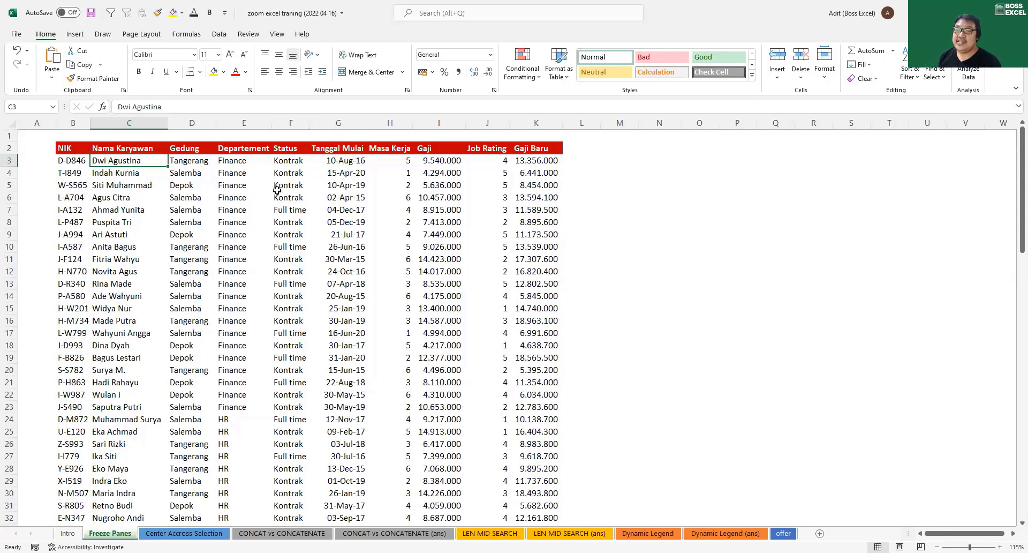
Examine the employee list's headers and records, including the name and start-date values further down the sheet
{"action": "left_click_drag", "start_coordinate": [73, 146], "coordinate": [535, 419]}
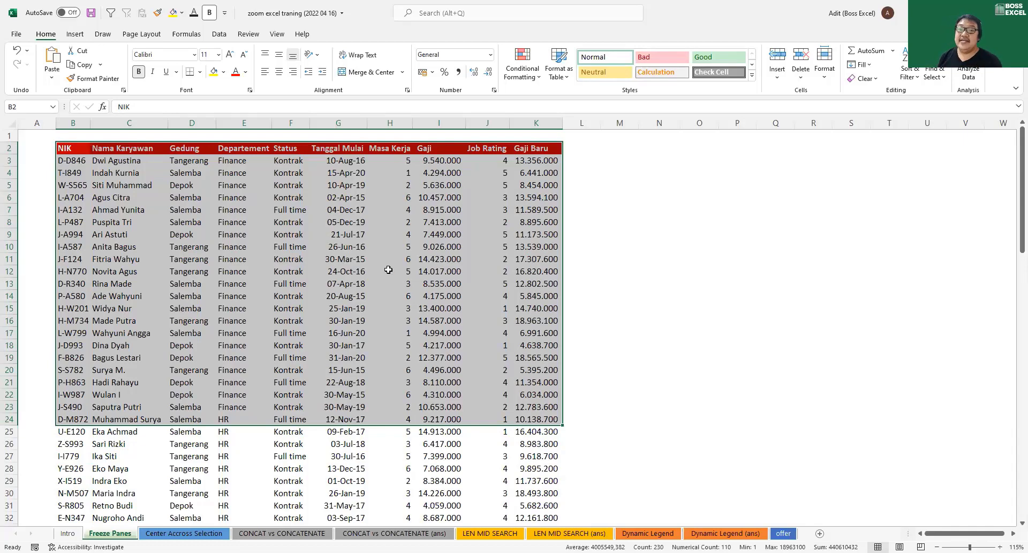
{"action": "left_click_drag", "start_coordinate": [66, 161], "coordinate": [539, 525]}
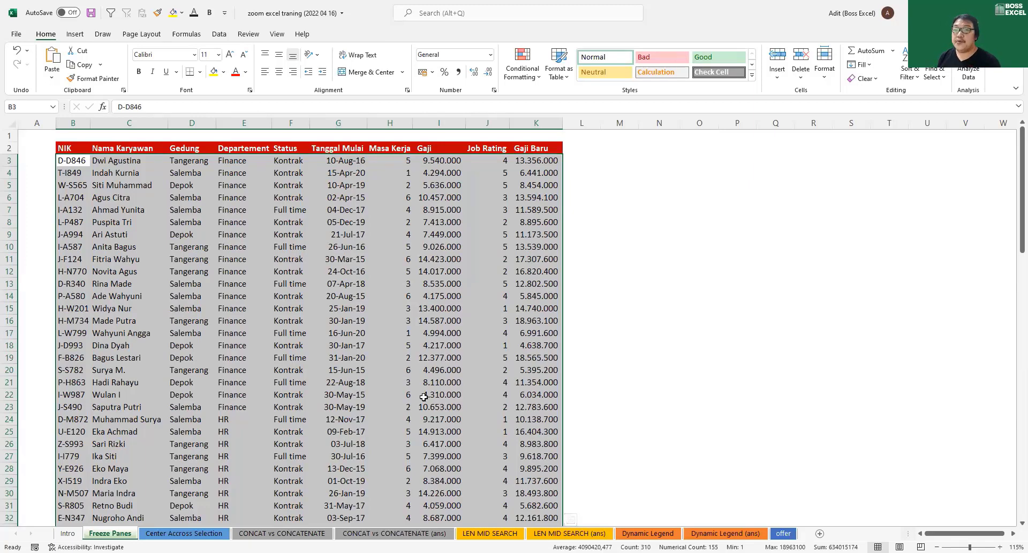
{"action": "scroll", "coordinate": [213, 302], "scroll_direction": "down", "scroll_amount": 1}
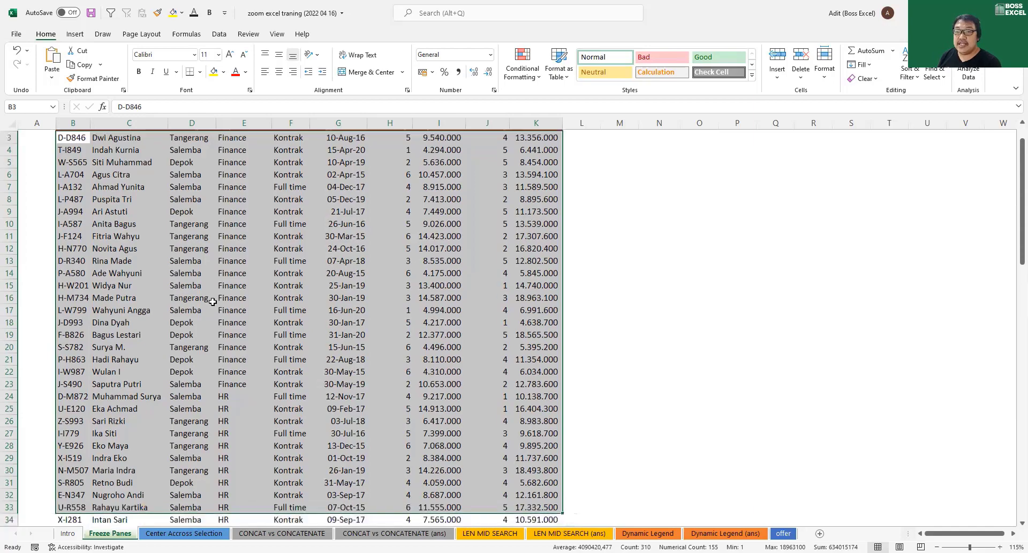
{"action": "scroll", "coordinate": [213, 301], "scroll_direction": "down", "scroll_amount": 2}
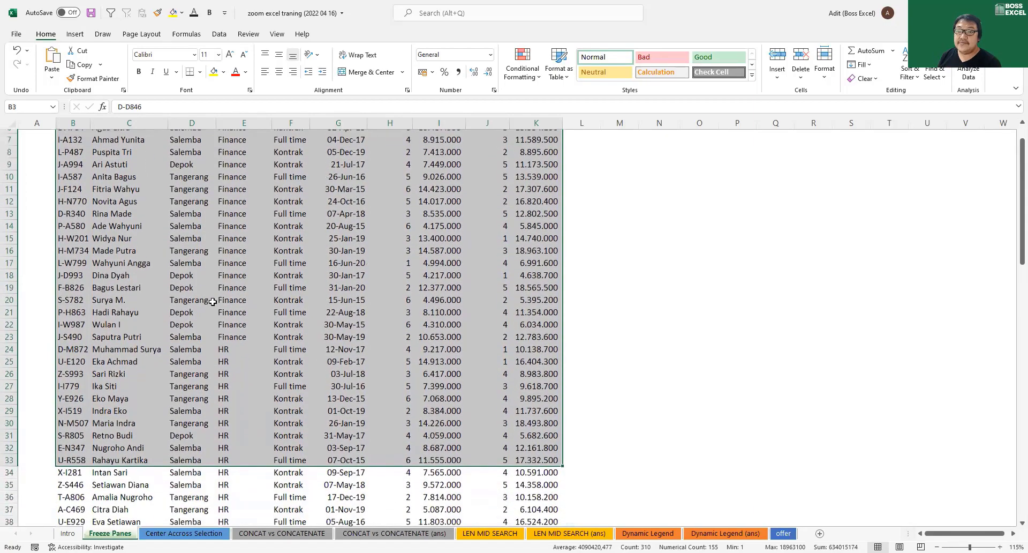
{"action": "scroll", "coordinate": [213, 302], "scroll_direction": "up", "scroll_amount": 3}
{"action": "left_click", "coordinate": [75, 148]}
{"action": "left_click", "coordinate": [124, 147]}
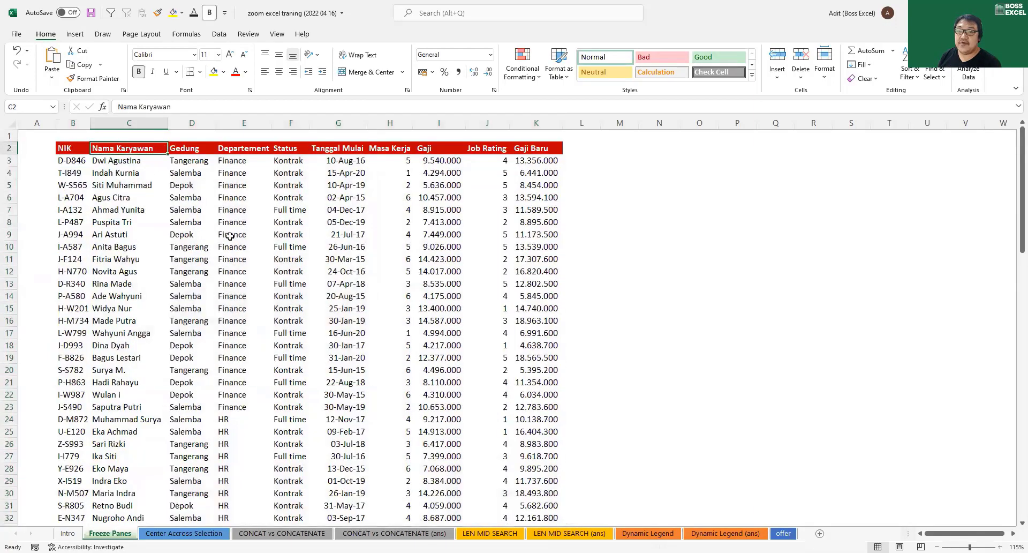
{"action": "scroll", "coordinate": [236, 246], "scroll_direction": "down", "scroll_amount": 4}
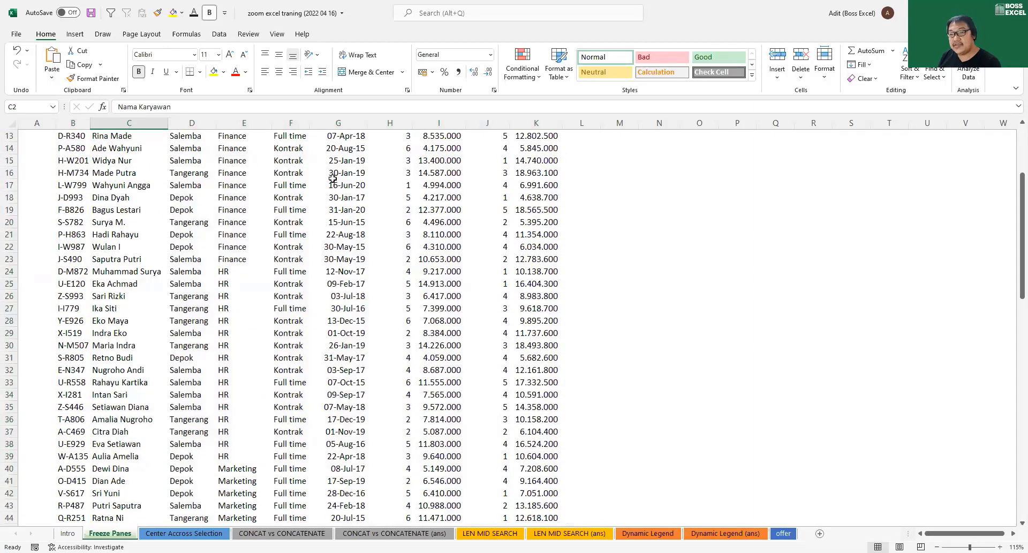
{"action": "left_click_drag", "start_coordinate": [118, 155], "coordinate": [128, 291]}
{"action": "left_click_drag", "start_coordinate": [343, 173], "coordinate": [348, 297]}
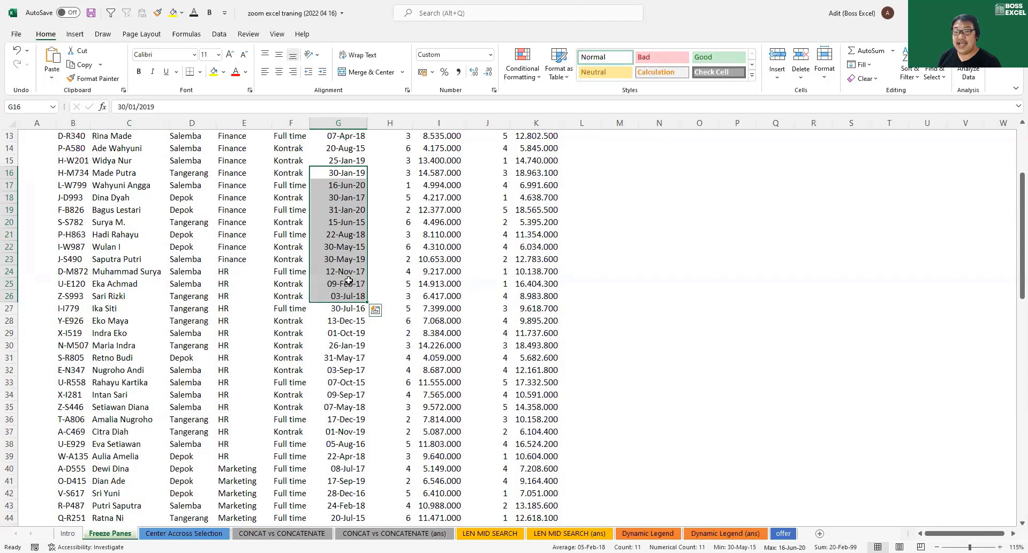
{"action": "scroll", "coordinate": [319, 269], "scroll_direction": "up", "scroll_amount": 4}
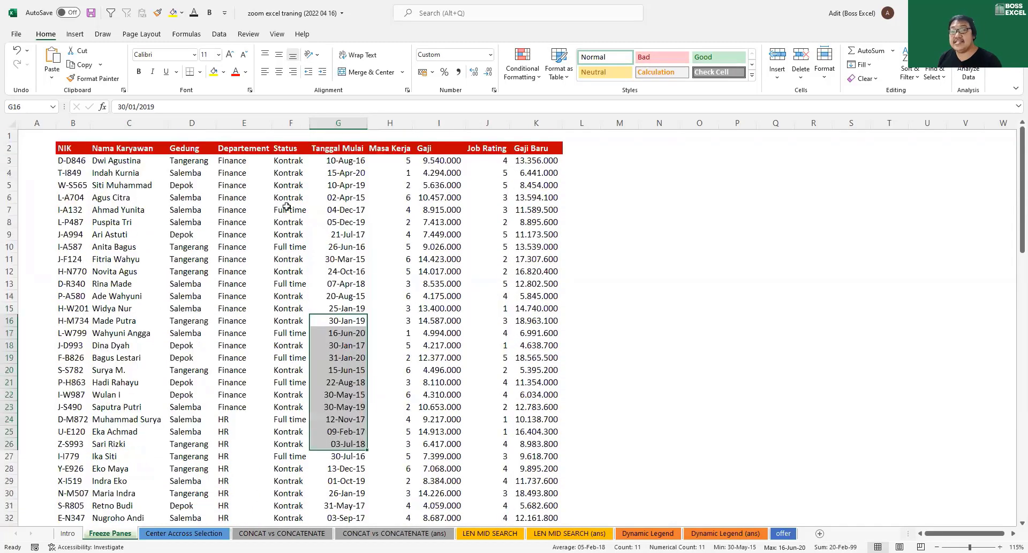
{"action": "left_click", "coordinate": [196, 209]}
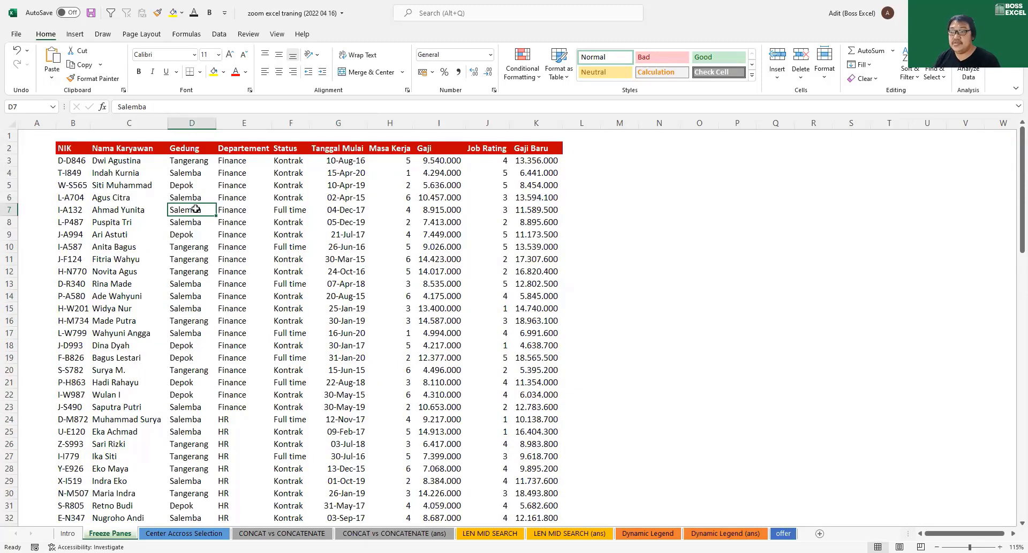
Enter the shortcut notes "Ctrl + T" in cell M2 and "Ctrl + L" in cell M3
{"action": "left_click", "coordinate": [633, 146]}
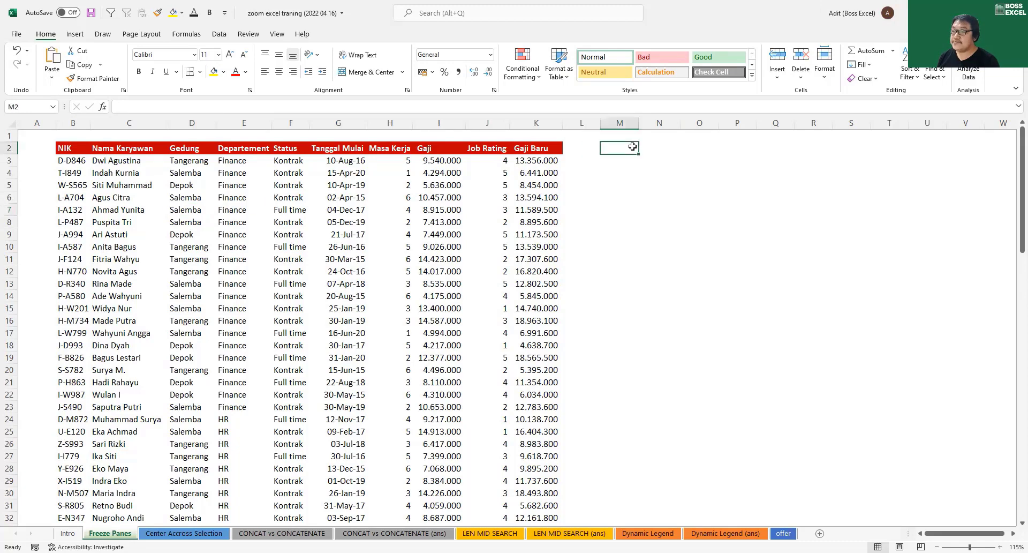
{"action": "type", "text": "Ctrl"}
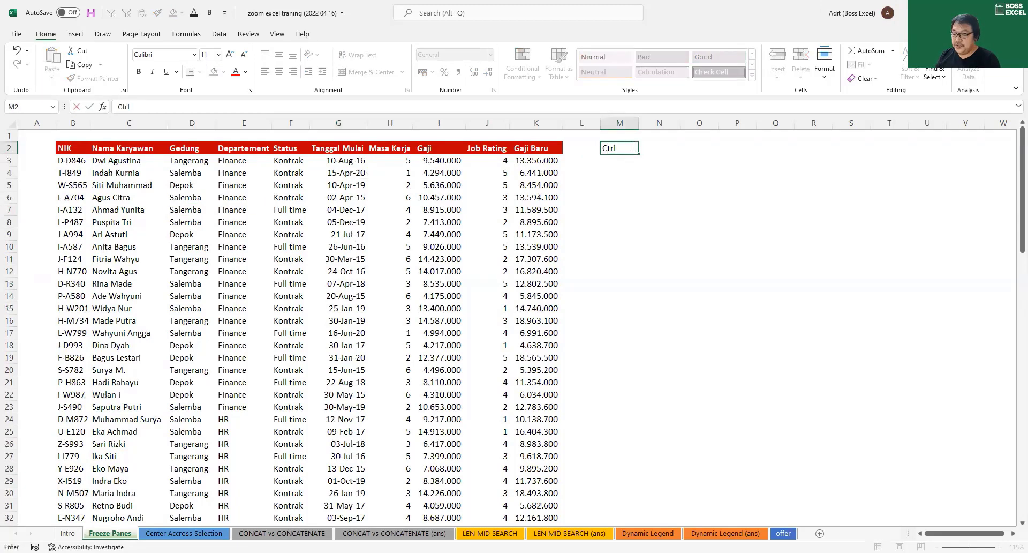
{"action": "type", "text": " + T"}
{"action": "key", "text": "Return"}
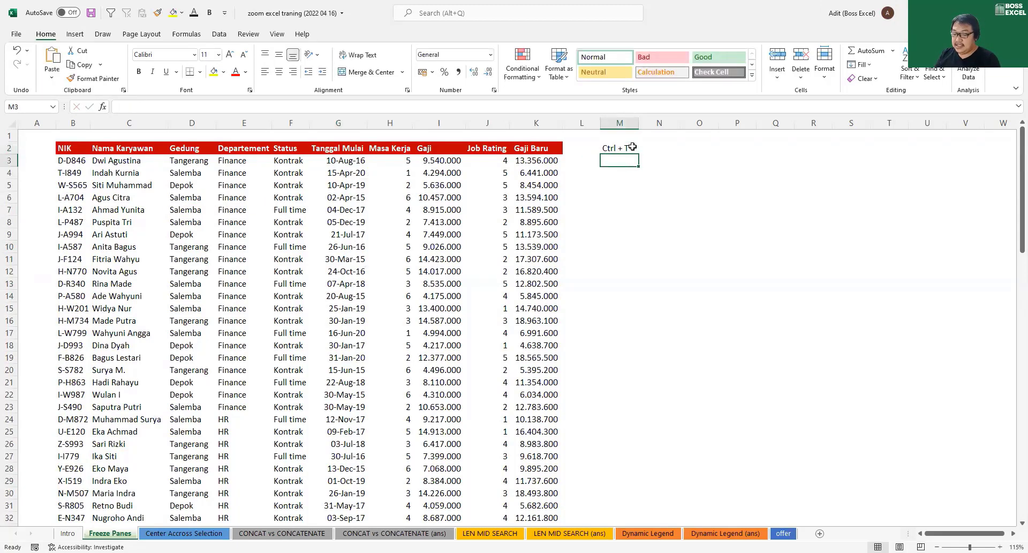
{"action": "type", "text": "Ctrl + L"}
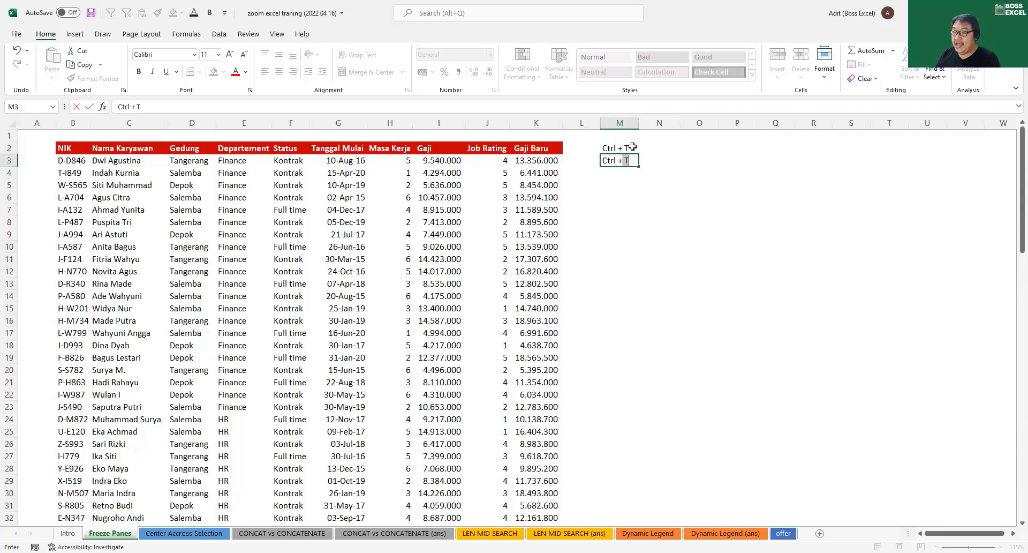
{"action": "key", "text": "Return"}
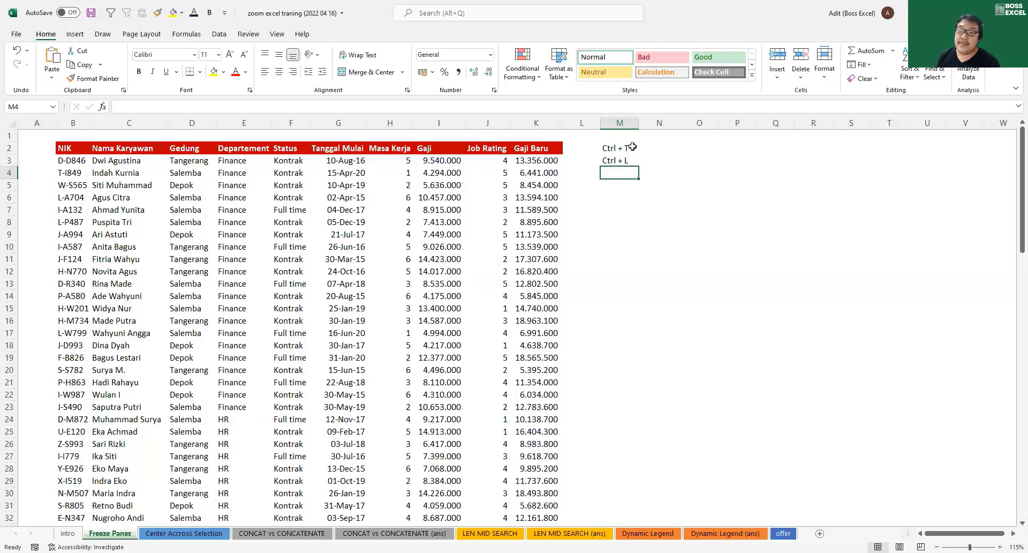
Convert the employee data range B2:K102 into a table with headers
{"action": "left_click", "coordinate": [288, 184]}
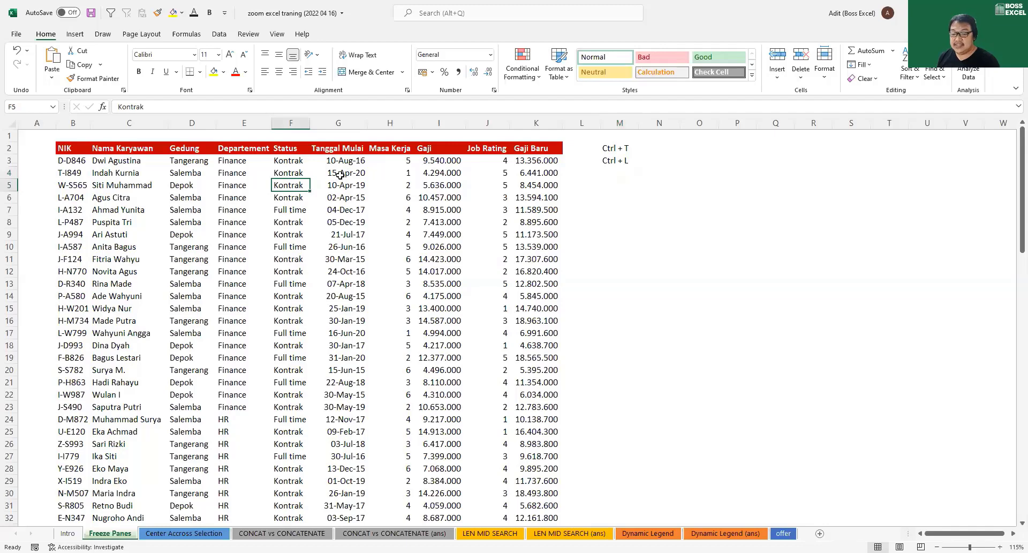
{"action": "key", "text": "ctrl+a"}
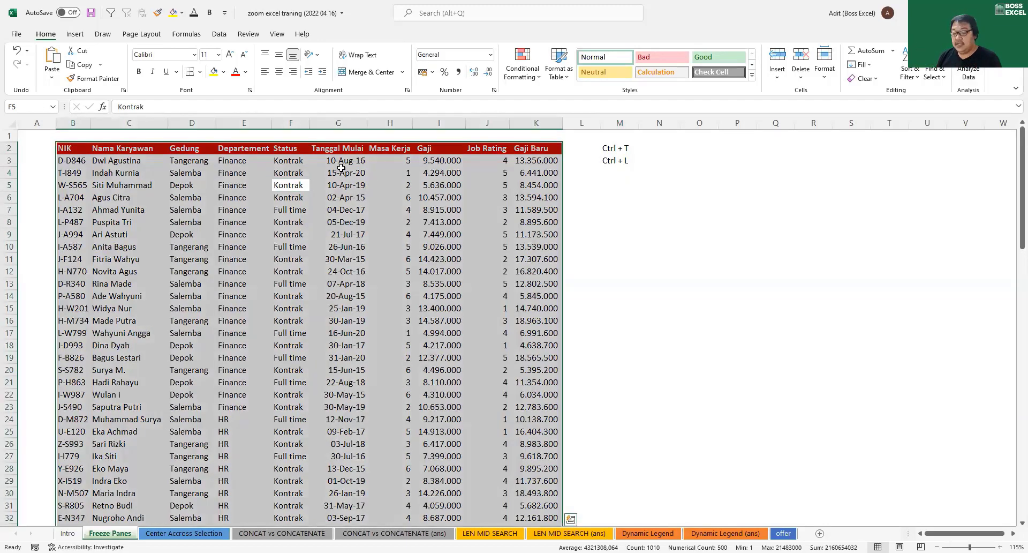
{"action": "key", "text": "ctrl+t"}
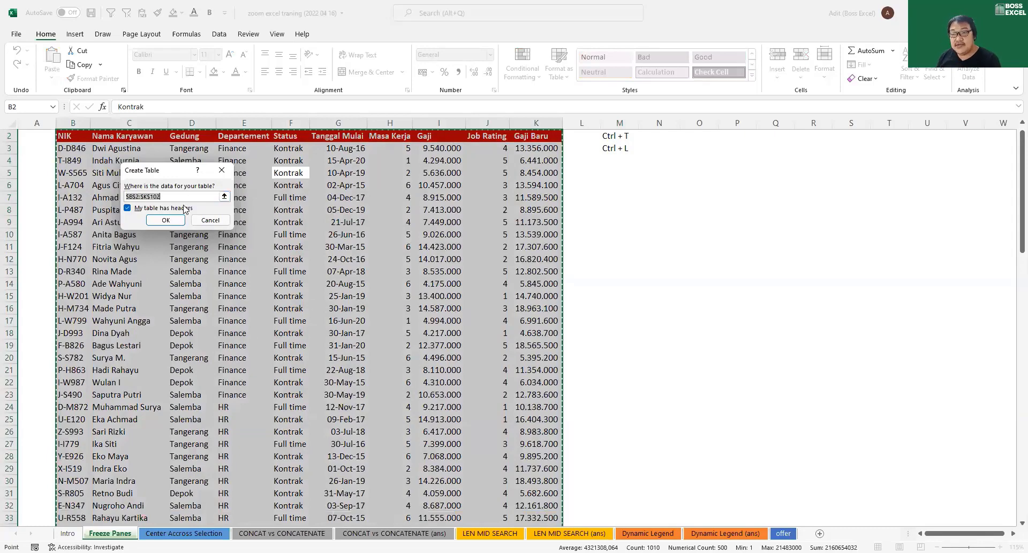
{"action": "scroll", "coordinate": [367, 236], "scroll_direction": "up", "scroll_amount": 1}
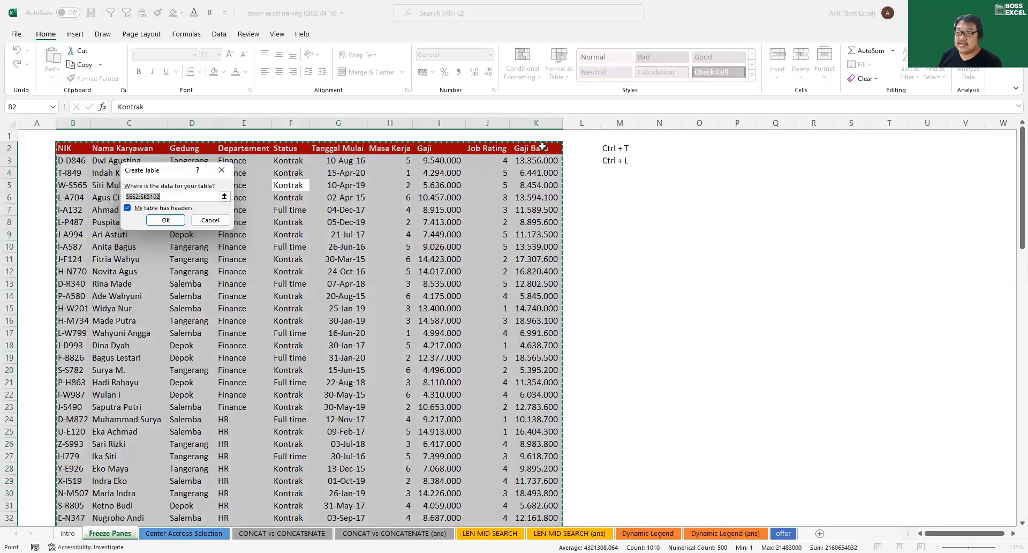
{"action": "left_click", "coordinate": [175, 221]}
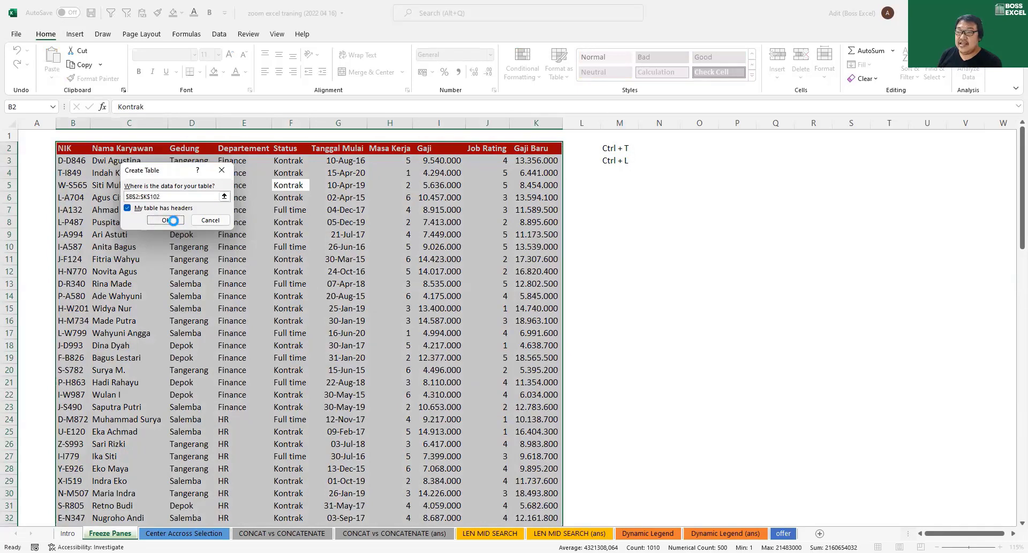
{"action": "left_click", "coordinate": [329, 223]}
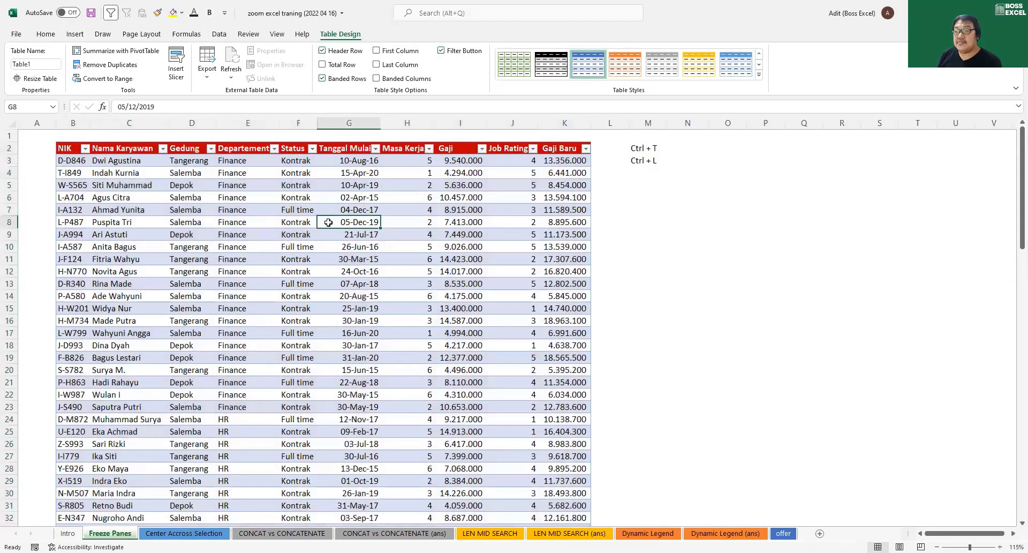
Examine how the table's column headers and filter buttons behave while browsing down through the records
{"action": "left_click_drag", "start_coordinate": [79, 159], "coordinate": [431, 166]}
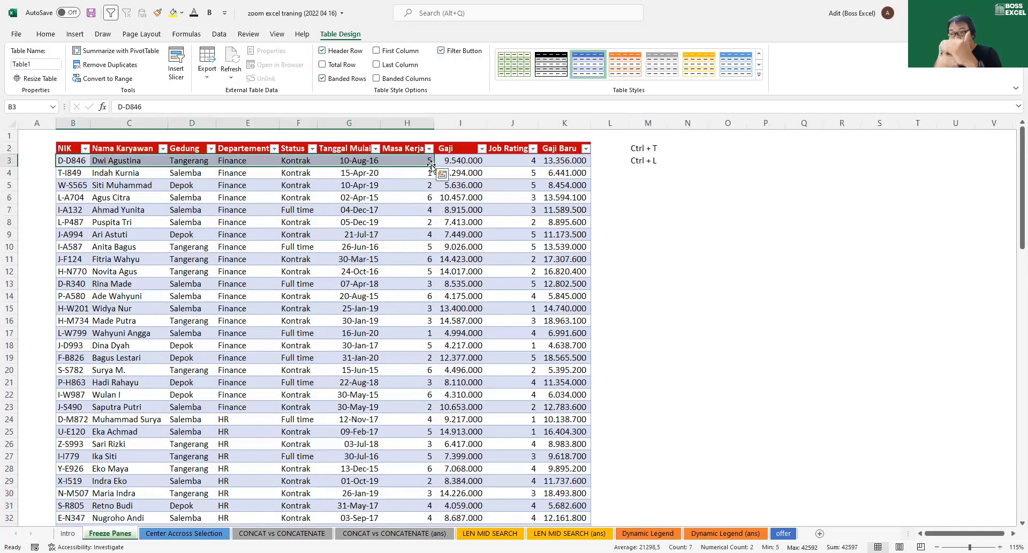
{"action": "left_click", "coordinate": [375, 150]}
{"action": "key", "text": "Escape"}
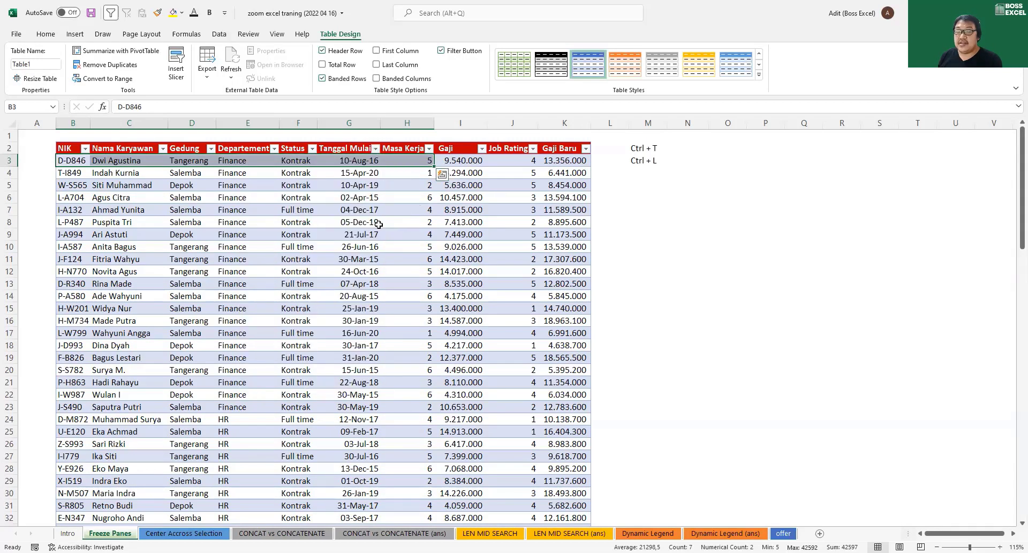
{"action": "left_click", "coordinate": [252, 205]}
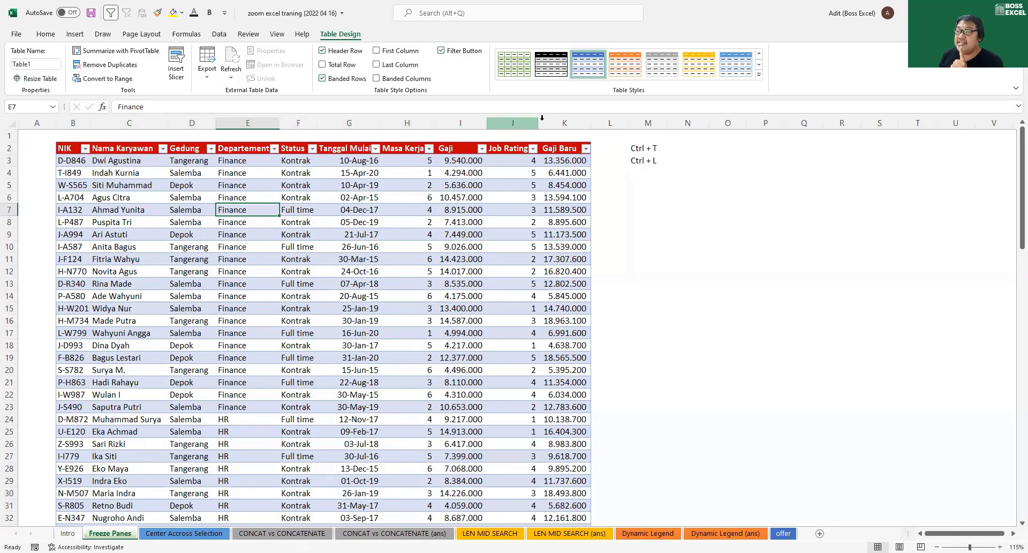
{"action": "scroll", "coordinate": [263, 216], "scroll_direction": "down", "scroll_amount": 1}
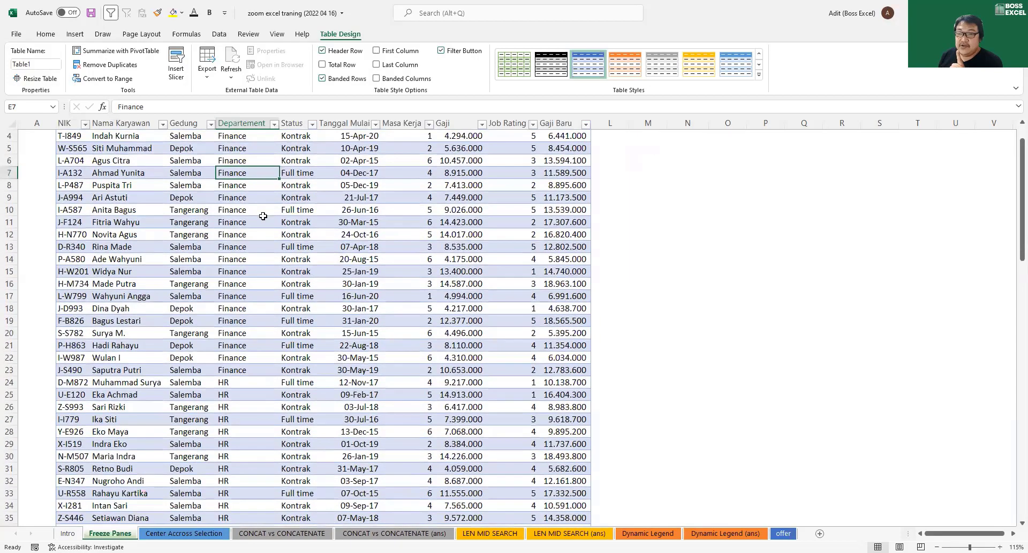
{"action": "scroll", "coordinate": [263, 216], "scroll_direction": "down", "scroll_amount": 2}
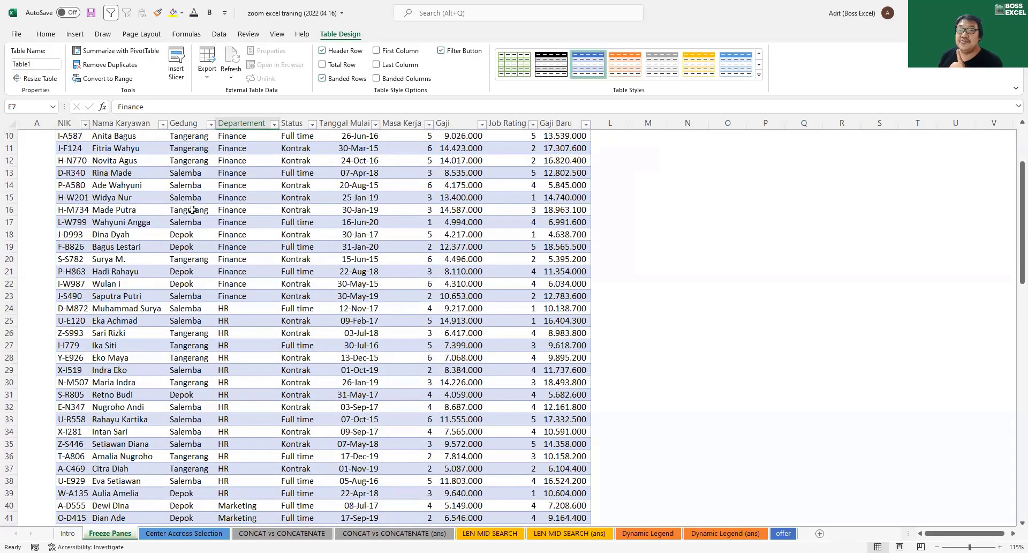
{"action": "scroll", "coordinate": [231, 234], "scroll_direction": "down", "scroll_amount": 1}
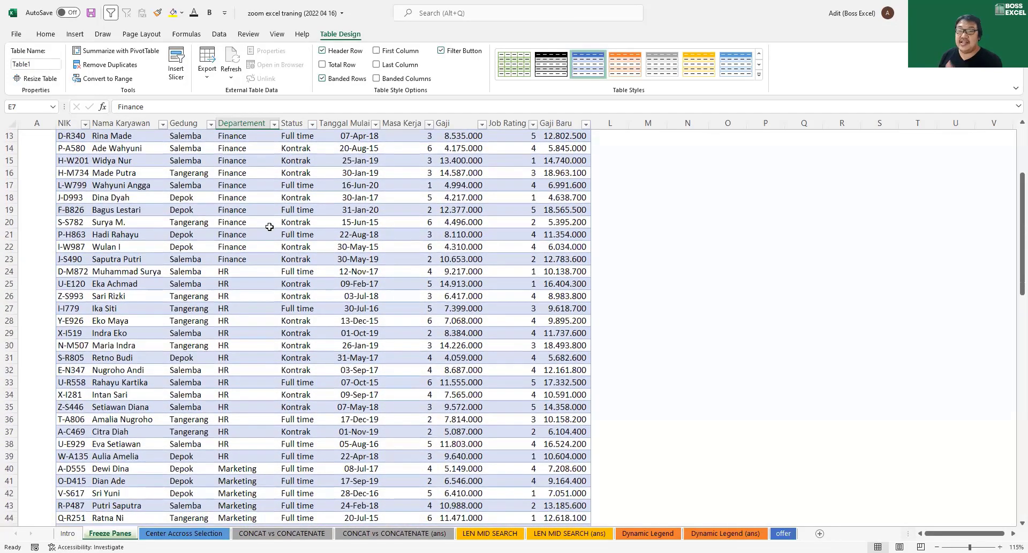
{"action": "scroll", "coordinate": [269, 222], "scroll_direction": "down", "scroll_amount": 2}
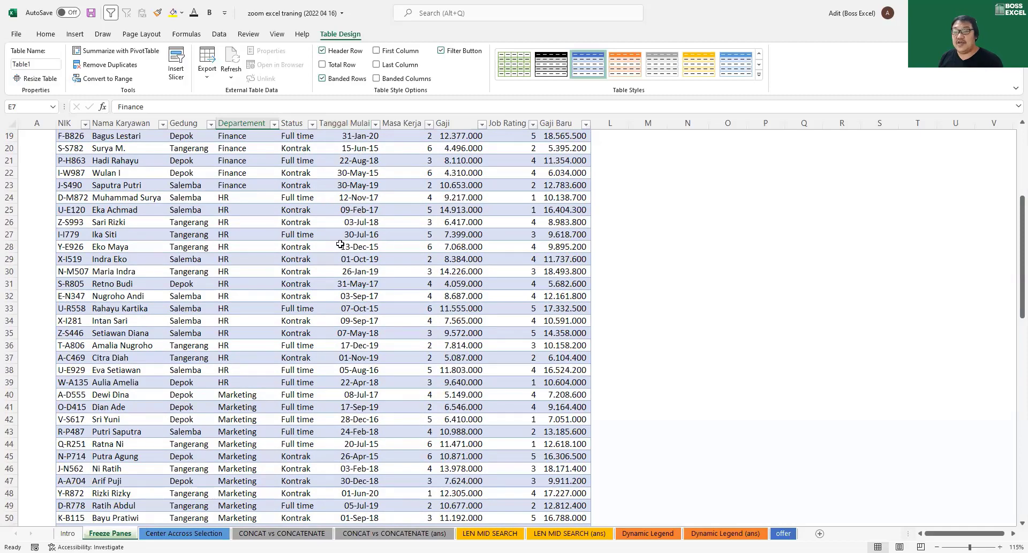
{"action": "scroll", "coordinate": [340, 245], "scroll_direction": "up", "scroll_amount": 2}
{"action": "scroll", "coordinate": [341, 244], "scroll_direction": "up", "scroll_amount": 4}
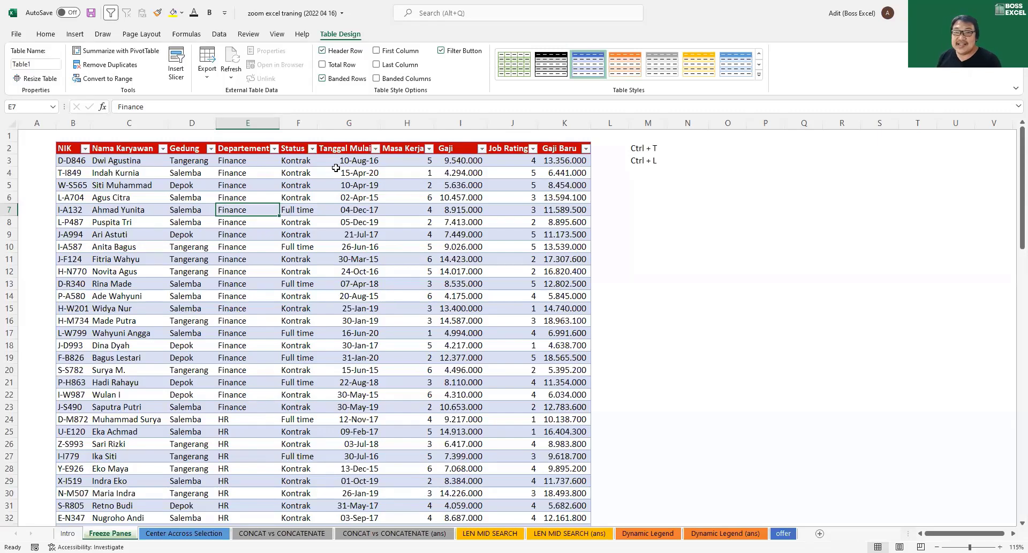
Undo the conversion of the employee data into a table
{"action": "key", "text": "ctrl+z"}
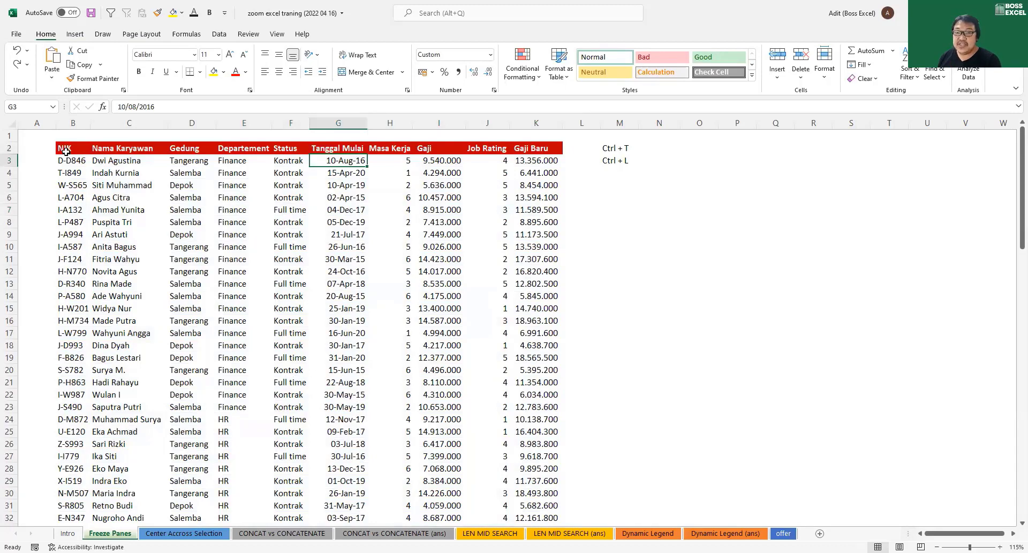
{"action": "left_click_drag", "start_coordinate": [66, 151], "coordinate": [535, 321]}
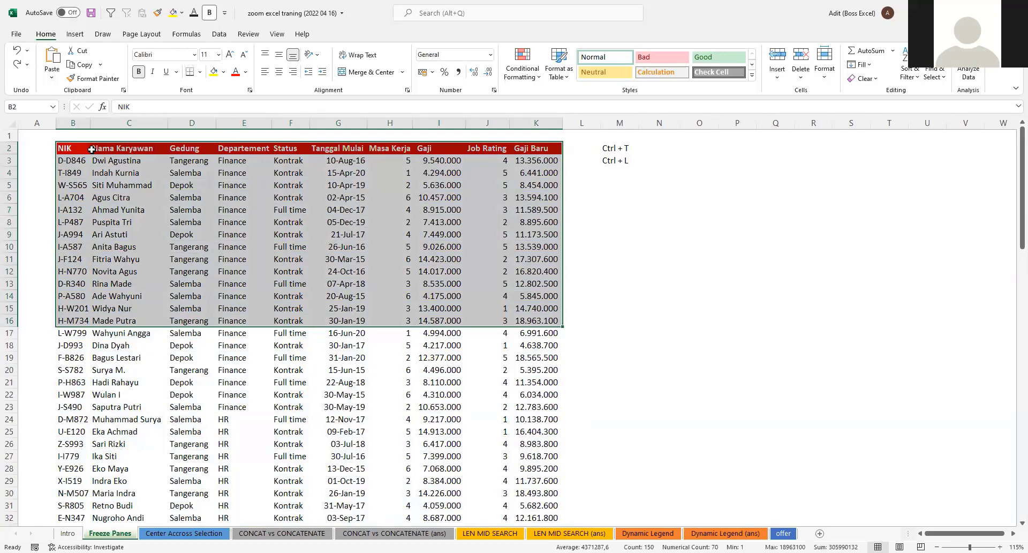
{"action": "left_click", "coordinate": [229, 200]}
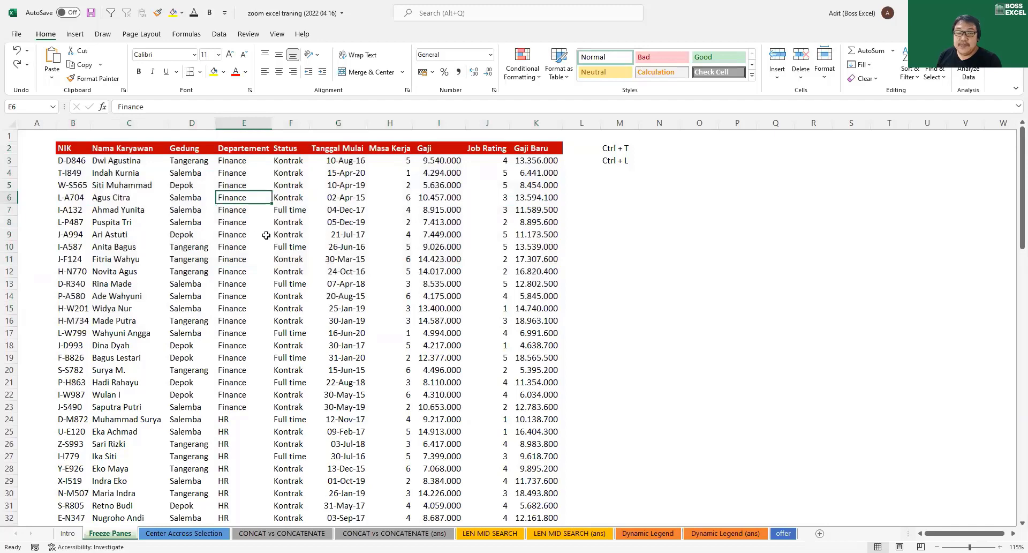
Review the available Freeze Panes options with cell C5 selected, without applying any of them
{"action": "left_click", "coordinate": [134, 186]}
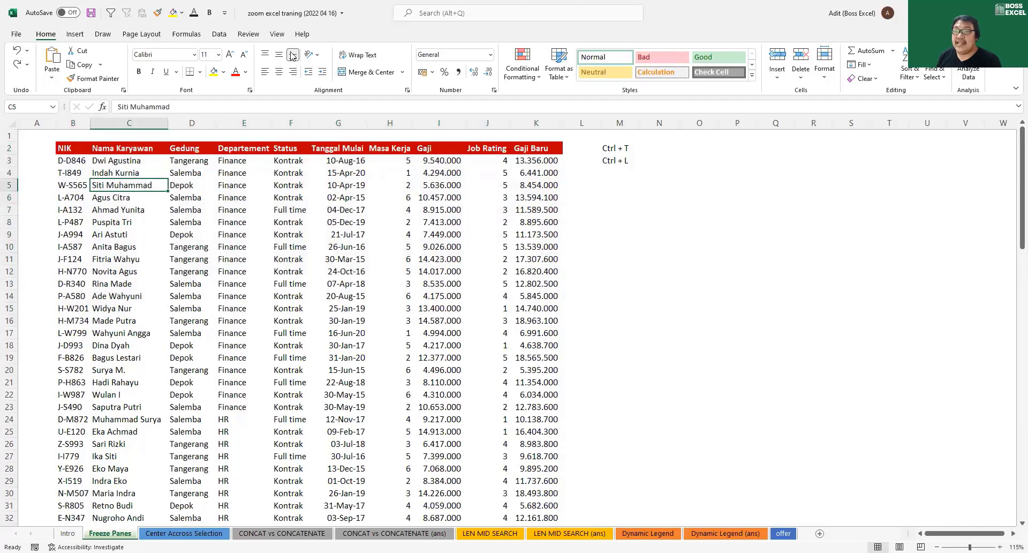
{"action": "left_click", "coordinate": [278, 35]}
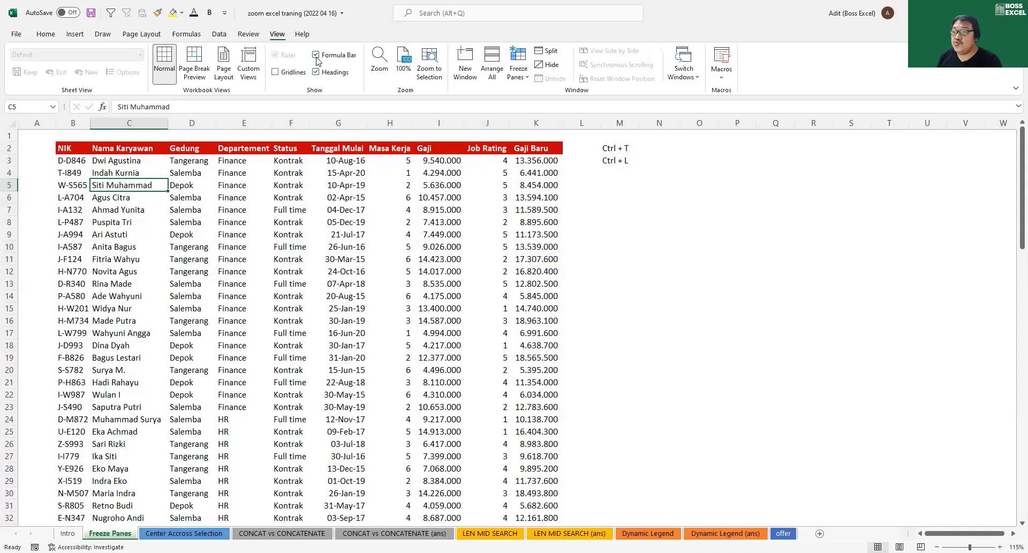
{"action": "left_click", "coordinate": [521, 79]}
{"action": "left_click", "coordinate": [521, 80]}
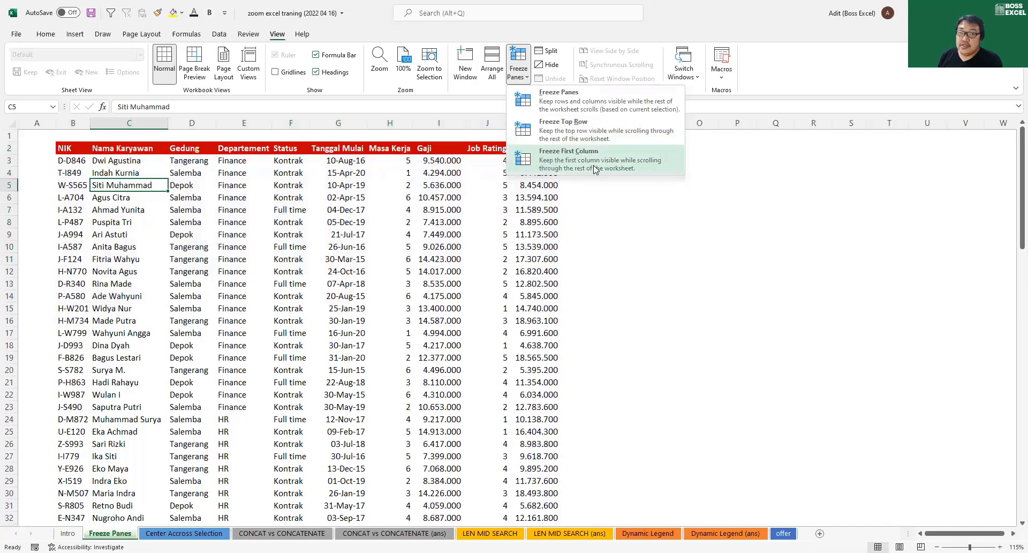
{"action": "left_click", "coordinate": [43, 139]}
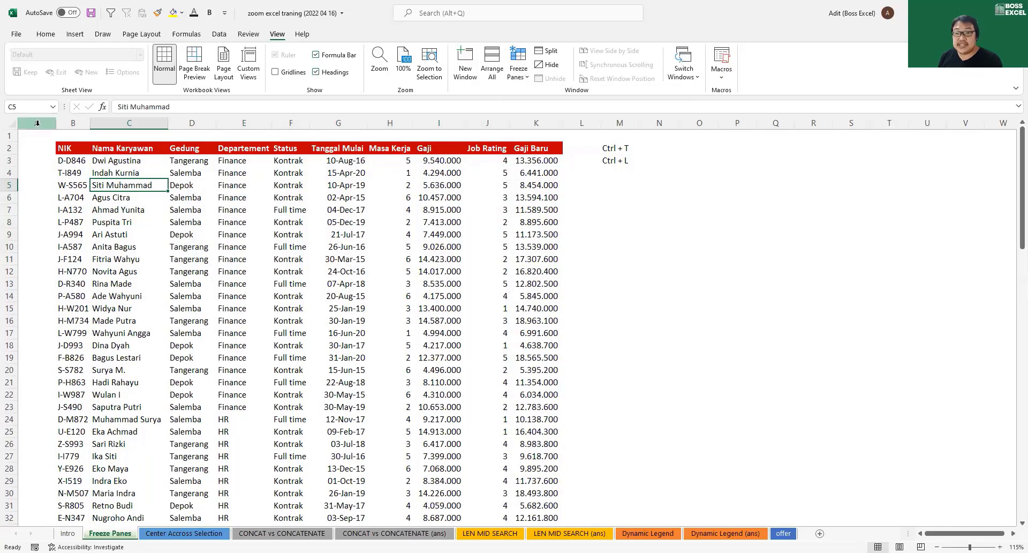
Delete the empty column A and the empty row 1 so the employee data starts in cell A1
{"action": "left_click", "coordinate": [38, 124]}
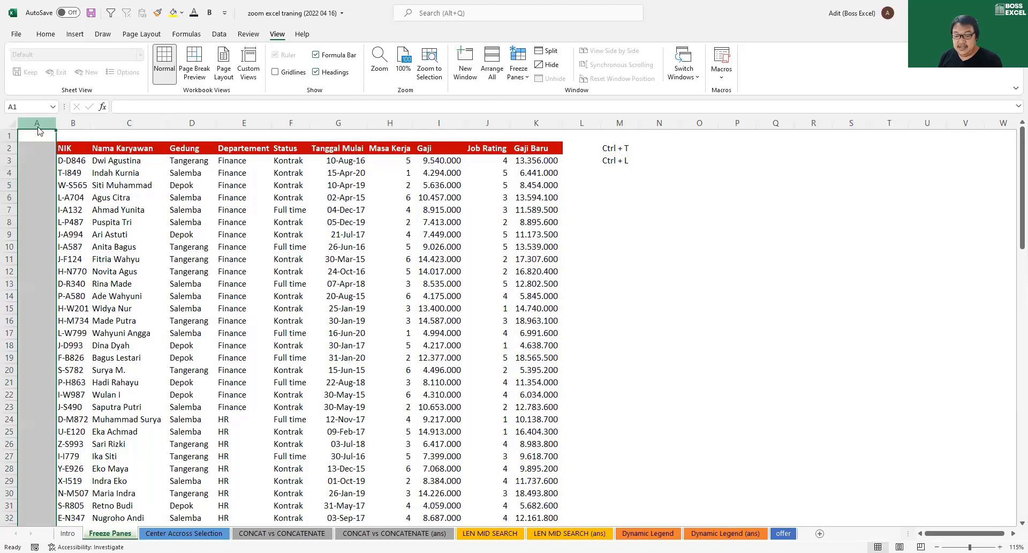
{"action": "right_click", "coordinate": [38, 130]}
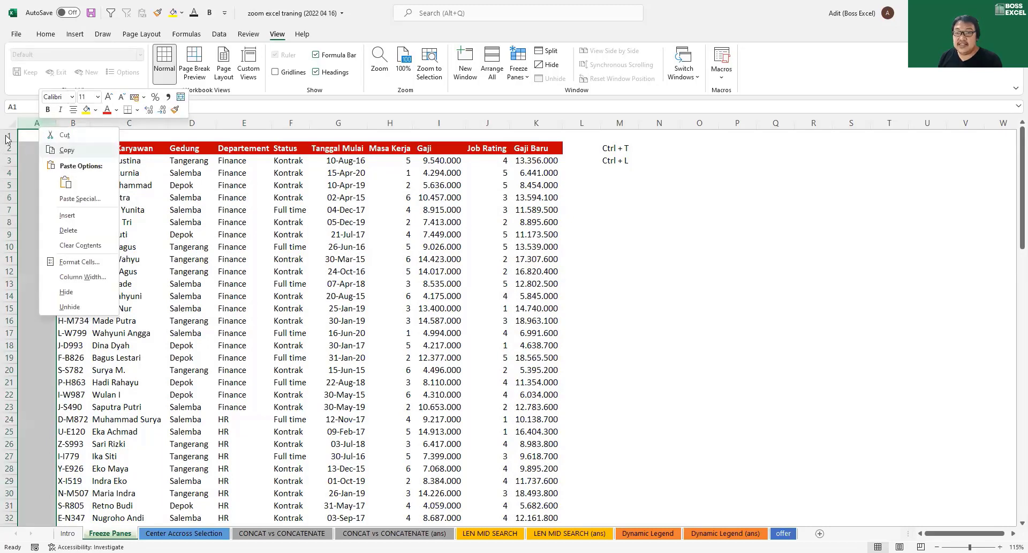
{"action": "left_click", "coordinate": [68, 230]}
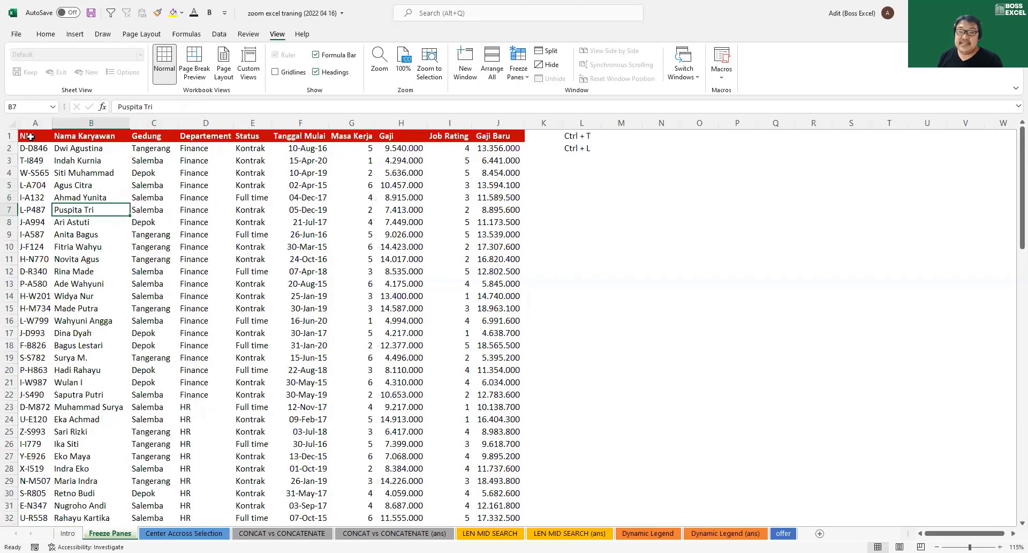
{"action": "left_click_drag", "start_coordinate": [31, 136], "coordinate": [481, 135]}
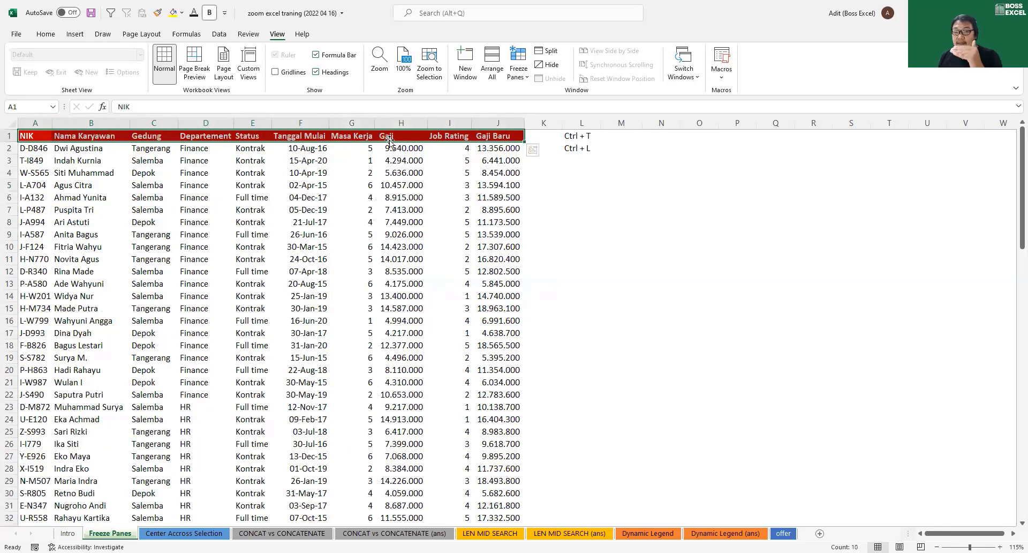
{"action": "left_click", "coordinate": [67, 186]}
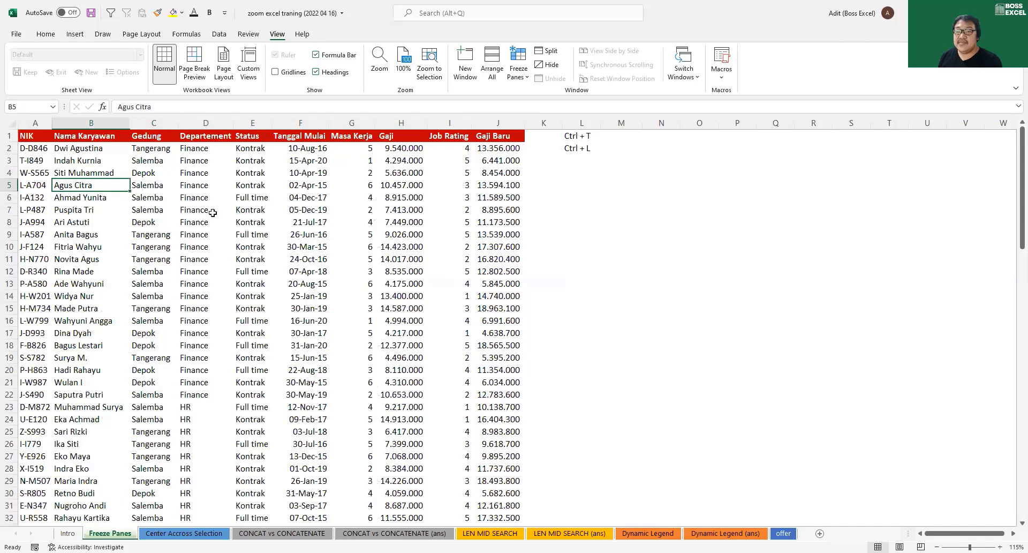
{"action": "left_click", "coordinate": [263, 223]}
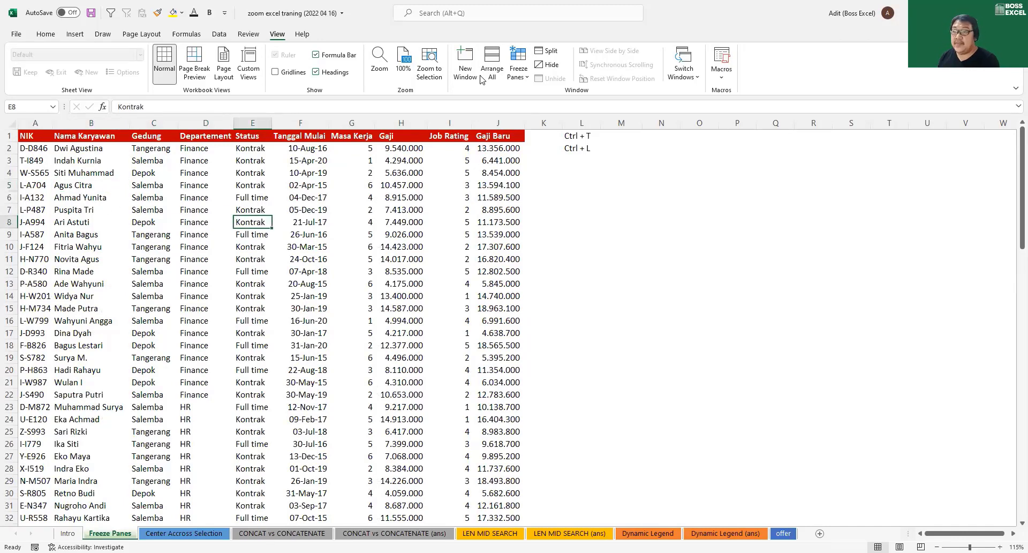
Freeze the top row and check the column headers while browsing down through the employee records
{"action": "left_click", "coordinate": [522, 77]}
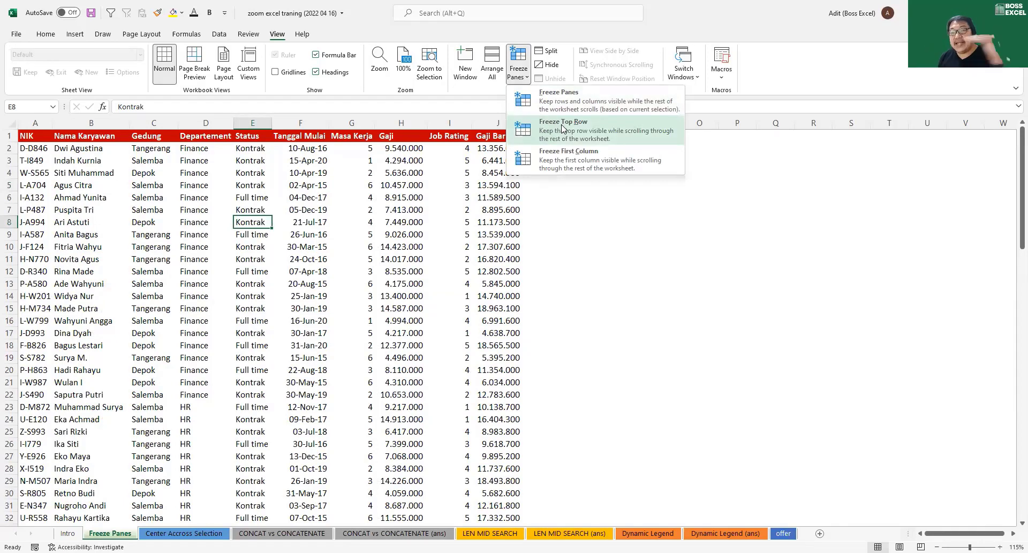
{"action": "left_click", "coordinate": [563, 128]}
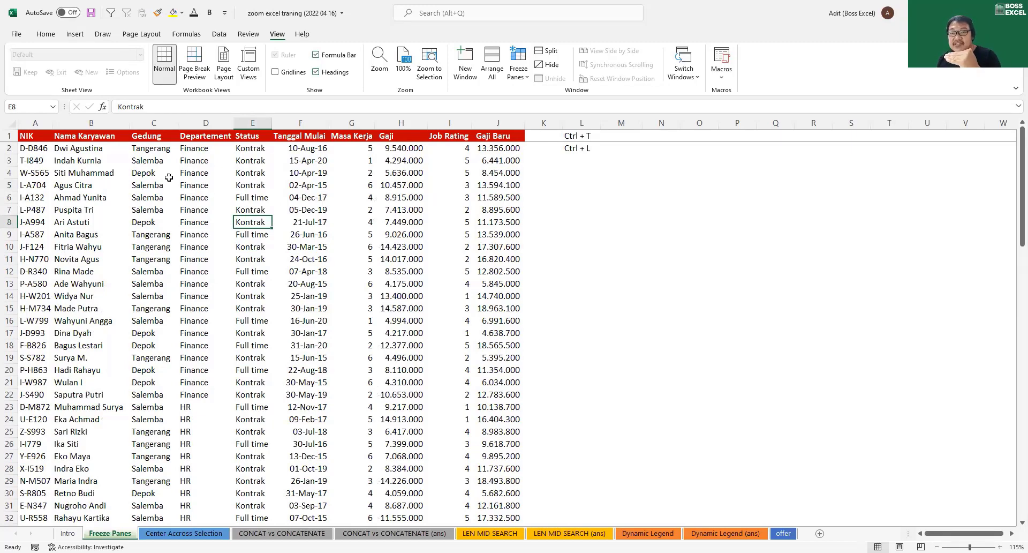
{"action": "scroll", "coordinate": [171, 179], "scroll_direction": "down", "scroll_amount": 5}
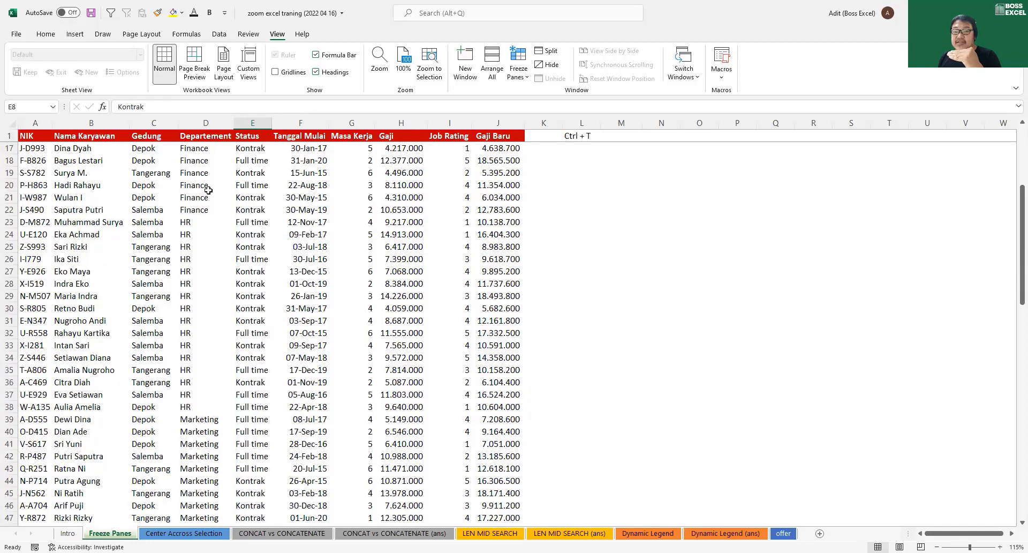
{"action": "scroll", "coordinate": [208, 190], "scroll_direction": "down", "scroll_amount": 6}
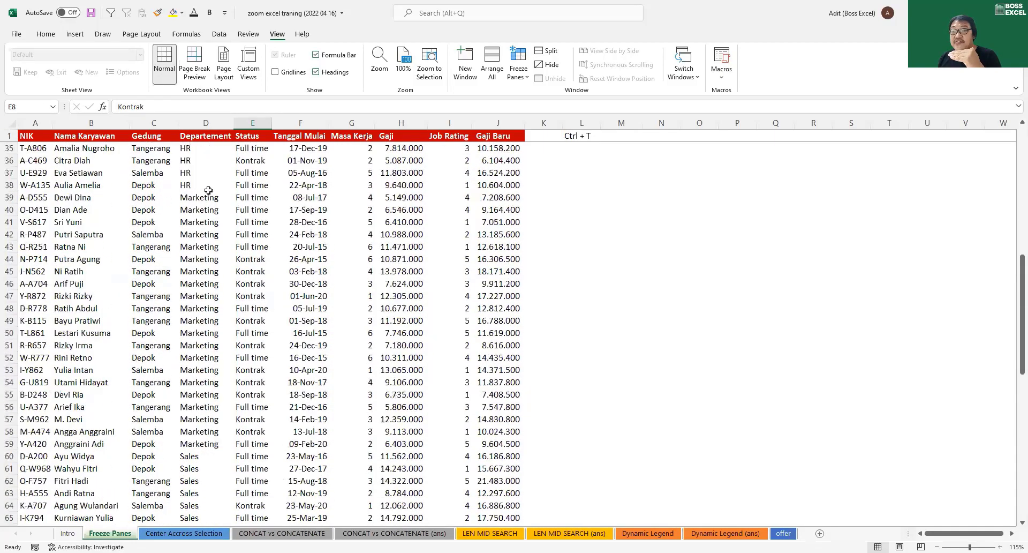
{"action": "scroll", "coordinate": [209, 190], "scroll_direction": "up", "scroll_amount": 11}
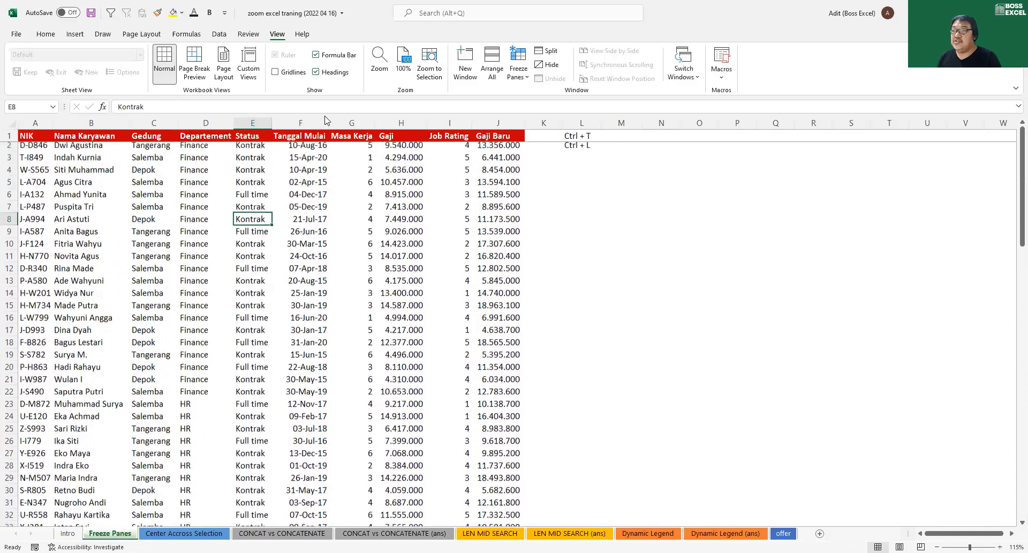
Unfreeze the top row of the employee list
{"action": "left_click", "coordinate": [518, 69]}
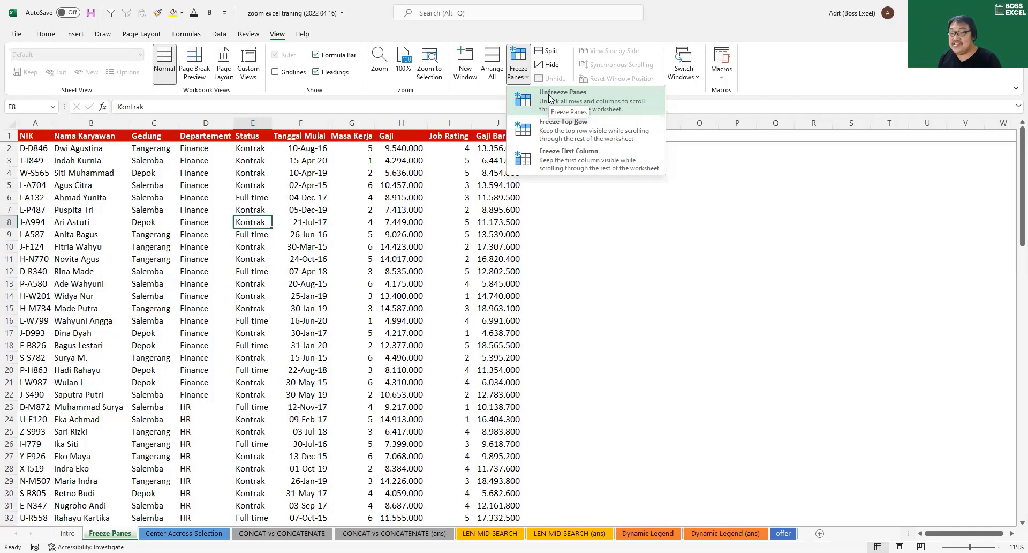
{"action": "left_click", "coordinate": [549, 98]}
{"action": "left_click", "coordinate": [85, 185]}
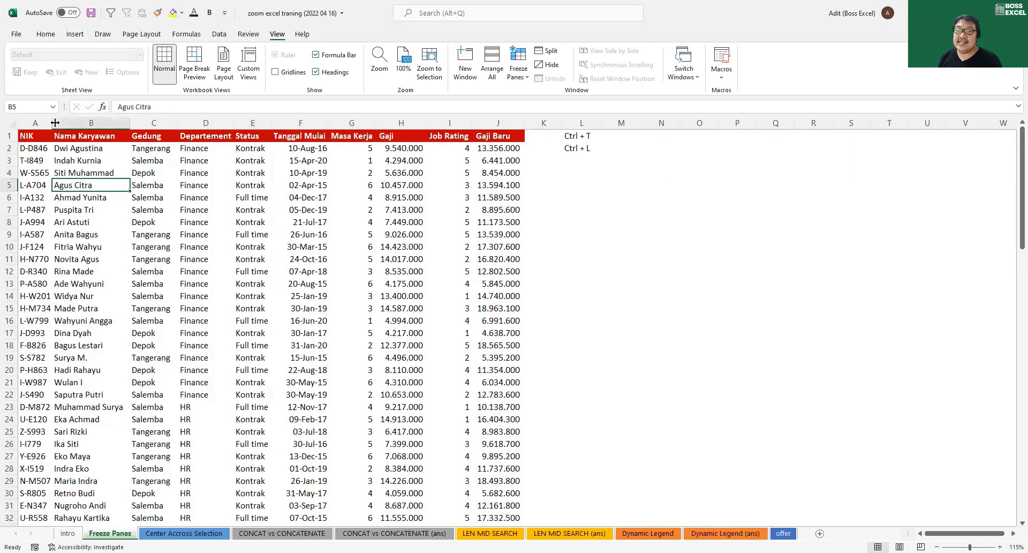
{"action": "left_click", "coordinate": [229, 235]}
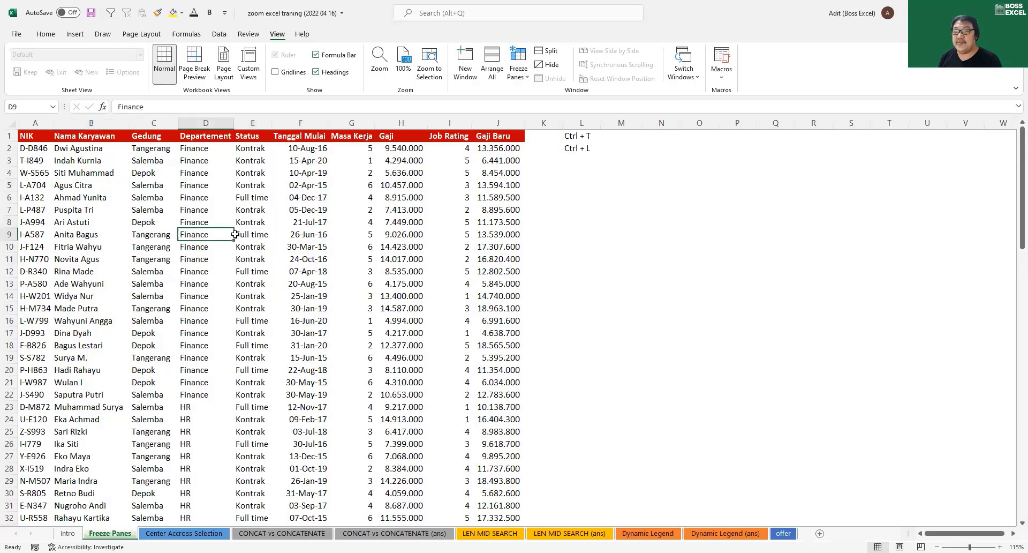
{"action": "left_click", "coordinate": [334, 225]}
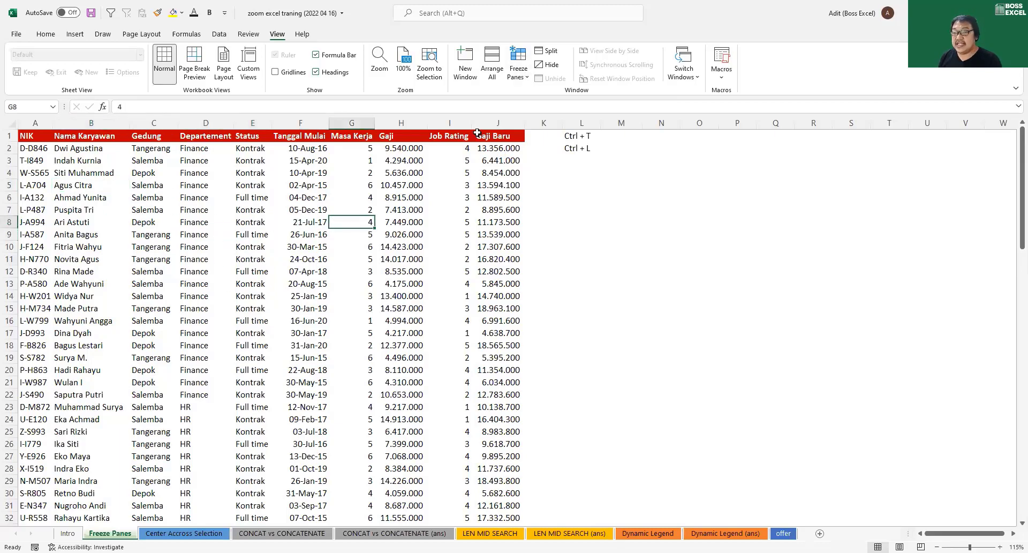
Freeze the first column and check the NIK column while browsing sideways across the sheet
{"action": "left_click", "coordinate": [516, 78]}
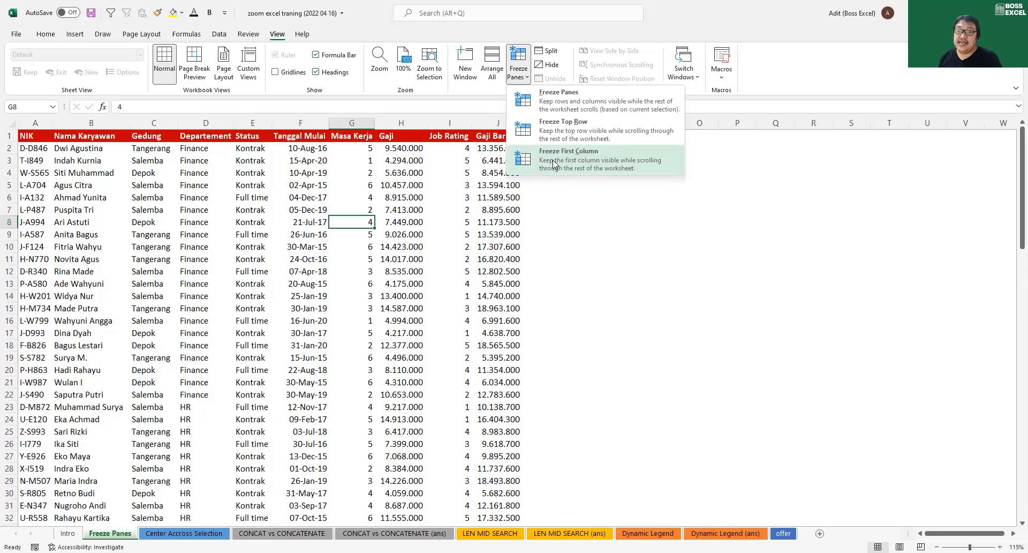
{"action": "left_click", "coordinate": [554, 164]}
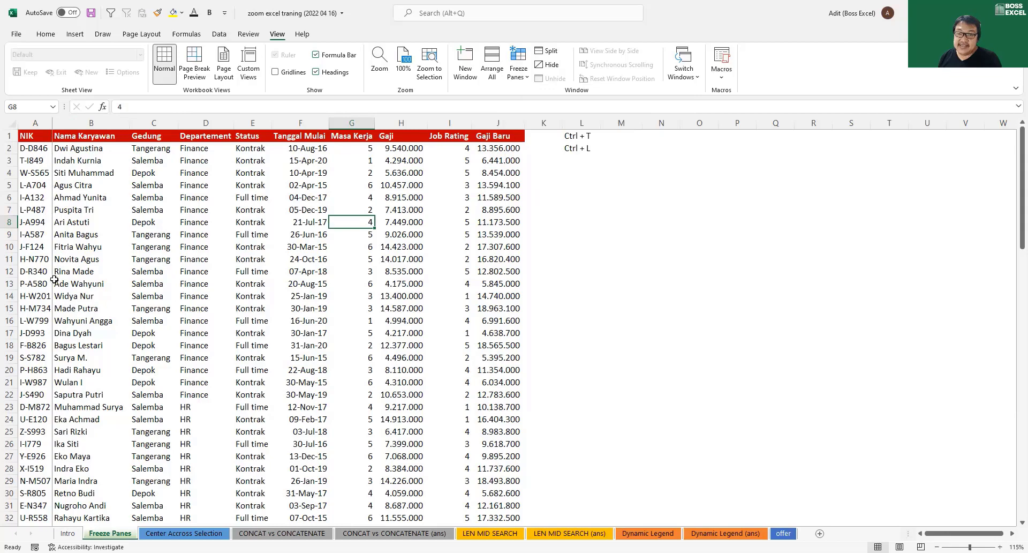
{"action": "scroll", "coordinate": [1000, 526], "scroll_direction": "right", "scroll_amount": 3}
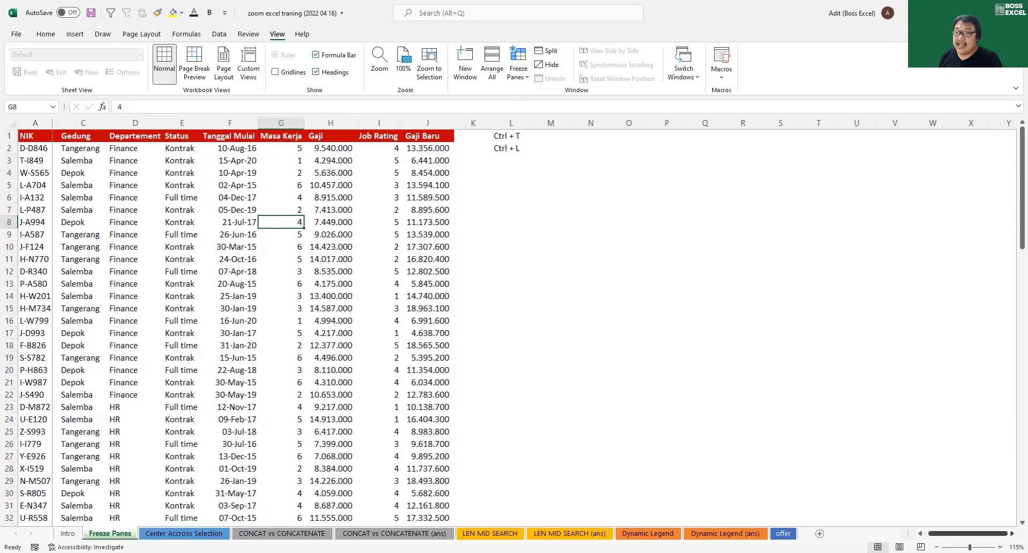
{"action": "scroll", "coordinate": [1001, 525], "scroll_direction": "right", "scroll_amount": 5}
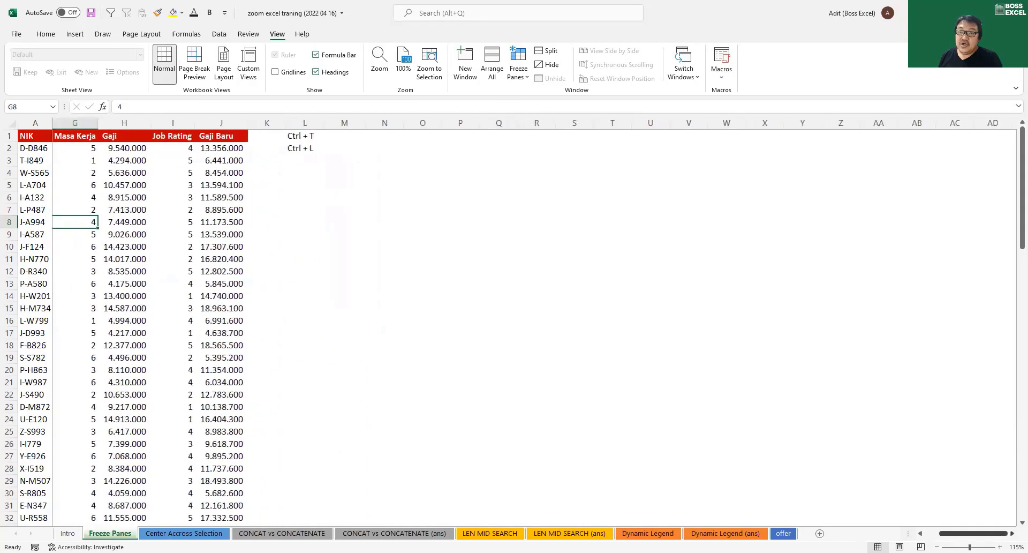
{"action": "scroll", "coordinate": [1000, 525], "scroll_direction": "right", "scroll_amount": 5}
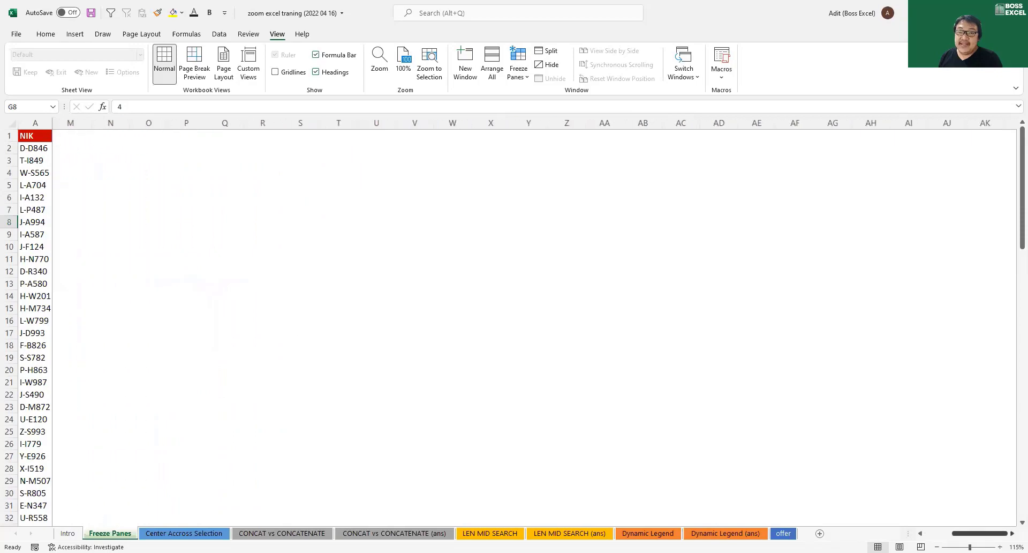
{"action": "scroll", "coordinate": [996, 535], "scroll_direction": "left", "scroll_amount": 13}
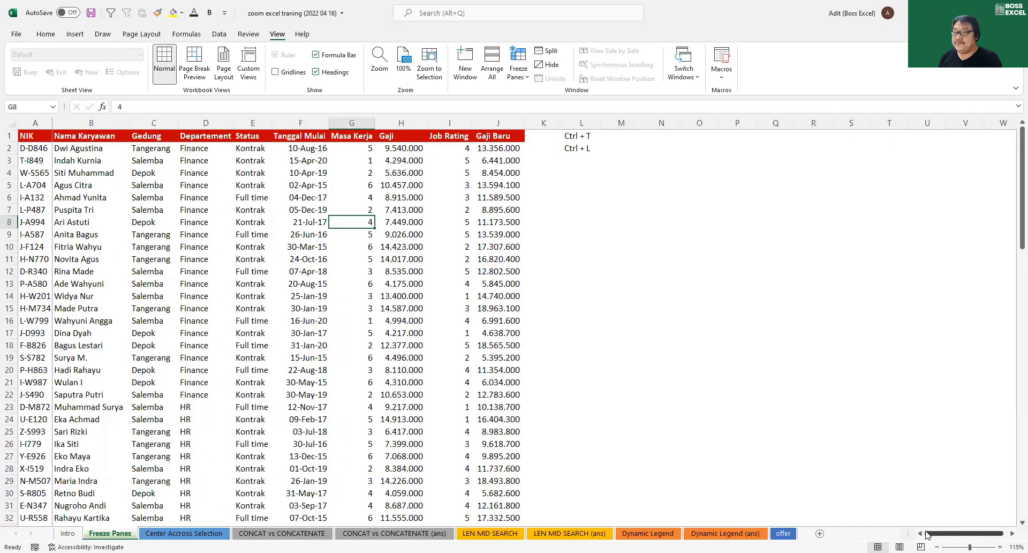
Highlight the header cells in row 1 and the NIK column A to compare what the two freeze options cover
{"action": "left_click", "coordinate": [131, 180]}
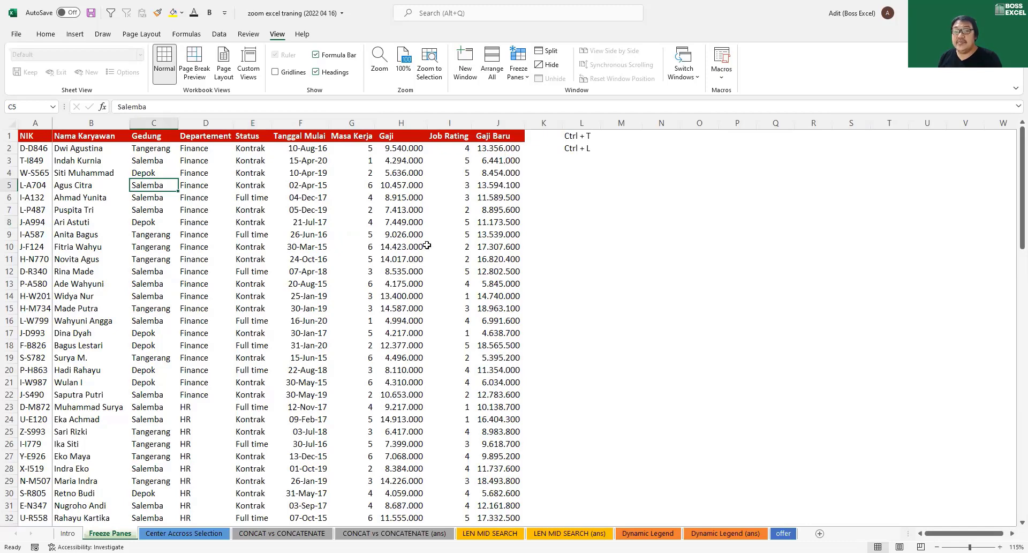
{"action": "left_click", "coordinate": [39, 137]}
{"action": "key", "text": "shift+Right"}
{"action": "key", "text": "shift+Right"}
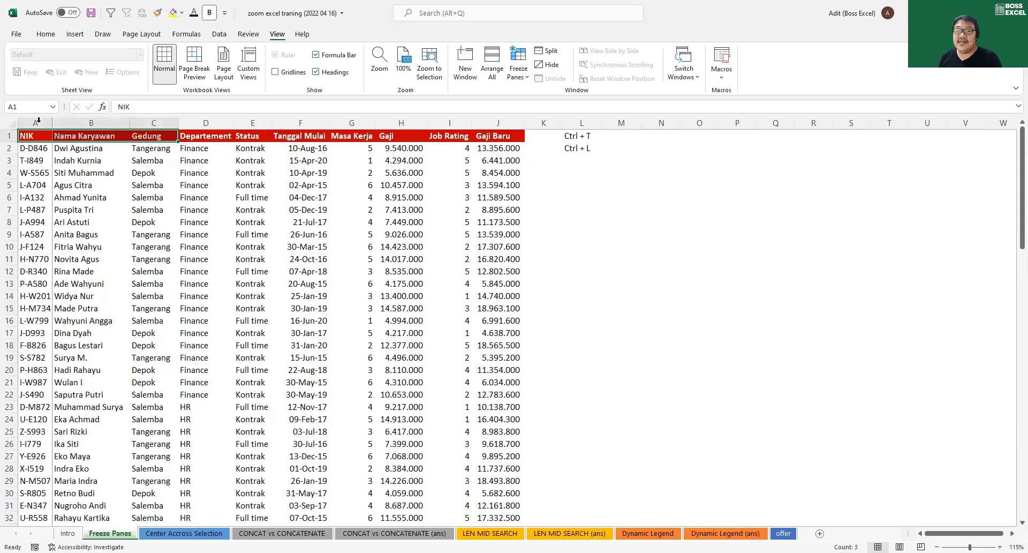
{"action": "left_click_drag", "start_coordinate": [32, 138], "coordinate": [33, 259]}
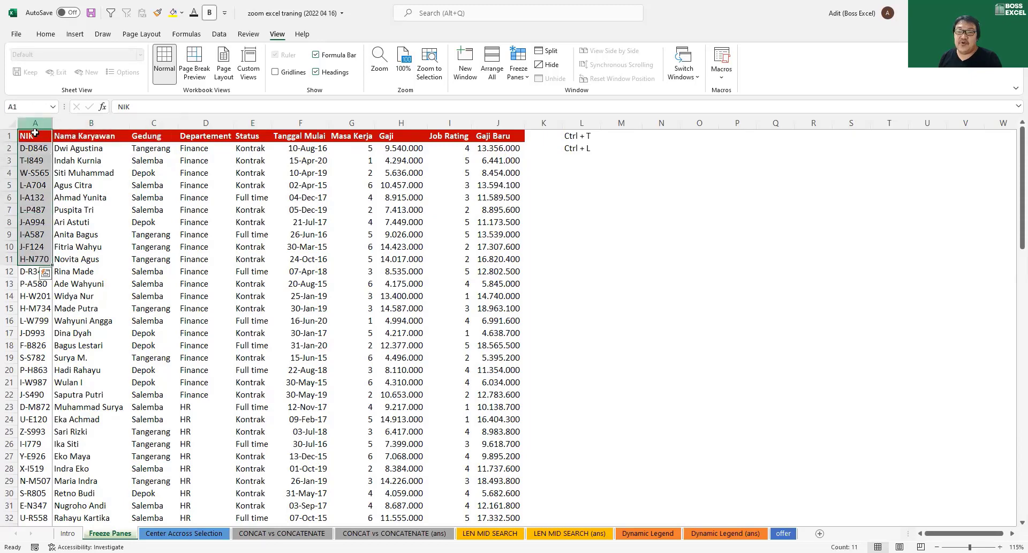
{"action": "left_click_drag", "start_coordinate": [34, 133], "coordinate": [132, 137]}
{"action": "left_click_drag", "start_coordinate": [22, 143], "coordinate": [32, 137]}
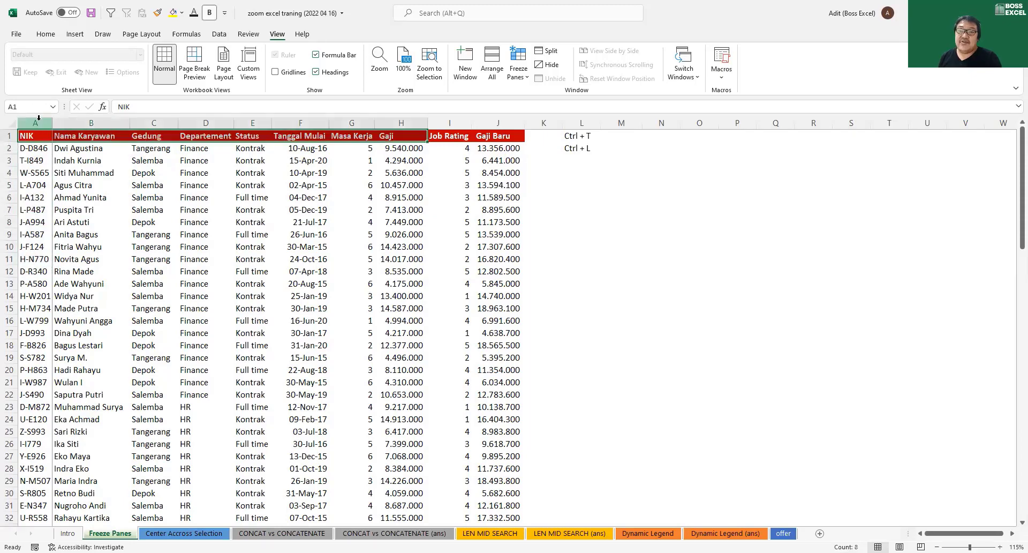
{"action": "left_click", "coordinate": [37, 122]}
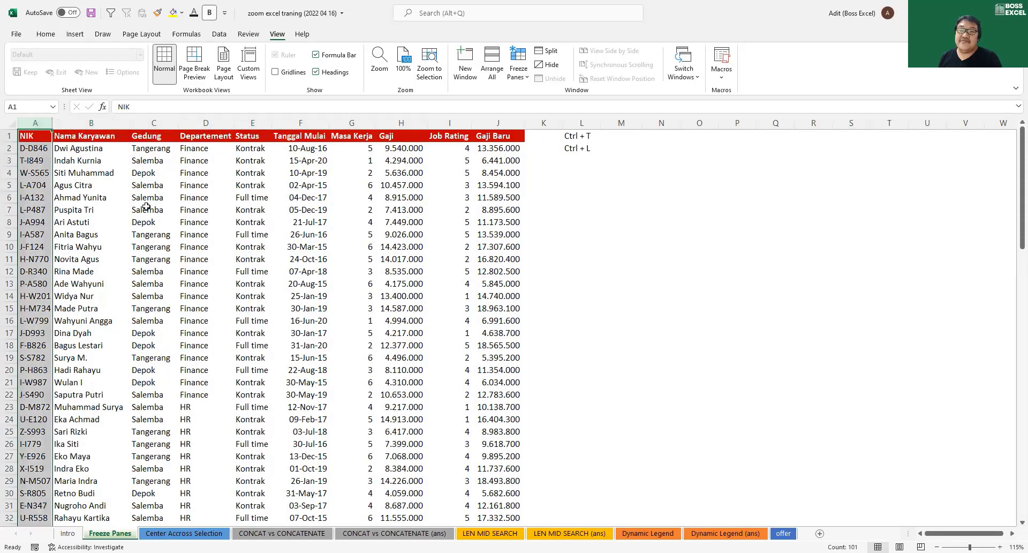
Unfreeze the first column and undo the deletions of the empty column A and row 1
{"action": "left_click", "coordinate": [520, 74]}
{"action": "left_click", "coordinate": [539, 101]}
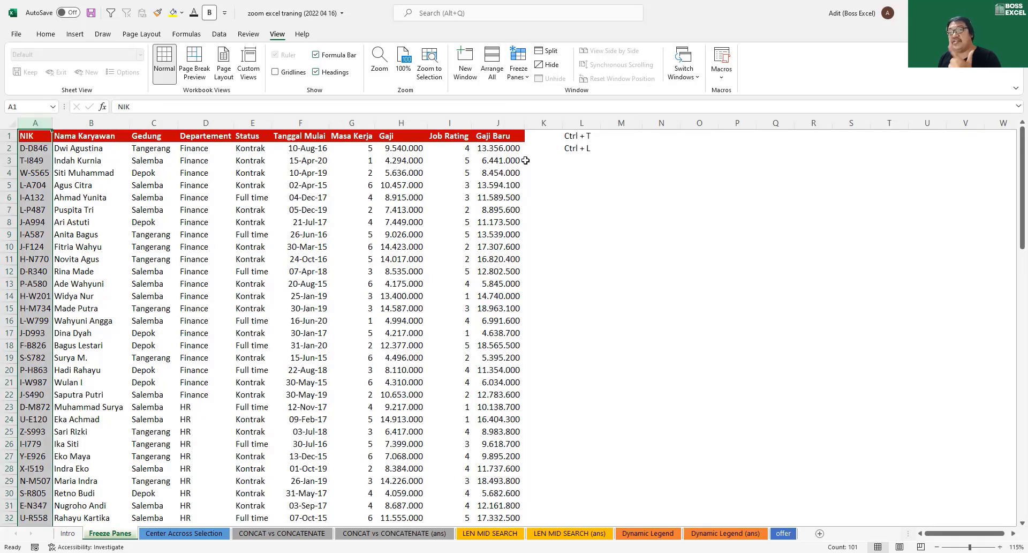
{"action": "left_click", "coordinate": [300, 221]}
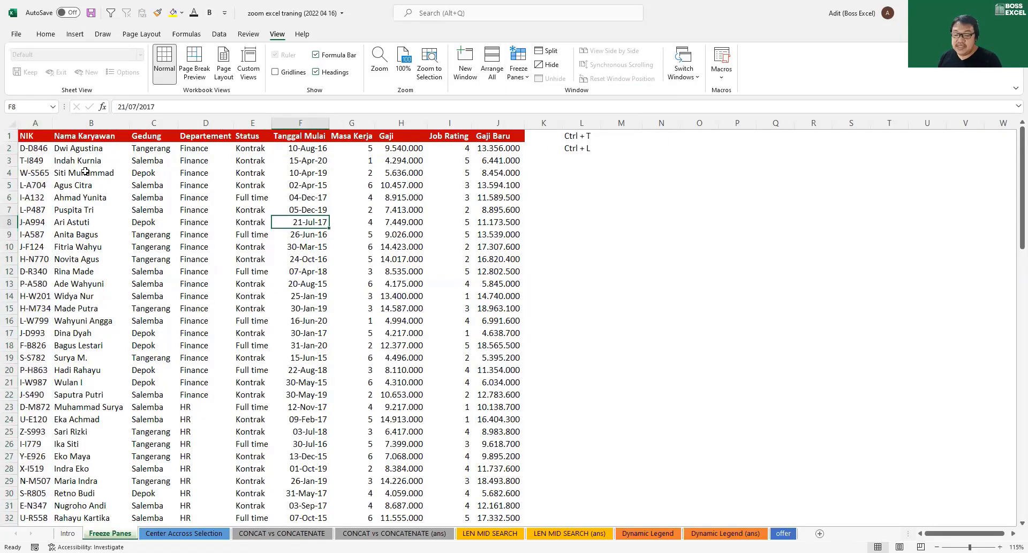
{"action": "key", "text": "ctrl+z"}
{"action": "key", "text": "ctrl+z"}
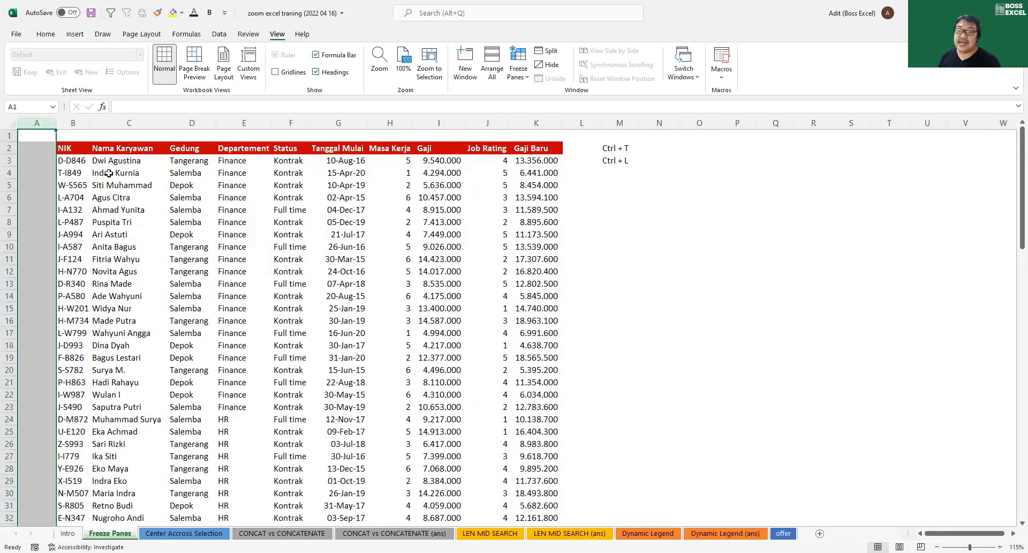
Highlight header row 2 and the NIK column B to review where the headers and first data column lie
{"action": "left_click", "coordinate": [37, 139]}
{"action": "left_click", "coordinate": [9, 148]}
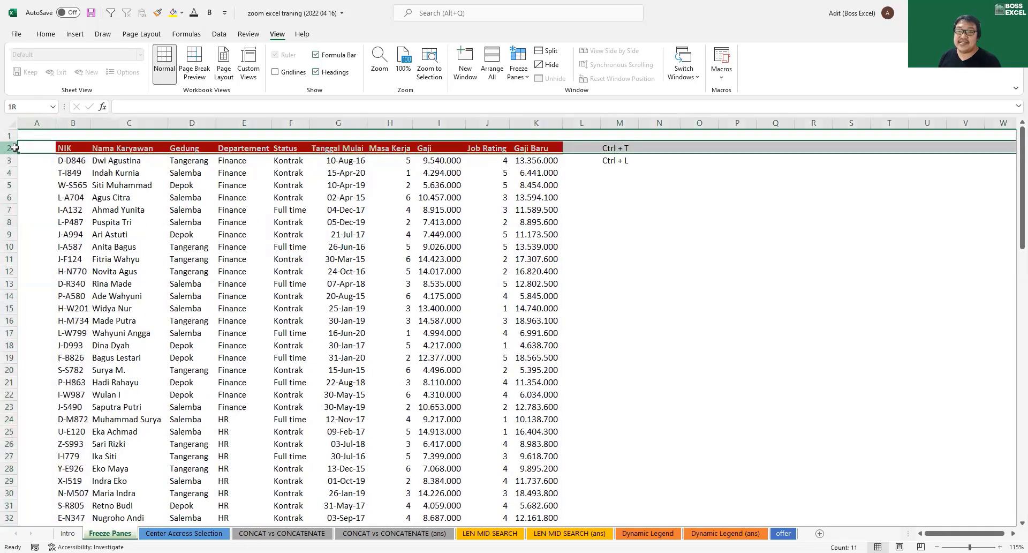
{"action": "left_click", "coordinate": [73, 123]}
{"action": "left_click", "coordinate": [148, 233]}
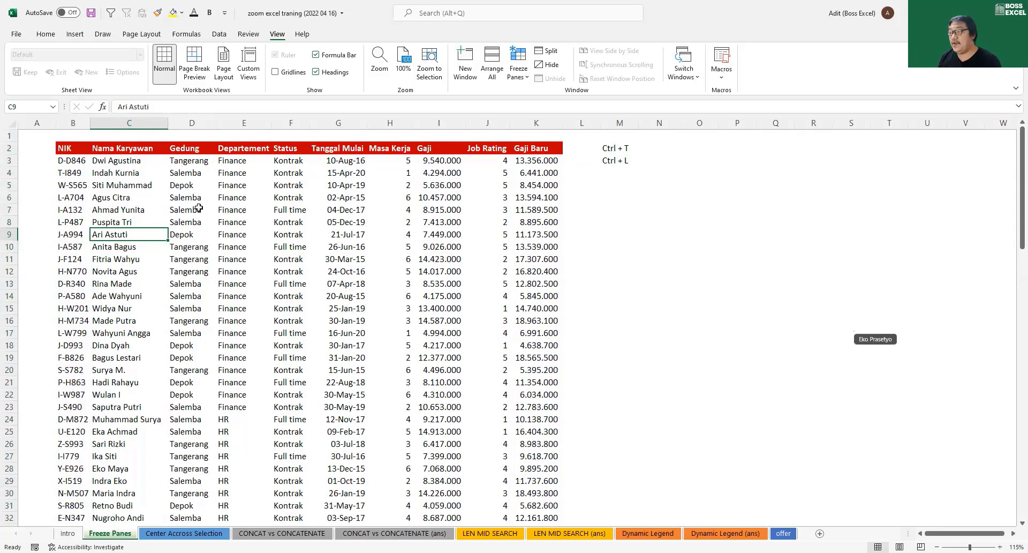
Review the Freeze Panes options with cell C3 selected without applying any, and select header row 2
{"action": "left_click", "coordinate": [136, 165]}
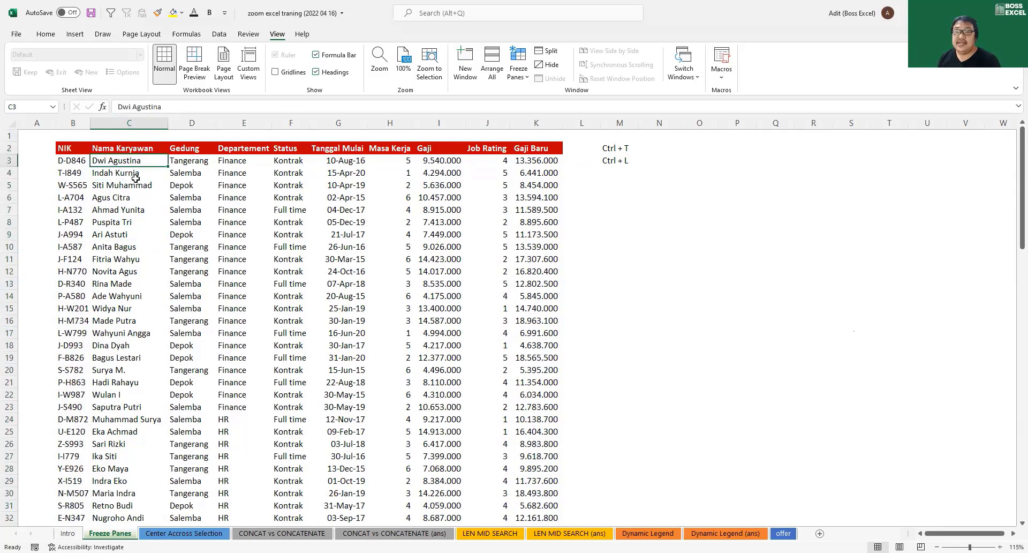
{"action": "left_click", "coordinate": [526, 79]}
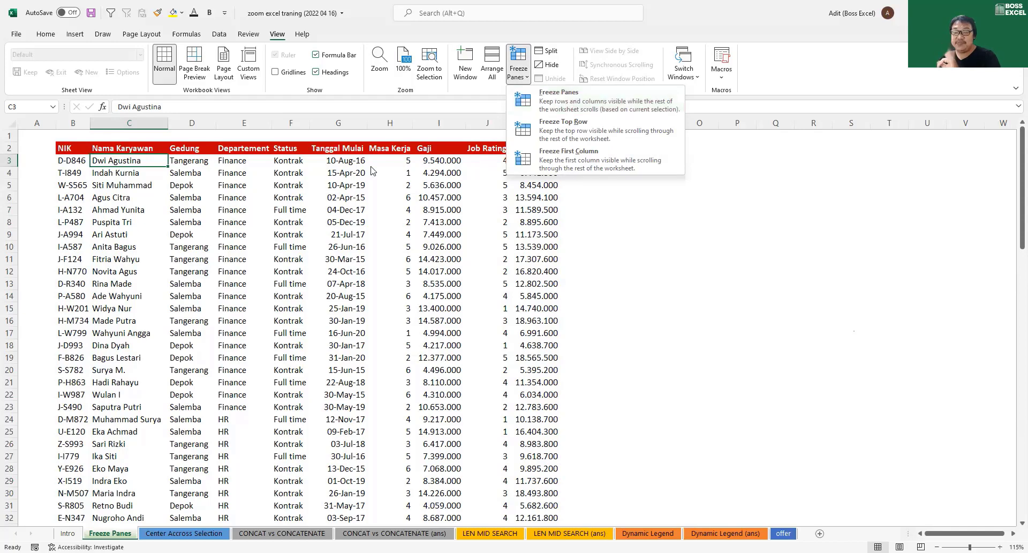
{"action": "left_click", "coordinate": [192, 210]}
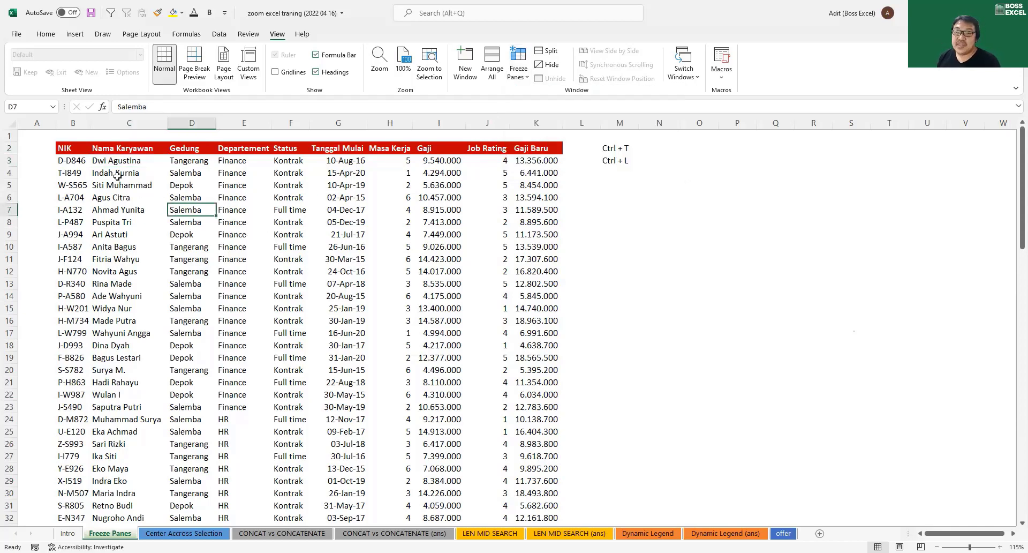
{"action": "left_click", "coordinate": [9, 148]}
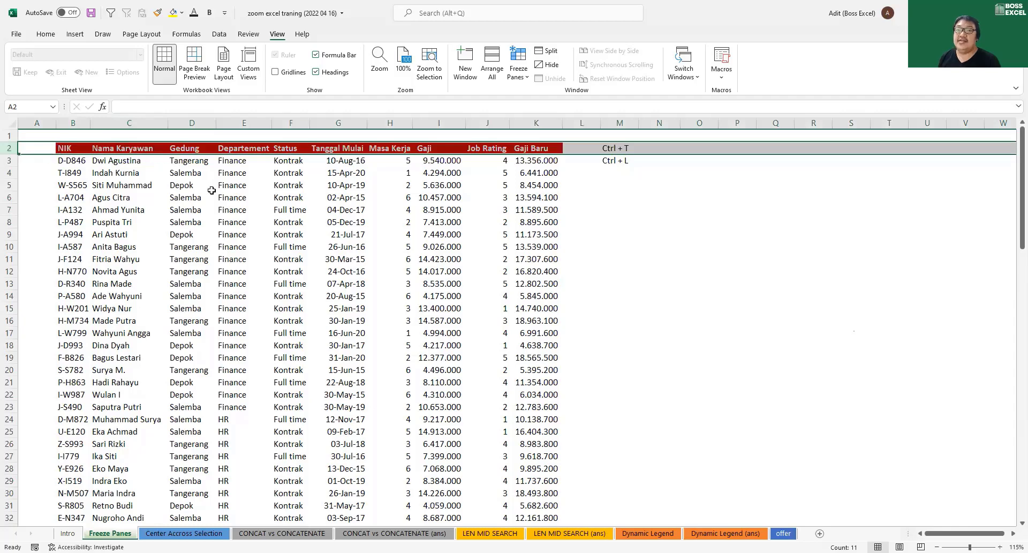
Select row 3 and apply Freeze Panes to lock rows 1 and 2 above it
{"action": "left_click", "coordinate": [9, 161]}
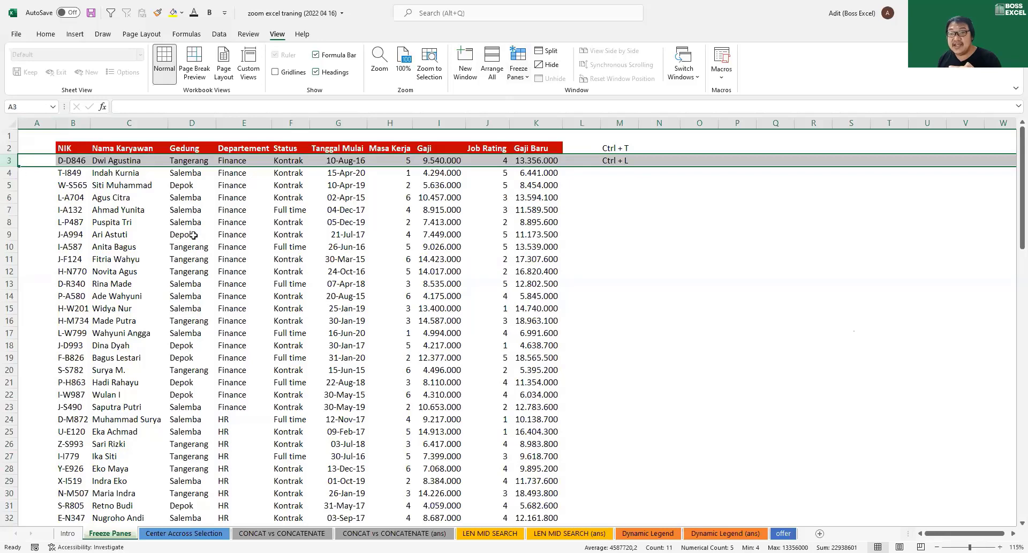
{"action": "left_click", "coordinate": [291, 258]}
{"action": "left_click", "coordinate": [361, 333]}
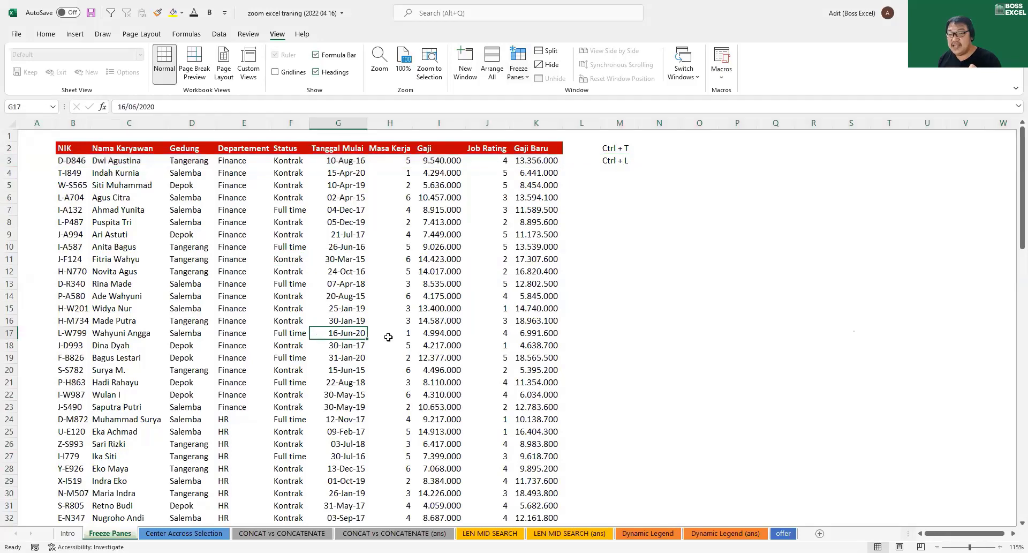
{"action": "left_click", "coordinate": [8, 160]}
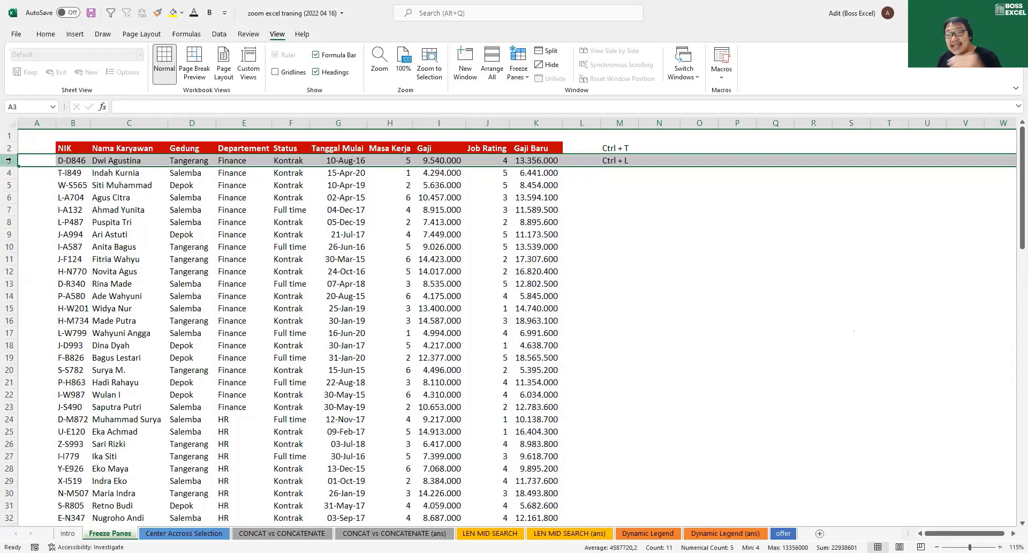
{"action": "left_click", "coordinate": [519, 69]}
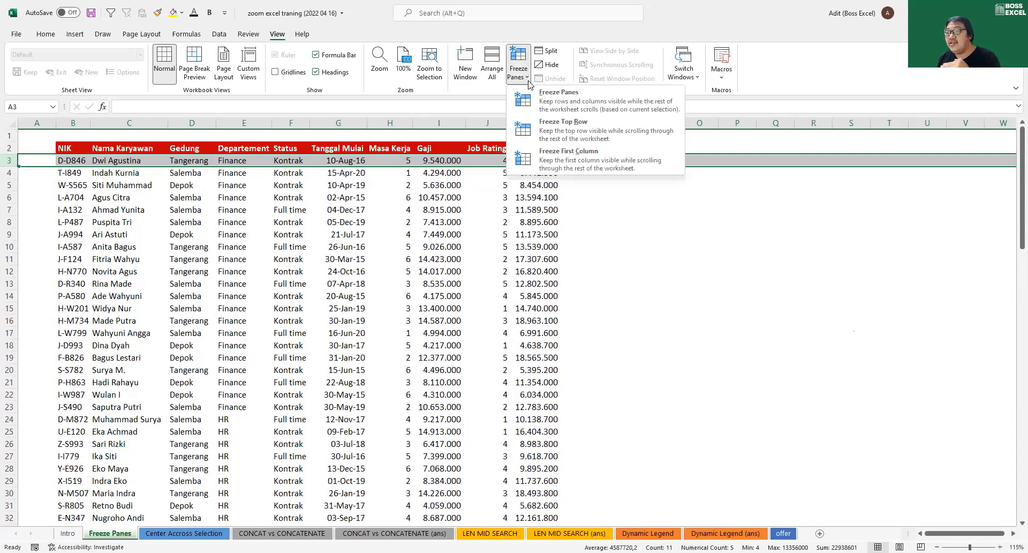
{"action": "left_click", "coordinate": [539, 114]}
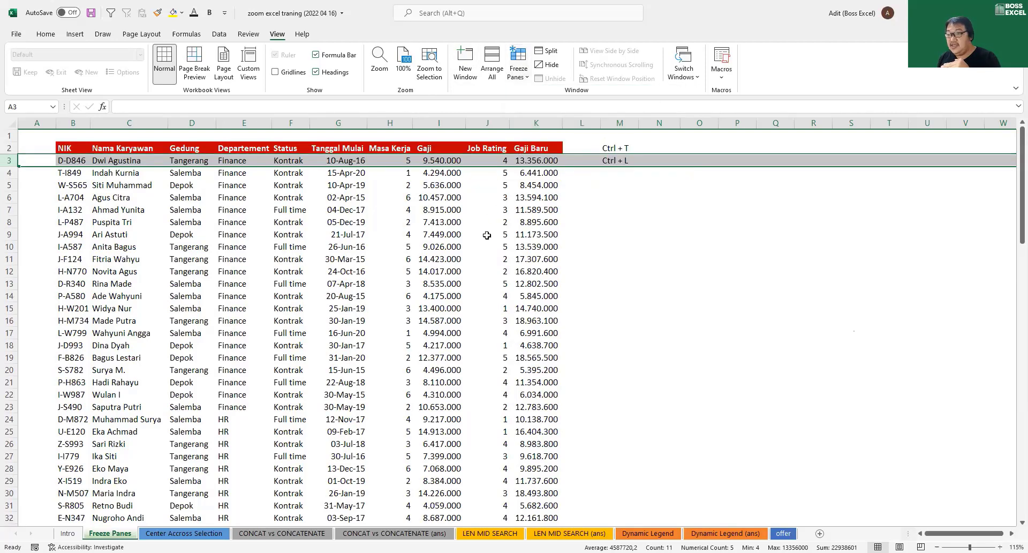
Check the frozen header rows against the lower part of the employee list, and unfreeze the panes
{"action": "left_click", "coordinate": [487, 236]}
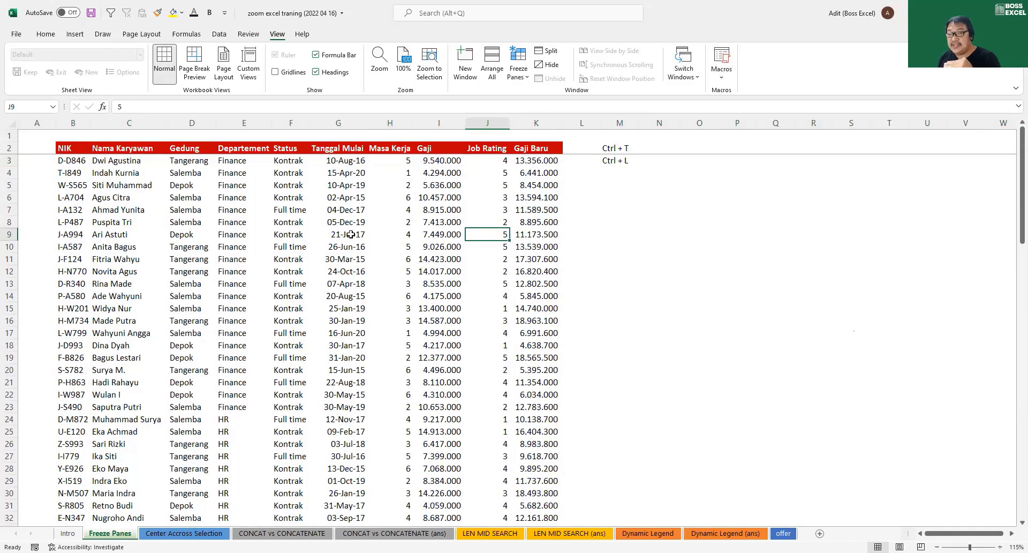
{"action": "scroll", "coordinate": [350, 234], "scroll_direction": "down", "scroll_amount": 4}
{"action": "scroll", "coordinate": [351, 234], "scroll_direction": "down", "scroll_amount": 1}
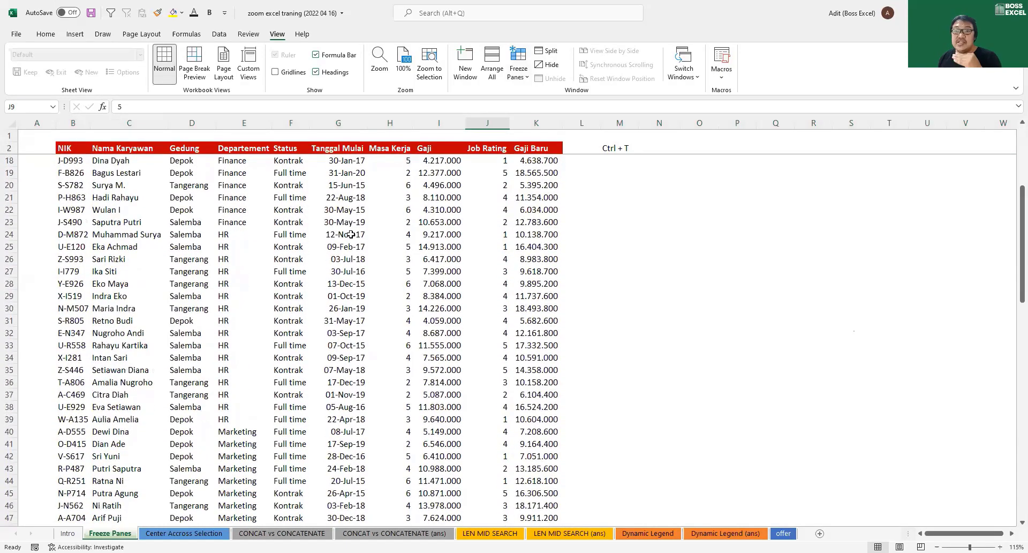
{"action": "scroll", "coordinate": [351, 234], "scroll_direction": "up", "scroll_amount": 5}
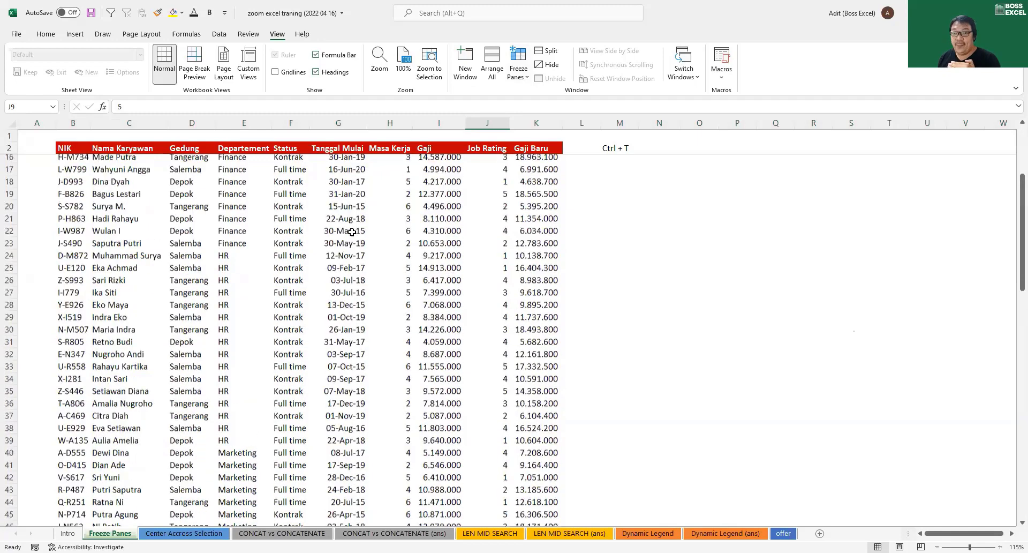
{"action": "left_click", "coordinate": [519, 74]}
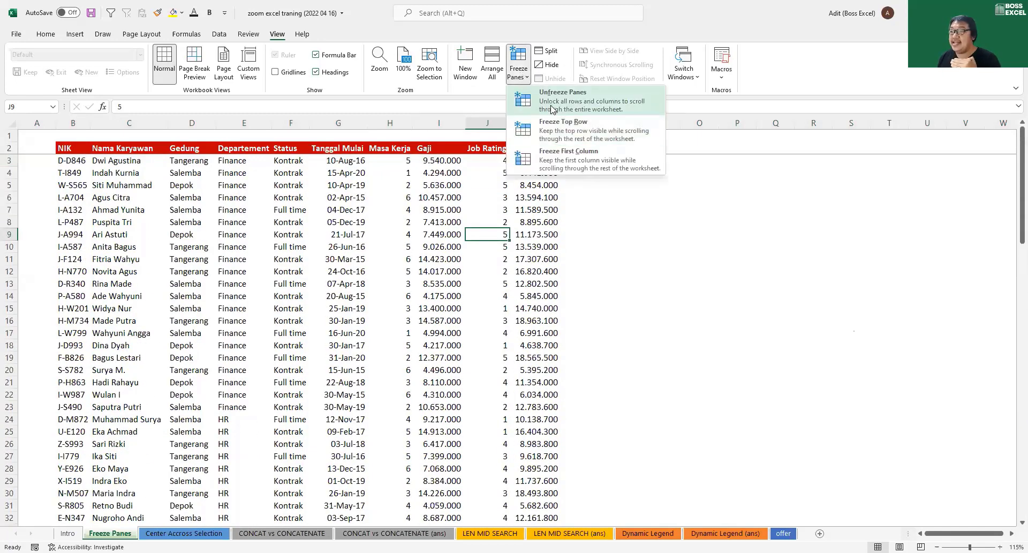
{"action": "left_click", "coordinate": [552, 101]}
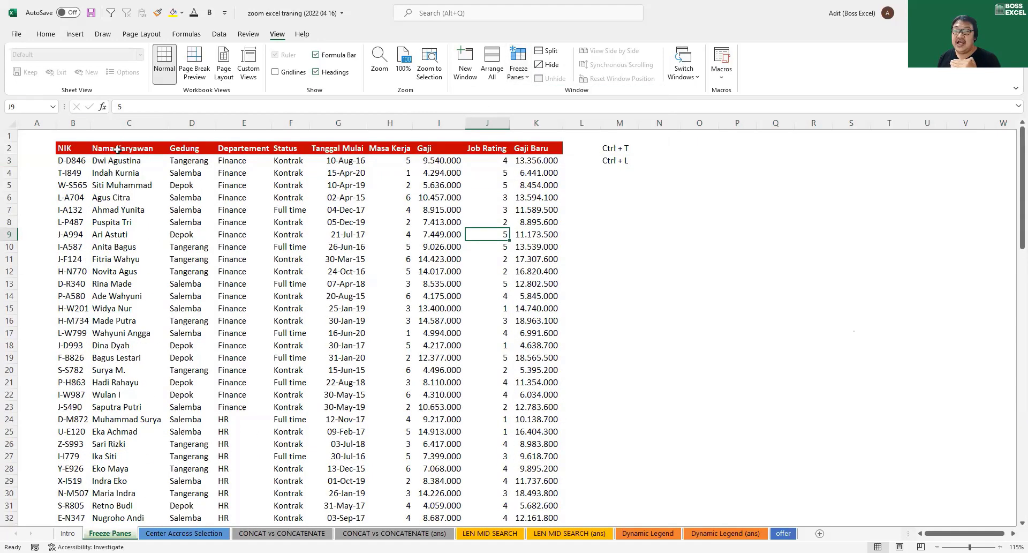
Select the Nama Karyawan column C and apply Freeze Panes to lock columns A and B before it
{"action": "left_click", "coordinate": [73, 123]}
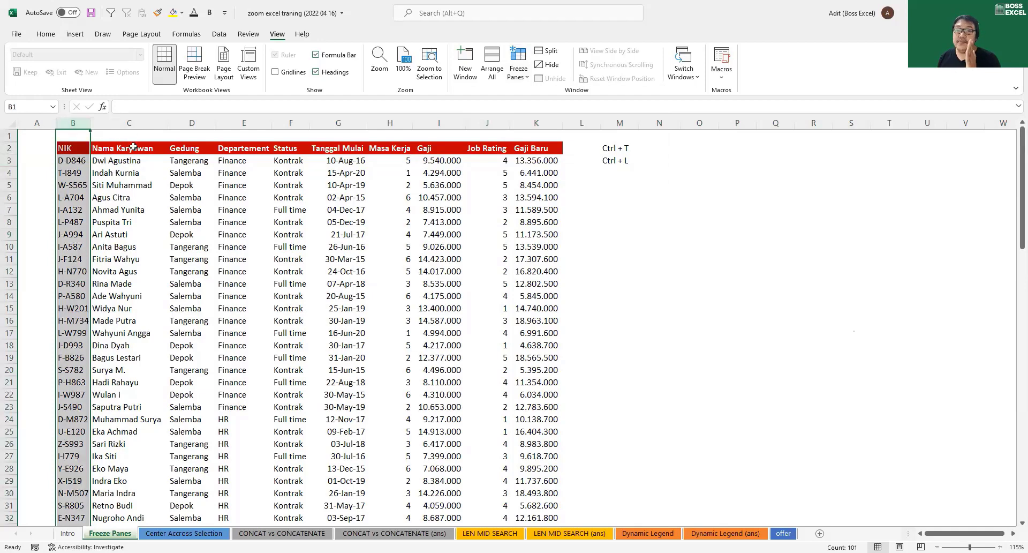
{"action": "left_click", "coordinate": [128, 123]}
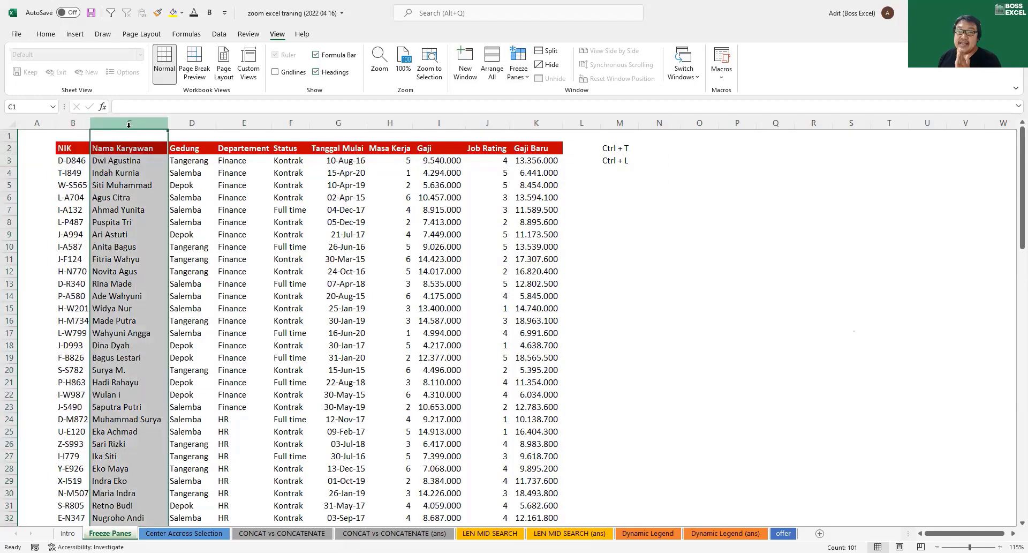
{"action": "left_click", "coordinate": [519, 73]}
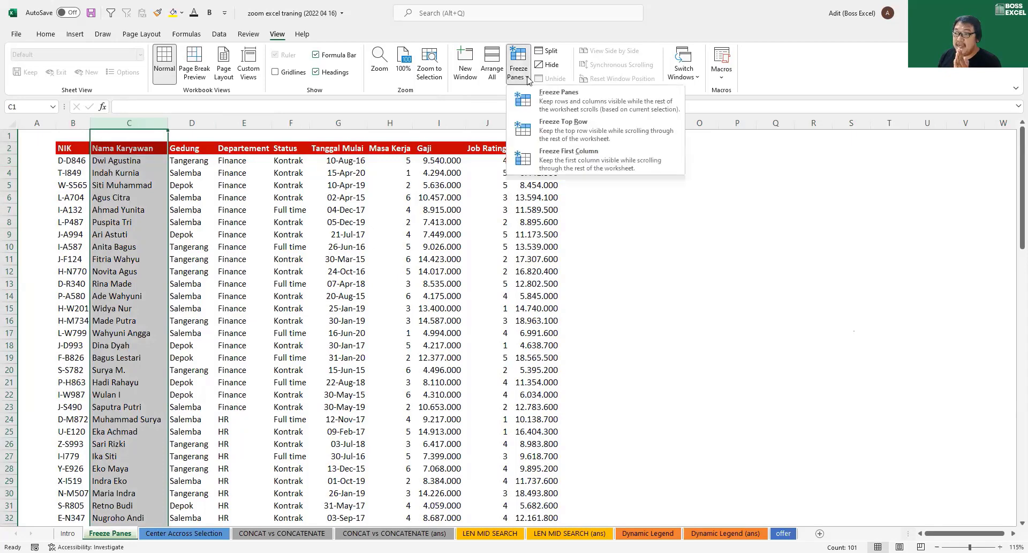
{"action": "left_click", "coordinate": [560, 103]}
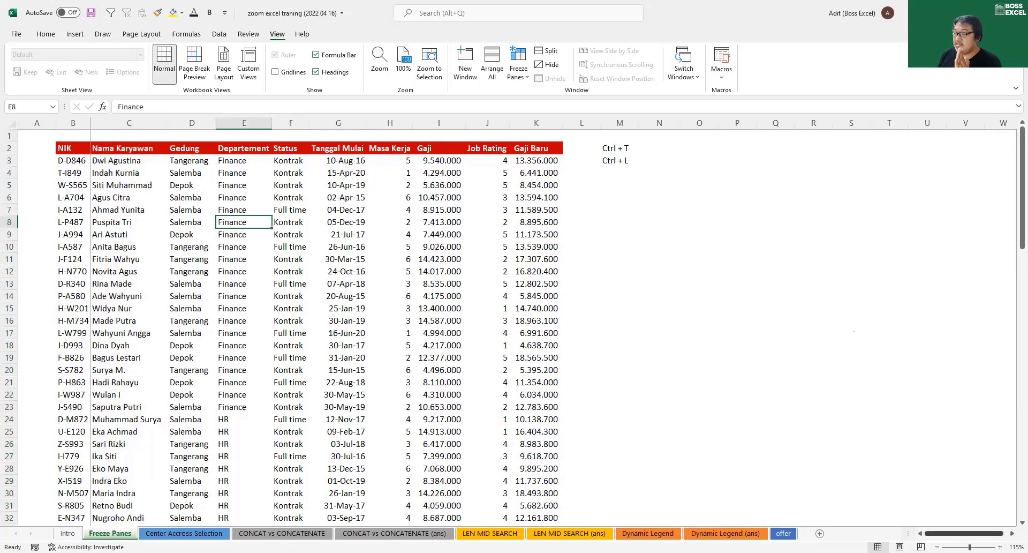
Check the frozen NIK column against the later columns of the list, and unfreeze the panes
{"action": "left_click", "coordinate": [1012, 533]}
{"action": "left_click", "coordinate": [1013, 533]}
{"action": "left_click", "coordinate": [1012, 534]}
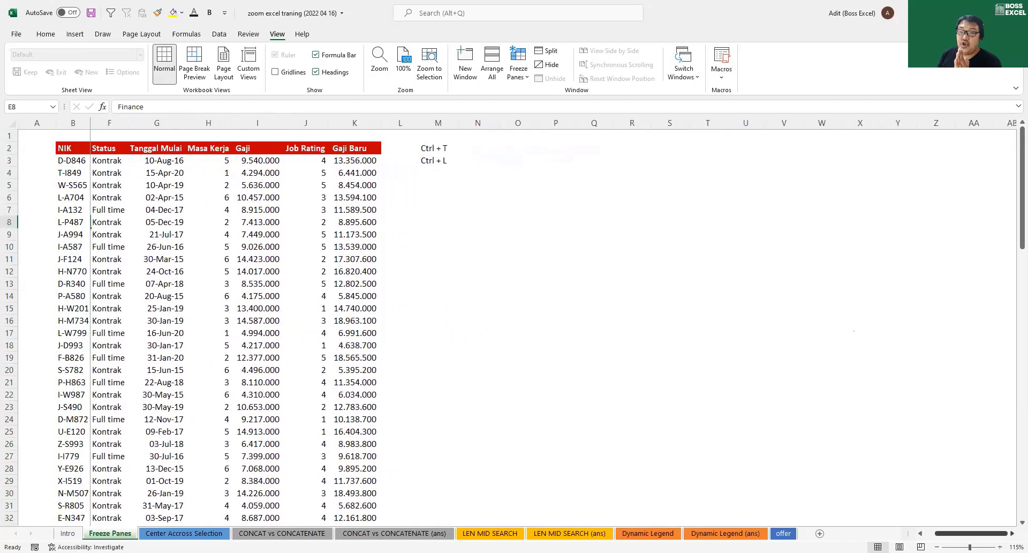
{"action": "left_click", "coordinate": [1013, 534]}
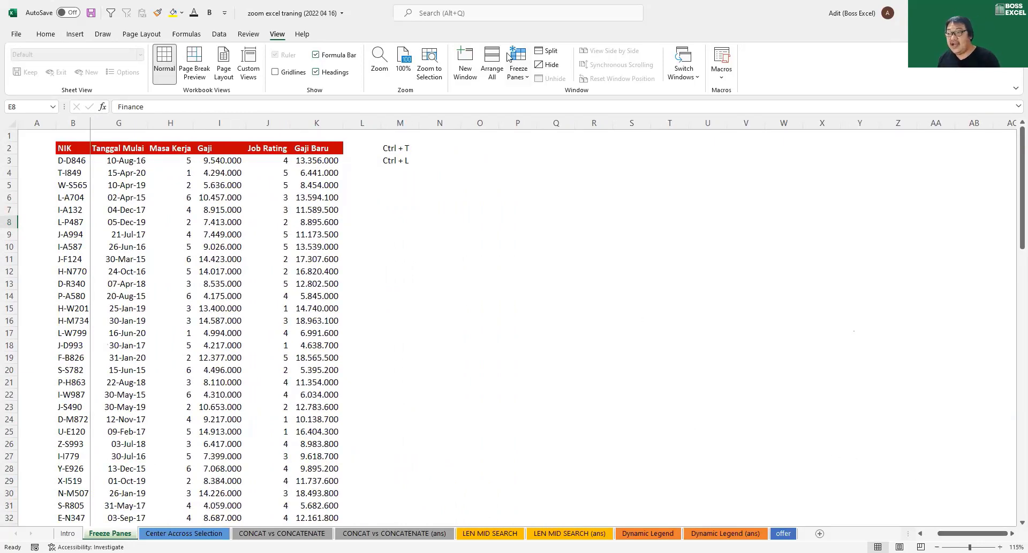
{"action": "left_click", "coordinate": [518, 72]}
{"action": "left_click", "coordinate": [555, 97]}
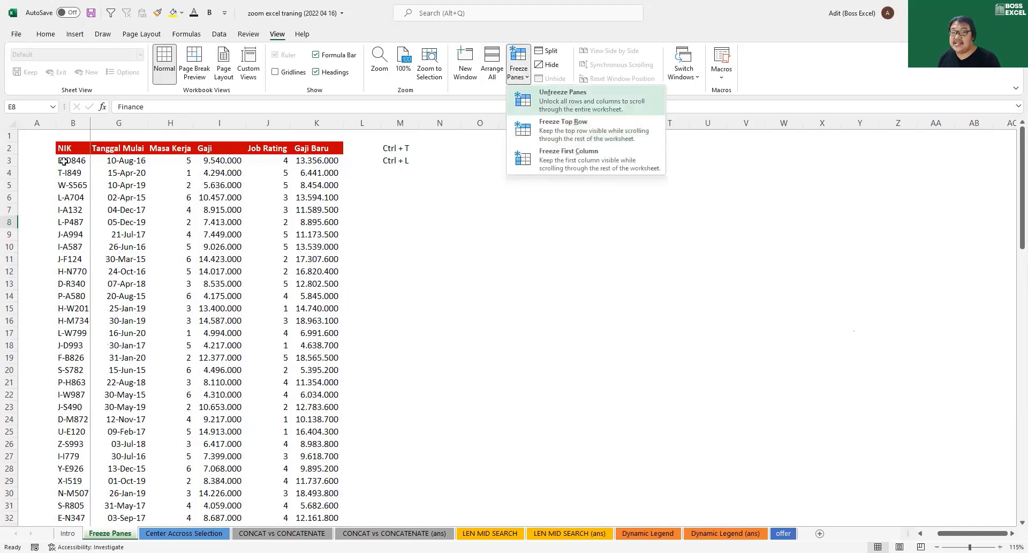
Highlight the empty row 1 and column A, row 3 and column C to review the freeze boundaries
{"action": "left_click", "coordinate": [9, 135]}
{"action": "left_click", "coordinate": [30, 123]}
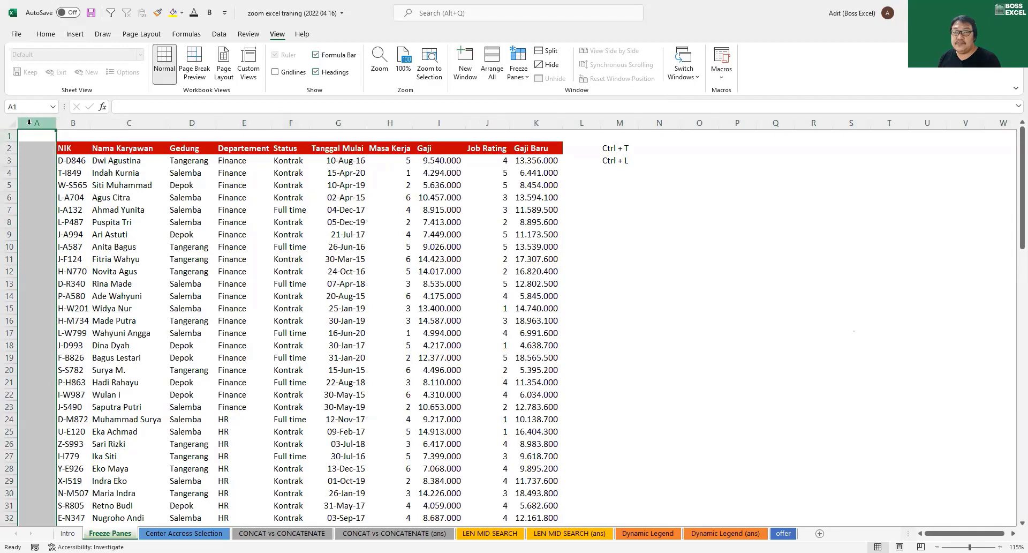
{"action": "left_click", "coordinate": [9, 161]}
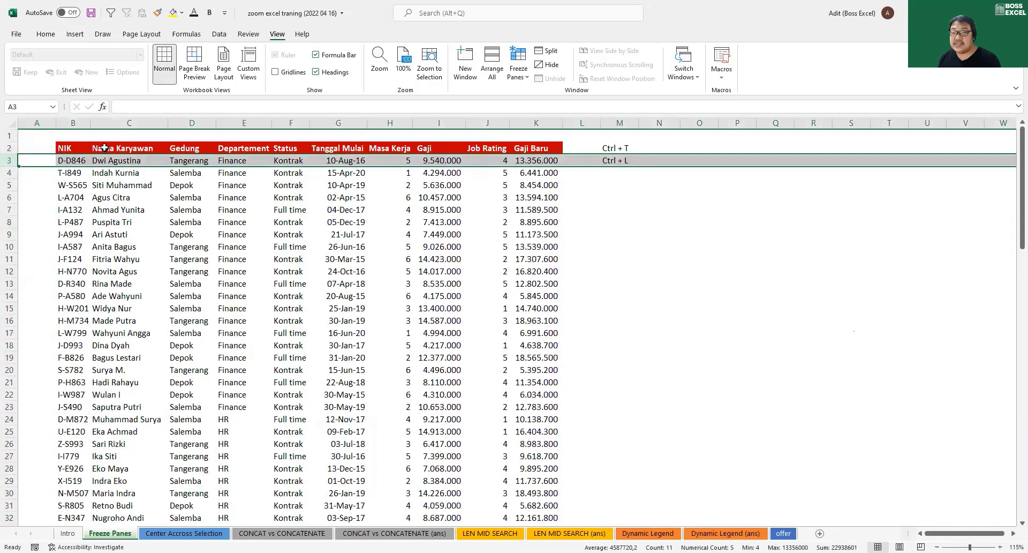
{"action": "left_click", "coordinate": [130, 123]}
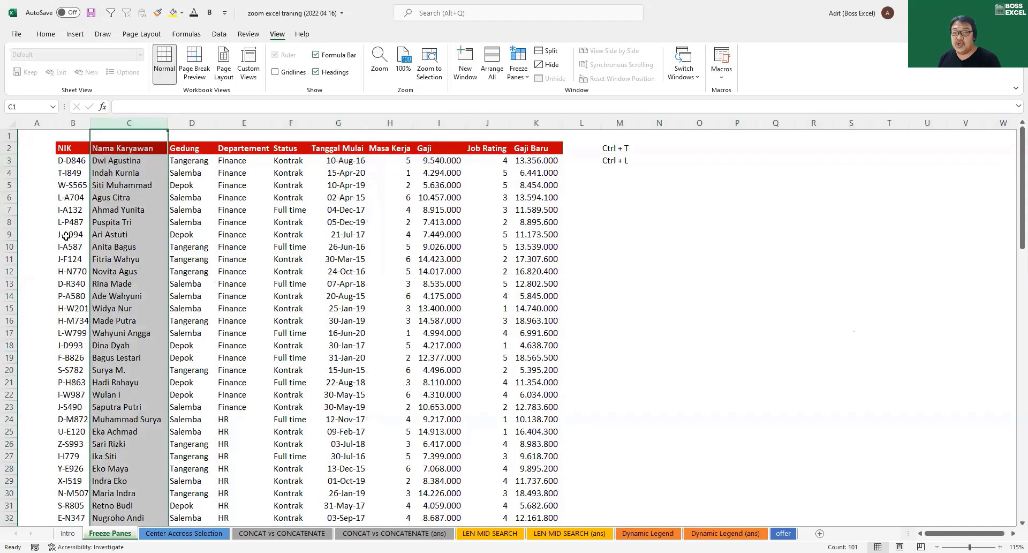
{"action": "left_click", "coordinate": [117, 189]}
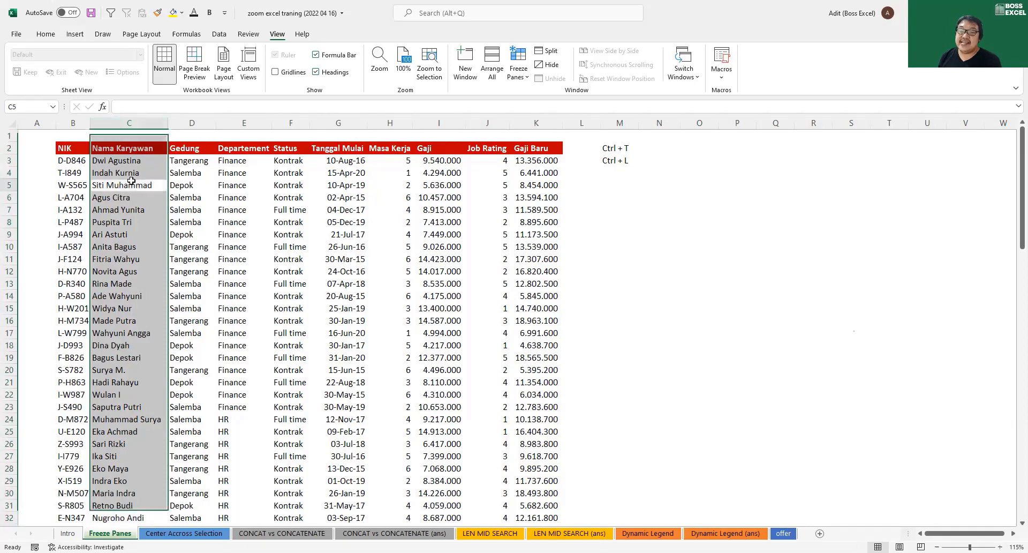
Highlight header row 2 together with the NIK column B to compare them with cell C3
{"action": "left_click", "coordinate": [10, 148]}
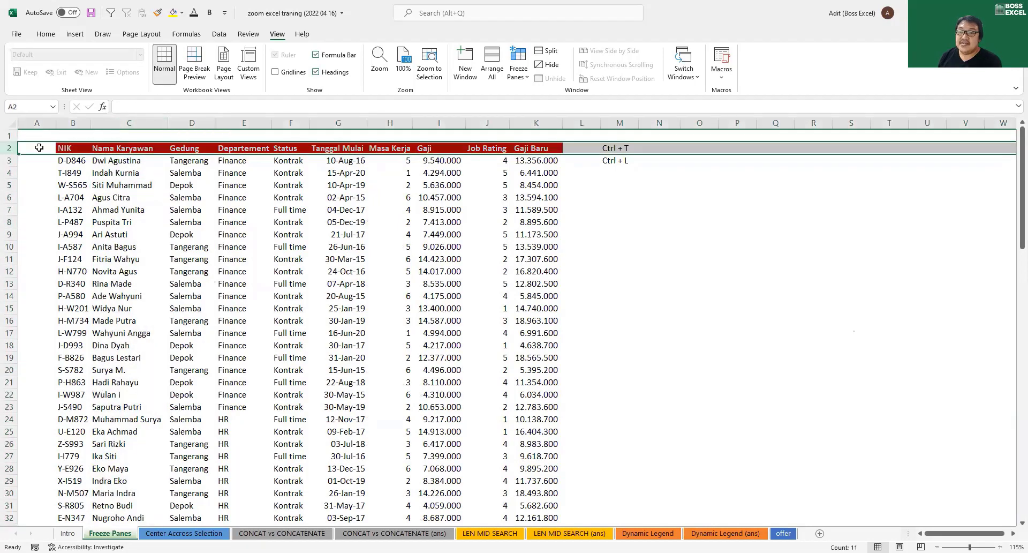
{"action": "left_click", "coordinate": [83, 125]}
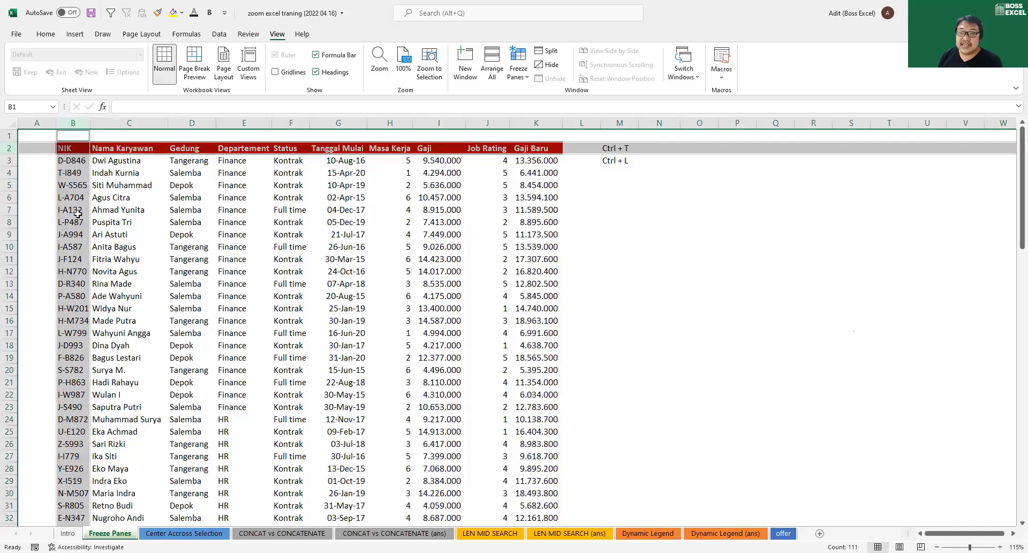
{"action": "left_click", "coordinate": [110, 161]}
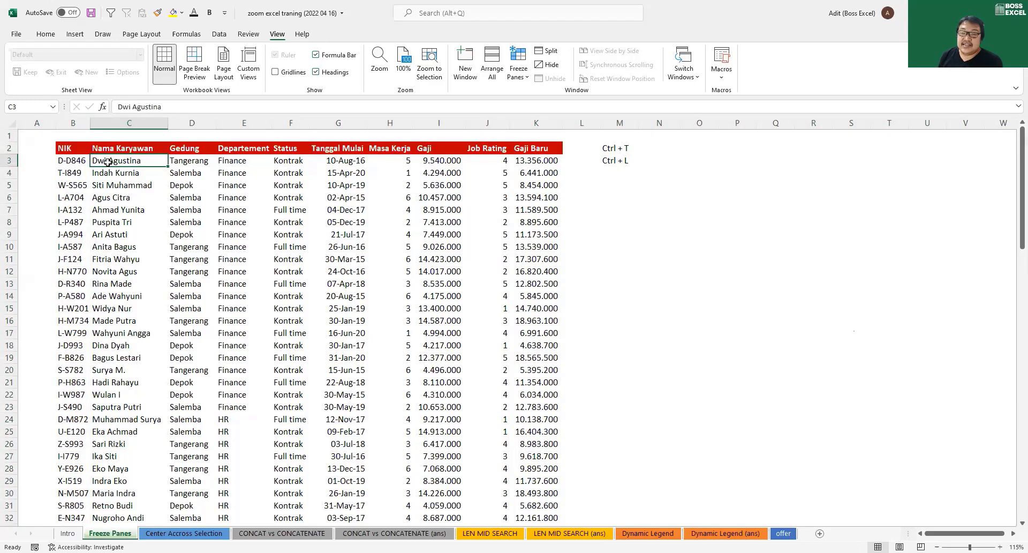
{"action": "left_click", "coordinate": [8, 149]}
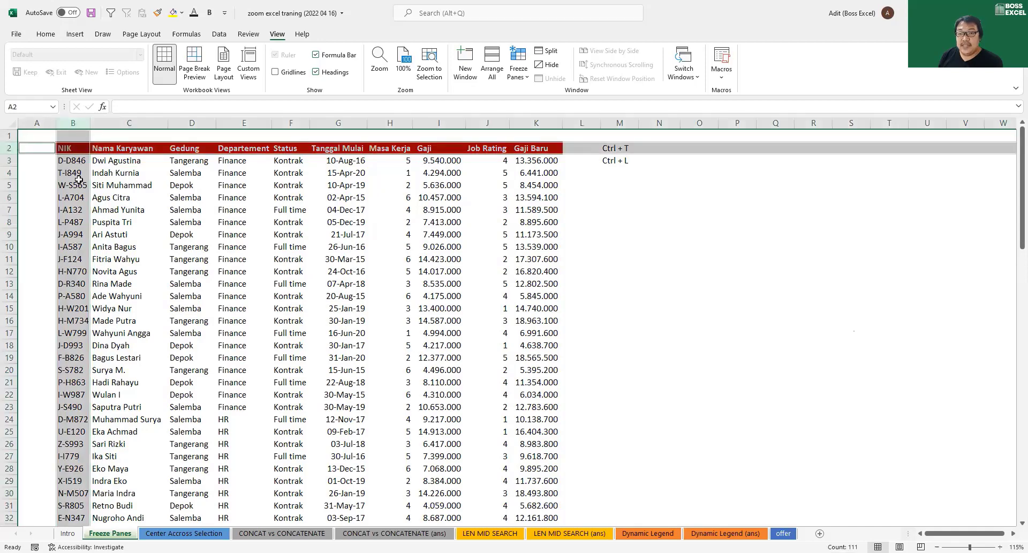
Freeze rows 1 and 2 and columns A and B together by applying Freeze Panes from cell C3
{"action": "left_click", "coordinate": [105, 160]}
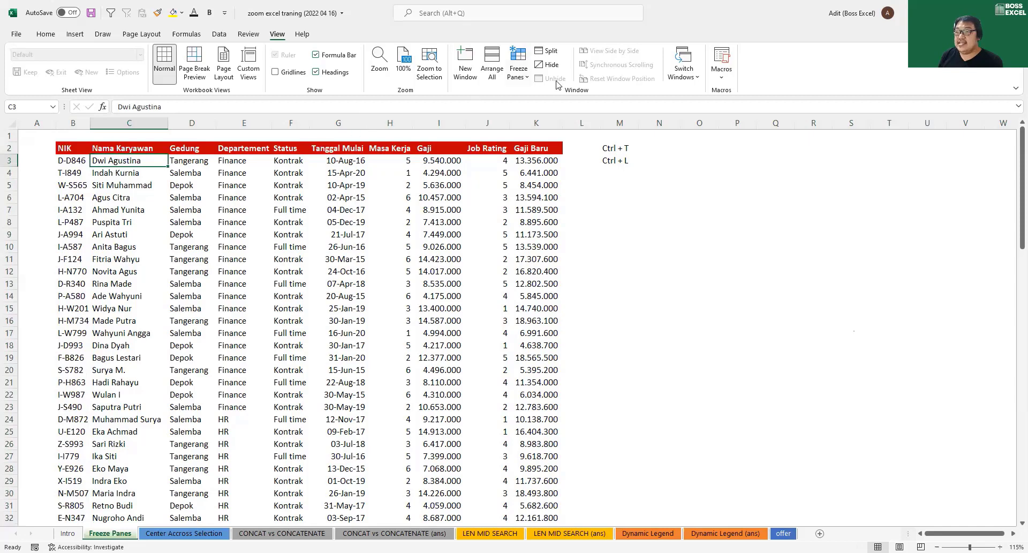
{"action": "left_click", "coordinate": [521, 78]}
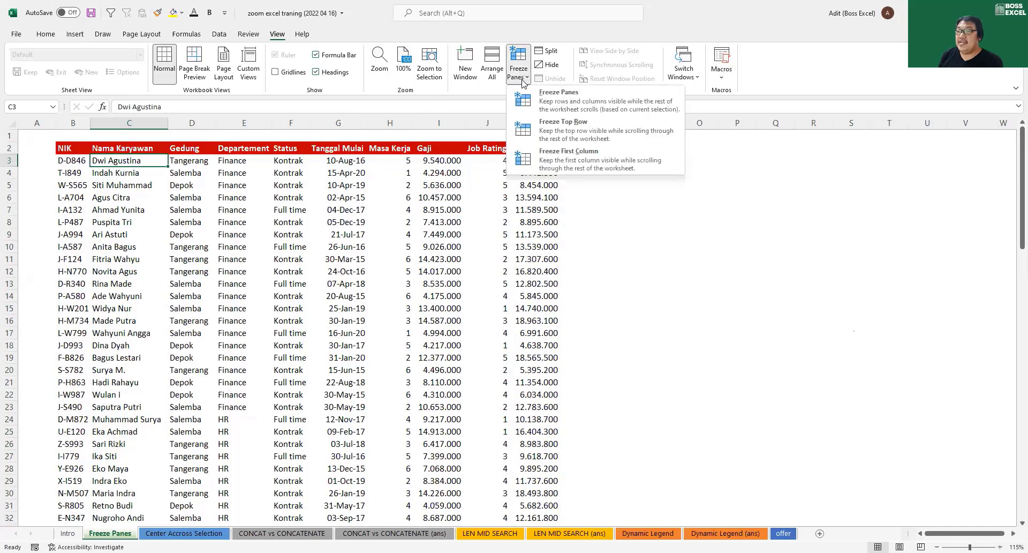
{"action": "left_click", "coordinate": [425, 236]}
{"action": "scroll", "coordinate": [423, 237], "scroll_direction": "up", "scroll_amount": 1}
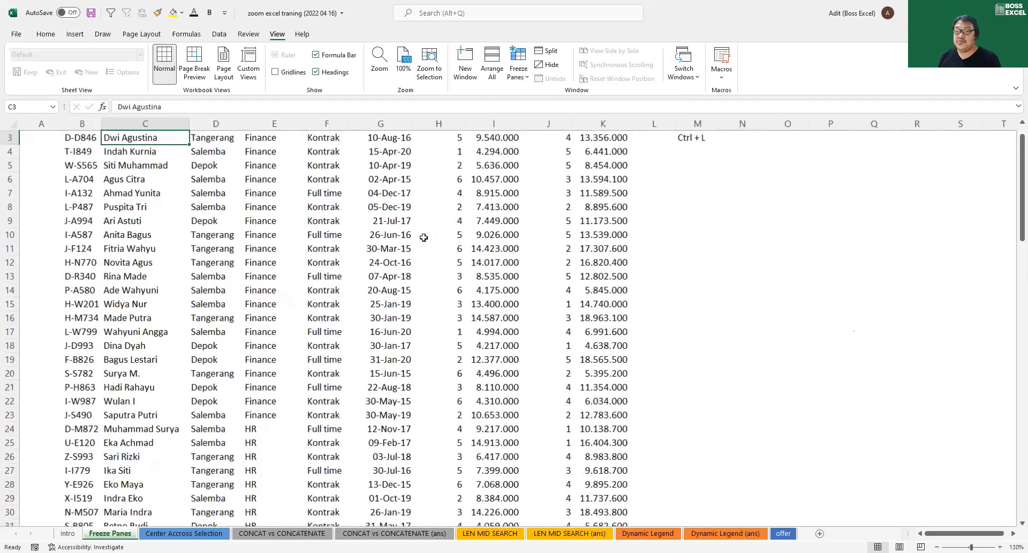
{"action": "scroll", "coordinate": [424, 237], "scroll_direction": "up", "scroll_amount": 1}
{"action": "scroll", "coordinate": [431, 230], "scroll_direction": "up", "scroll_amount": 1}
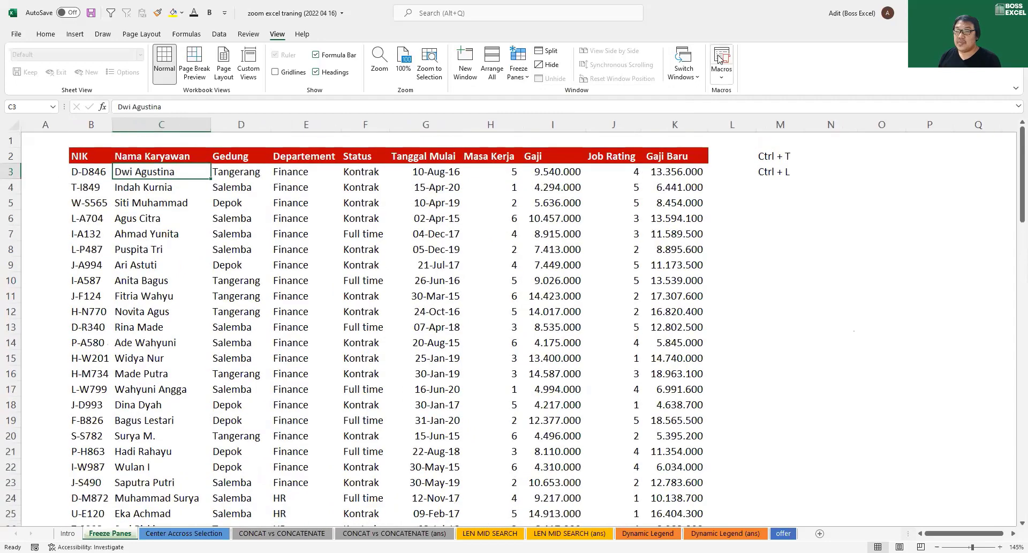
{"action": "left_click", "coordinate": [522, 75]}
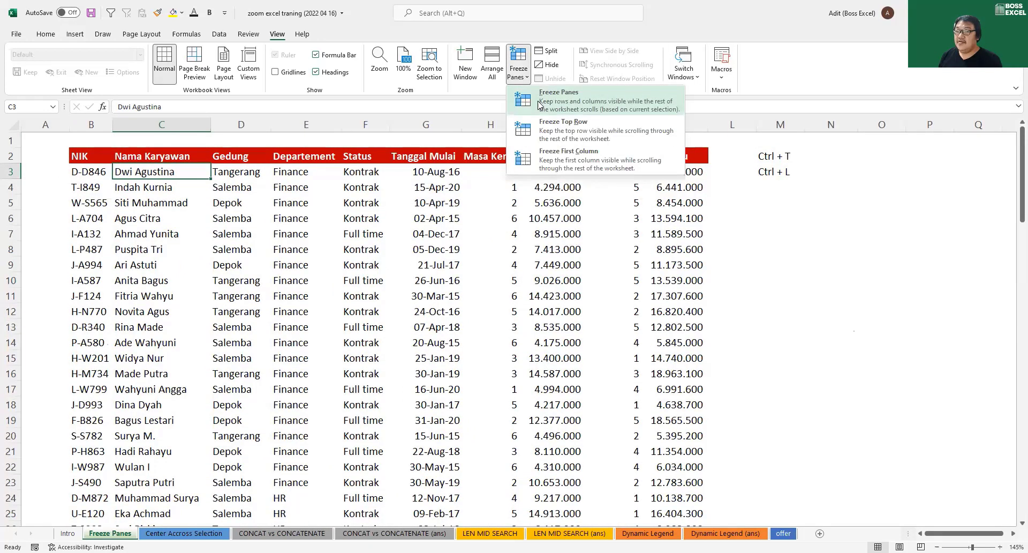
{"action": "left_click", "coordinate": [539, 104]}
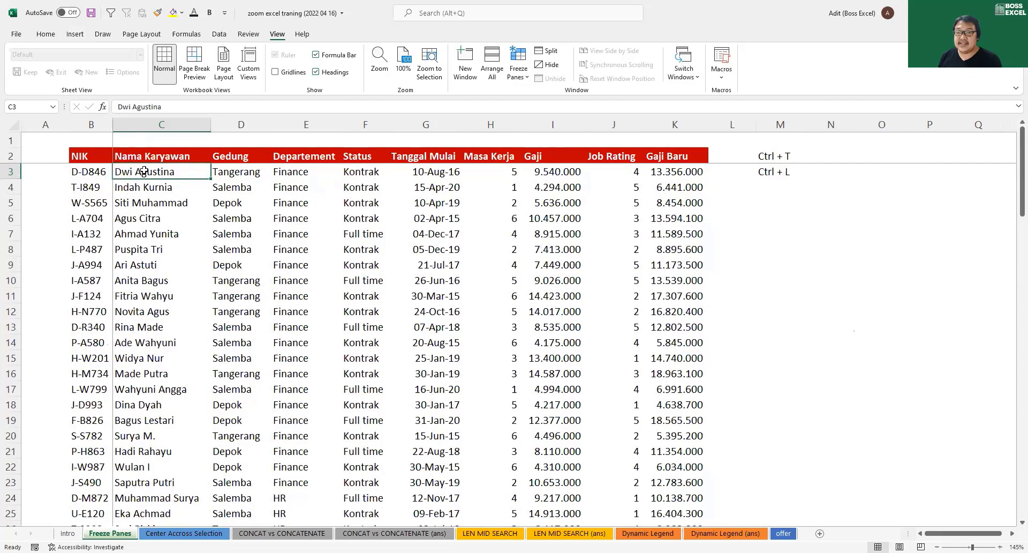
Scroll the list down and sideways to check the frozen header rows and NIK column
{"action": "scroll", "coordinate": [205, 207], "scroll_direction": "down", "scroll_amount": 3}
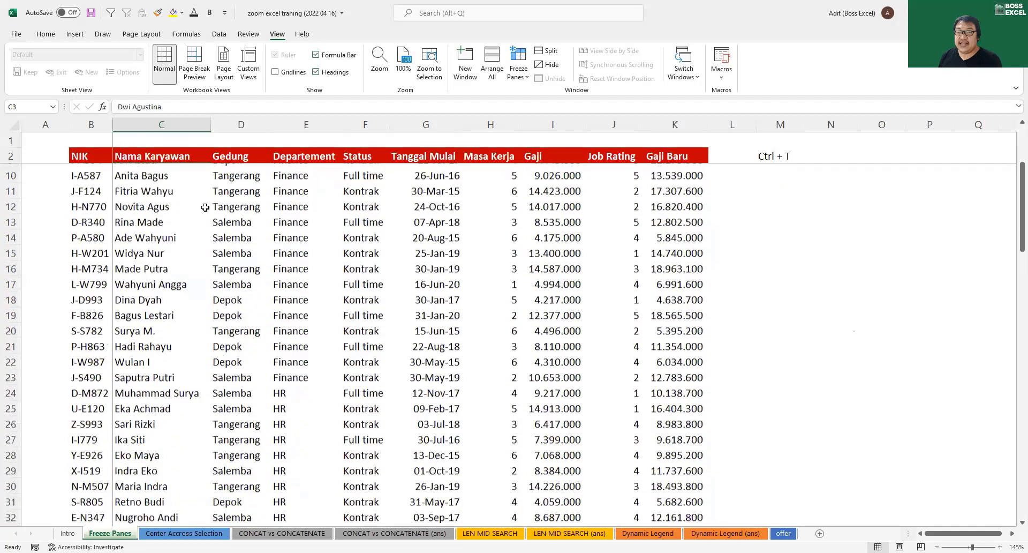
{"action": "scroll", "coordinate": [205, 207], "scroll_direction": "down", "scroll_amount": 1}
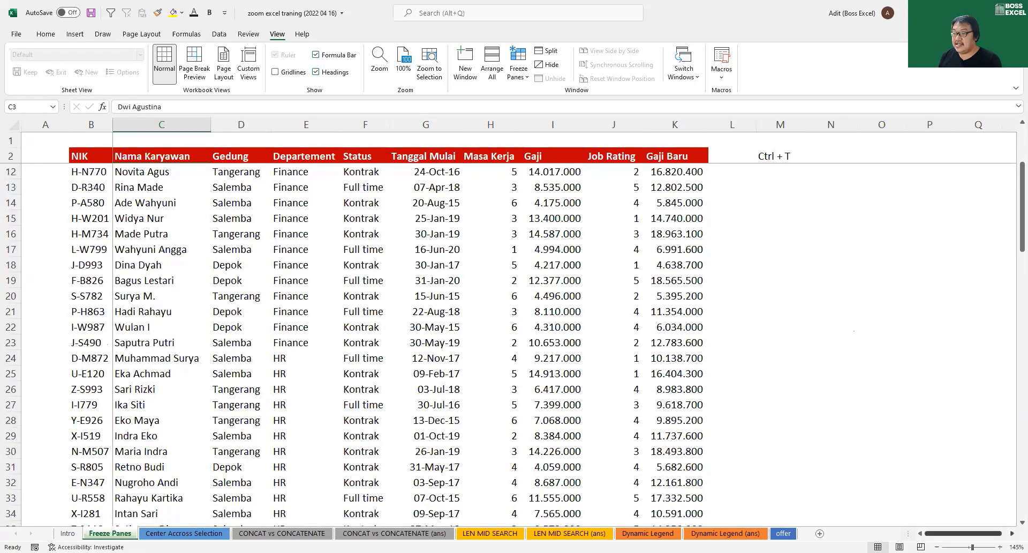
{"action": "left_click_drag", "start_coordinate": [949, 533], "coordinate": [962, 534]}
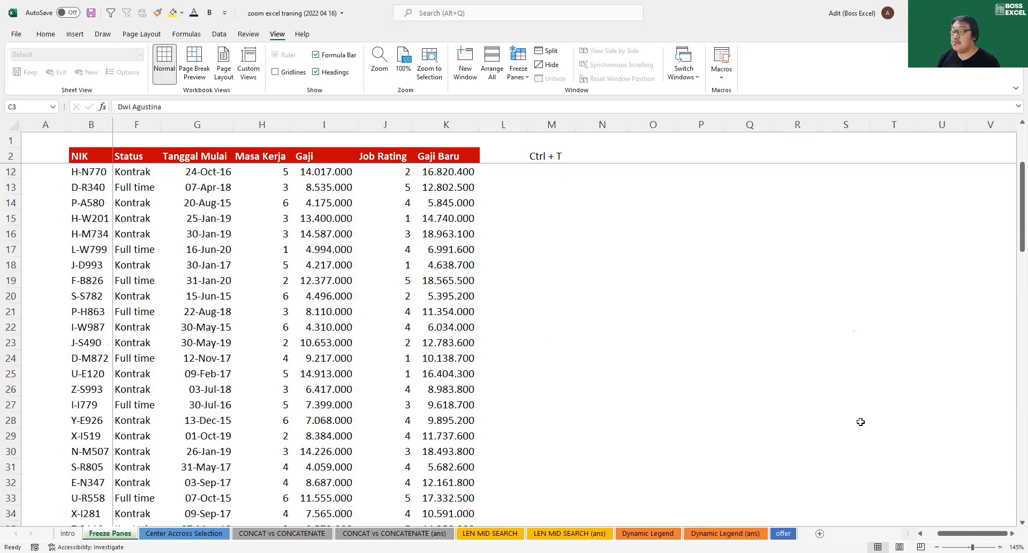
{"action": "left_click_drag", "start_coordinate": [969, 533], "coordinate": [937, 533]}
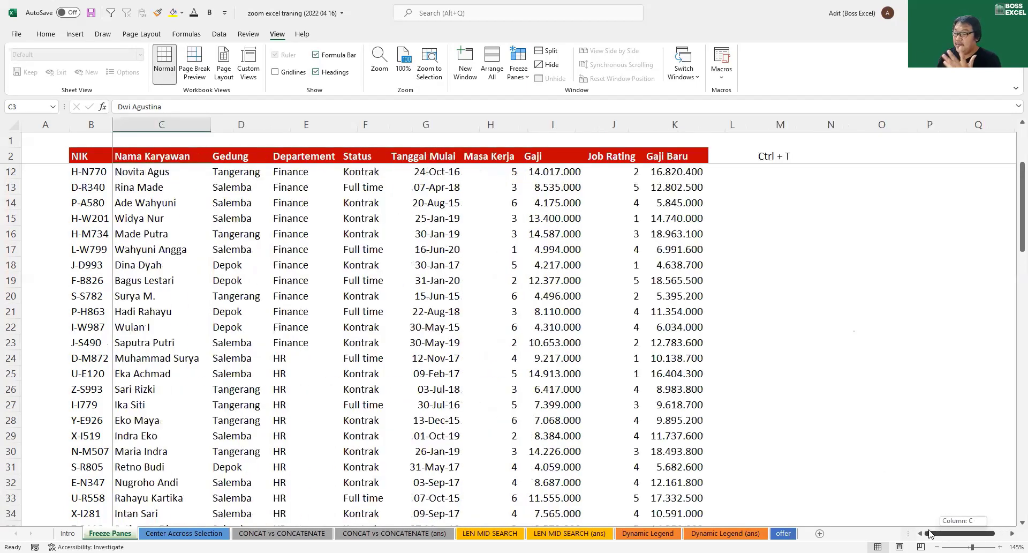
Switch to the Center Accross Selection sheet and look over its employee table
{"action": "scroll", "coordinate": [351, 383], "scroll_direction": "up", "scroll_amount": 3}
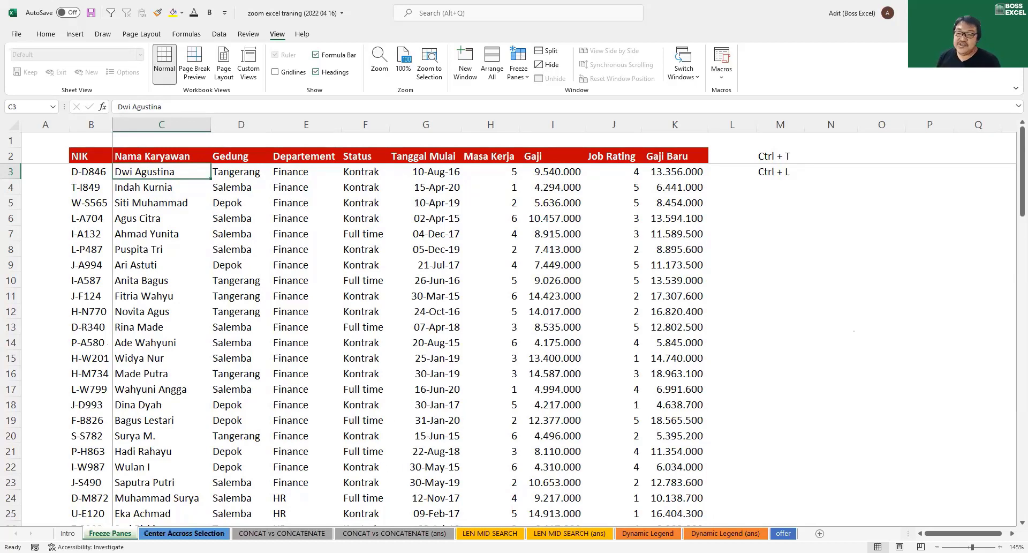
{"action": "left_click", "coordinate": [183, 533]}
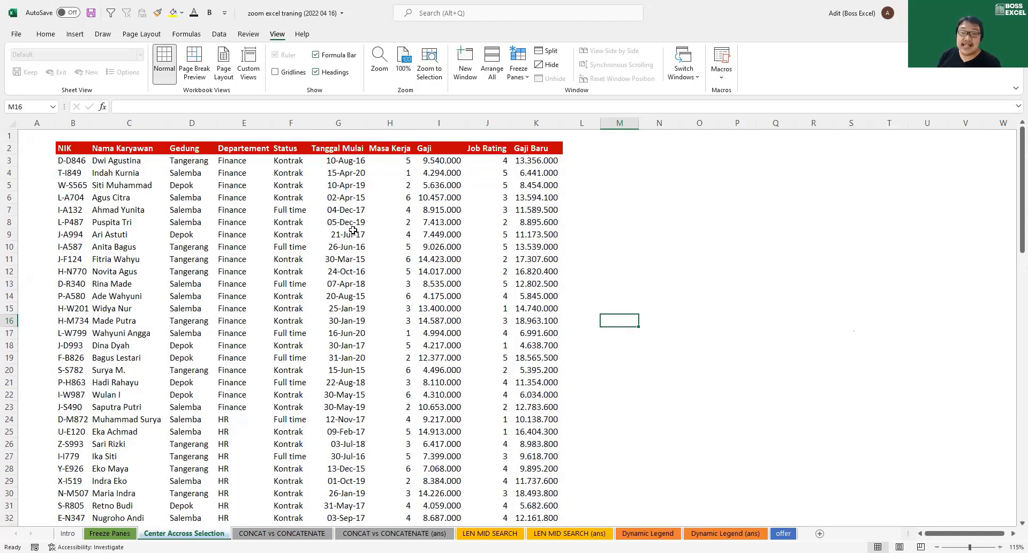
{"action": "left_click_drag", "start_coordinate": [72, 151], "coordinate": [398, 307]}
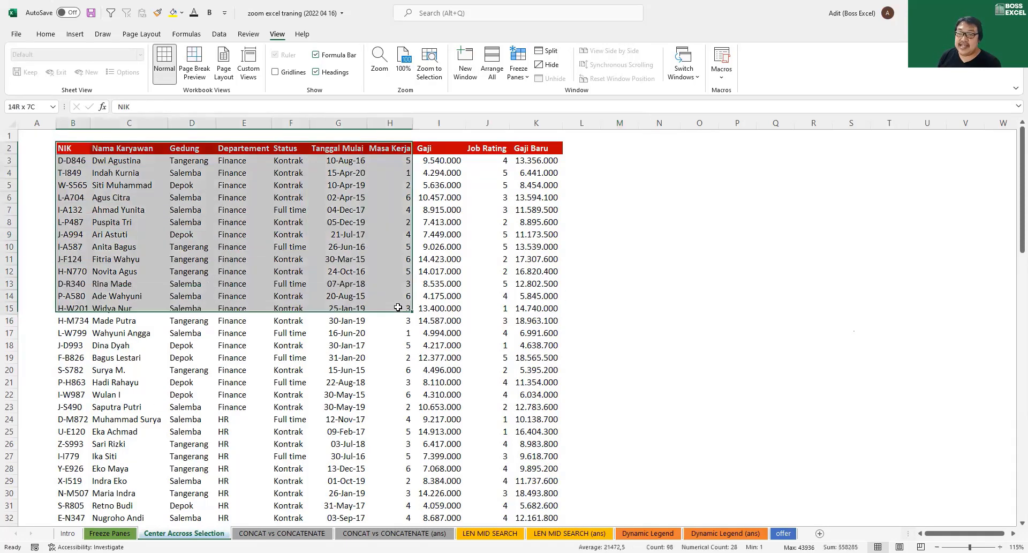
{"action": "left_click", "coordinate": [120, 175]}
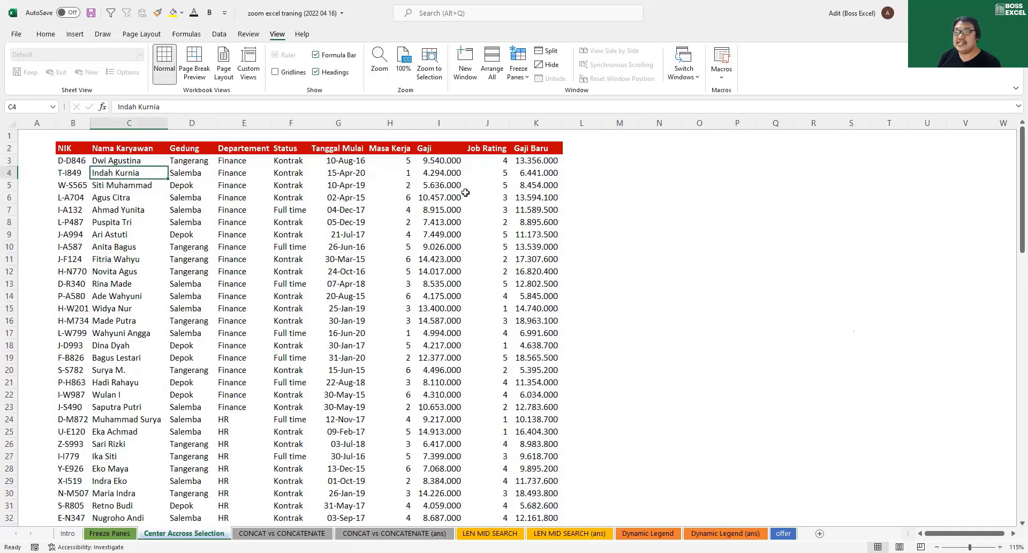
Clear the Gaji, Job Rating and Gaji Baru values in row 4 and enter Resigned in cell I4
{"action": "left_click_drag", "start_coordinate": [432, 173], "coordinate": [536, 172]}
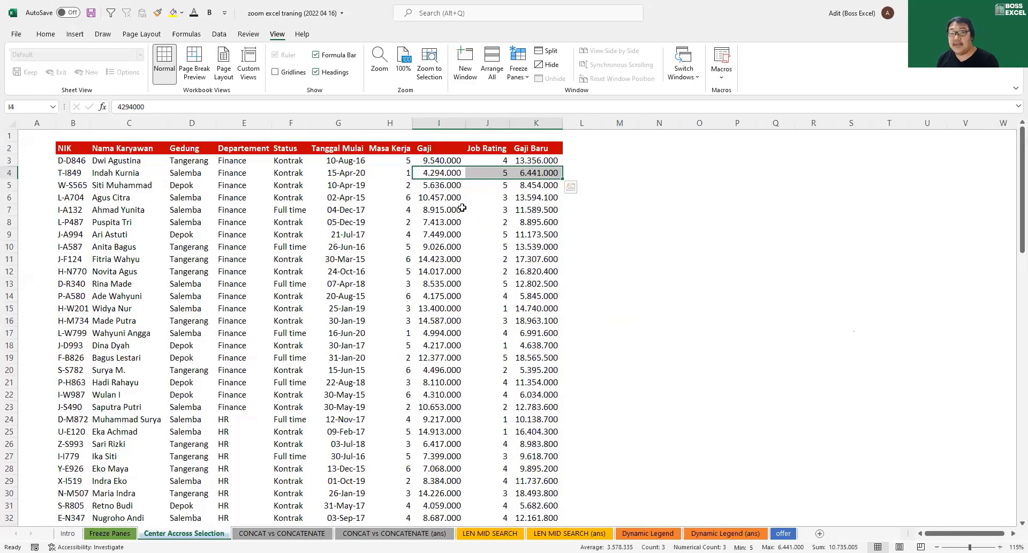
{"action": "key", "text": "Delete"}
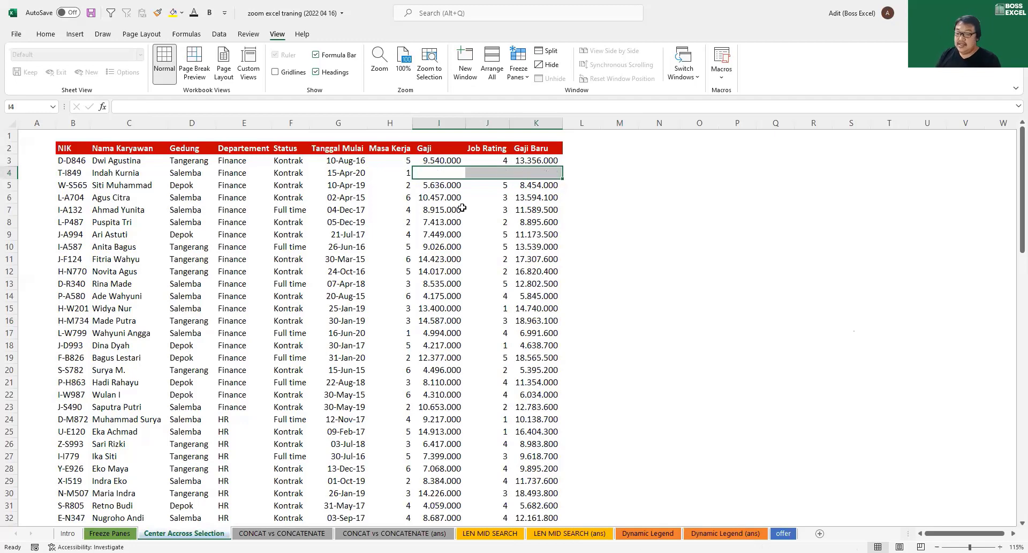
{"action": "key", "text": "shift+Left"}
{"action": "key", "text": "shift+Left"}
{"action": "type", "text": "Resigned"}
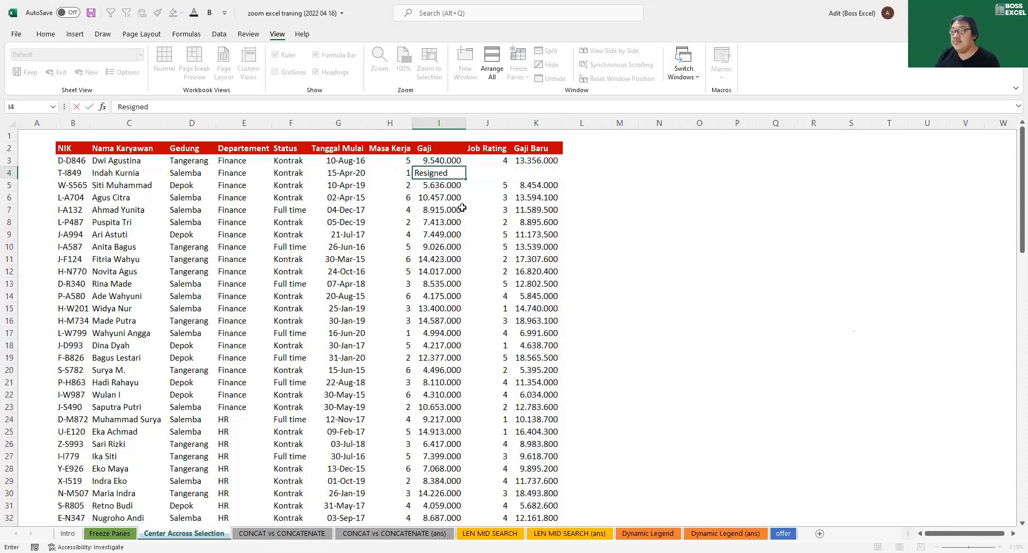
{"action": "key", "text": "Return"}
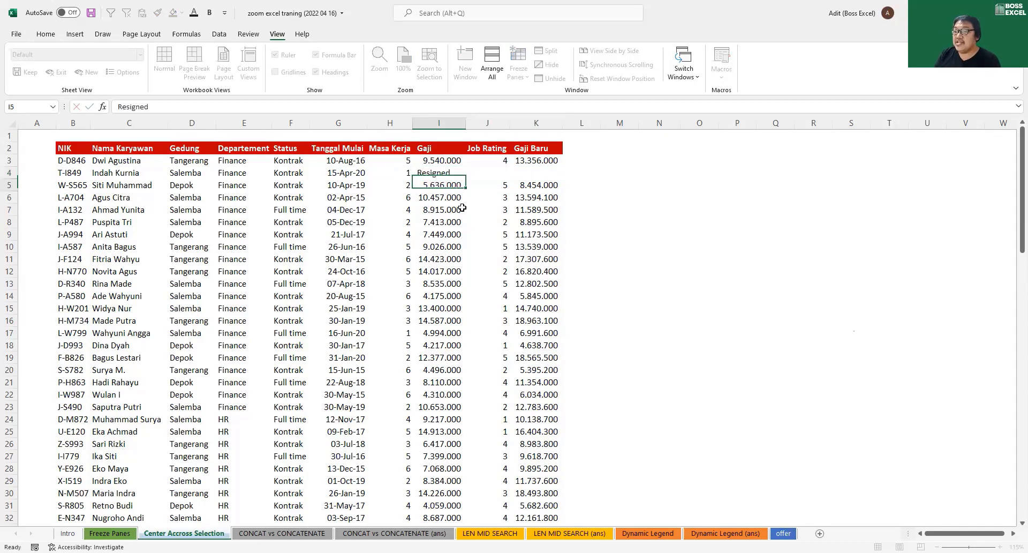
Merge and center the Resigned text across cells I4:K4
{"action": "key", "text": "Up"}
{"action": "key", "text": "ctrl+c"}
{"action": "key", "text": "shift+Right"}
{"action": "key", "text": "shift+Right"}
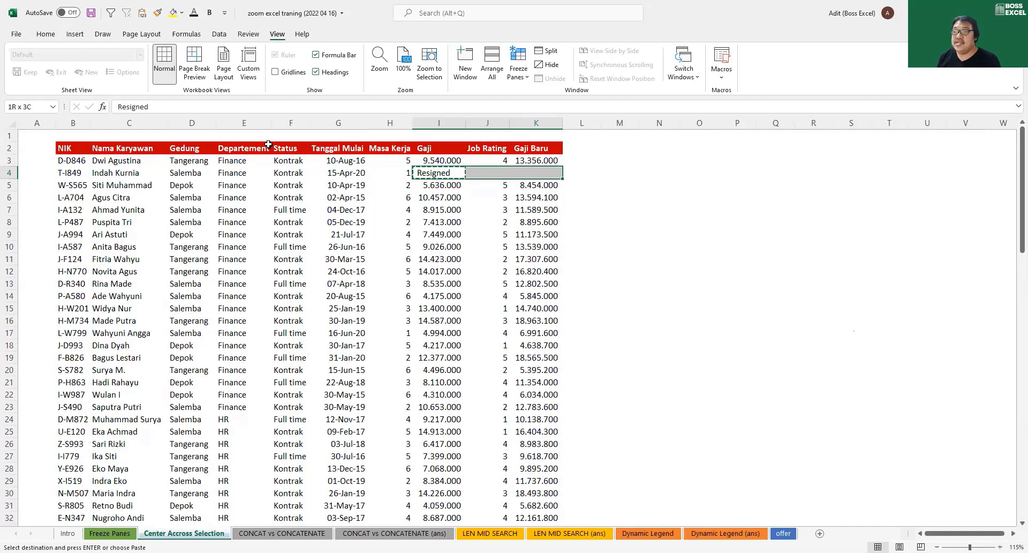
{"action": "left_click", "coordinate": [376, 74]}
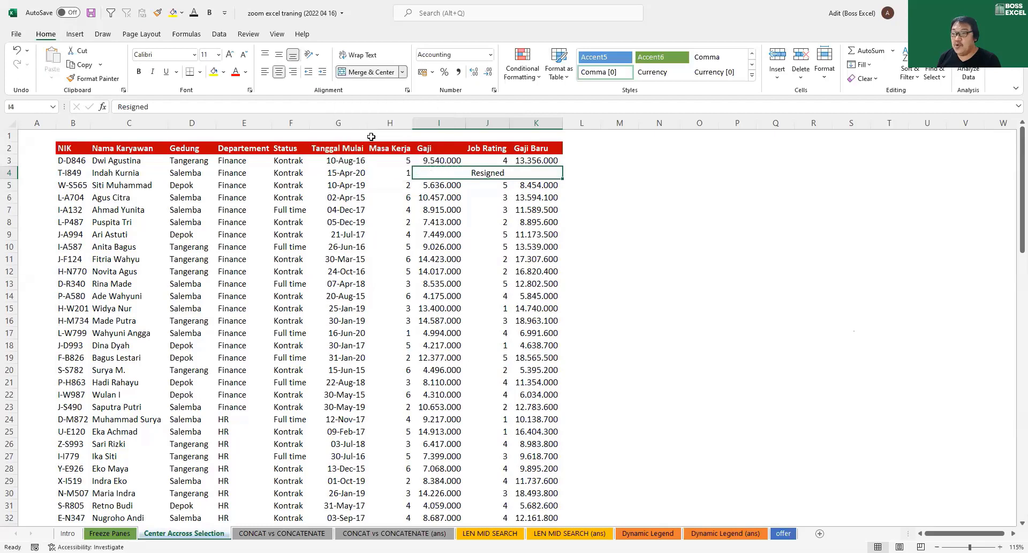
{"action": "left_click", "coordinate": [438, 208]}
{"action": "left_click", "coordinate": [440, 176]}
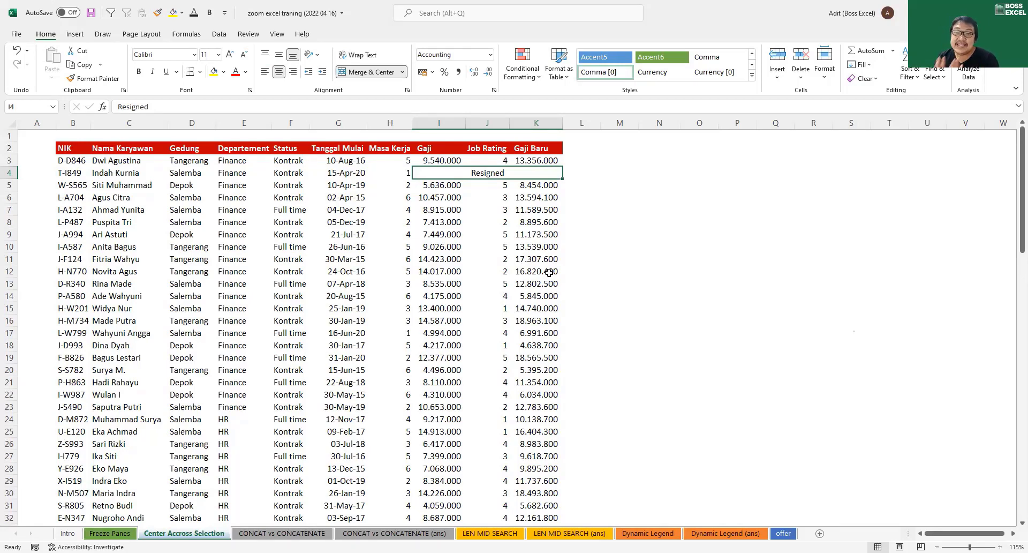
Add filter buttons to the header row of the employee table
{"action": "left_click", "coordinate": [354, 198]}
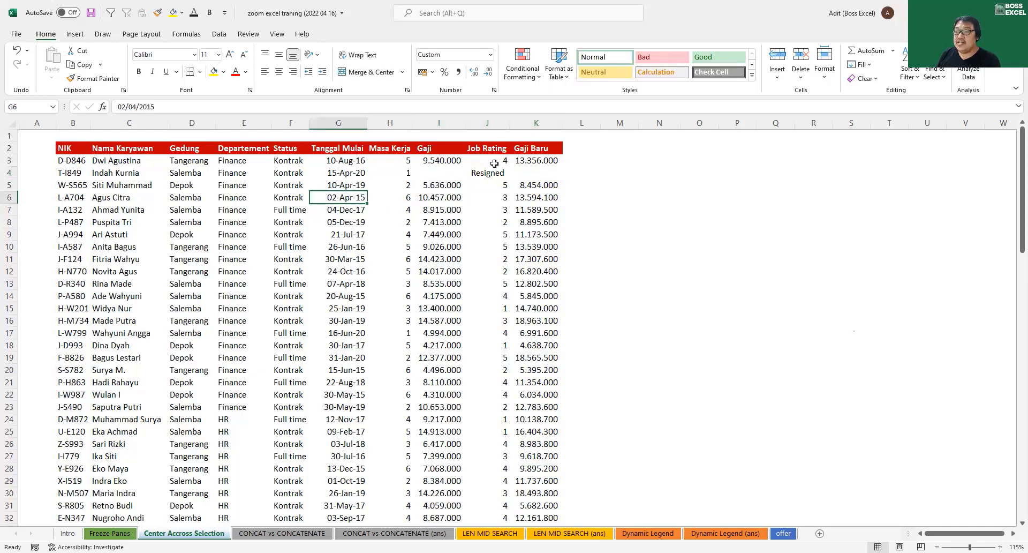
{"action": "left_click", "coordinate": [531, 149]}
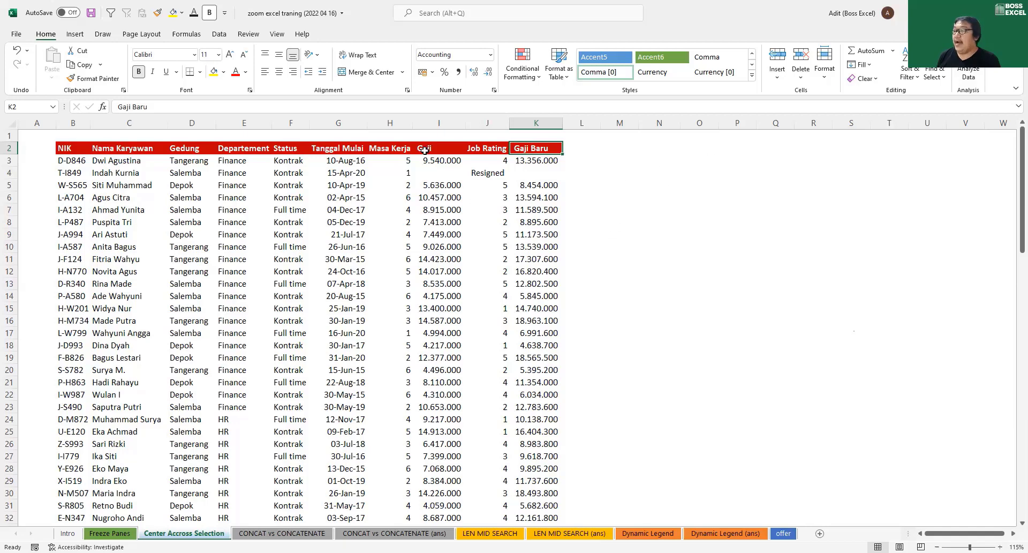
{"action": "left_click", "coordinate": [918, 78]}
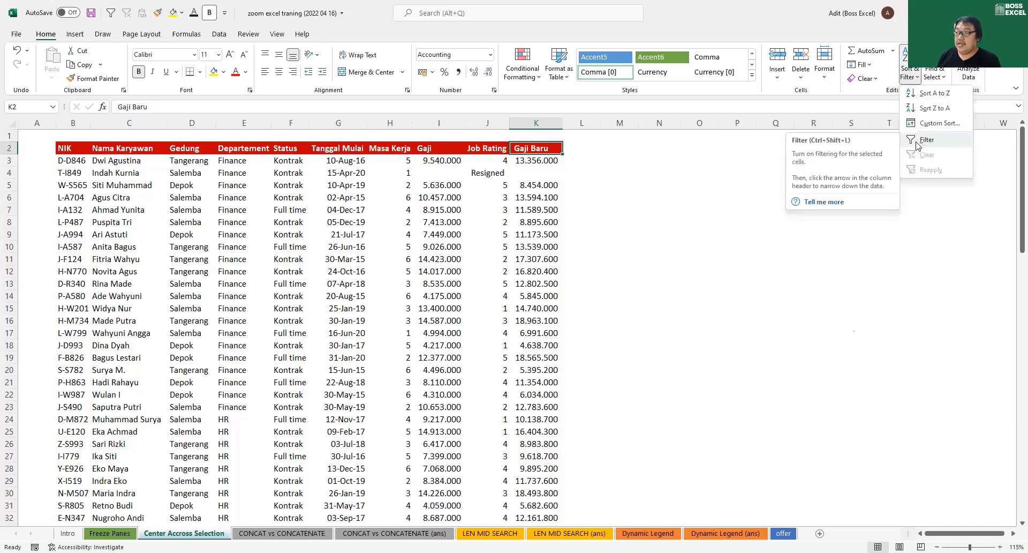
{"action": "key", "text": "Escape"}
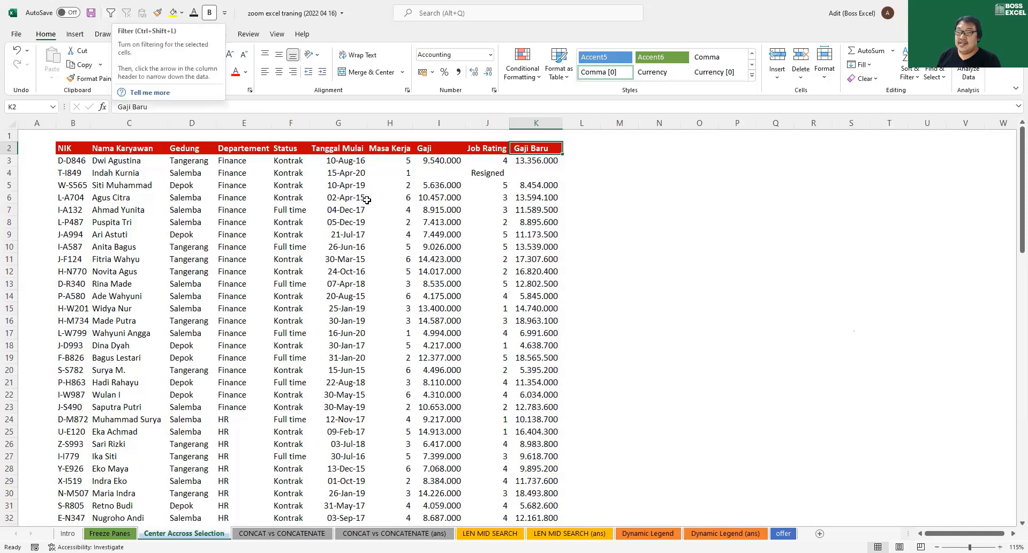
{"action": "left_click", "coordinate": [346, 172]}
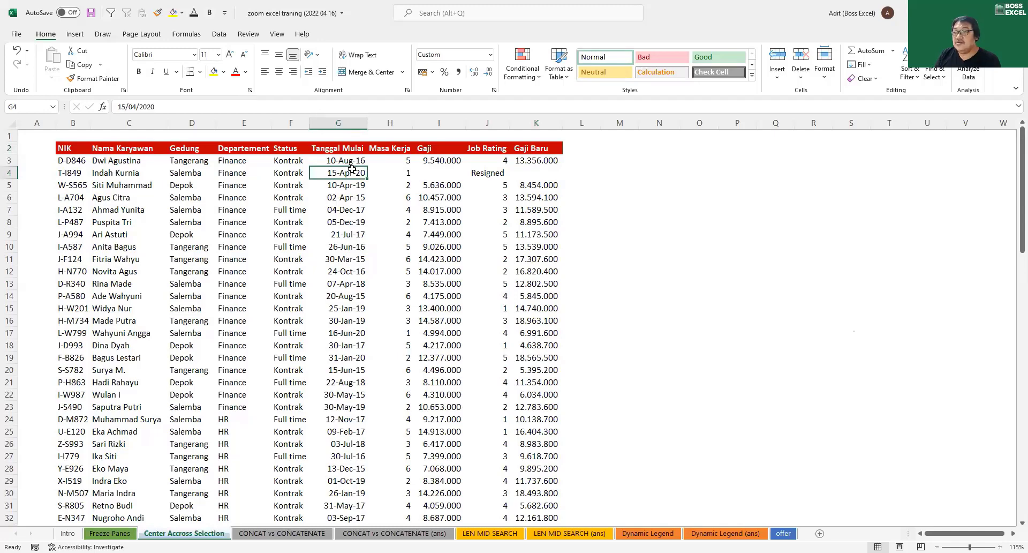
{"action": "key", "text": "ctrl+shift+l"}
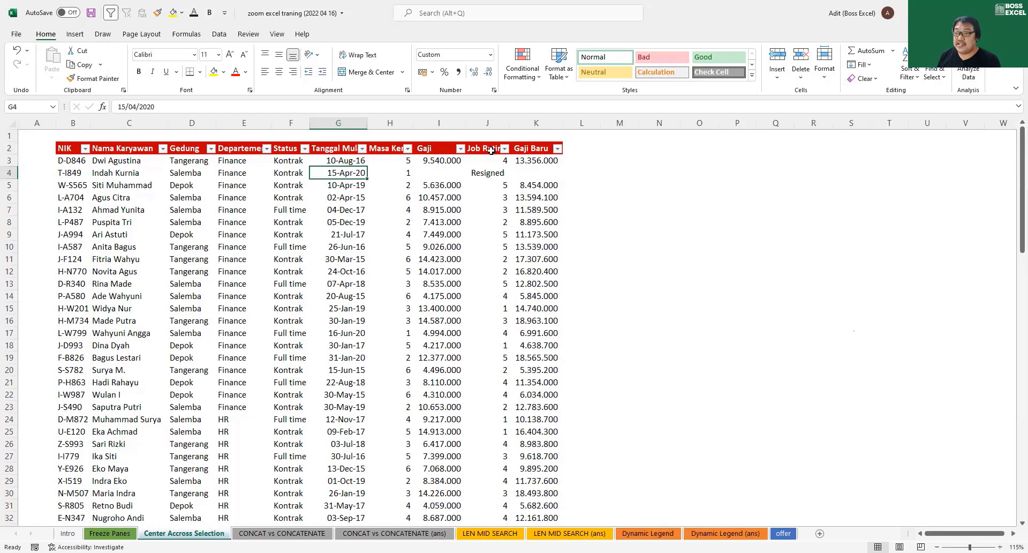
Enter the note "Ctrl + Shift + L" in cell M3
{"action": "left_click", "coordinate": [627, 157]}
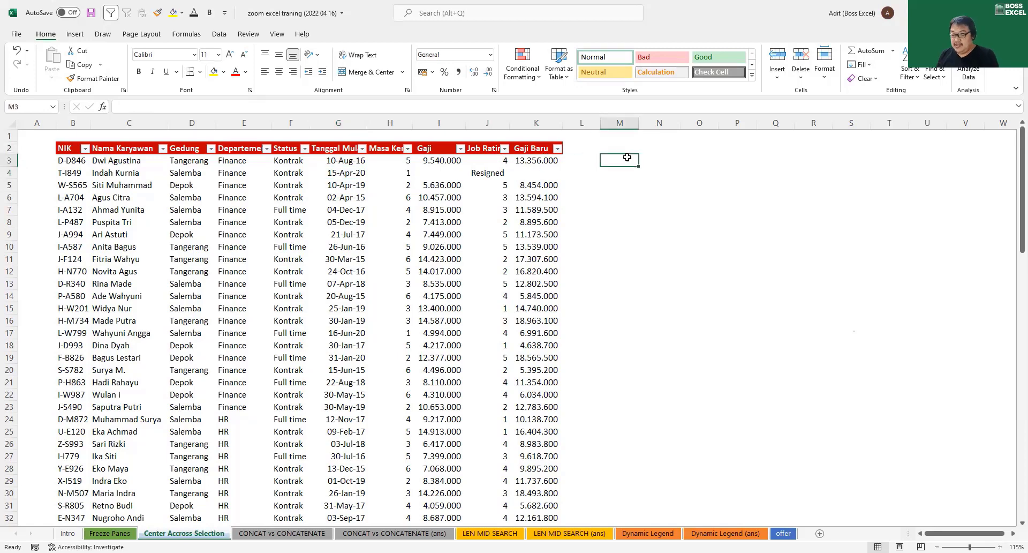
{"action": "type", "text": "Ctrl + "}
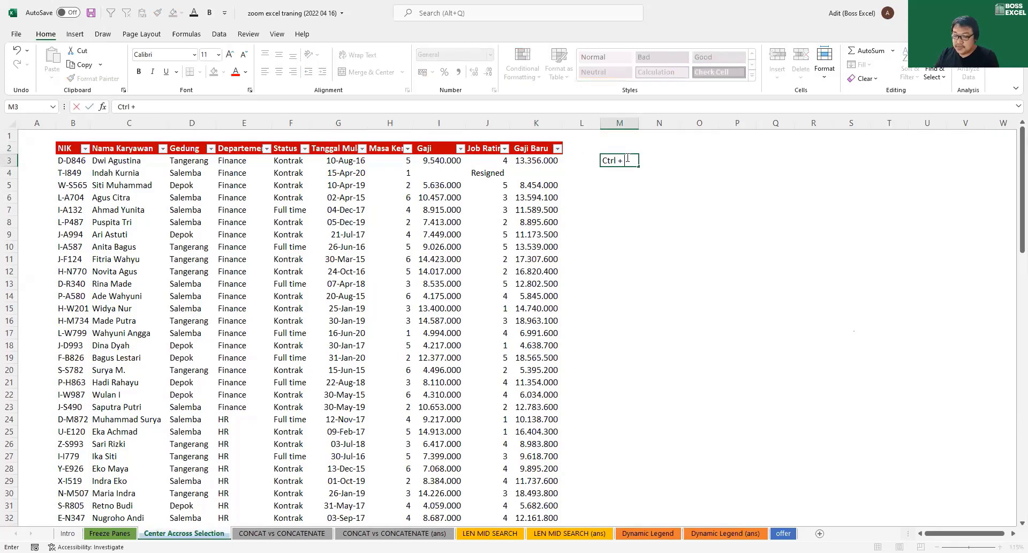
{"action": "type", "text": "Shift +"}
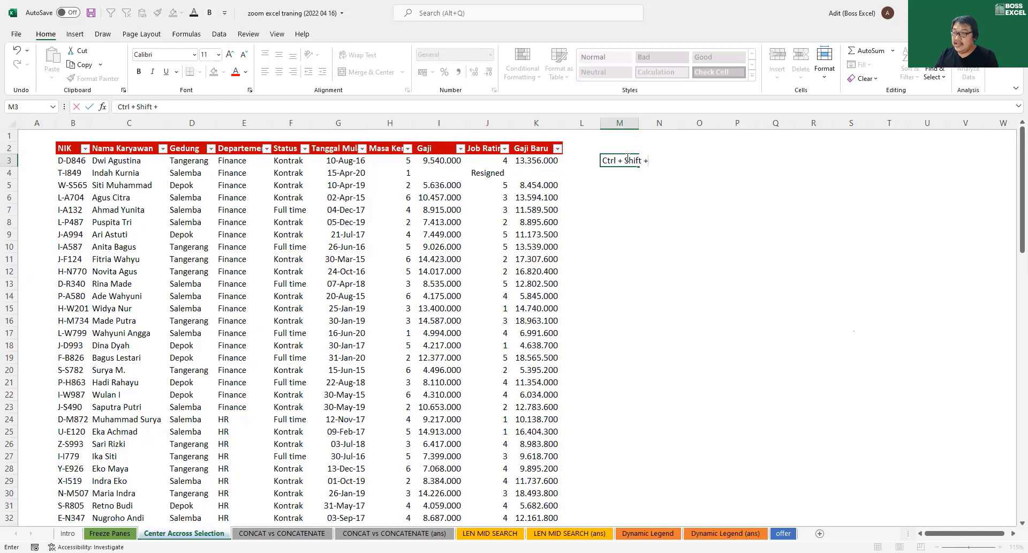
{"action": "type", "text": " L"}
{"action": "key", "text": "Return"}
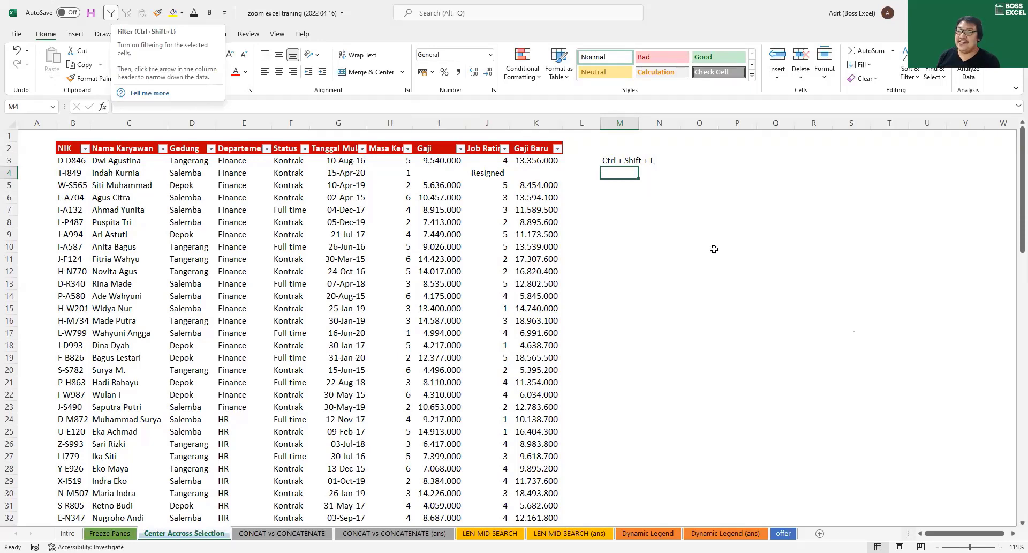
Try to sort the employee table by Gaji Baru from largest to smallest
{"action": "left_click", "coordinate": [616, 197]}
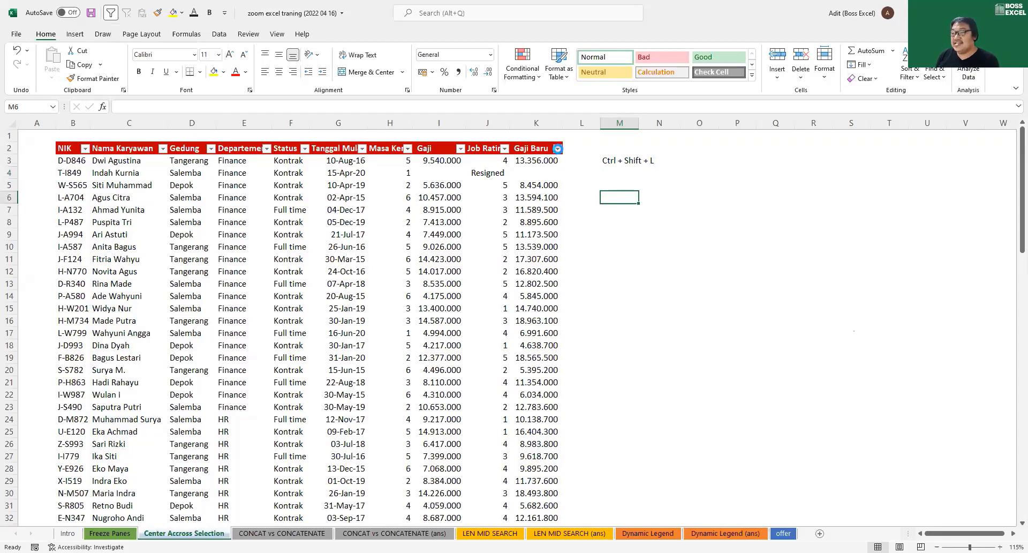
{"action": "left_click", "coordinate": [557, 147]}
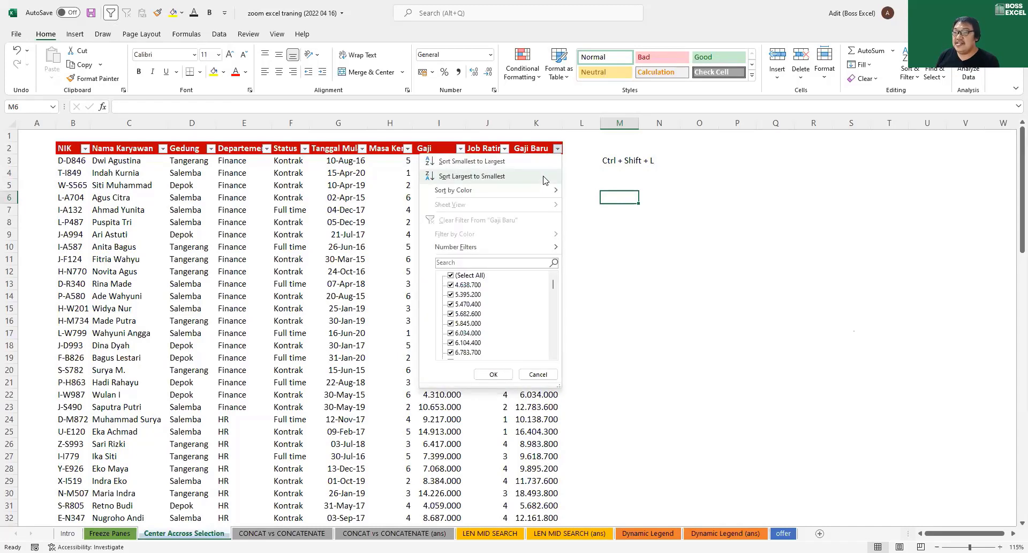
{"action": "left_click", "coordinate": [472, 177]}
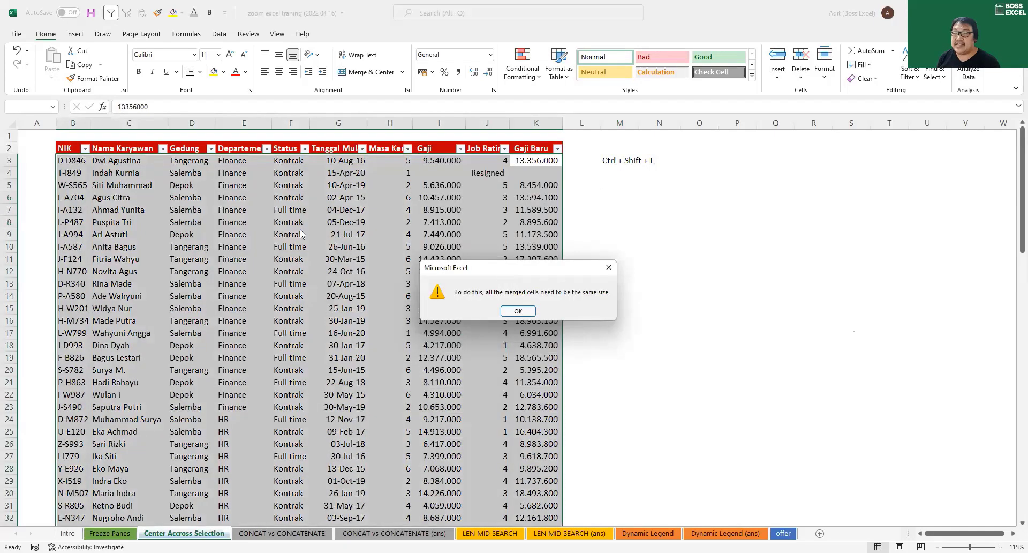
{"action": "left_click_drag", "start_coordinate": [501, 270], "coordinate": [300, 229]}
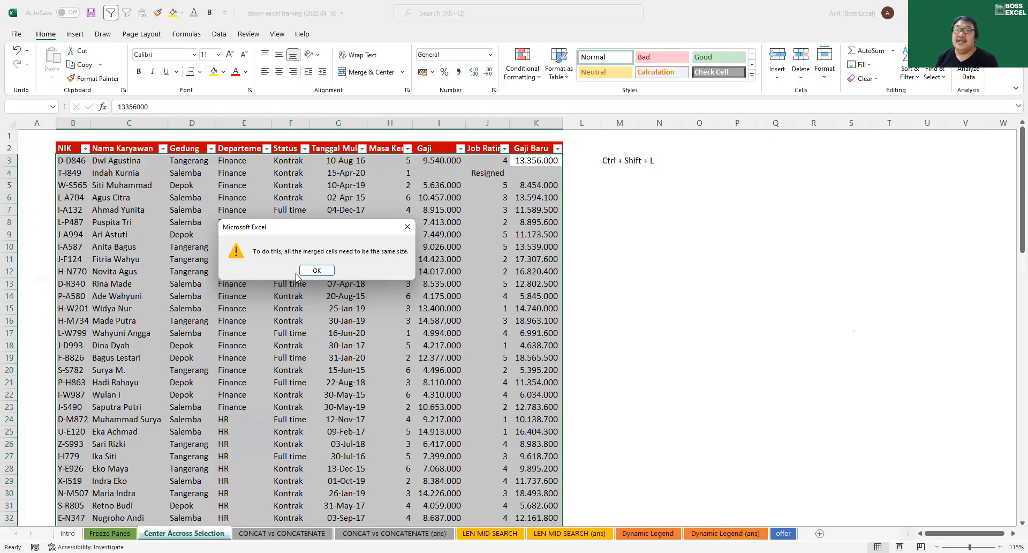
{"action": "left_click", "coordinate": [325, 271]}
Compare the merged Resigned cell with the single cells of the Gaji Baru column
{"action": "left_click", "coordinate": [438, 176]}
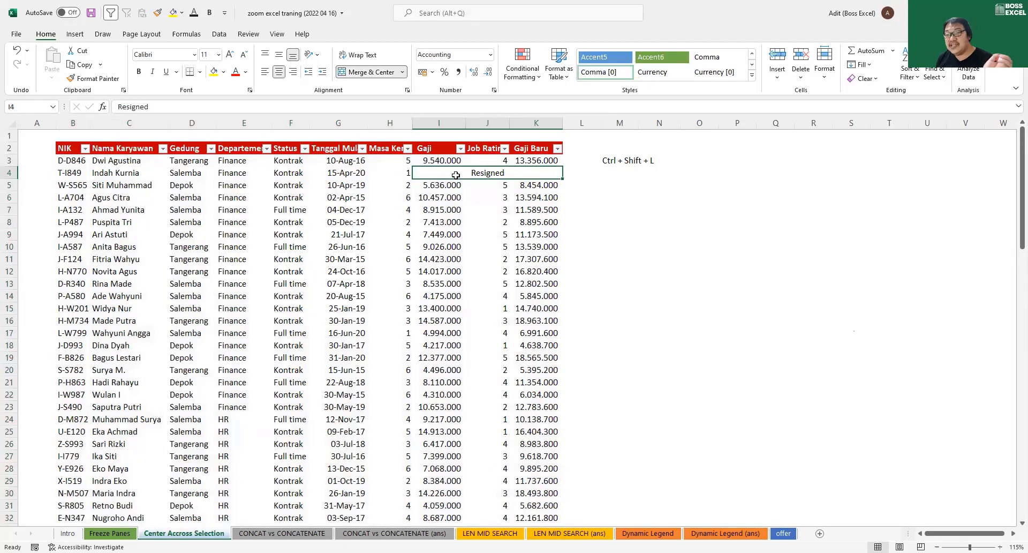
{"action": "left_click", "coordinate": [529, 163]}
{"action": "left_click_drag", "start_coordinate": [529, 170], "coordinate": [531, 234]}
{"action": "left_click", "coordinate": [536, 123]}
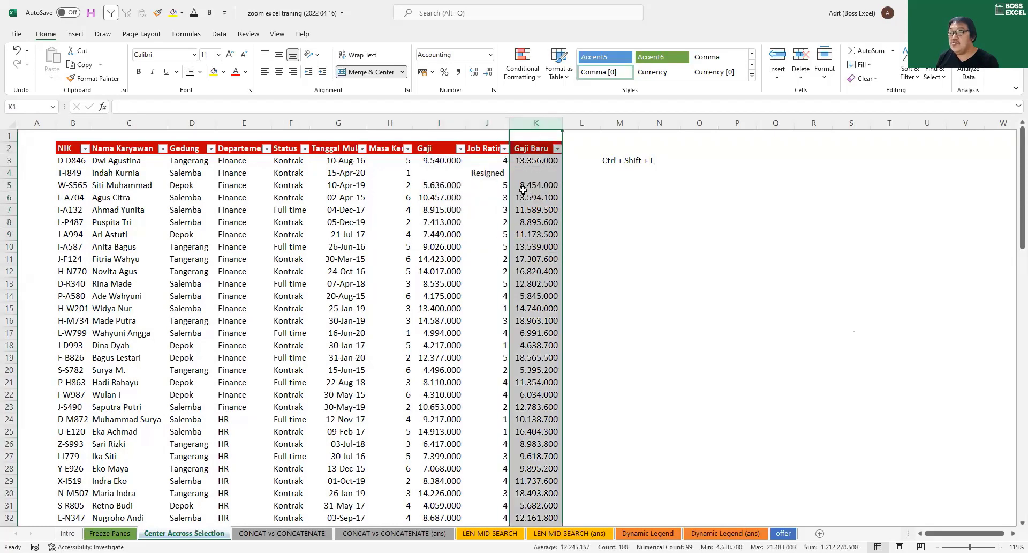
{"action": "left_click", "coordinate": [524, 174]}
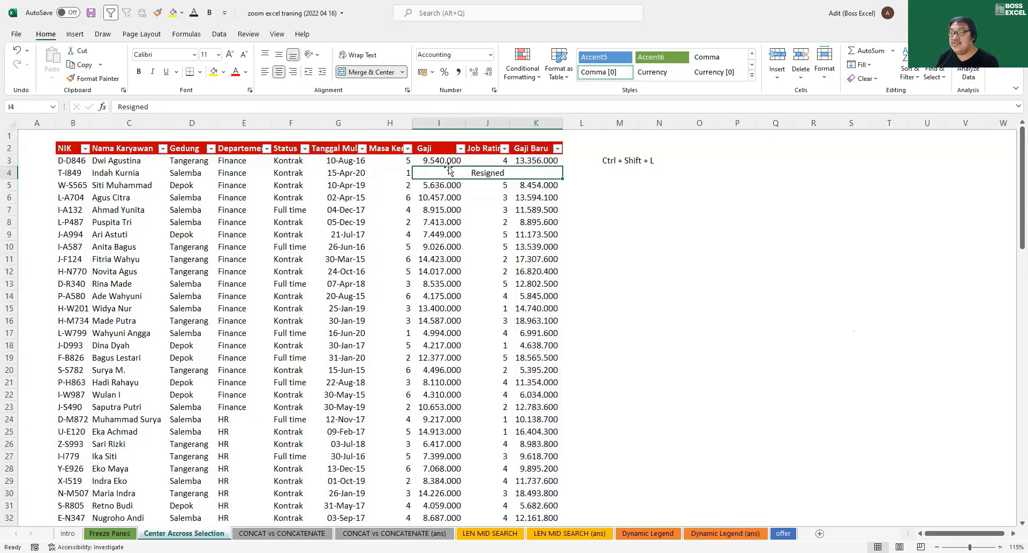
{"action": "left_click", "coordinate": [530, 211]}
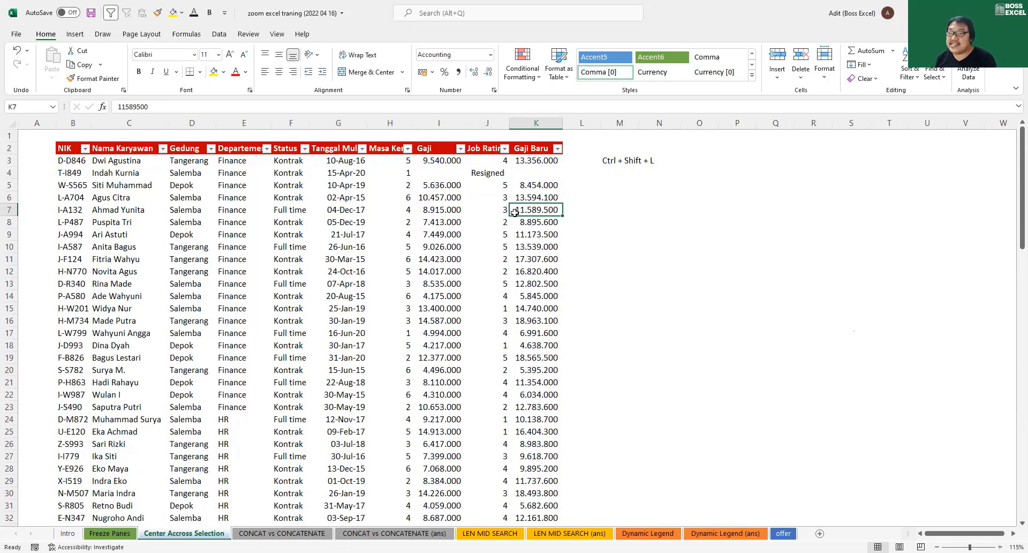
Undo the shortcut note, the header filter and the merge of cells I4:K4
{"action": "key", "text": "ctrl+z"}
{"action": "key", "text": "ctrl+z"}
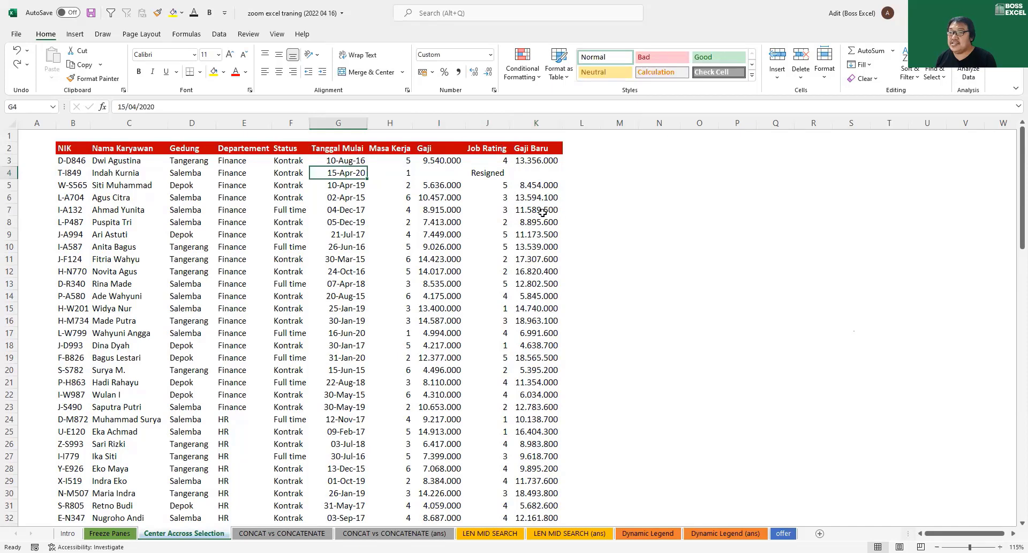
{"action": "key", "text": "ctrl+z"}
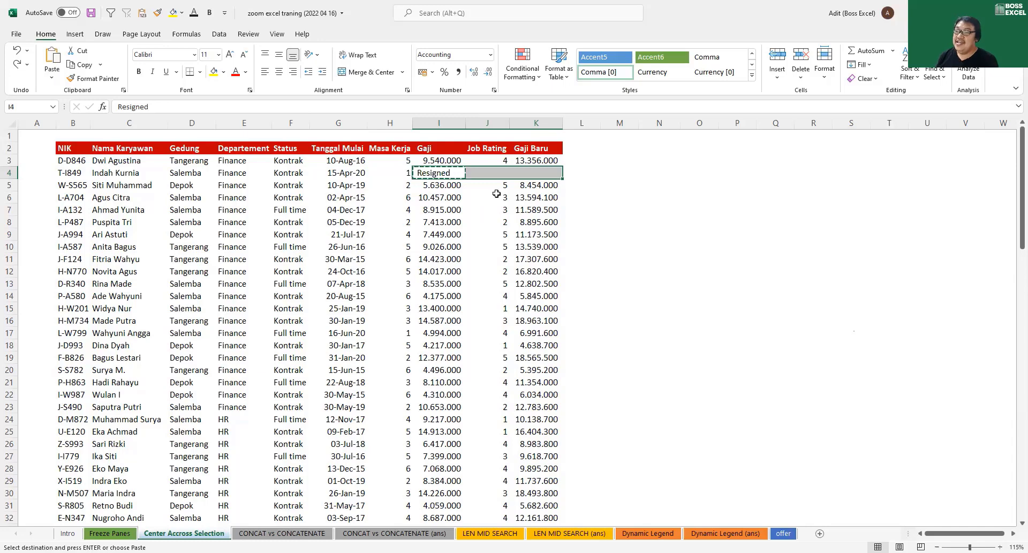
Center "Resigned" over cells I4:K4 without merging by setting their horizontal alignment to Center Across Selection
{"action": "left_click", "coordinate": [447, 173]}
{"action": "left_click_drag", "start_coordinate": [450, 173], "coordinate": [522, 174]}
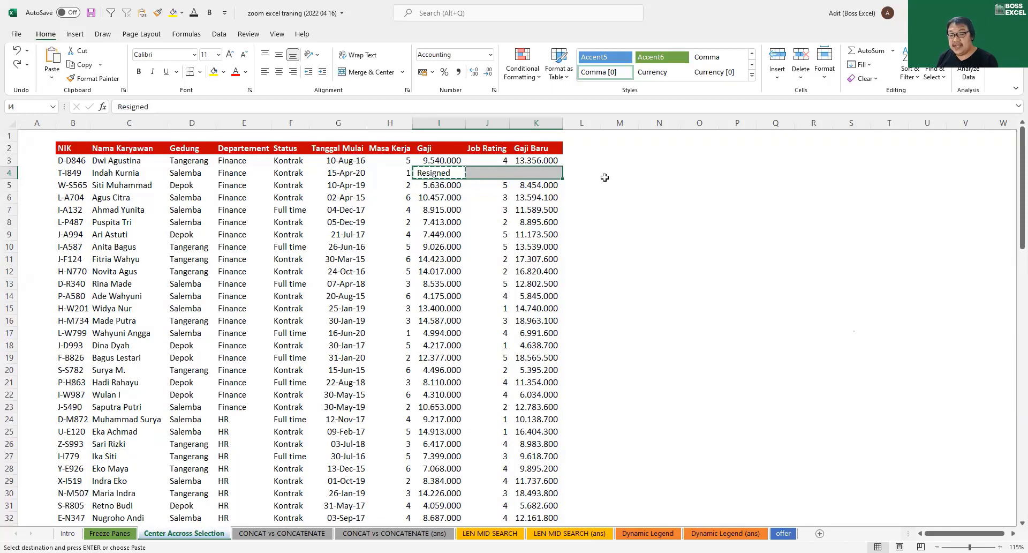
{"action": "key", "text": "Escape"}
{"action": "key", "text": "ctrl+1"}
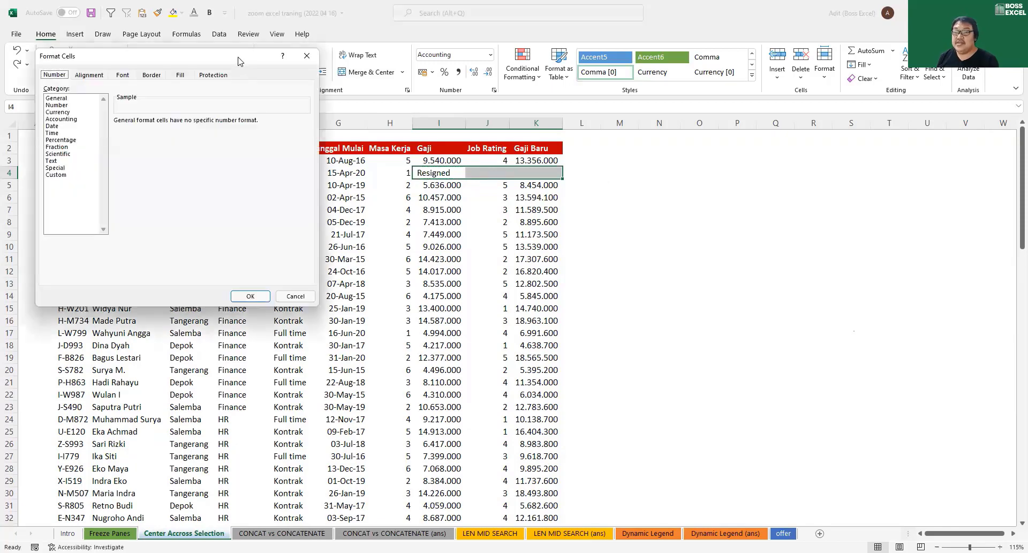
{"action": "left_click_drag", "start_coordinate": [238, 61], "coordinate": [356, 216]}
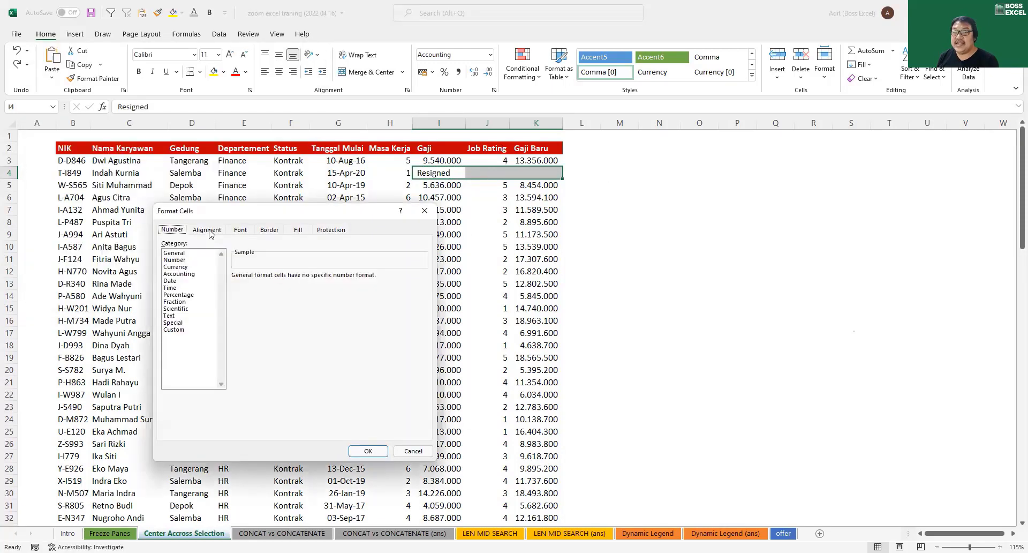
{"action": "left_click", "coordinate": [209, 230]}
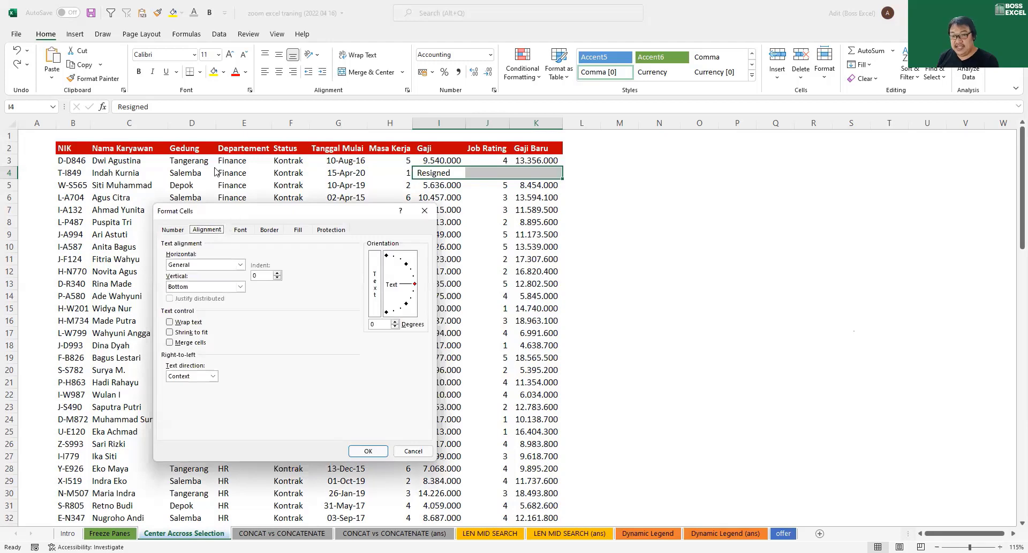
{"action": "left_click_drag", "start_coordinate": [232, 210], "coordinate": [214, 169]}
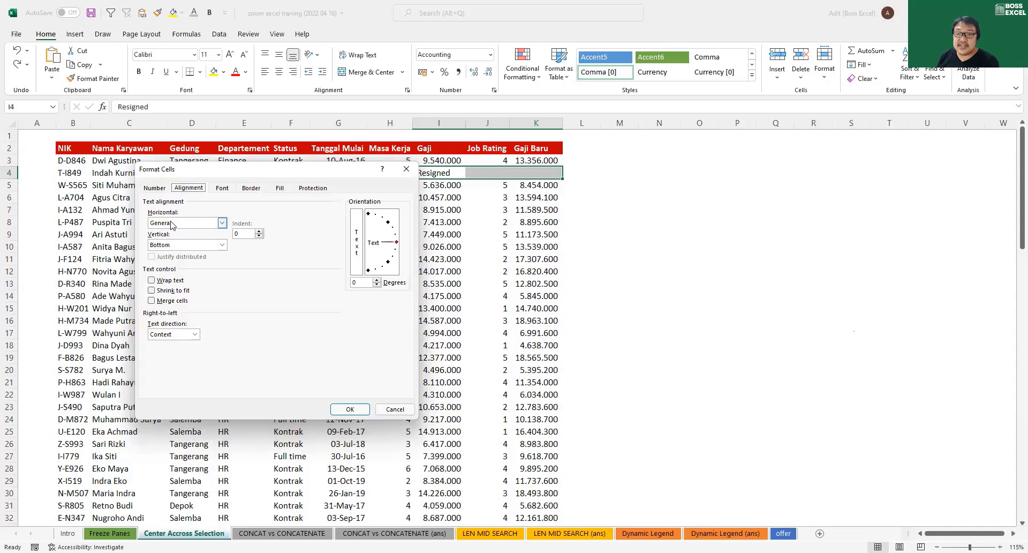
{"action": "left_click", "coordinate": [221, 224]}
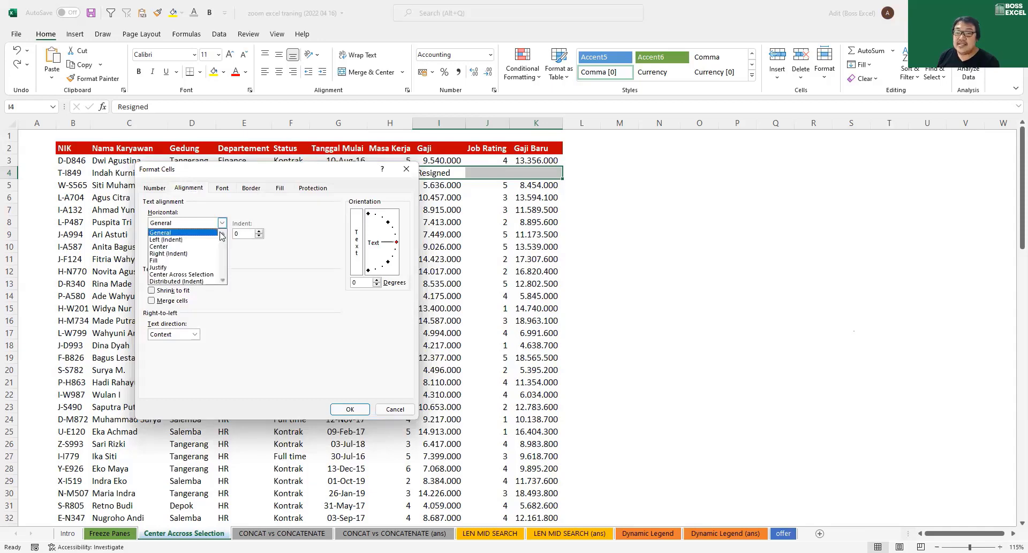
{"action": "left_click", "coordinate": [196, 276]}
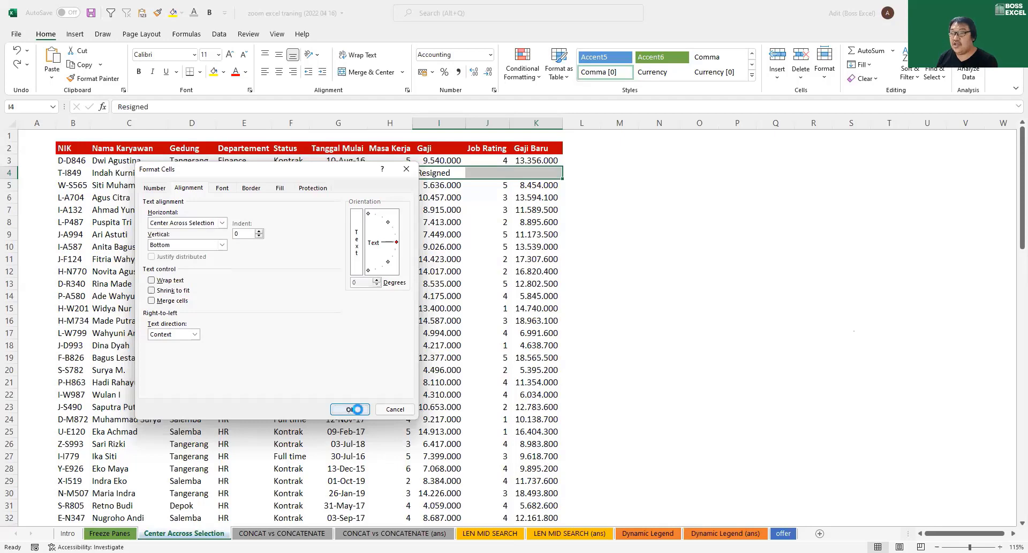
{"action": "left_click", "coordinate": [350, 408]}
Inspect cells I4, J4 and K4 individually to check whether they are separate and which one holds "Resigned"
{"action": "left_click", "coordinate": [485, 171]}
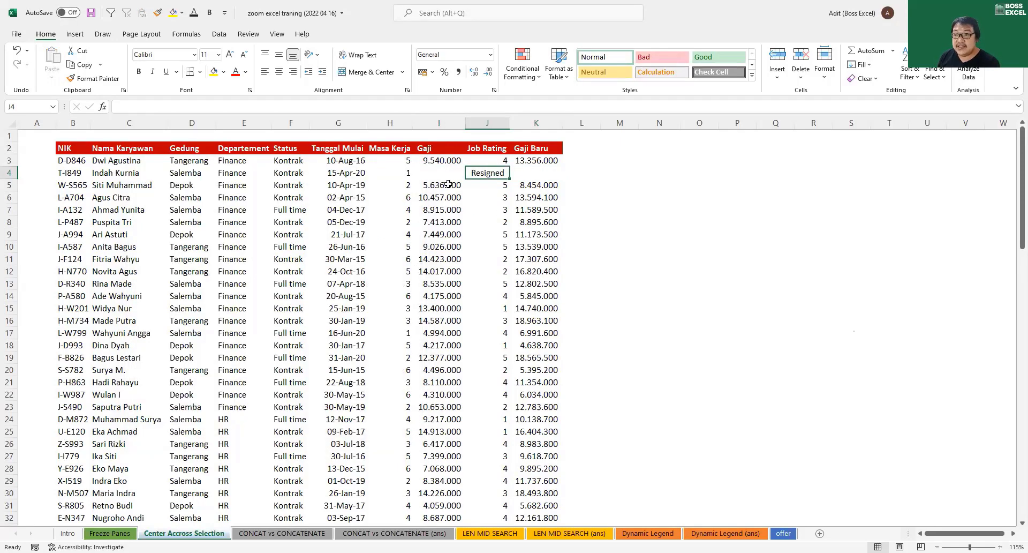
{"action": "left_click_drag", "start_coordinate": [440, 172], "coordinate": [536, 171]}
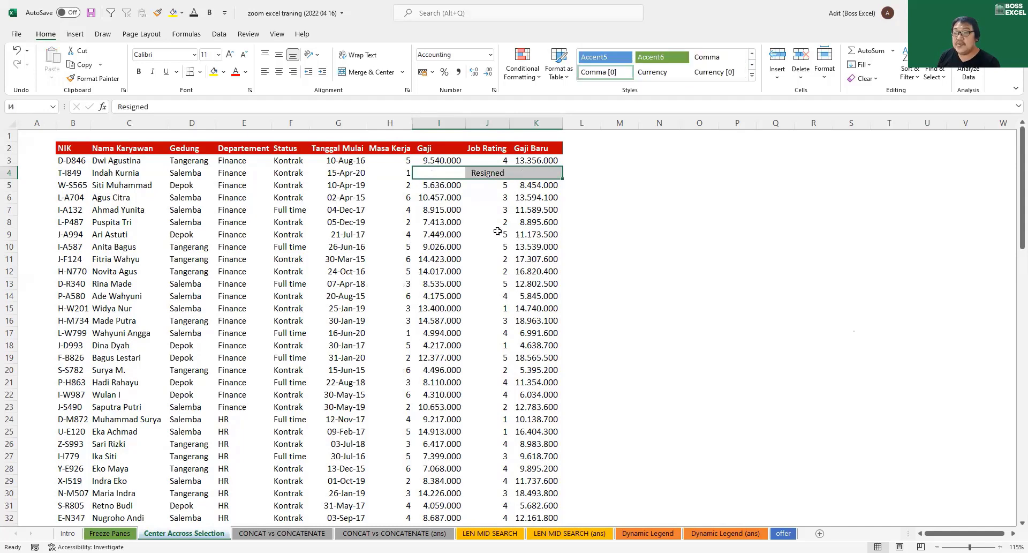
{"action": "left_click", "coordinate": [450, 174]}
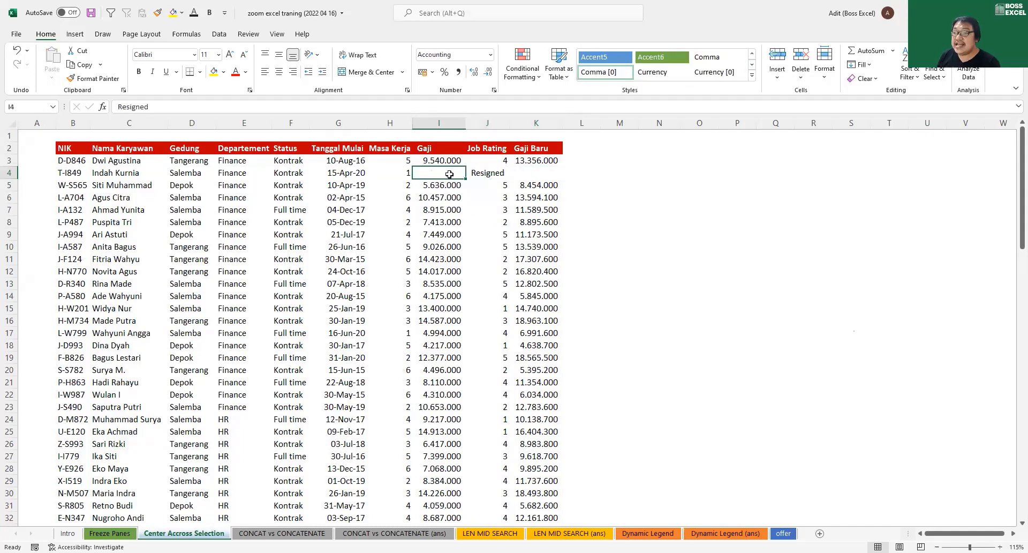
{"action": "left_click", "coordinate": [486, 173]}
{"action": "left_click", "coordinate": [454, 174]}
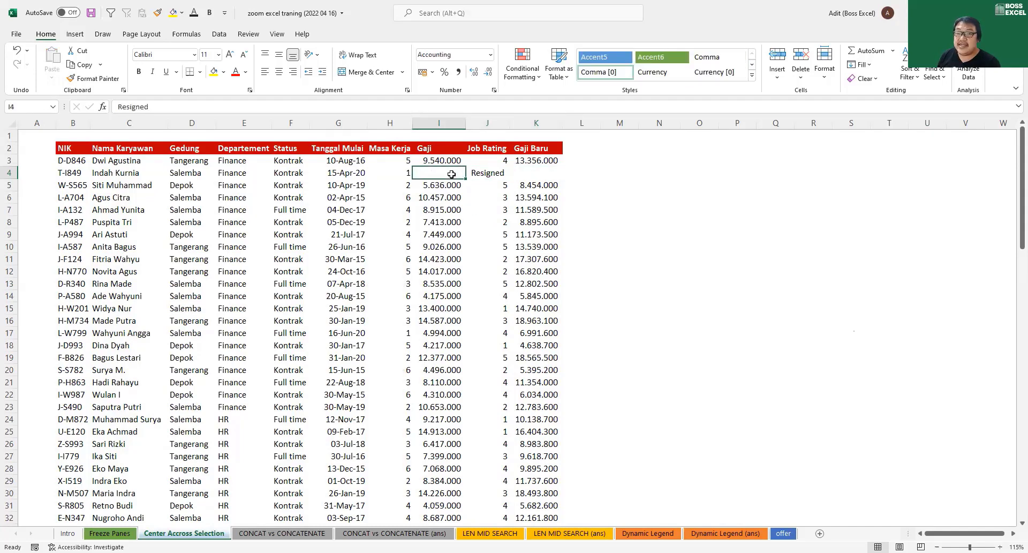
{"action": "left_click", "coordinate": [486, 173]}
{"action": "left_click", "coordinate": [535, 174]}
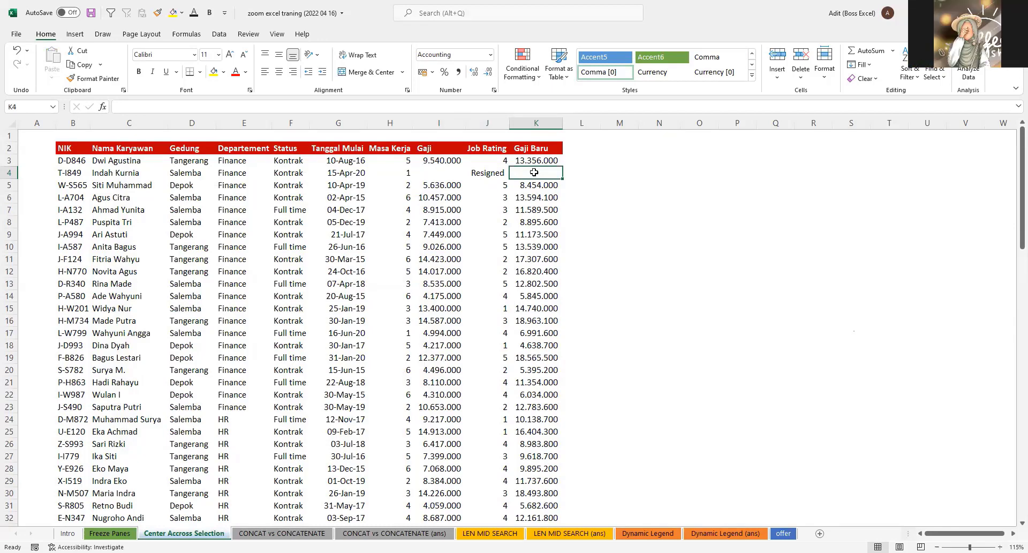
Add filters to the table header and sort the employee table by Gaji Baru from largest to smallest
{"action": "key", "text": "ctrl+shift+l"}
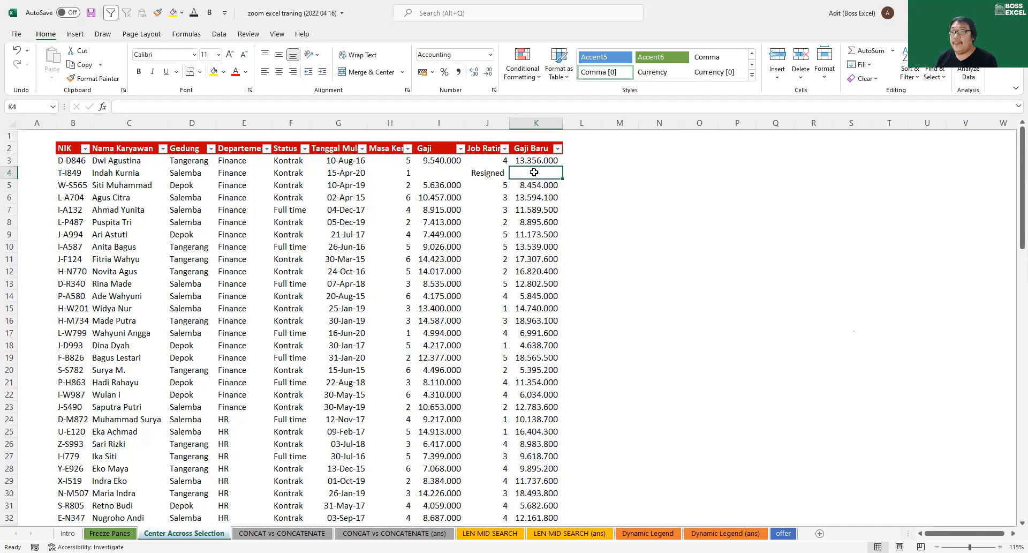
{"action": "left_click", "coordinate": [557, 148]}
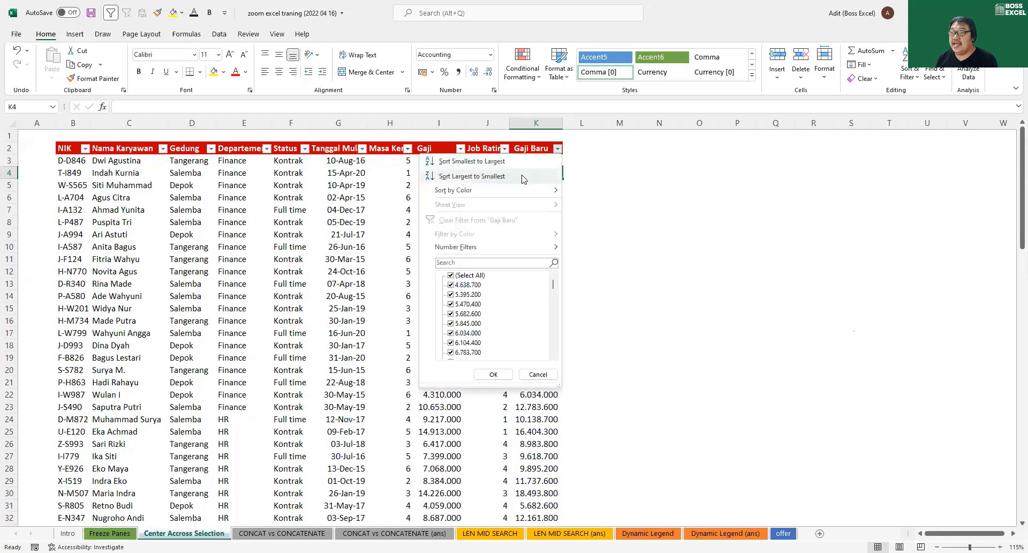
{"action": "left_click", "coordinate": [524, 177]}
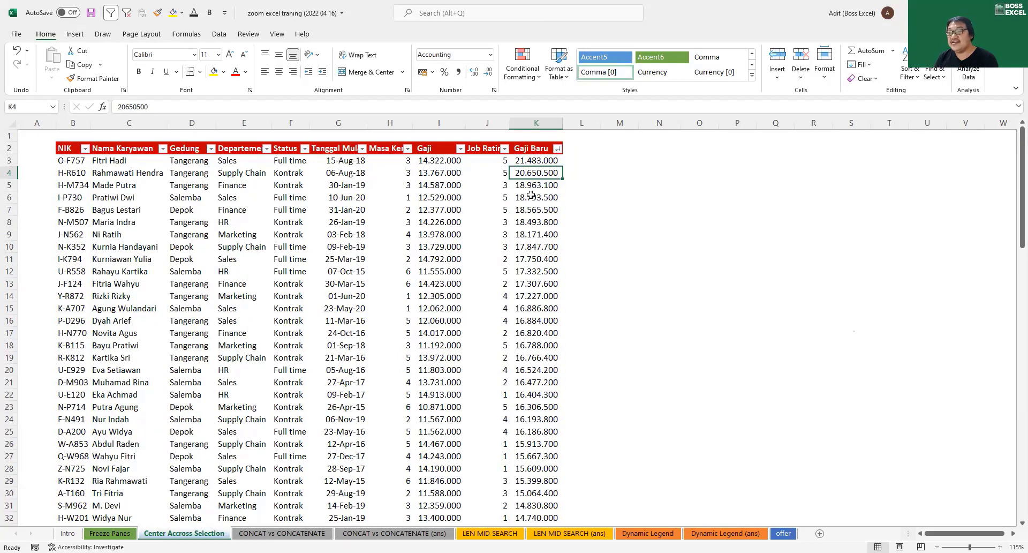
{"action": "left_click_drag", "start_coordinate": [535, 160], "coordinate": [535, 271]}
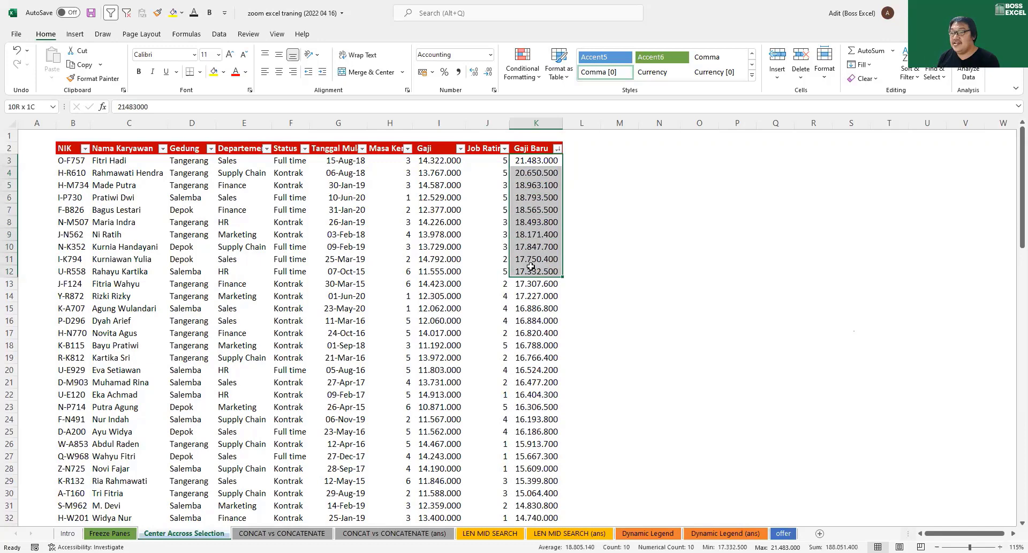
Sort the table by Gaji Baru from smallest to largest, and undo both sorts
{"action": "left_click", "coordinate": [555, 152]}
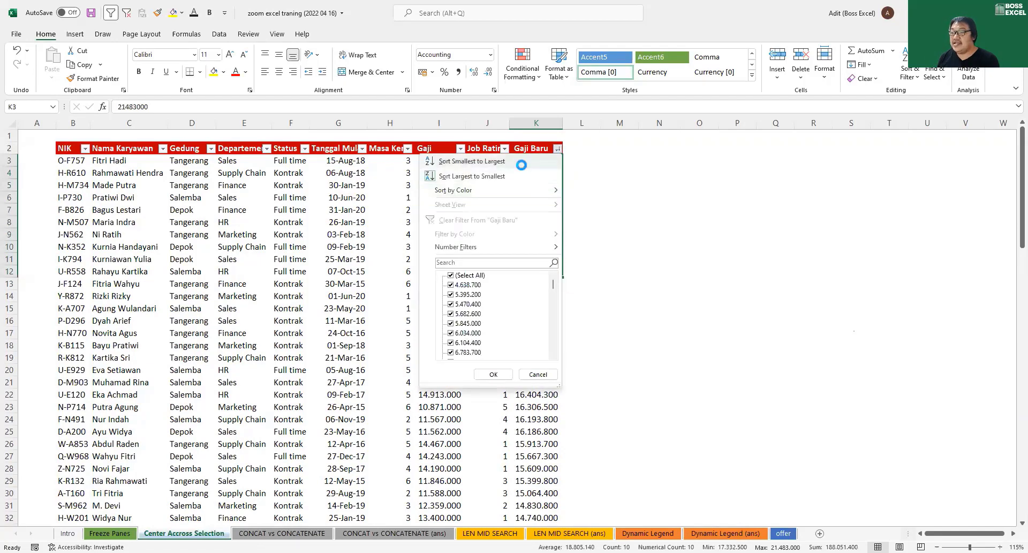
{"action": "left_click", "coordinate": [466, 161]}
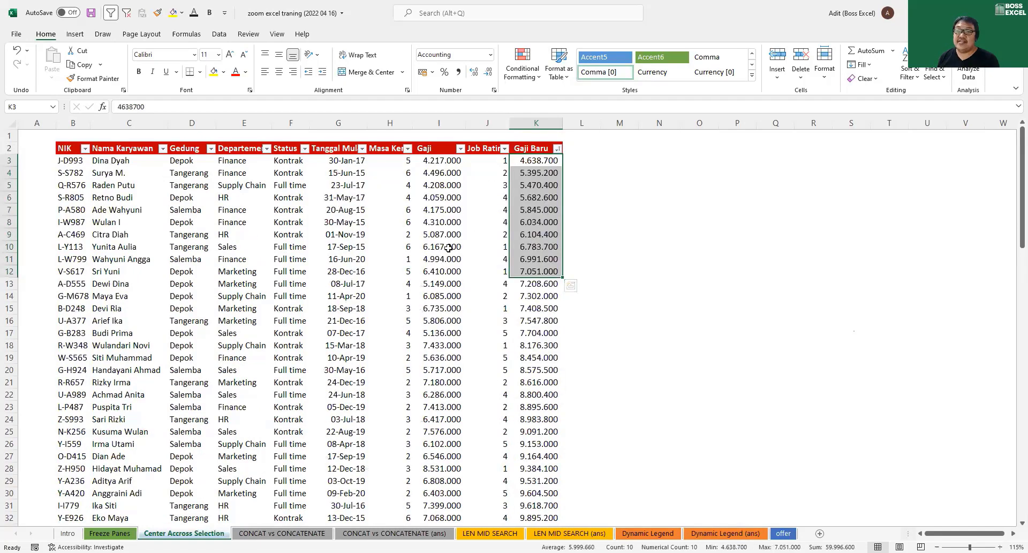
{"action": "key", "text": "ctrl+z"}
{"action": "key", "text": "ctrl+z"}
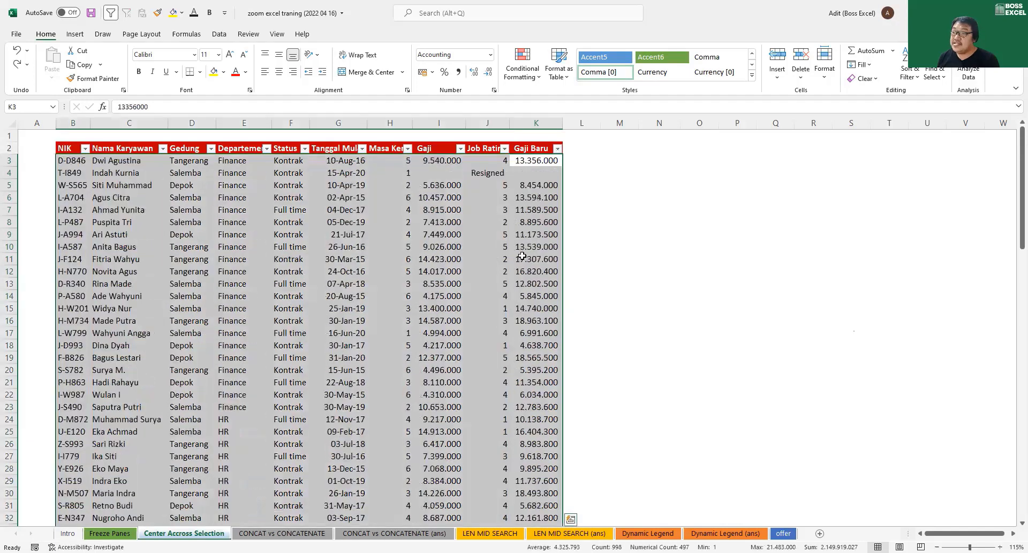
{"action": "left_click", "coordinate": [502, 231]}
Review the horizontal alignment setting of cells I4:K4 in the Format Cells options without changing anything
{"action": "left_click_drag", "start_coordinate": [435, 174], "coordinate": [536, 173]}
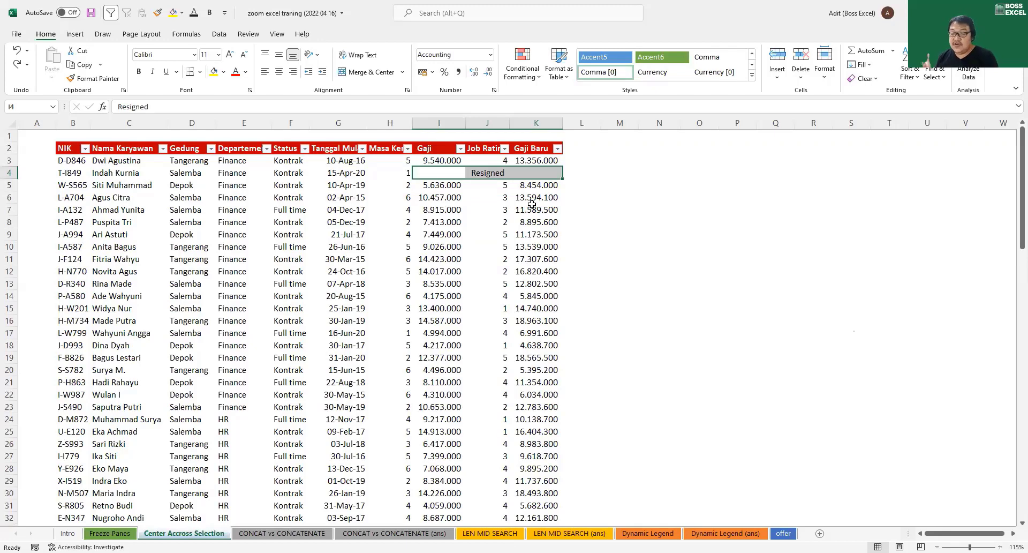
{"action": "key", "text": "ctrl+1"}
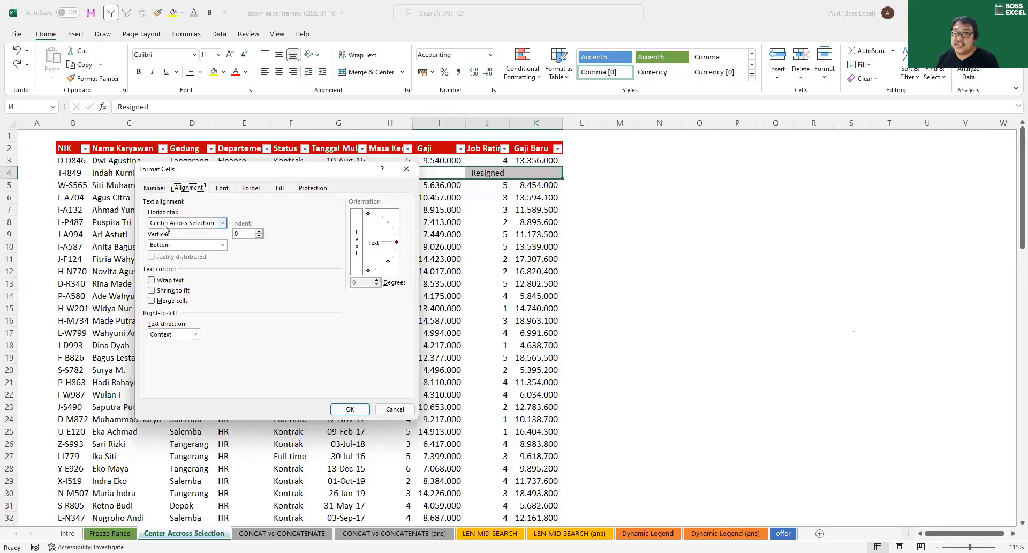
{"action": "left_click", "coordinate": [380, 409]}
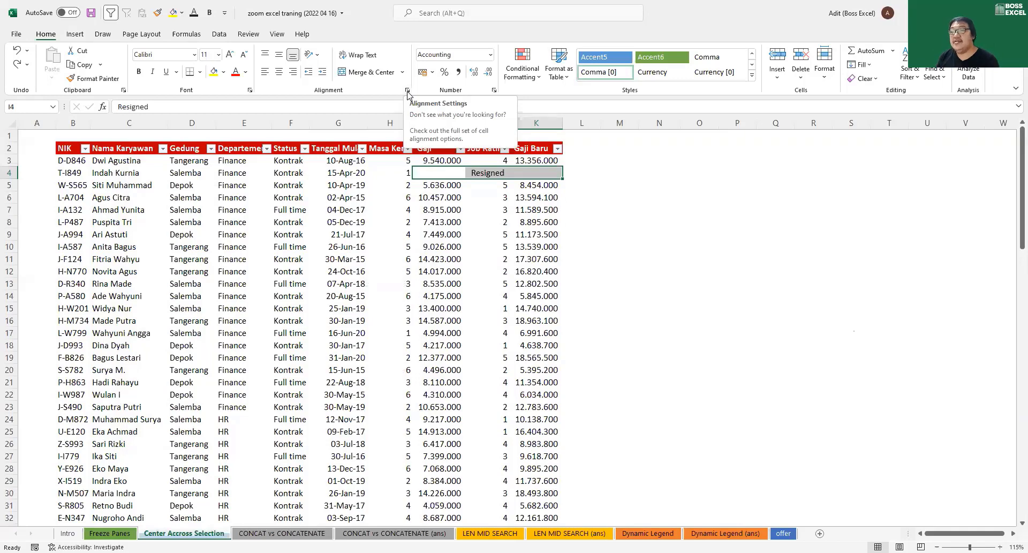
{"action": "left_click", "coordinate": [407, 91]}
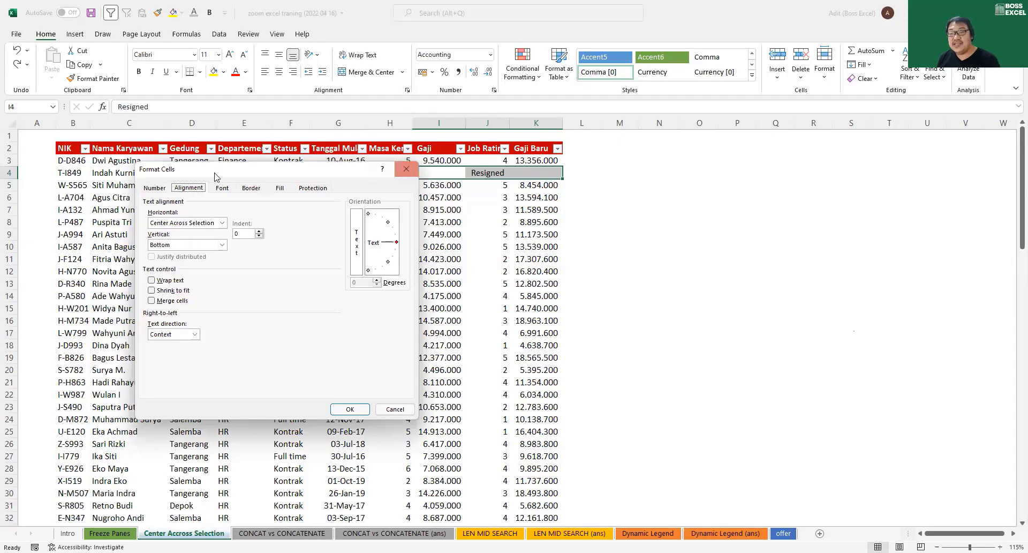
{"action": "left_click", "coordinate": [155, 188]}
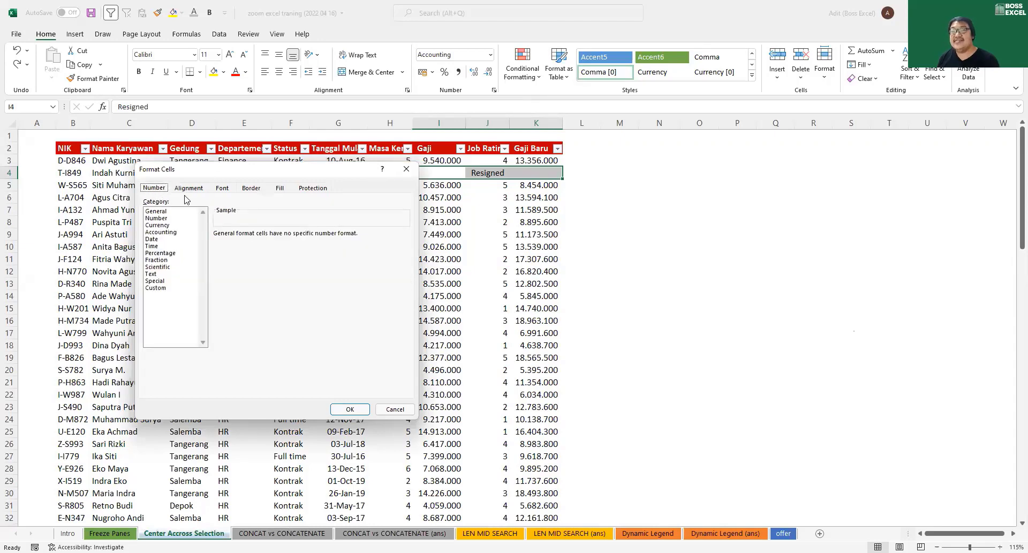
{"action": "left_click", "coordinate": [410, 163]}
{"action": "left_click", "coordinate": [408, 90]}
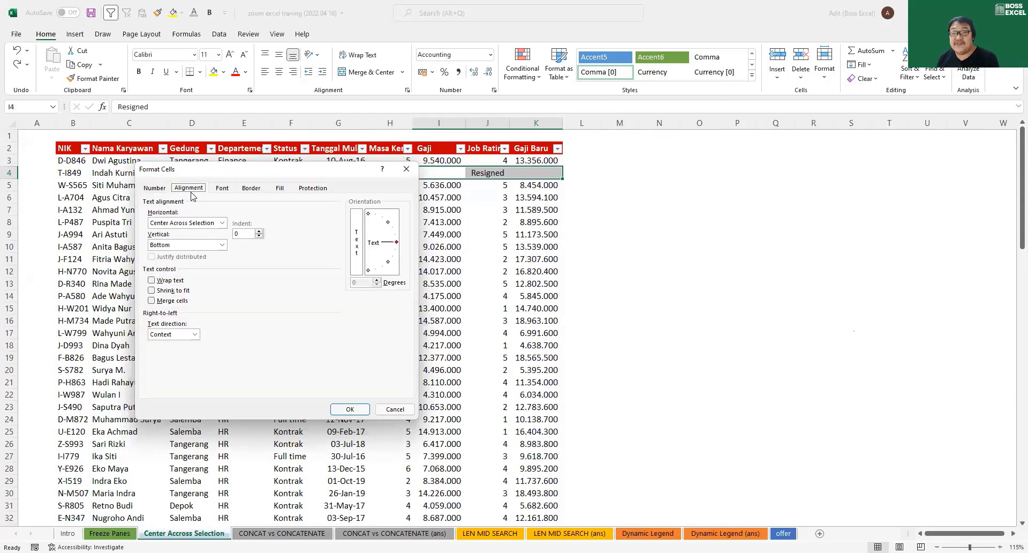
{"action": "left_click", "coordinate": [407, 172]}
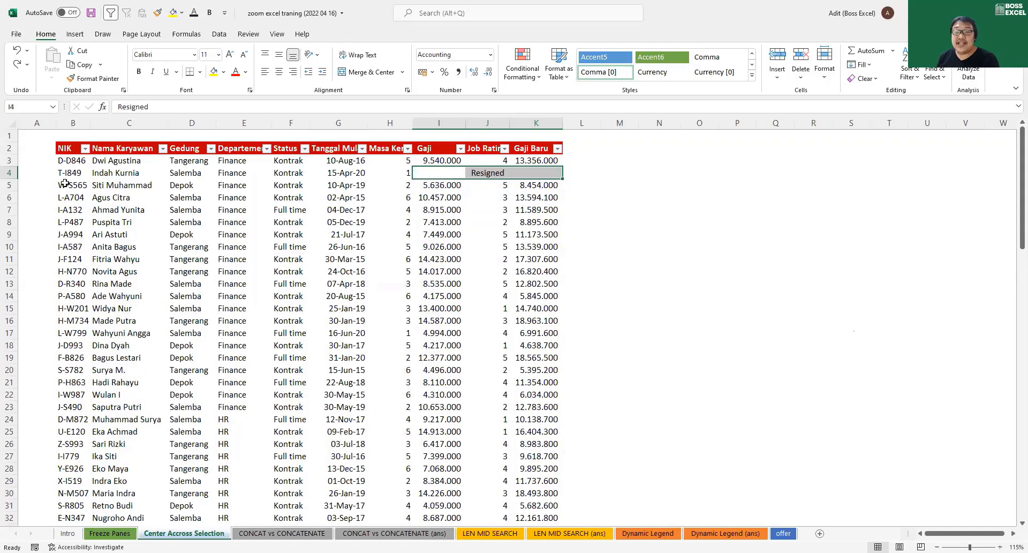
Insert two blank rows above the table's header row
{"action": "right_click", "coordinate": [10, 148]}
{"action": "left_click", "coordinate": [44, 236]}
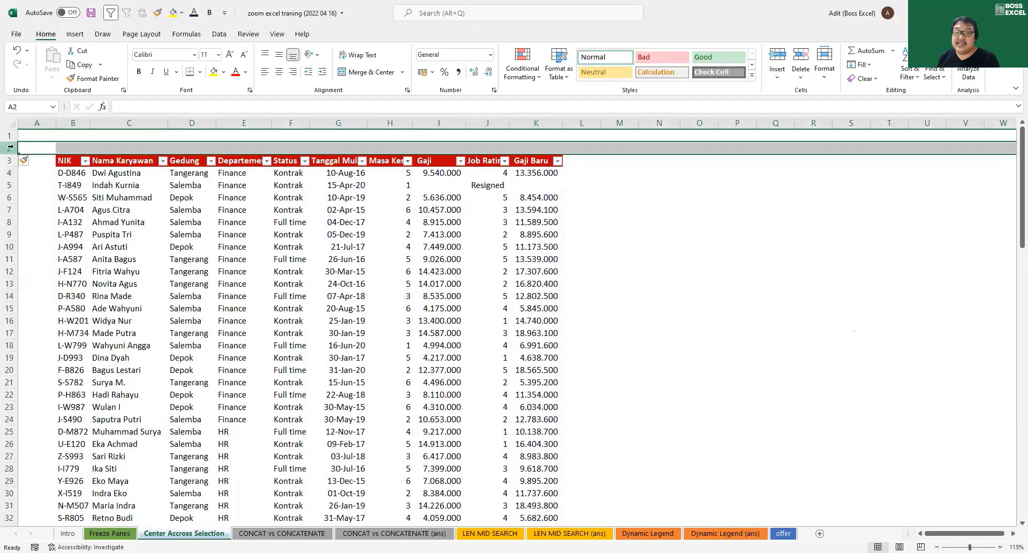
{"action": "key", "text": "F4"}
Enter the title "Data Karyawan PT AAA" in cell B2
{"action": "left_click", "coordinate": [104, 147]}
{"action": "left_click", "coordinate": [84, 147]}
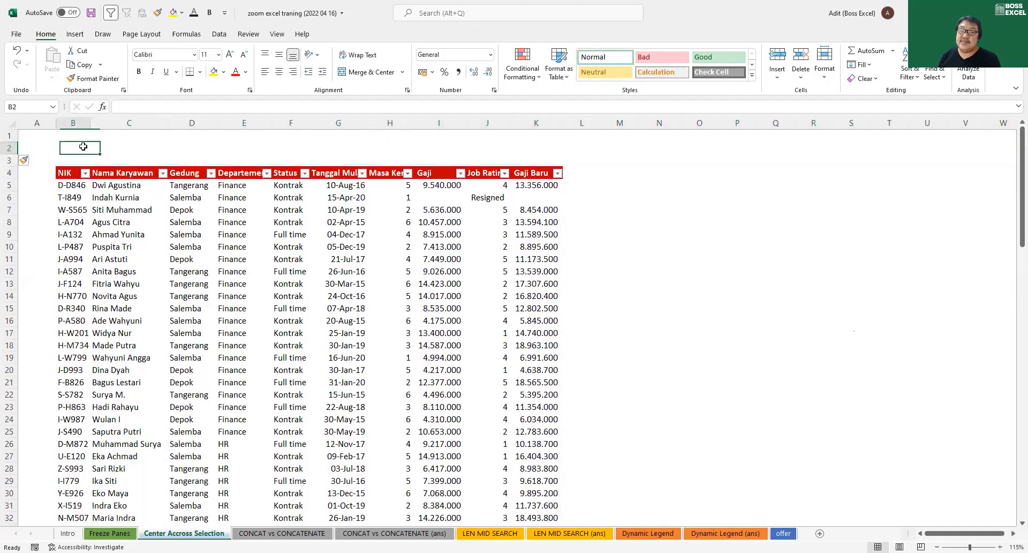
{"action": "type", "text": "Data Kar"}
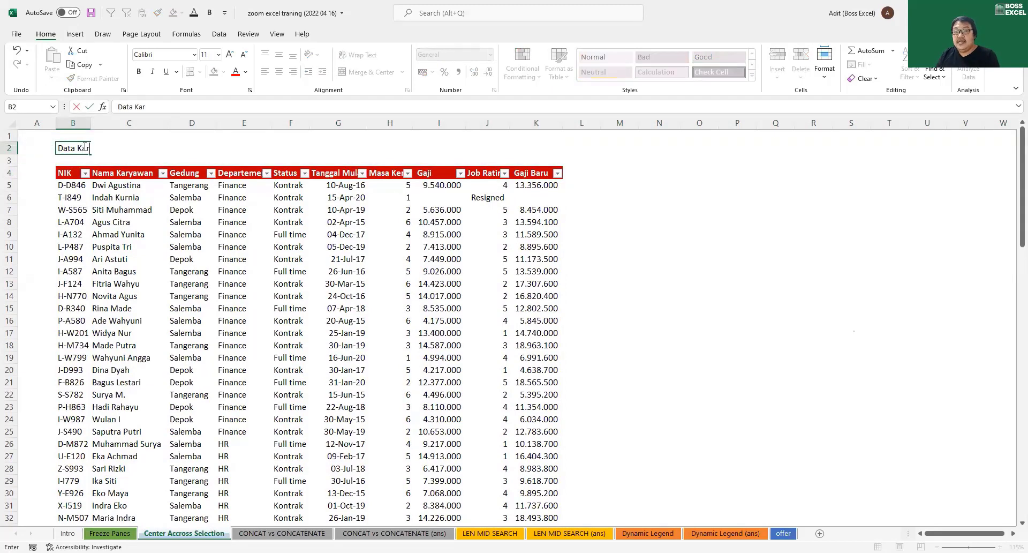
{"action": "type", "text": "yawan PT AAA"}
{"action": "key", "text": "Return"}
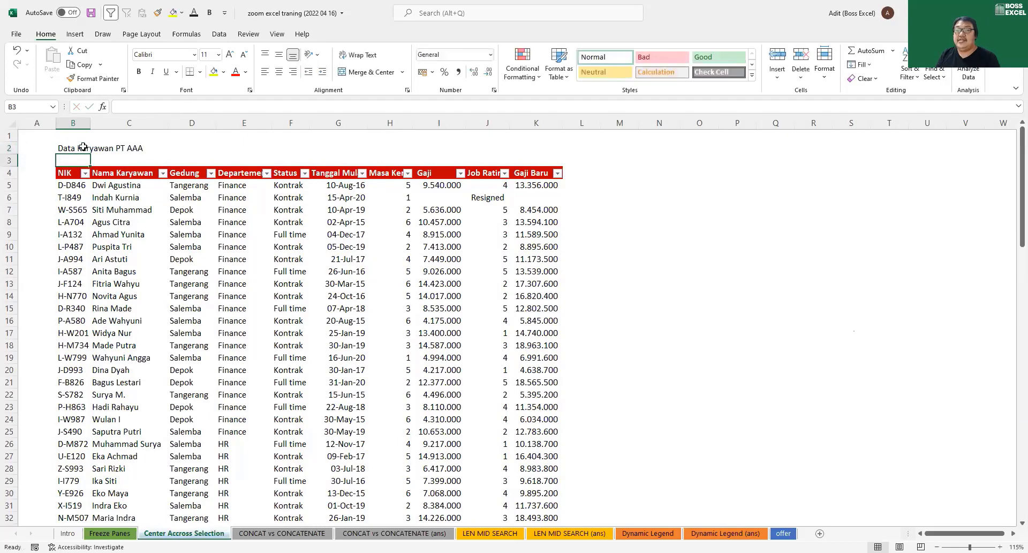
Try merging and centering the title across B2:K2 in bold, and undo both changes
{"action": "left_click", "coordinate": [83, 146]}
{"action": "left_click_drag", "start_coordinate": [83, 146], "coordinate": [536, 149]}
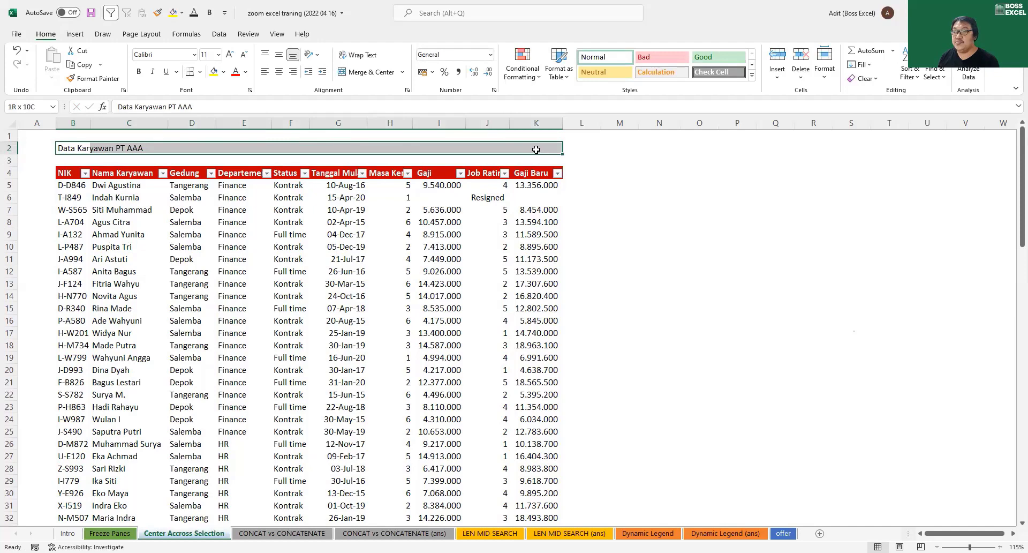
{"action": "left_click", "coordinate": [348, 72]}
{"action": "key", "text": "ctrl+b"}
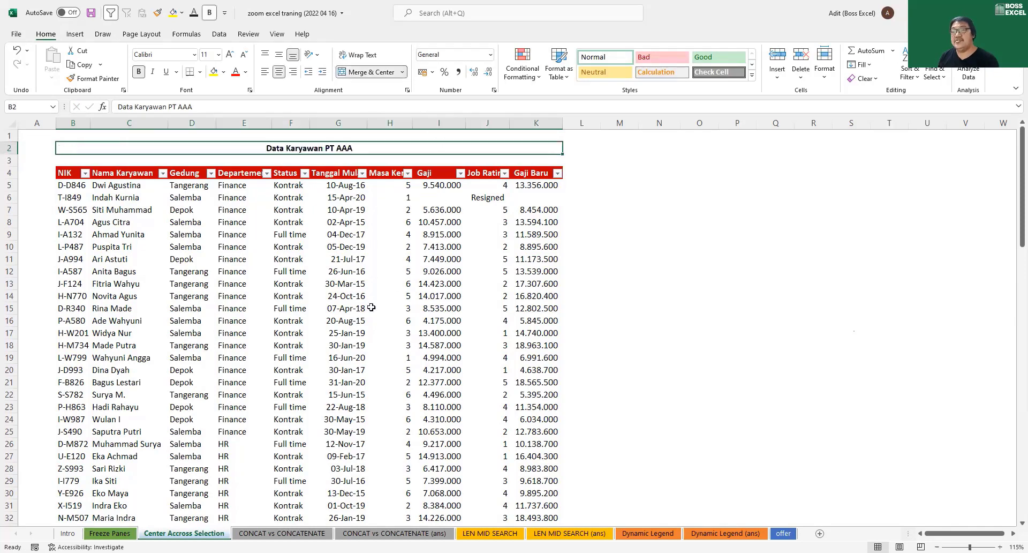
{"action": "left_click", "coordinate": [371, 307]}
{"action": "left_click", "coordinate": [278, 151]}
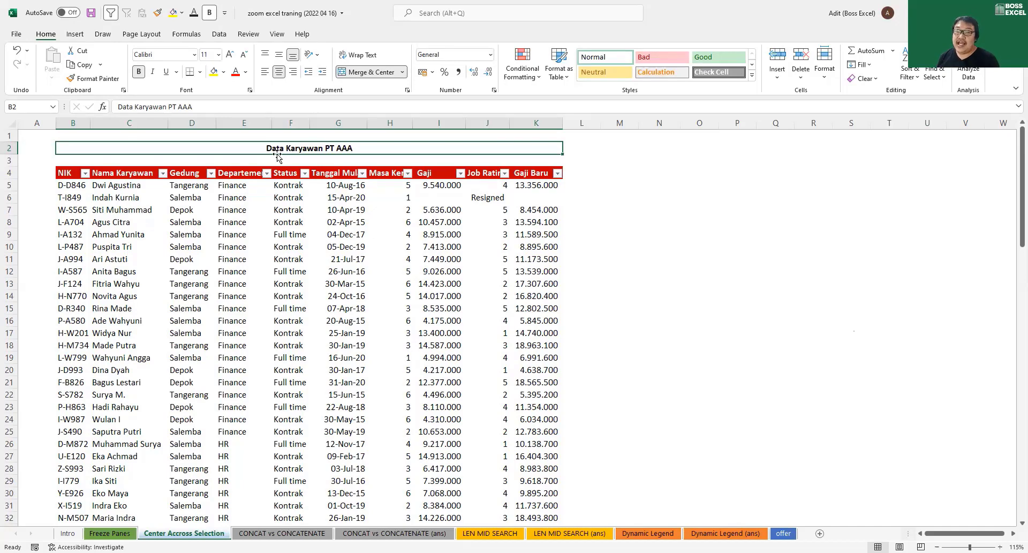
{"action": "key", "text": "ctrl+z"}
{"action": "key", "text": "ctrl+z"}
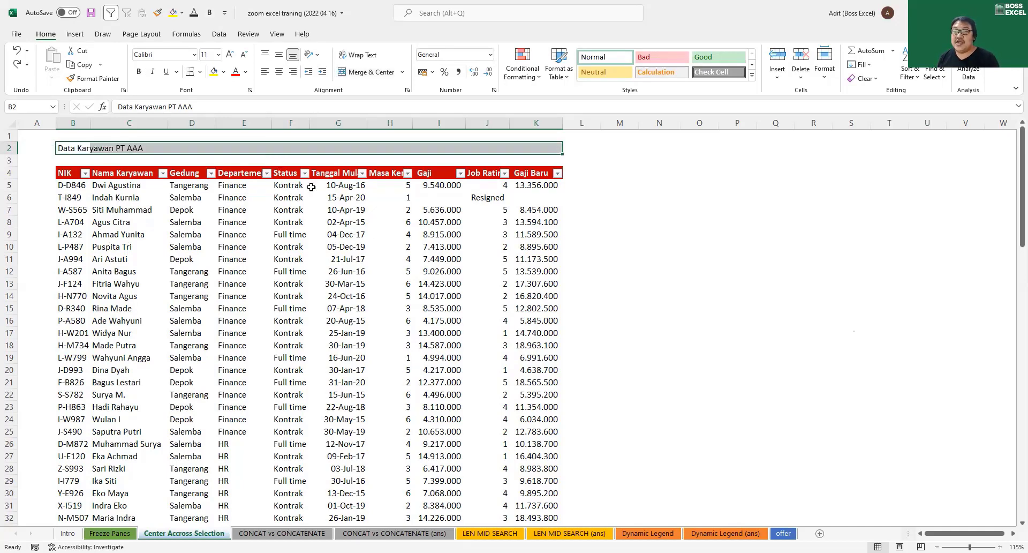
Centre the title across B2:K2 with the Center Across Selection horizontal alignment and make it bold
{"action": "left_click_drag", "start_coordinate": [75, 148], "coordinate": [530, 148]}
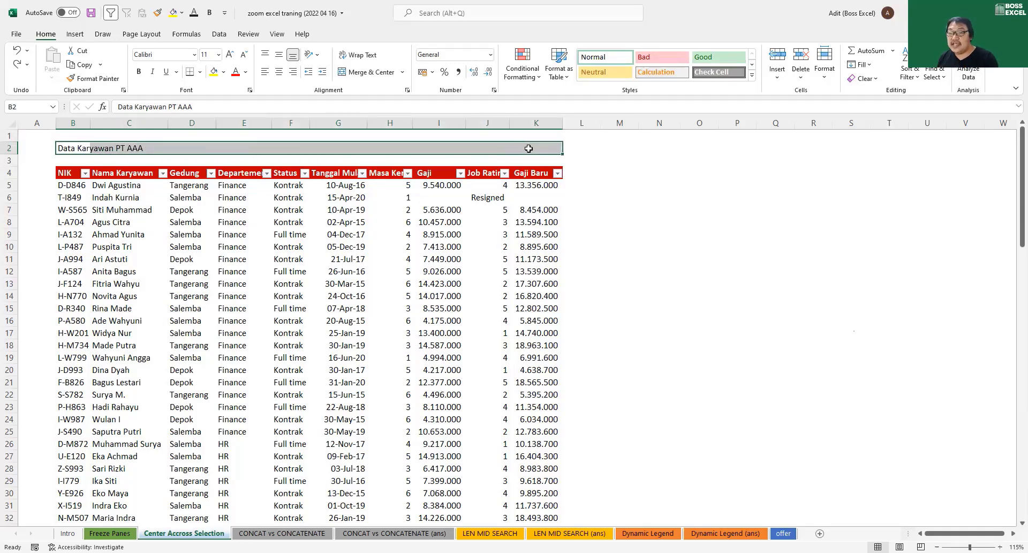
{"action": "key", "text": "ctrl+1"}
{"action": "left_click", "coordinate": [222, 223]}
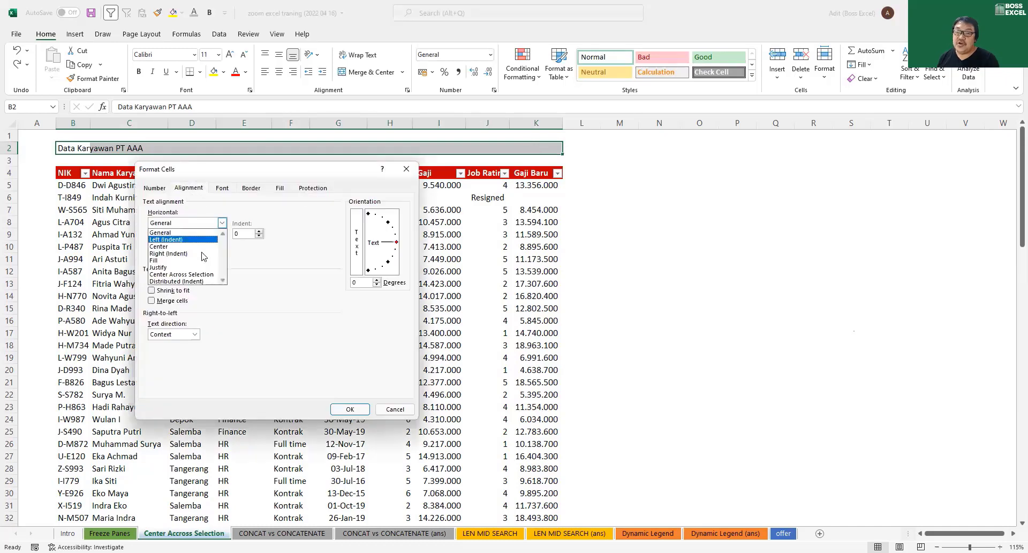
{"action": "left_click", "coordinate": [169, 275]}
{"action": "left_click", "coordinate": [351, 410]}
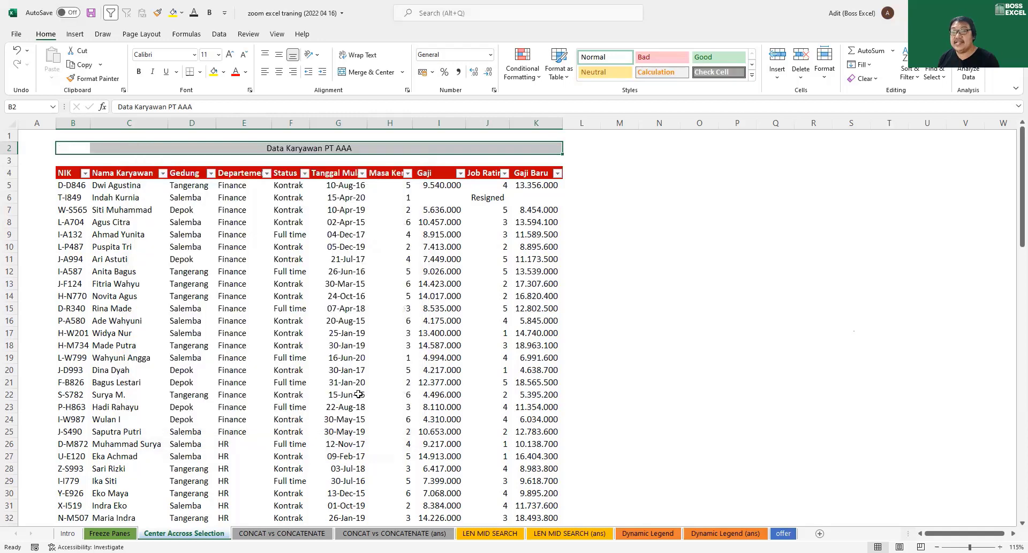
{"action": "key", "text": "ctrl+b"}
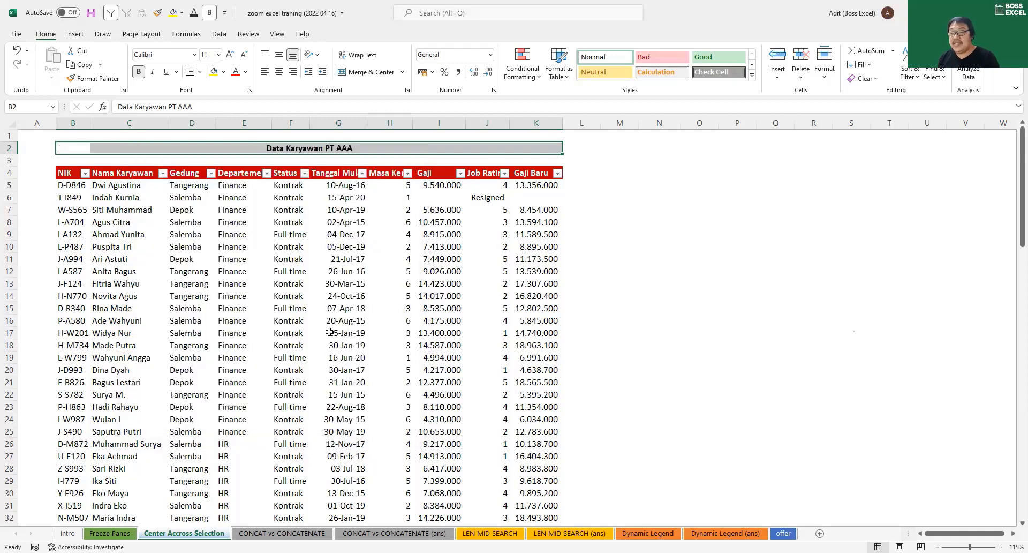
Examine the cells of B2:K2 one by one to find out which of them holds the title text
{"action": "left_click", "coordinate": [202, 151]}
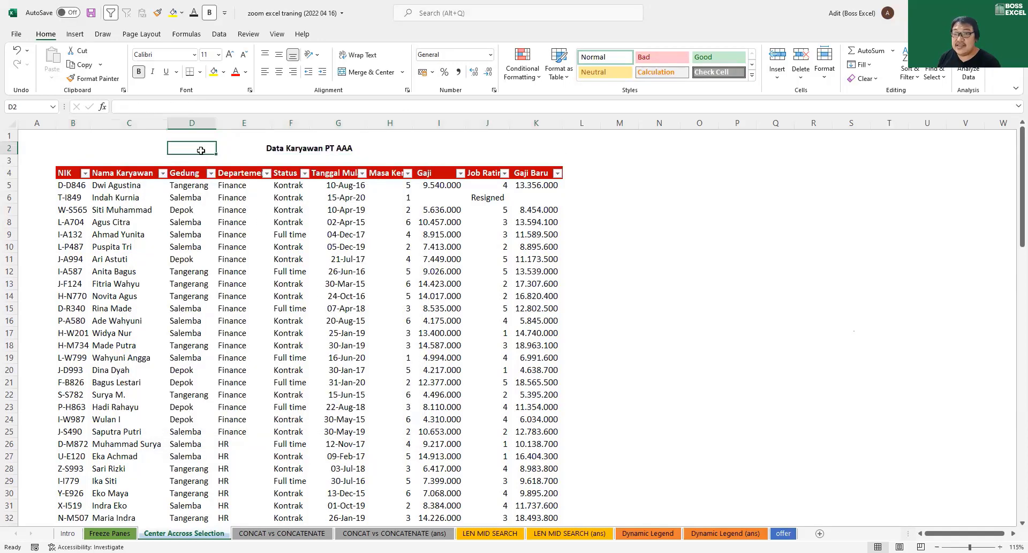
{"action": "left_click", "coordinate": [265, 148]}
{"action": "left_click", "coordinate": [355, 148]}
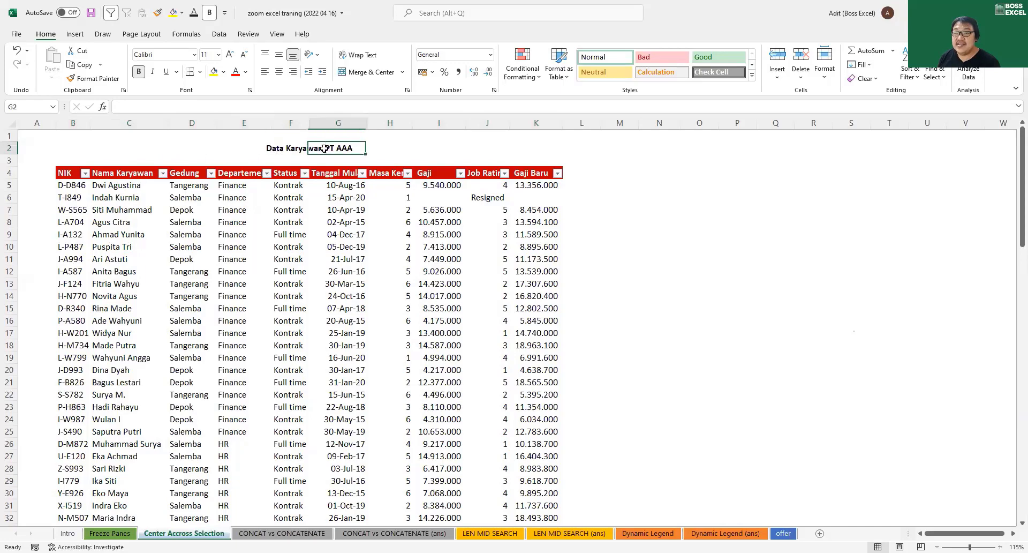
{"action": "left_click", "coordinate": [390, 148]}
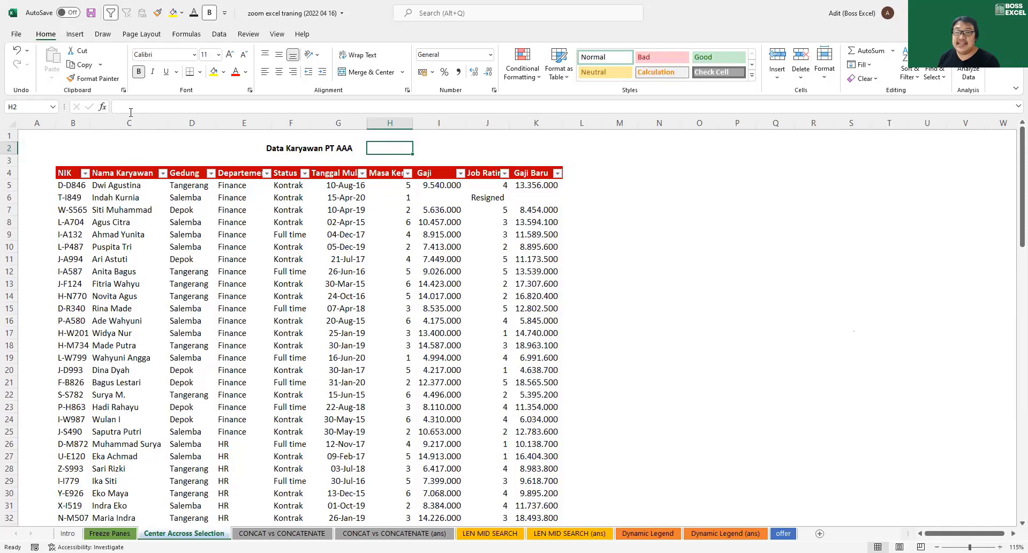
{"action": "left_click_drag", "start_coordinate": [64, 147], "coordinate": [546, 148]}
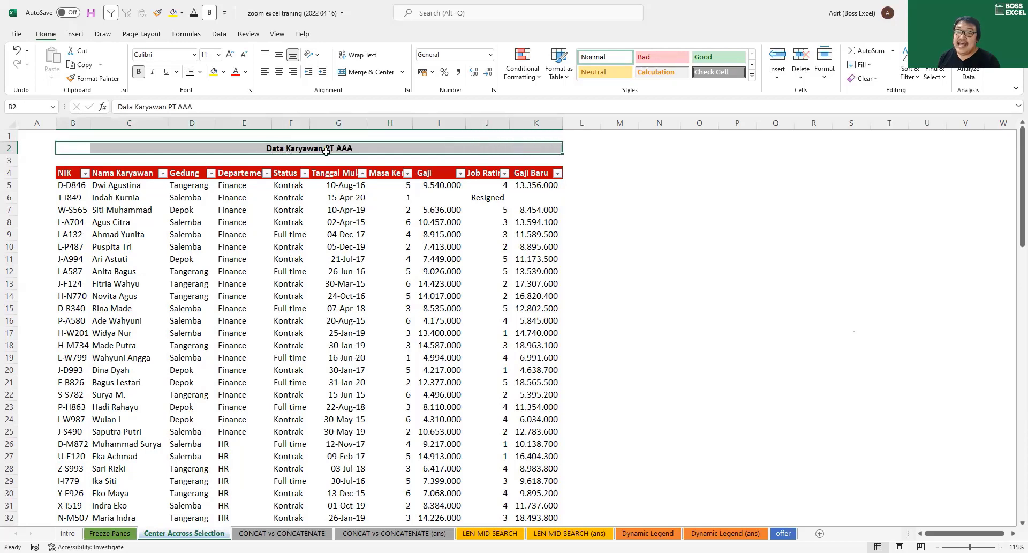
{"action": "left_click", "coordinate": [72, 146]}
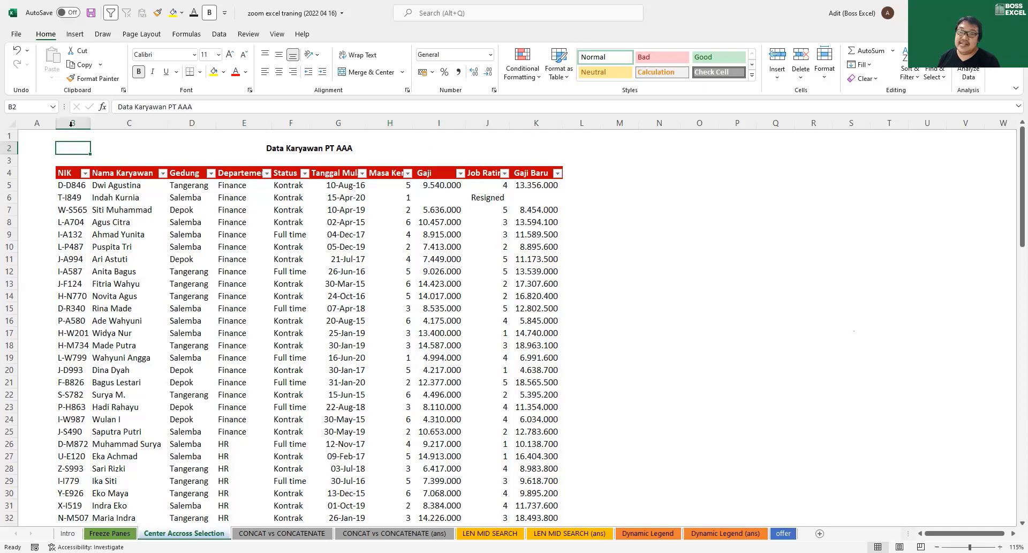
{"action": "left_click_drag", "start_coordinate": [194, 105], "coordinate": [161, 104]}
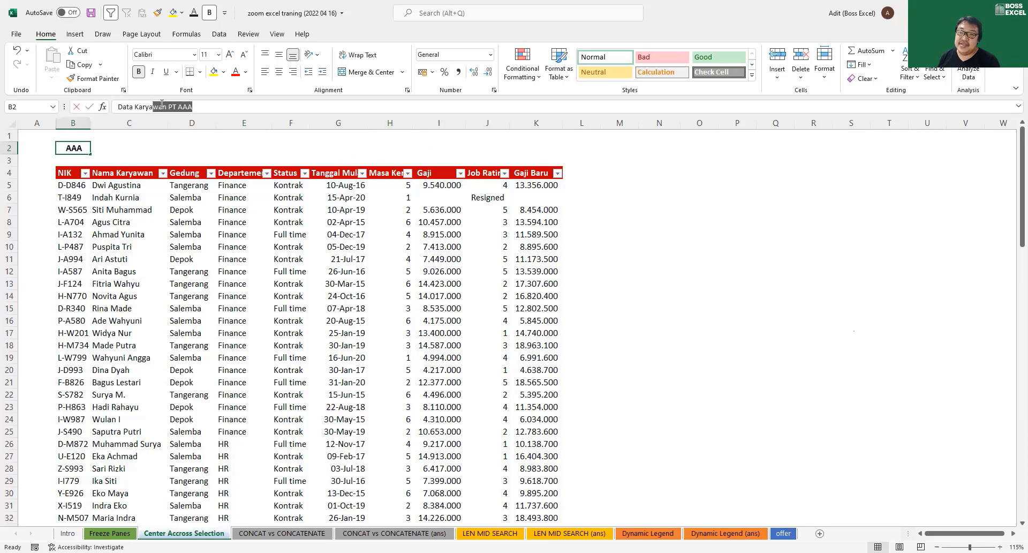
{"action": "left_click", "coordinate": [124, 149]}
{"action": "left_click", "coordinate": [197, 146]}
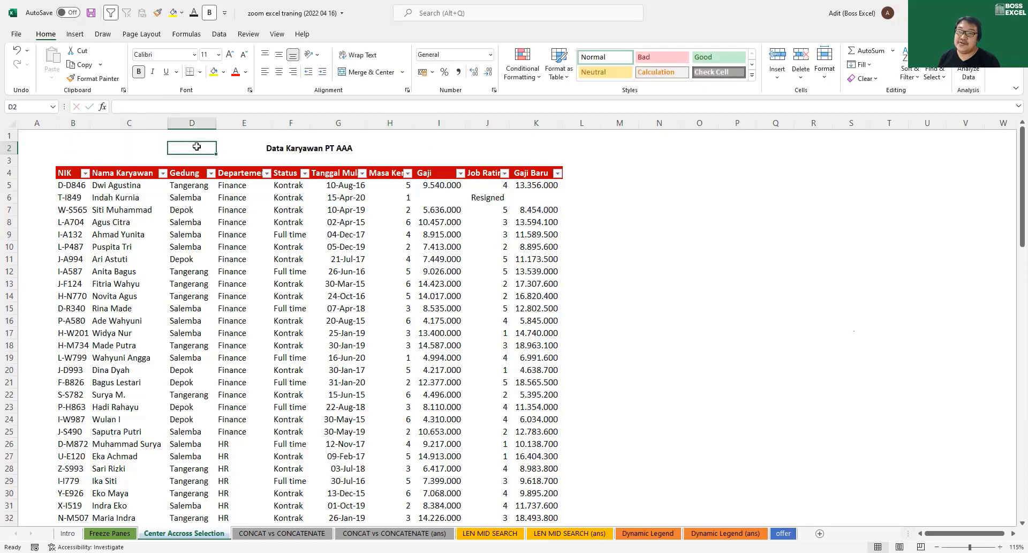
{"action": "left_click", "coordinate": [233, 148]}
{"action": "key", "text": "Right"}
{"action": "key", "text": "Right"}
{"action": "key", "text": "Right"}
{"action": "key", "text": "Right"}
{"action": "key", "text": "Right"}
{"action": "key", "text": "Right"}
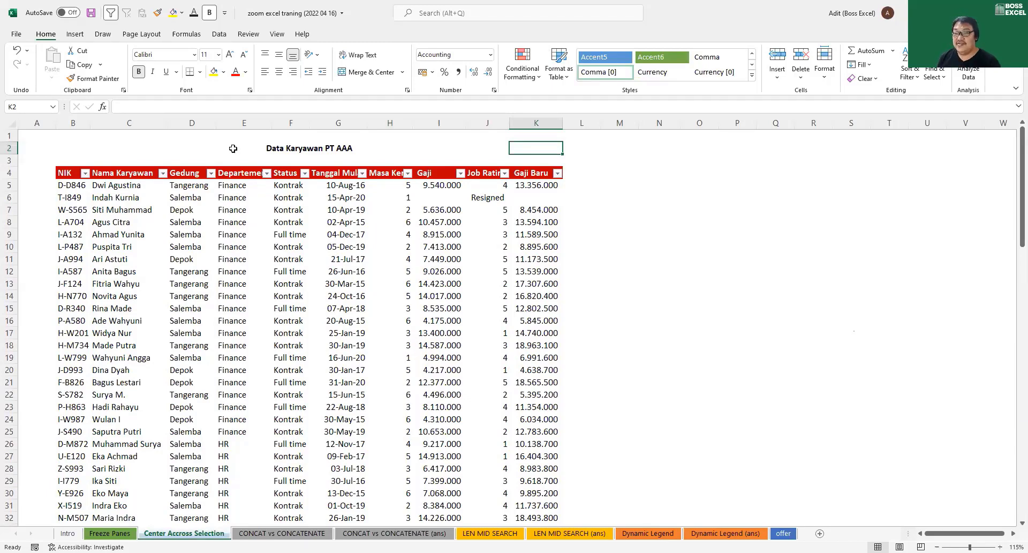
{"action": "left_click_drag", "start_coordinate": [74, 150], "coordinate": [514, 155]}
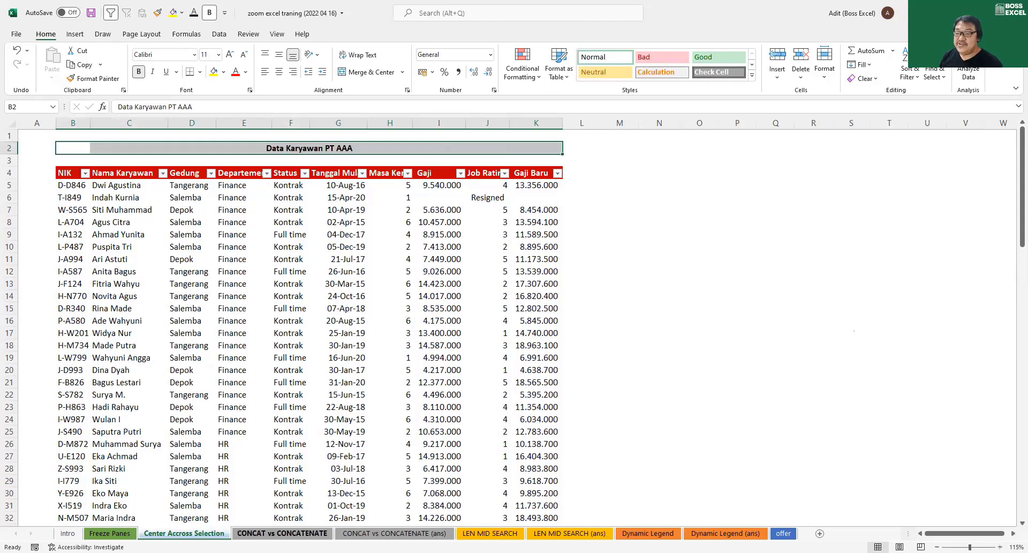
On the CONCAT vs CONCATENATE sheet, join the first row's three name parts in F3 with =CONCATENATE(B3;C3;D3)
{"action": "left_click", "coordinate": [282, 533]}
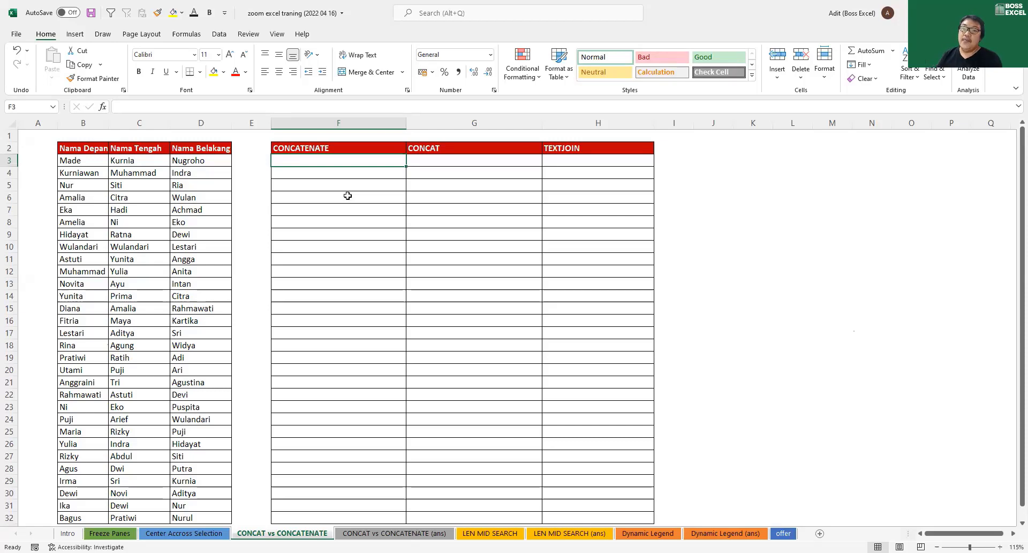
{"action": "type", "text": "="}
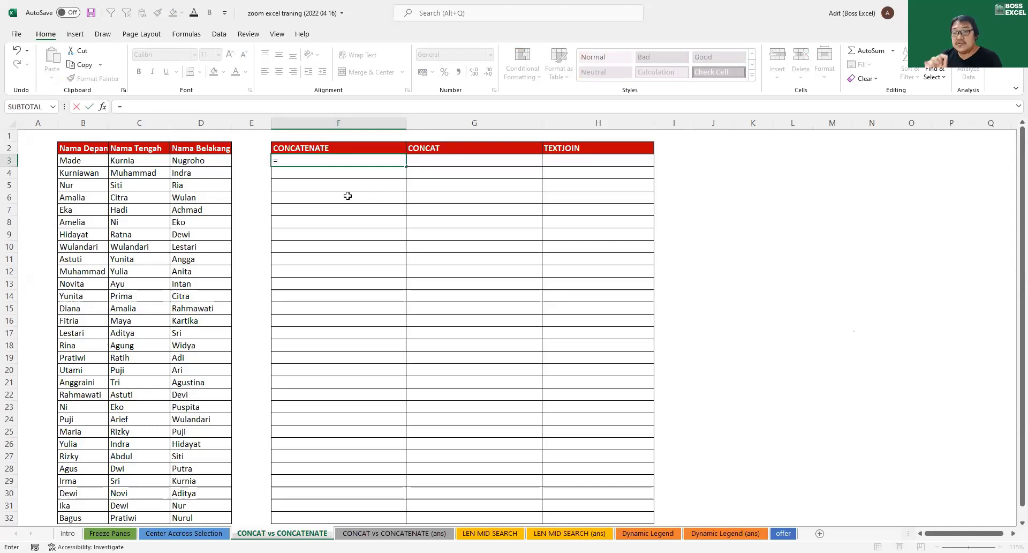
{"action": "type", "text": "c"}
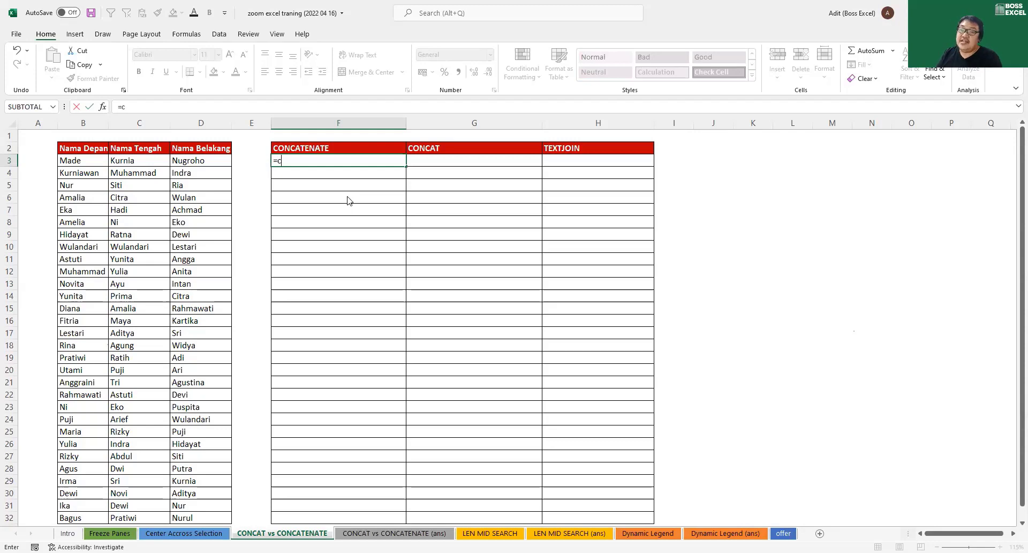
{"action": "type", "text": "onc"}
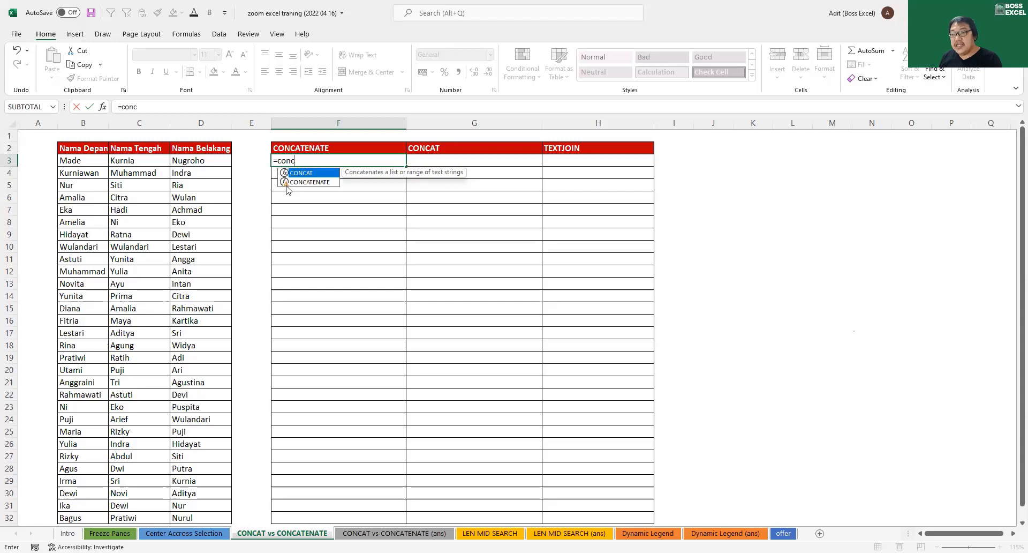
{"action": "left_click", "coordinate": [311, 183]}
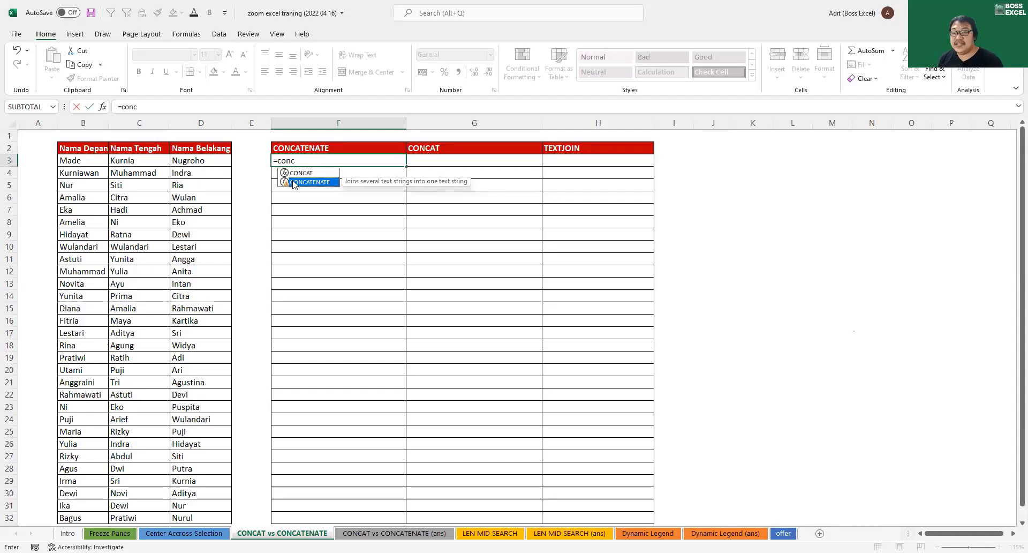
{"action": "key", "text": "Up"}
{"action": "key", "text": "Down"}
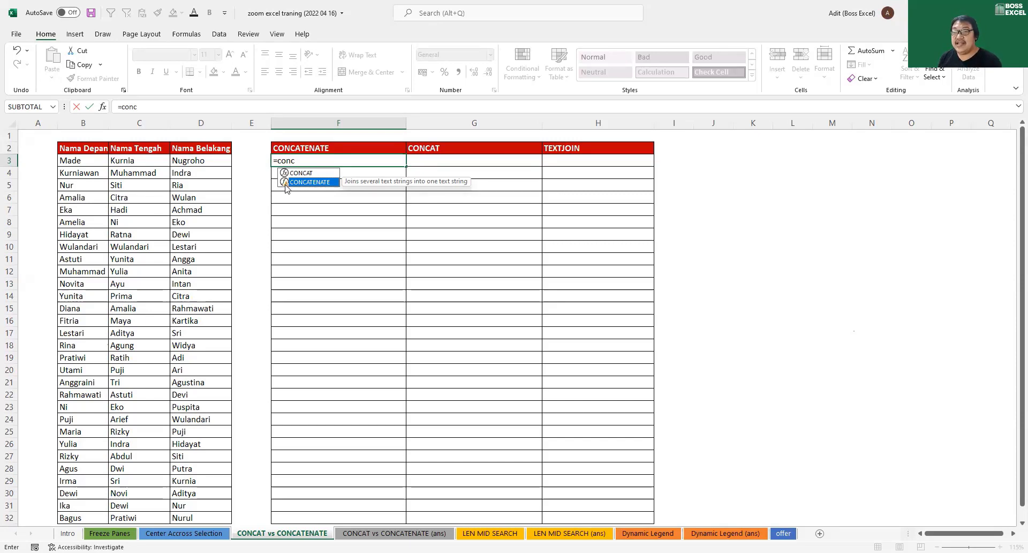
{"action": "double_click", "coordinate": [316, 183]}
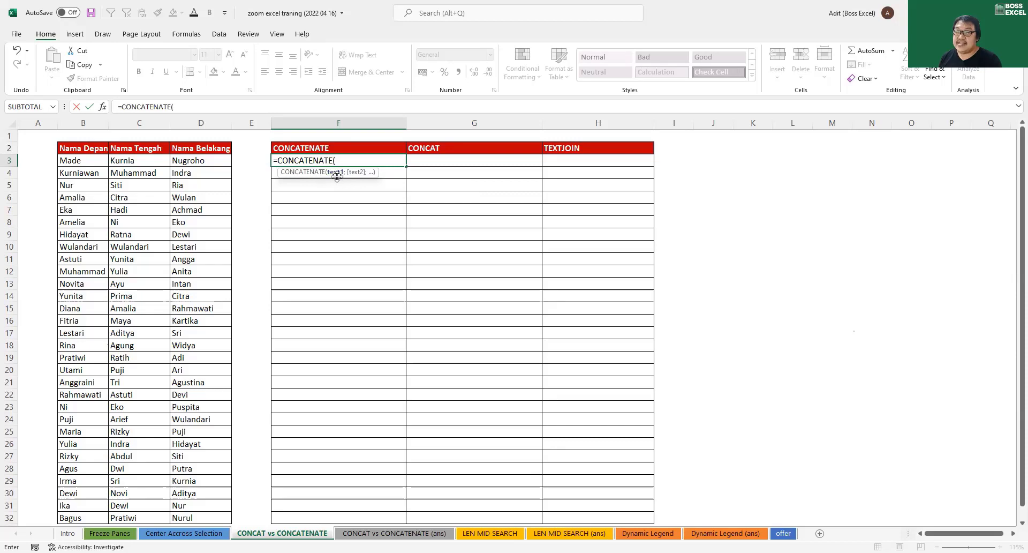
{"action": "left_click", "coordinate": [87, 160]}
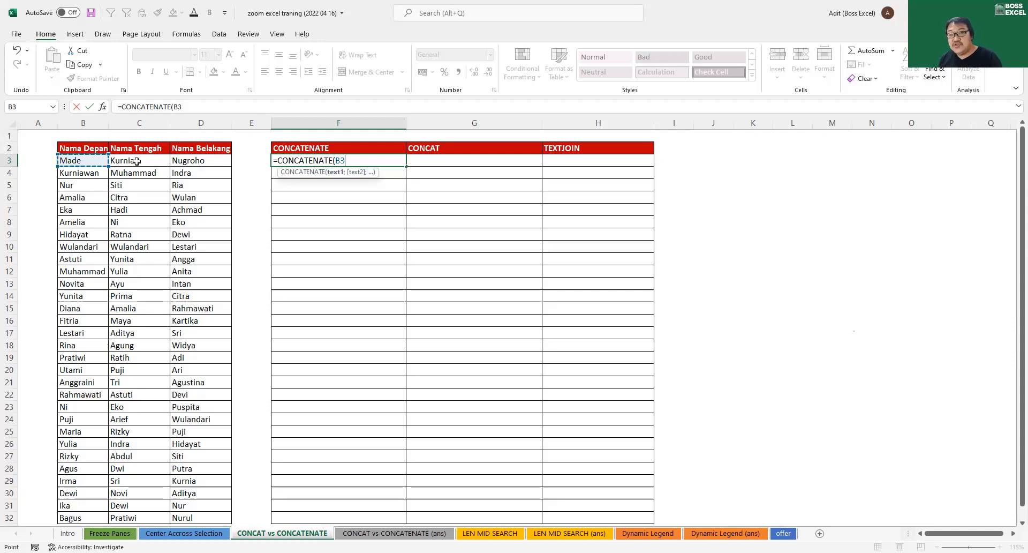
{"action": "type", "text": ";"}
{"action": "left_click", "coordinate": [127, 163]}
{"action": "type", "text": ";"}
{"action": "left_click", "coordinate": [184, 161]}
{"action": "type", "text": ")"}
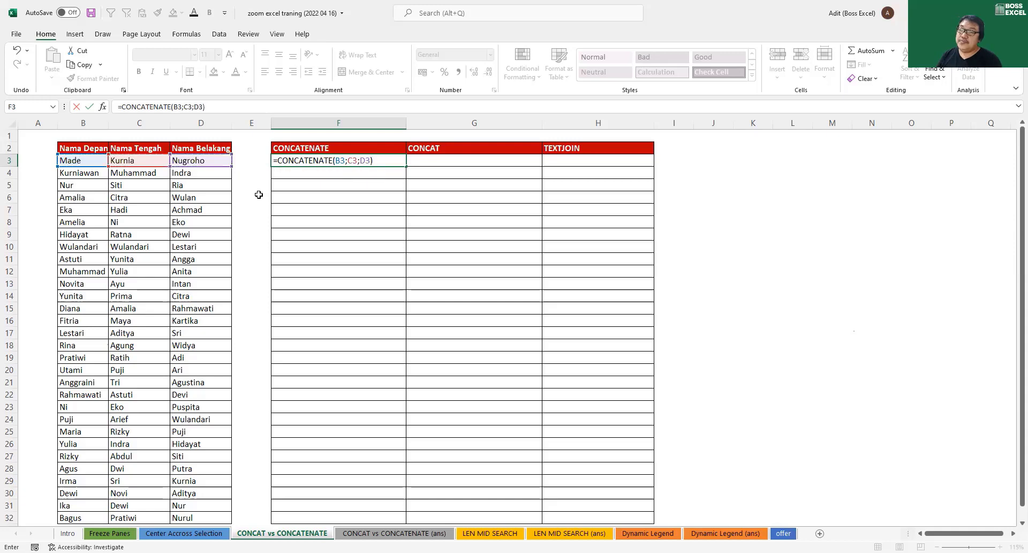
{"action": "key", "text": "Return"}
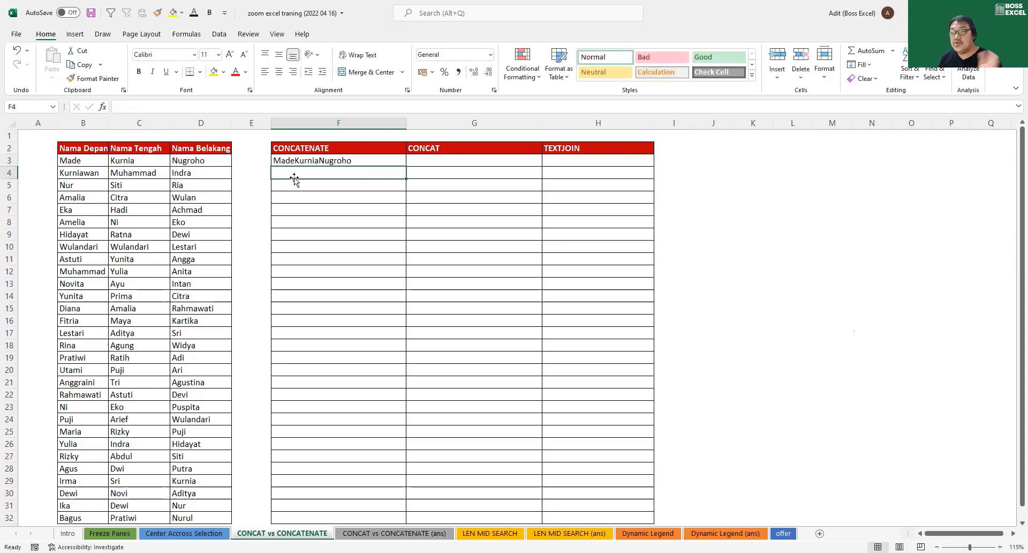
Fill the CONCATENATE formula from F3 down to F32
{"action": "left_click", "coordinate": [396, 158]}
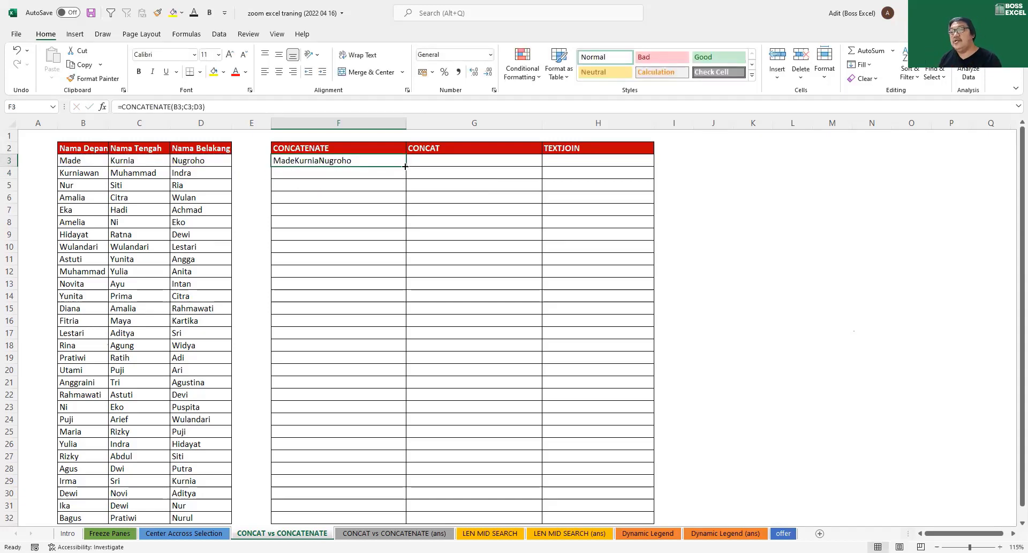
{"action": "left_click", "coordinate": [407, 168]}
{"action": "mouse_move", "coordinate": [407, 168]}
{"action": "left_mouse_down"}
{"action": "mouse_move", "coordinate": [409, 310]}
{"action": "mouse_move", "coordinate": [405, 167]}
{"action": "left_mouse_up"}
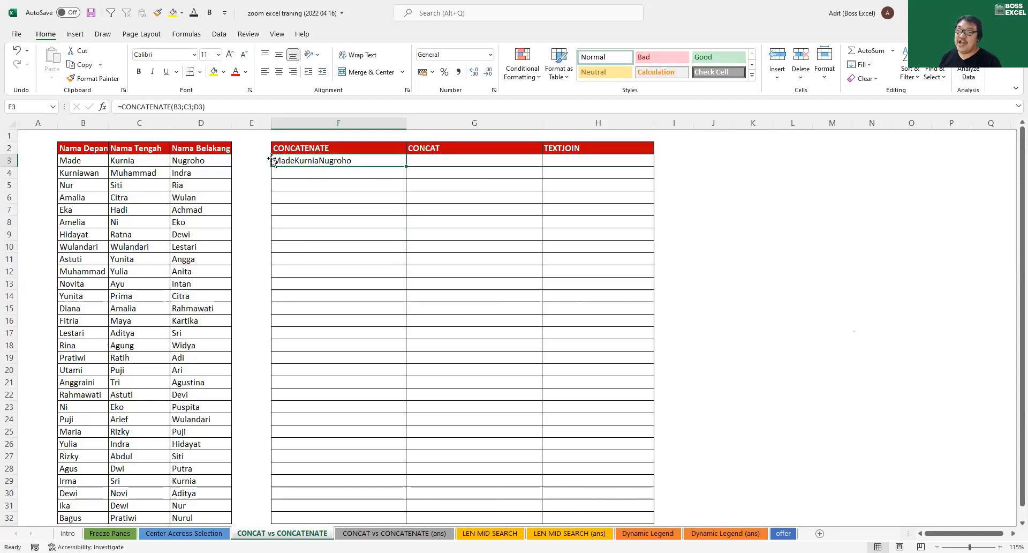
{"action": "left_click", "coordinate": [251, 124]}
{"action": "left_click", "coordinate": [323, 158]}
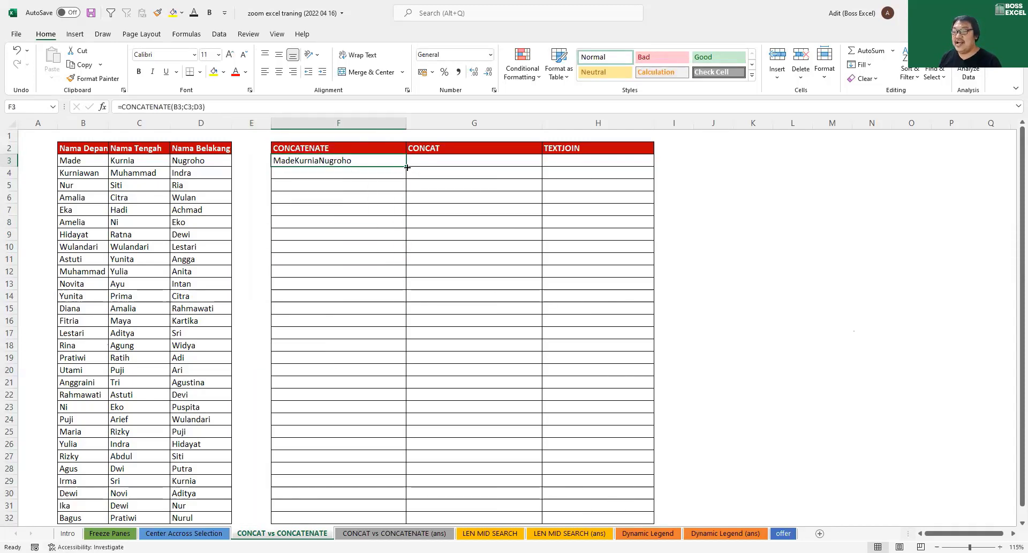
{"action": "left_click_drag", "start_coordinate": [407, 167], "coordinate": [406, 522]}
Inspect the separate cell arguments of the CONCATENATE formula in F3
{"action": "left_click", "coordinate": [378, 157]}
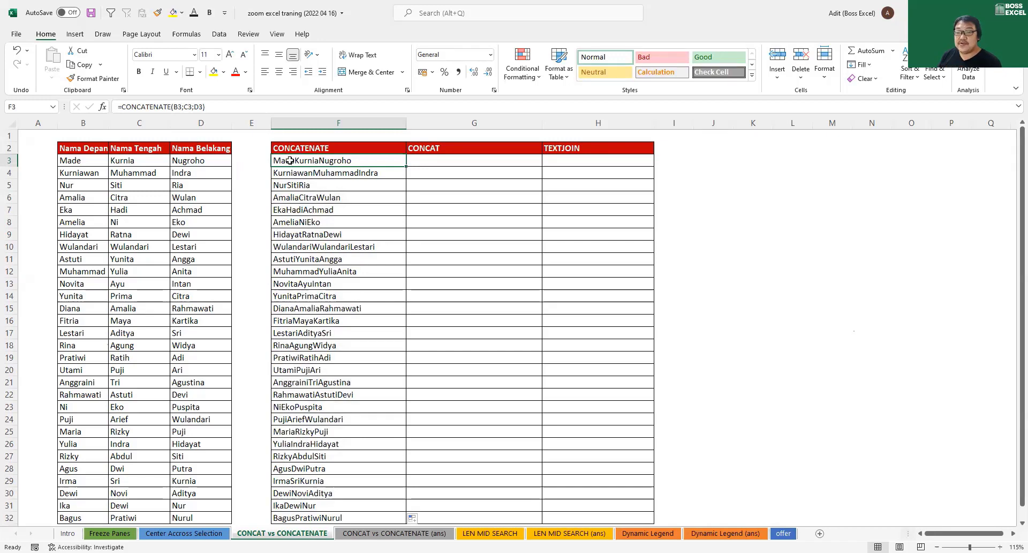
{"action": "key", "text": "F2"}
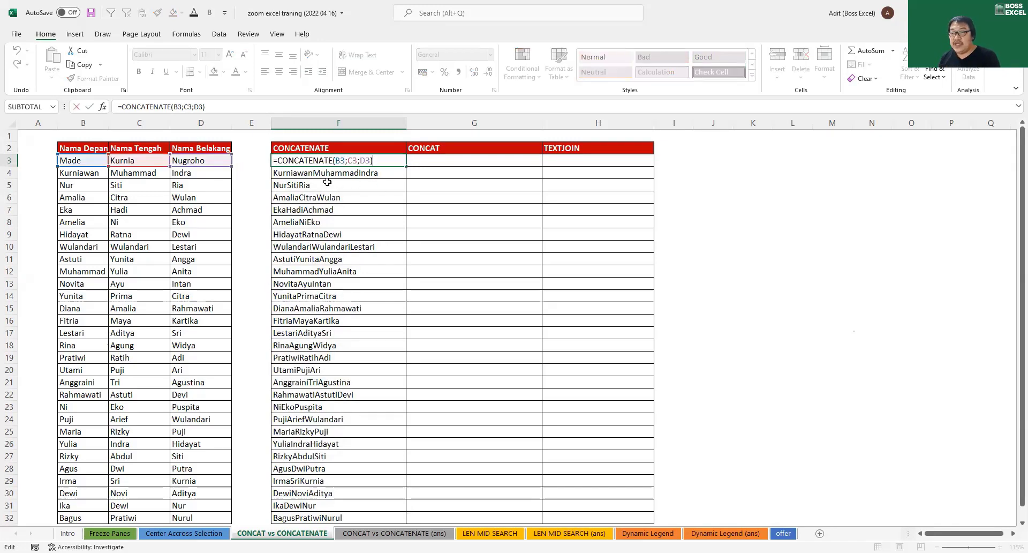
{"action": "left_click", "coordinate": [339, 159]}
{"action": "left_click", "coordinate": [354, 160]}
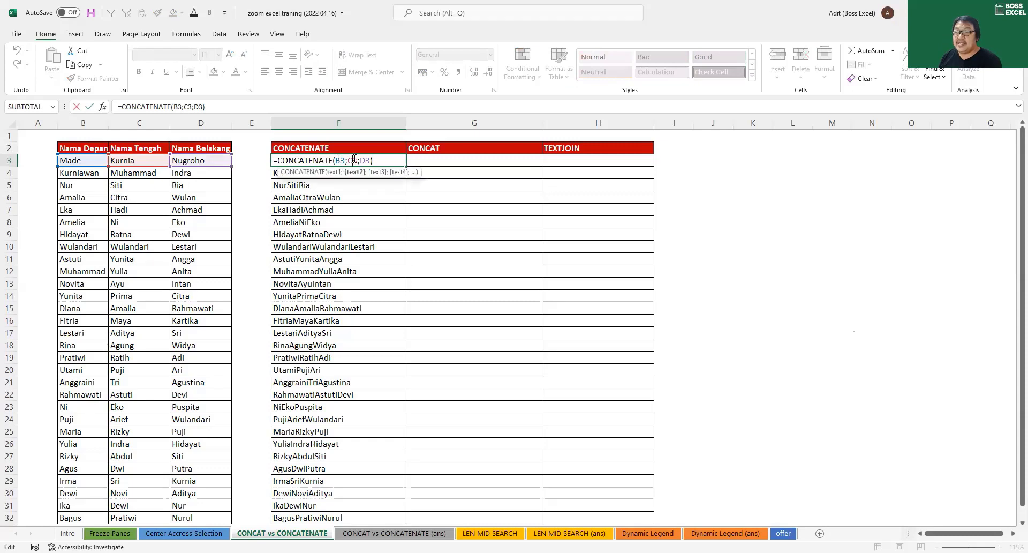
{"action": "left_click", "coordinate": [366, 160]}
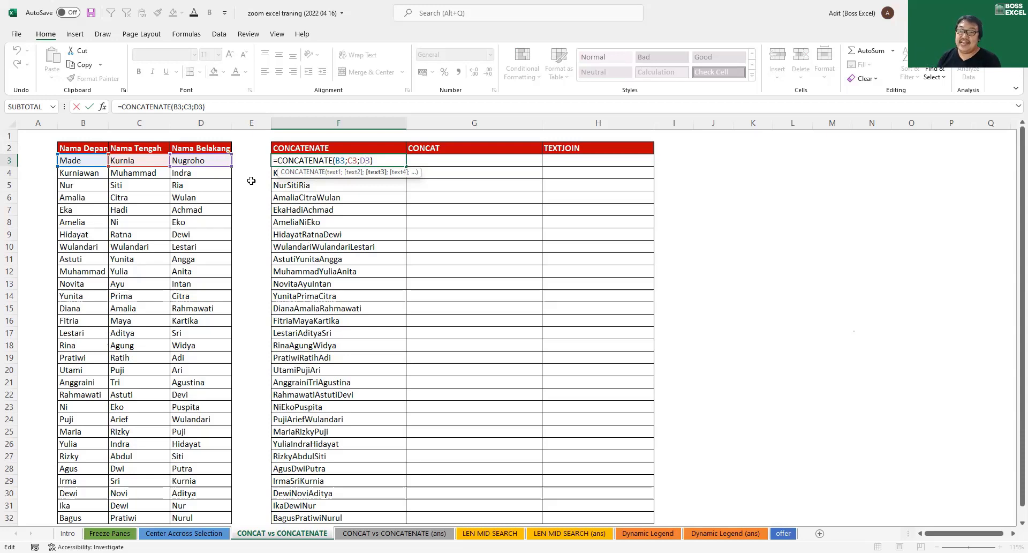
Join the first row's name parts in G3 using a single range with =CONCAT(B3:D3)
{"action": "left_click", "coordinate": [439, 160]}
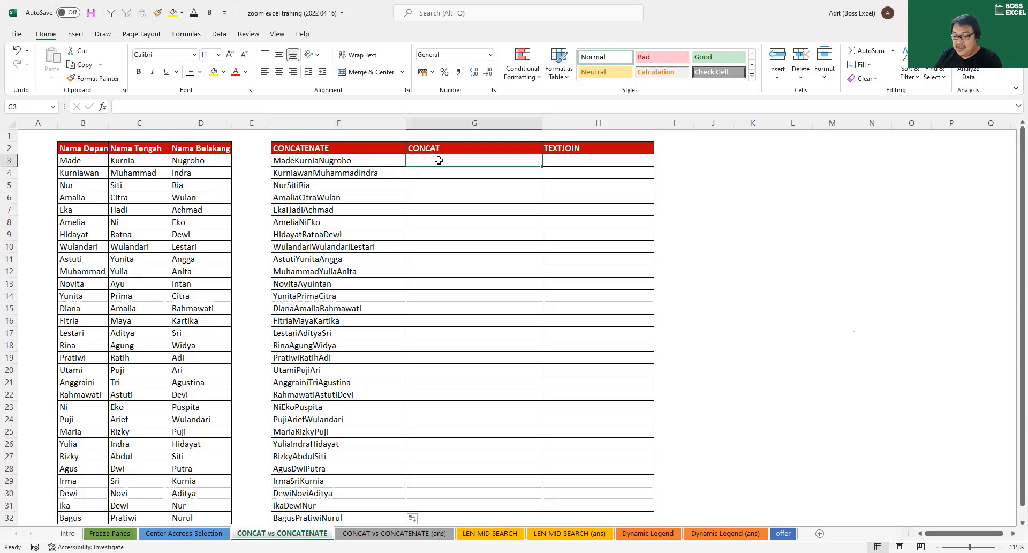
{"action": "type", "text": "=co"}
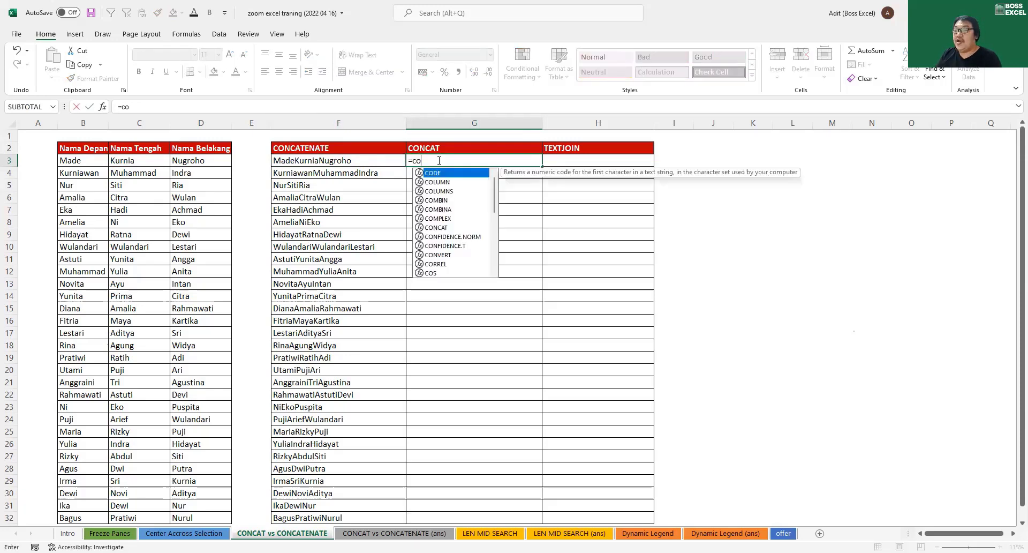
{"action": "double_click", "coordinate": [436, 227]}
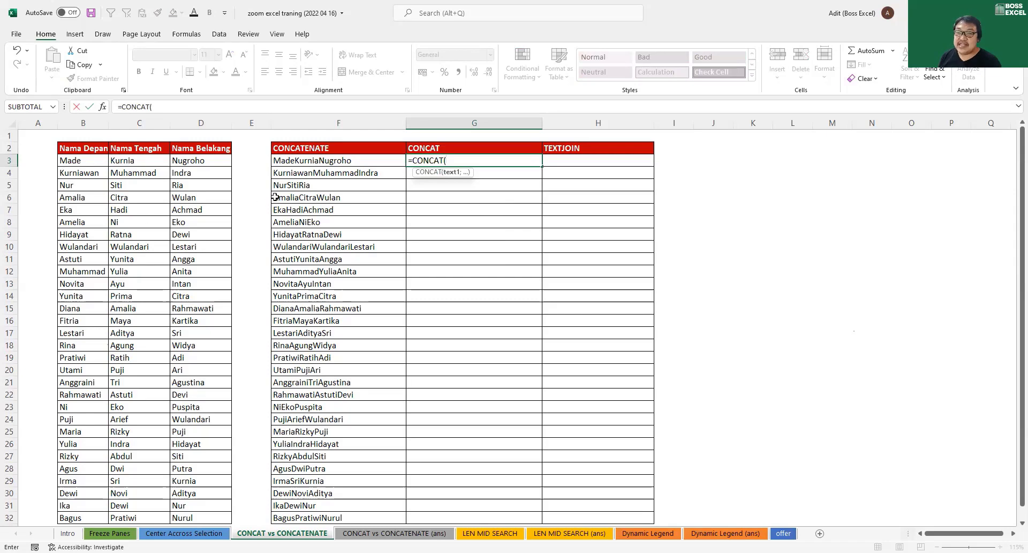
{"action": "left_click_drag", "start_coordinate": [69, 162], "coordinate": [200, 161]}
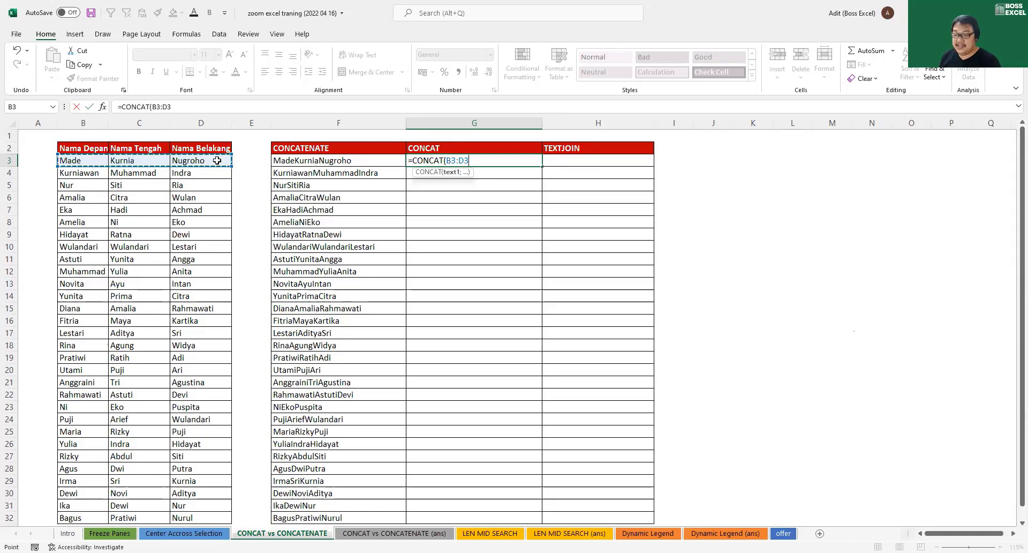
{"action": "type", "text": ")"}
{"action": "key", "text": "Return"}
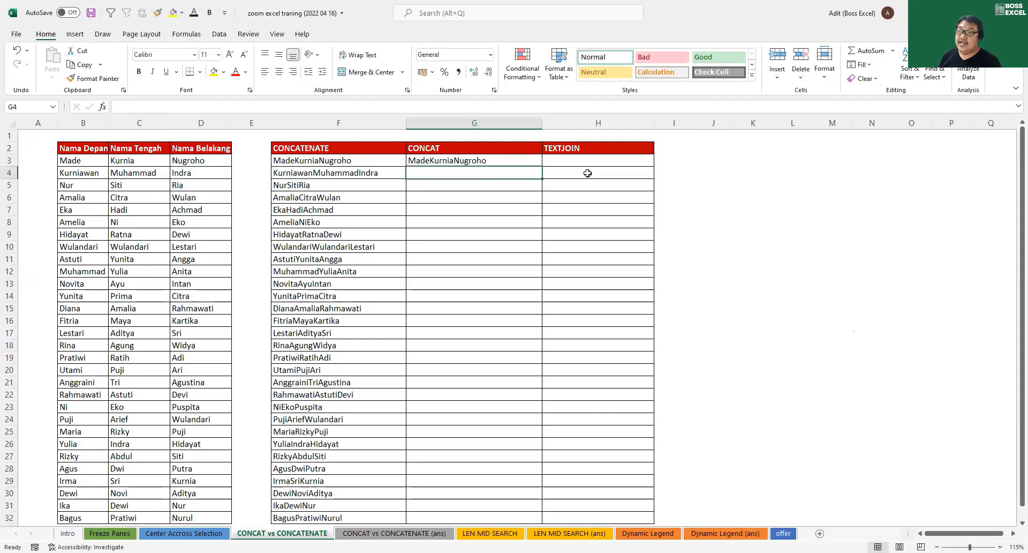
Fill the CONCAT formula from G3 down to G32
{"action": "left_click", "coordinate": [525, 165]}
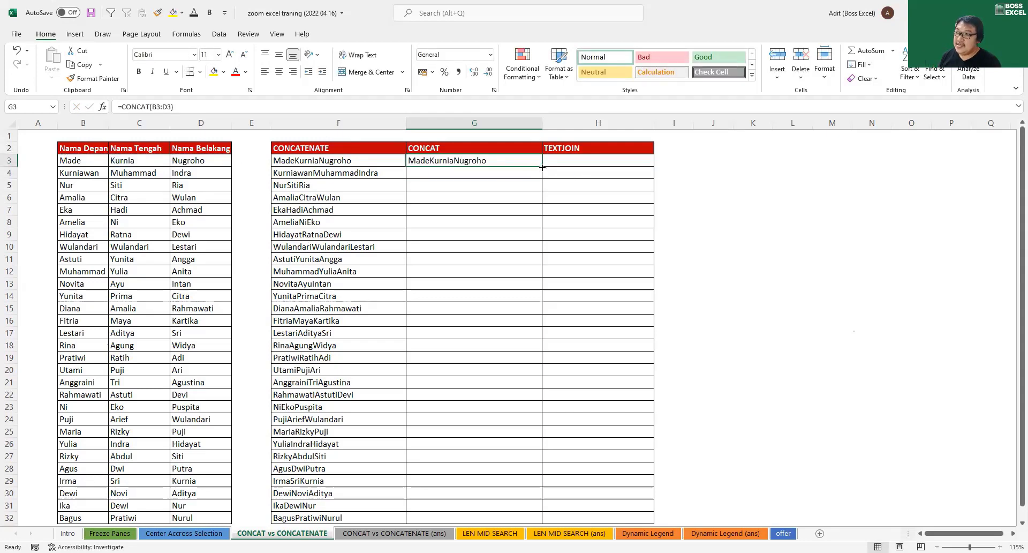
{"action": "double_click", "coordinate": [542, 167]}
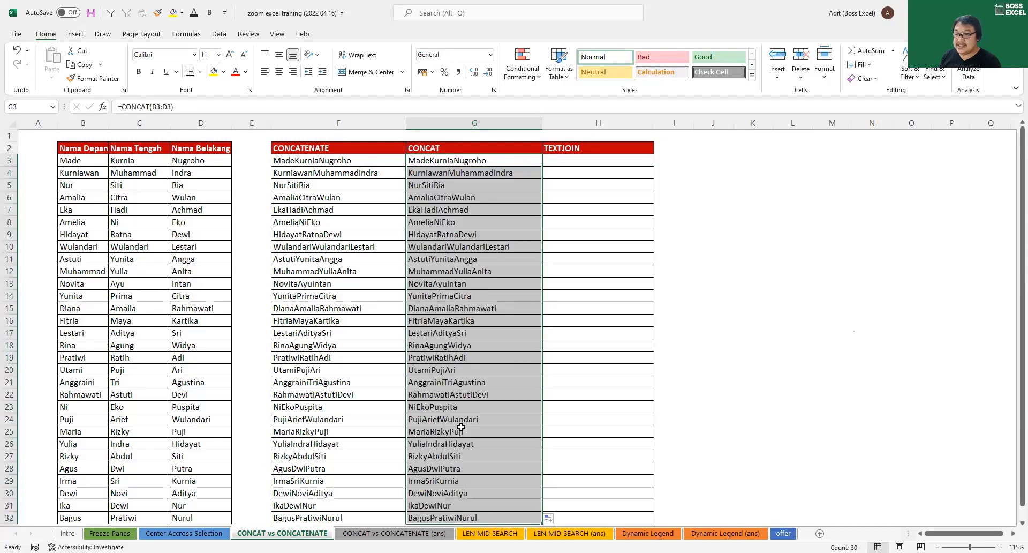
{"action": "left_click", "coordinate": [351, 161]}
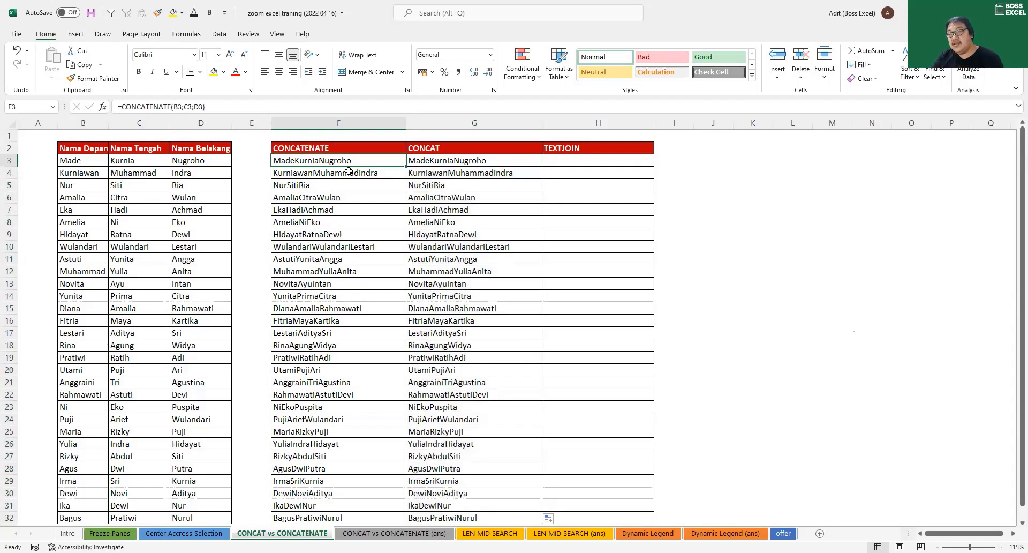
Replace the formula in G3 with =CONCAT(B3;" ";C3;" ";D3) and fill it down to G32
{"action": "left_click", "coordinate": [434, 157]}
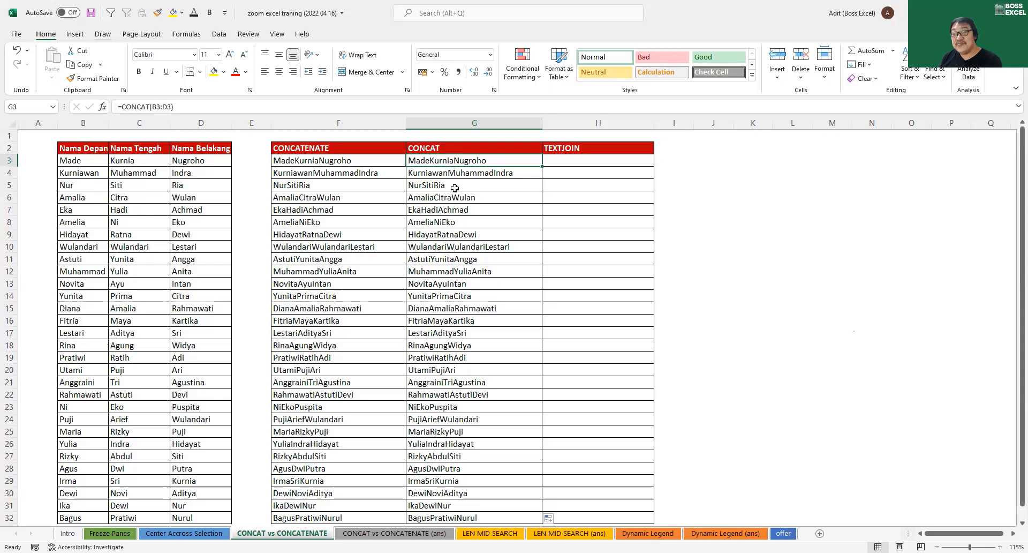
{"action": "type", "text": "="}
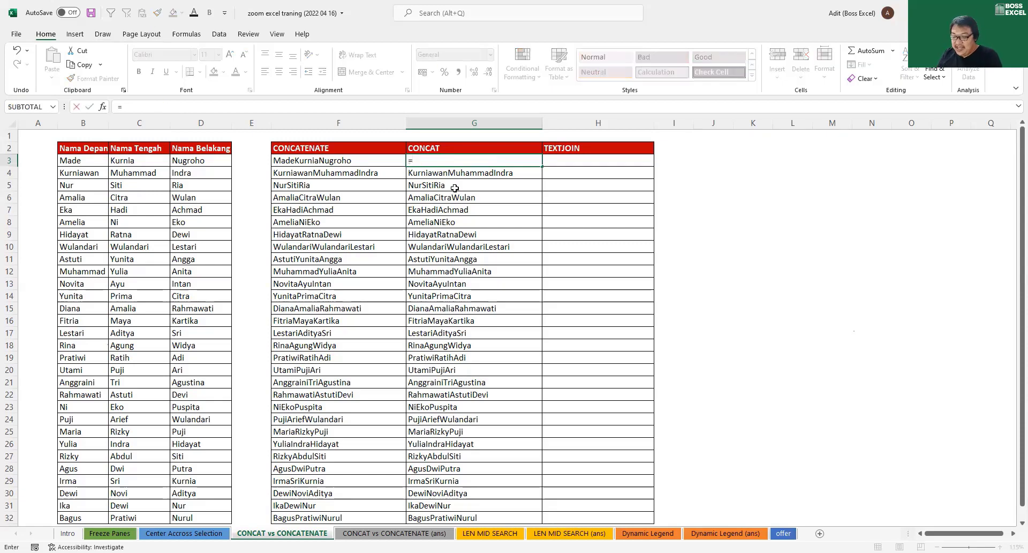
{"action": "type", "text": "CONCAT("}
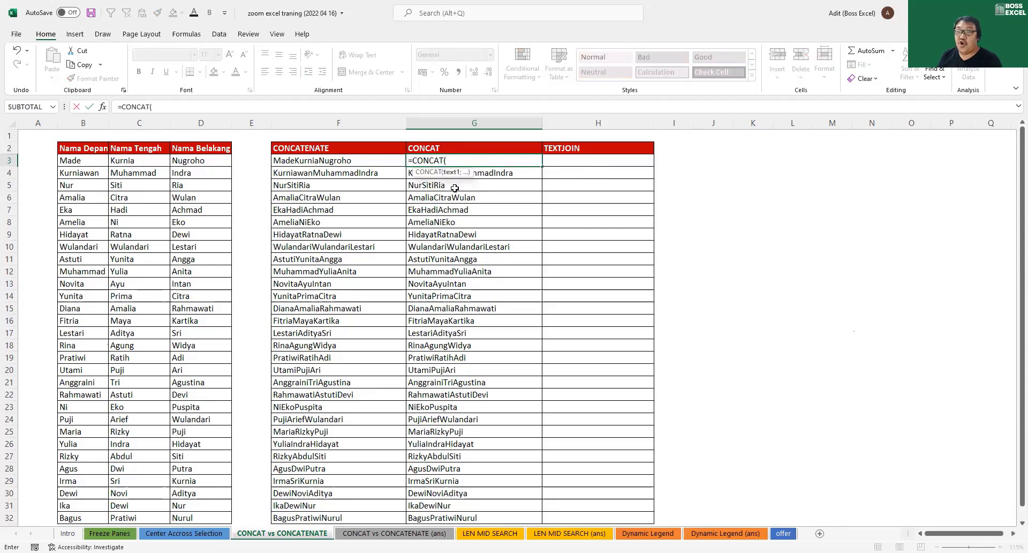
{"action": "left_click", "coordinate": [90, 159]}
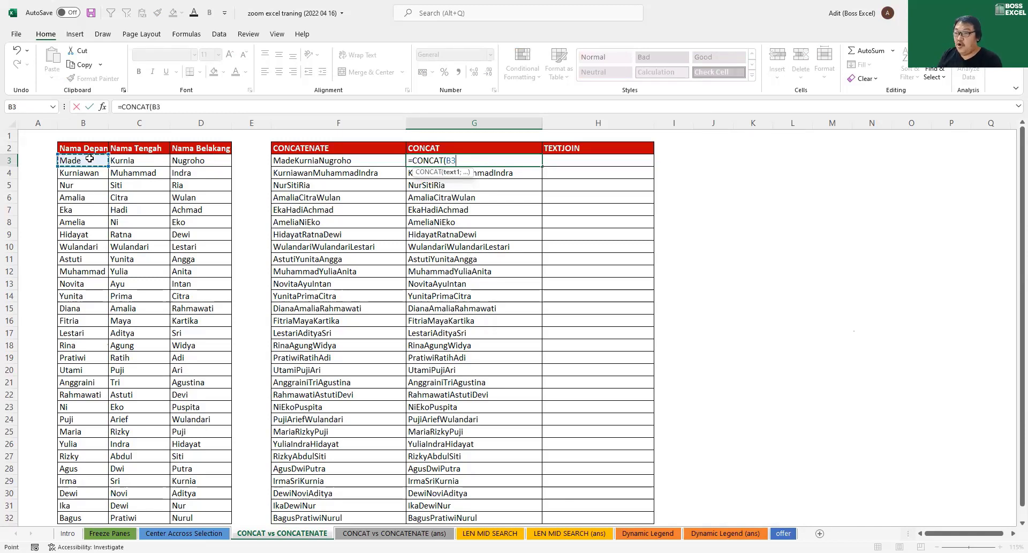
{"action": "type", "text": ";\""}
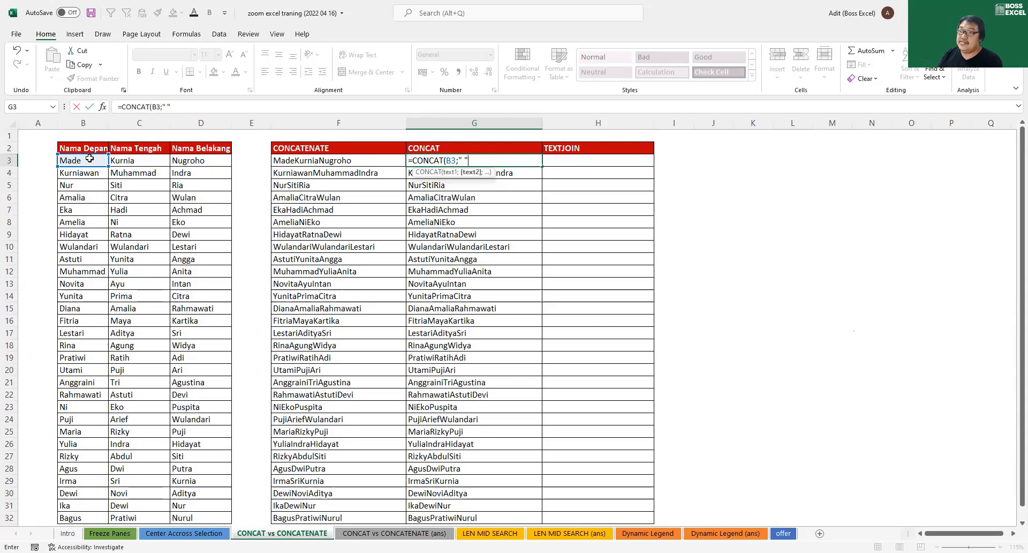
{"action": "type", "text": ";"}
{"action": "left_click", "coordinate": [138, 159]}
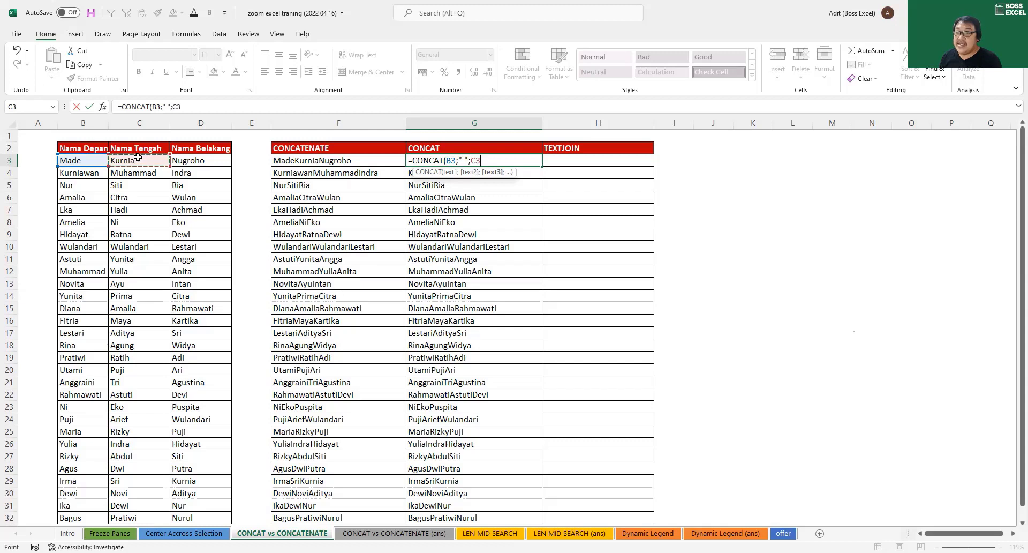
{"action": "type", "text": ";"}
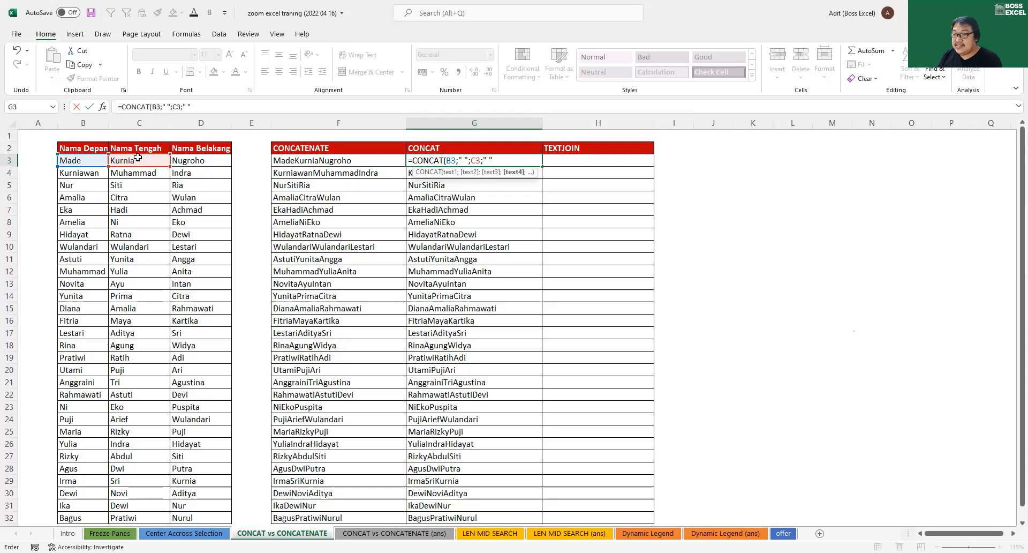
{"action": "type", "text": ";"}
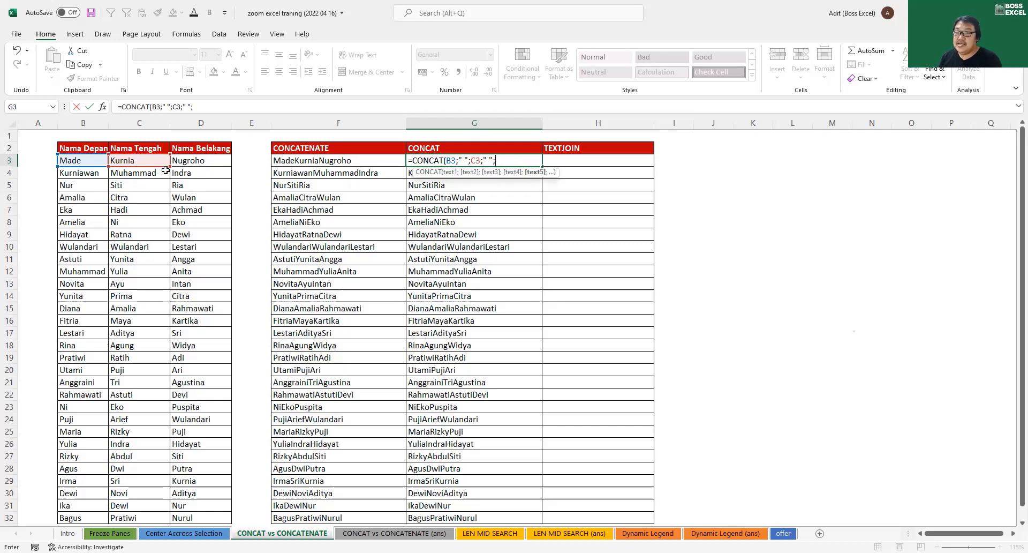
{"action": "left_click", "coordinate": [188, 162]}
{"action": "type", "text": ")"}
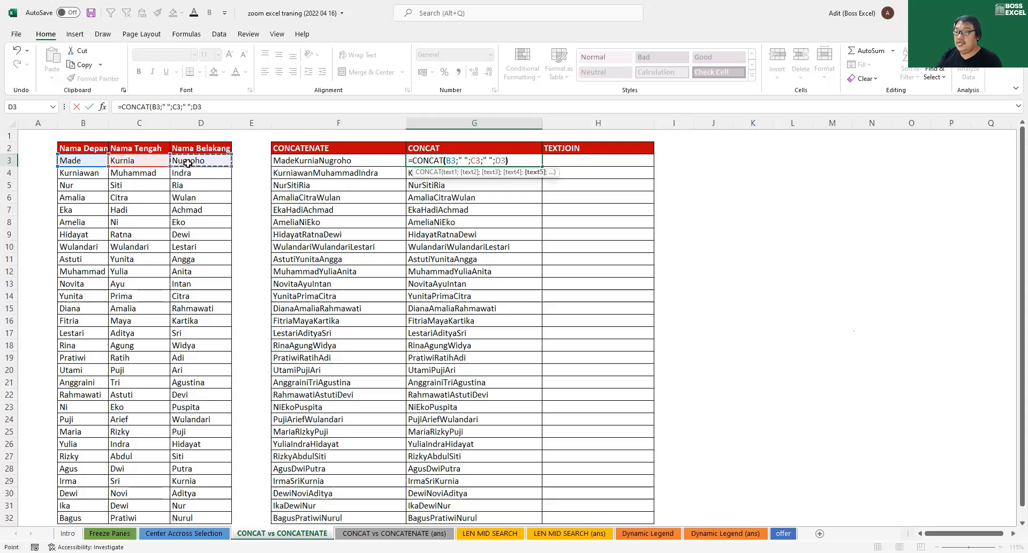
{"action": "key", "text": "Return"}
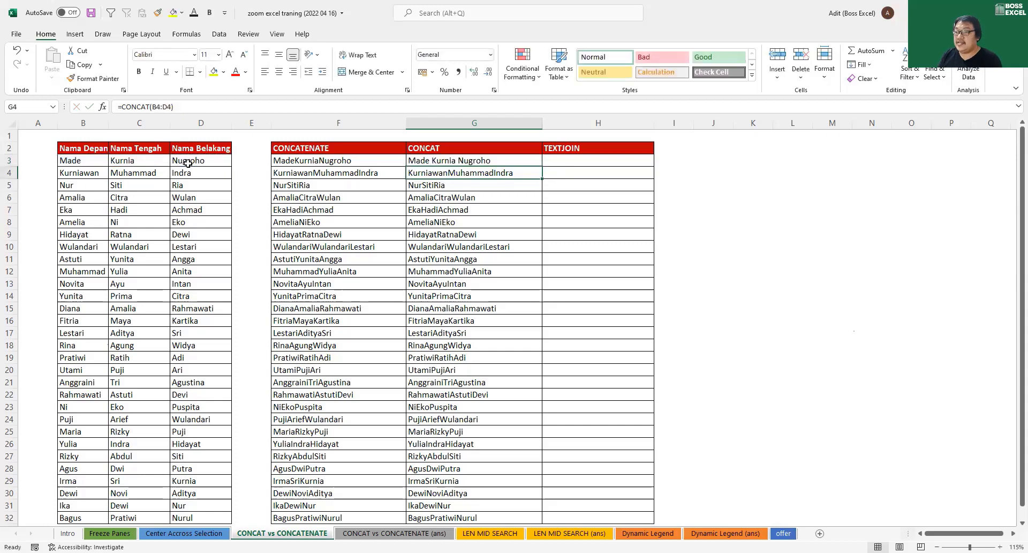
{"action": "left_click", "coordinate": [476, 163]}
{"action": "double_click", "coordinate": [542, 166]}
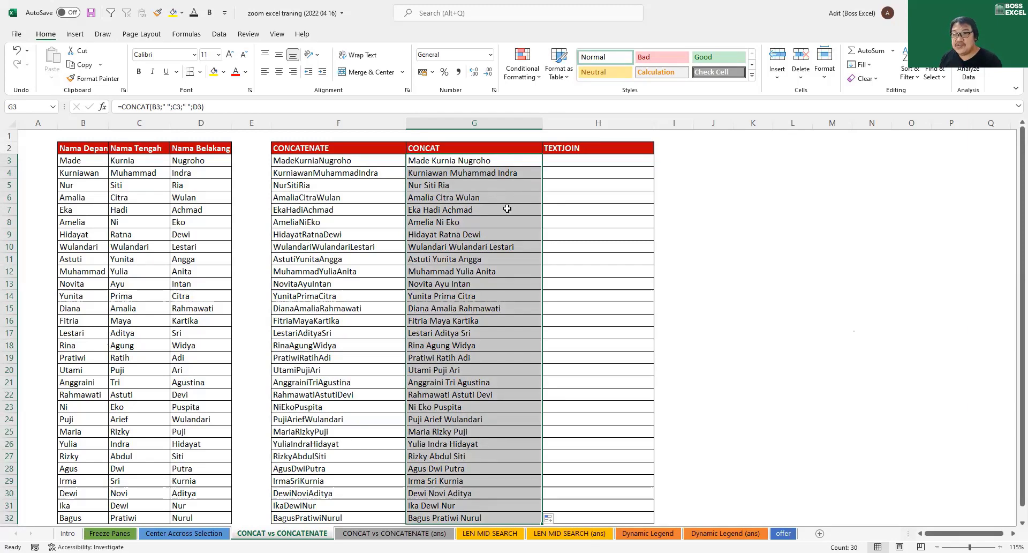
Join the first row's name parts in H3 with a space delimiter, ignoring empty cells, using =TEXTJOIN(" ";TRUE;B3:D3)
{"action": "left_click", "coordinate": [570, 161]}
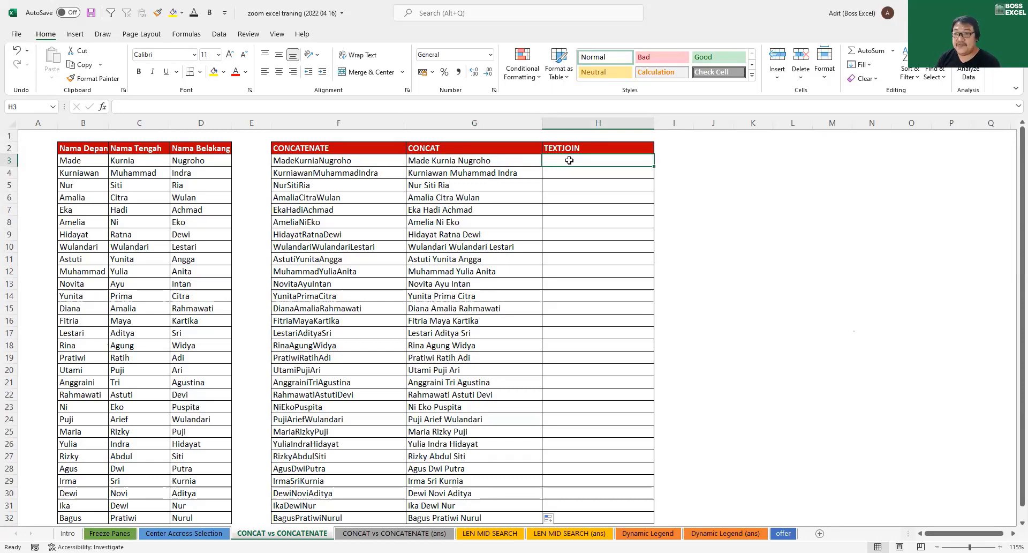
{"action": "type", "text": "="}
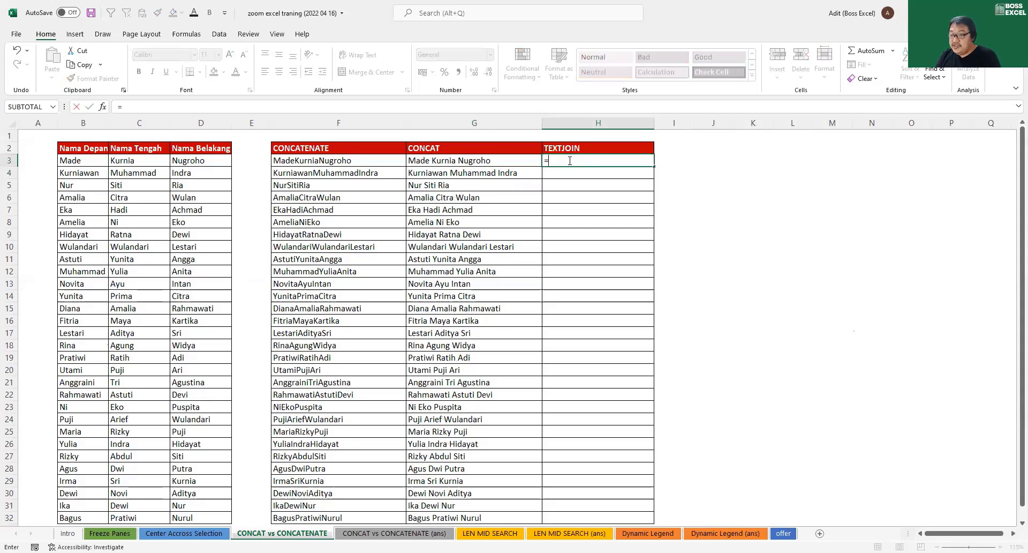
{"action": "type", "text": "tex"}
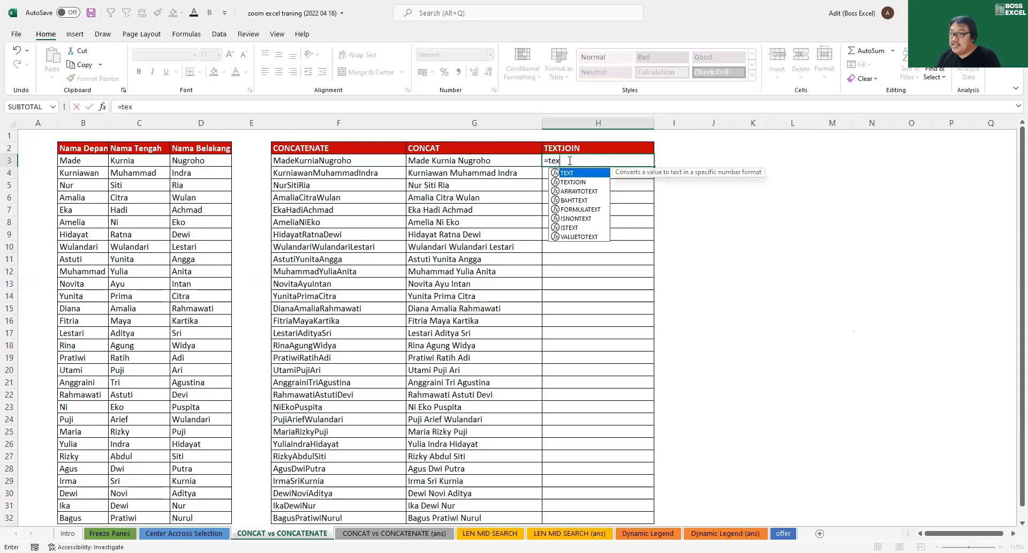
{"action": "key", "text": "Down"}
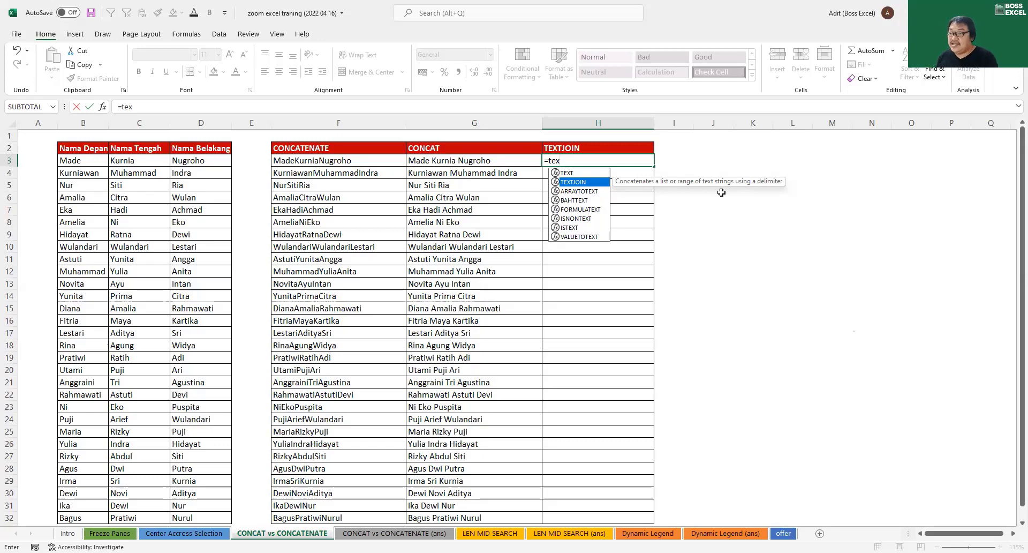
{"action": "double_click", "coordinate": [589, 182]}
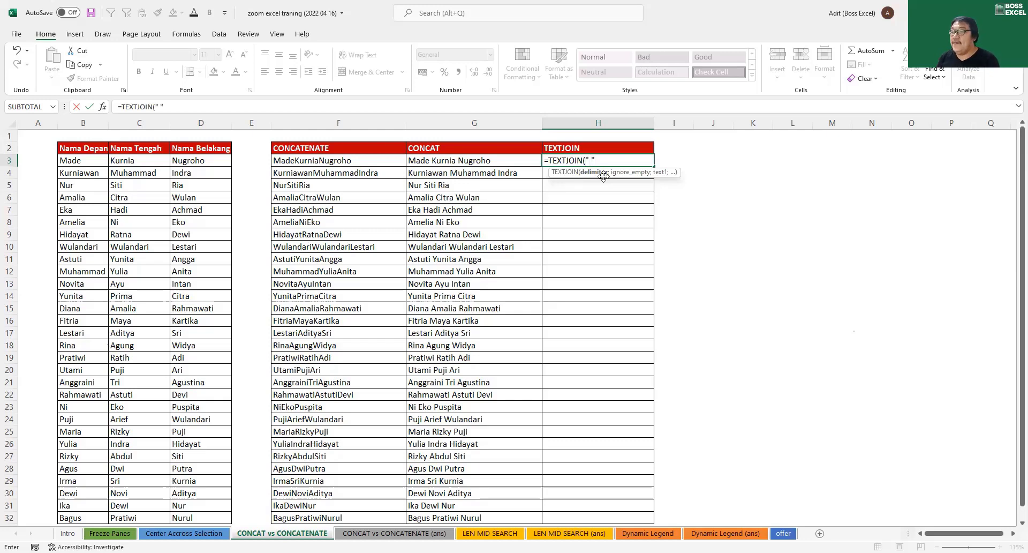
{"action": "type", "text": "\" \";"}
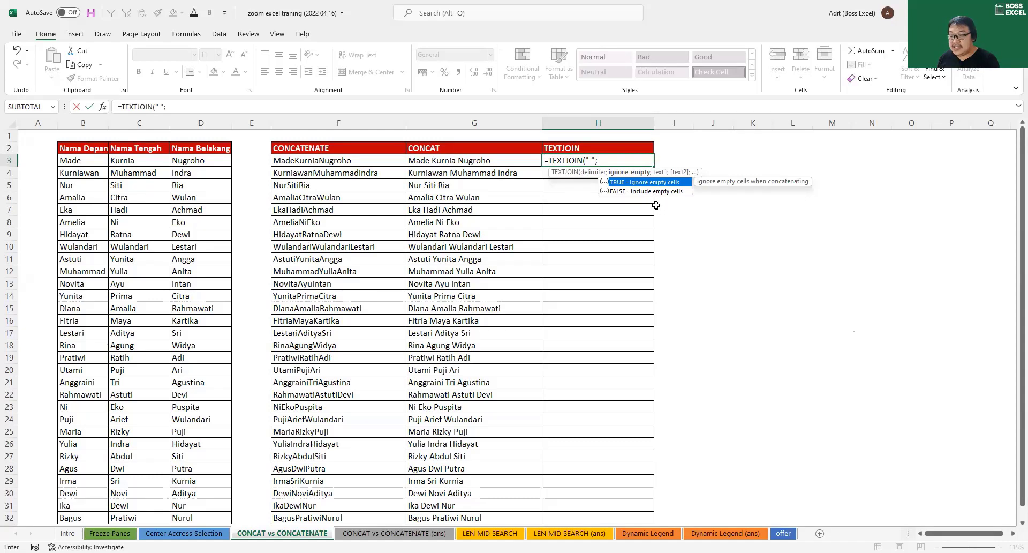
{"action": "key", "text": "Tab"}
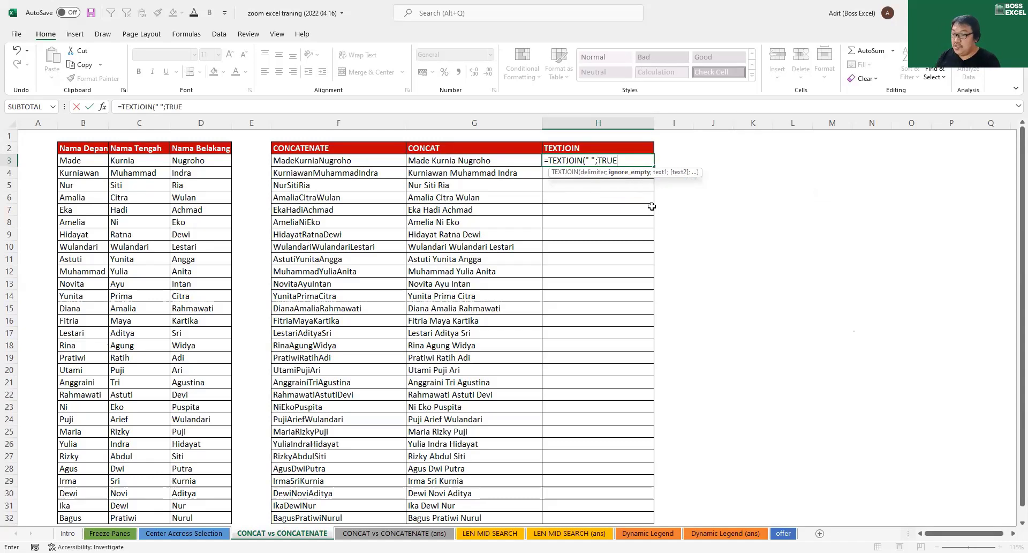
{"action": "type", "text": ";"}
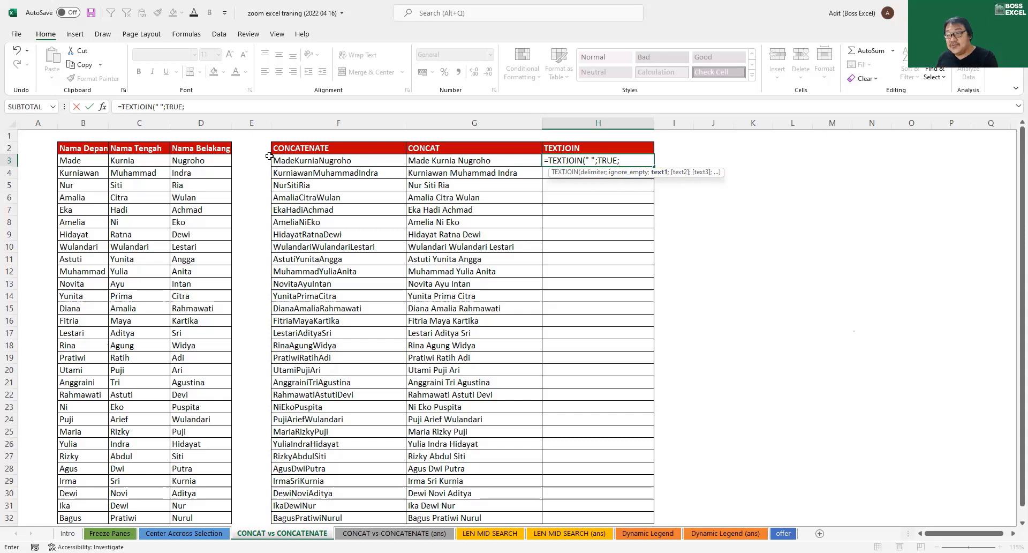
{"action": "left_click_drag", "start_coordinate": [81, 162], "coordinate": [178, 161]}
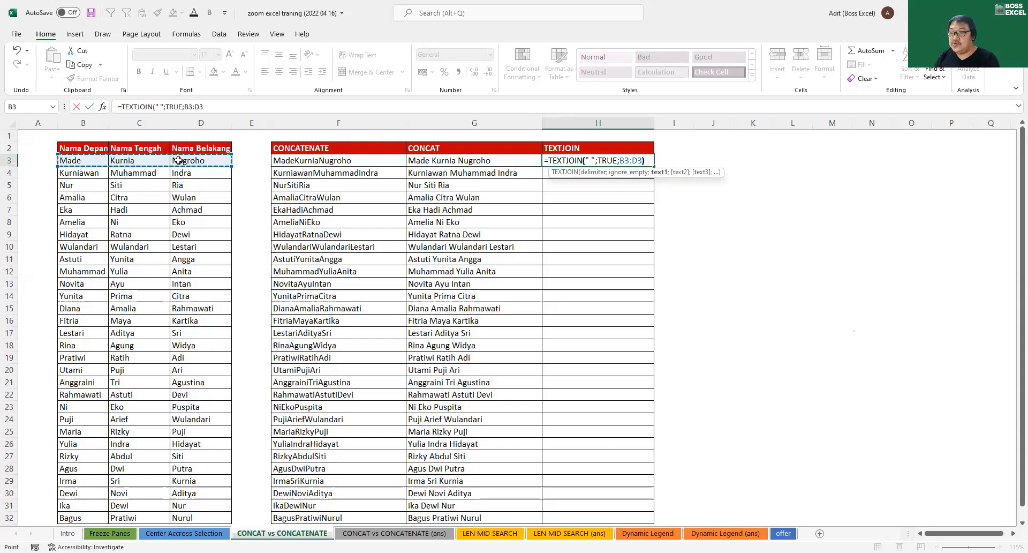
{"action": "type", "text": ")"}
{"action": "key", "text": "Return"}
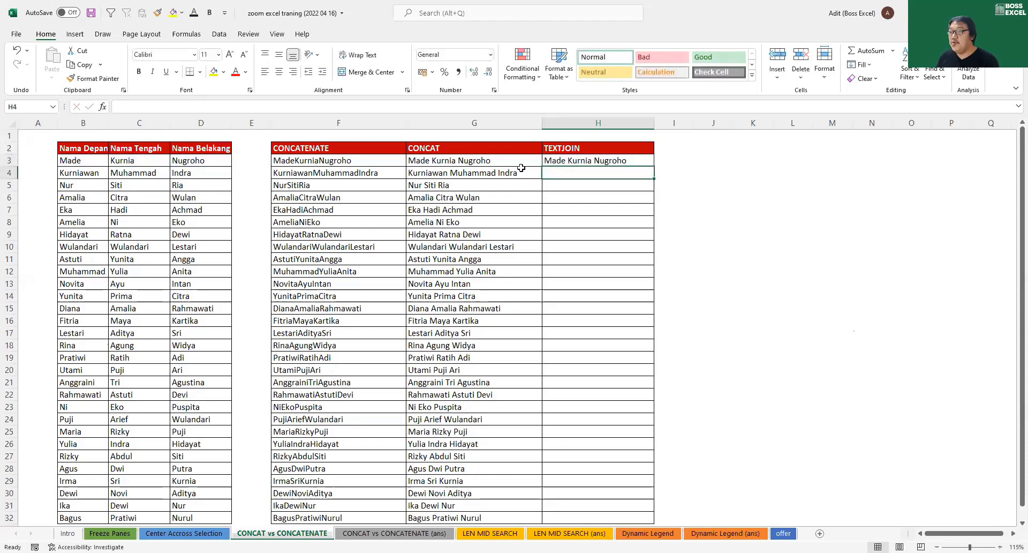
Review the TEXTJOIN formula in H3 and fill it down to H32
{"action": "left_click", "coordinate": [573, 161]}
{"action": "double_click", "coordinate": [568, 161]}
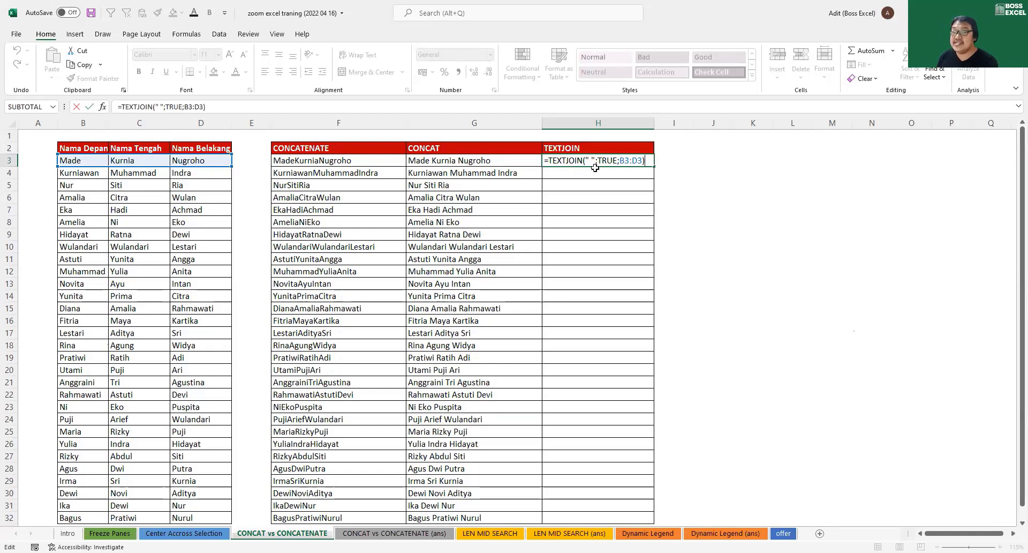
{"action": "key", "text": "ctrl+Return"}
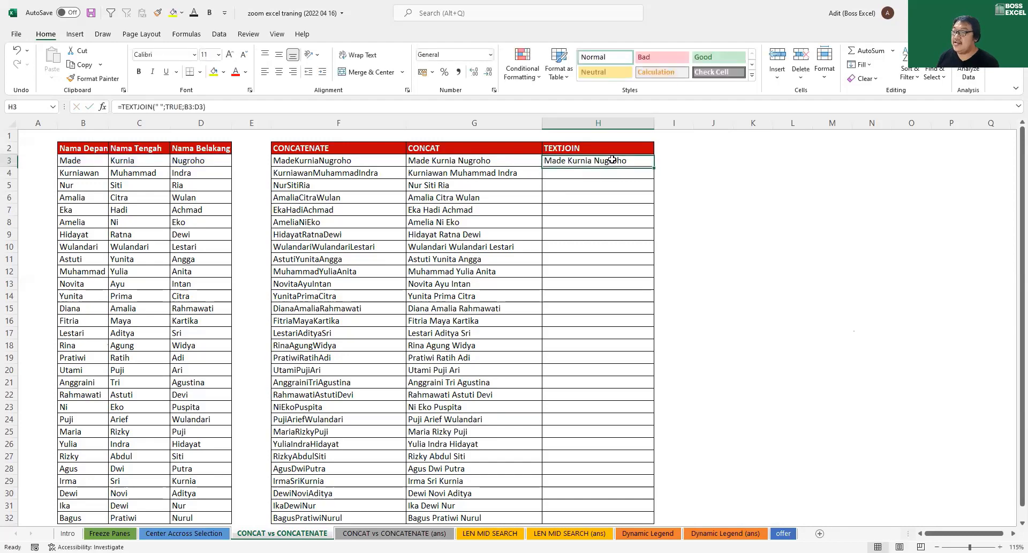
{"action": "double_click", "coordinate": [649, 167]}
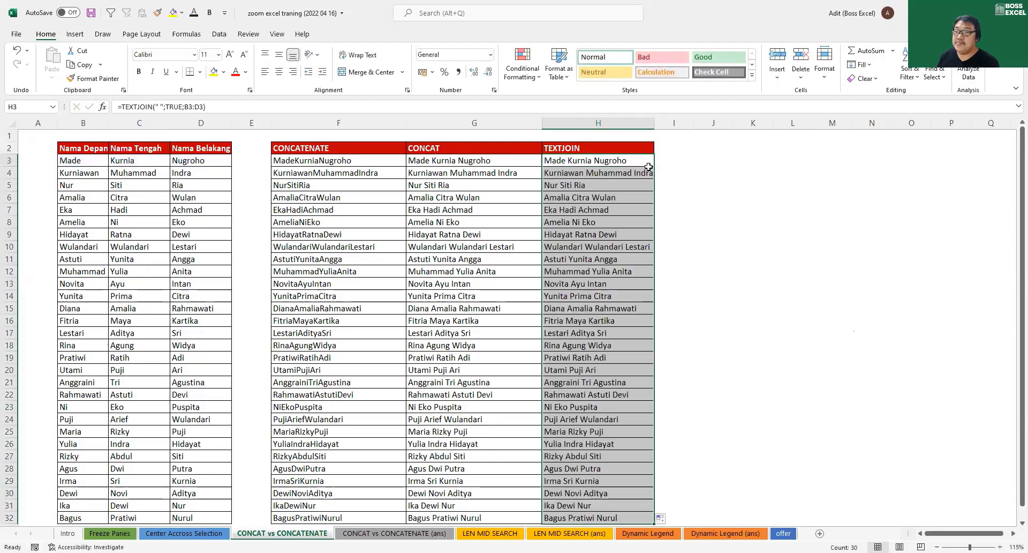
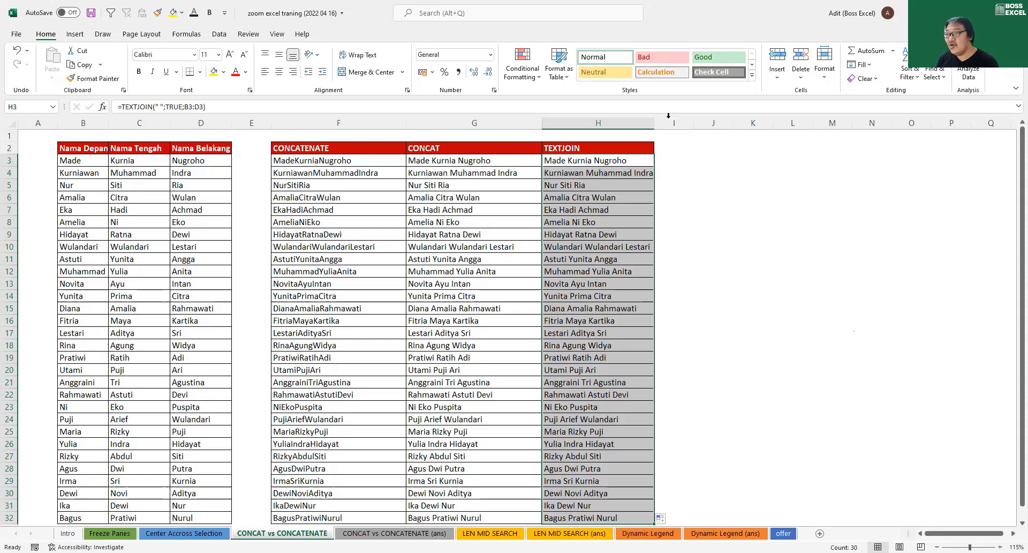
{"action": "key", "text": "alt+Tab"}
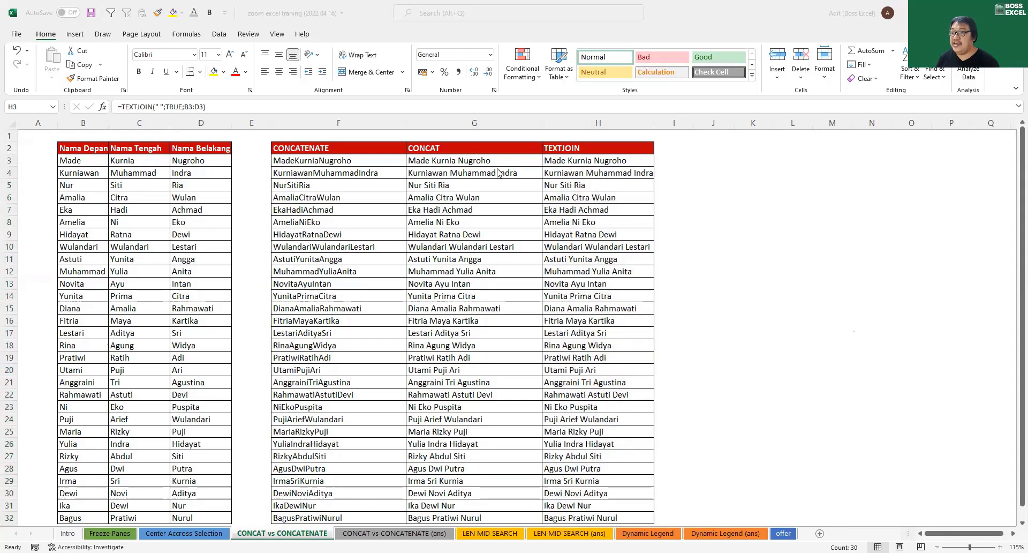
{"action": "key", "text": "alt+Tab"}
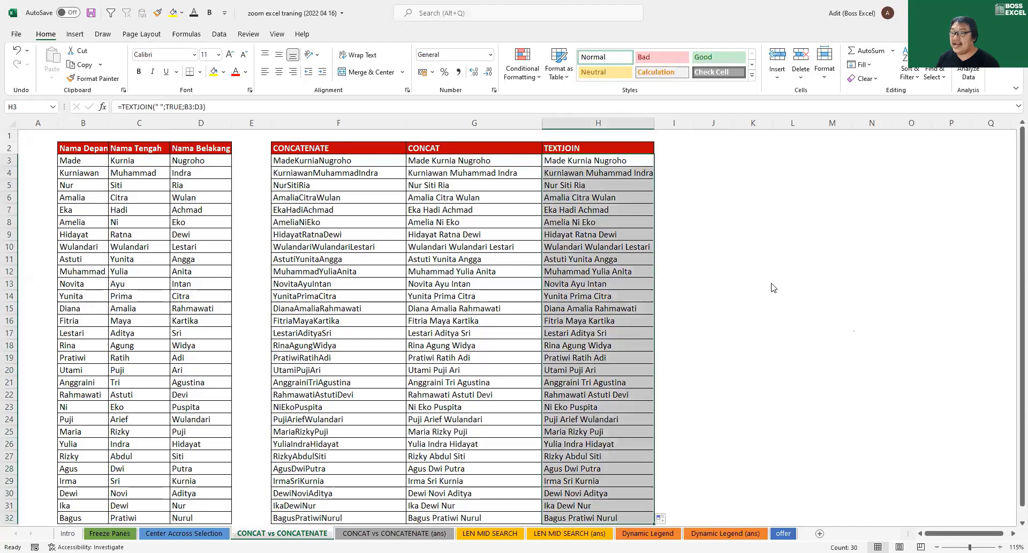
{"action": "key", "text": "alt+Tab"}
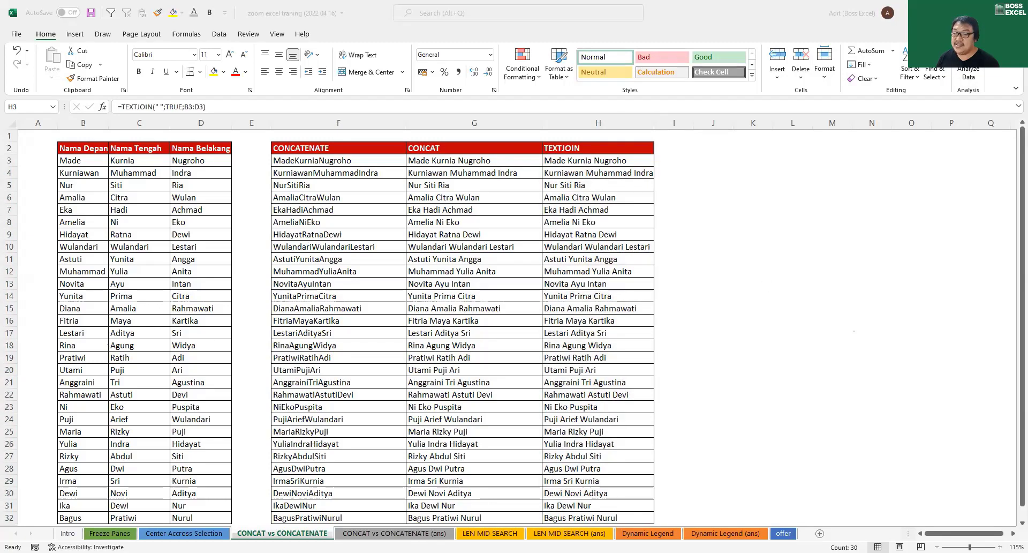
Open the LEN MID SEARCH sheet and examine the MID, LEN, SEARCH and SUBSTITUTE descriptions in B3:B6 and the sample text in B1
{"action": "left_click", "coordinate": [490, 533]}
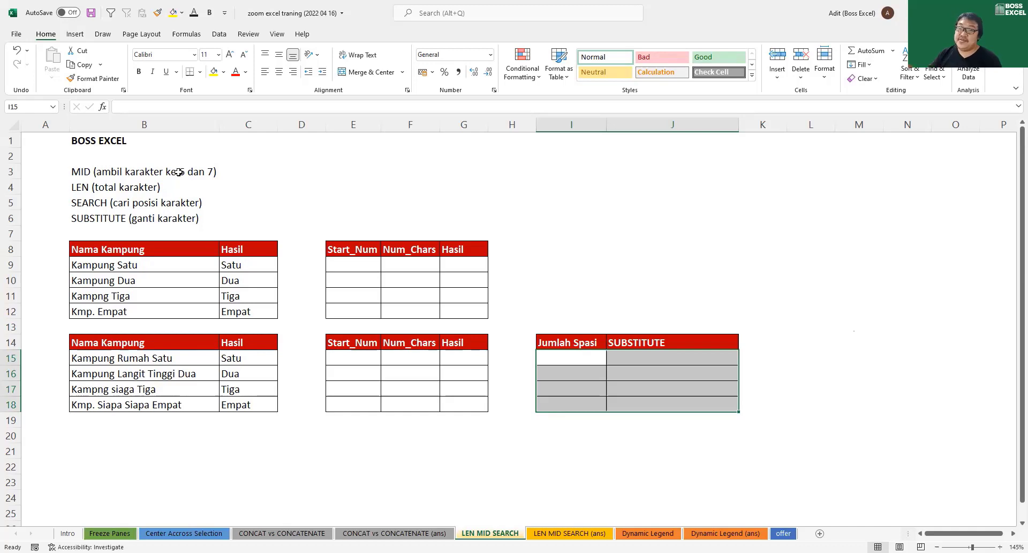
{"action": "left_click_drag", "start_coordinate": [106, 177], "coordinate": [107, 213]}
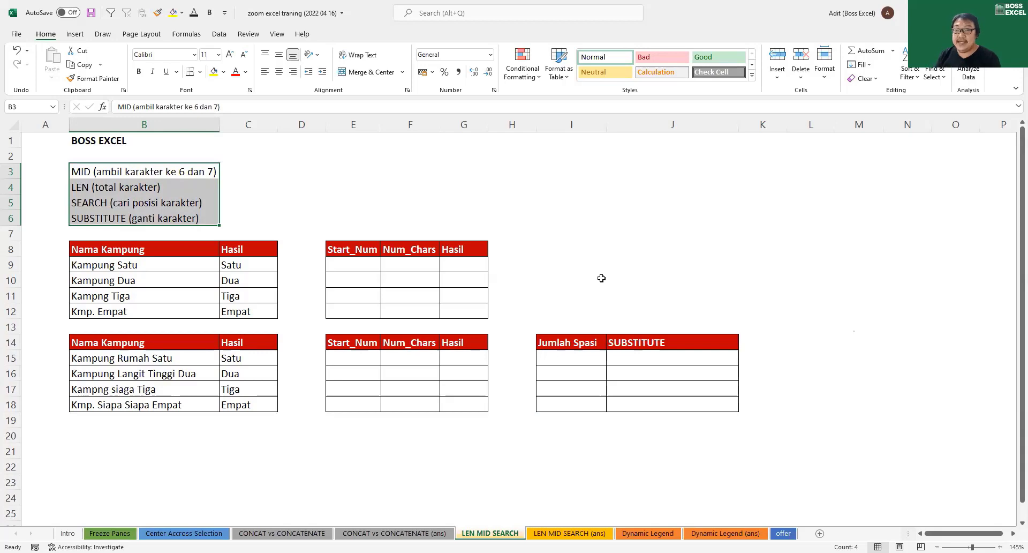
{"action": "left_click", "coordinate": [112, 175]}
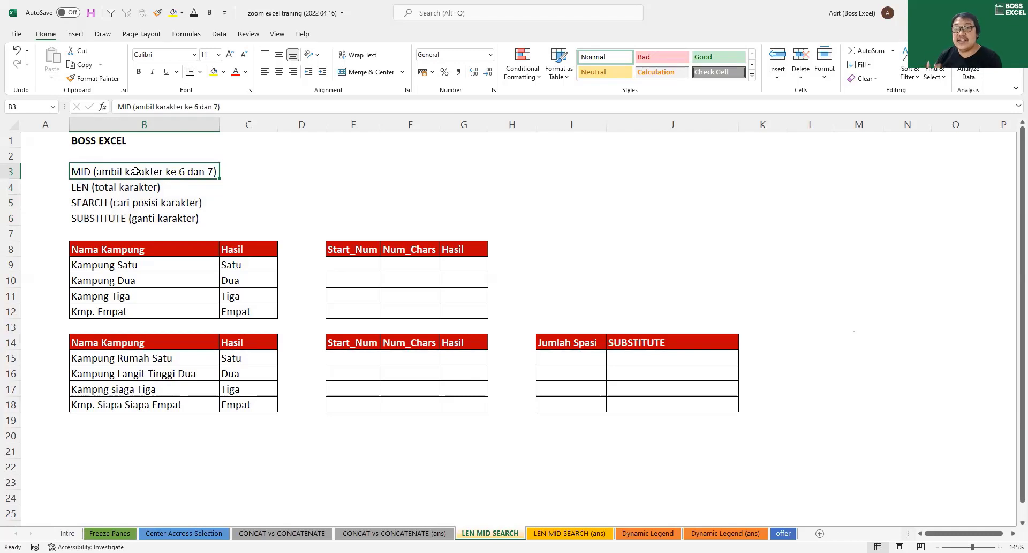
{"action": "left_click", "coordinate": [142, 137]}
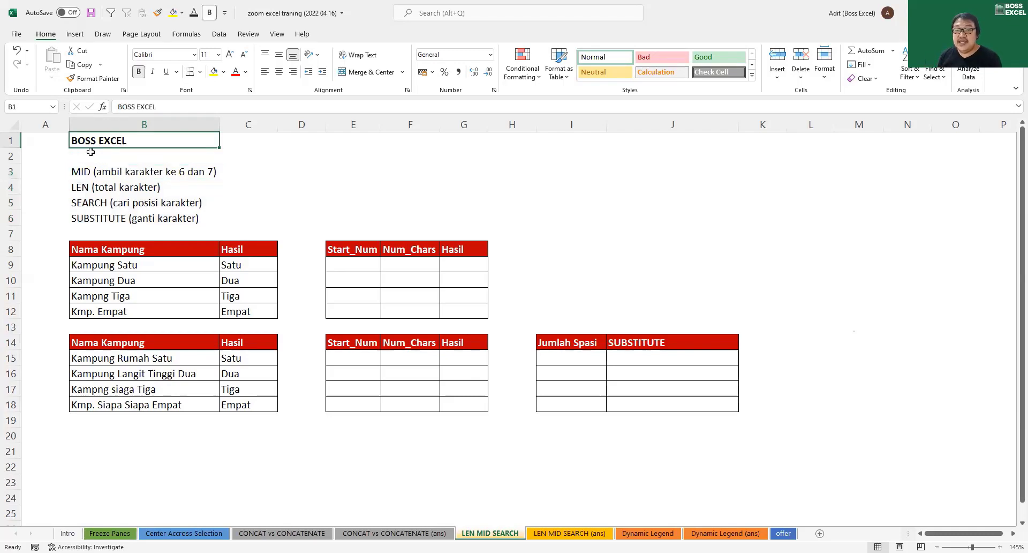
Extract the sixth and seventh characters of B1 in C3 with =MID(B1;6;2) and check the formula text beside it
{"action": "left_click", "coordinate": [266, 178]}
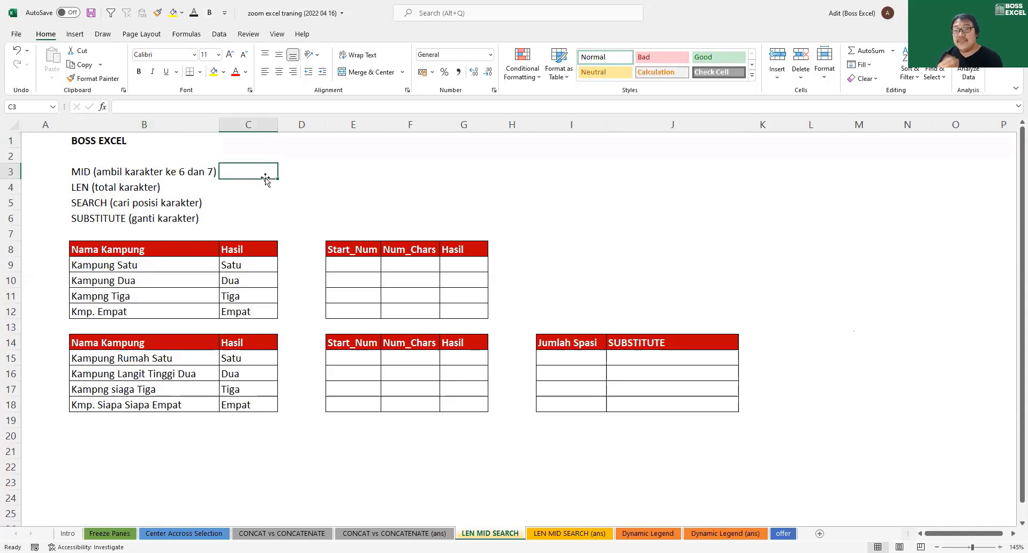
{"action": "type", "text": "="}
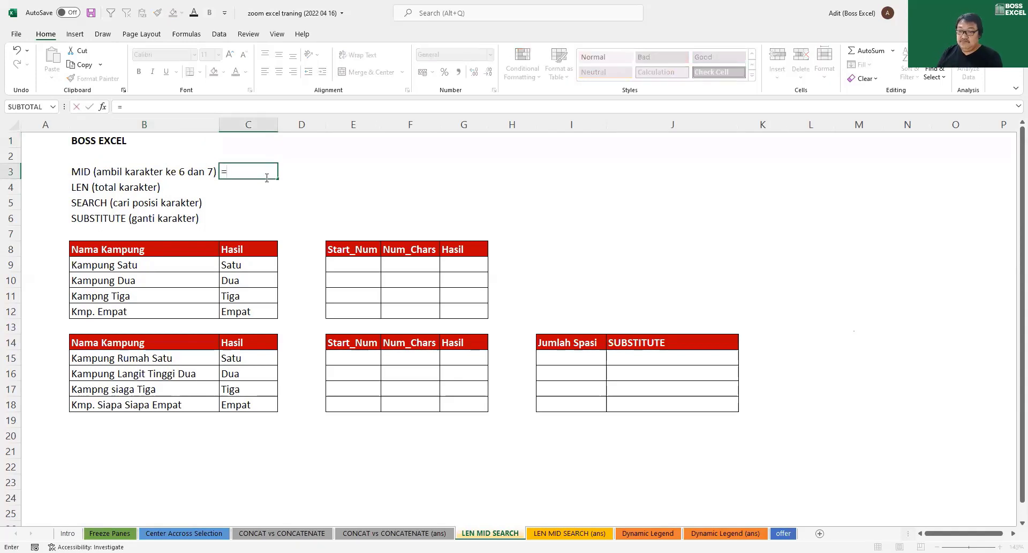
{"action": "type", "text": "mid"}
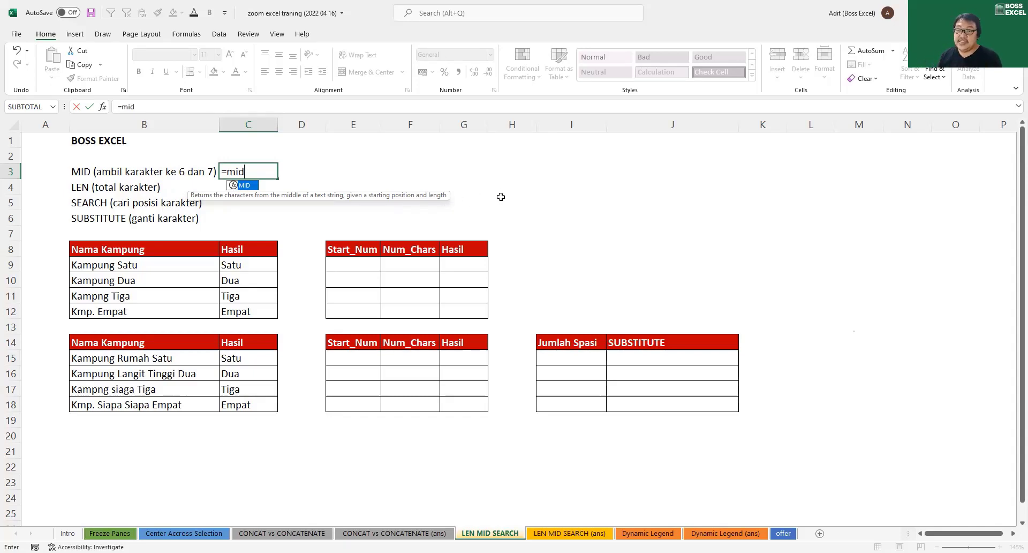
{"action": "key", "text": "Tab"}
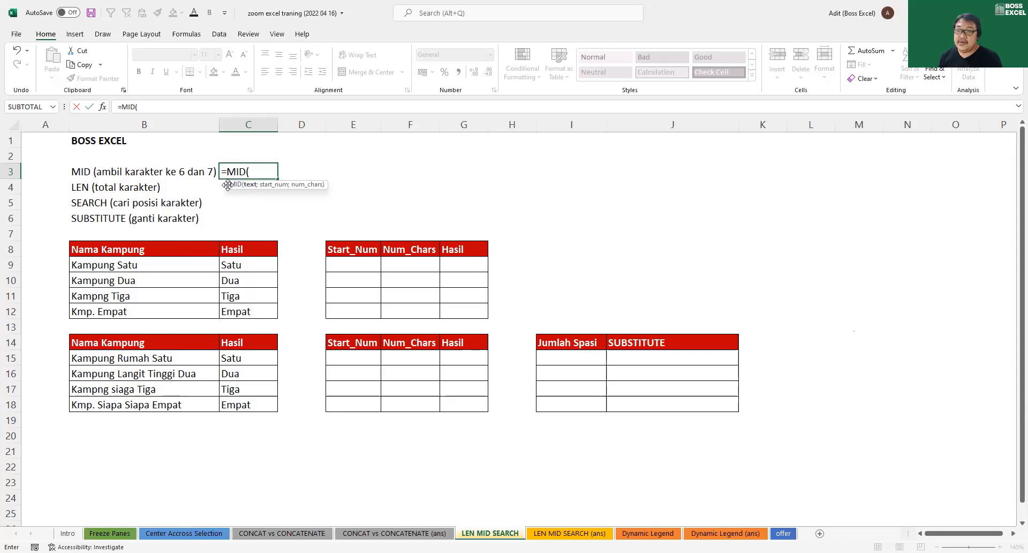
{"action": "left_click_drag", "start_coordinate": [228, 185], "coordinate": [208, 188]}
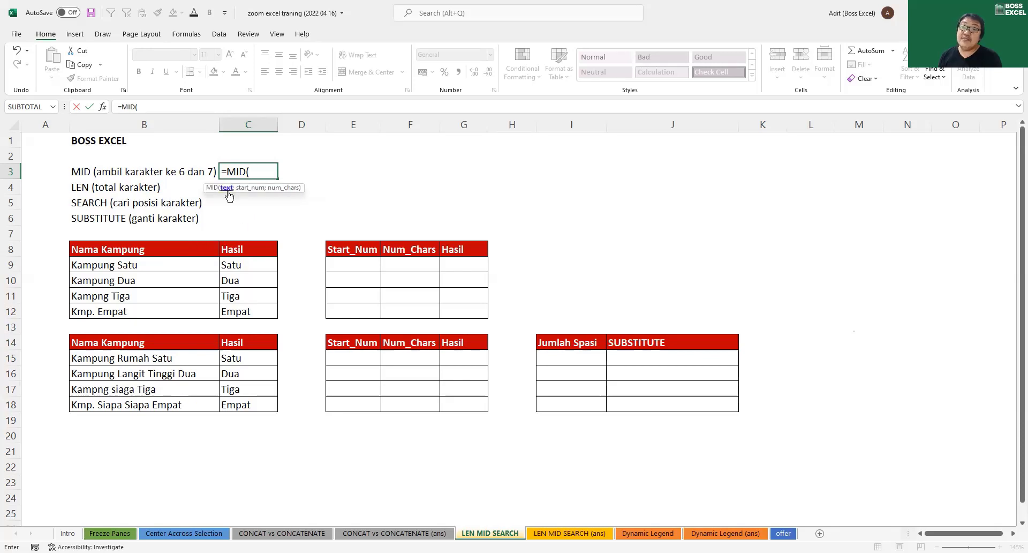
{"action": "left_click", "coordinate": [137, 140]}
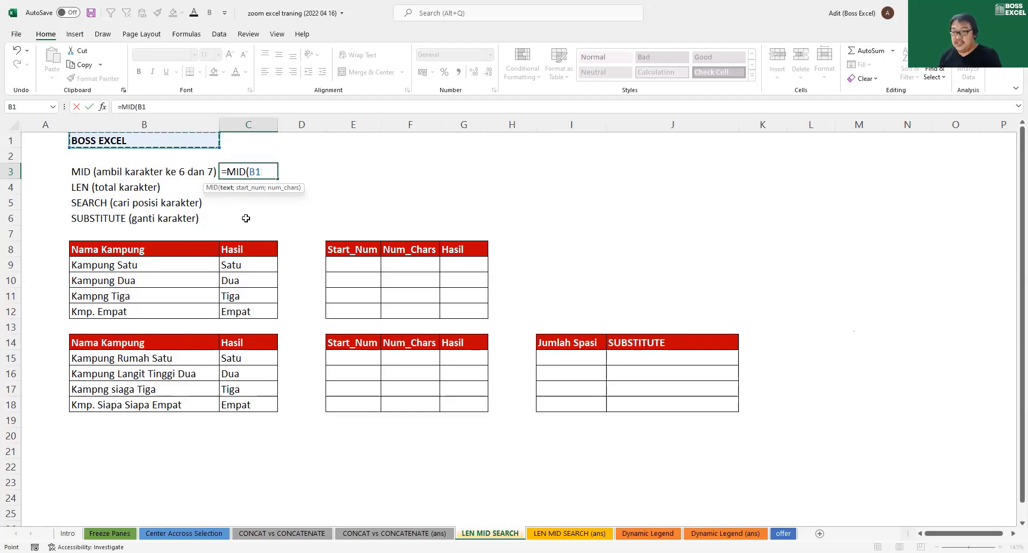
{"action": "type", "text": ";6"}
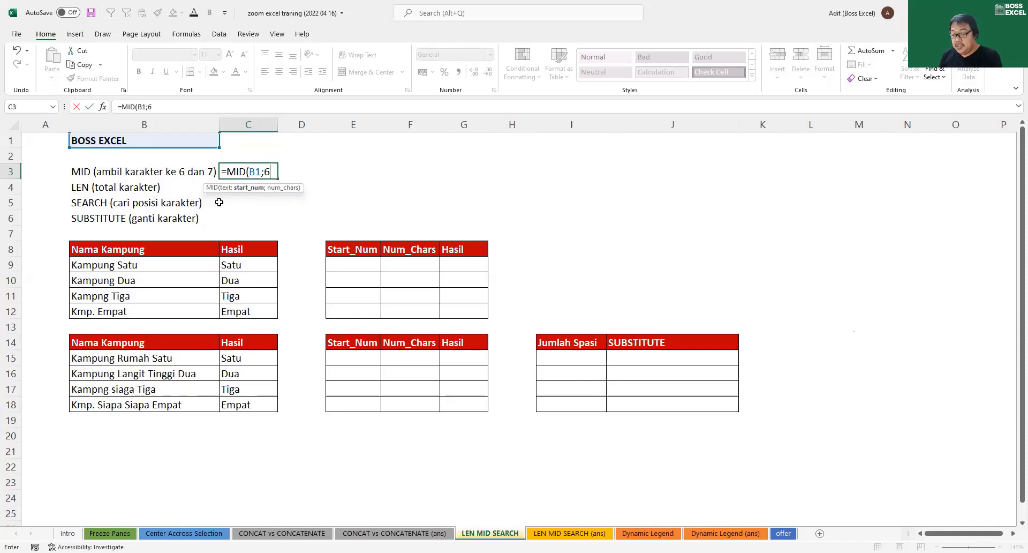
{"action": "type", "text": ";"}
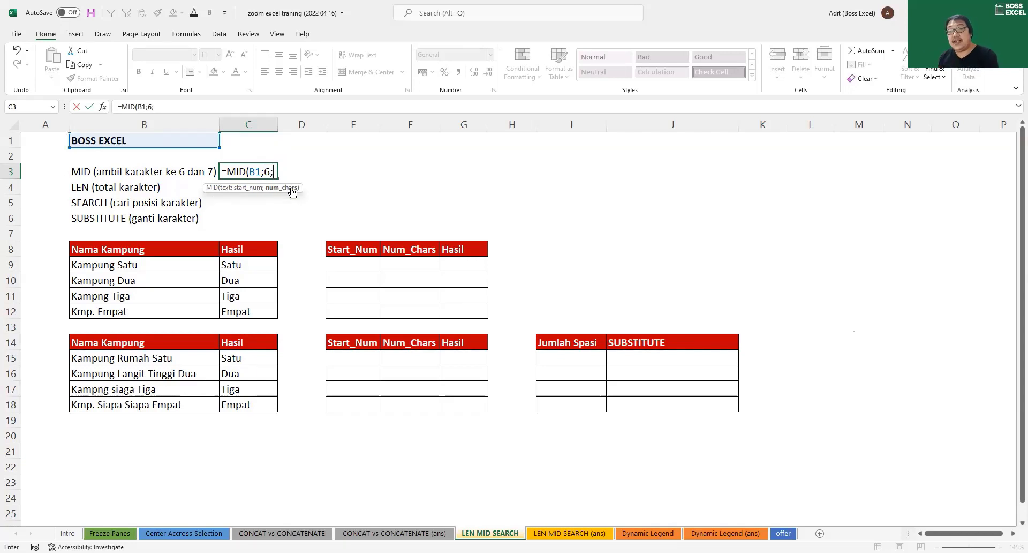
{"action": "type", "text": "2"}
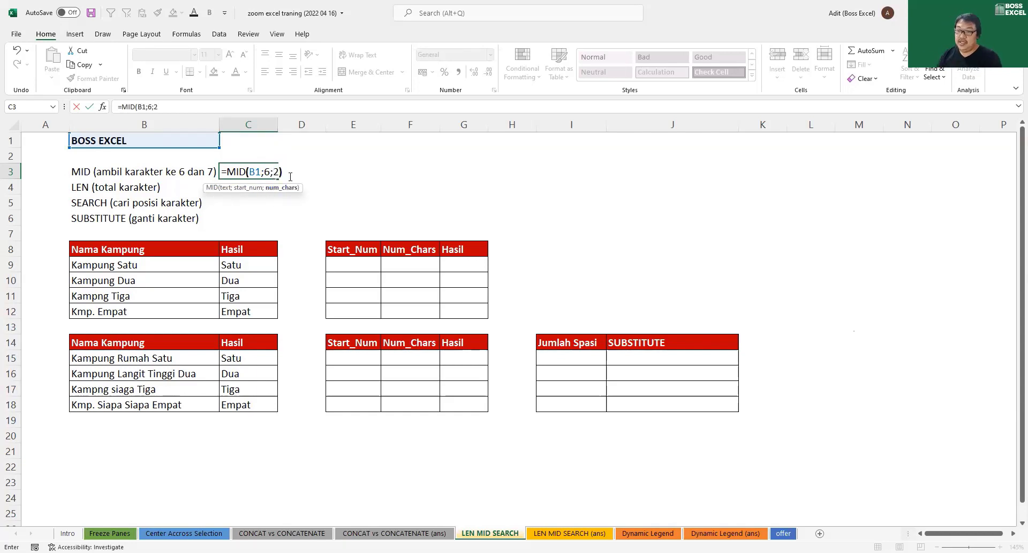
{"action": "type", "text": ")"}
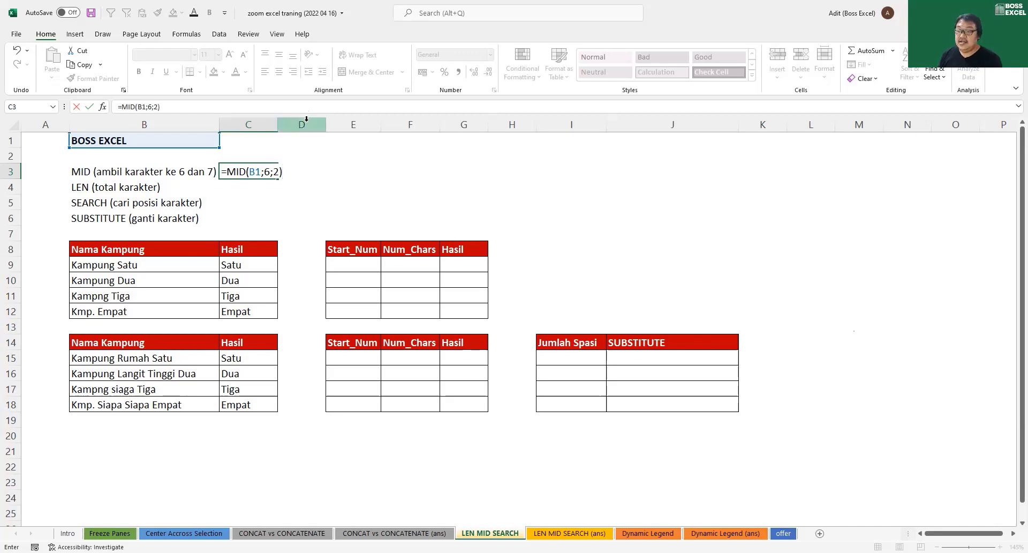
{"action": "left_click", "coordinate": [245, 172]}
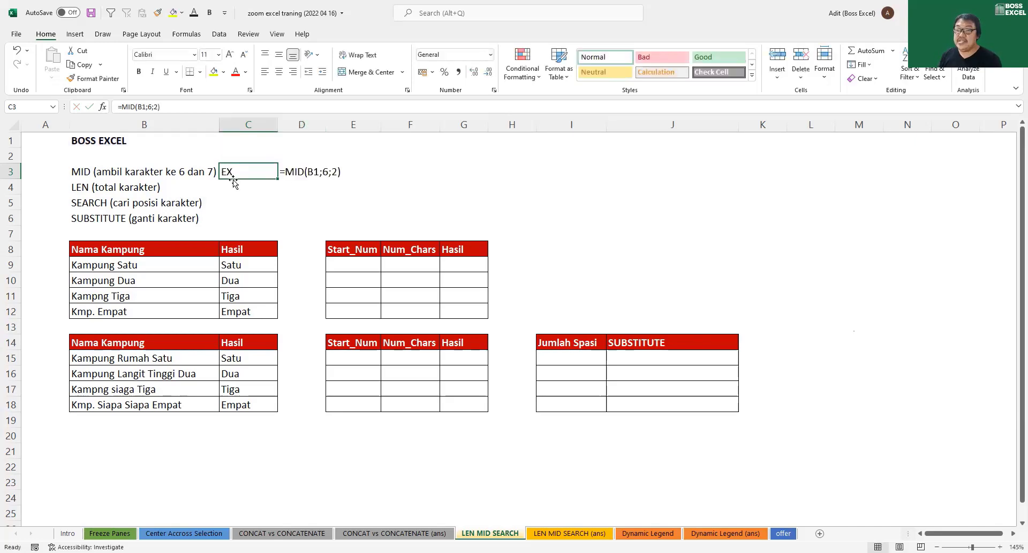
{"action": "left_click", "coordinate": [311, 173]}
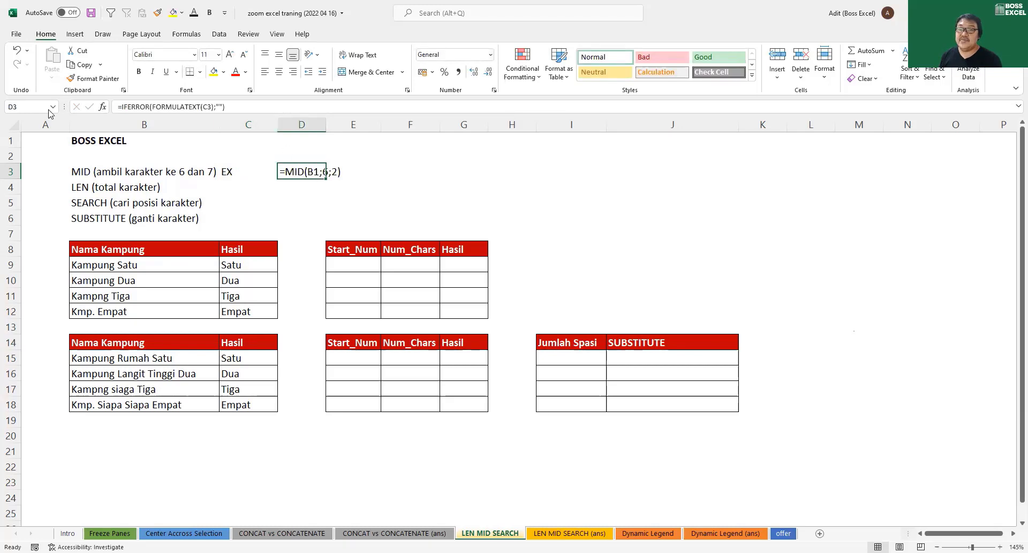
Handwrite "Boss Excel" in red ink in the empty area above the Start_Num table and number its characters 1 to 10 underneath
{"action": "left_click", "coordinate": [102, 34]}
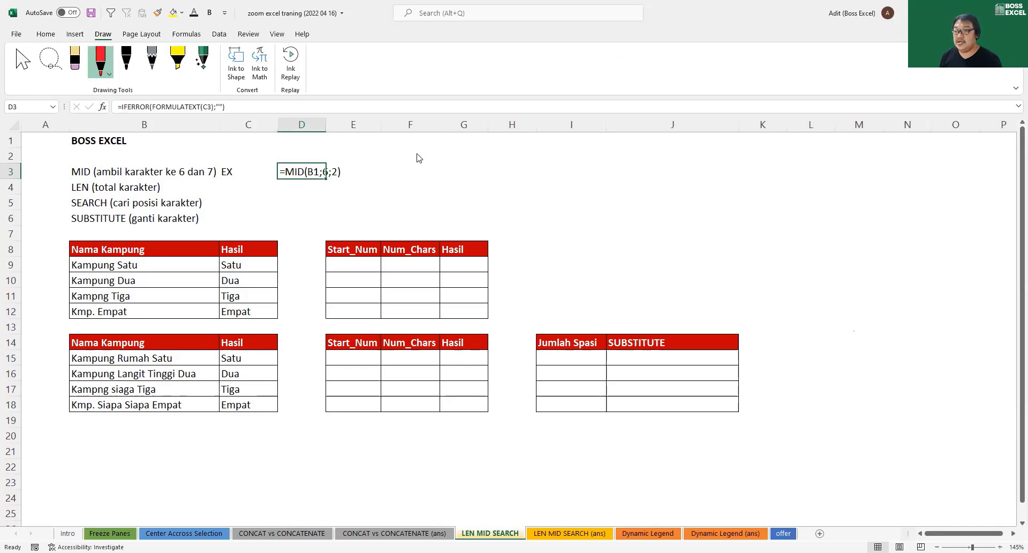
{"action": "mouse_move", "coordinate": [417, 143]}
{"action": "left_mouse_down"}
{"action": "mouse_move", "coordinate": [420, 188]}
{"action": "mouse_move", "coordinate": [435, 164]}
{"action": "mouse_move", "coordinate": [419, 187]}
{"action": "mouse_move", "coordinate": [452, 174]}
{"action": "left_mouse_up"}
{"action": "mouse_move", "coordinate": [467, 167]}
{"action": "left_mouse_down"}
{"action": "mouse_move", "coordinate": [455, 195]}
{"action": "mouse_move", "coordinate": [481, 185]}
{"action": "mouse_move", "coordinate": [476, 196]}
{"action": "left_mouse_up"}
{"action": "mouse_move", "coordinate": [503, 158]}
{"action": "left_mouse_down"}
{"action": "mouse_move", "coordinate": [525, 189]}
{"action": "mouse_move", "coordinate": [533, 160]}
{"action": "mouse_move", "coordinate": [547, 186]}
{"action": "mouse_move", "coordinate": [528, 187]}
{"action": "mouse_move", "coordinate": [574, 183]}
{"action": "mouse_move", "coordinate": [582, 199]}
{"action": "left_mouse_up"}
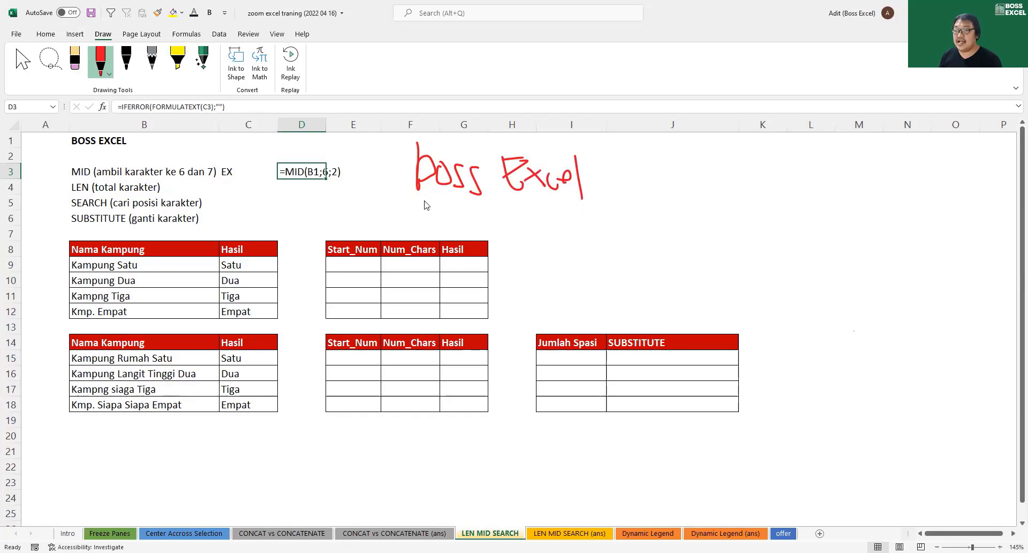
{"action": "left_click_drag", "start_coordinate": [428, 205], "coordinate": [478, 210]}
{"action": "mouse_move", "coordinate": [476, 204]}
{"action": "left_mouse_down"}
{"action": "mouse_move", "coordinate": [475, 216]}
{"action": "mouse_move", "coordinate": [488, 205]}
{"action": "mouse_move", "coordinate": [513, 218]}
{"action": "mouse_move", "coordinate": [534, 202]}
{"action": "mouse_move", "coordinate": [530, 220]}
{"action": "mouse_move", "coordinate": [554, 205]}
{"action": "mouse_move", "coordinate": [567, 221]}
{"action": "mouse_move", "coordinate": [581, 219]}
{"action": "left_mouse_up"}
{"action": "left_click", "coordinate": [574, 213]}
{"action": "left_click_drag", "start_coordinate": [585, 206], "coordinate": [584, 207]}
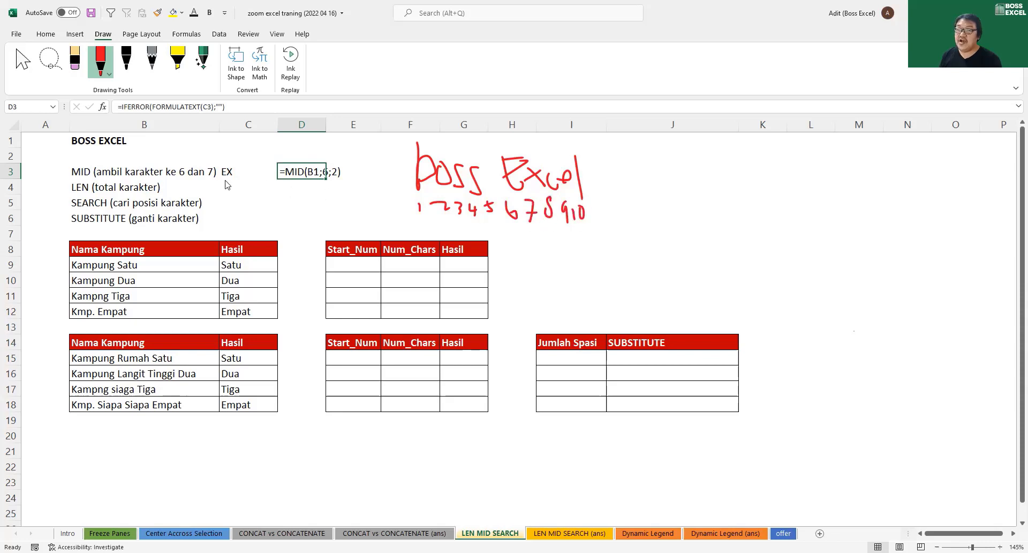
Underline the handwritten numbers 6 and 7, box the letters "Ex" in red ink, and return to cell C3
{"action": "mouse_move", "coordinate": [503, 226]}
{"action": "left_mouse_down"}
{"action": "mouse_move", "coordinate": [527, 234]}
{"action": "mouse_move", "coordinate": [509, 240]}
{"action": "left_mouse_up"}
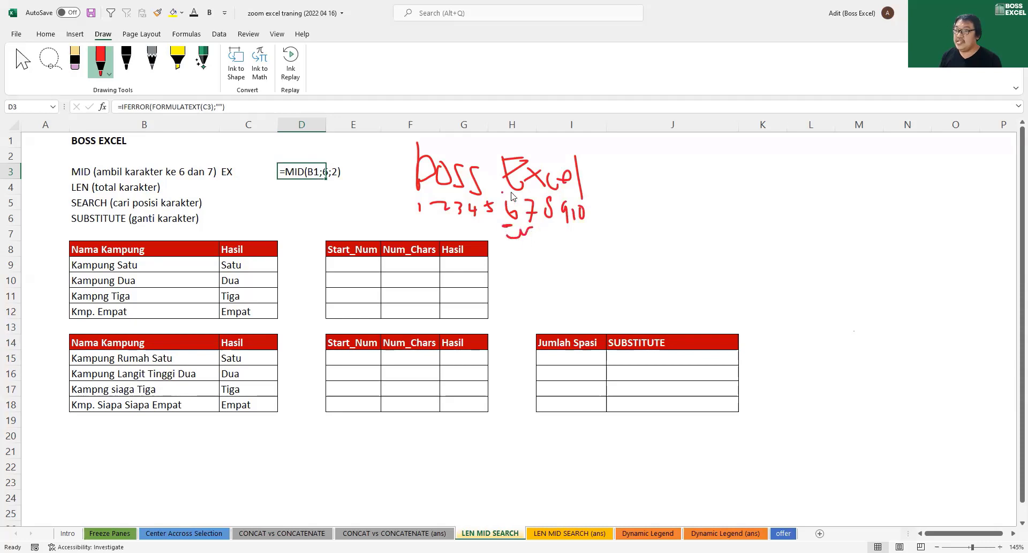
{"action": "mouse_move", "coordinate": [502, 191]}
{"action": "left_mouse_down"}
{"action": "mouse_move", "coordinate": [545, 192]}
{"action": "mouse_move", "coordinate": [545, 148]}
{"action": "mouse_move", "coordinate": [506, 145]}
{"action": "mouse_move", "coordinate": [498, 196]}
{"action": "left_mouse_up"}
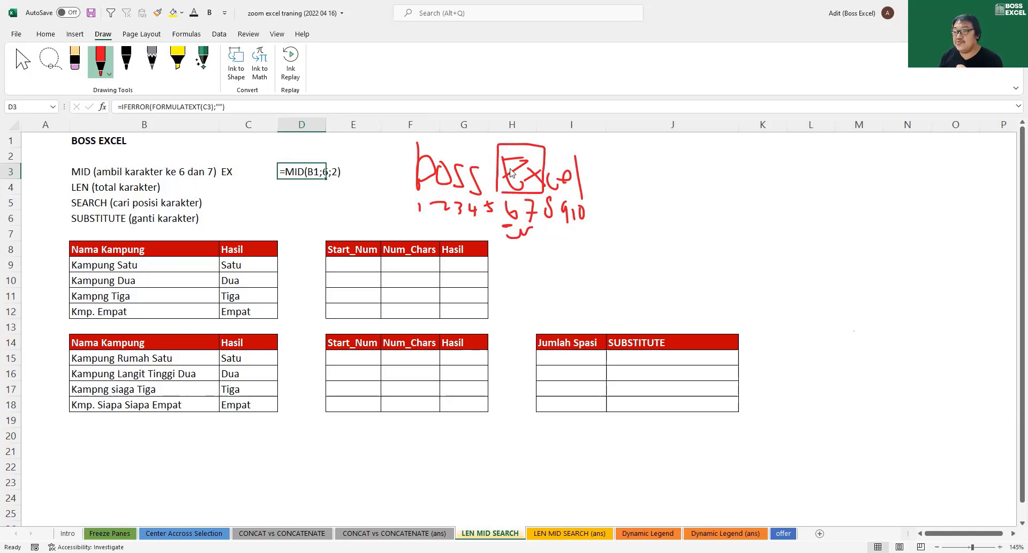
{"action": "key", "text": "Escape"}
{"action": "left_click", "coordinate": [239, 179]}
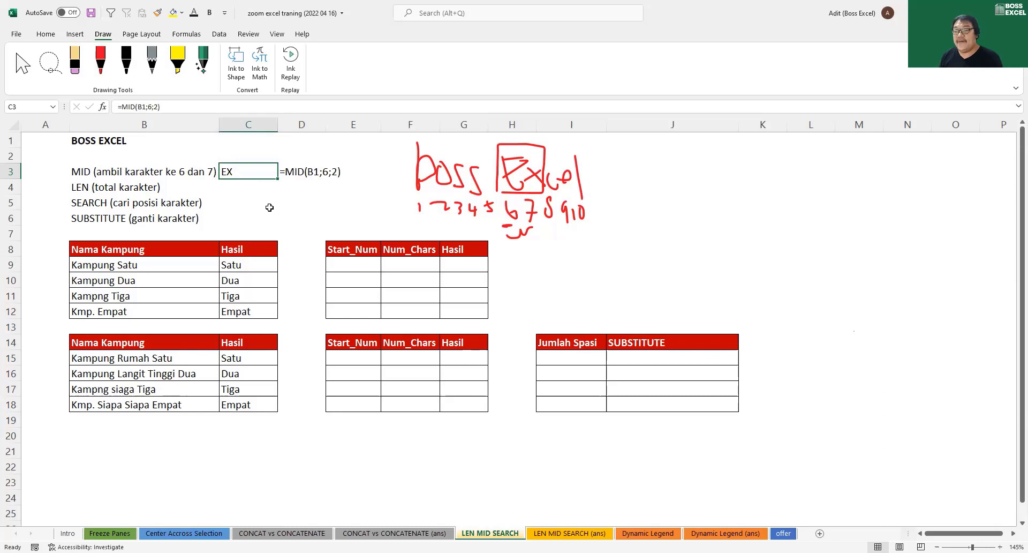
Count the characters of B1 in C4 with =LEN(B1)
{"action": "left_click", "coordinate": [233, 186]}
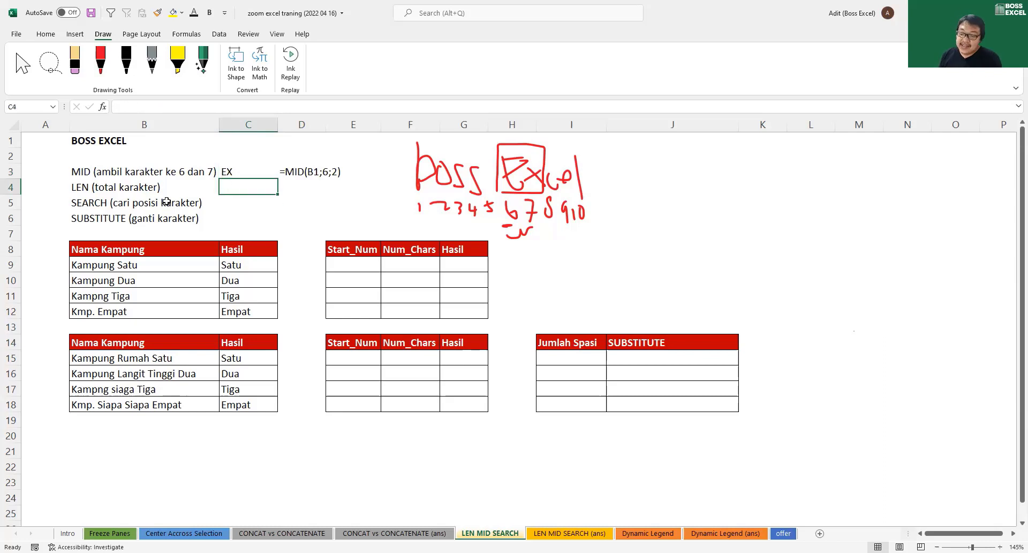
{"action": "type", "text": "="}
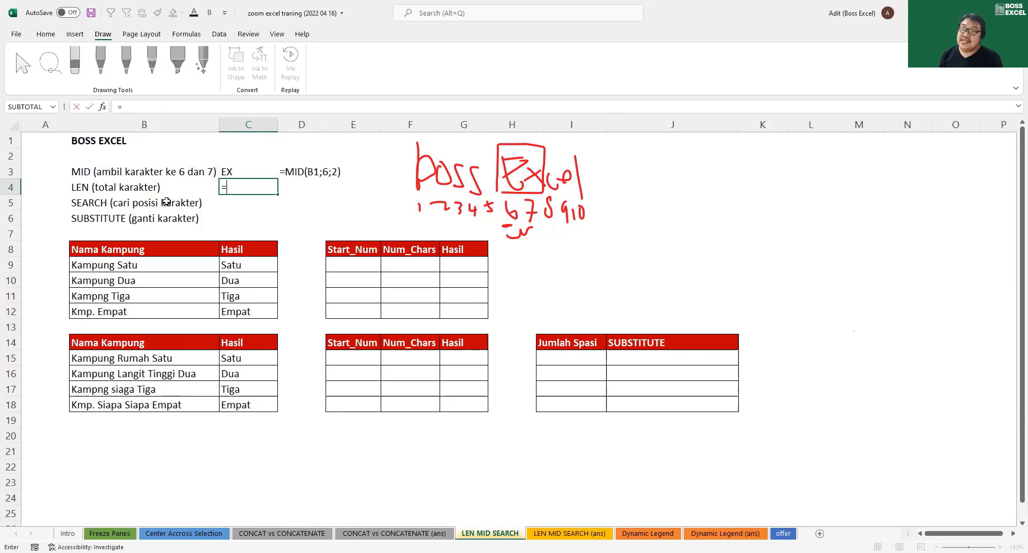
{"action": "type", "text": "len"}
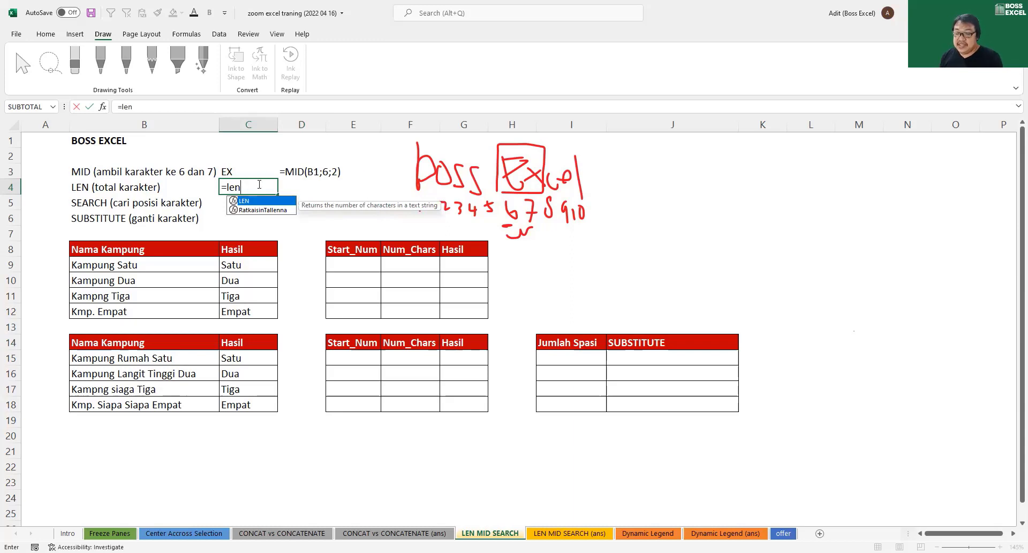
{"action": "key", "text": "Tab"}
{"action": "left_click", "coordinate": [114, 142]}
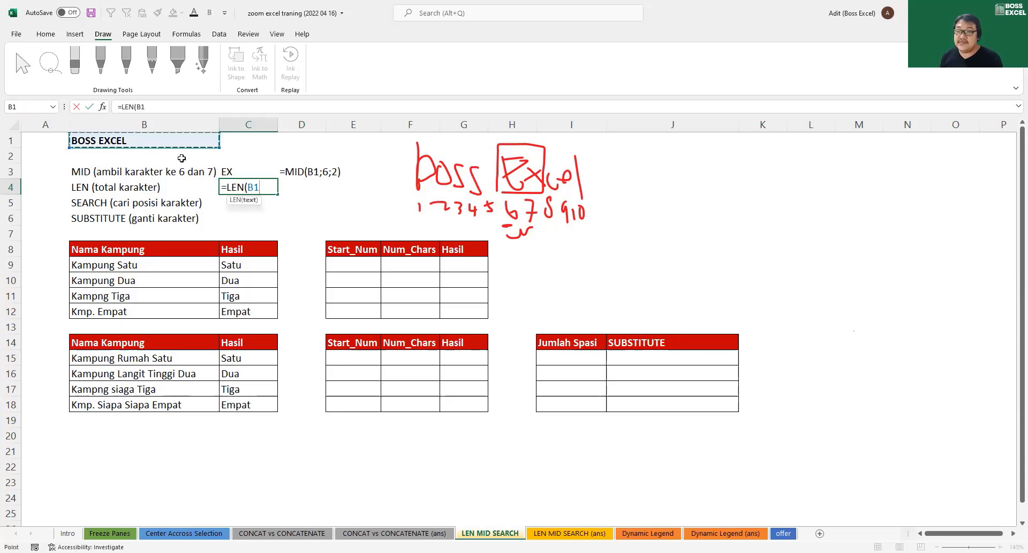
{"action": "type", "text": ")"}
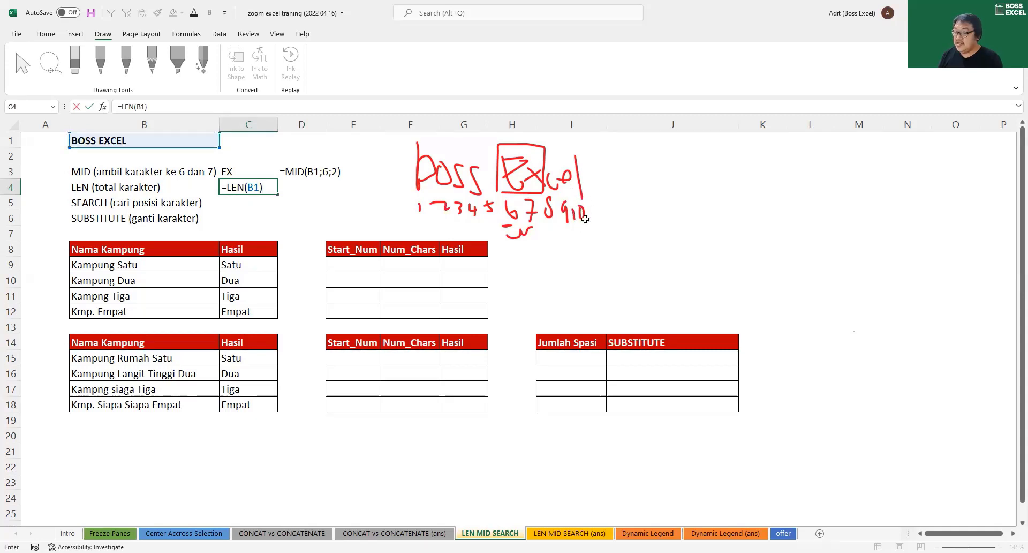
{"action": "key", "text": "Return"}
{"action": "key", "text": "Up"}
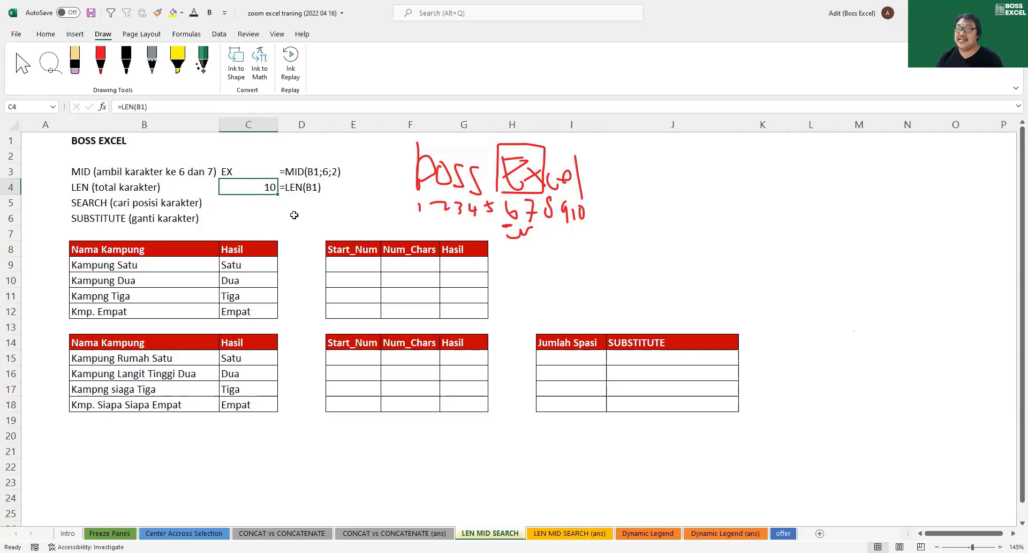
Find the position of the space in B1 from the first character in C5 with =SEARCH(" ";B1;1)
{"action": "left_click", "coordinate": [86, 200]}
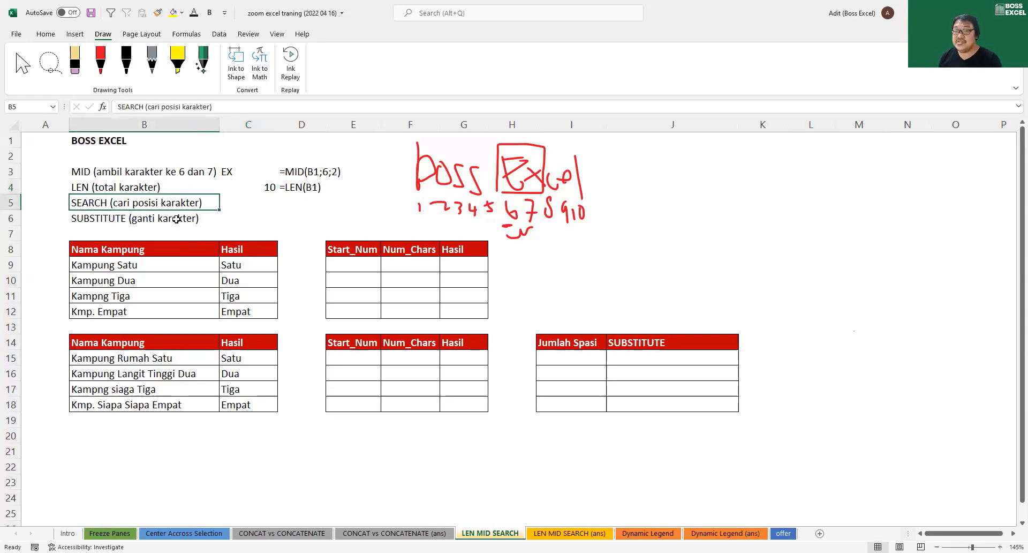
{"action": "left_click", "coordinate": [268, 203]}
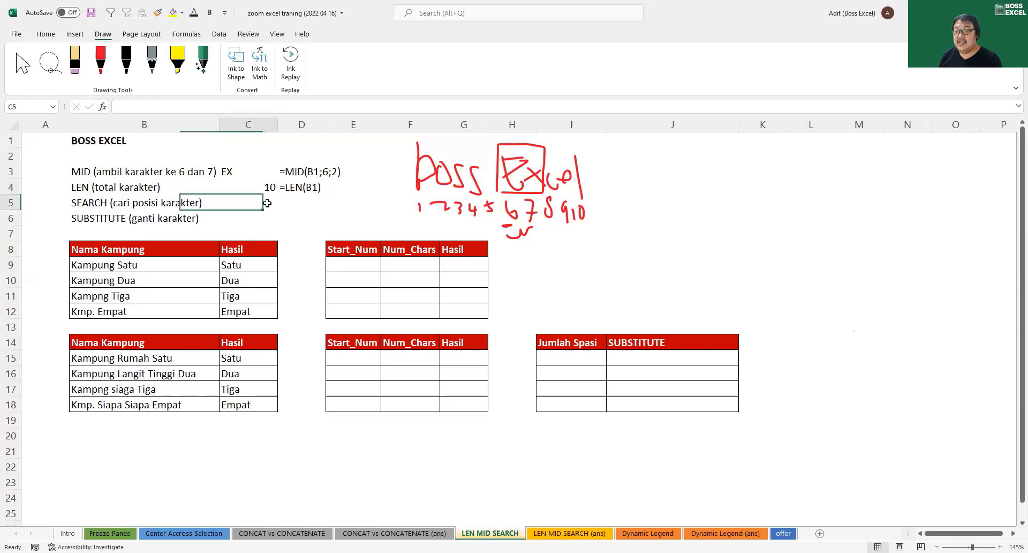
{"action": "type", "text": "="}
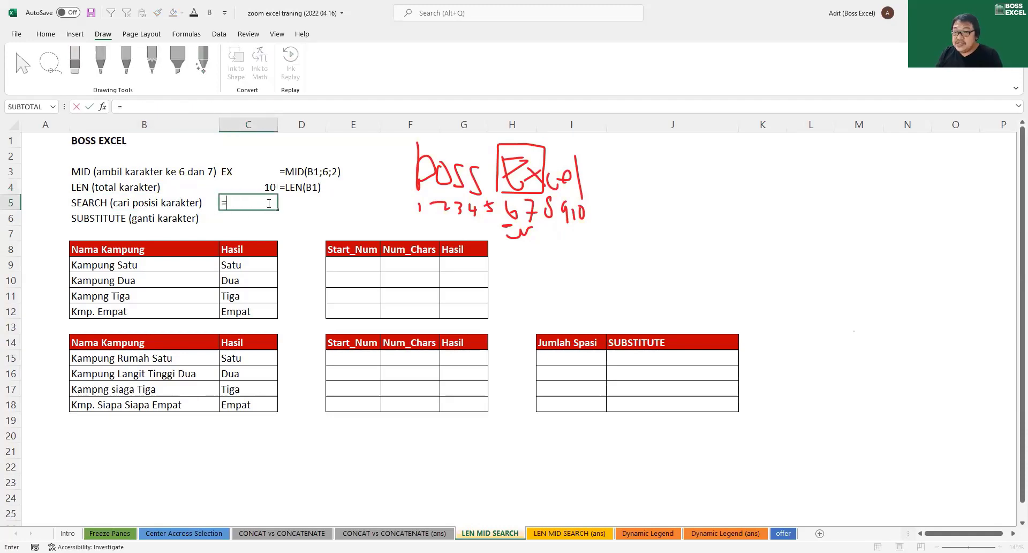
{"action": "type", "text": "SEARCH("}
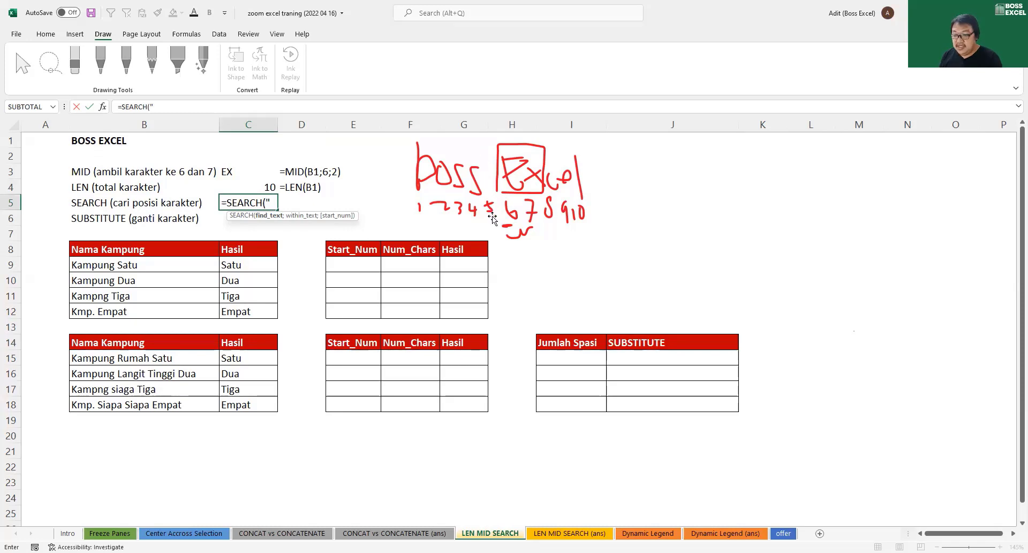
{"action": "type", "text": "\""}
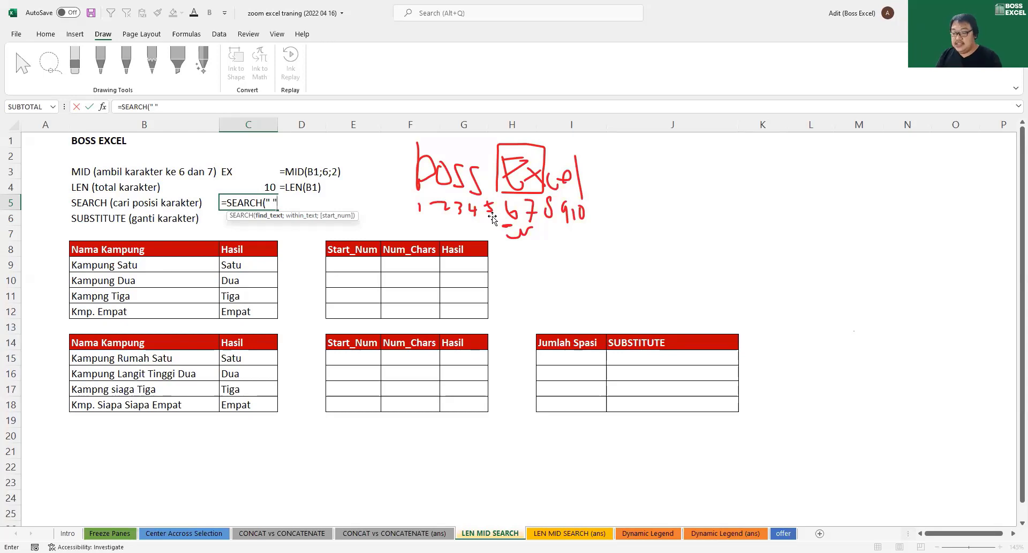
{"action": "type", "text": ";"}
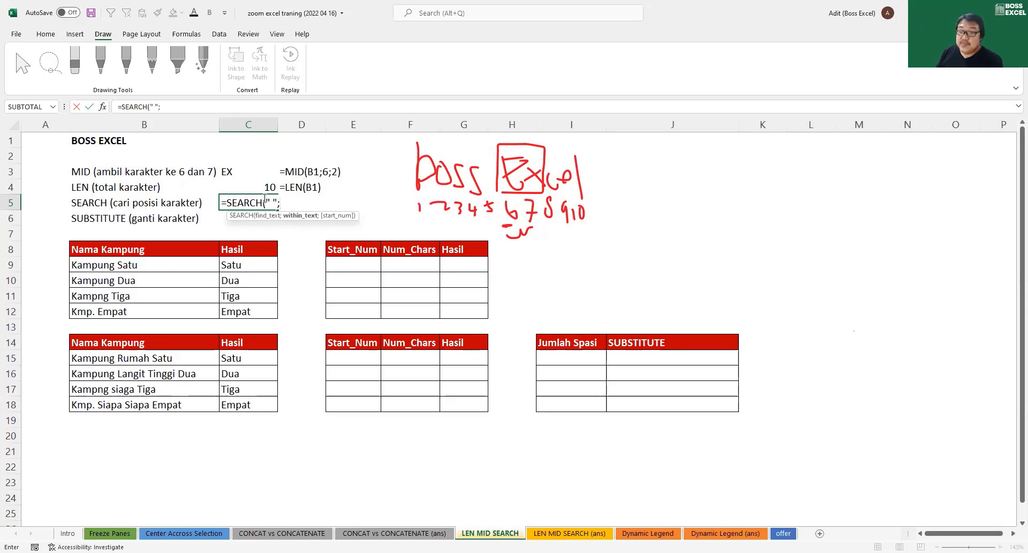
{"action": "left_click", "coordinate": [128, 142]}
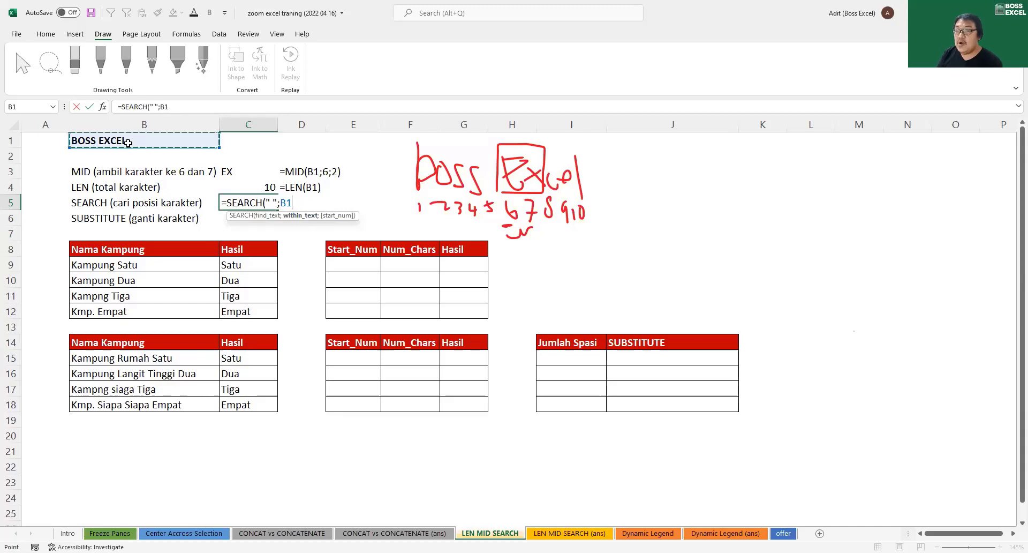
{"action": "type", "text": ";1"}
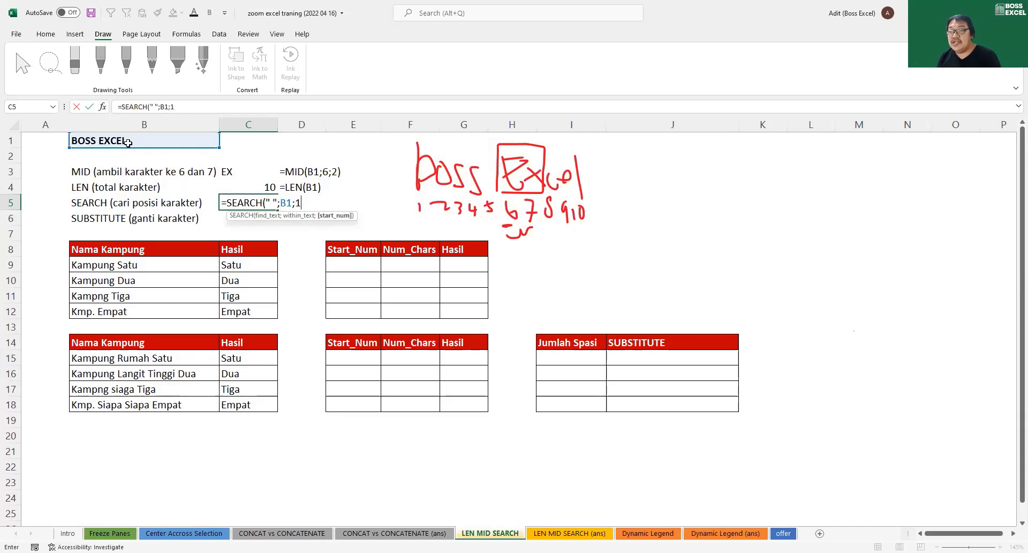
{"action": "key", "text": "Return"}
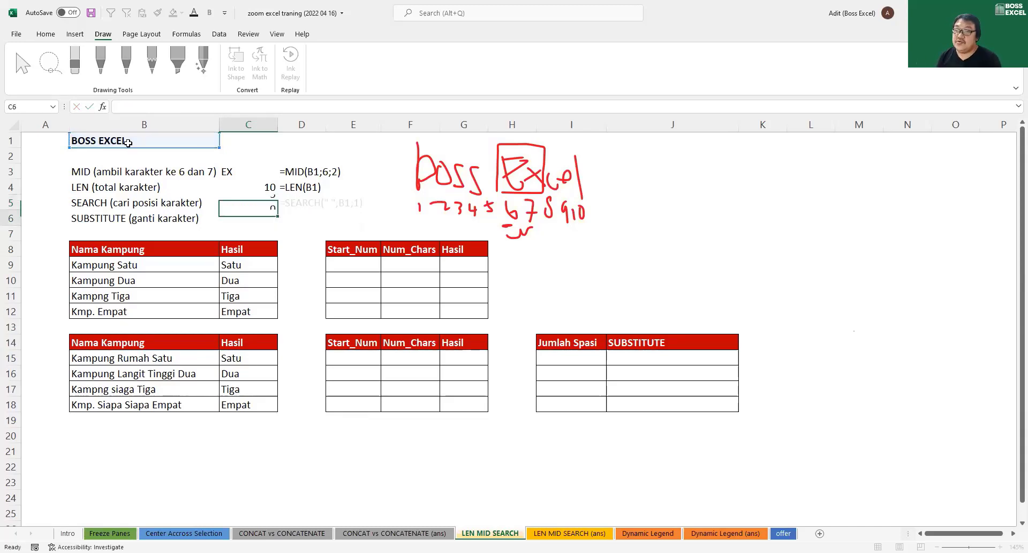
{"action": "left_click", "coordinate": [247, 202]}
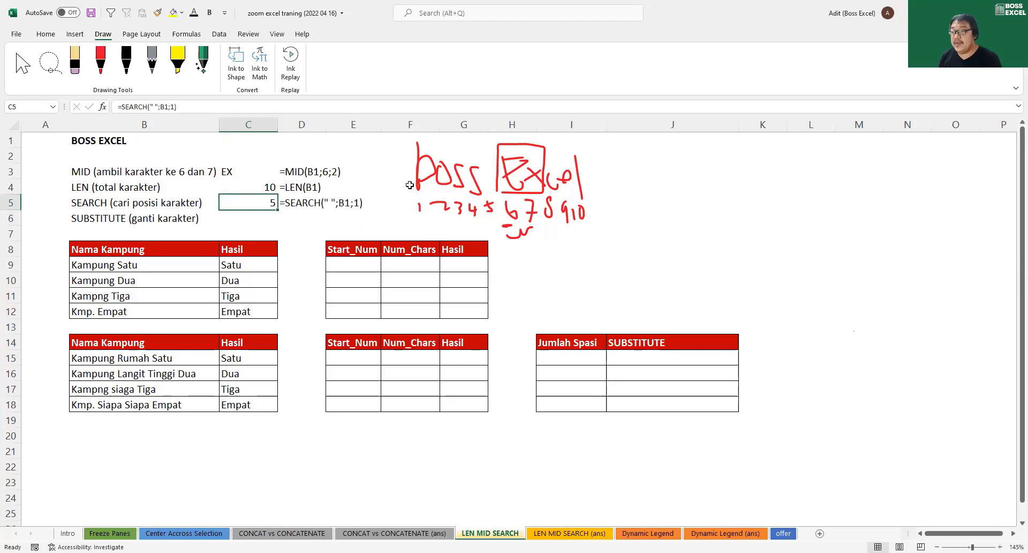
Draw a red ink arrow above the gap in the handwritten "Boss Excel" and hop marks under the numbers 1 to 5
{"action": "left_click", "coordinate": [101, 67]}
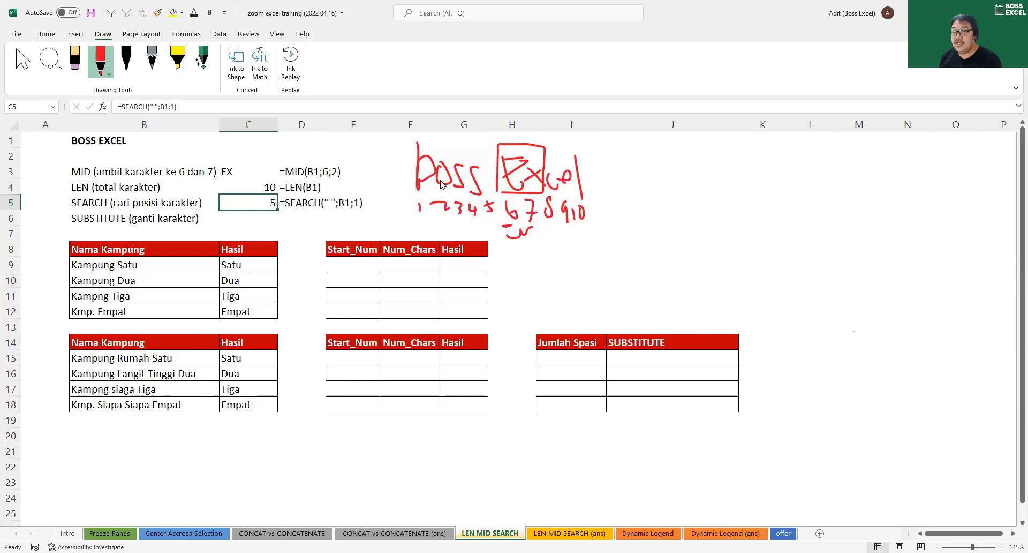
{"action": "mouse_move", "coordinate": [487, 134]}
{"action": "left_mouse_down"}
{"action": "mouse_move", "coordinate": [487, 152]}
{"action": "mouse_move", "coordinate": [492, 145]}
{"action": "left_mouse_up"}
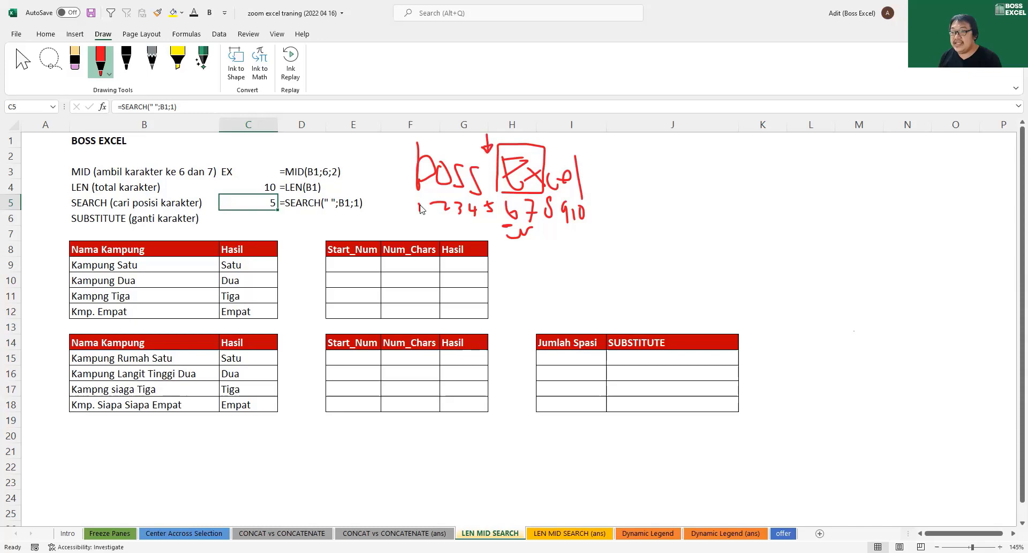
{"action": "mouse_move", "coordinate": [419, 197]}
{"action": "left_mouse_down"}
{"action": "mouse_move", "coordinate": [437, 227]}
{"action": "mouse_move", "coordinate": [487, 229]}
{"action": "mouse_move", "coordinate": [489, 221]}
{"action": "left_mouse_up"}
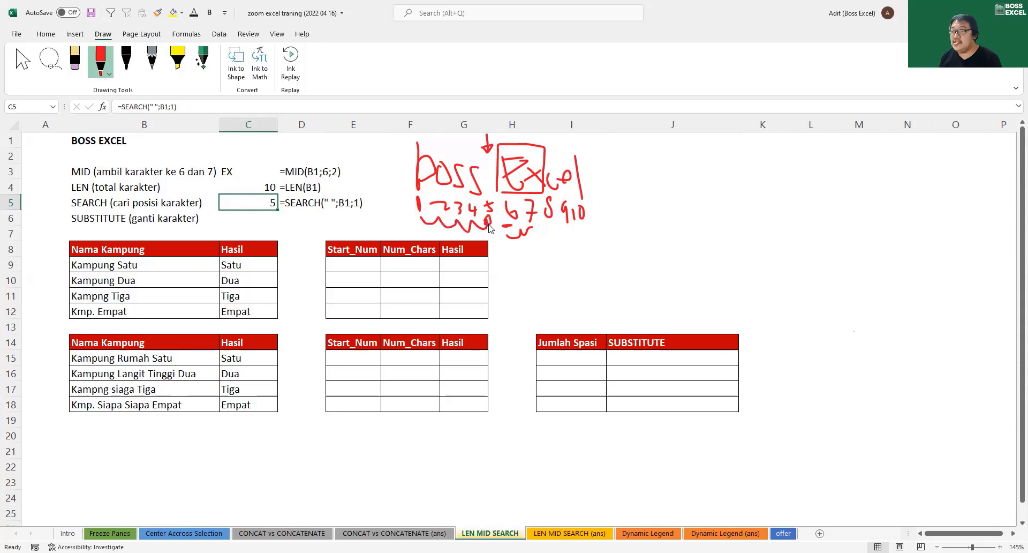
{"action": "key", "text": "Escape"}
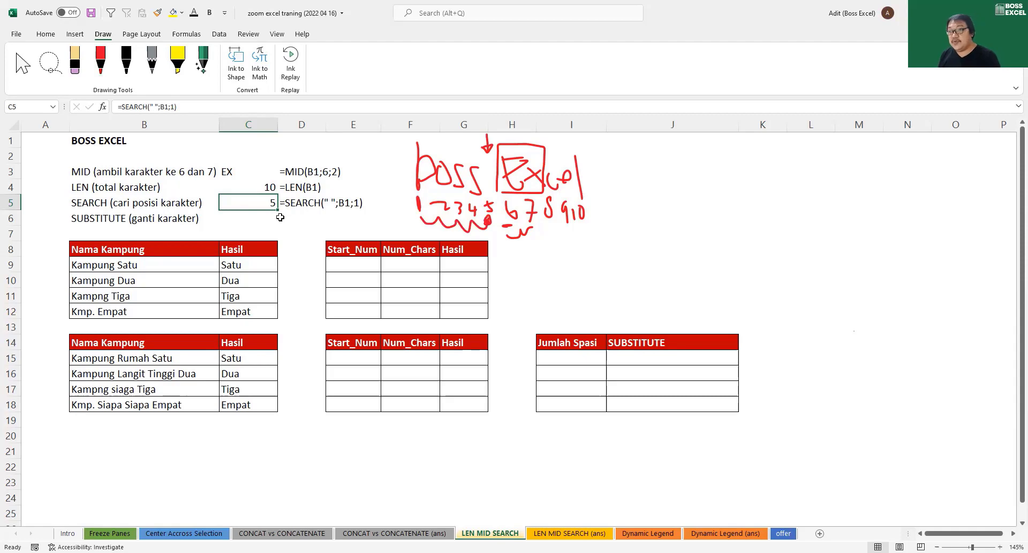
Replace the first space in B1 with a hyphen in C6 using =SUBSTITUTE(B1;" ";"-";1)
{"action": "key", "text": "Down"}
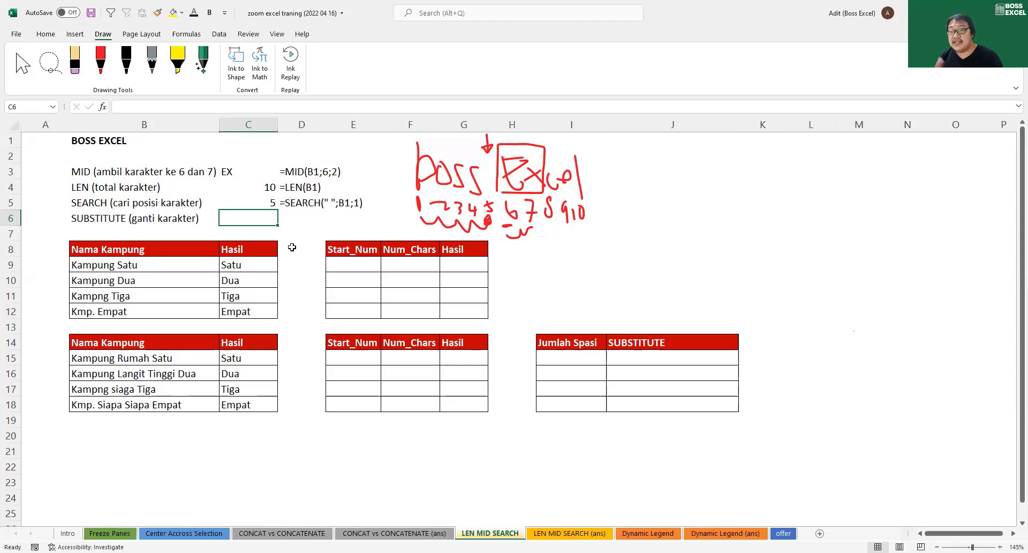
{"action": "type", "text": "="}
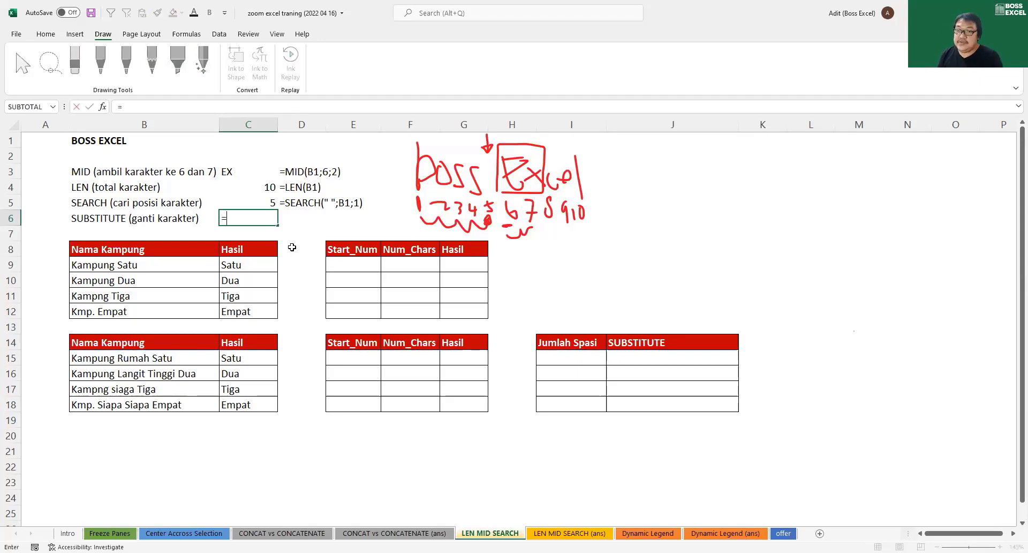
{"action": "type", "text": "sub"}
{"action": "key", "text": "Tab"}
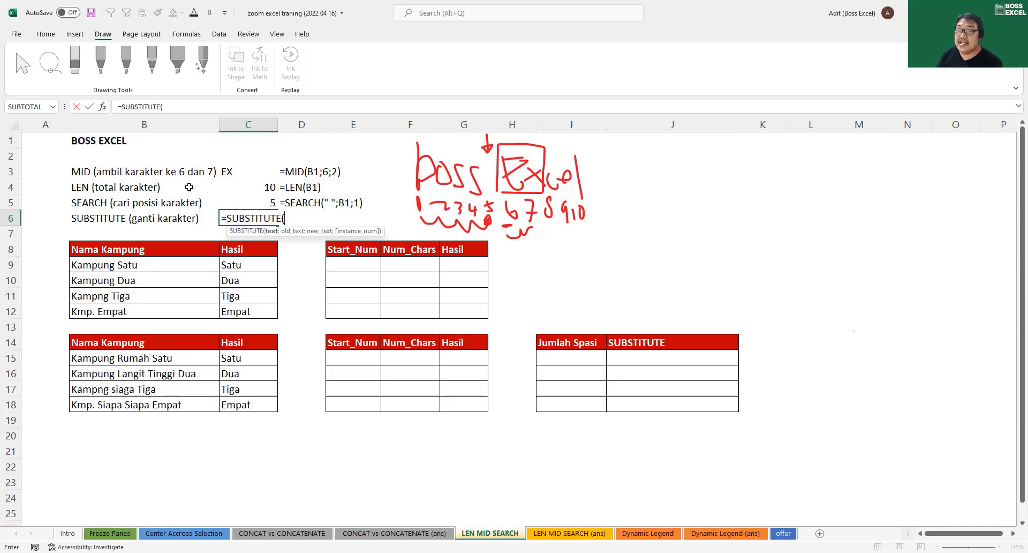
{"action": "left_click", "coordinate": [156, 142]}
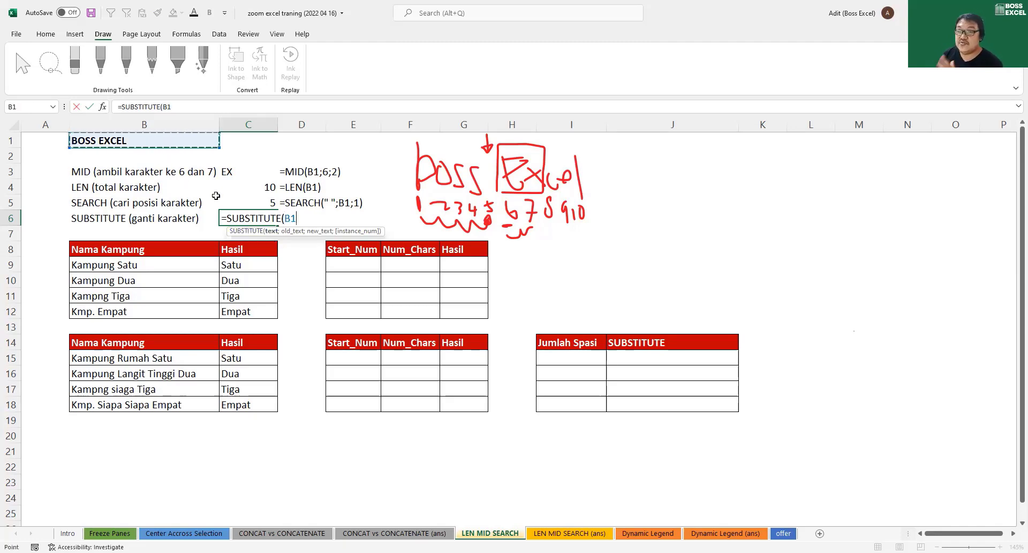
{"action": "type", "text": ";"}
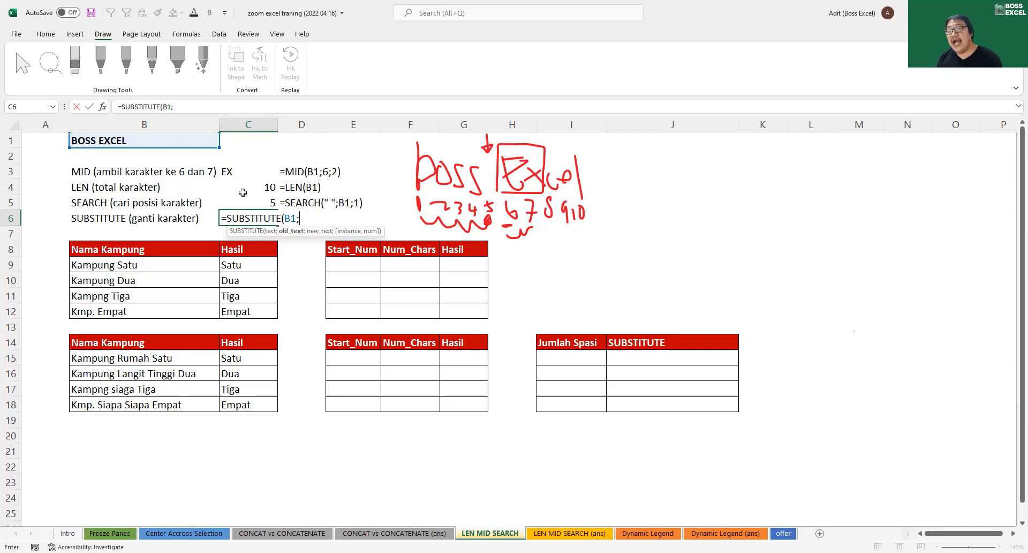
{"action": "type", "text": "\" \""}
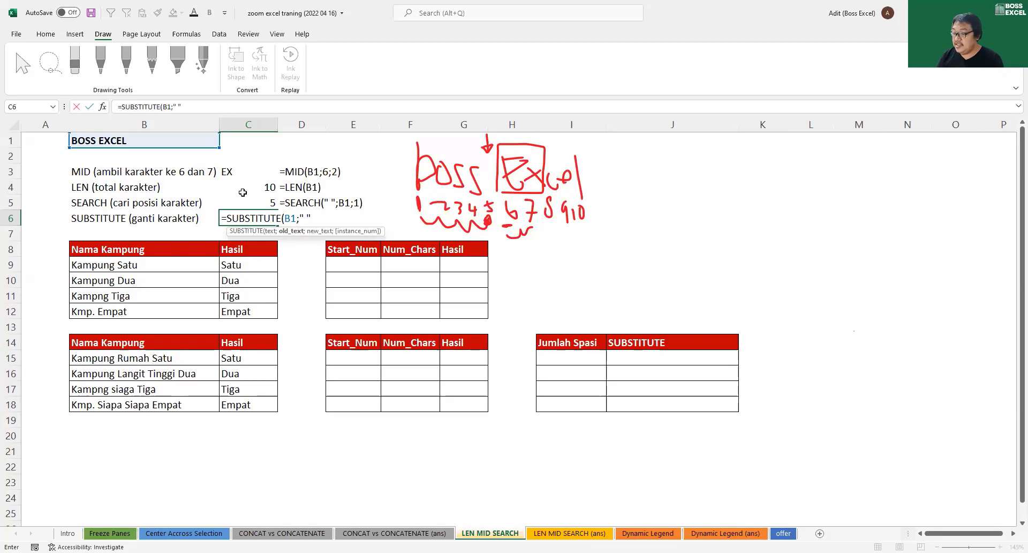
{"action": "type", "text": ";"}
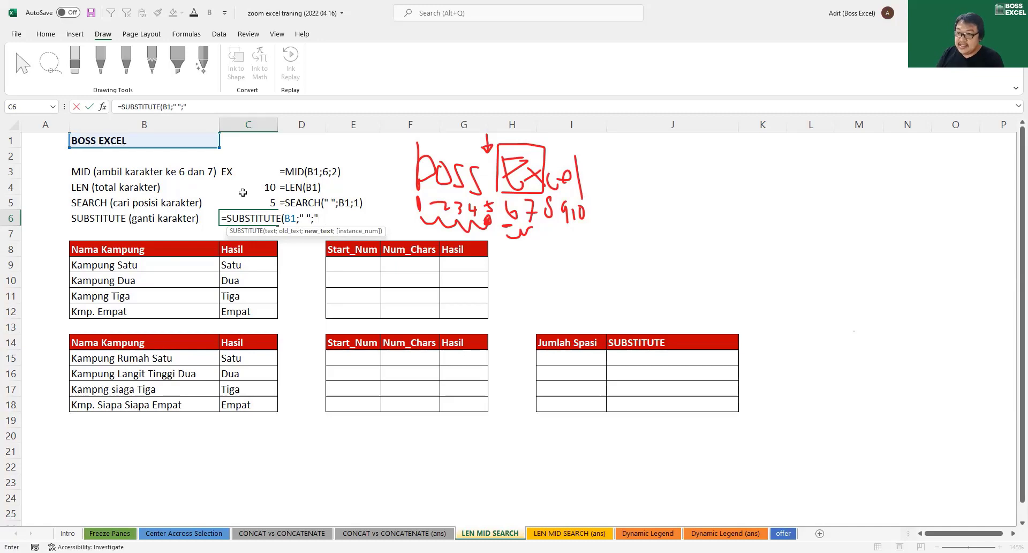
{"action": "type", "text": "\"-\""}
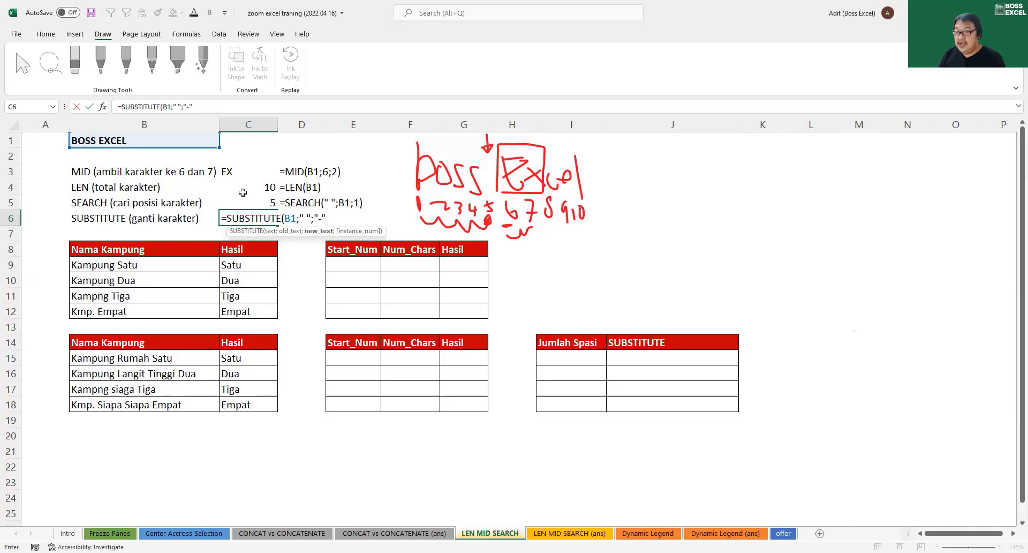
{"action": "type", "text": ";"}
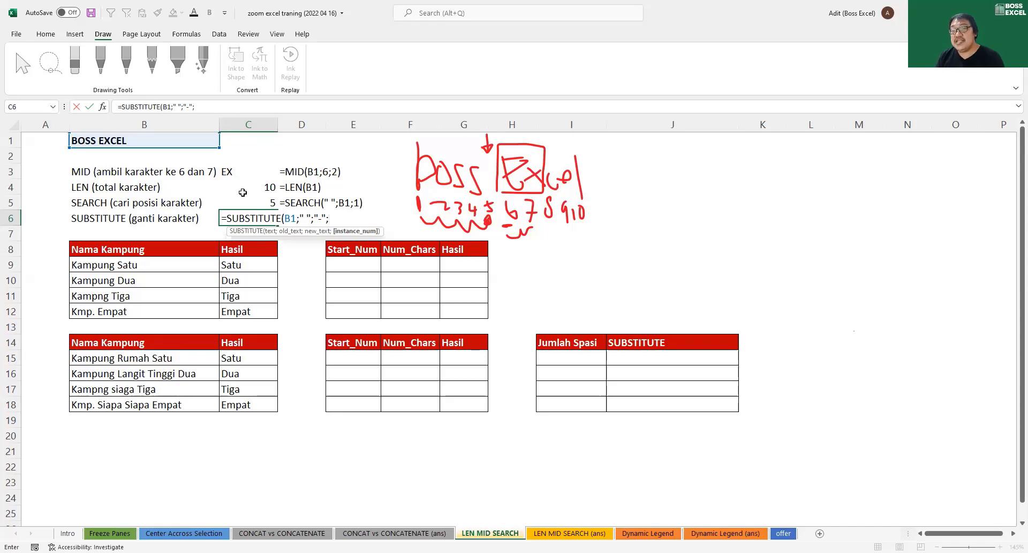
{"action": "type", "text": "1)"}
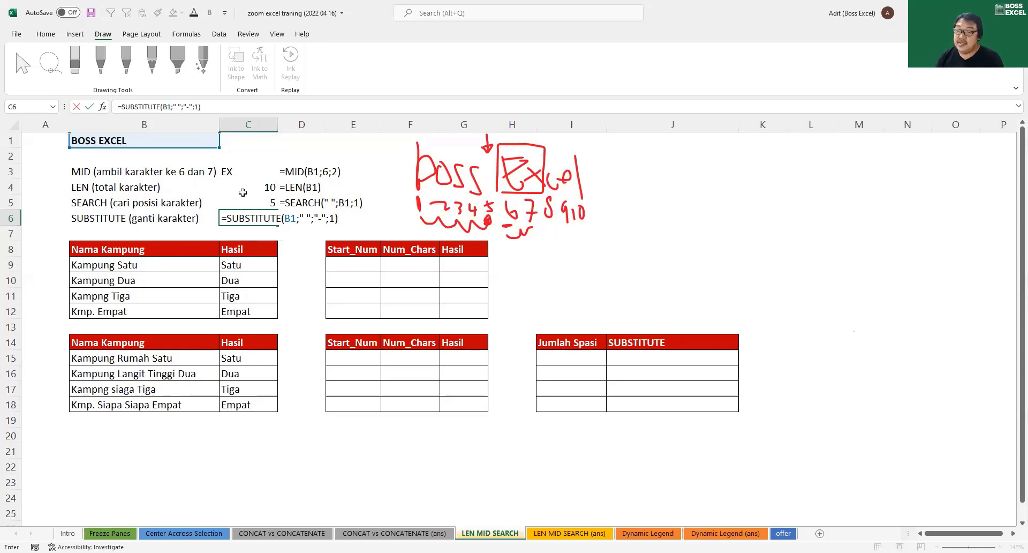
{"action": "key", "text": "BackSpace"}
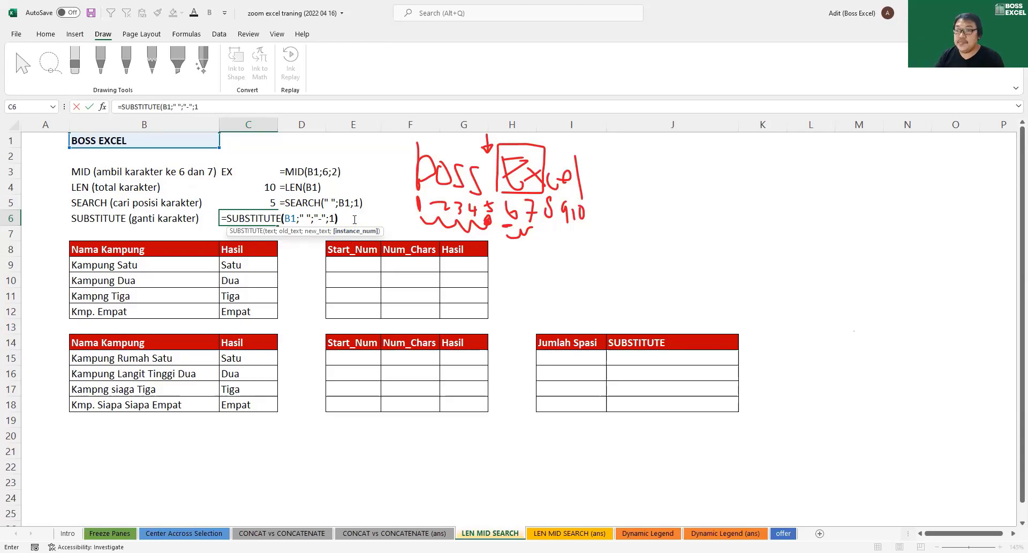
{"action": "type", "text": ")"}
{"action": "key", "text": "Return"}
{"action": "left_click", "coordinate": [257, 219]}
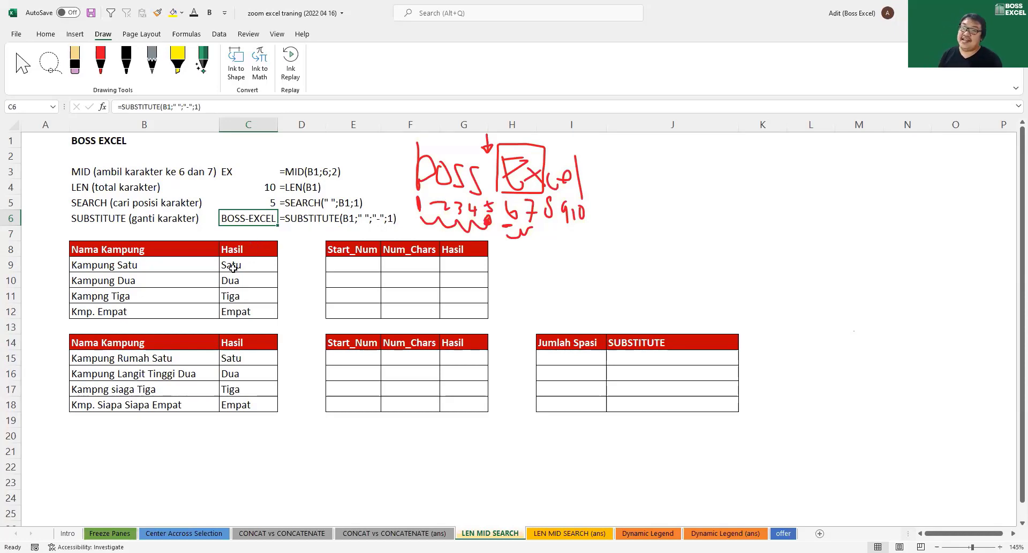
Examine the village names and expected results in B8:C12, the function list in B3:B6 and the empty Start_Num column
{"action": "scroll", "coordinate": [350, 299], "scroll_direction": "up", "scroll_amount": 1, "text": "ctrl"}
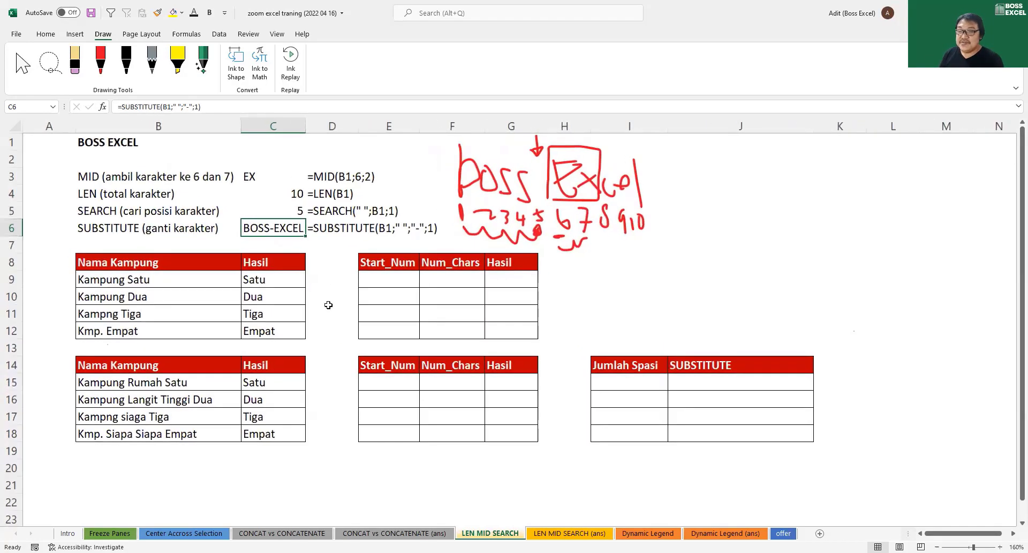
{"action": "scroll", "coordinate": [328, 305], "scroll_direction": "up", "scroll_amount": 1, "text": "ctrl"}
{"action": "left_click_drag", "start_coordinate": [97, 279], "coordinate": [316, 349]}
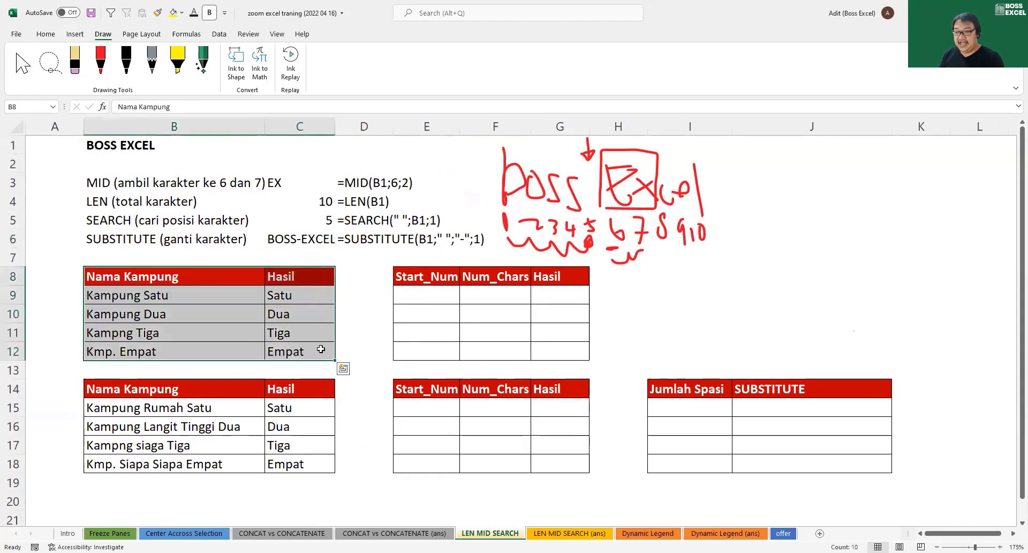
{"action": "left_click", "coordinate": [156, 297]}
{"action": "left_click", "coordinate": [158, 319]}
{"action": "left_click", "coordinate": [146, 335]}
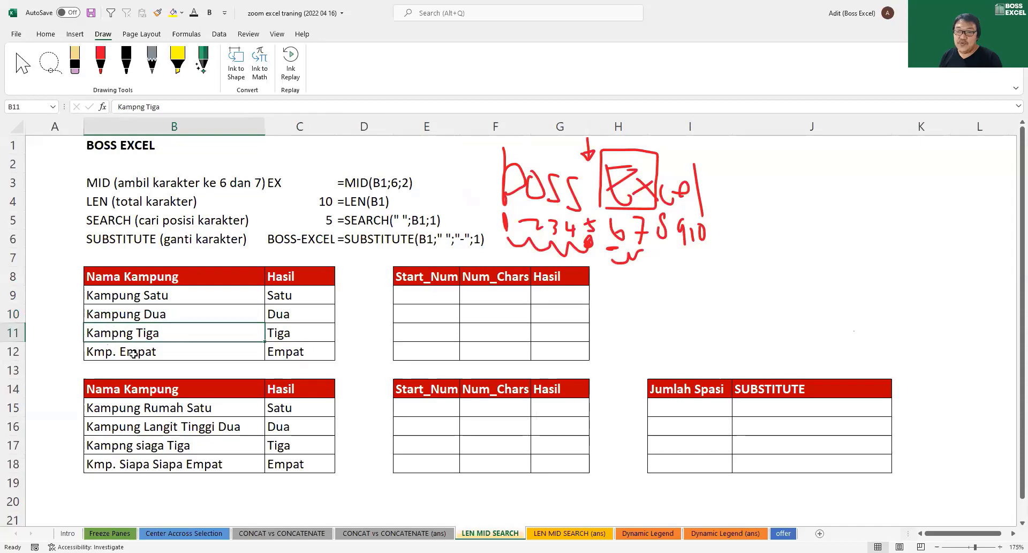
{"action": "left_click", "coordinate": [134, 353]}
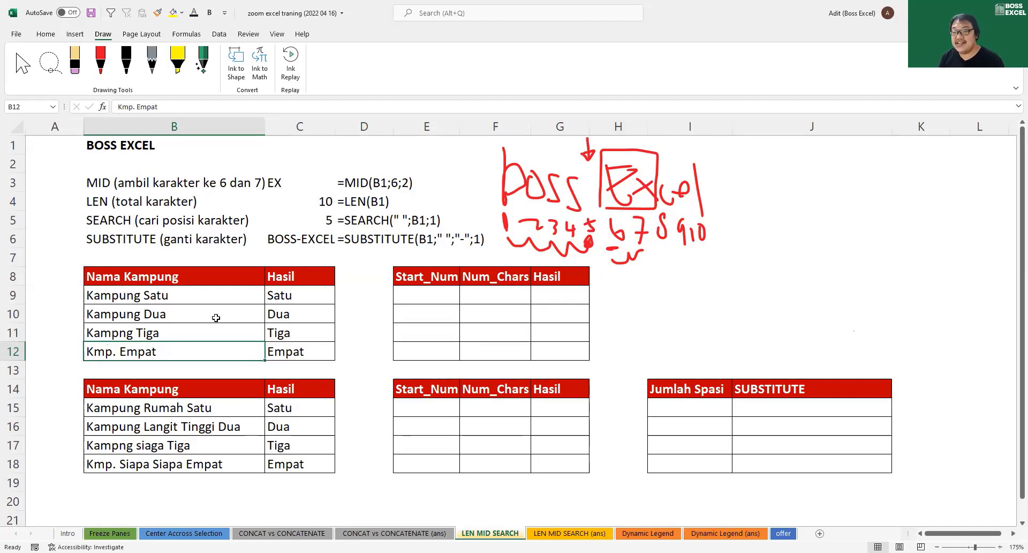
{"action": "left_click_drag", "start_coordinate": [217, 302], "coordinate": [206, 351]}
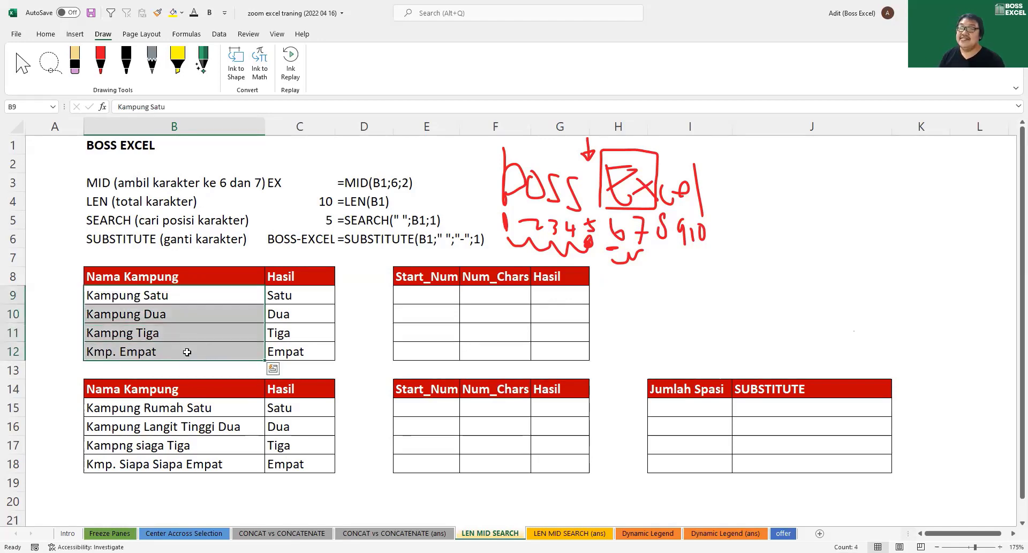
{"action": "left_click_drag", "start_coordinate": [321, 294], "coordinate": [323, 347]}
{"action": "left_click_drag", "start_coordinate": [320, 295], "coordinate": [323, 351]}
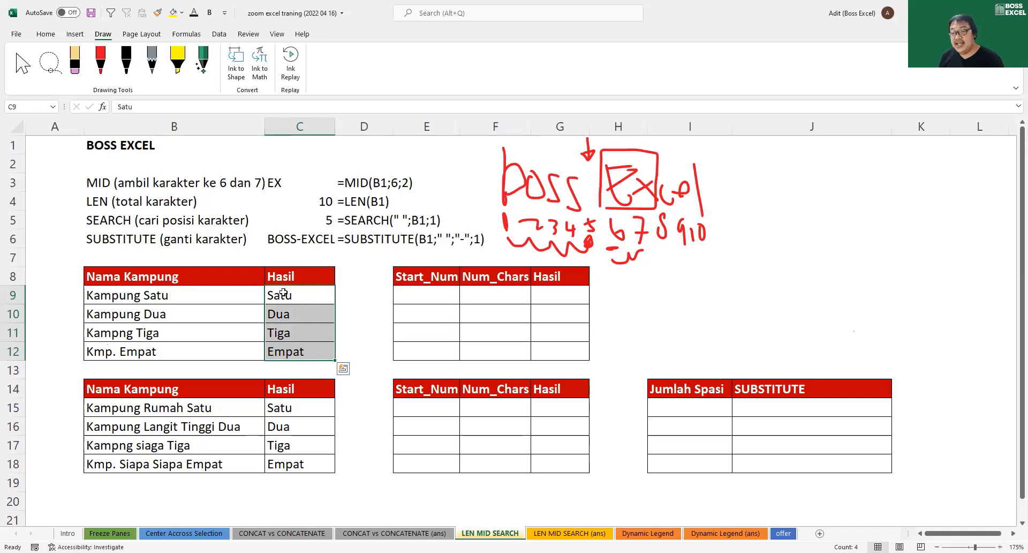
{"action": "left_click", "coordinate": [316, 315]}
{"action": "left_click", "coordinate": [295, 331]}
{"action": "left_click", "coordinate": [295, 351]}
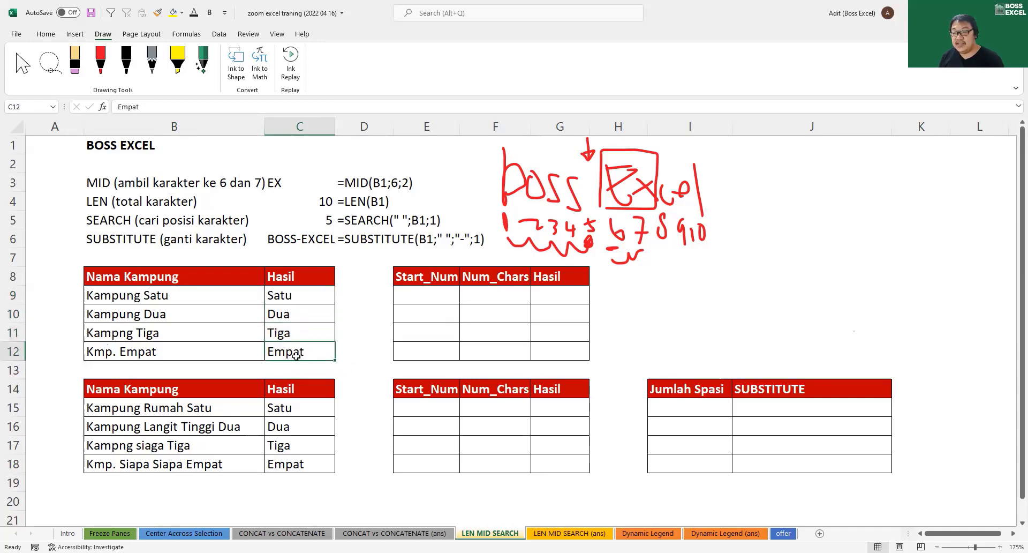
{"action": "left_click", "coordinate": [157, 298]}
{"action": "left_click", "coordinate": [161, 317]}
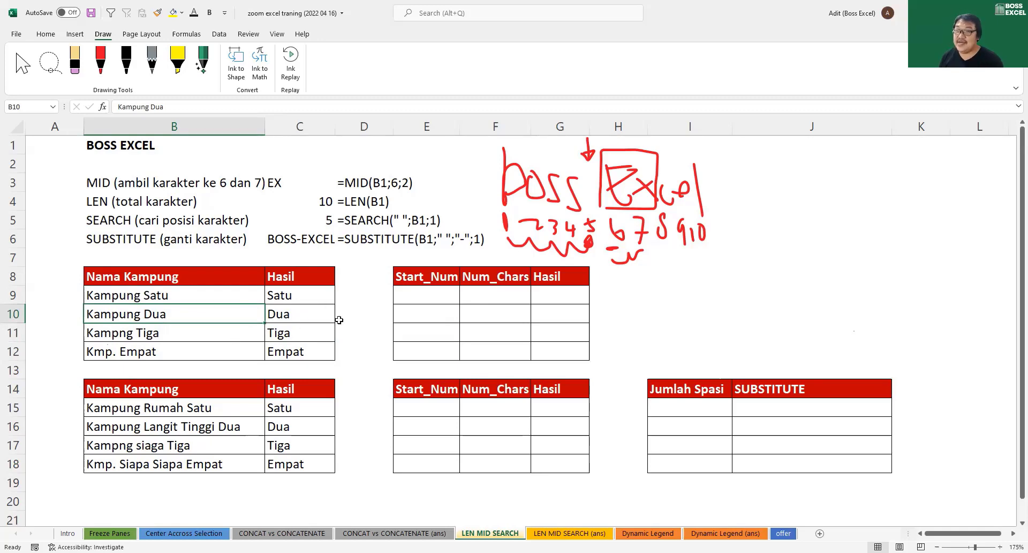
{"action": "left_click_drag", "start_coordinate": [114, 184], "coordinate": [135, 233]}
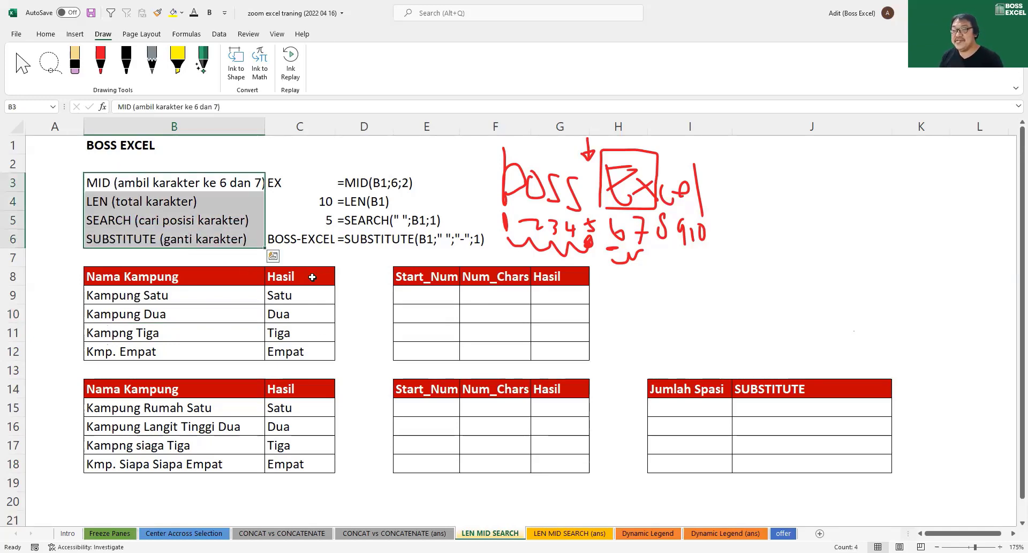
{"action": "left_click", "coordinate": [439, 305]}
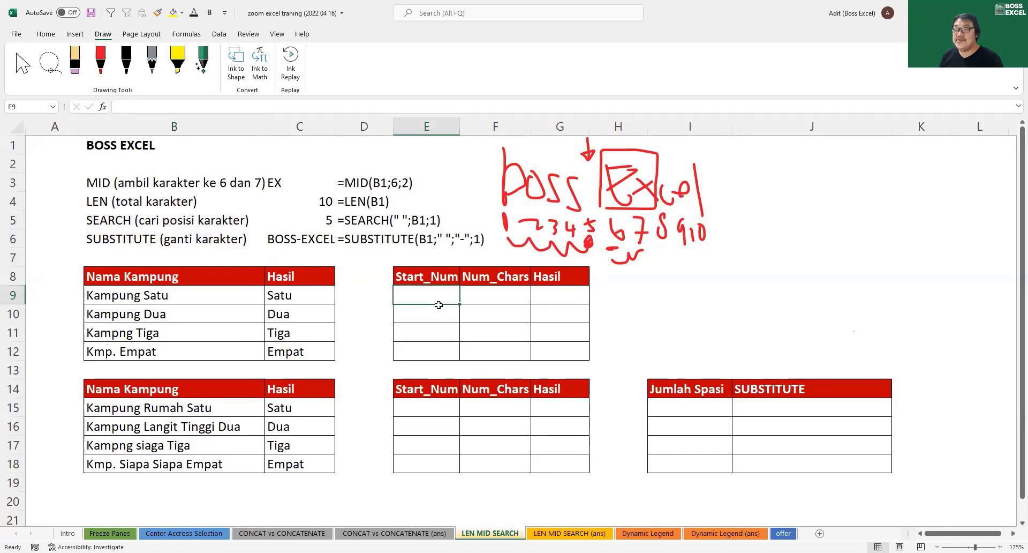
{"action": "left_click", "coordinate": [152, 298]}
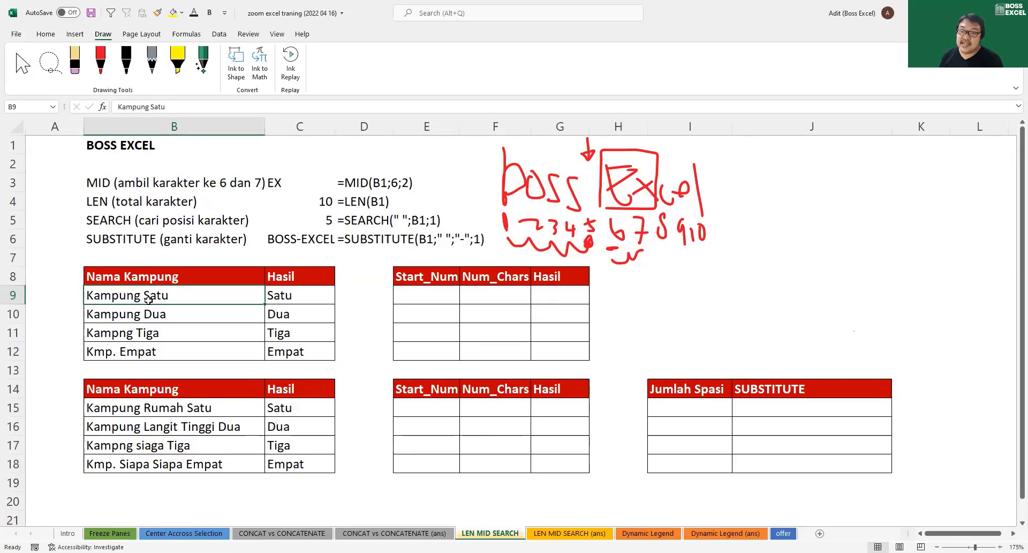
{"action": "left_click", "coordinate": [119, 333]}
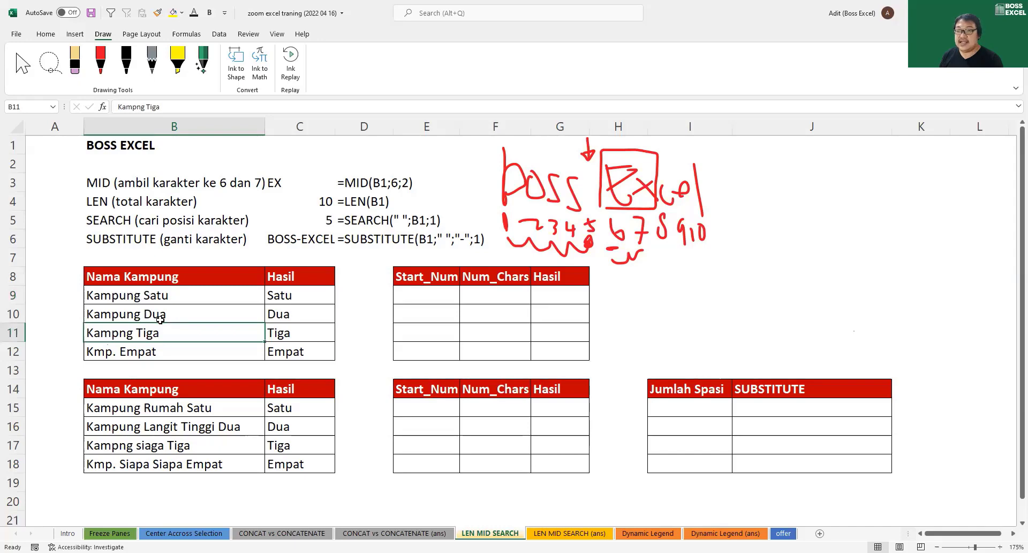
{"action": "left_click_drag", "start_coordinate": [421, 276], "coordinate": [423, 351]}
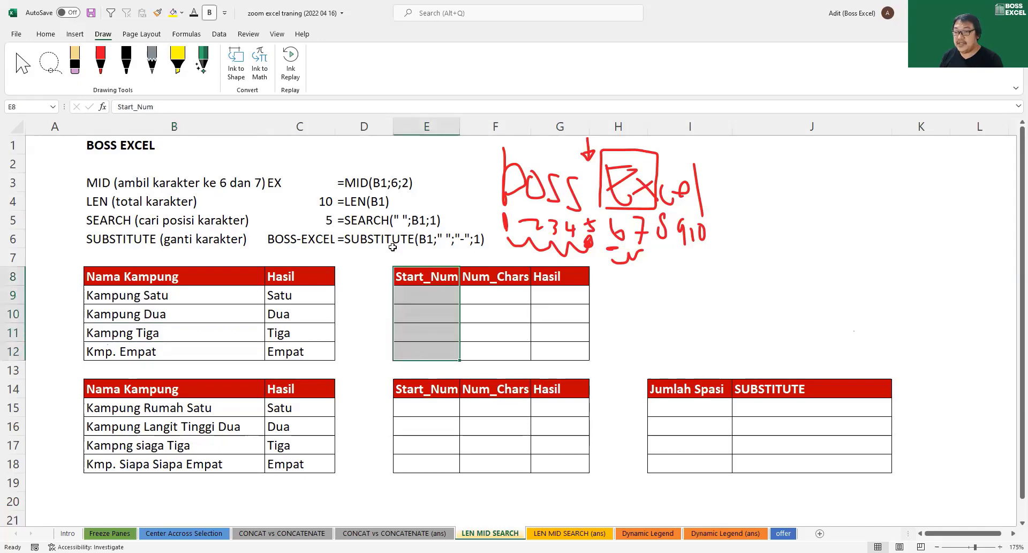
{"action": "left_click", "coordinate": [332, 183]}
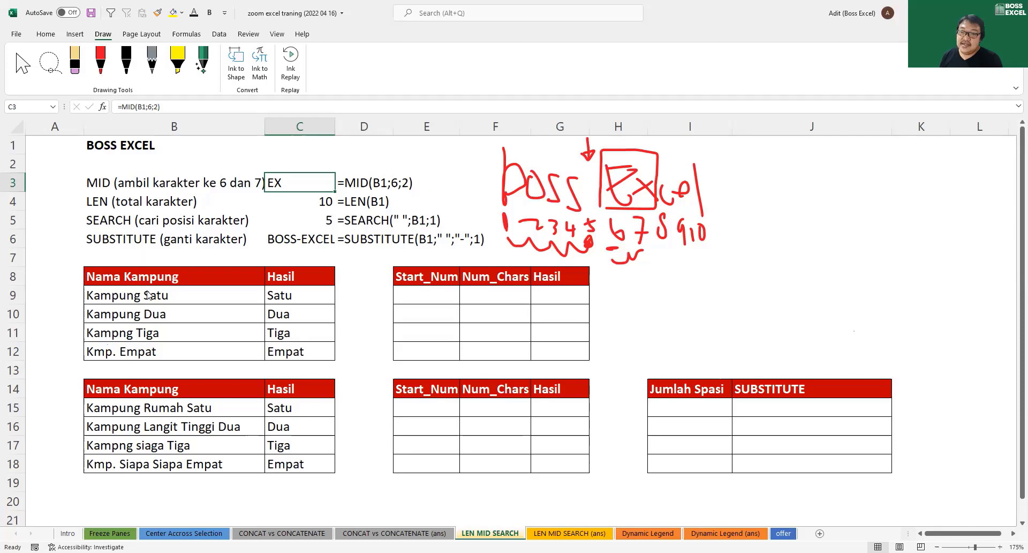
Underline the second word of each village name in B9:B12 in red ink
{"action": "mouse_move", "coordinate": [143, 303]}
{"action": "left_mouse_down"}
{"action": "mouse_move", "coordinate": [168, 301]}
{"action": "mouse_move", "coordinate": [141, 360]}
{"action": "left_mouse_up"}
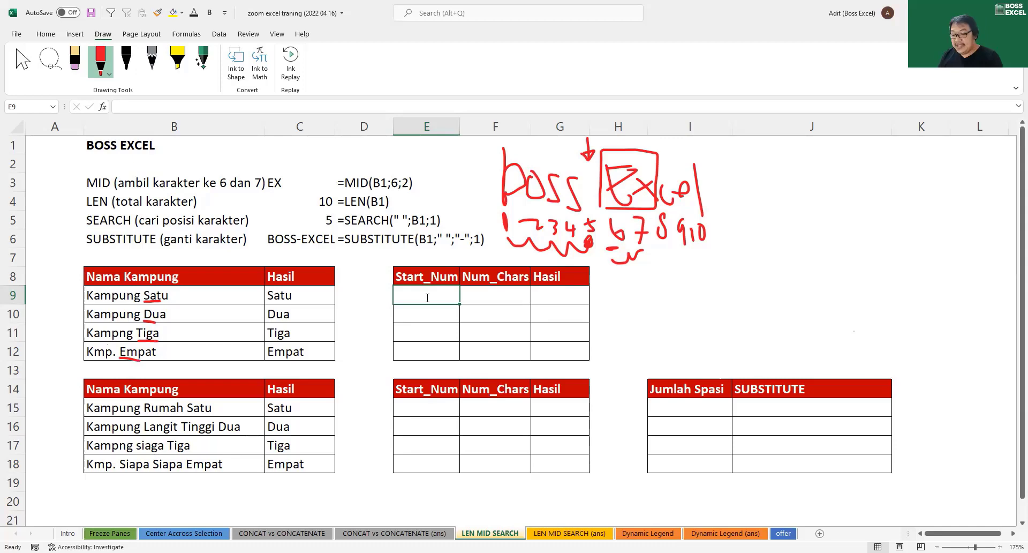
Calculate the start position of the second word of B9 in E9 with =1+SEARCH(" ";B9;1)
{"action": "type", "text": "=1+"}
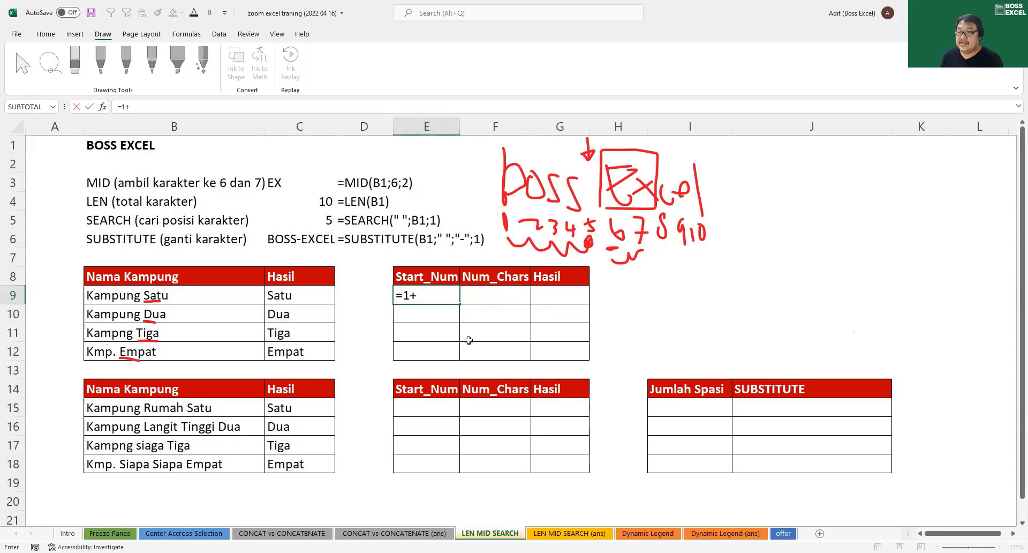
{"action": "type", "text": "SEARCH(\""}
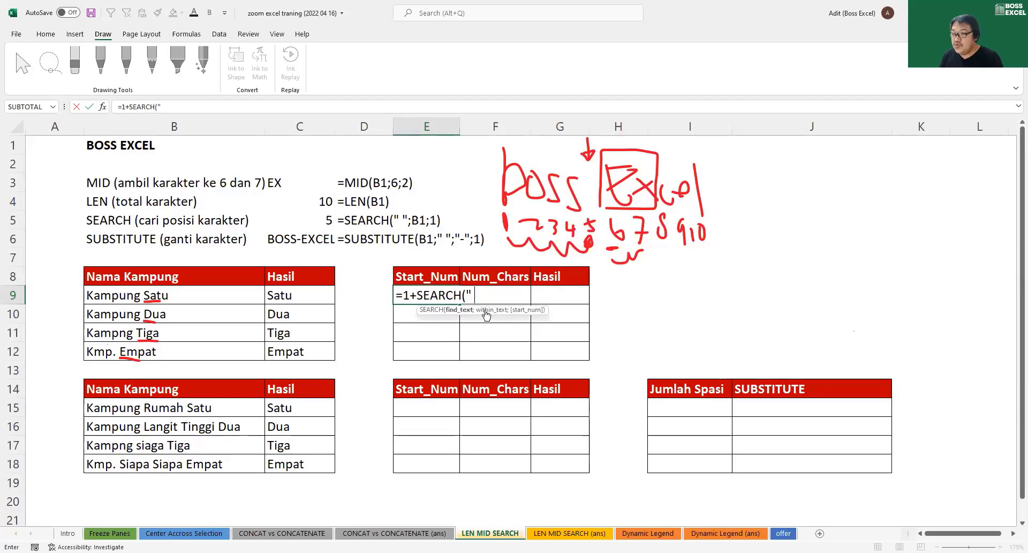
{"action": "type", "text": "\";"}
{"action": "left_click", "coordinate": [191, 300]}
{"action": "type", "text": ";1)"}
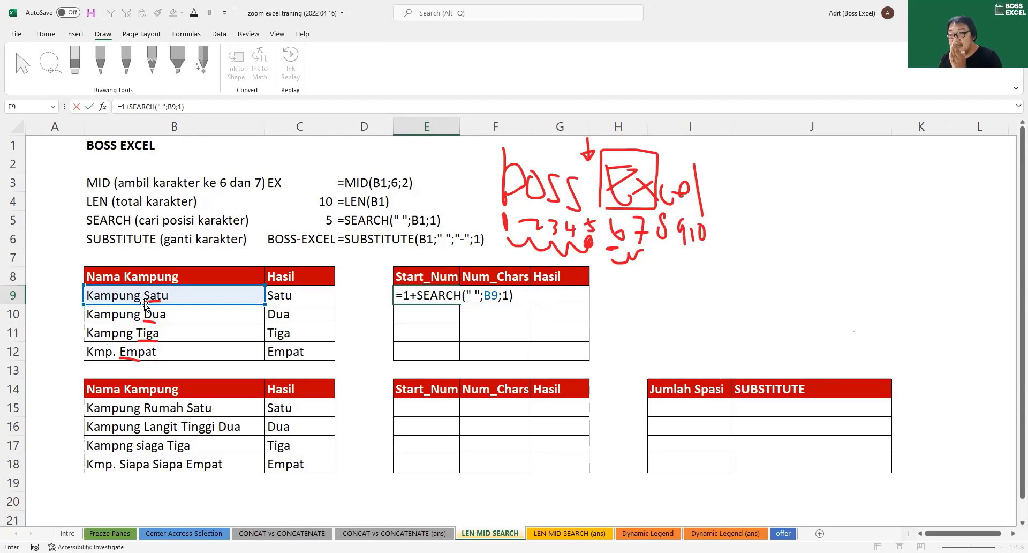
{"action": "key", "text": "Return"}
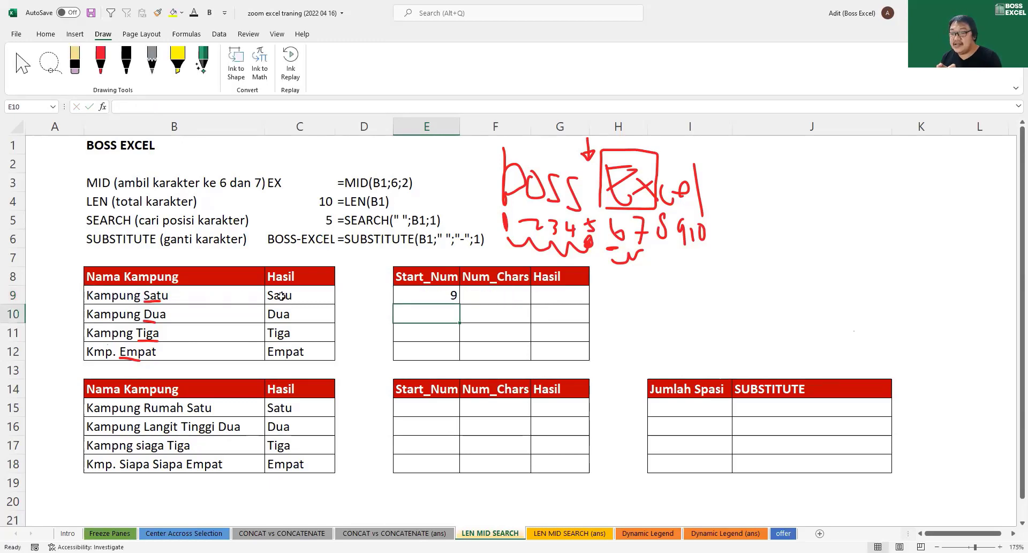
Fill the start-position formula from E9 down through E12 for the remaining village names
{"action": "left_click", "coordinate": [439, 295]}
{"action": "left_click_drag", "start_coordinate": [459, 303], "coordinate": [466, 355]}
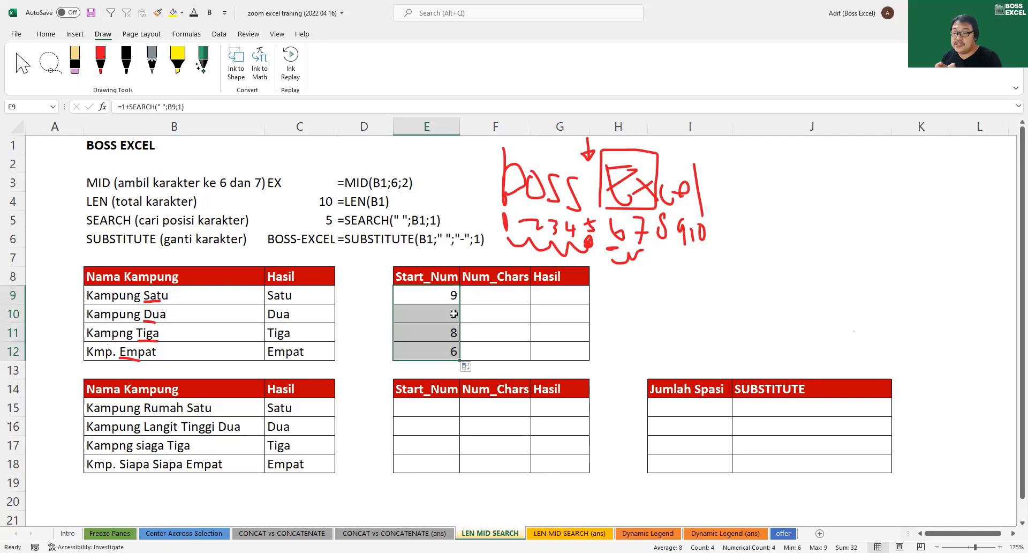
{"action": "left_click", "coordinate": [451, 353]}
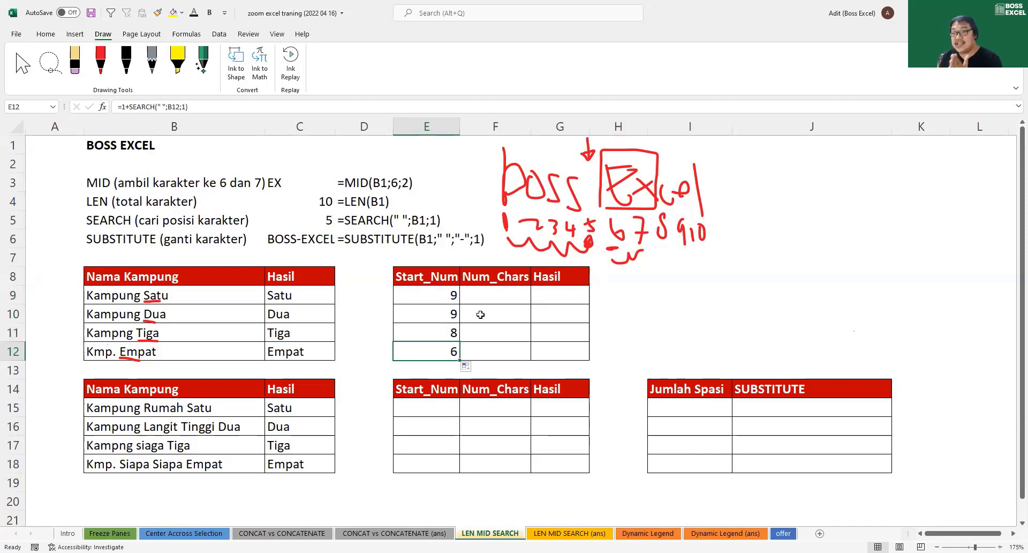
Draw a red ink box around the village name Kampung Satu in B9
{"action": "left_click", "coordinate": [508, 292]}
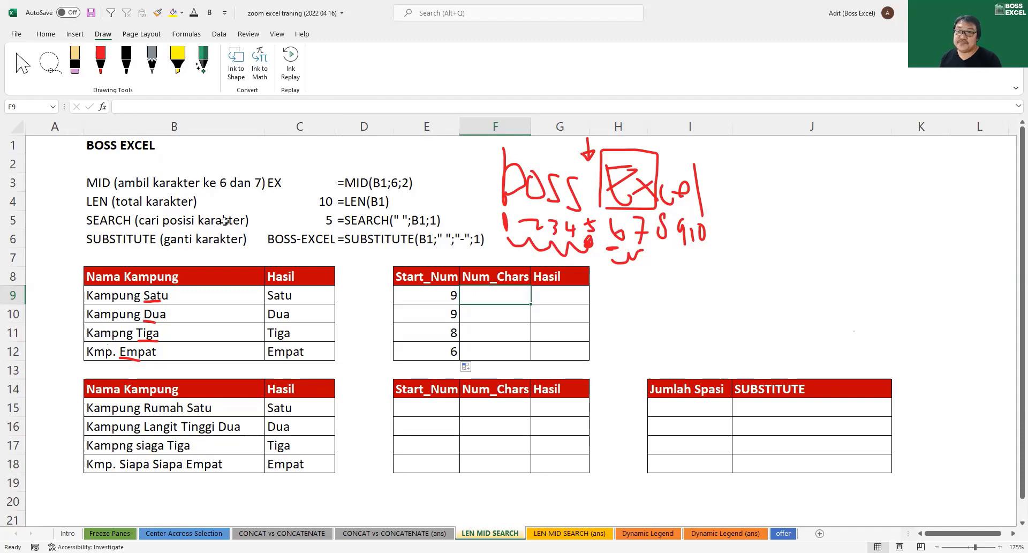
{"action": "left_click", "coordinate": [100, 60]}
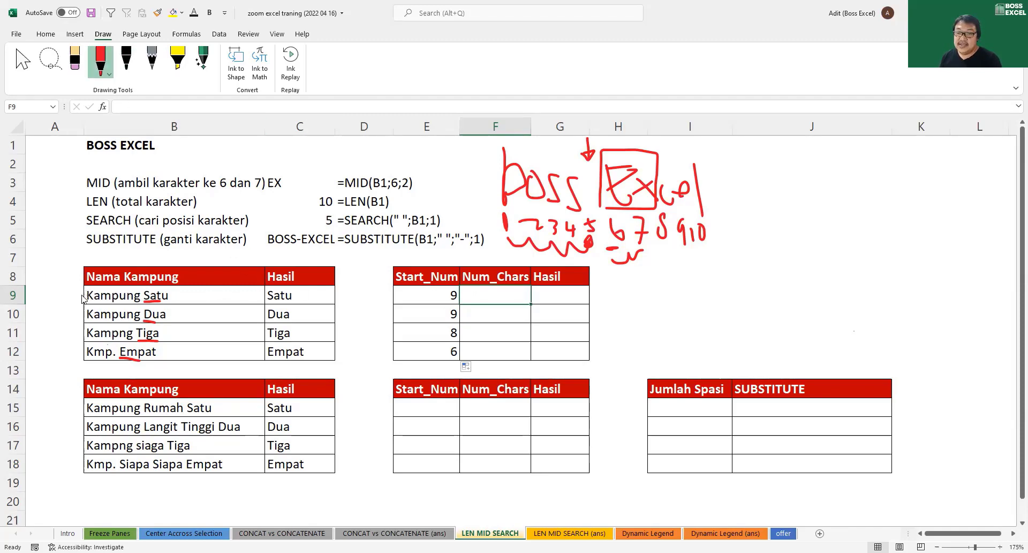
{"action": "mouse_move", "coordinate": [81, 288]}
{"action": "left_mouse_down"}
{"action": "mouse_move", "coordinate": [171, 294]}
{"action": "mouse_move", "coordinate": [159, 306]}
{"action": "mouse_move", "coordinate": [87, 309]}
{"action": "mouse_move", "coordinate": [83, 288]}
{"action": "left_mouse_up"}
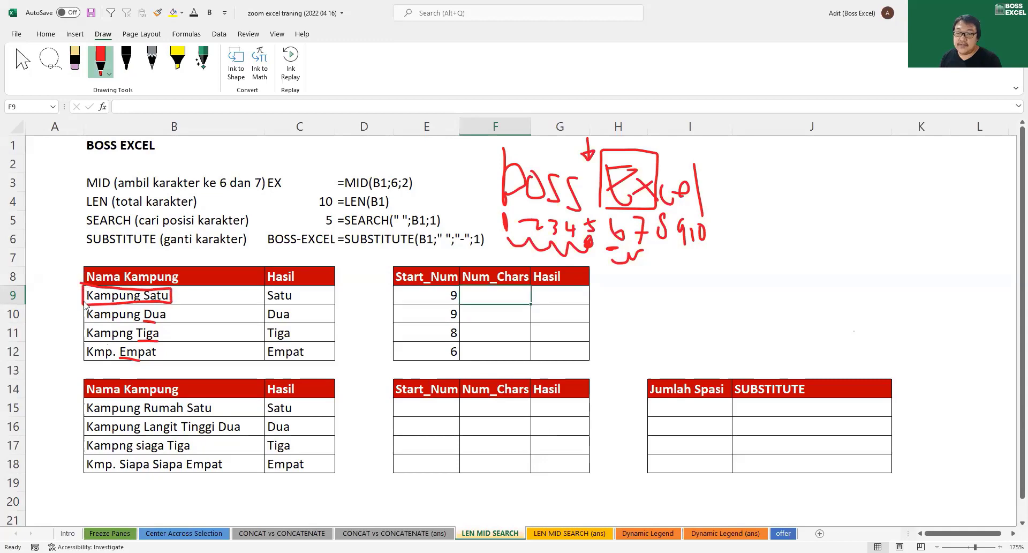
{"action": "key", "text": "Escape"}
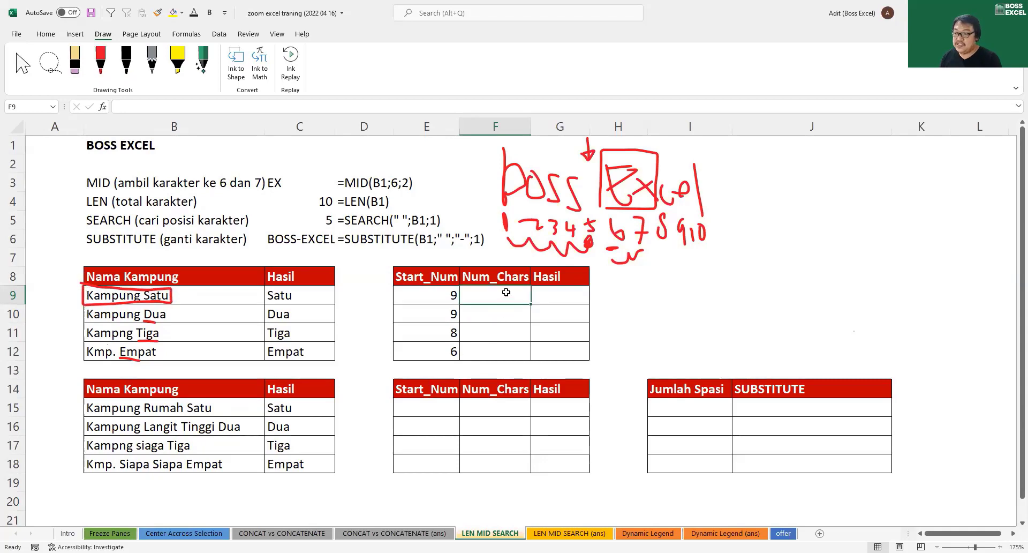
Calculate the total character count of B9 in F9 with =LEN(B9)
{"action": "type", "text": "="}
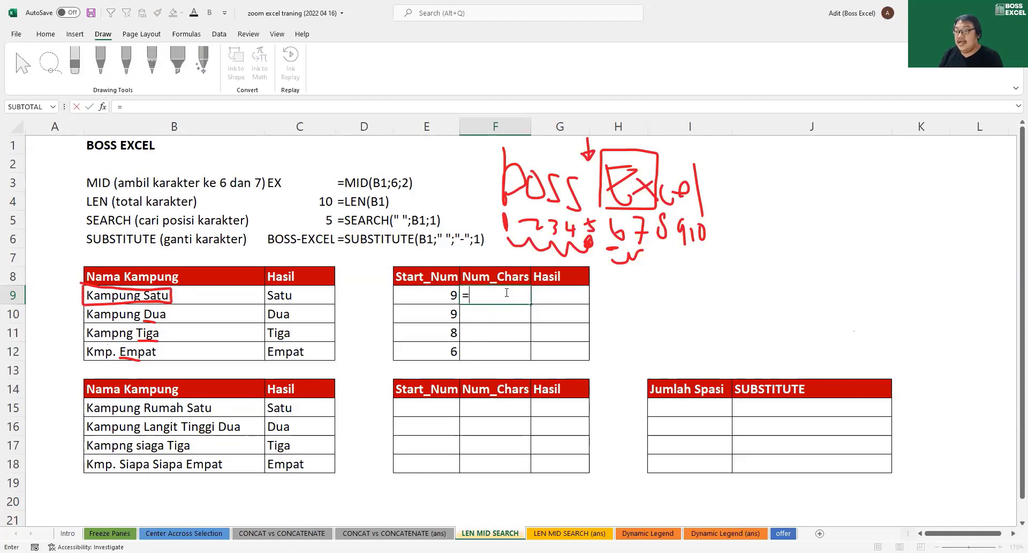
{"action": "type", "text": "LEN("}
{"action": "left_click", "coordinate": [234, 298]}
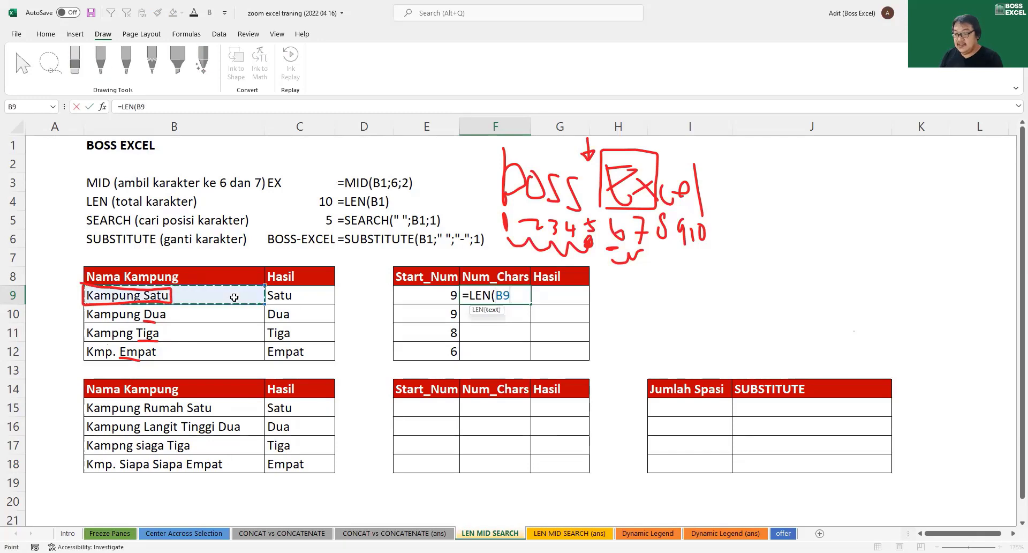
{"action": "key", "text": "Return"}
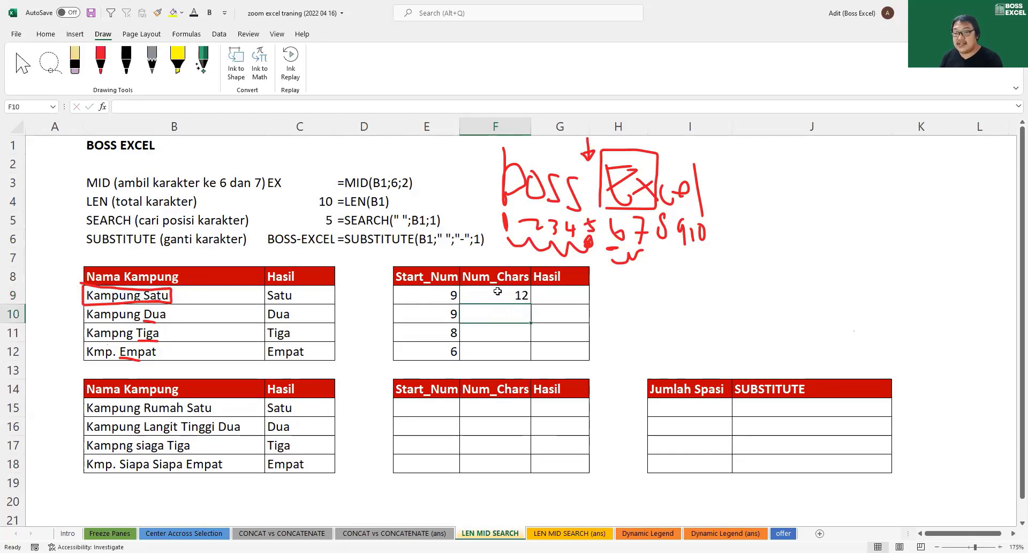
Extend the F9 formula to =LEN(B9)-SEARCH(" ";B9;1) to get the second word's length
{"action": "left_click", "coordinate": [504, 300]}
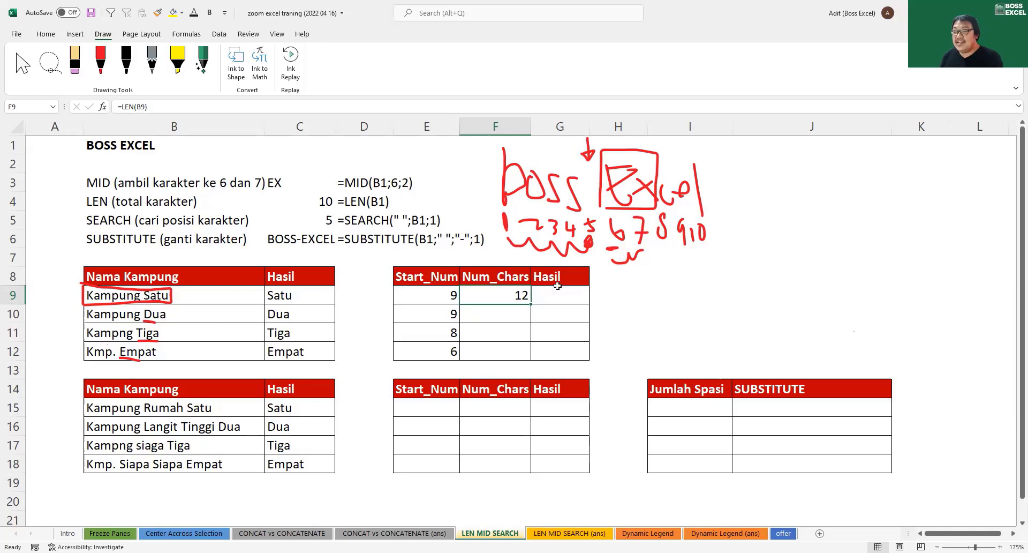
{"action": "double_click", "coordinate": [519, 296]}
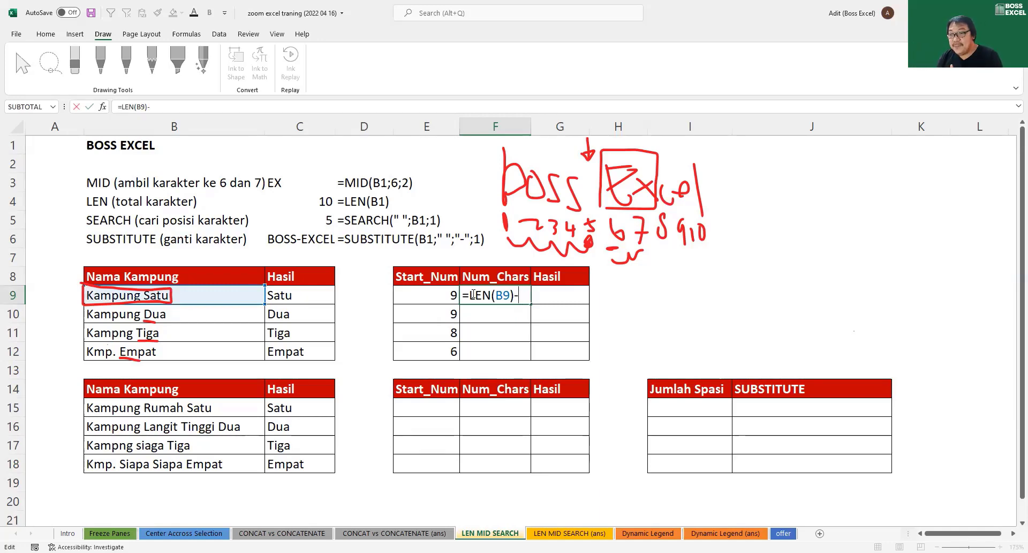
{"action": "type", "text": "sear"}
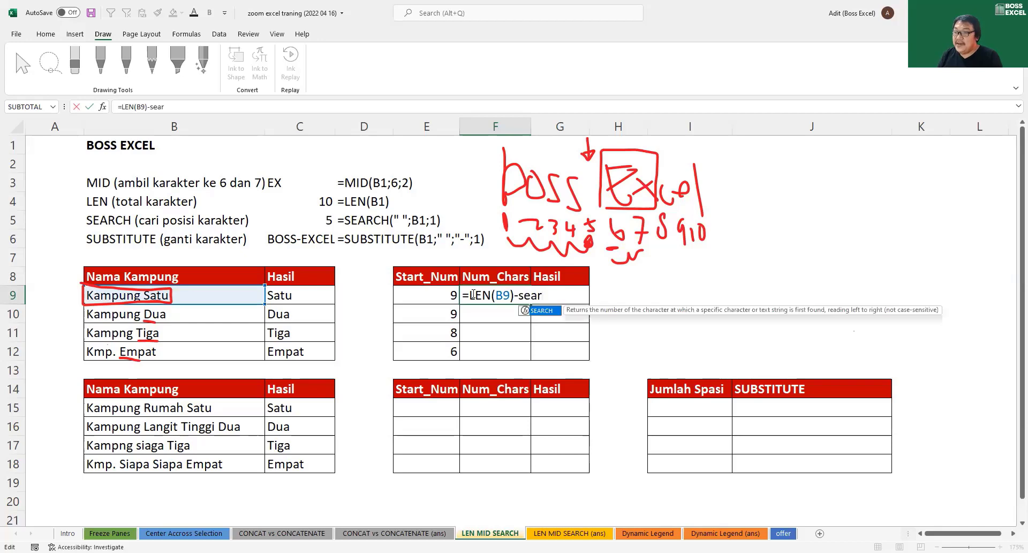
{"action": "key", "text": "Tab"}
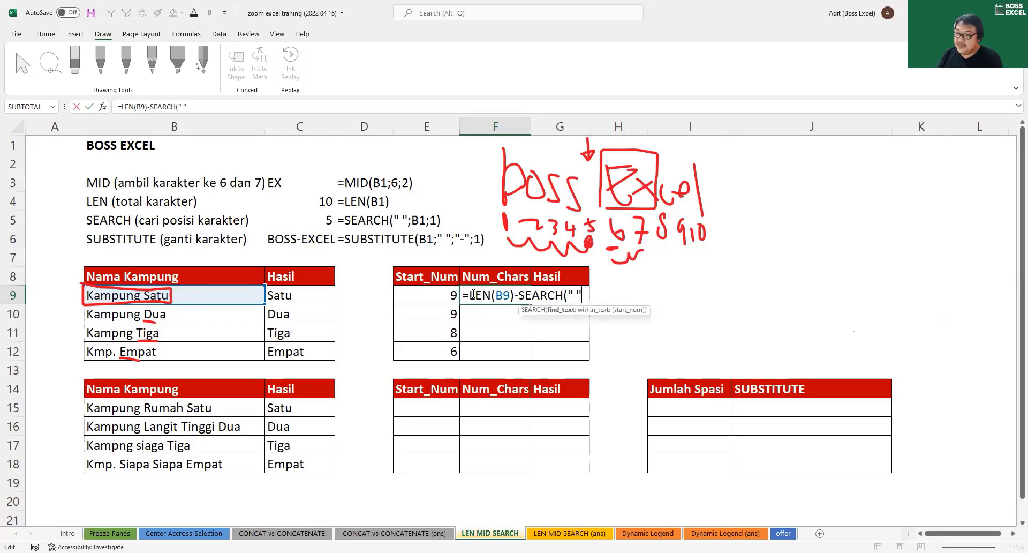
{"action": "type", "text": ";"}
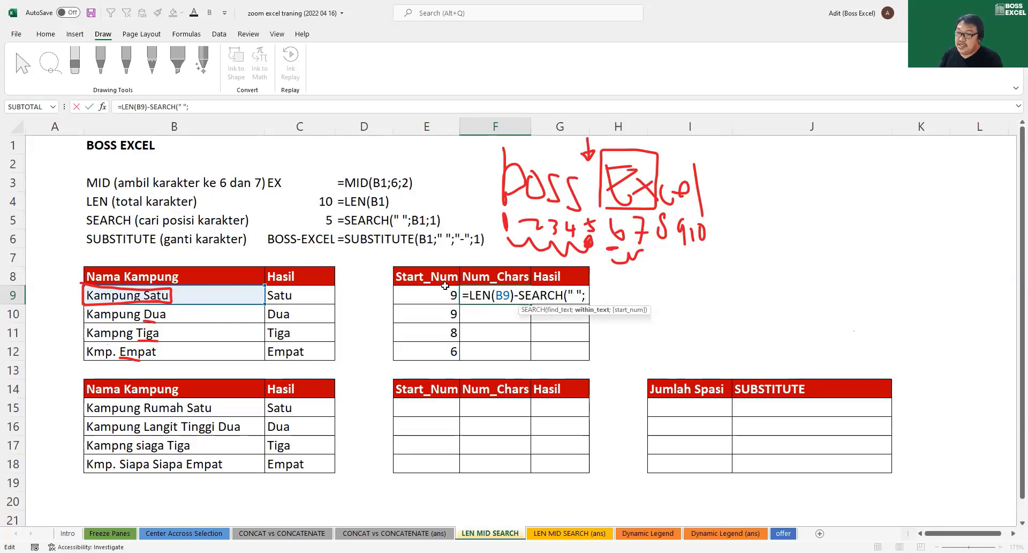
{"action": "left_click", "coordinate": [233, 292]}
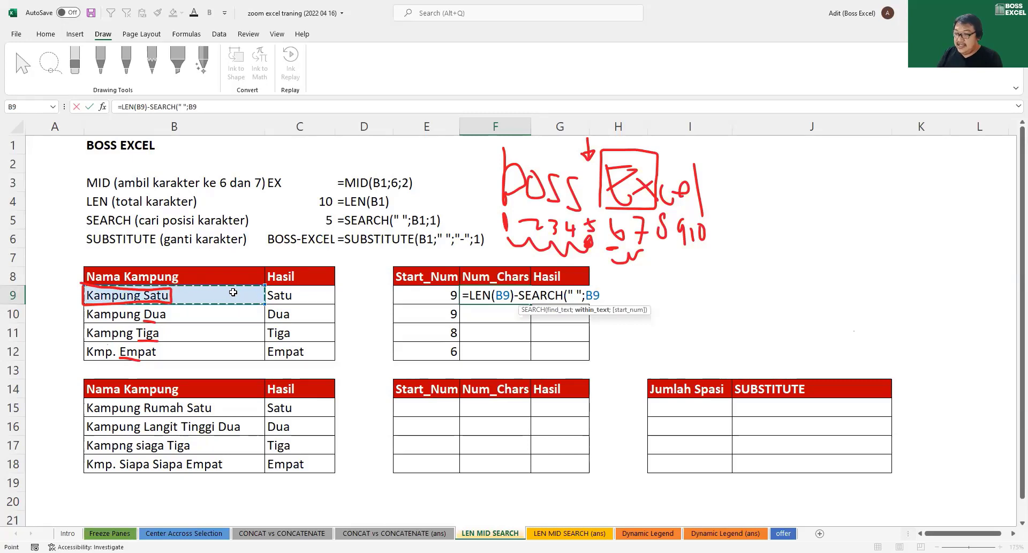
{"action": "type", "text": ";1)"}
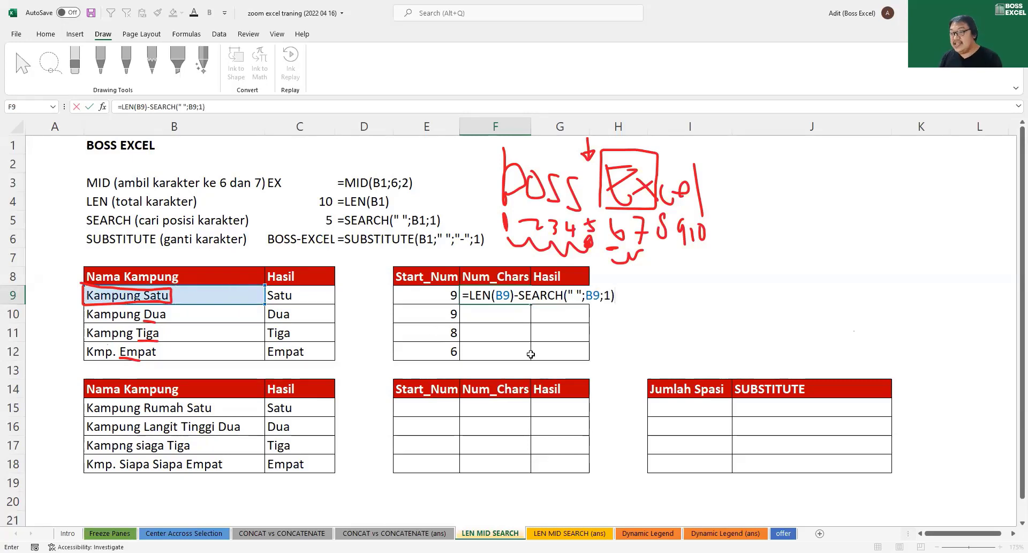
Evaluate the LEN(B9) and SEARCH(" ";B9;1) parts of the F9 formula separately, restoring each part after checking it
{"action": "left_click_drag", "start_coordinate": [515, 294], "coordinate": [470, 296]}
{"action": "key", "text": "F9"}
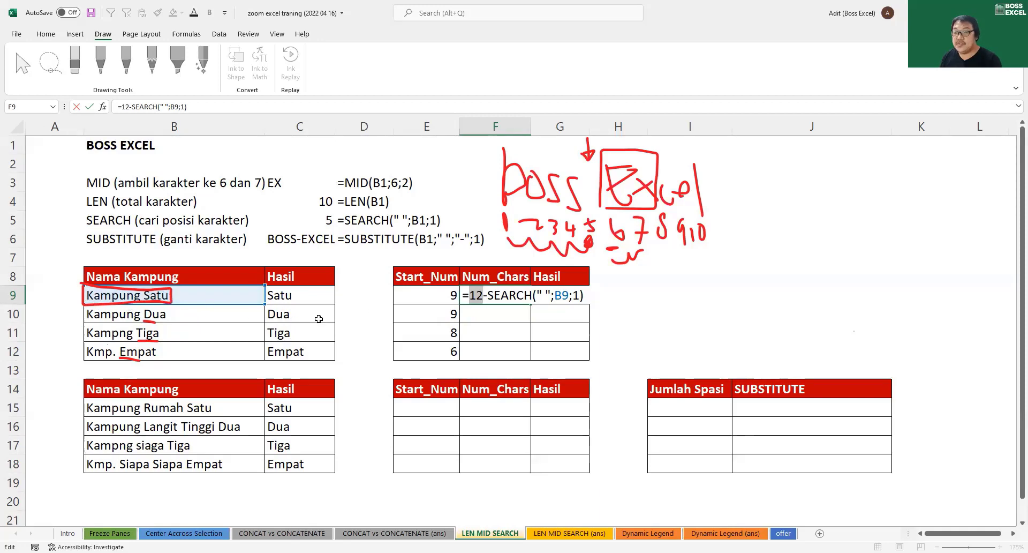
{"action": "key", "text": "ctrl+z"}
{"action": "left_click_drag", "start_coordinate": [518, 296], "coordinate": [619, 295]}
{"action": "key", "text": "ctrl+c"}
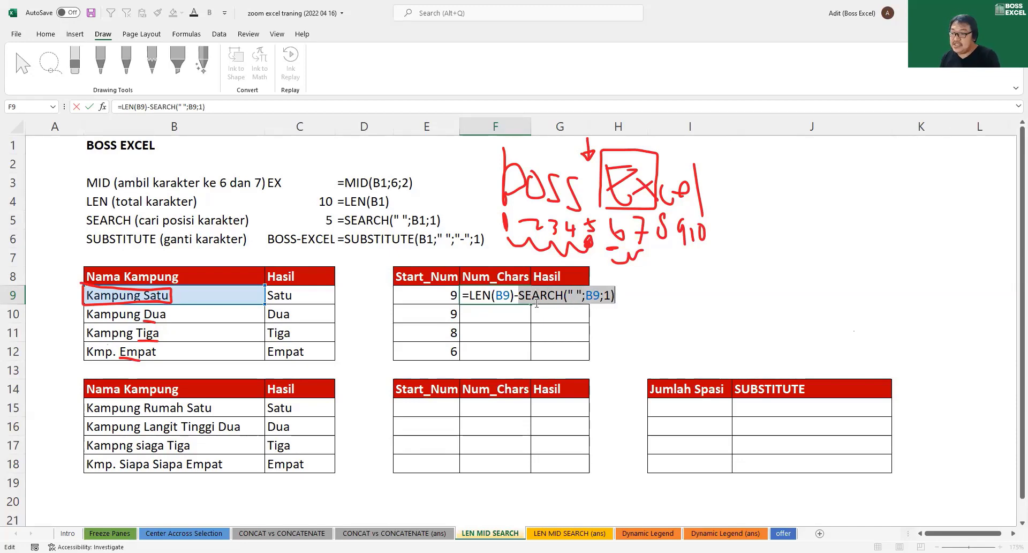
{"action": "key", "text": "F9"}
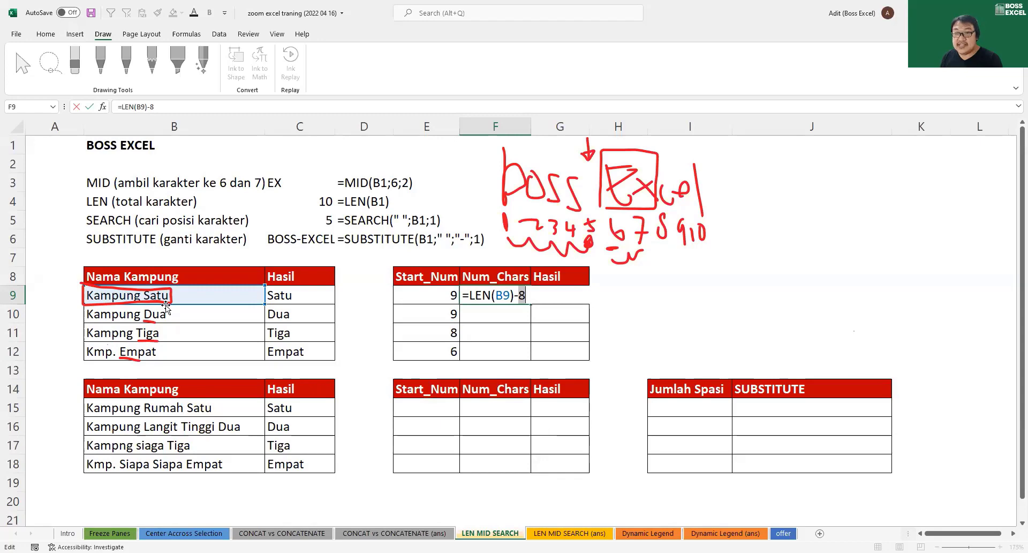
{"action": "key", "text": "ctrl+v"}
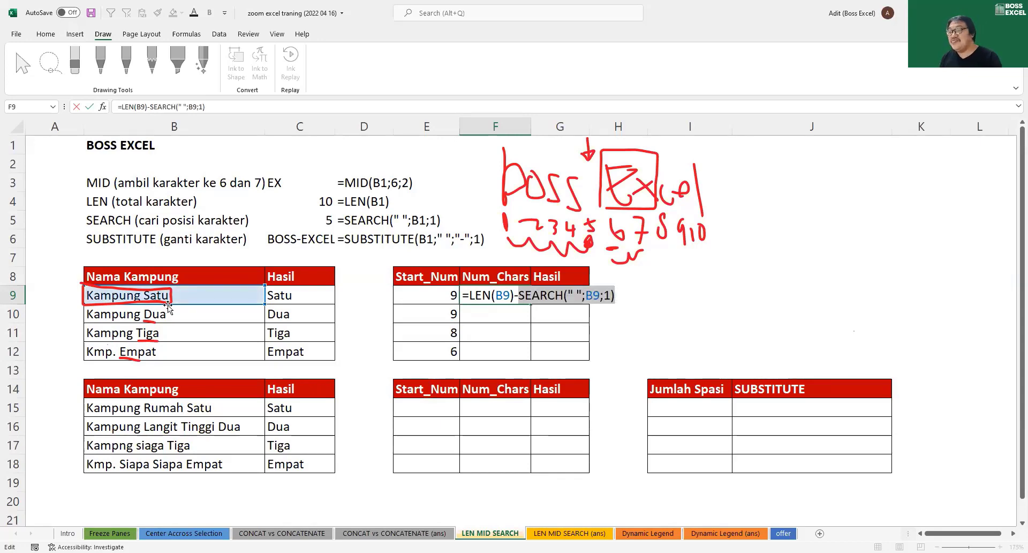
Commit the F9 formula and fill it down through F12 for the other village names
{"action": "key", "text": "Return"}
{"action": "left_click", "coordinate": [503, 295]}
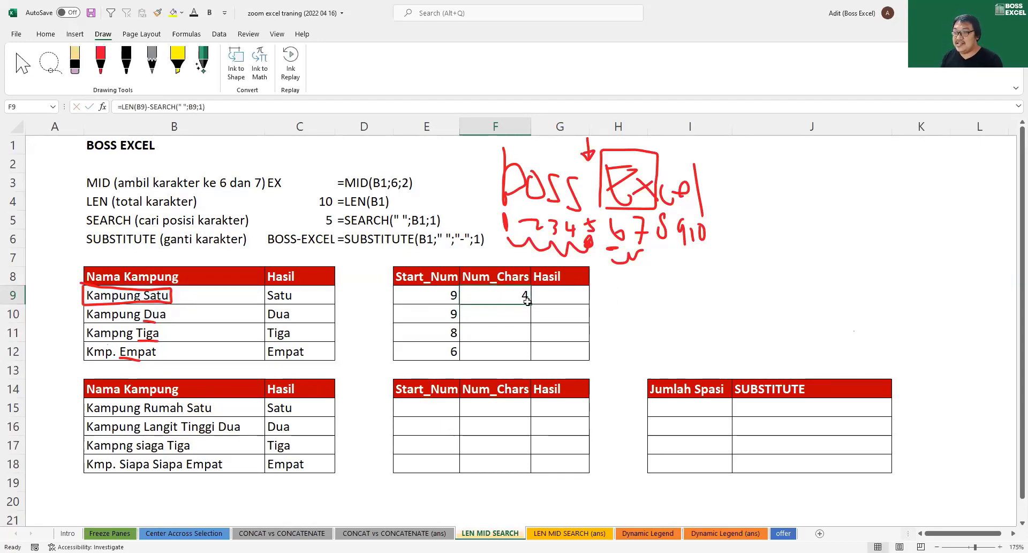
{"action": "double_click", "coordinate": [527, 301]}
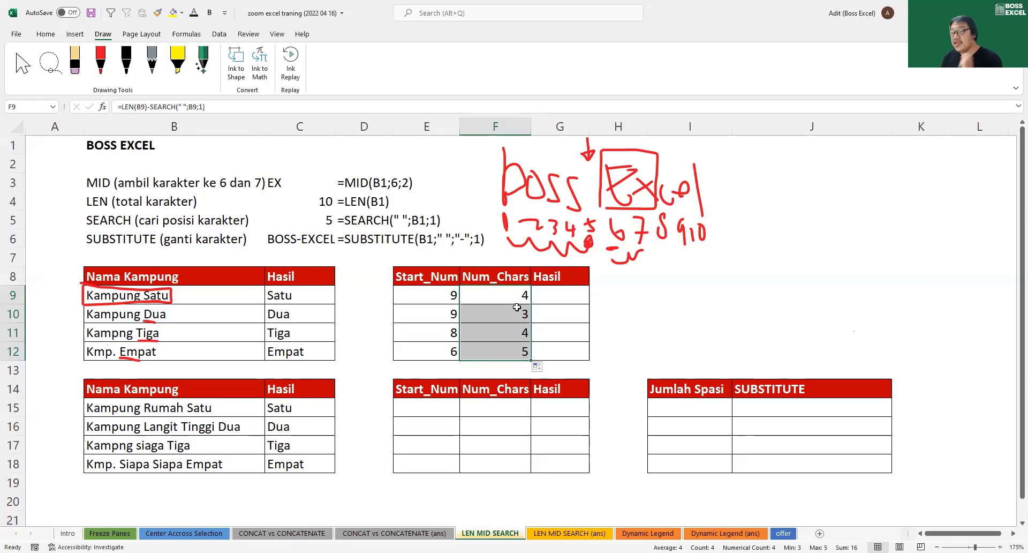
Start a MID formula in G9, the Hasil cell for the first village name
{"action": "left_click", "coordinate": [574, 290]}
{"action": "type", "text": "="}
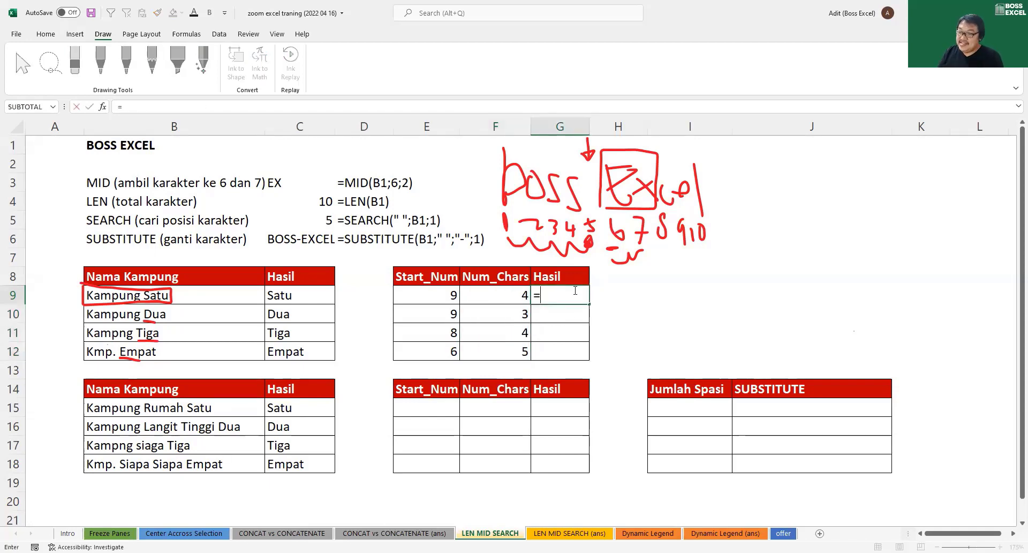
{"action": "type", "text": "mid"}
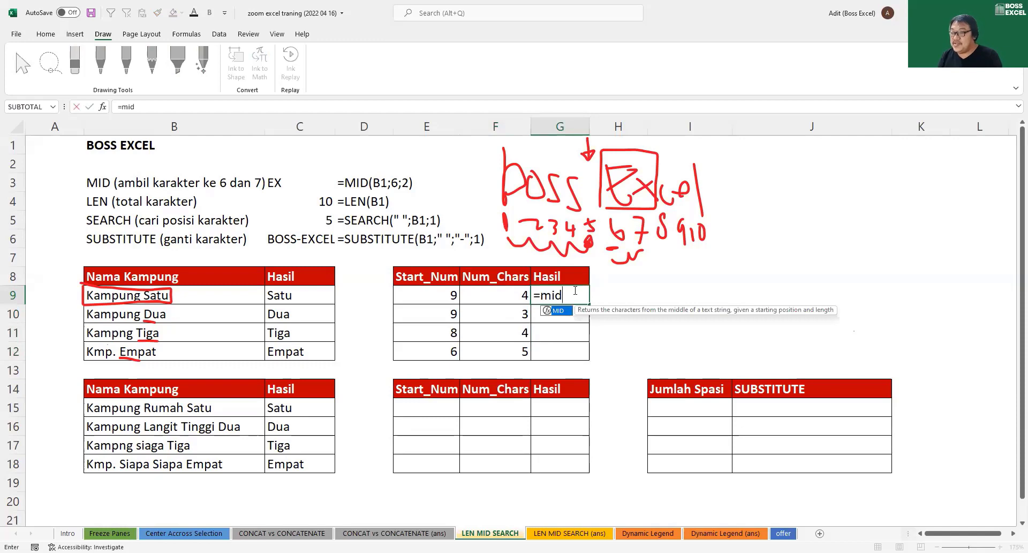
{"action": "key", "text": "Tab"}
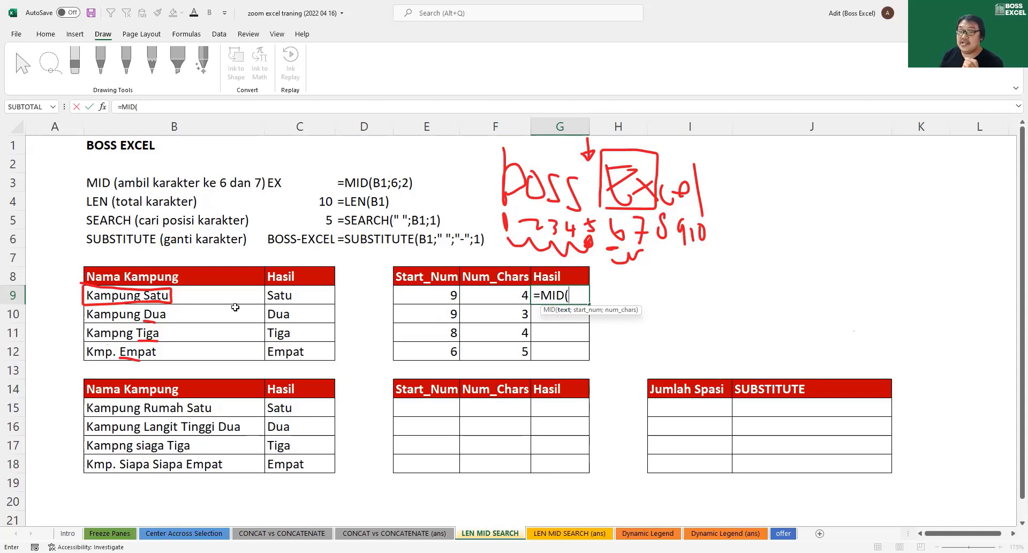
Complete the MID formula in G9 as =MID(B9;E9;F9), using the village name, Start_Num and Num_Chars cells
{"action": "left_click", "coordinate": [225, 292]}
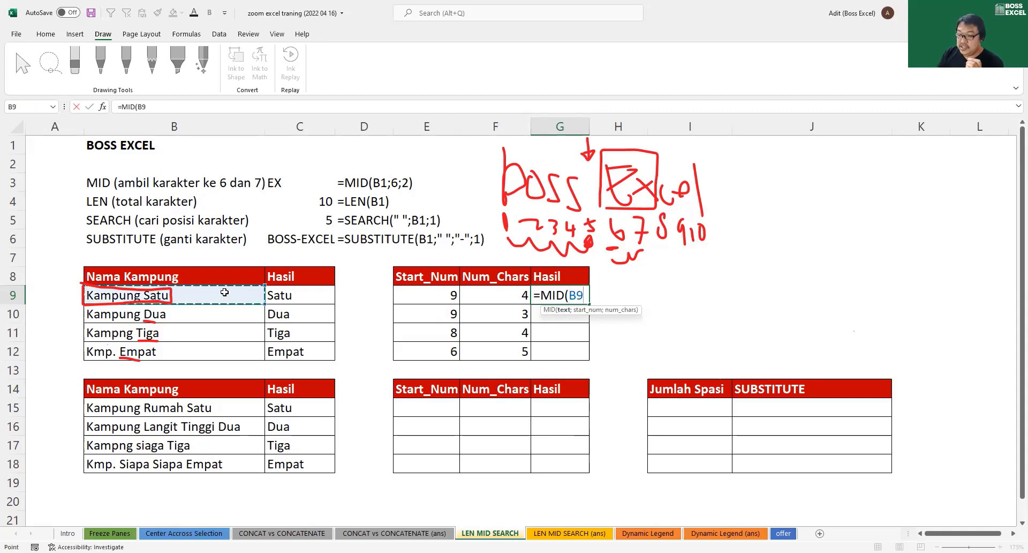
{"action": "type", "text": ";"}
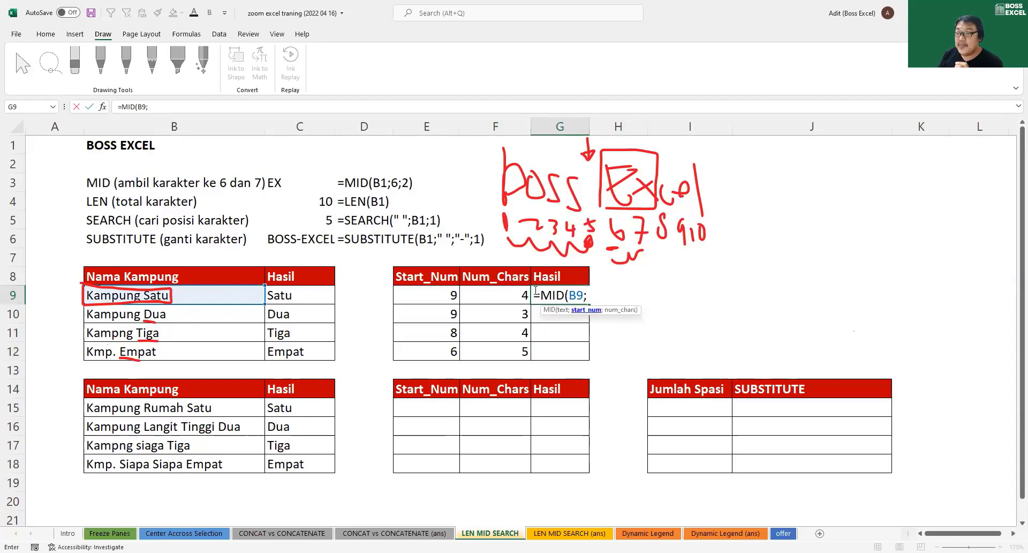
{"action": "left_click", "coordinate": [440, 295]}
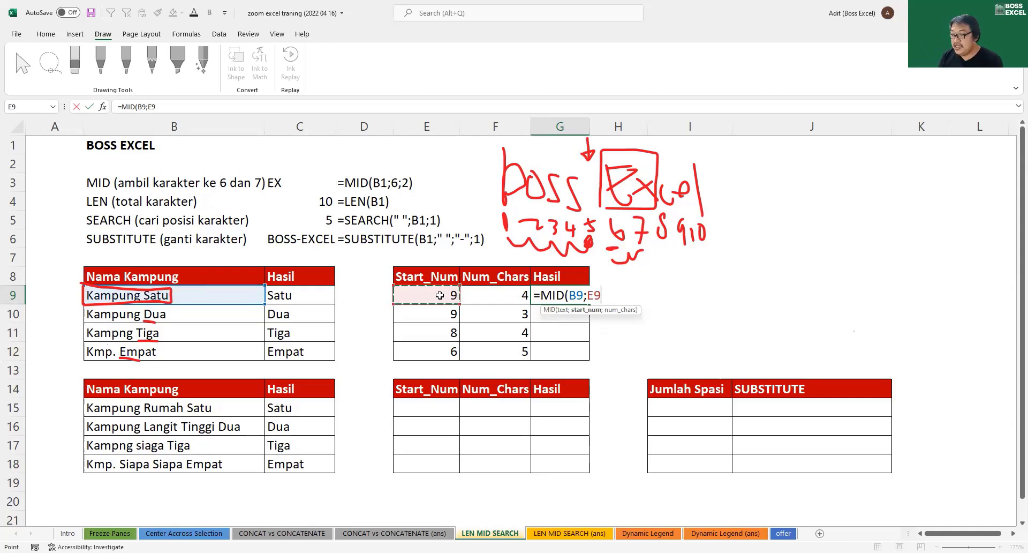
{"action": "type", "text": ";"}
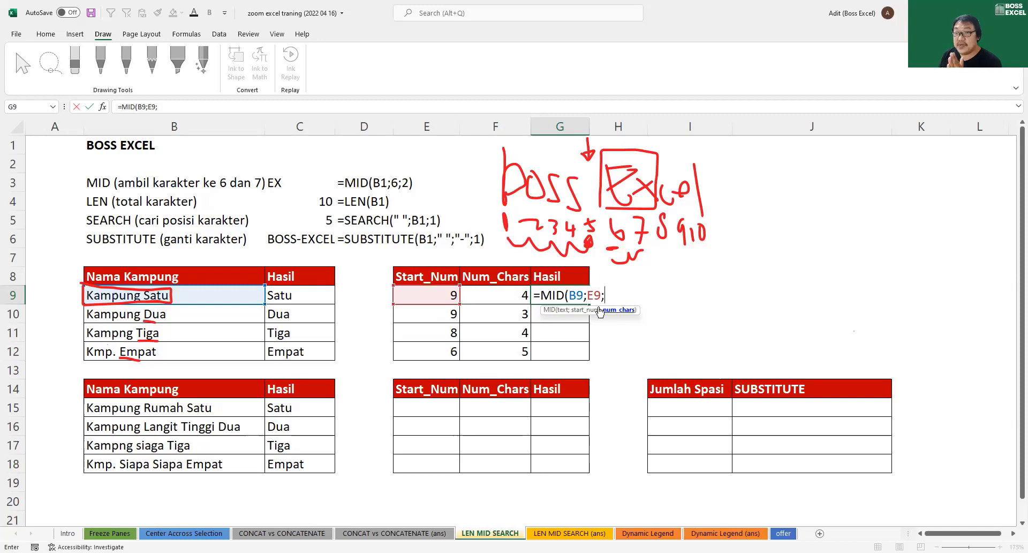
{"action": "left_click", "coordinate": [506, 295]}
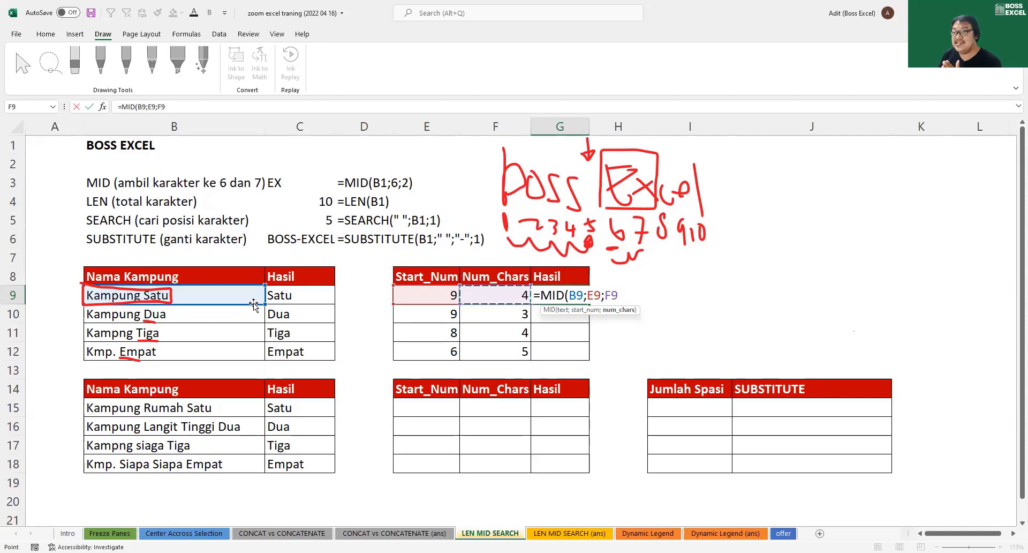
{"action": "key", "text": "Return"}
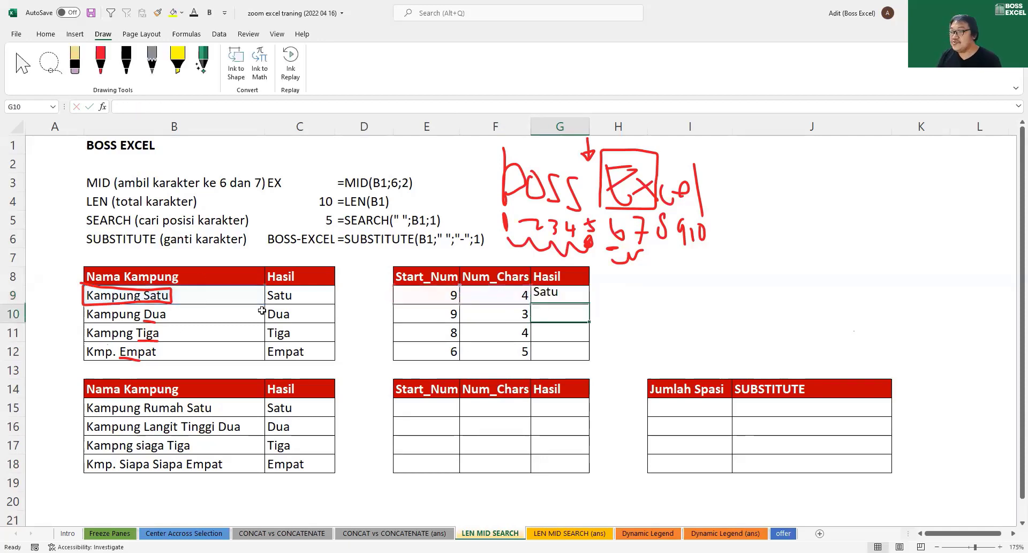
Copy the MID formula from G9 down through G12 to fill the Hasil column of the upper table
{"action": "left_click", "coordinate": [564, 293]}
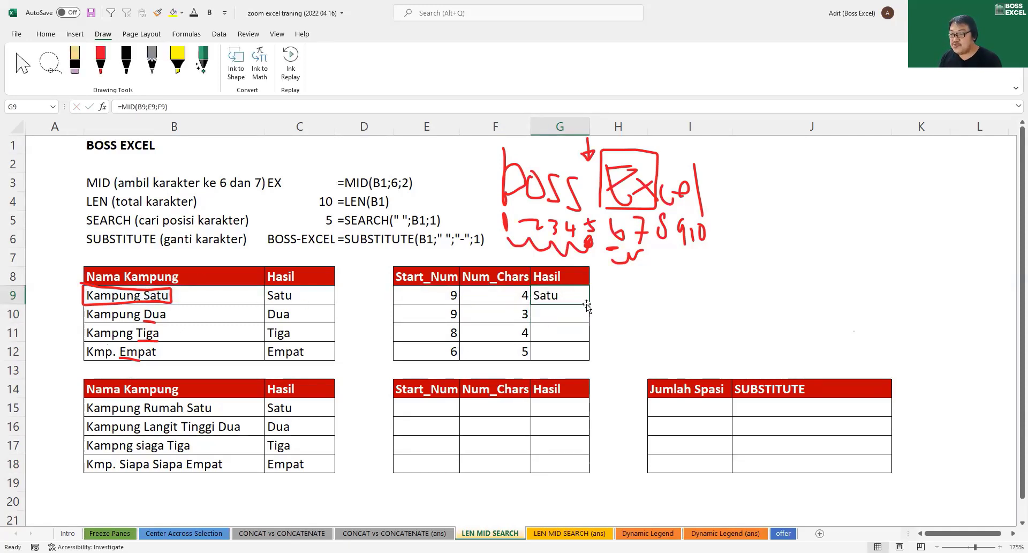
{"action": "left_click_drag", "start_coordinate": [589, 304], "coordinate": [592, 324]}
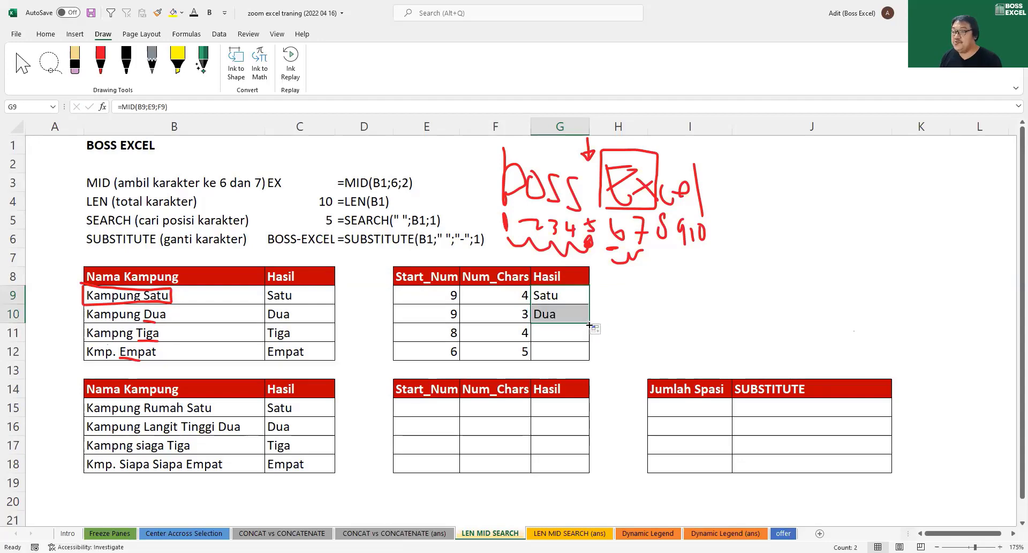
{"action": "left_click", "coordinate": [586, 320]}
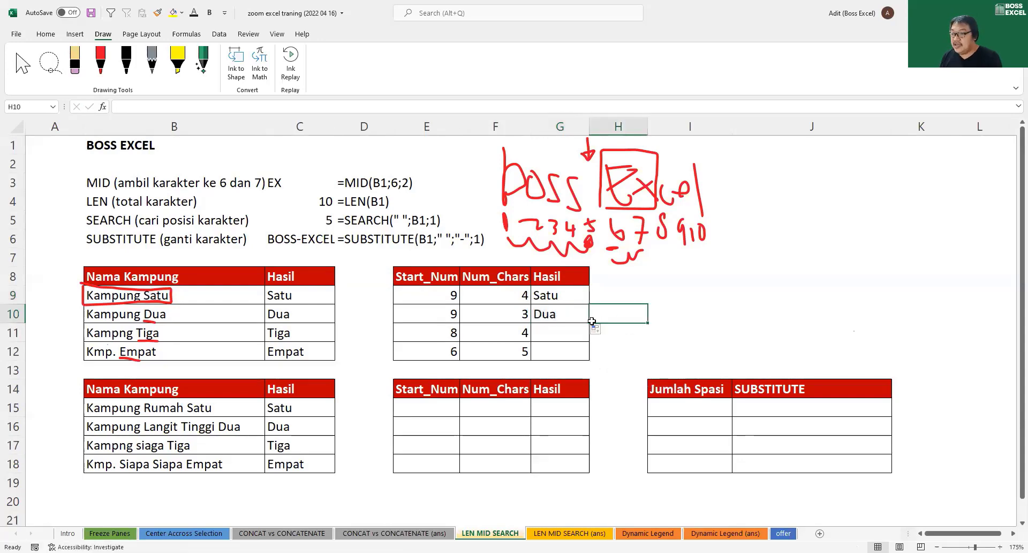
{"action": "double_click", "coordinate": [589, 323]}
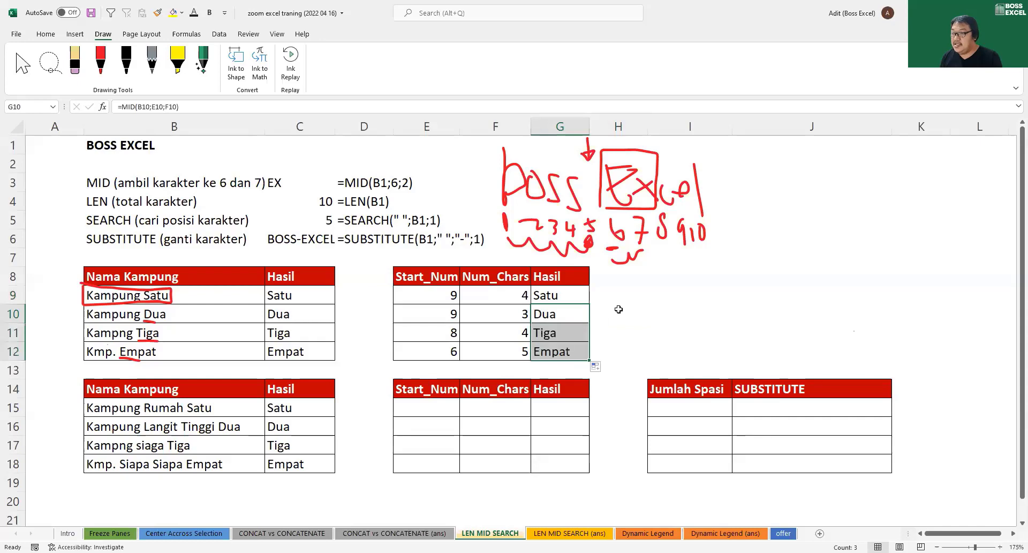
{"action": "left_click", "coordinate": [620, 308]}
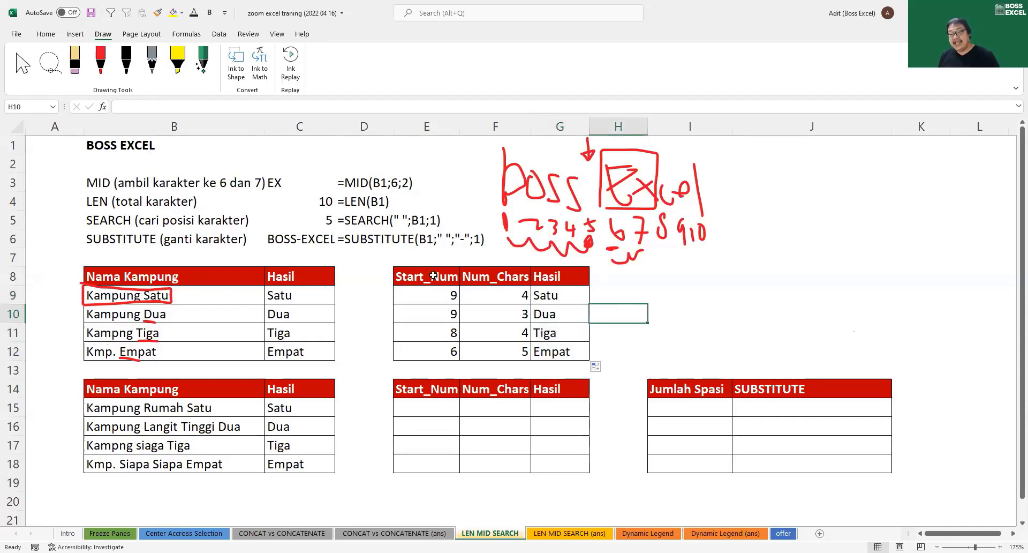
Compare the MID results with the expected Hasil values, then review the function examples and the second village table in B14:J18
{"action": "left_click_drag", "start_coordinate": [300, 295], "coordinate": [302, 349]}
{"action": "left_click_drag", "start_coordinate": [564, 302], "coordinate": [567, 348]}
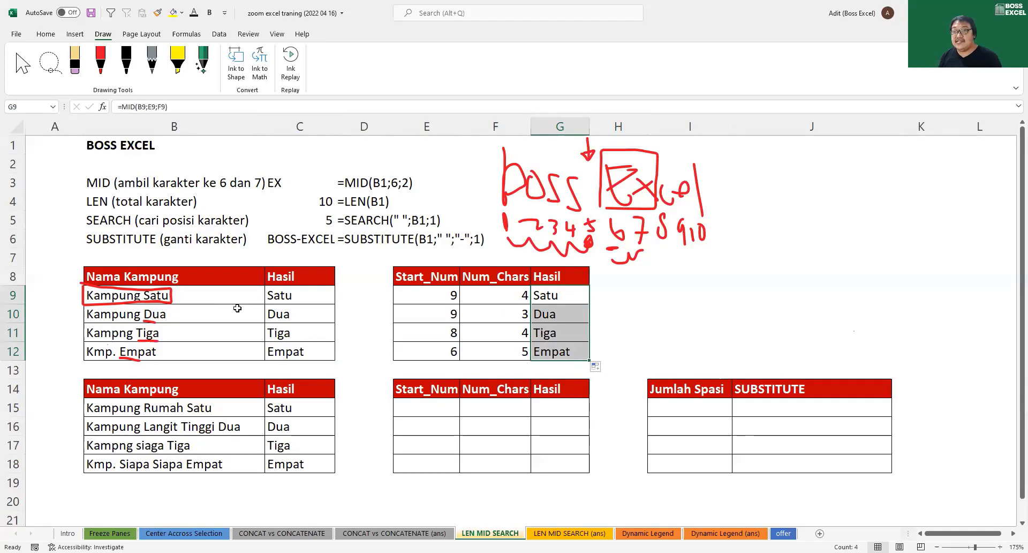
{"action": "left_click", "coordinate": [512, 294]}
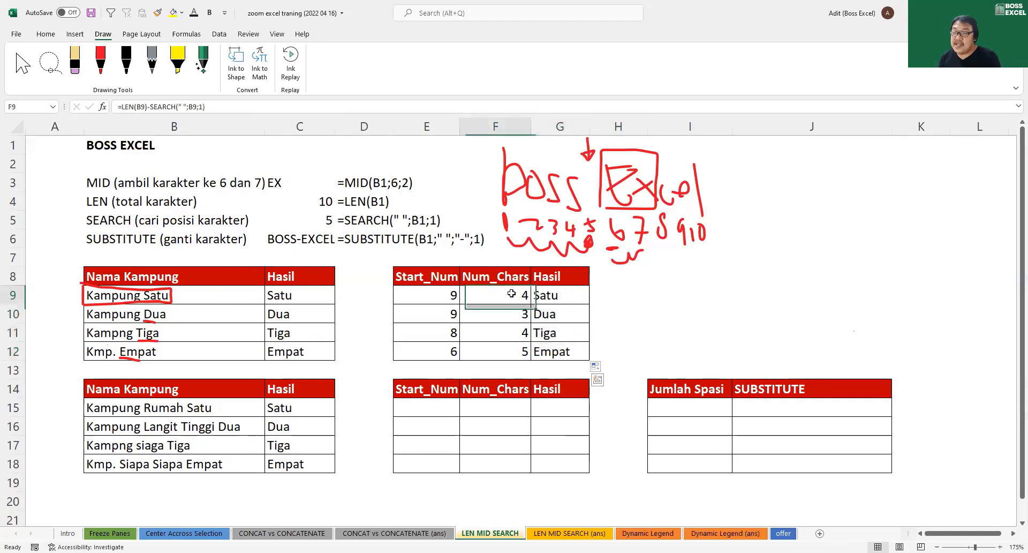
{"action": "left_click", "coordinate": [90, 203]}
{"action": "left_click", "coordinate": [86, 220]}
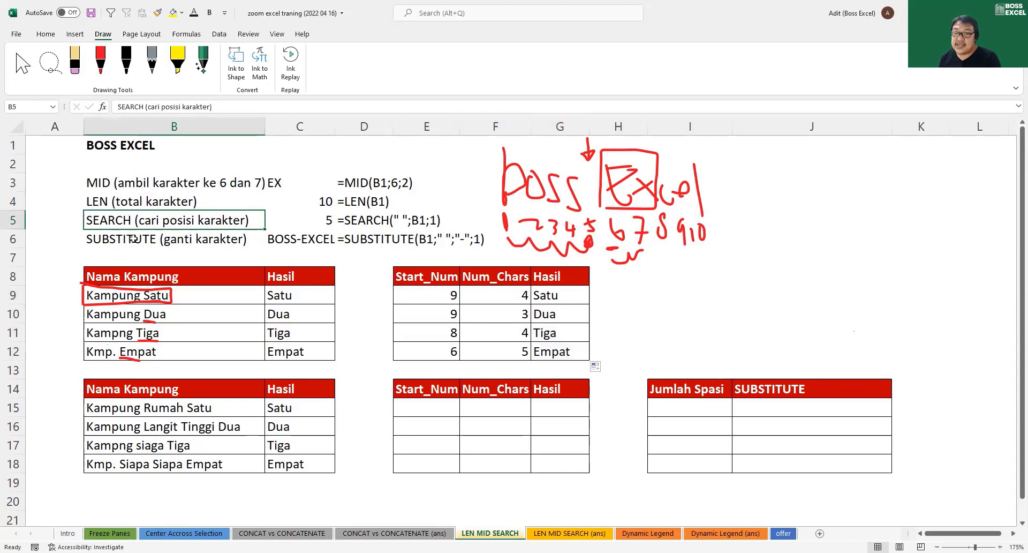
{"action": "left_click", "coordinate": [125, 188]}
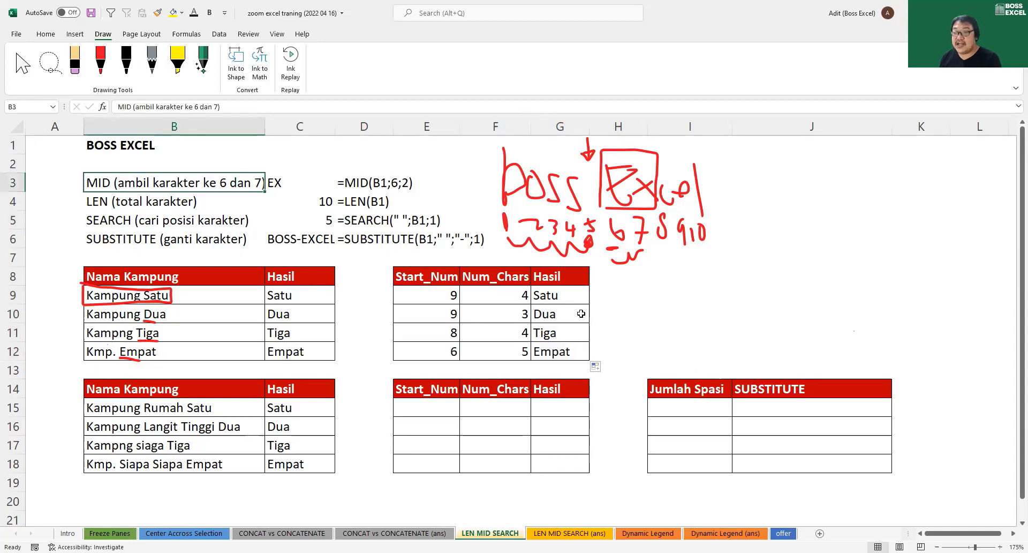
{"action": "left_click", "coordinate": [649, 308]}
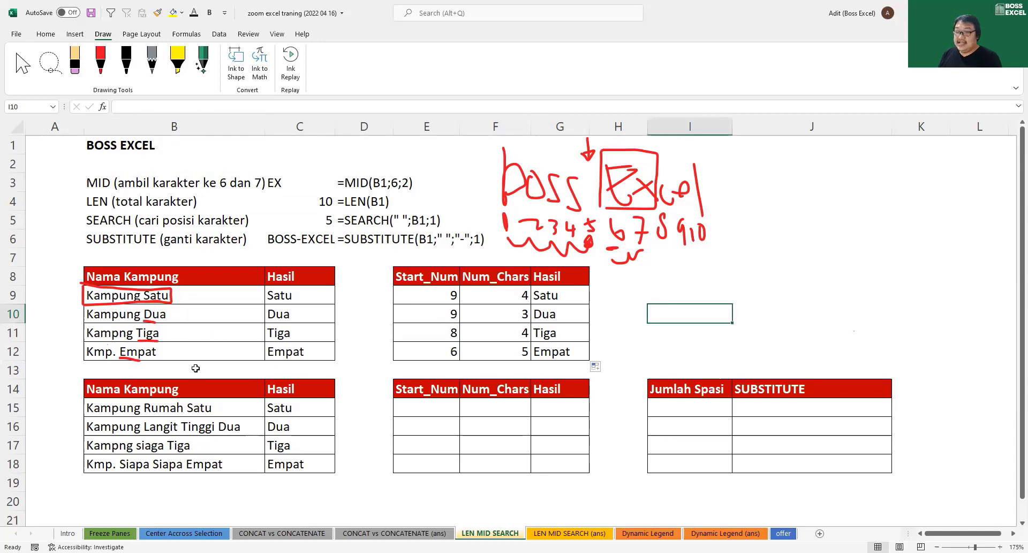
{"action": "left_click_drag", "start_coordinate": [139, 386], "coordinate": [753, 466]}
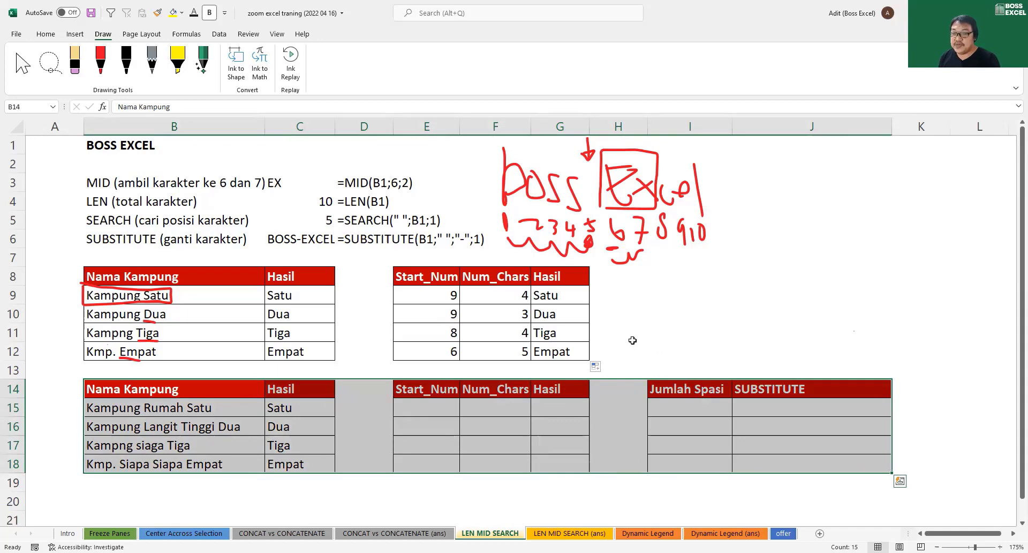
{"action": "left_click", "coordinate": [352, 403]}
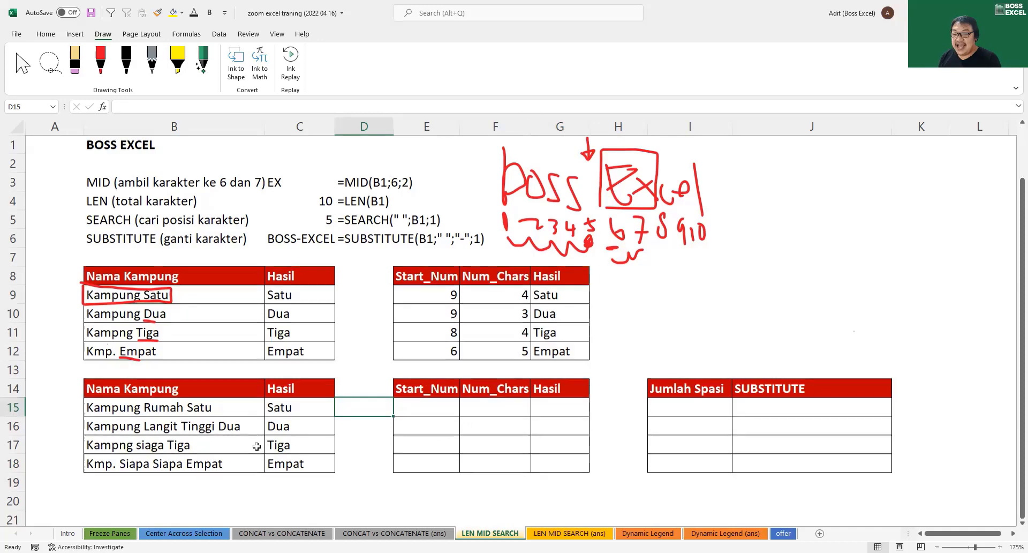
{"action": "scroll", "coordinate": [259, 444], "scroll_direction": "down", "scroll_amount": 1}
{"action": "scroll", "coordinate": [277, 440], "scroll_direction": "up", "scroll_amount": 1}
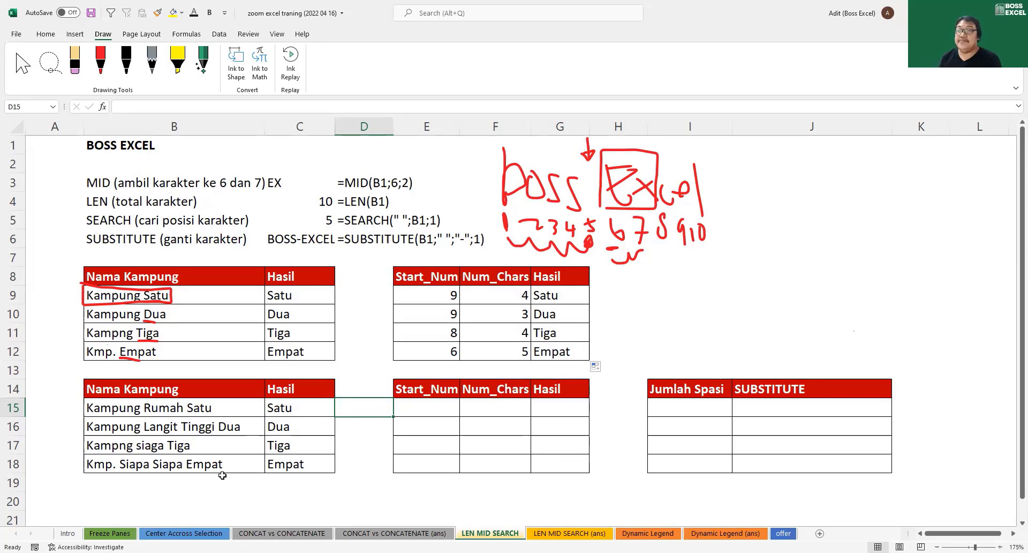
Try finding the first space in Kampung Rumah Satu by entering =SEARCH(" ";B15;1) in E15
{"action": "left_click", "coordinate": [421, 408]}
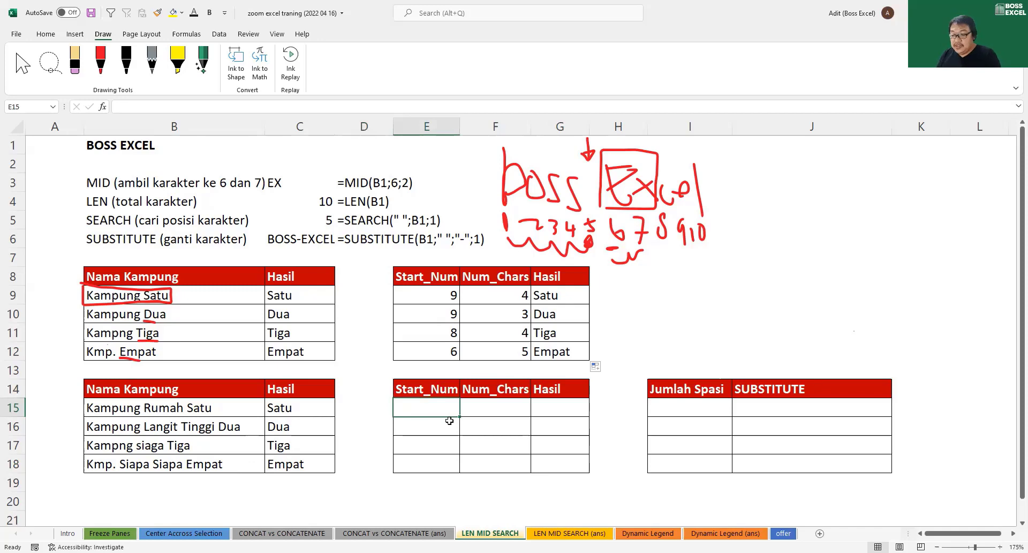
{"action": "type", "text": "=sea"}
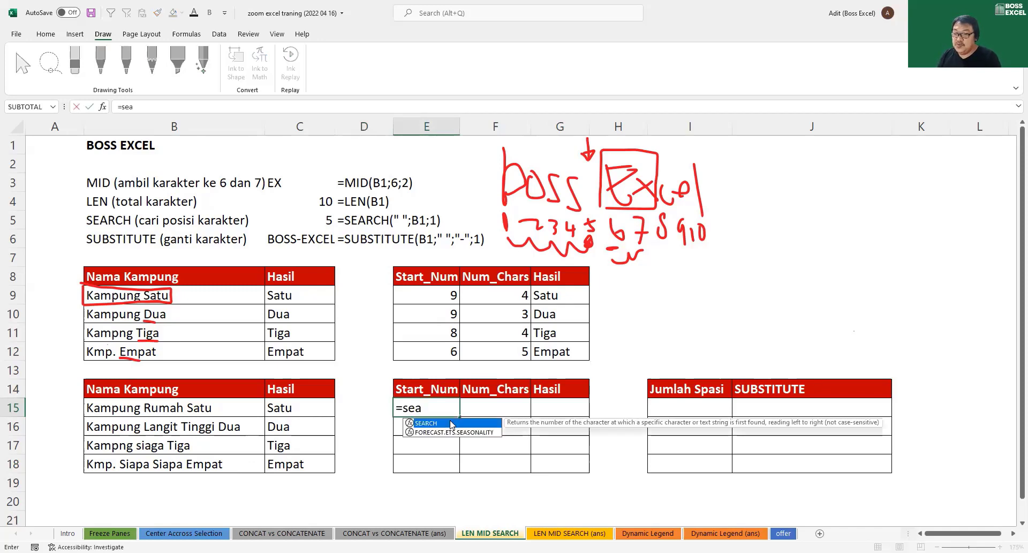
{"action": "key", "text": "Tab"}
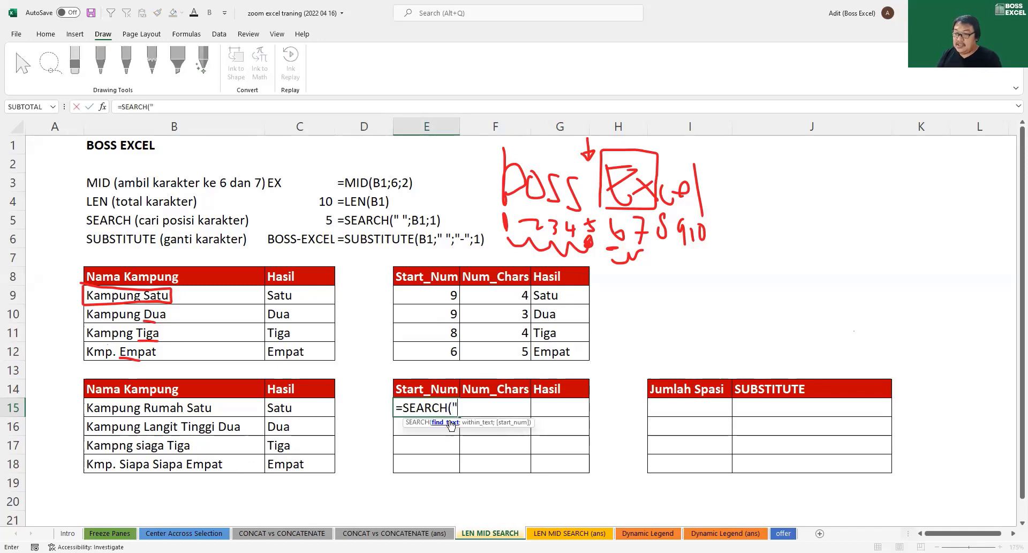
{"action": "type", "text": "\" "}
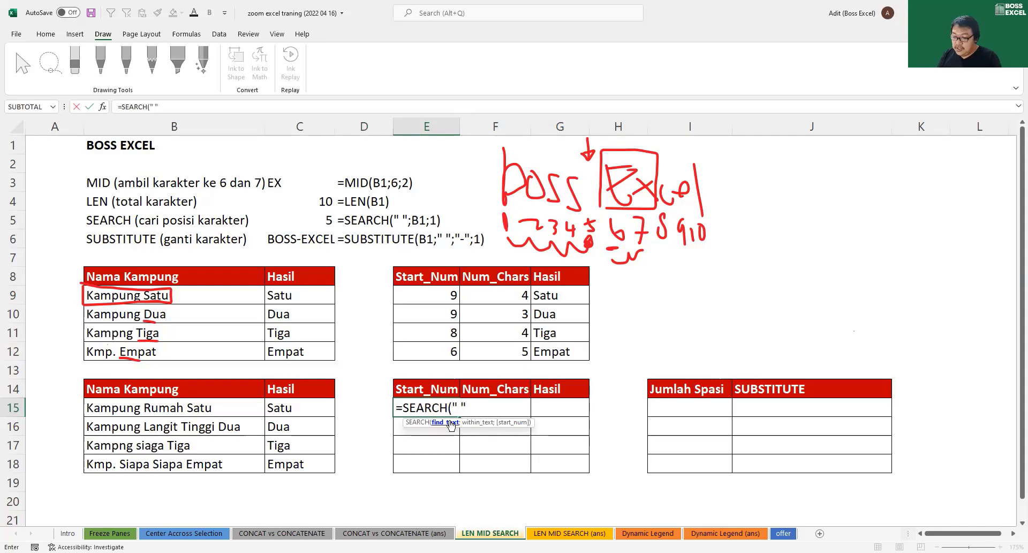
{"action": "type", "text": "\";"}
{"action": "left_click", "coordinate": [213, 409]}
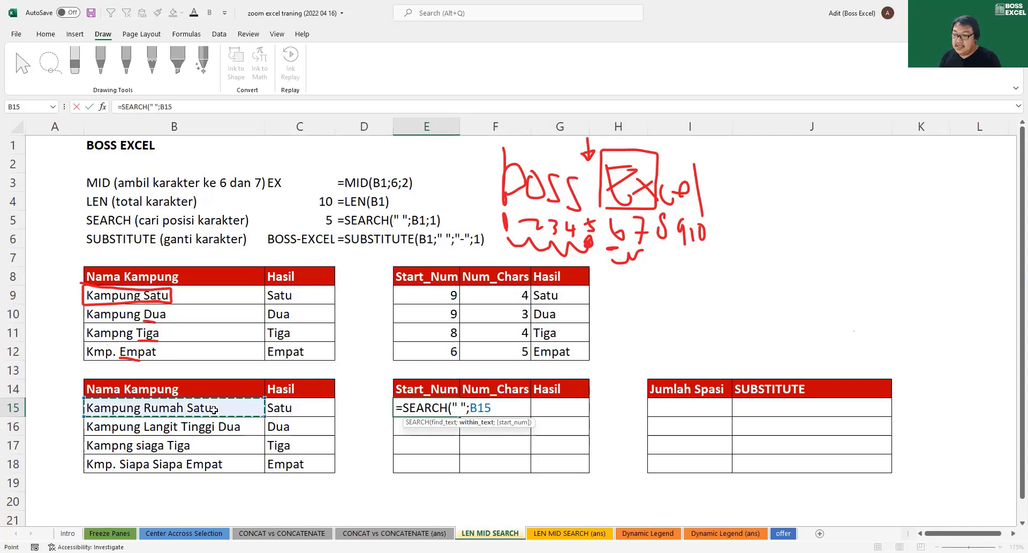
{"action": "type", "text": ";1)"}
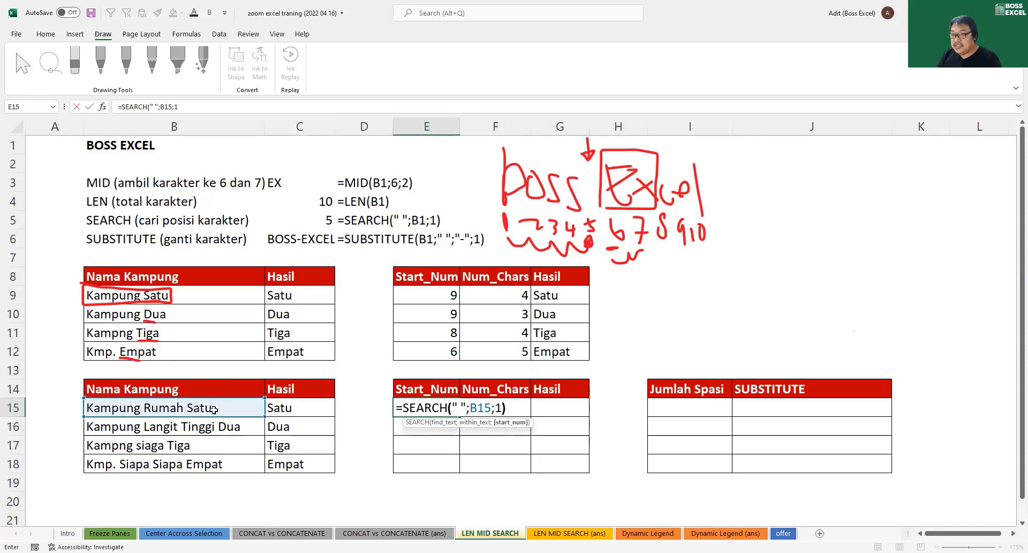
{"action": "key", "text": "Return"}
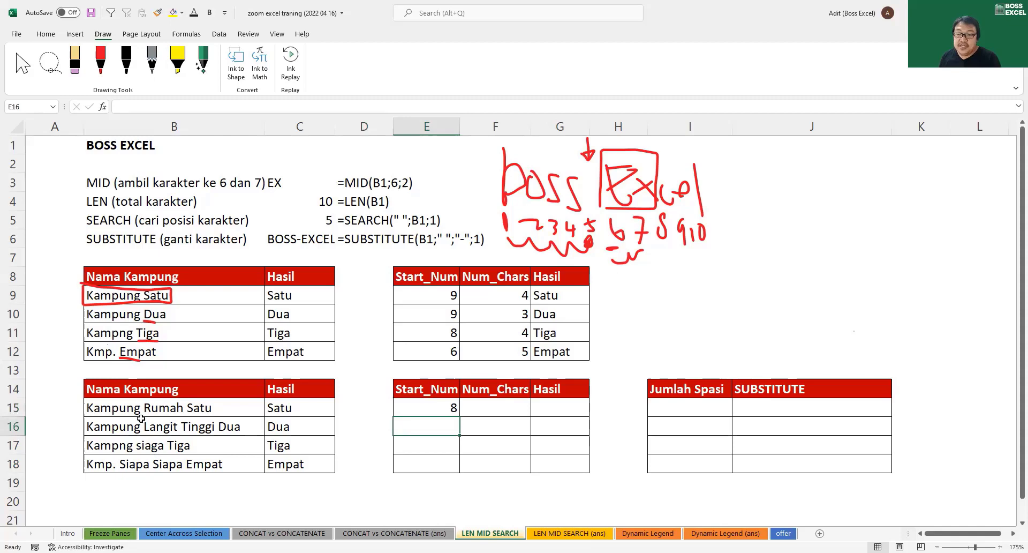
Check the source name in B15 and clear the SEARCH formula from E15
{"action": "left_click", "coordinate": [184, 411]}
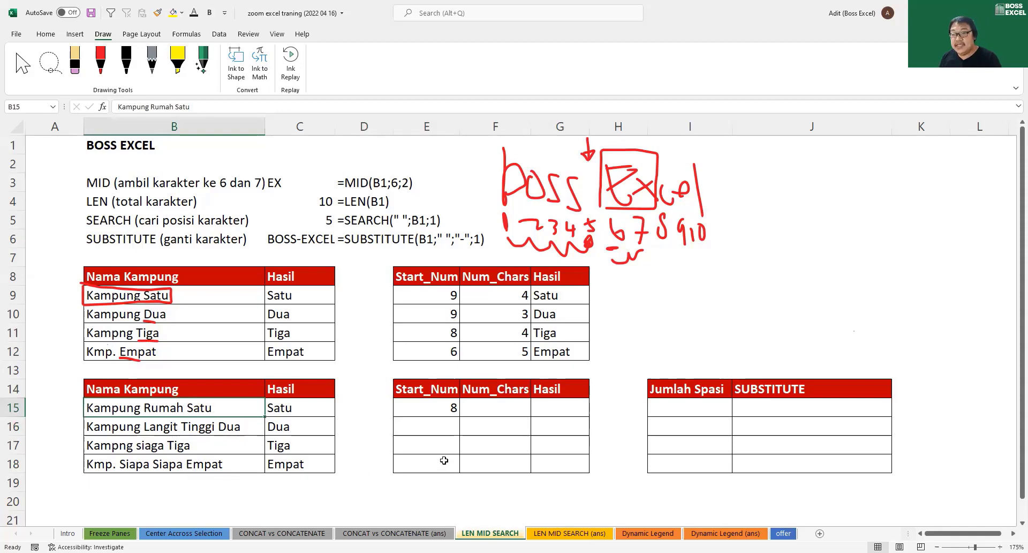
{"action": "left_click", "coordinate": [450, 409]}
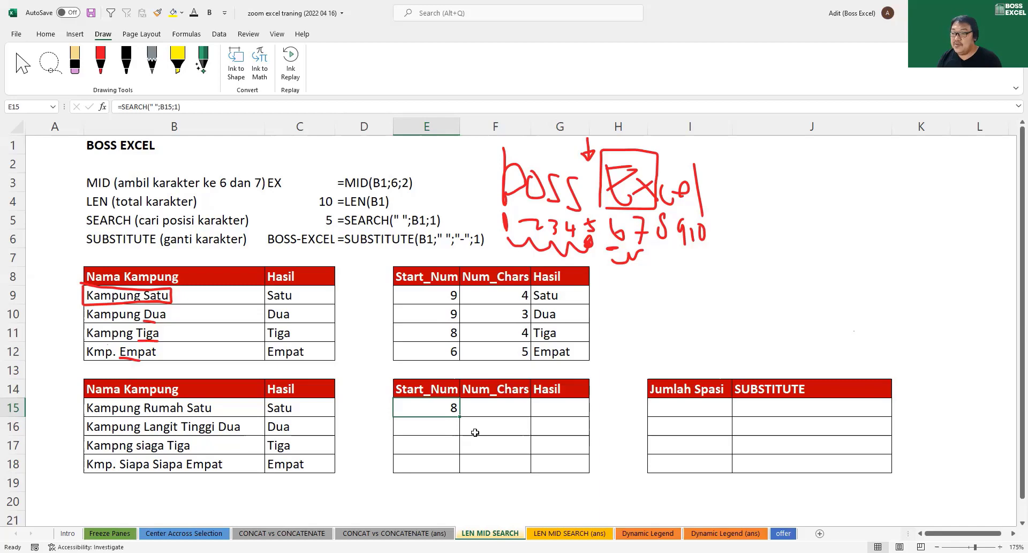
{"action": "key", "text": "Delete"}
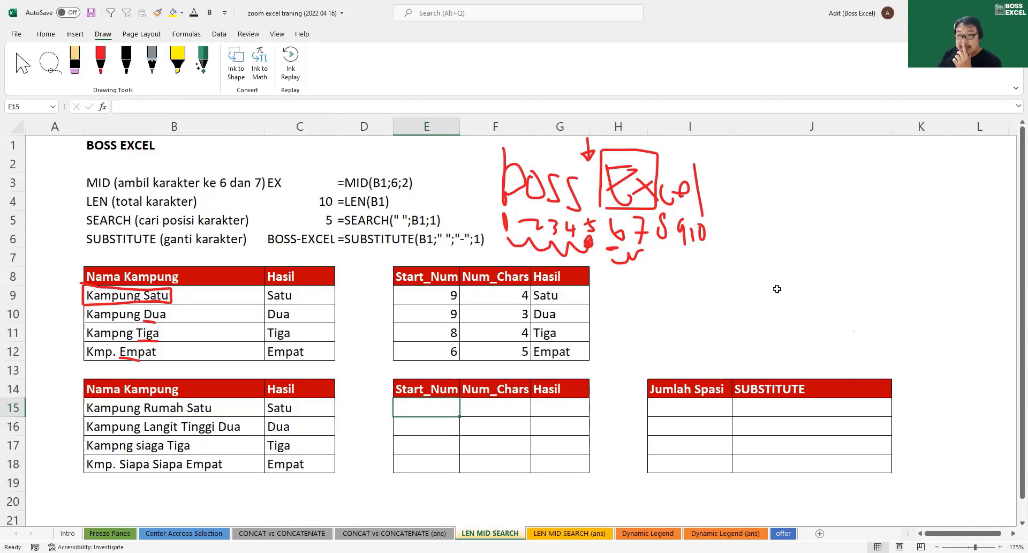
Examine the multi-word village names in B15:B18 for how many spaces precede the last word
{"action": "left_click", "coordinate": [219, 287]}
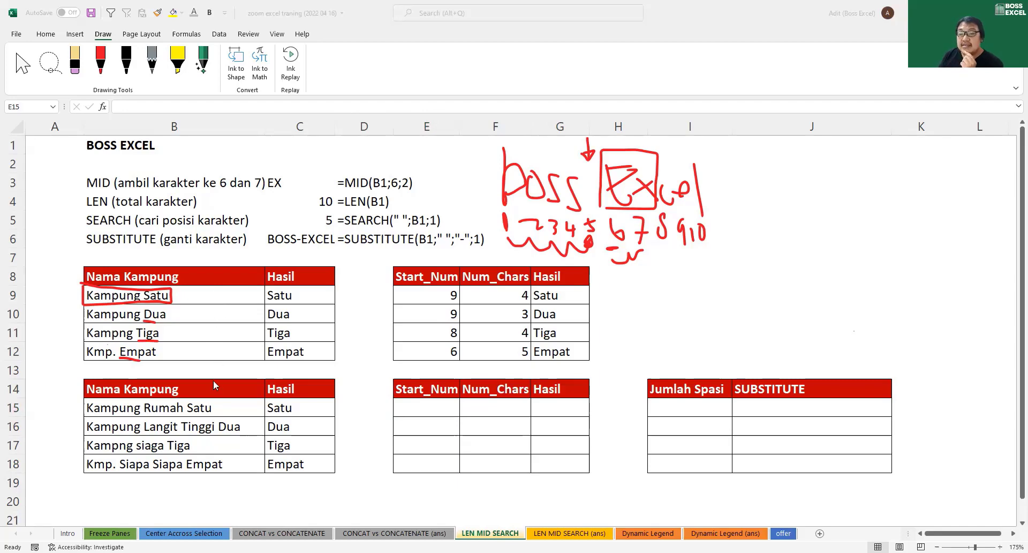
{"action": "left_click", "coordinate": [217, 427]}
{"action": "left_click", "coordinate": [173, 449]}
{"action": "left_click", "coordinate": [185, 465]}
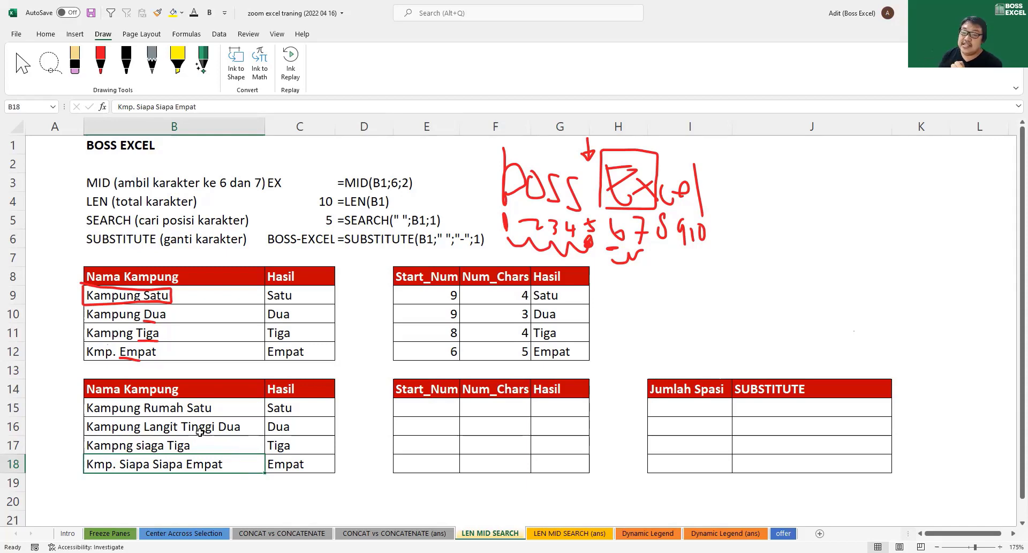
{"action": "left_click", "coordinate": [184, 410]}
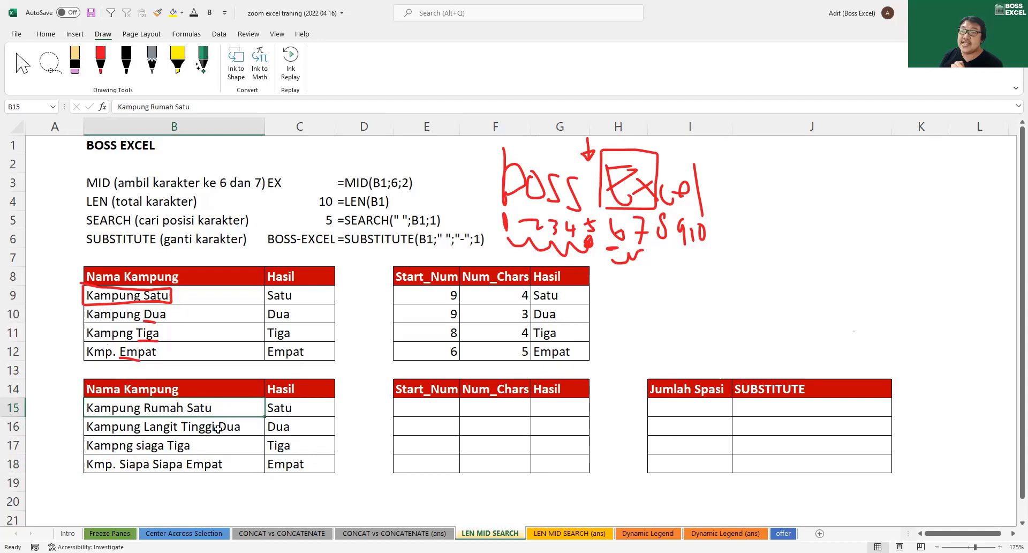
{"action": "left_click", "coordinate": [163, 451]}
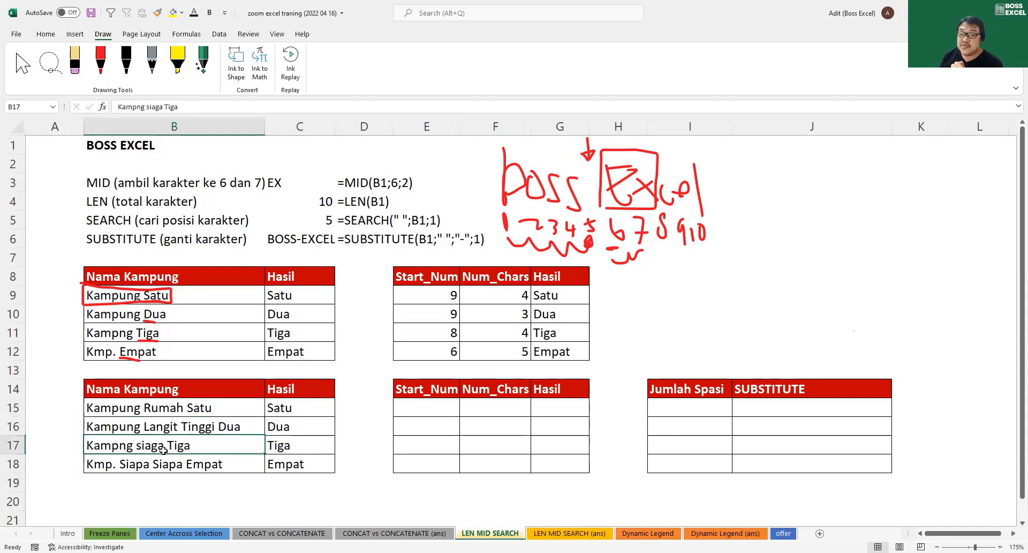
{"action": "left_click", "coordinate": [185, 461]}
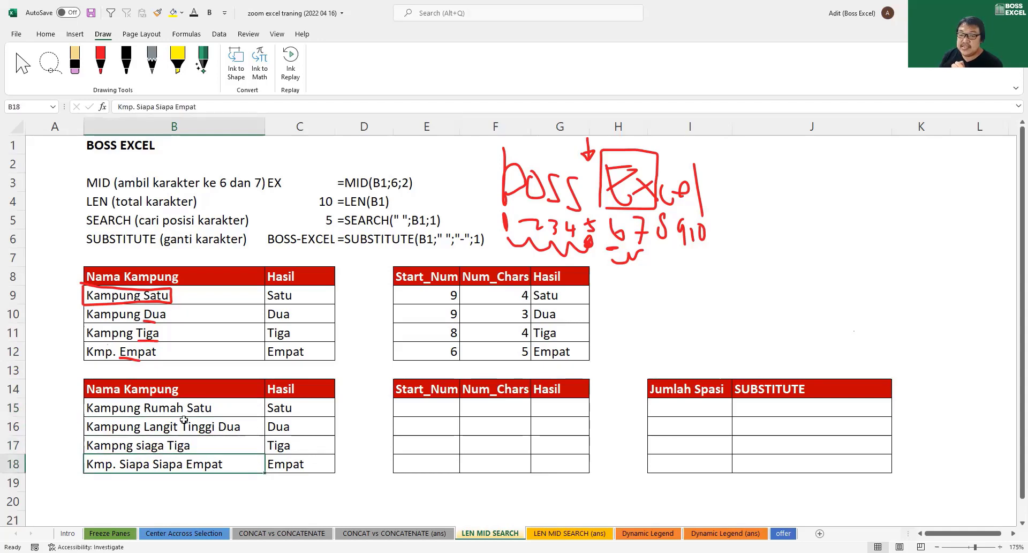
Circle the space before the last word of each village name in B15:B18 in red ink, and undo the circles
{"action": "left_click", "coordinate": [100, 75]}
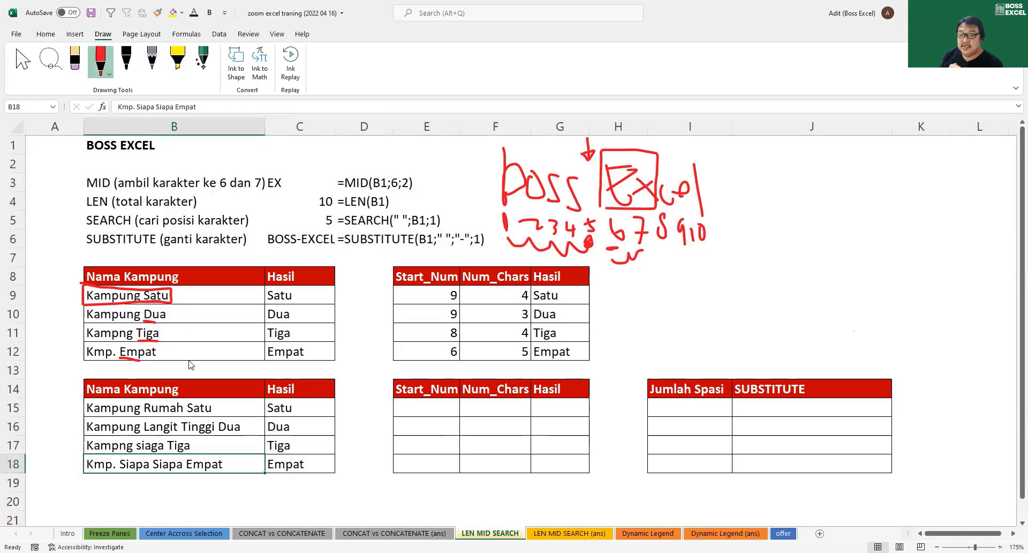
{"action": "mouse_move", "coordinate": [187, 399]}
{"action": "left_mouse_down"}
{"action": "mouse_move", "coordinate": [175, 410]}
{"action": "mouse_move", "coordinate": [194, 403]}
{"action": "mouse_move", "coordinate": [214, 433]}
{"action": "mouse_move", "coordinate": [225, 418]}
{"action": "mouse_move", "coordinate": [177, 452]}
{"action": "mouse_move", "coordinate": [200, 467]}
{"action": "mouse_move", "coordinate": [193, 455]}
{"action": "left_mouse_up"}
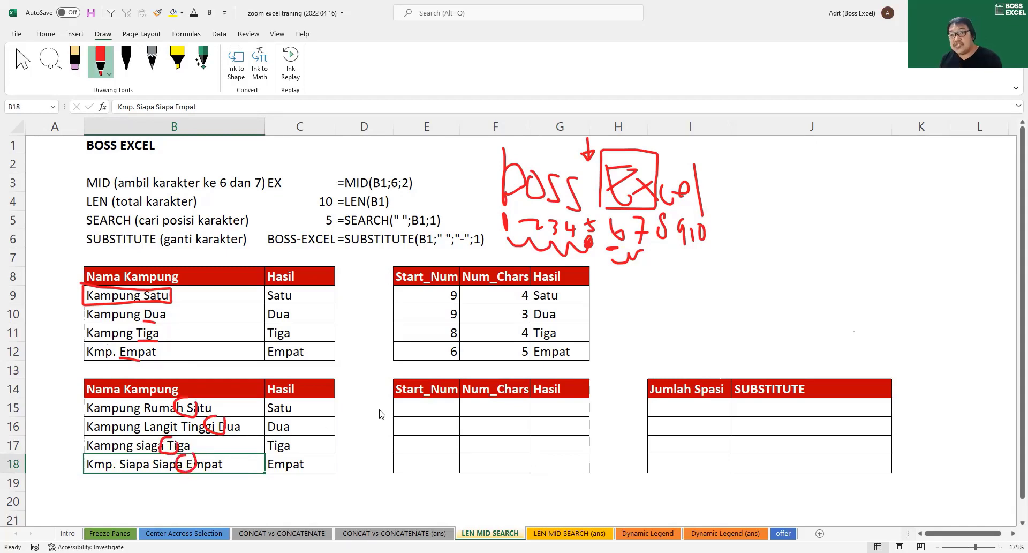
{"action": "key", "text": "ctrl+z"}
{"action": "key", "text": "ctrl+z"}
{"action": "key", "text": "ctrl+z"}
{"action": "key", "text": "ctrl+z"}
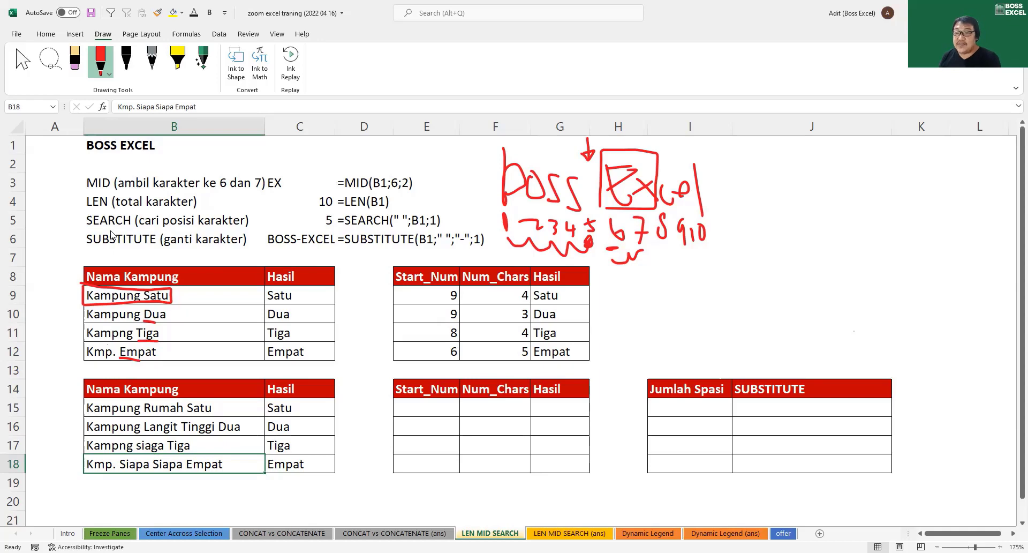
{"action": "key", "text": "Escape"}
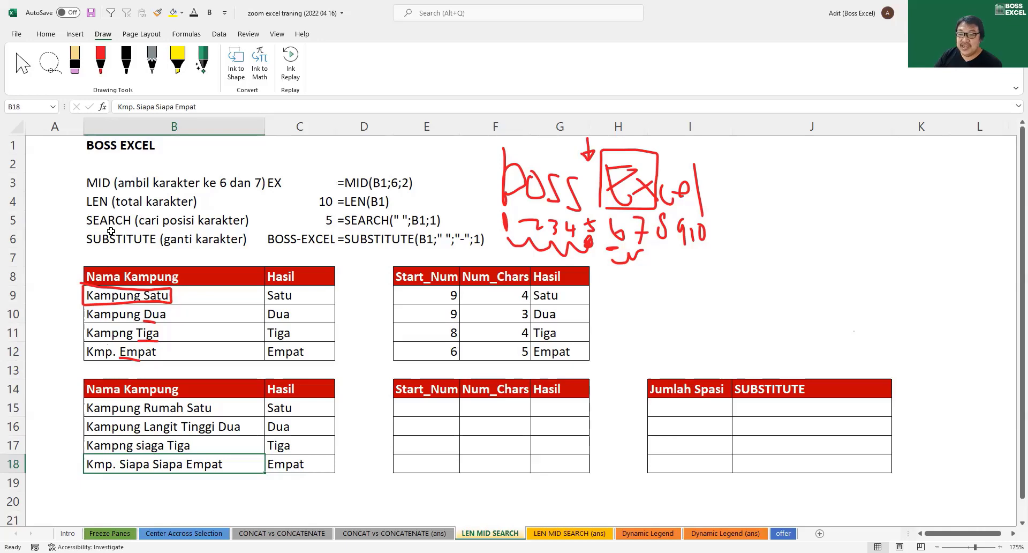
Try replacing the second space in Kampung Rumah Satu with a slash by entering =SUBSTITUTE(B15;" ";"/";2) in J15
{"action": "left_click", "coordinate": [153, 413]}
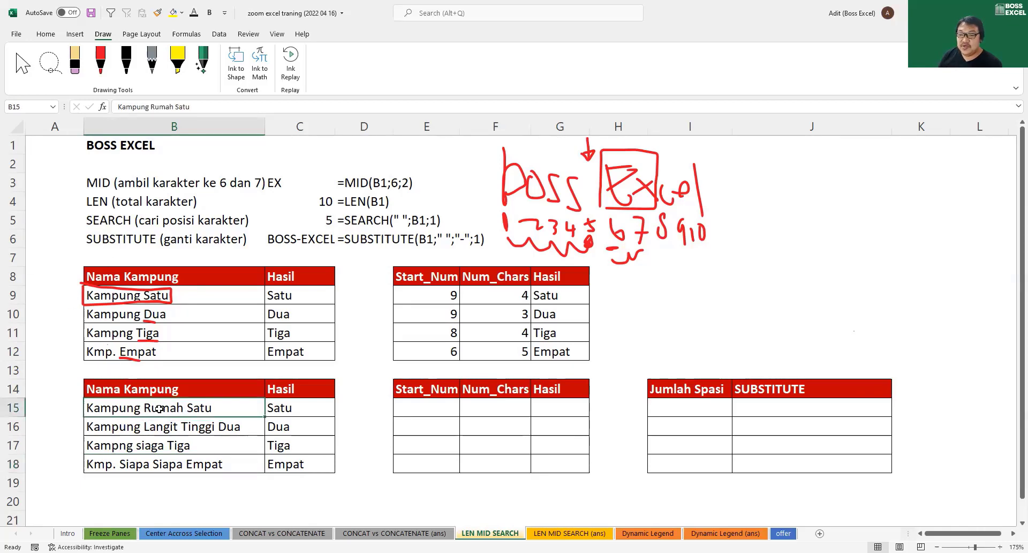
{"action": "left_click", "coordinate": [800, 408]}
{"action": "type", "text": "="}
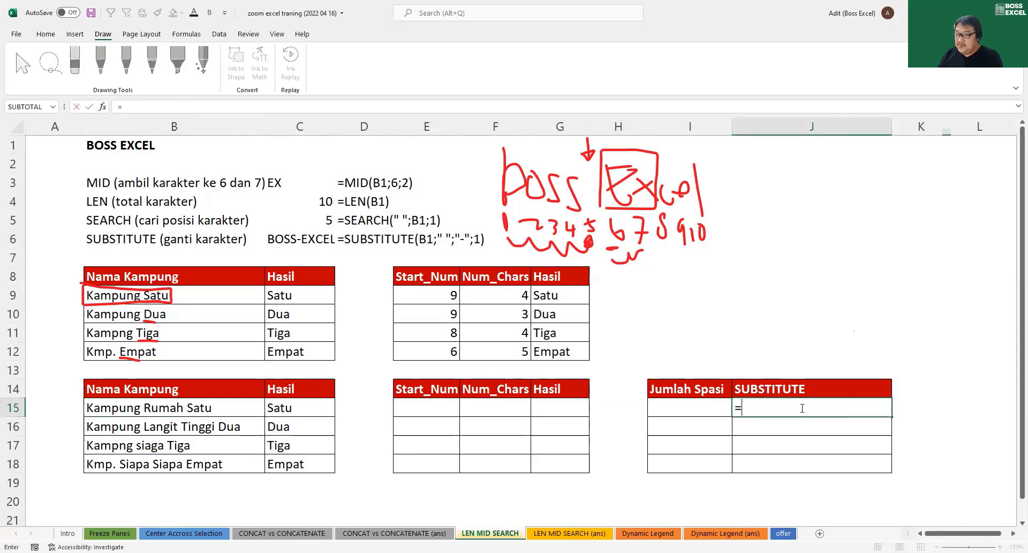
{"action": "type", "text": "SUBSTITUTE("}
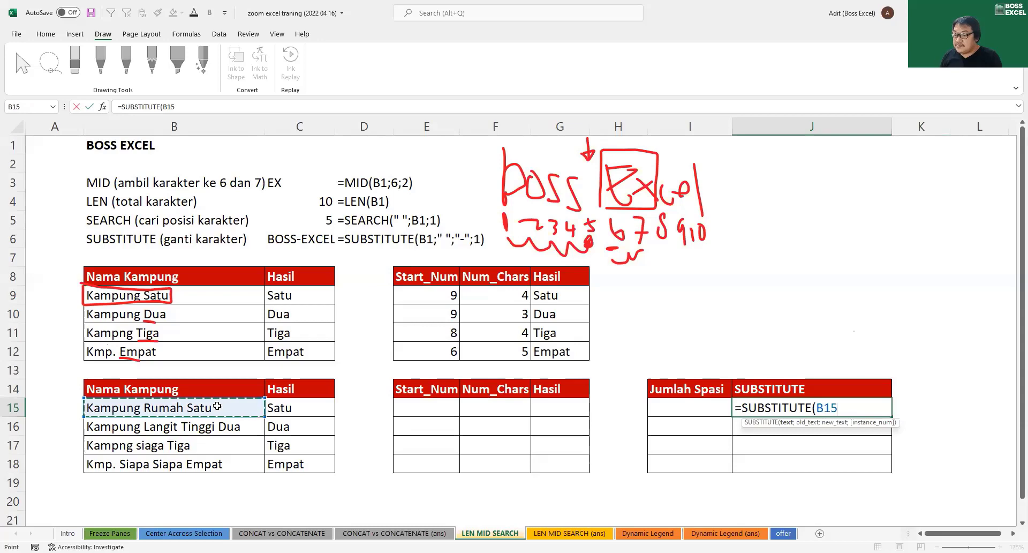
{"action": "type", "text": ";"}
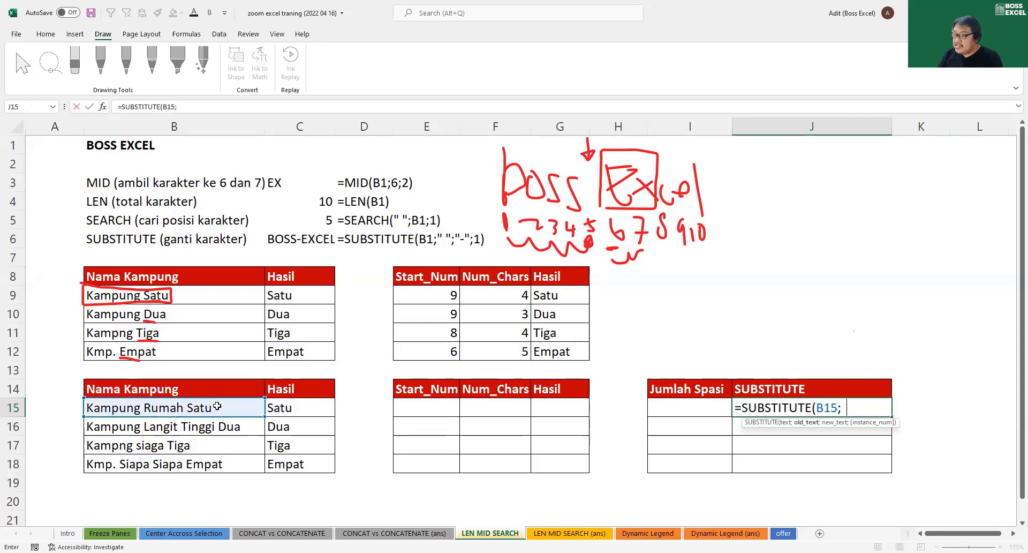
{"action": "type", "text": "\" \";"}
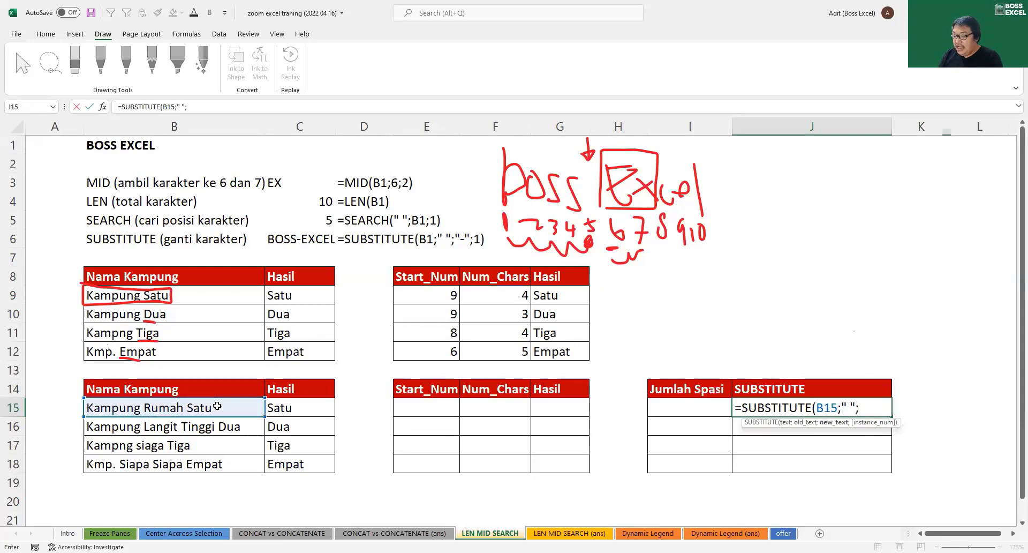
{"action": "type", "text": "\"/\";"}
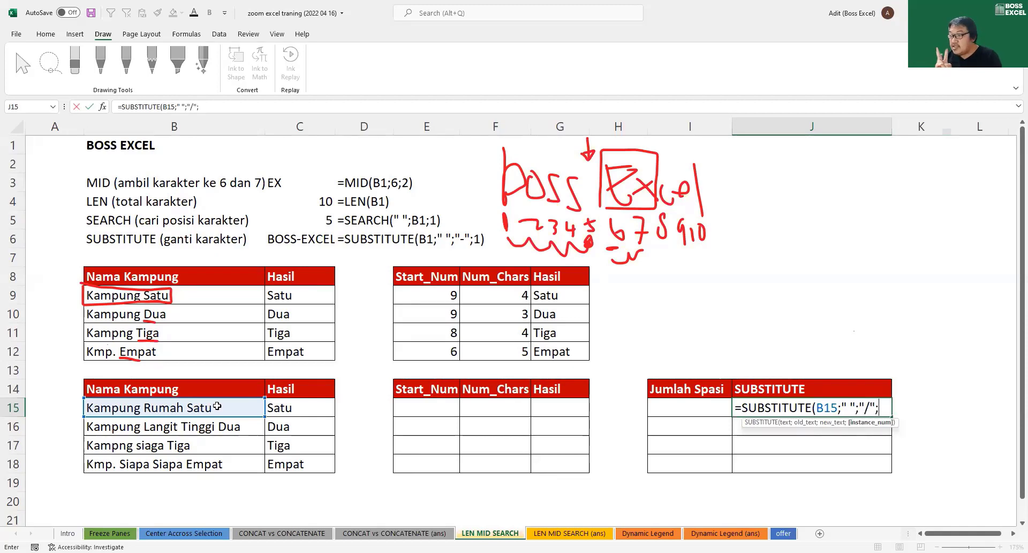
{"action": "type", "text": "2"}
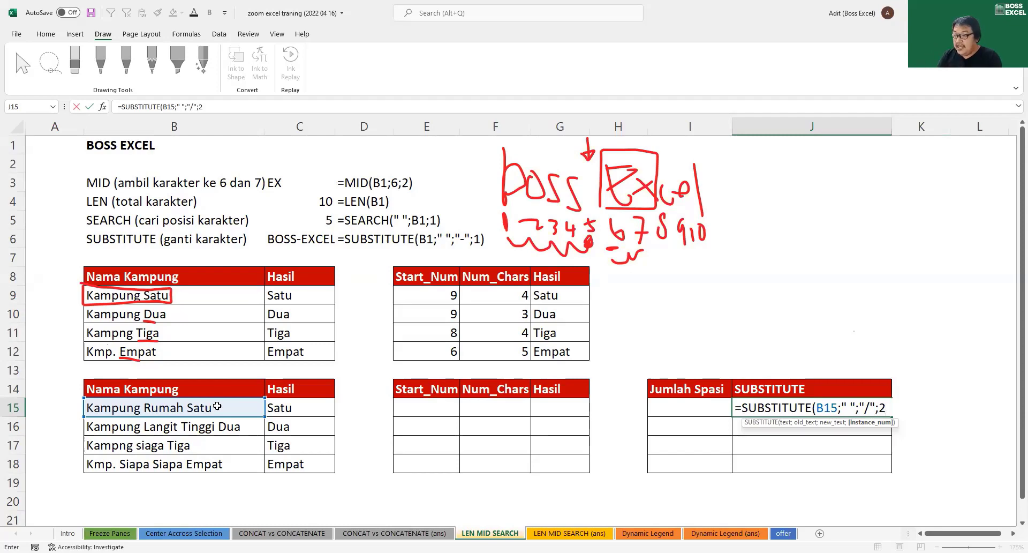
{"action": "key", "text": "Return"}
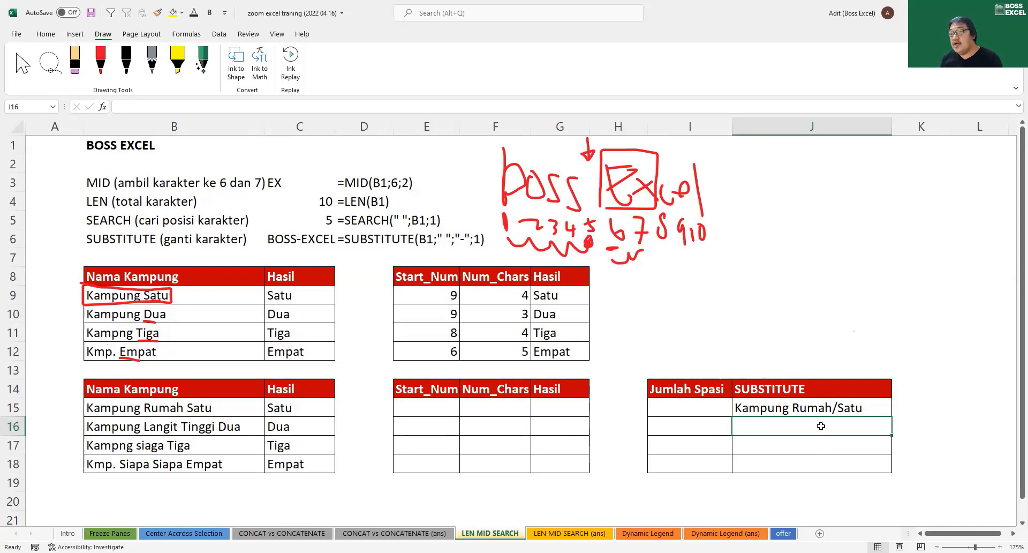
Check the longer village name in B16 and clear the SUBSTITUTE formula from J15
{"action": "left_click", "coordinate": [145, 431]}
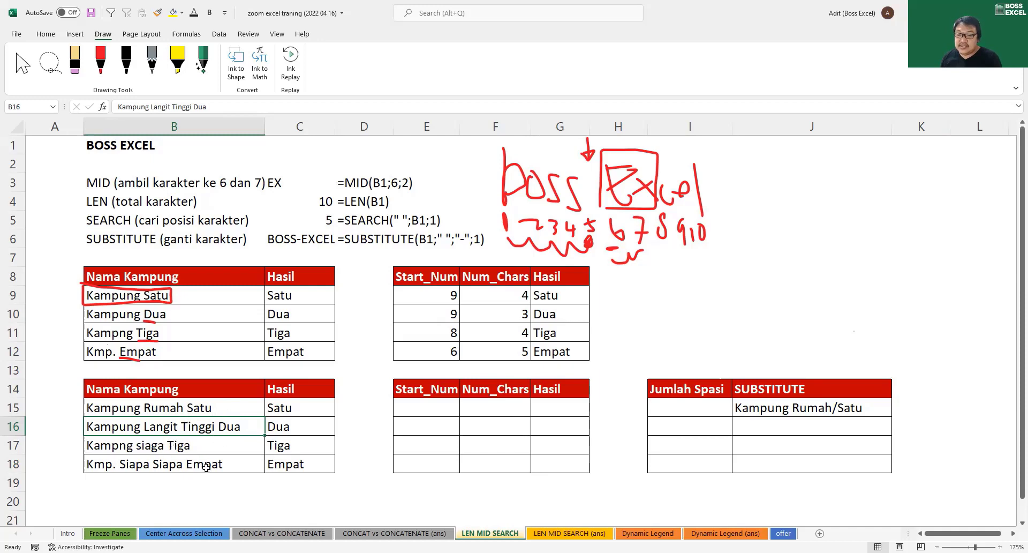
{"action": "left_click", "coordinate": [830, 411]}
{"action": "key", "text": "Delete"}
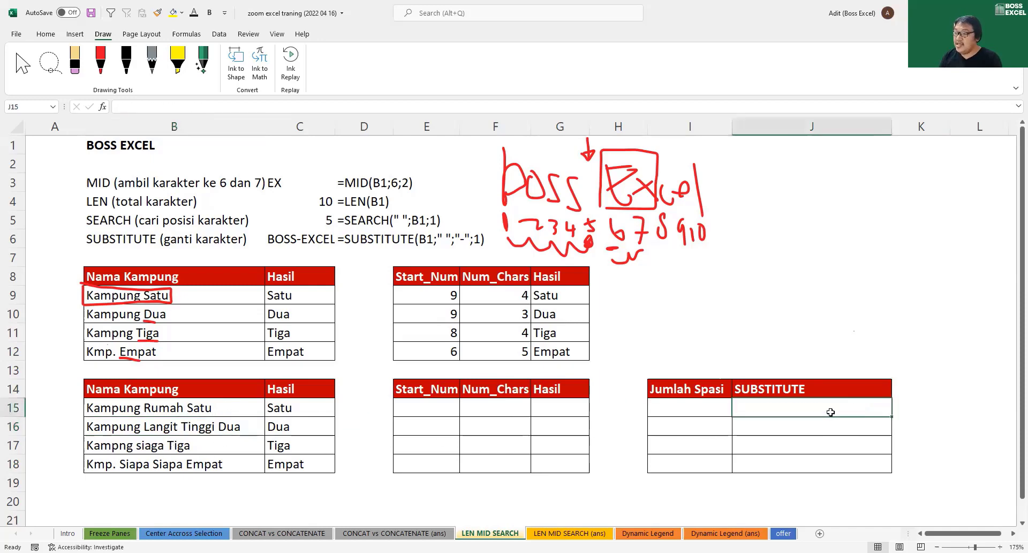
Examine how many spaces each village name in B15:B18 contains, as needed for the Jumlah Spasi column
{"action": "left_click", "coordinate": [676, 407]}
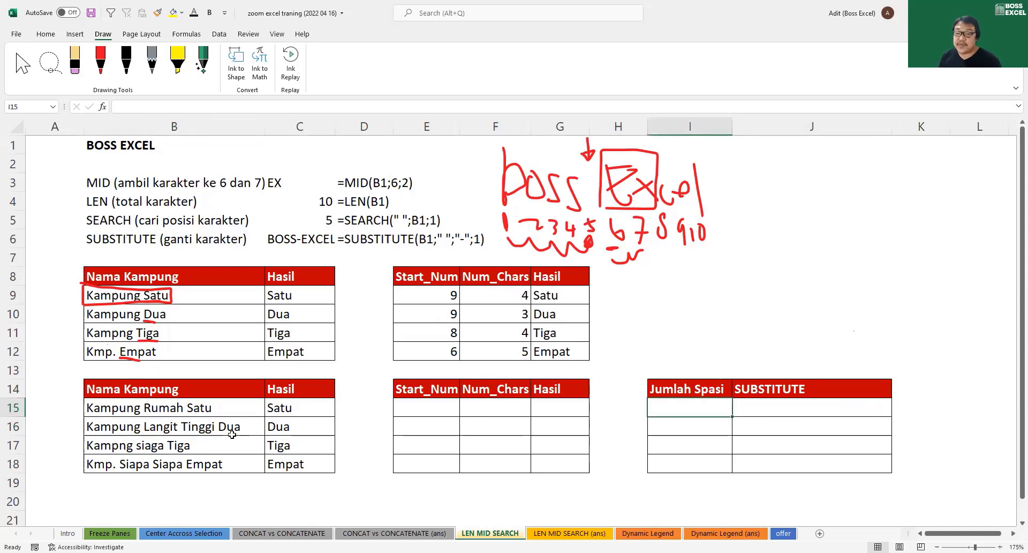
{"action": "left_click", "coordinate": [187, 407]}
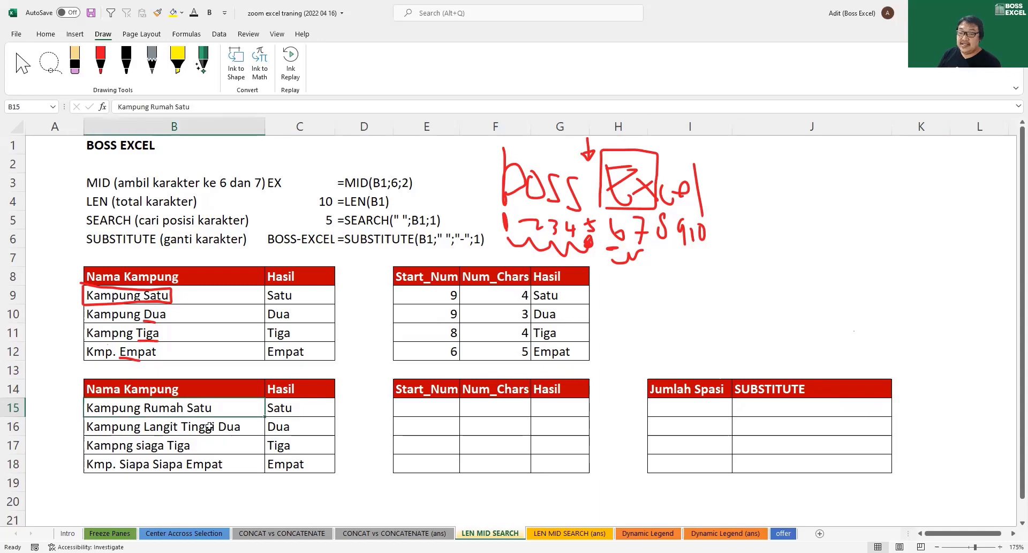
{"action": "left_click", "coordinate": [212, 427]}
{"action": "left_click", "coordinate": [170, 446]}
{"action": "left_click", "coordinate": [188, 463]}
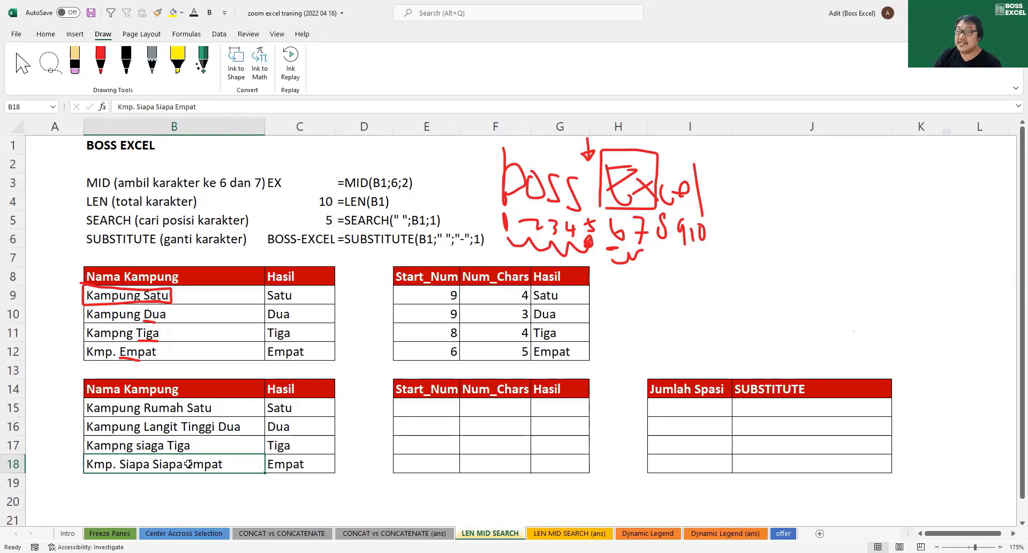
{"action": "left_click", "coordinate": [664, 408]}
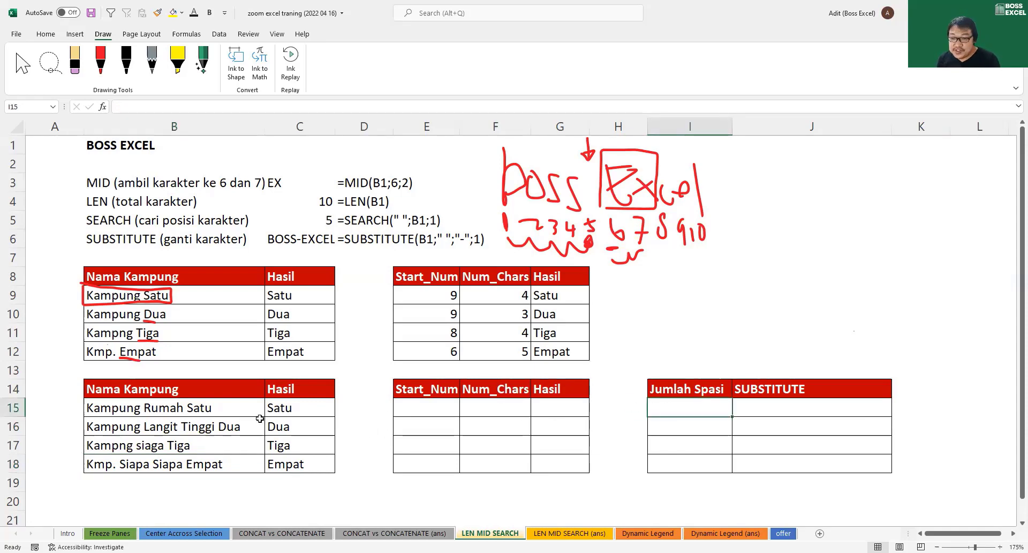
{"action": "left_click", "coordinate": [139, 410]}
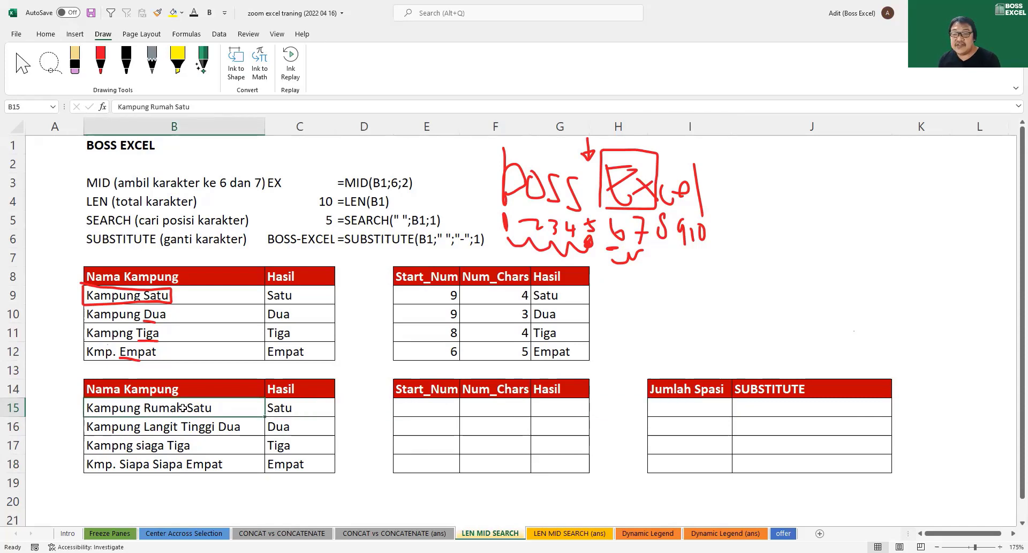
{"action": "left_click", "coordinate": [142, 429]}
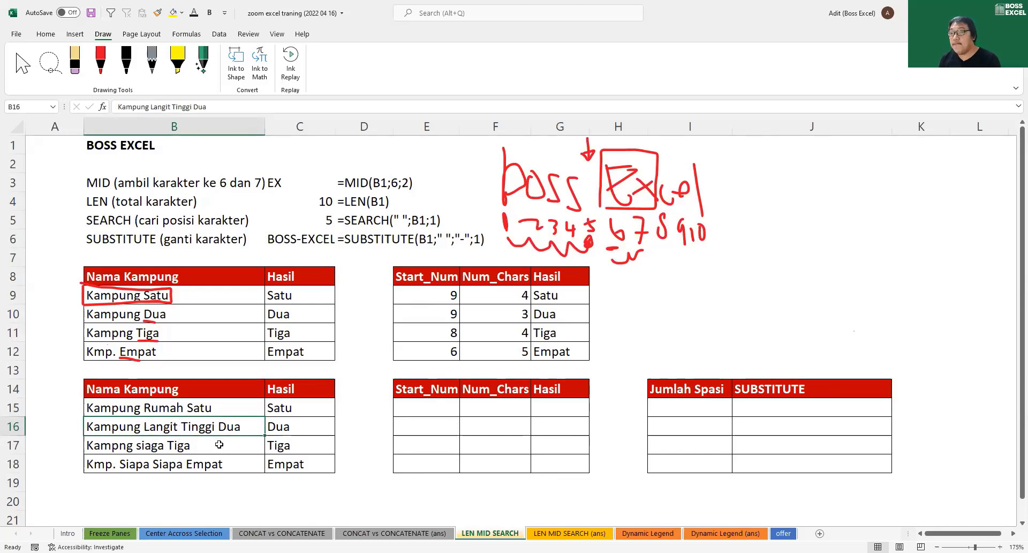
Begin a SUBSTITUTE formula in I15 under Jumlah Spasi
{"action": "left_click", "coordinate": [667, 410]}
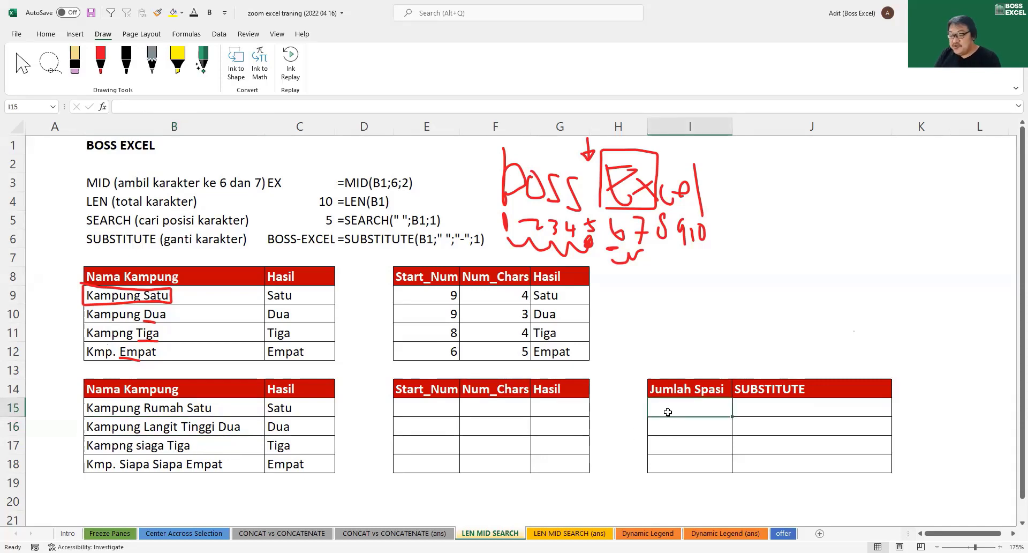
{"action": "type", "text": "=su"}
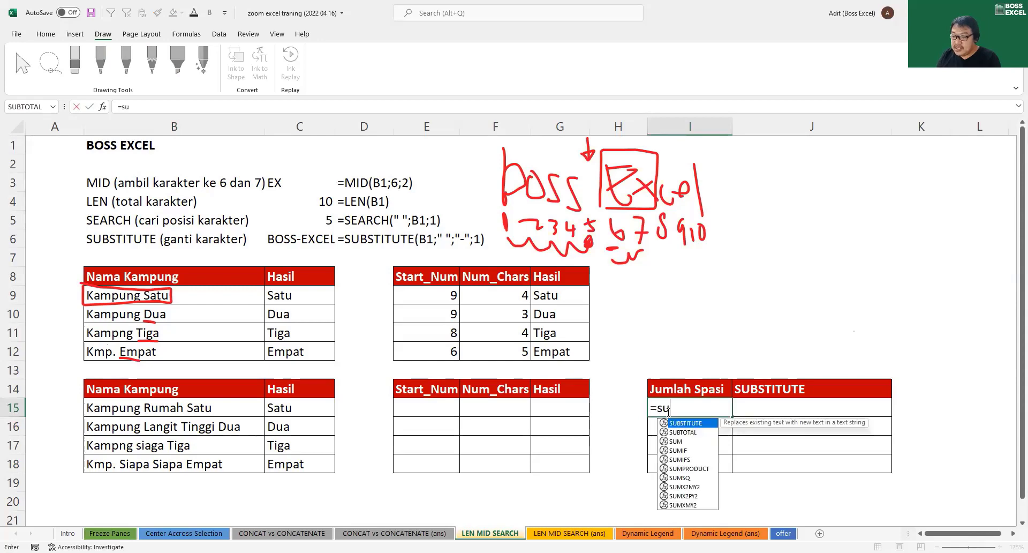
{"action": "type", "text": "b"}
{"action": "key", "text": "Tab"}
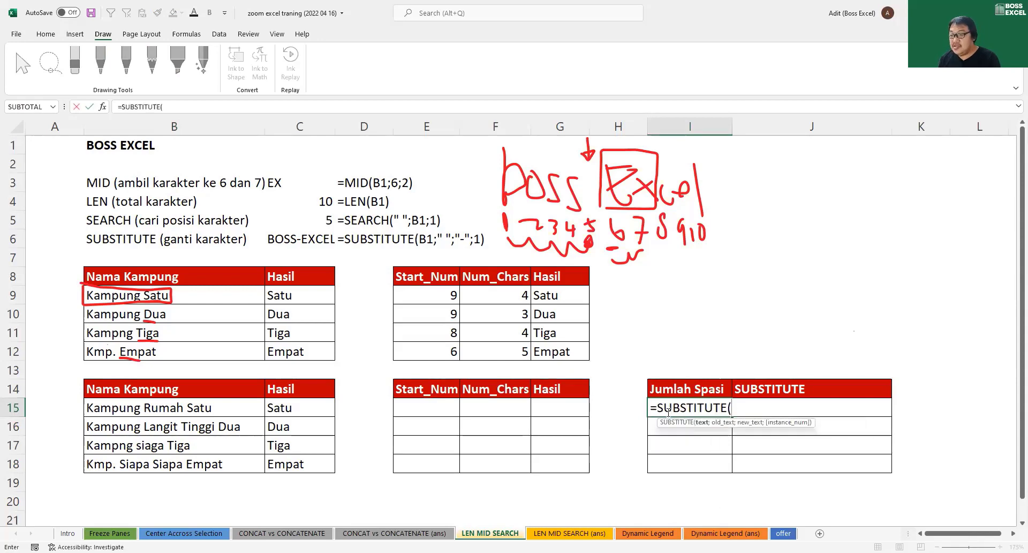
{"action": "type", "text": "\""}
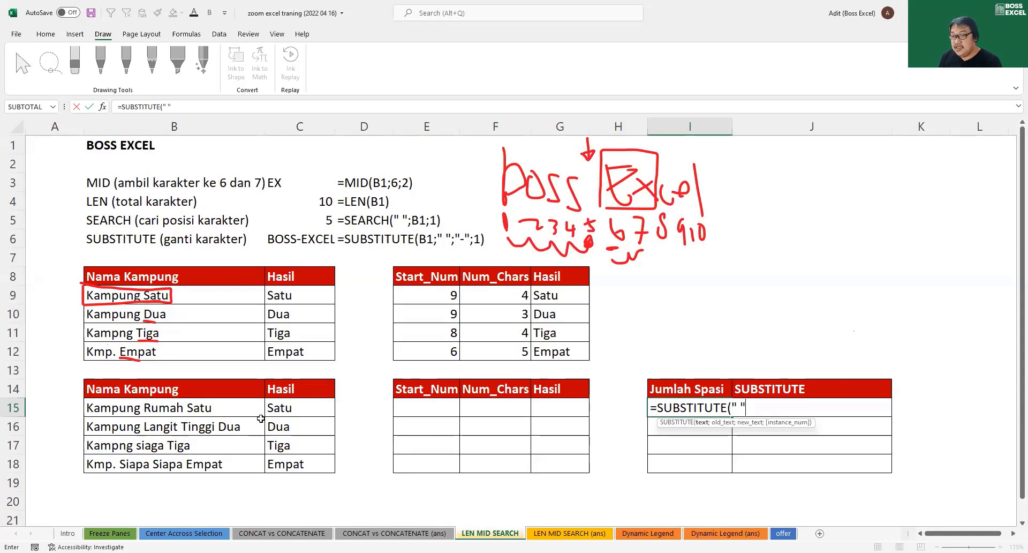
{"action": "key", "text": "Return"}
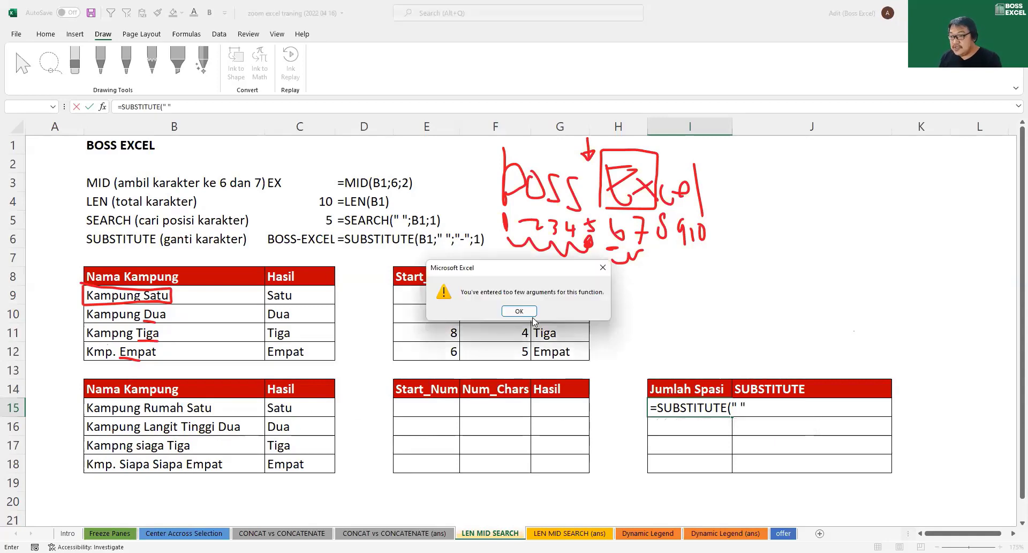
{"action": "left_click", "coordinate": [534, 320]}
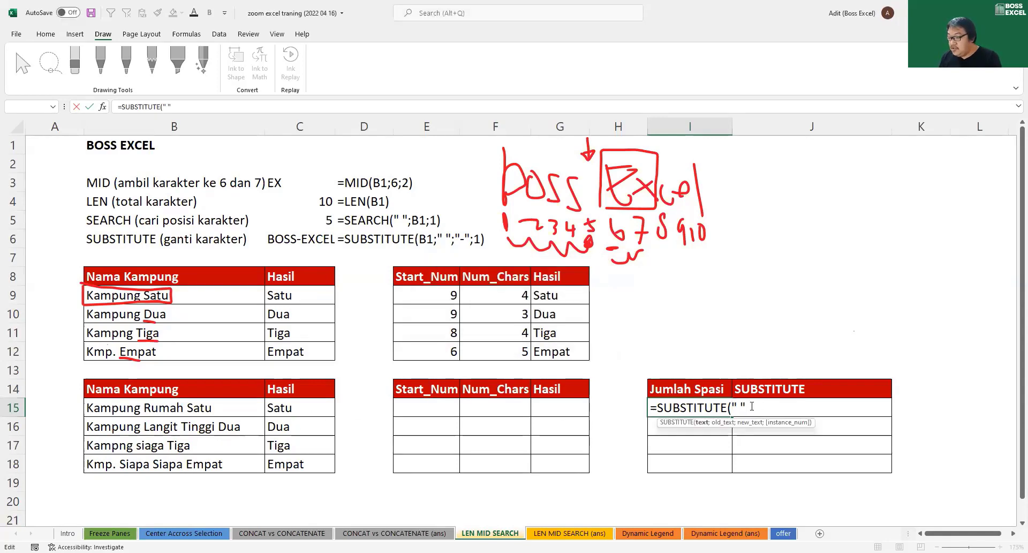
{"action": "type", "text": ";"}
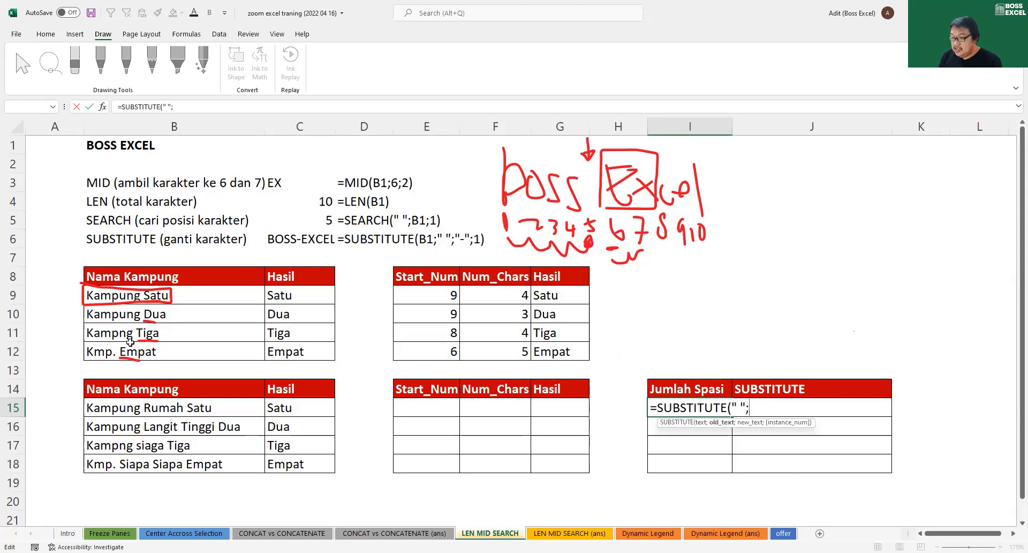
{"action": "key", "text": "BackSpace"}
{"action": "key", "text": "BackSpace"}
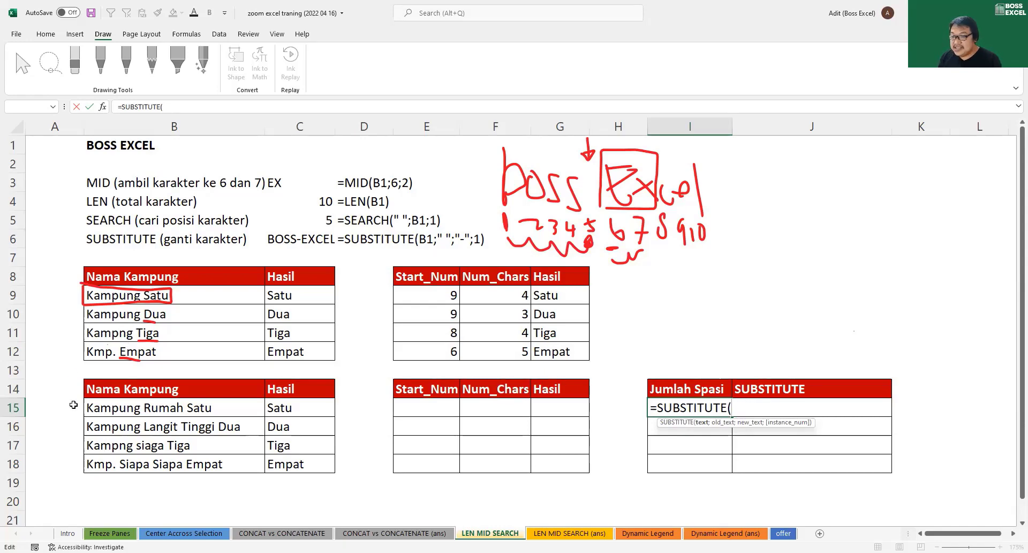
Complete the I15 formula as =SUBSTITUTE(B15;" ";"") to remove every space from the village name
{"action": "left_click", "coordinate": [111, 407]}
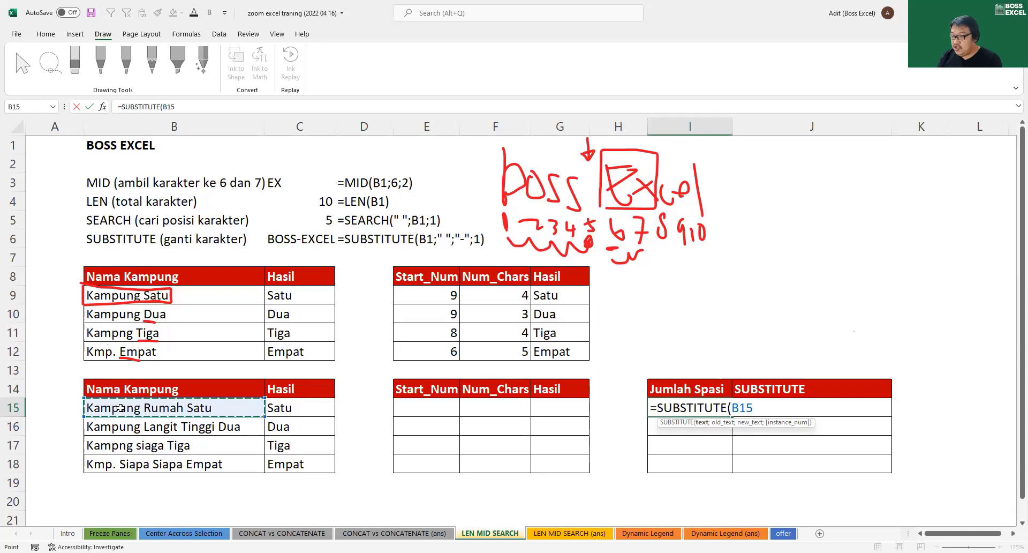
{"action": "type", "text": ";"}
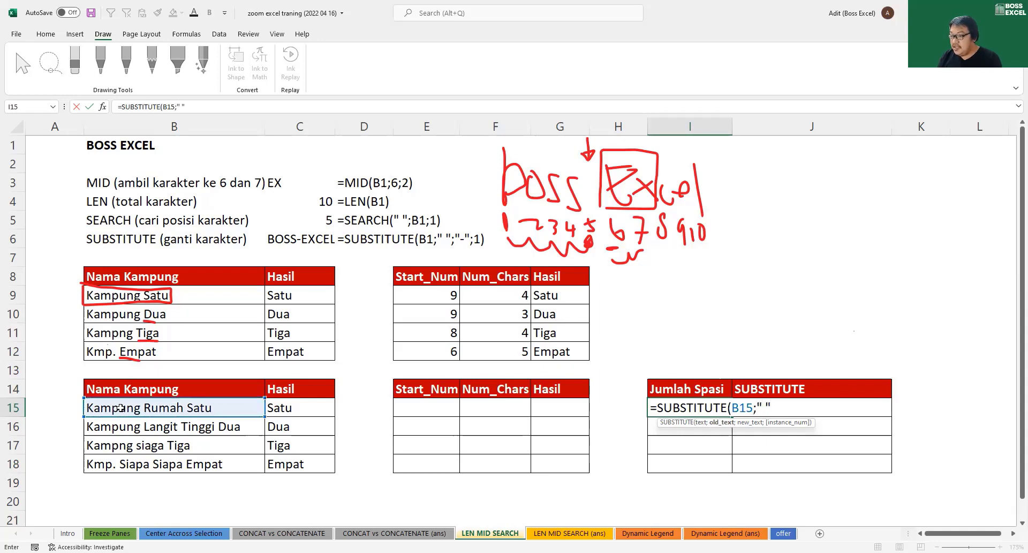
{"action": "type", "text": "\" \";"}
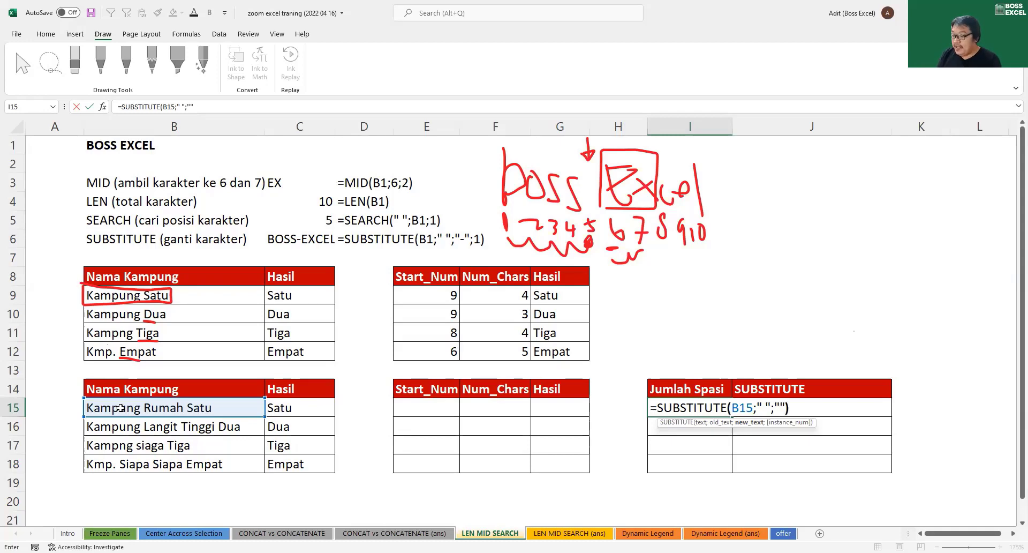
{"action": "key", "text": "Return"}
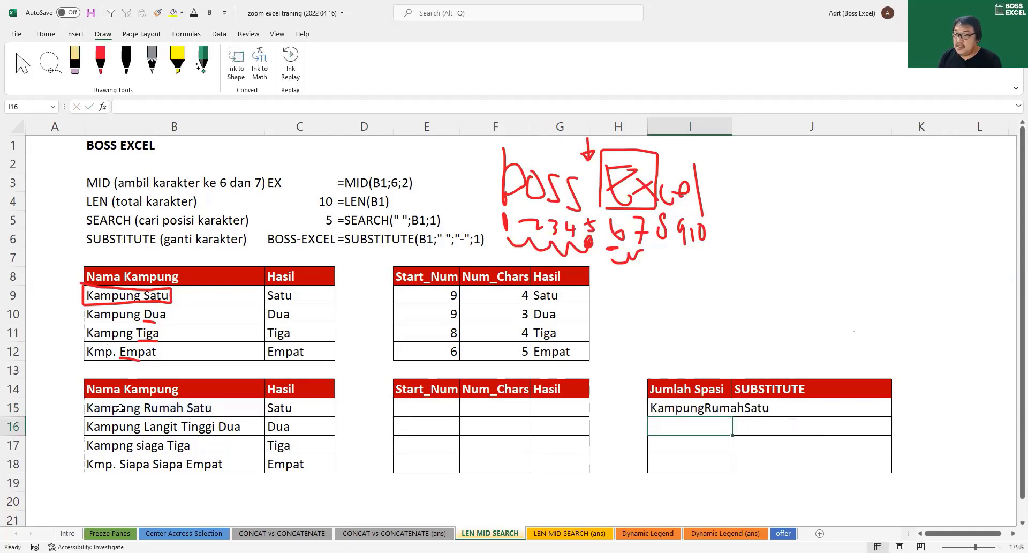
Compare the space-free text in I15 with the original village name in B15
{"action": "left_click", "coordinate": [712, 414]}
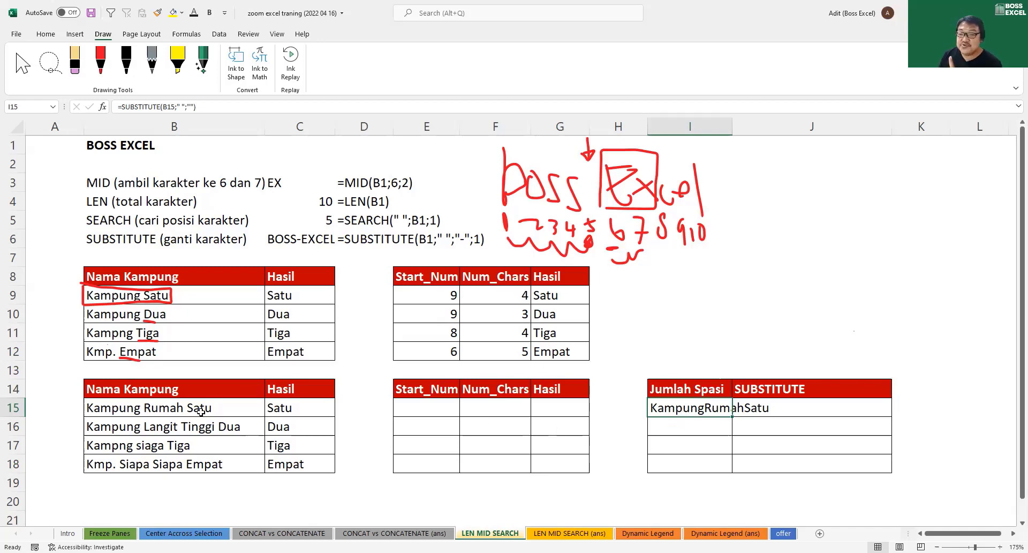
{"action": "left_click", "coordinate": [152, 412]}
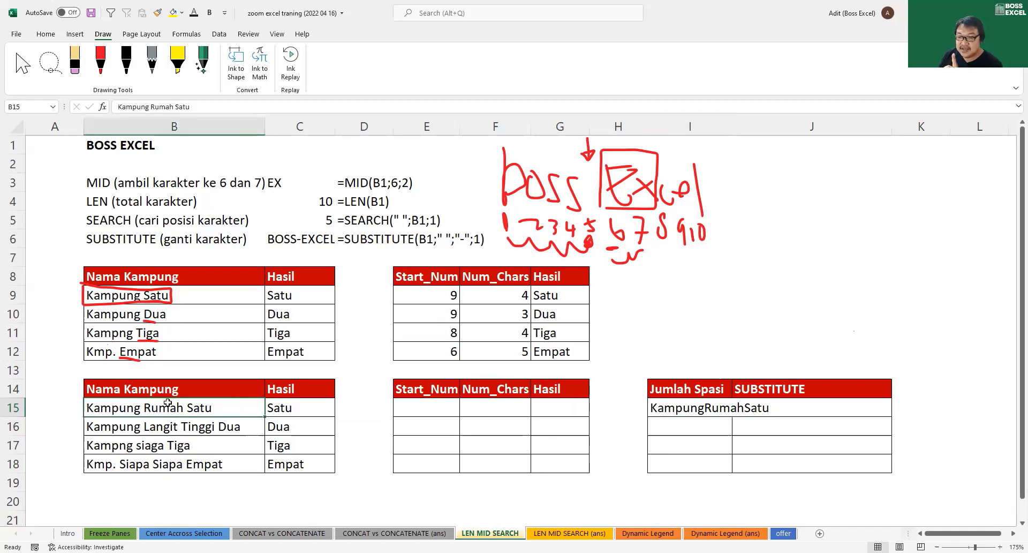
{"action": "left_click", "coordinate": [724, 404]}
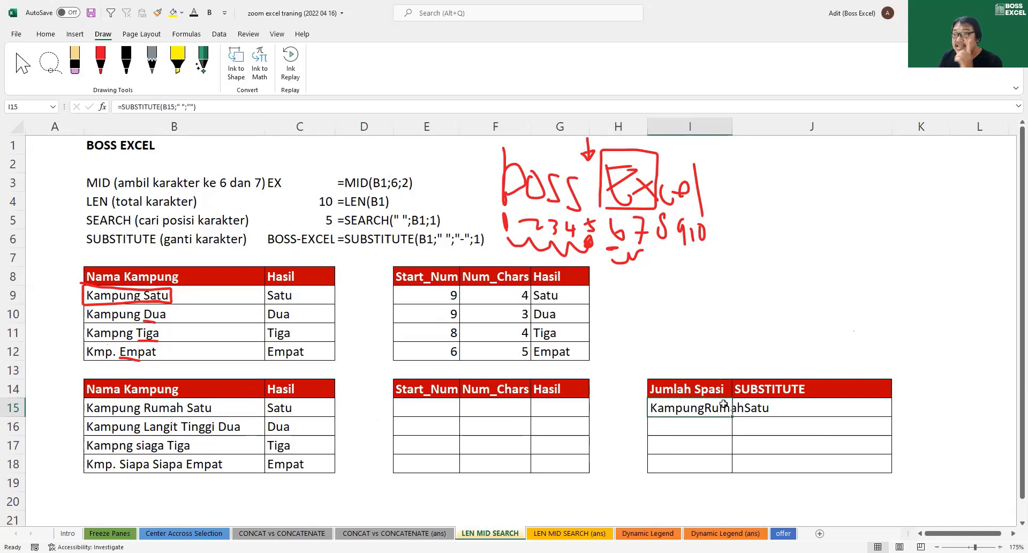
Wrap the I15 formula in LEN so it reads =LEN(SUBSTITUTE(B15;" ";""))
{"action": "double_click", "coordinate": [693, 408]}
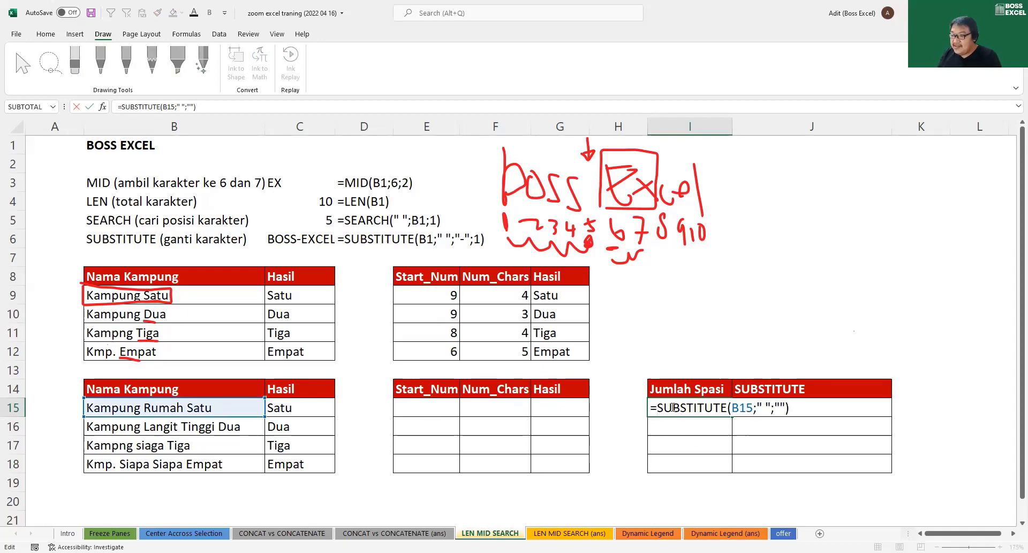
{"action": "type", "text": "LEN("}
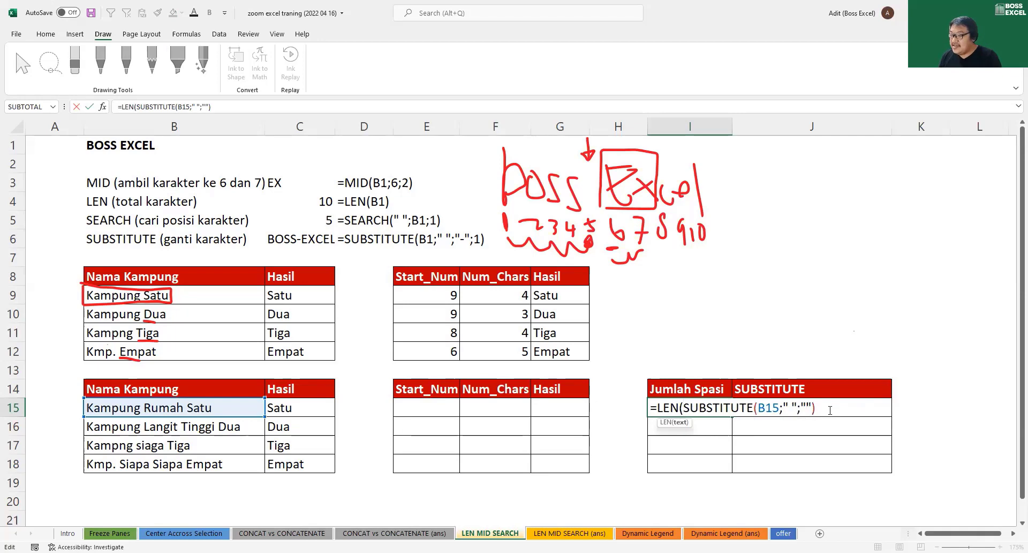
{"action": "type", "text": ")"}
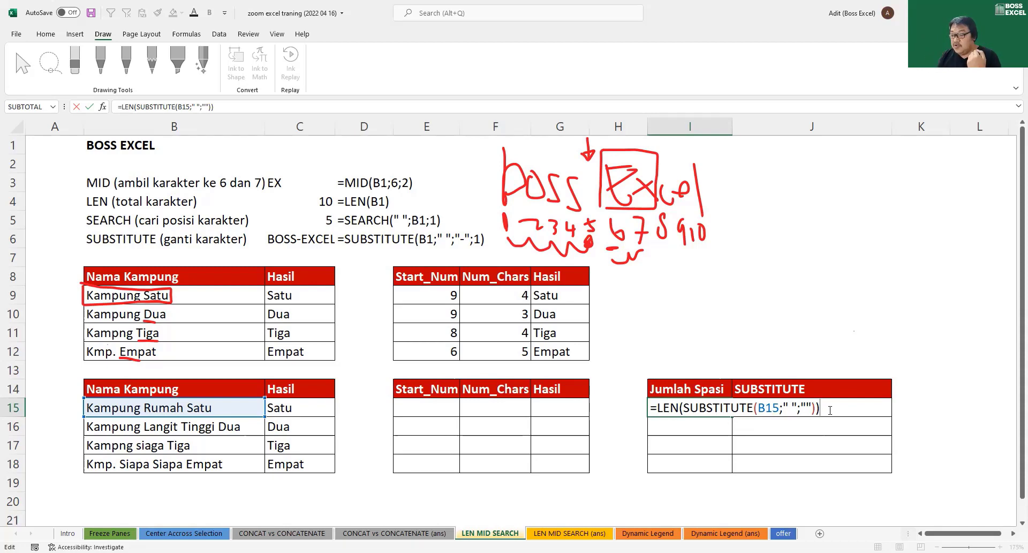
{"action": "key", "text": "Return"}
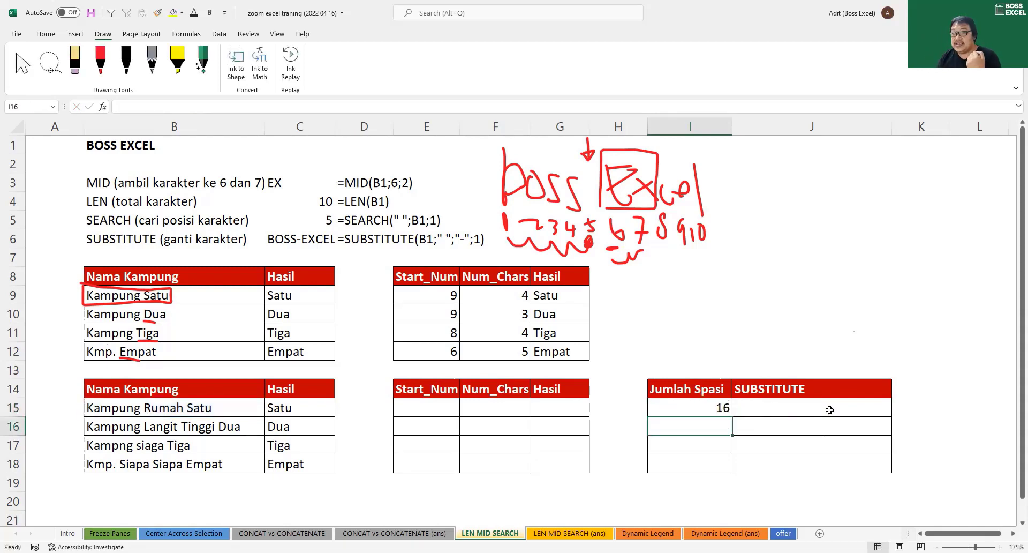
Count all characters of the village name in B15 with a LEN formula in the helper cell A15
{"action": "left_click", "coordinate": [66, 403]}
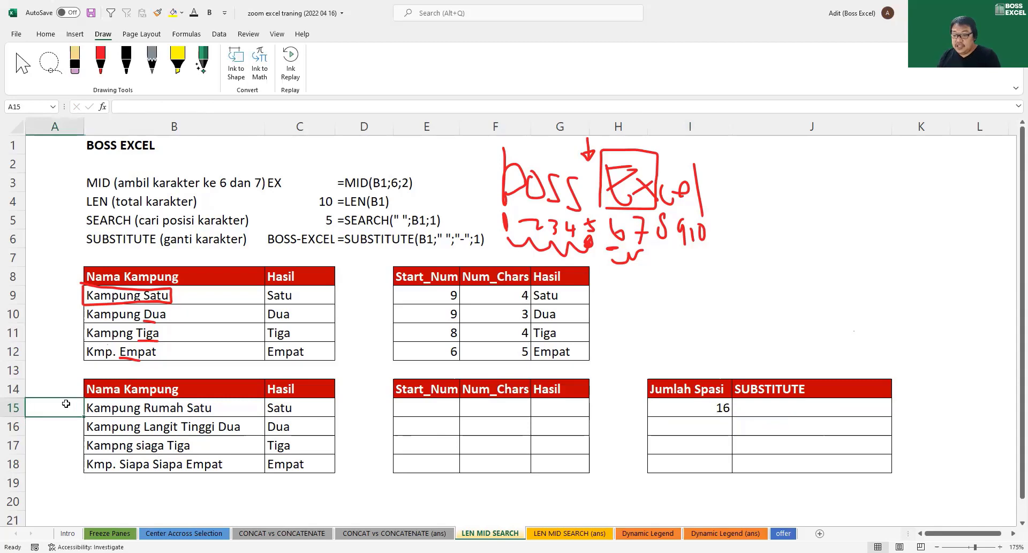
{"action": "type", "text": "="}
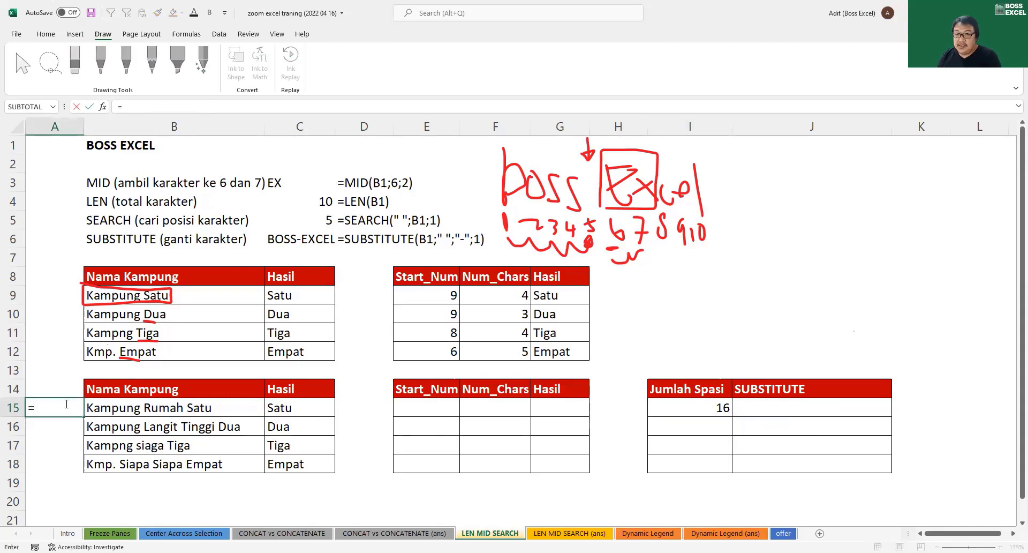
{"action": "type", "text": "LEN("}
{"action": "key", "text": "Right"}
{"action": "key", "text": "Return"}
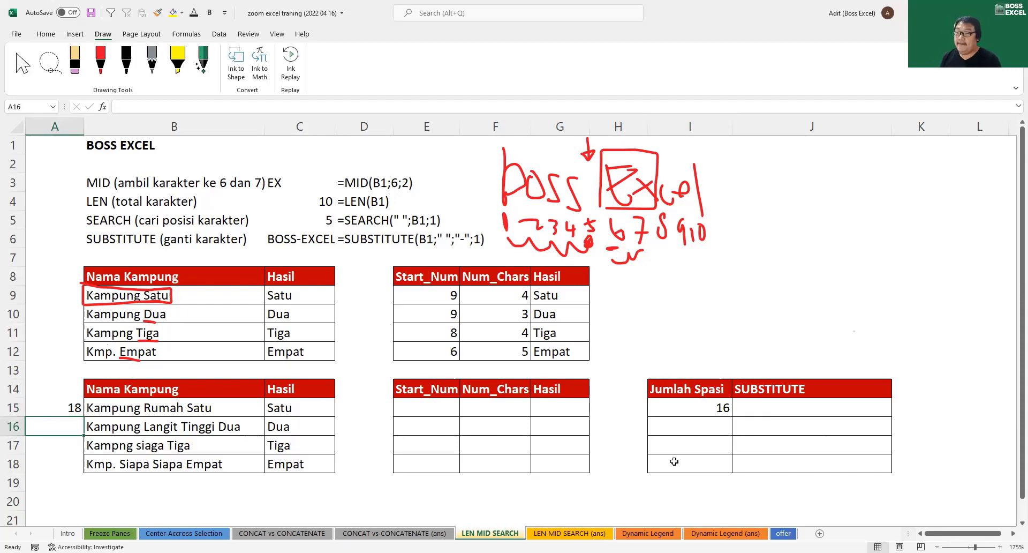
Extend the I15 formula to =LEN(B15)-LEN(SUBSTITUTE(B15;" ";"")) and fill it down to I18
{"action": "left_click", "coordinate": [692, 406]}
{"action": "key", "text": "F2"}
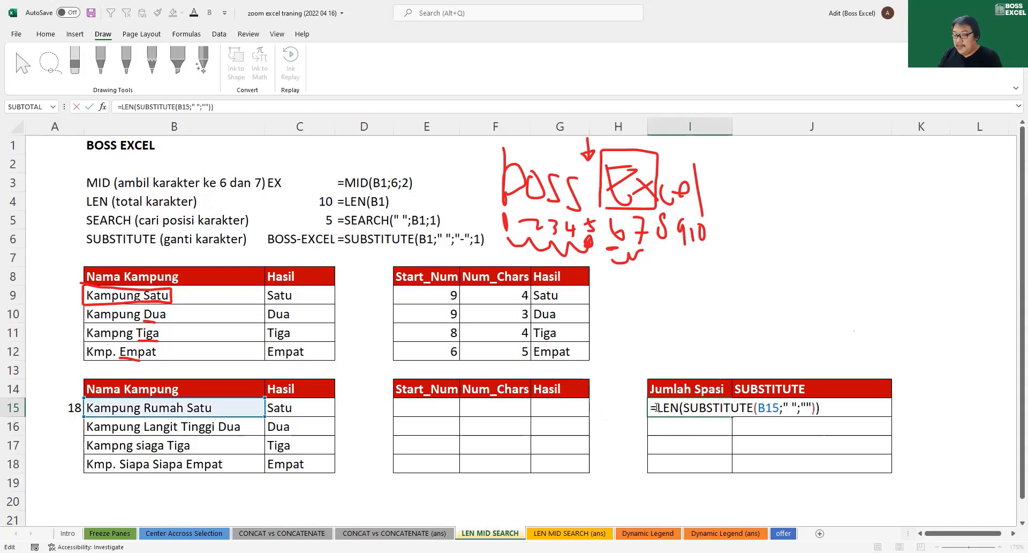
{"action": "type", "text": "LEN("}
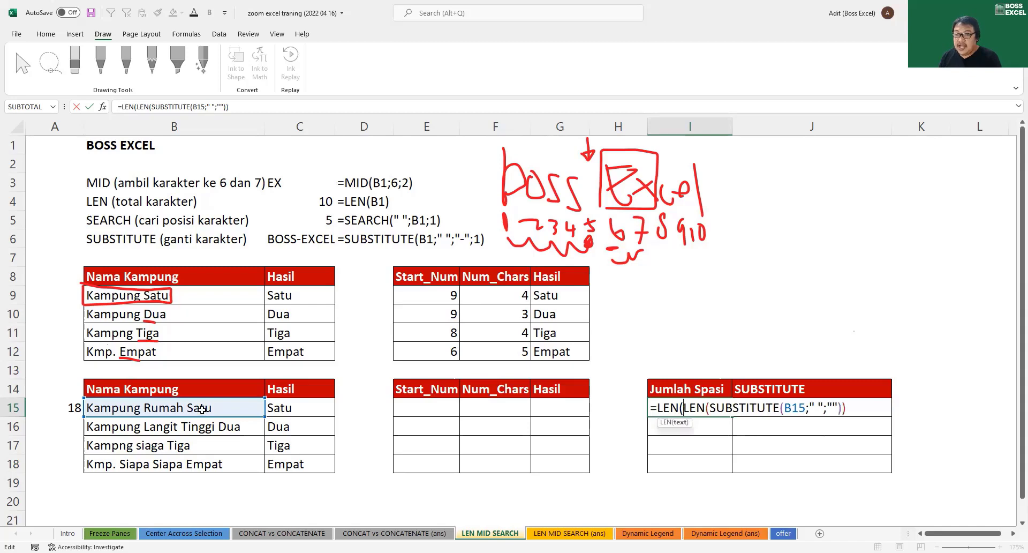
{"action": "left_click", "coordinate": [202, 409]}
{"action": "type", "text": ")-"}
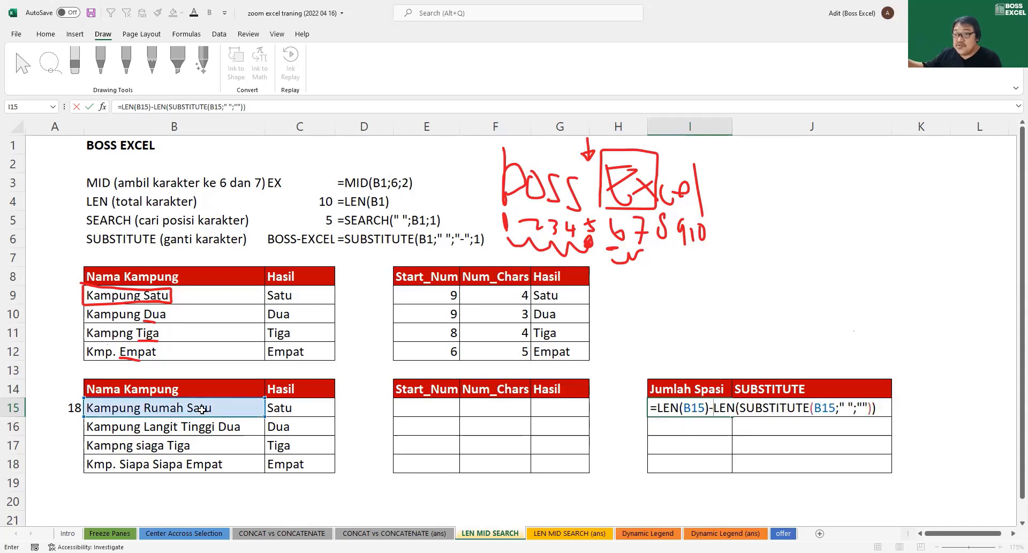
{"action": "key", "text": "Return"}
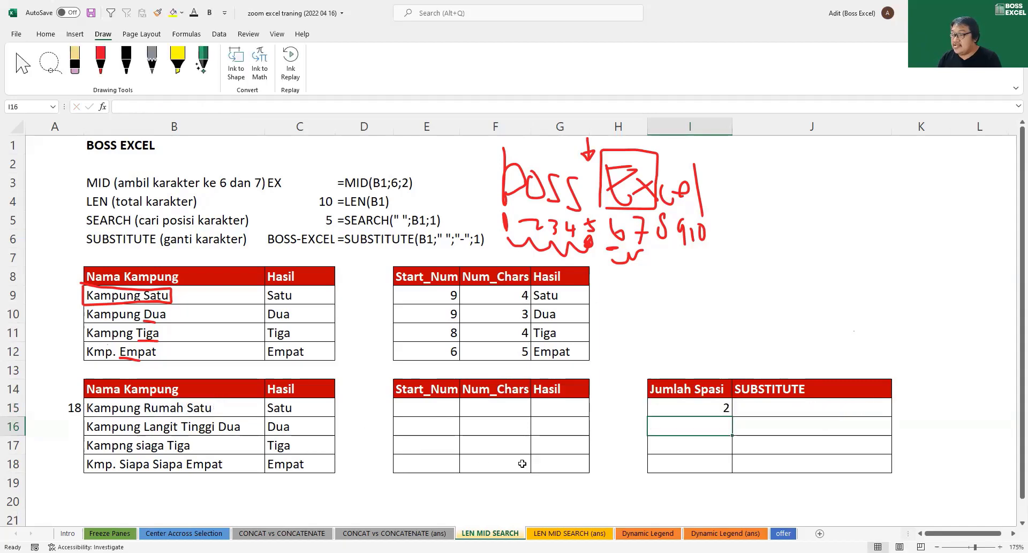
{"action": "left_click", "coordinate": [675, 405]}
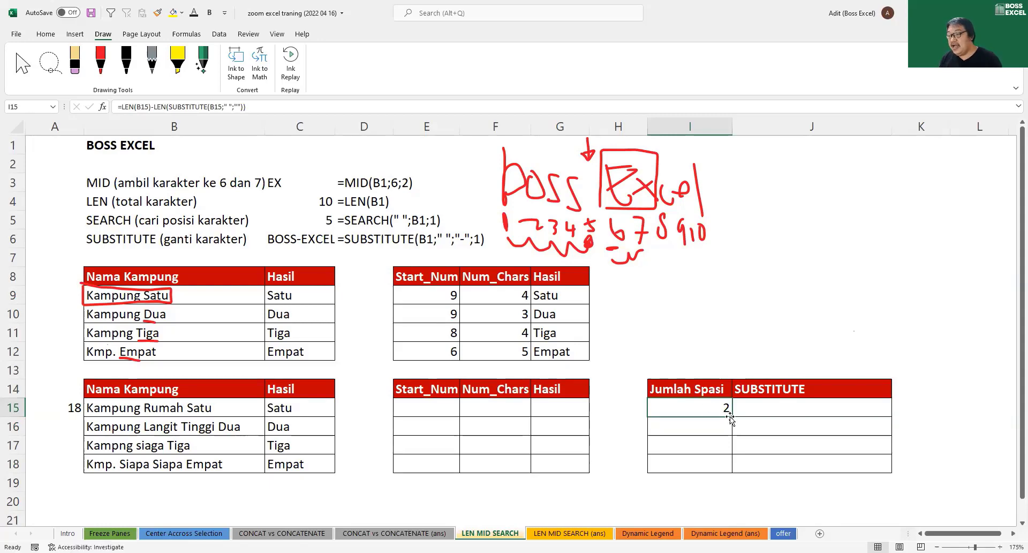
{"action": "left_click_drag", "start_coordinate": [731, 416], "coordinate": [732, 476]}
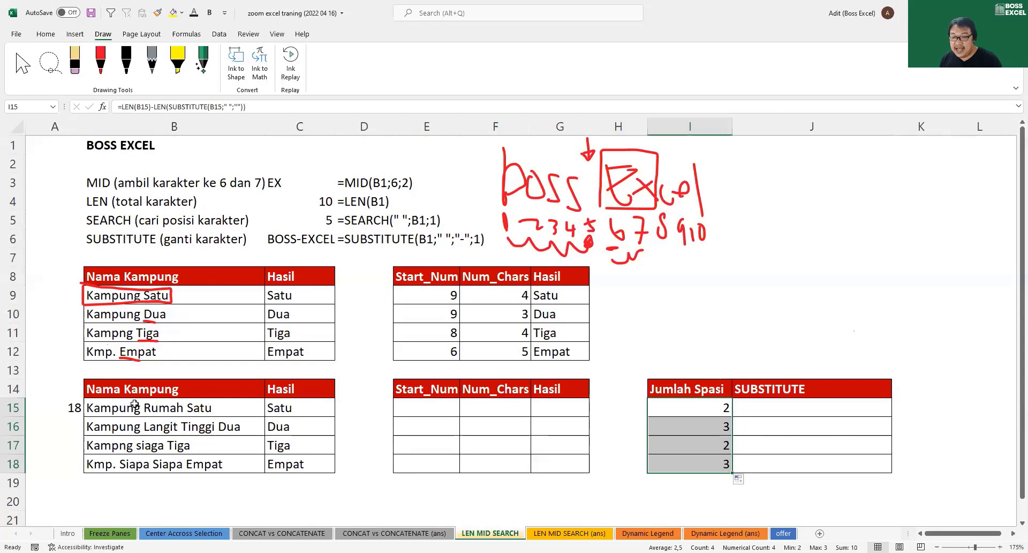
Check the space counts in the Jumlah Spasi column against the village names and clear the helper length in A15
{"action": "left_click", "coordinate": [102, 410]}
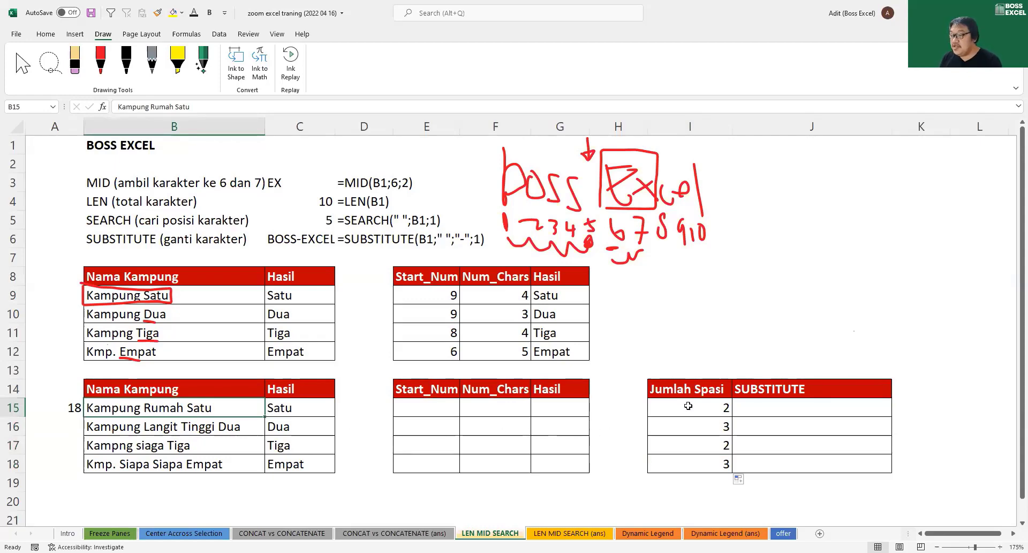
{"action": "left_click", "coordinate": [689, 426]}
{"action": "left_click", "coordinate": [691, 445]}
{"action": "left_click", "coordinate": [724, 464]}
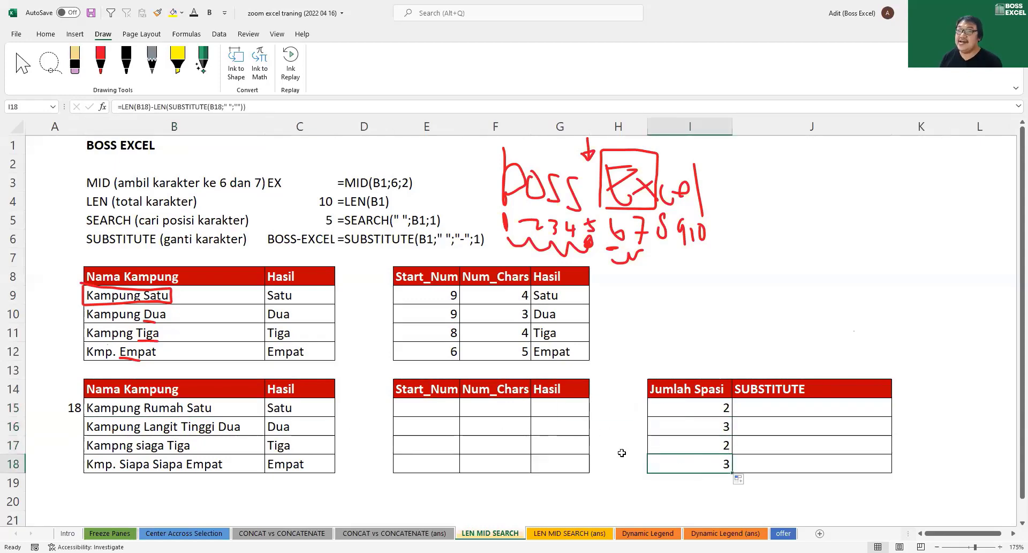
{"action": "left_click", "coordinate": [125, 465]}
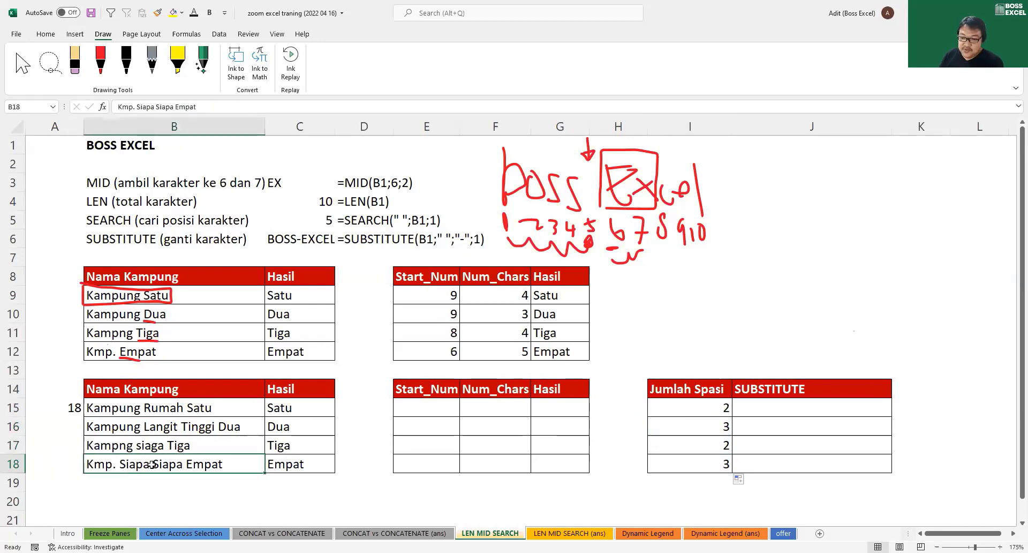
{"action": "left_click", "coordinate": [666, 466]}
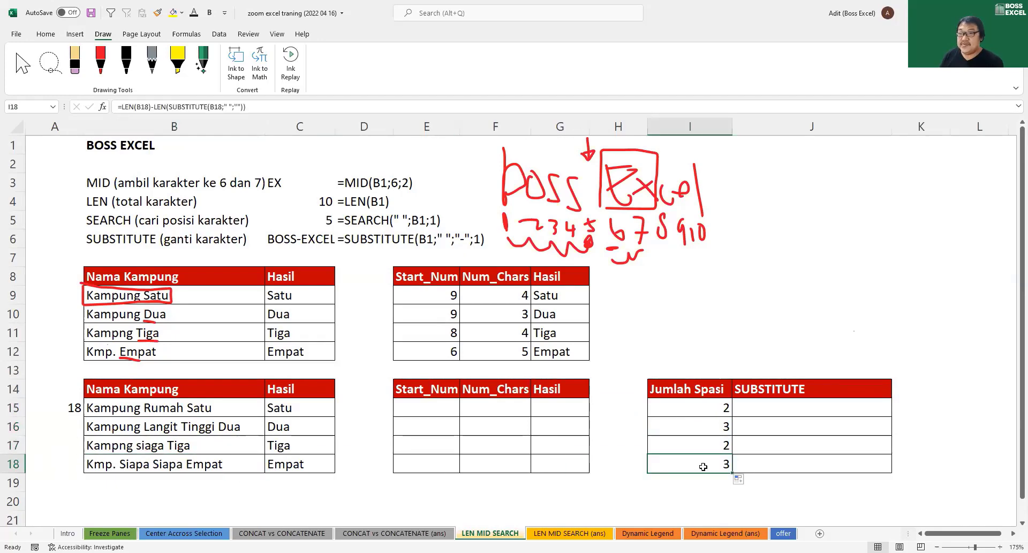
{"action": "left_click", "coordinate": [70, 403]}
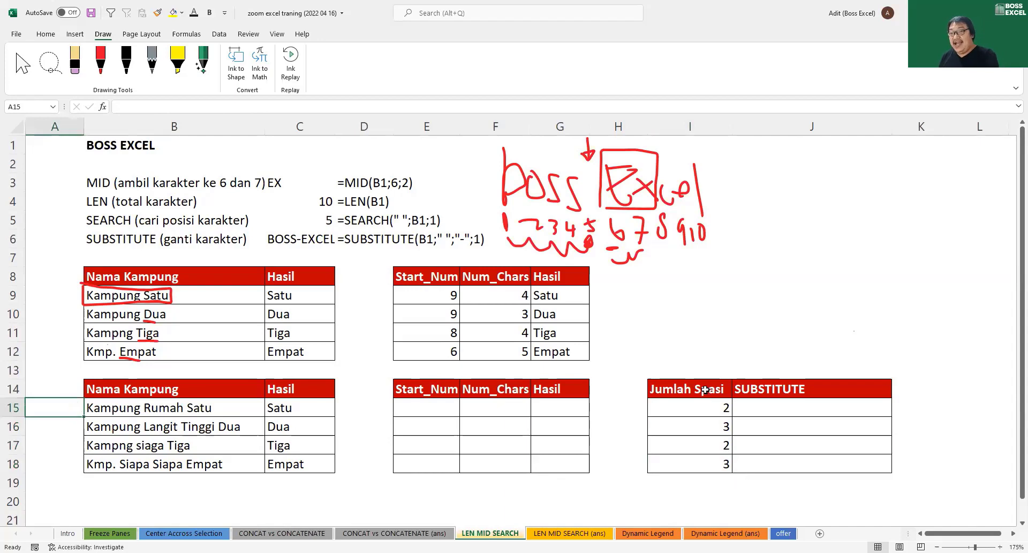
Enter =SUBSTITUTE(B15;" ";"/";I15) in J15 to mark the last space with a slash, and fill it down to J18
{"action": "left_click", "coordinate": [748, 409]}
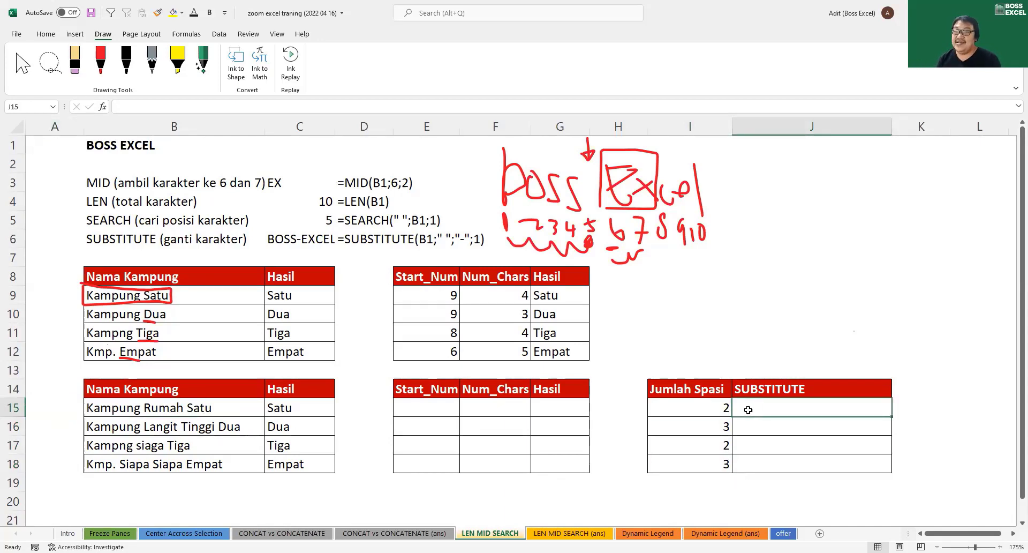
{"action": "type", "text": "="}
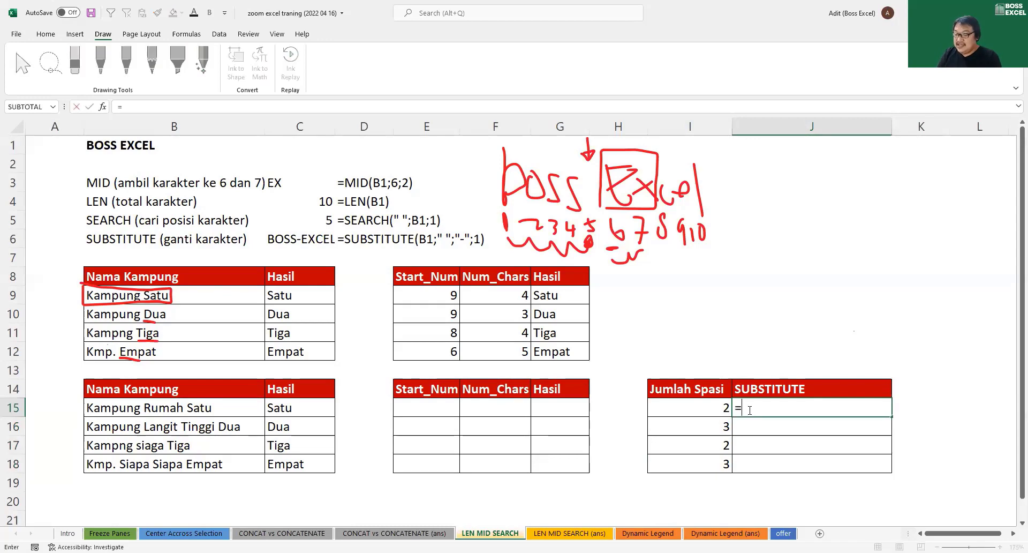
{"action": "type", "text": "sub"}
{"action": "key", "text": "Tab"}
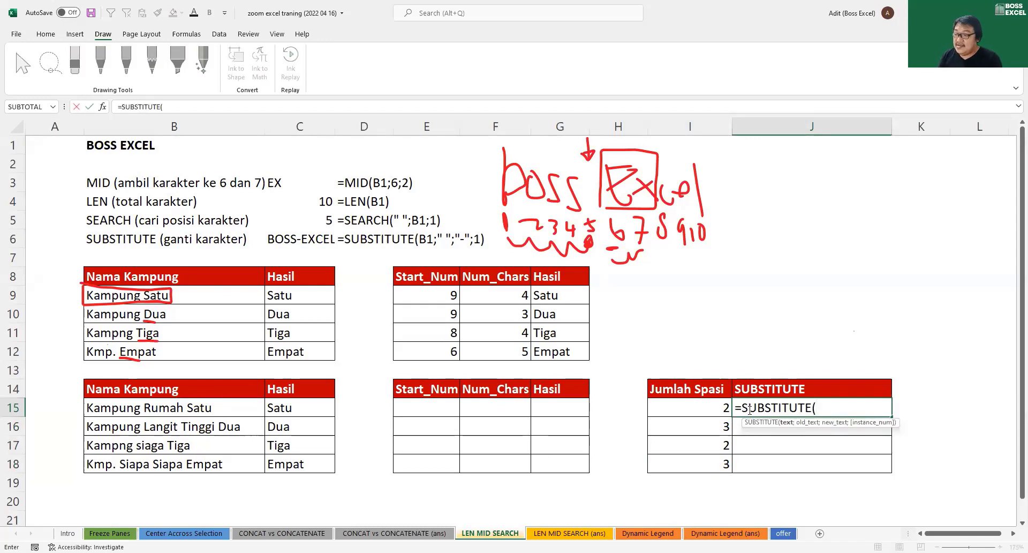
{"action": "left_click", "coordinate": [233, 410]}
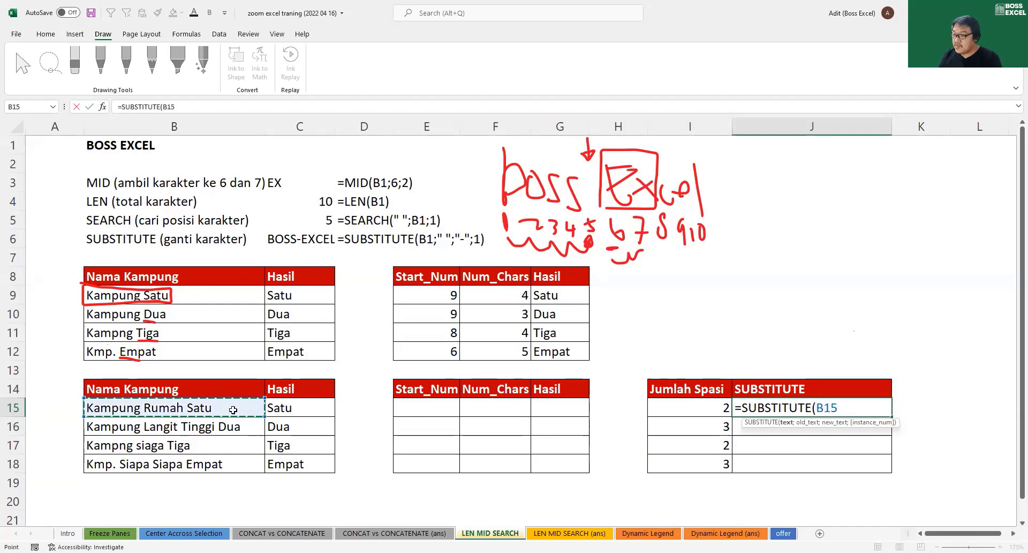
{"action": "type", "text": ";"}
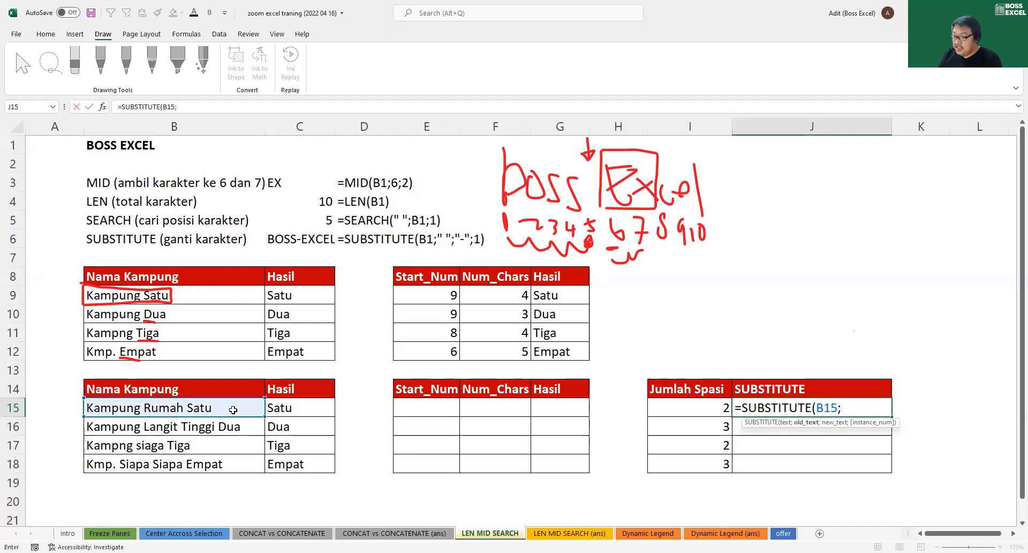
{"action": "type", "text": "\" \";"}
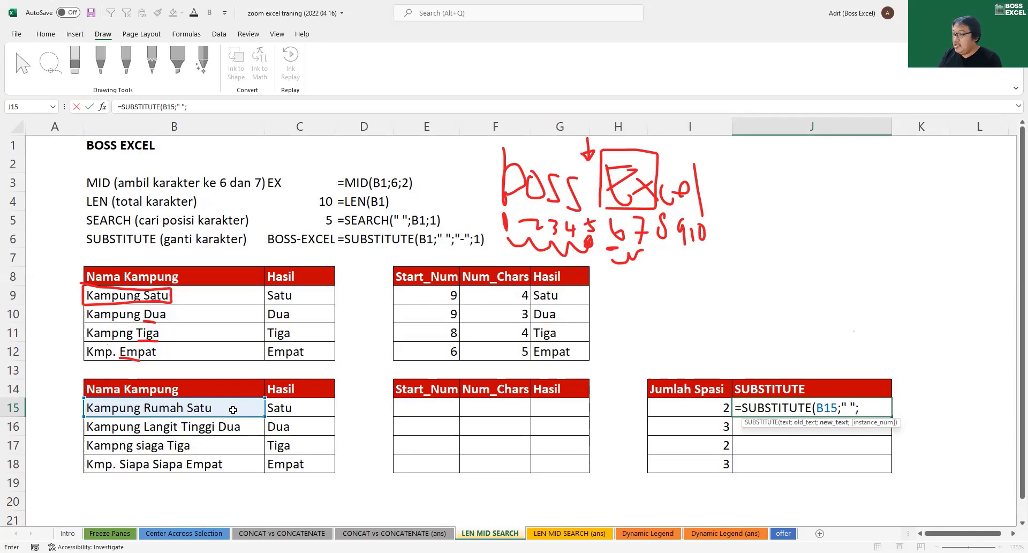
{"action": "type", "text": "\""}
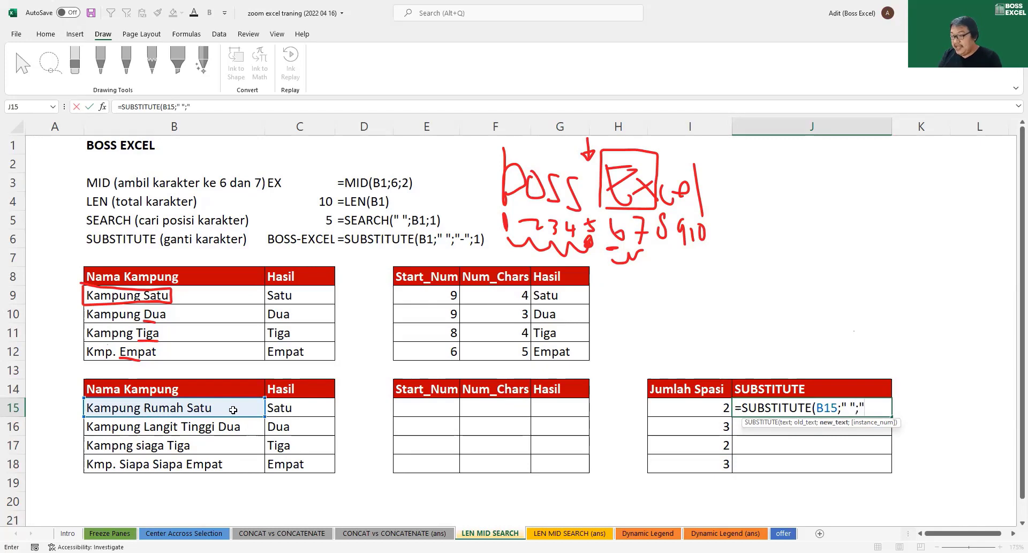
{"action": "type", "text": "/\""}
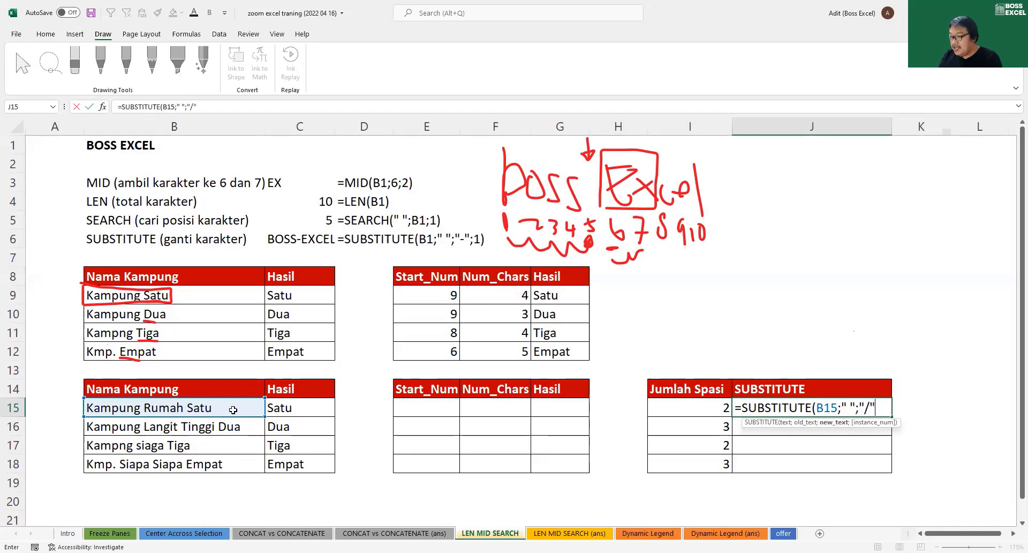
{"action": "type", "text": ";"}
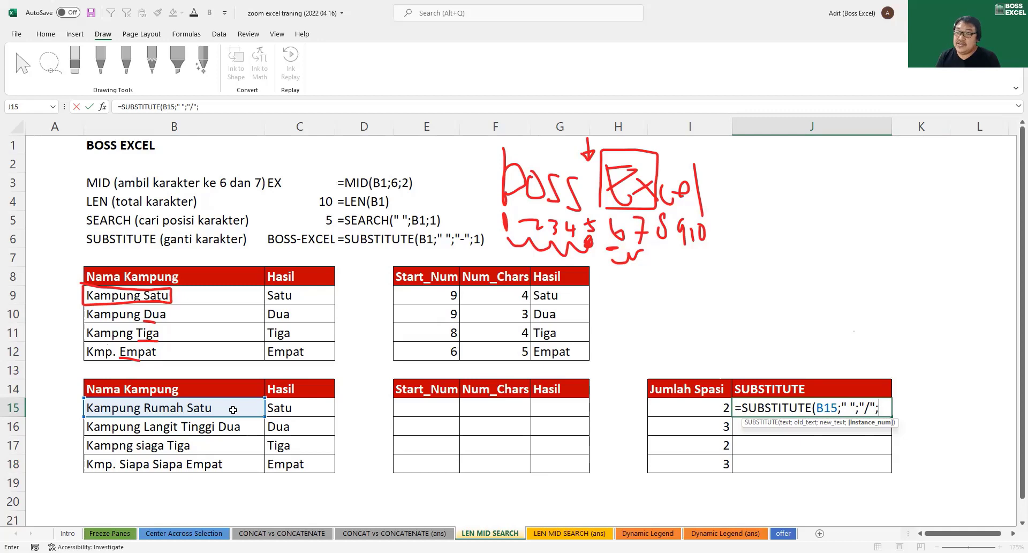
{"action": "left_click", "coordinate": [698, 412]}
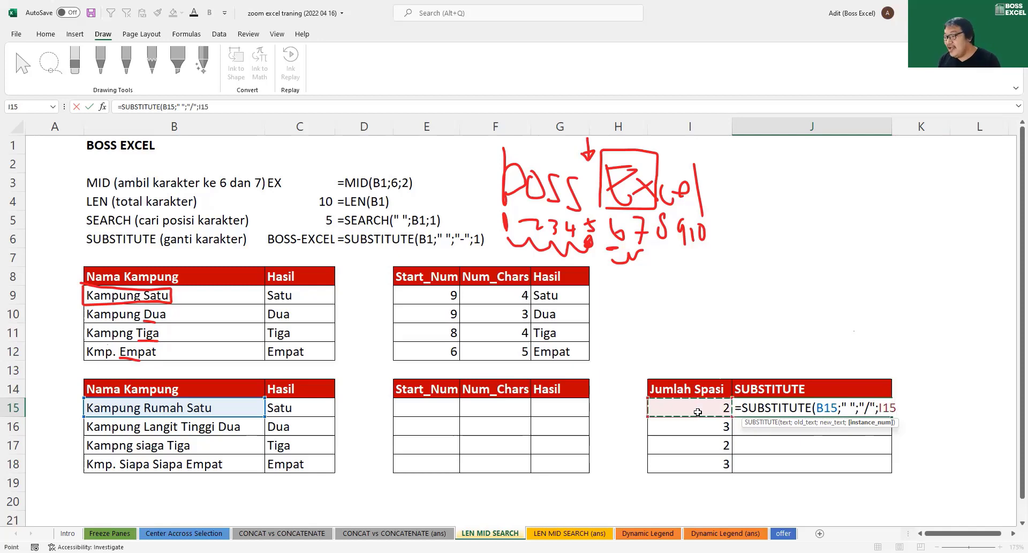
{"action": "key", "text": "Return"}
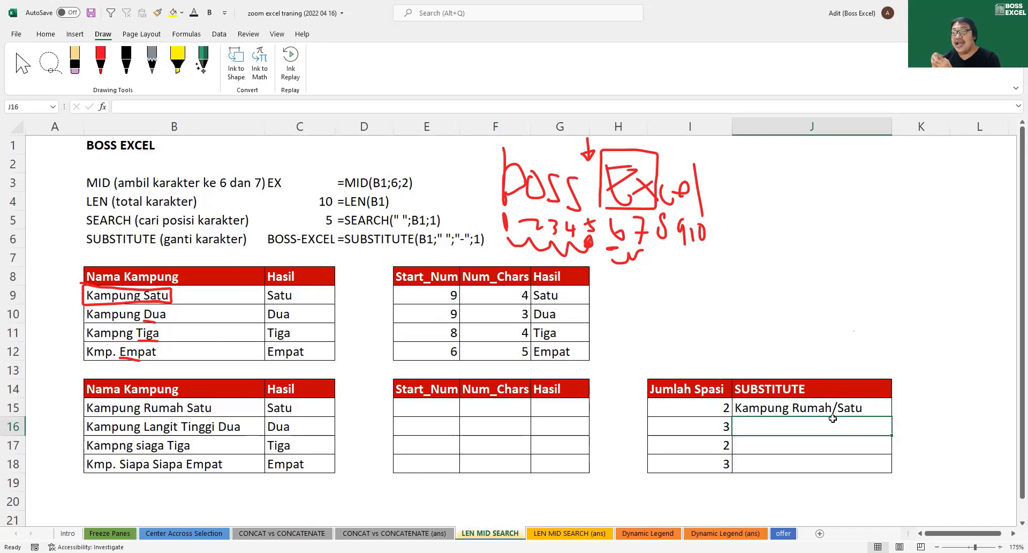
{"action": "left_click", "coordinate": [855, 410]}
{"action": "left_click_drag", "start_coordinate": [893, 418], "coordinate": [893, 473]}
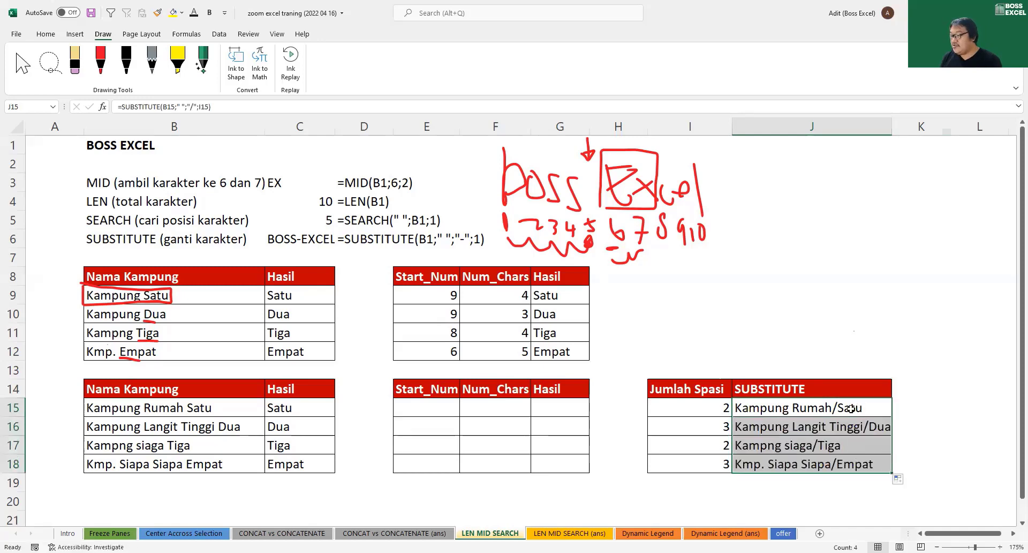
Enter =SEARCH("/";J15;1) in E15 to find the slash position, and fill it down to E18
{"action": "left_click", "coordinate": [416, 409]}
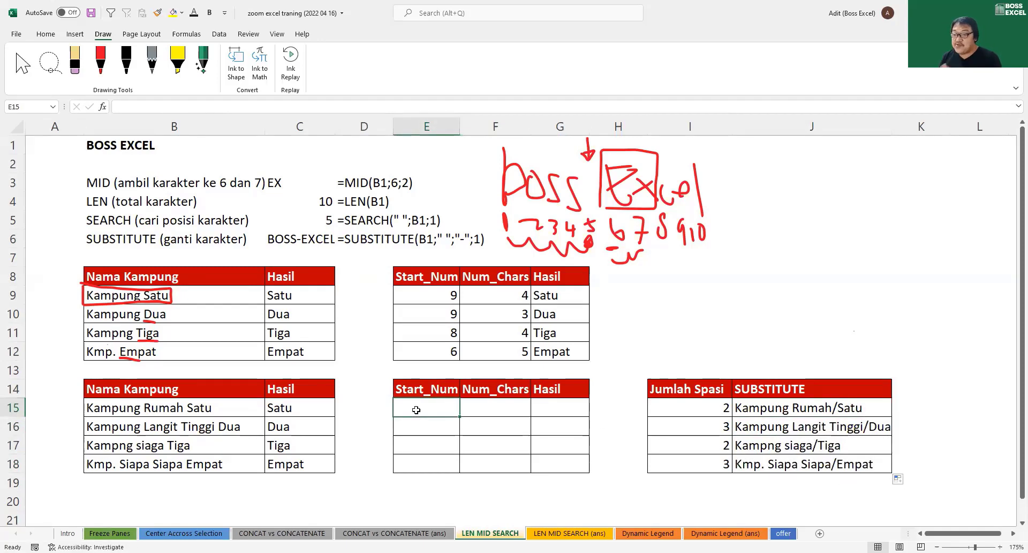
{"action": "type", "text": "="}
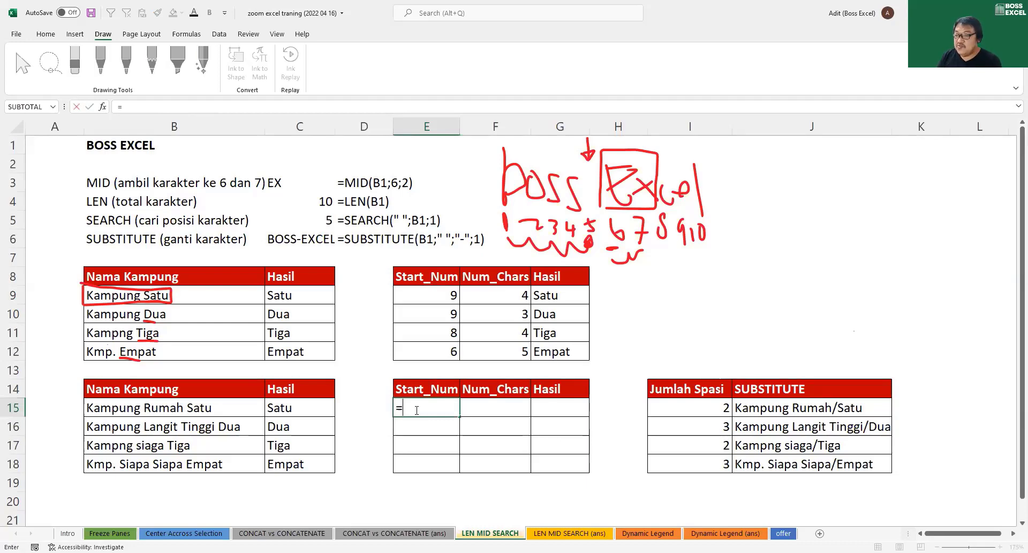
{"action": "type", "text": "SEARCH("}
{"action": "left_click", "coordinate": [804, 408]}
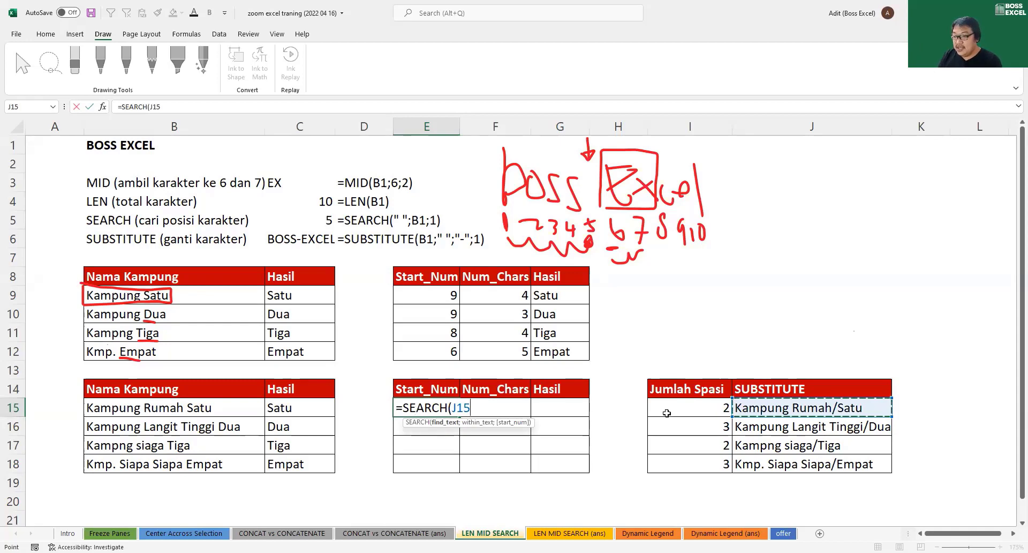
{"action": "key", "text": "BackSpace"}
{"action": "key", "text": "BackSpace"}
{"action": "key", "text": "BackSpace"}
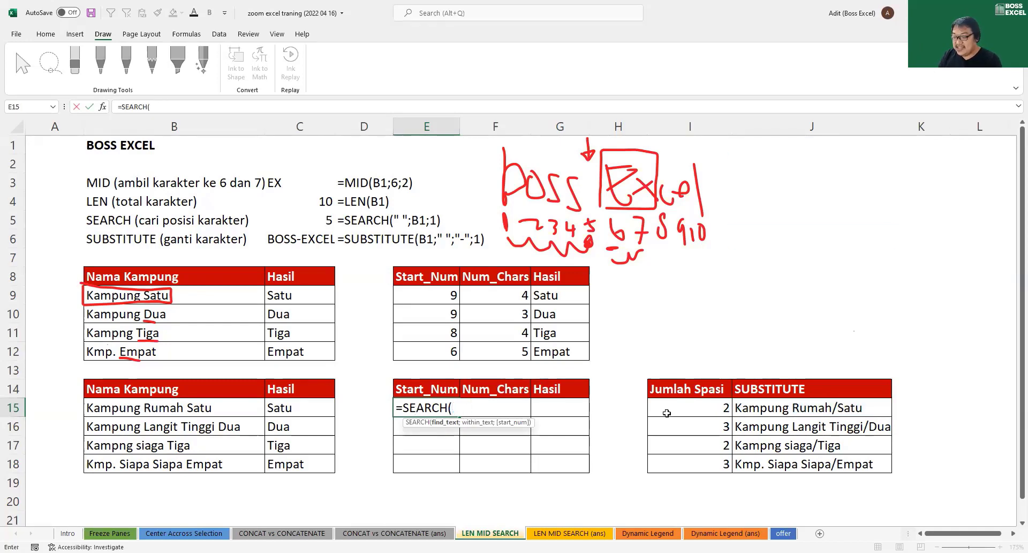
{"action": "type", "text": "\"/\""}
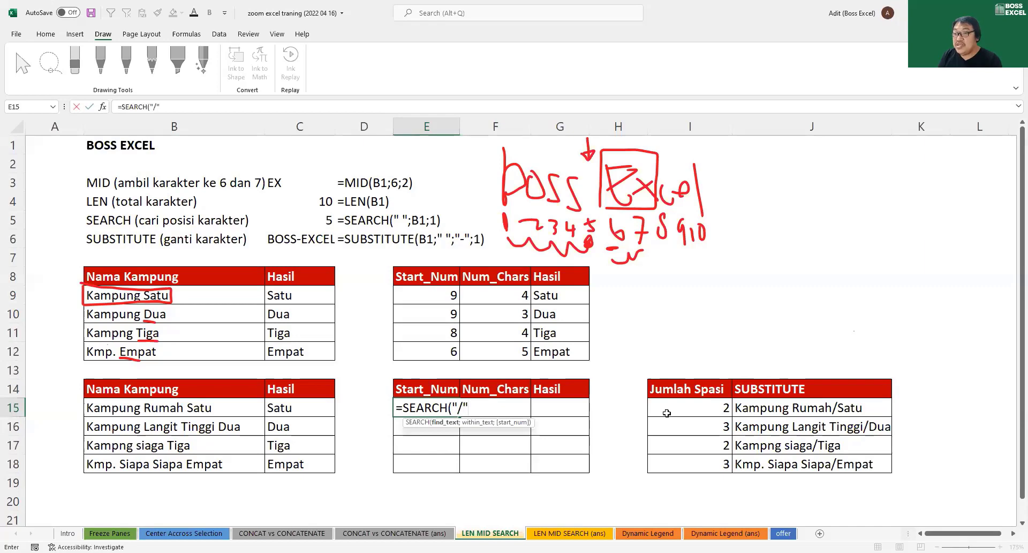
{"action": "type", "text": ";"}
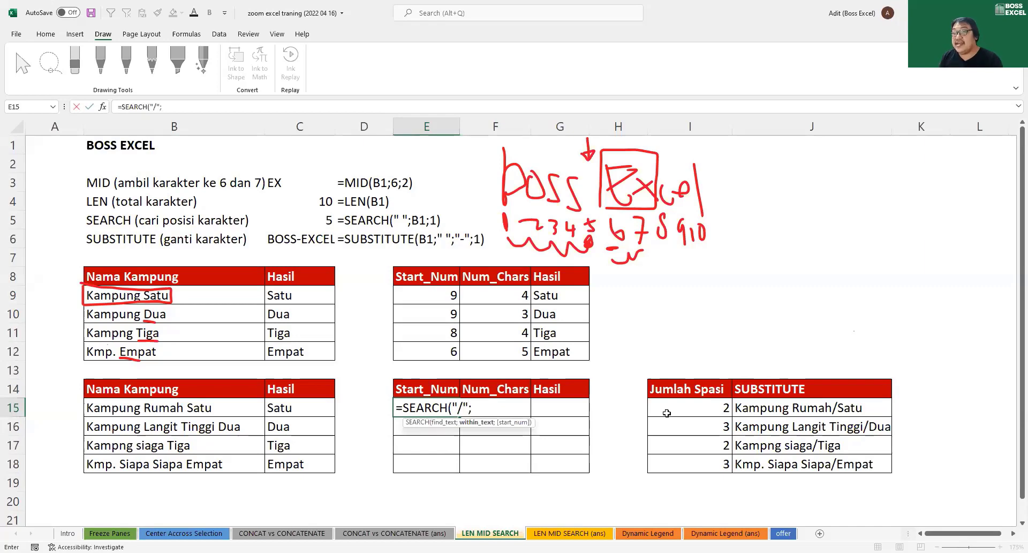
{"action": "left_click", "coordinate": [846, 410]}
{"action": "type", "text": ";"}
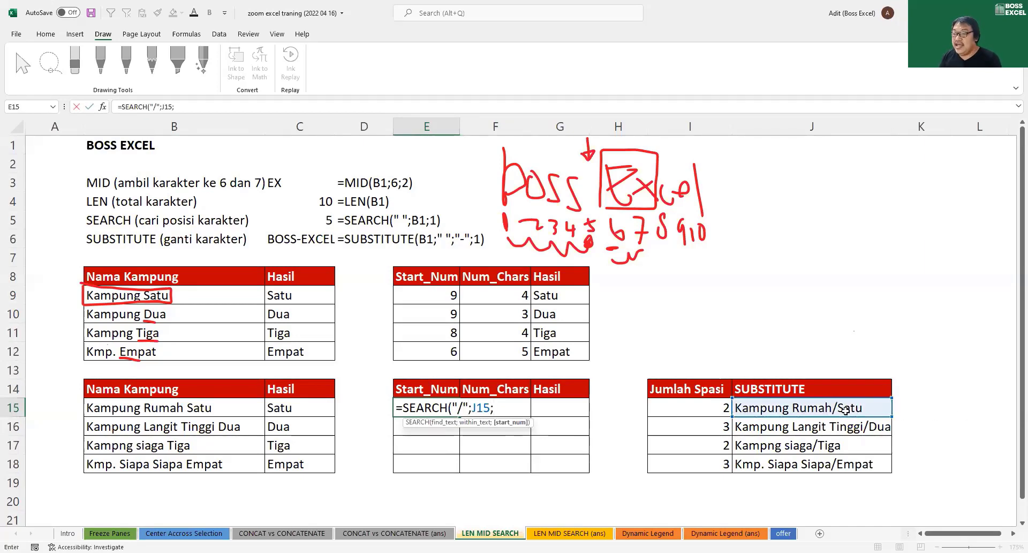
{"action": "type", "text": "1)"}
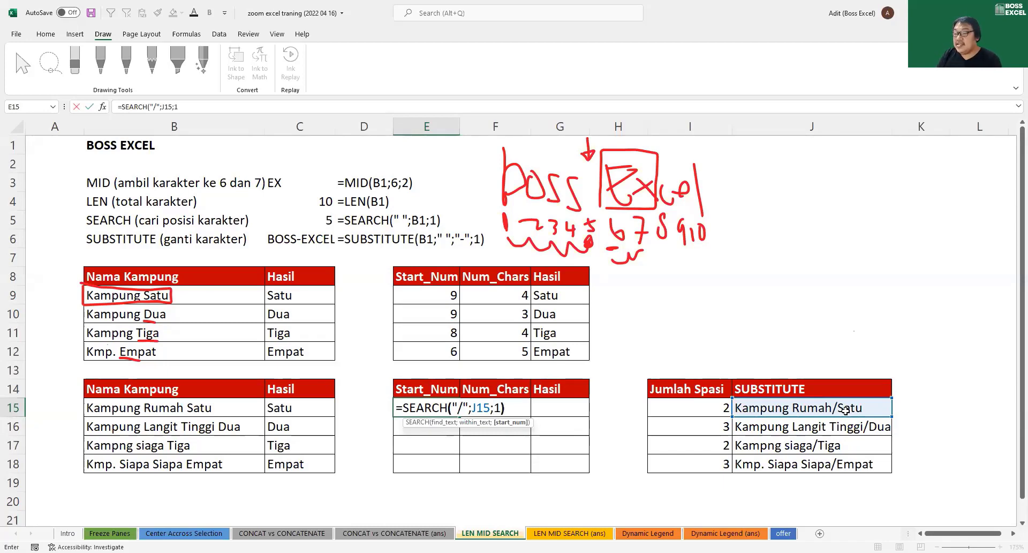
{"action": "key", "text": "Return"}
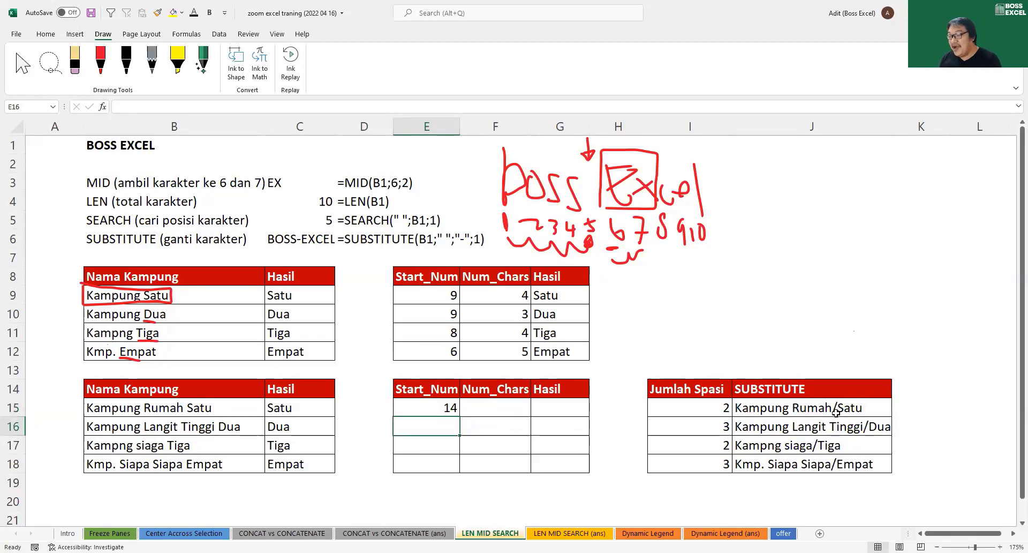
{"action": "left_click", "coordinate": [454, 408]}
{"action": "left_click_drag", "start_coordinate": [460, 418], "coordinate": [456, 457]}
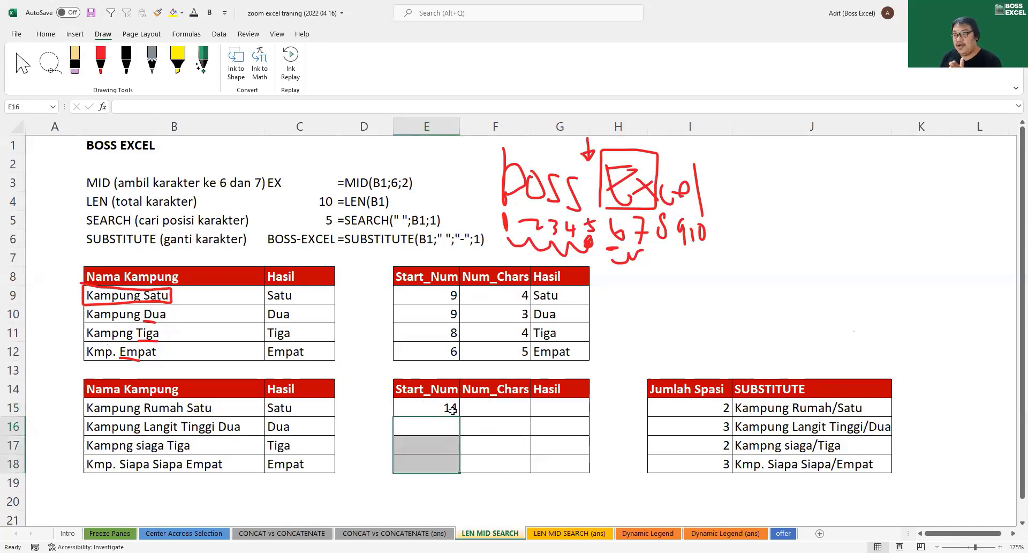
{"action": "left_click", "coordinate": [453, 411]}
{"action": "left_click_drag", "start_coordinate": [460, 416], "coordinate": [462, 472]}
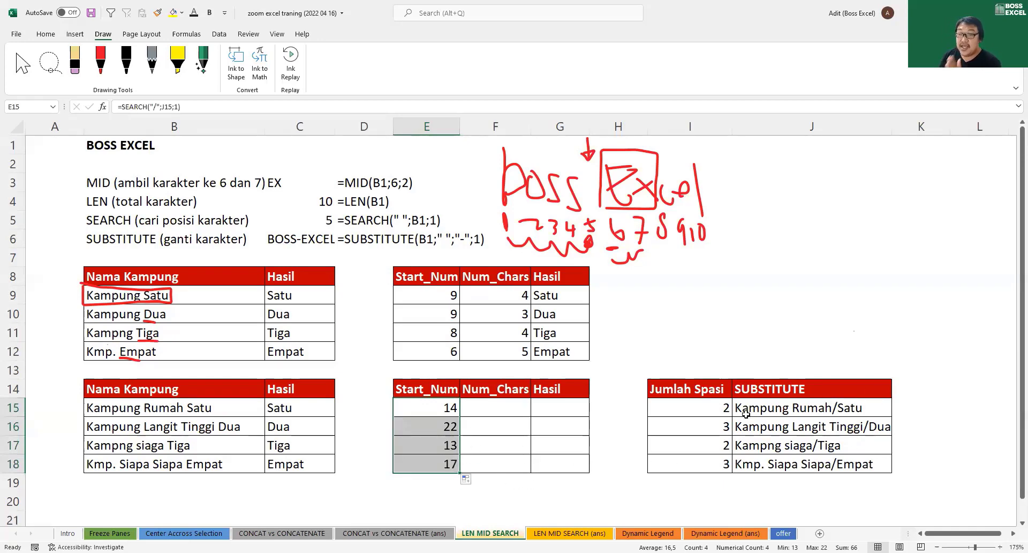
Extend the E15 formula to =SEARCH("/";J15;1)+1 and fill it down to E18
{"action": "left_click_drag", "start_coordinate": [429, 402], "coordinate": [429, 422]}
{"action": "left_click", "coordinate": [429, 403]}
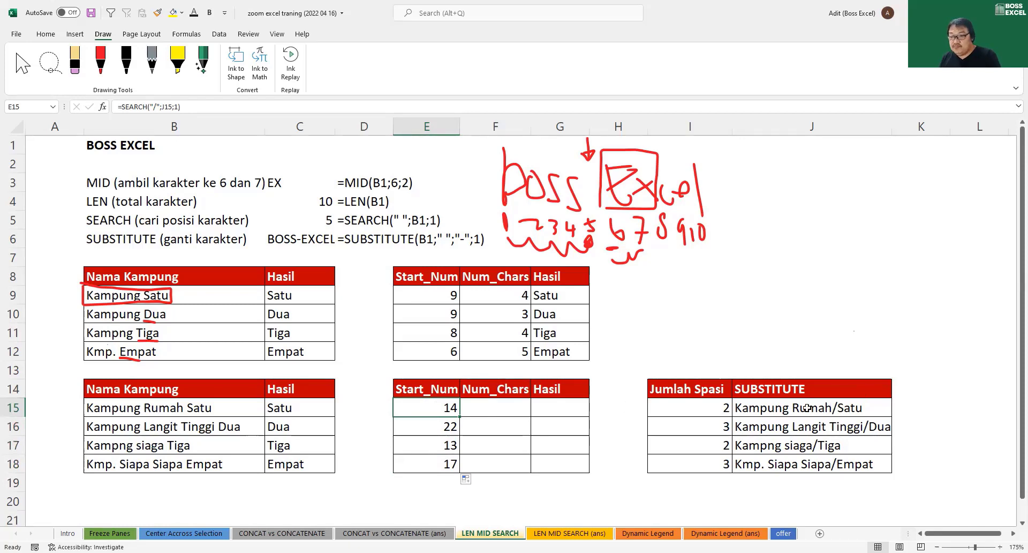
{"action": "key", "text": "F2"}
{"action": "type", "text": "+1"}
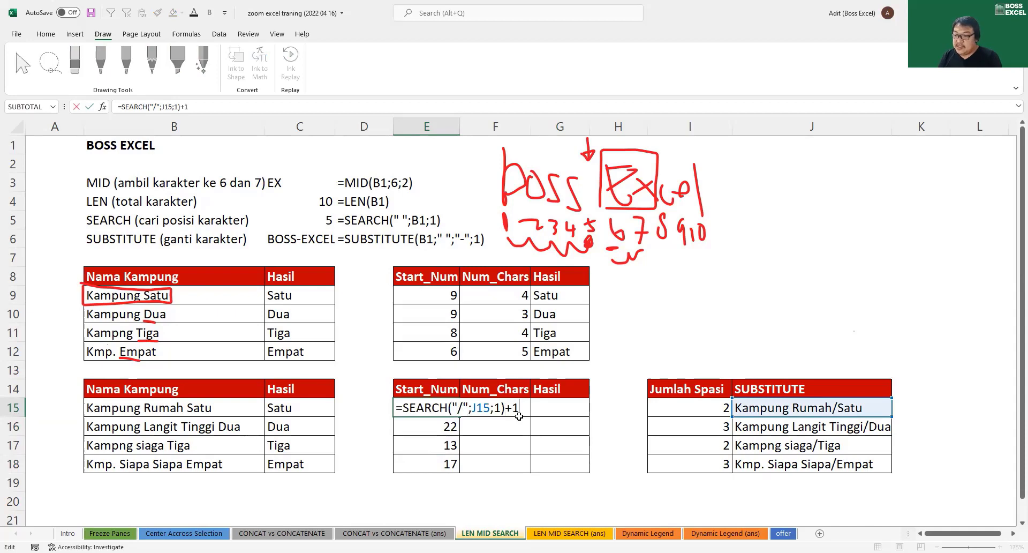
{"action": "key", "text": "Return"}
{"action": "left_click", "coordinate": [454, 411]}
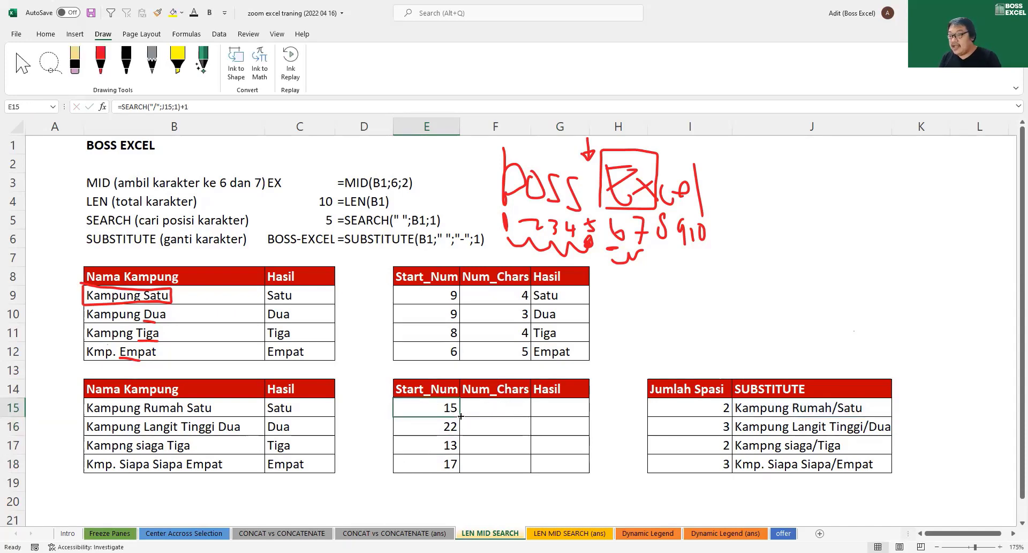
{"action": "left_click_drag", "start_coordinate": [460, 417], "coordinate": [458, 468]}
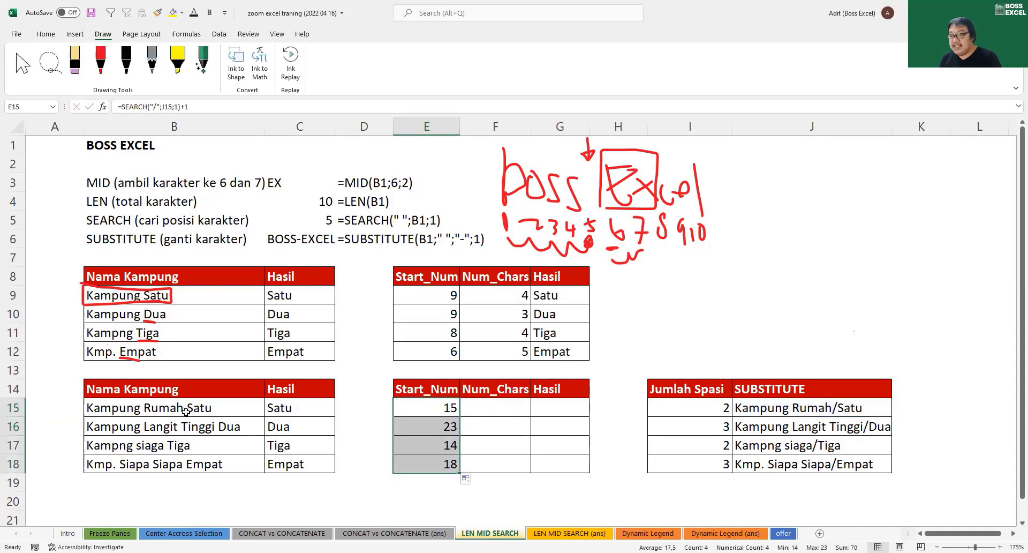
Draw a red pen arrow pointing down at the last word in J15 and circle the slash before it
{"action": "left_click", "coordinate": [840, 411]}
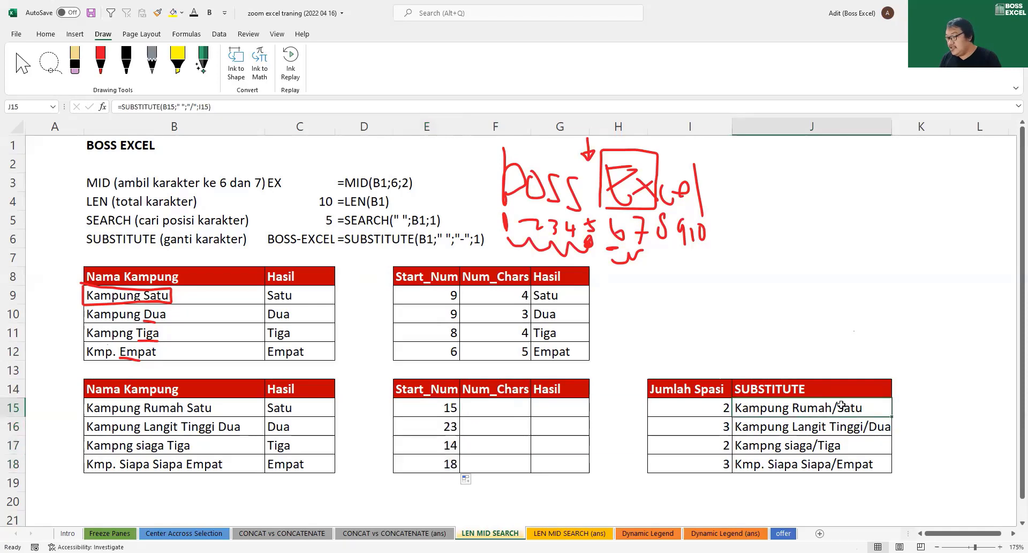
{"action": "left_click", "coordinate": [101, 61]}
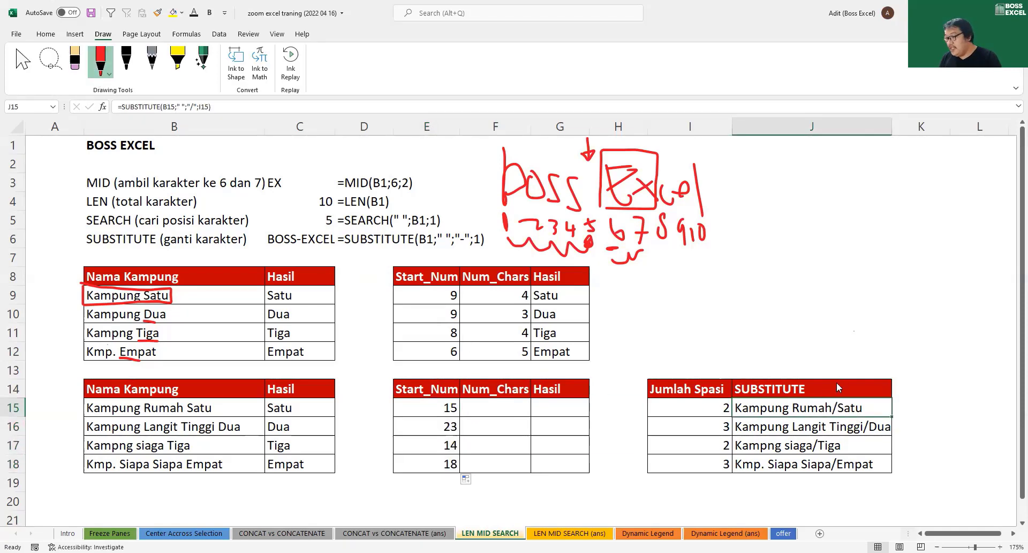
{"action": "left_click_drag", "start_coordinate": [838, 369], "coordinate": [838, 393]}
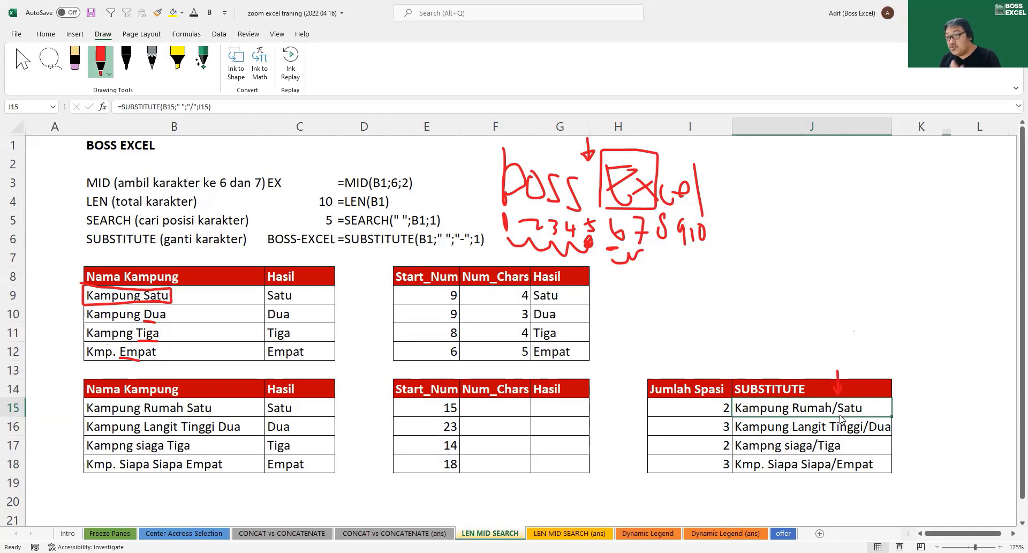
{"action": "mouse_move", "coordinate": [838, 416]}
{"action": "left_mouse_down"}
{"action": "mouse_move", "coordinate": [837, 403]}
{"action": "mouse_move", "coordinate": [832, 413]}
{"action": "left_mouse_up"}
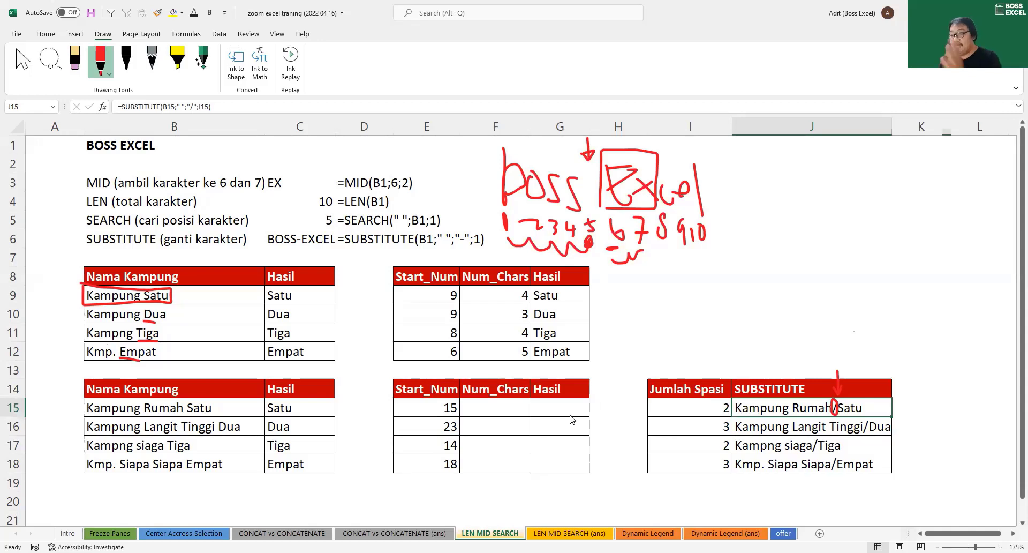
{"action": "key", "text": "Escape"}
Enter =LEN(J15)-SEARCH("/";J15;1) in F15 for the last word's length, and fill it down to F18
{"action": "left_click_drag", "start_coordinate": [441, 407], "coordinate": [444, 463]}
{"action": "left_click", "coordinate": [489, 403]}
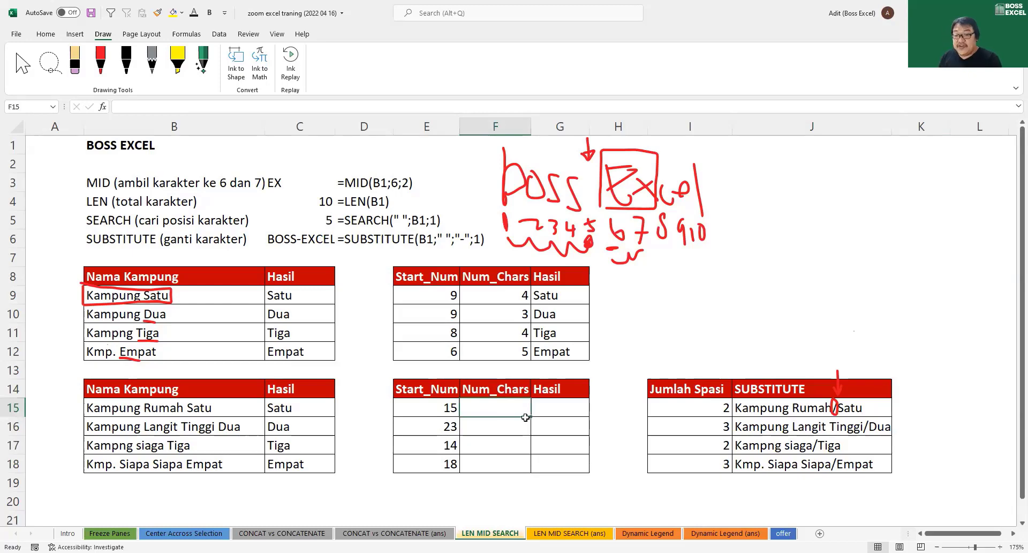
{"action": "left_click", "coordinate": [515, 298]}
{"action": "left_click", "coordinate": [494, 412]}
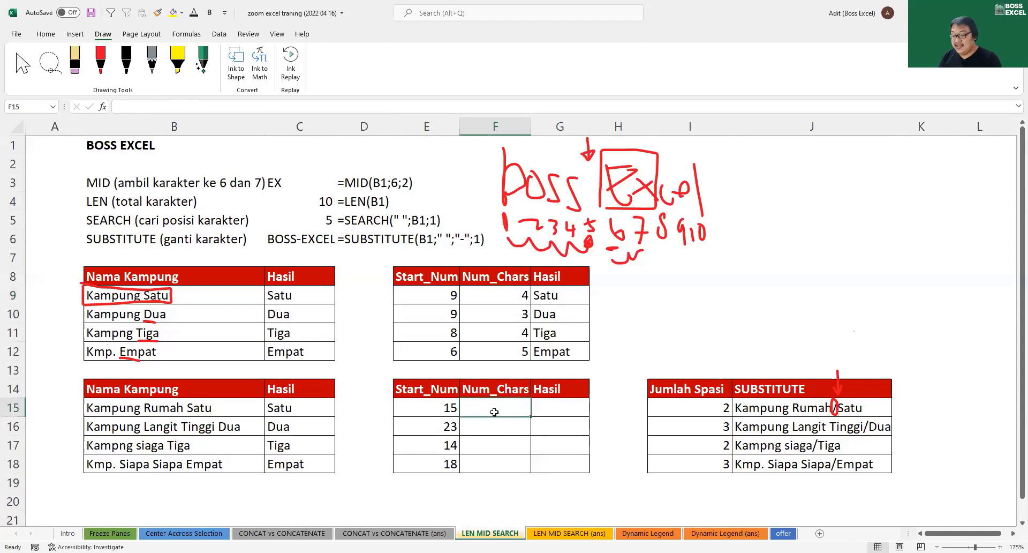
{"action": "type", "text": "="}
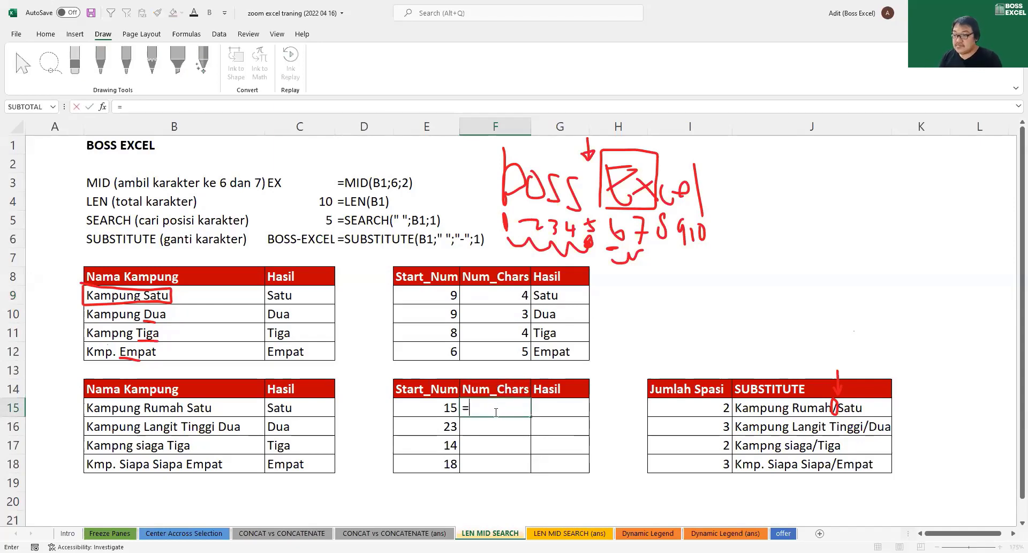
{"action": "type", "text": "LEN("}
{"action": "left_click", "coordinate": [766, 409]}
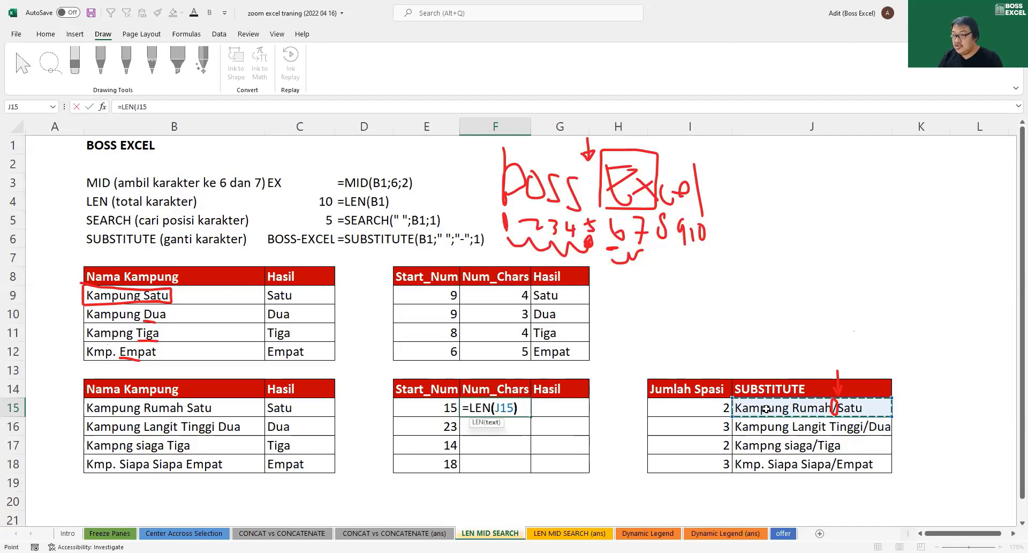
{"action": "type", "text": ")-"}
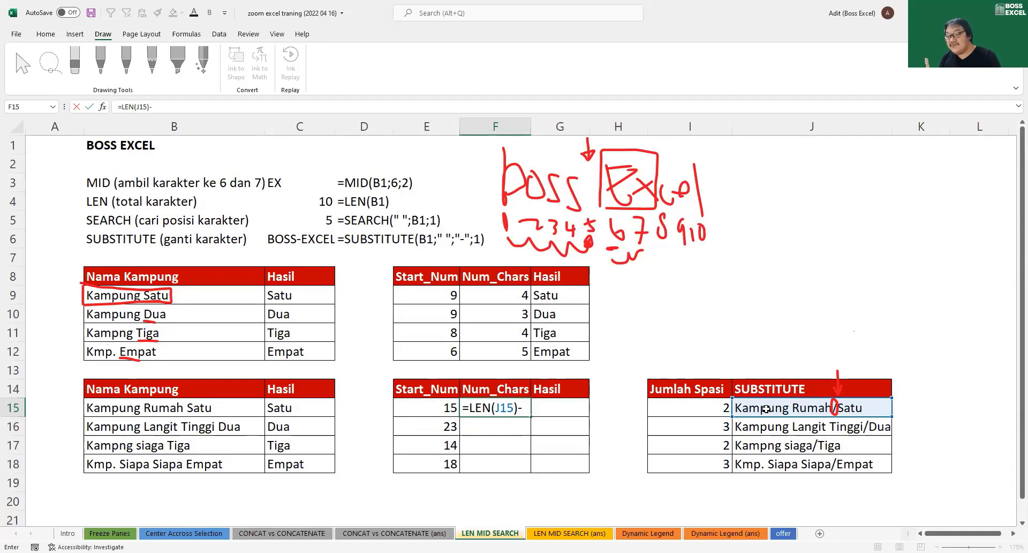
{"action": "type", "text": "se"}
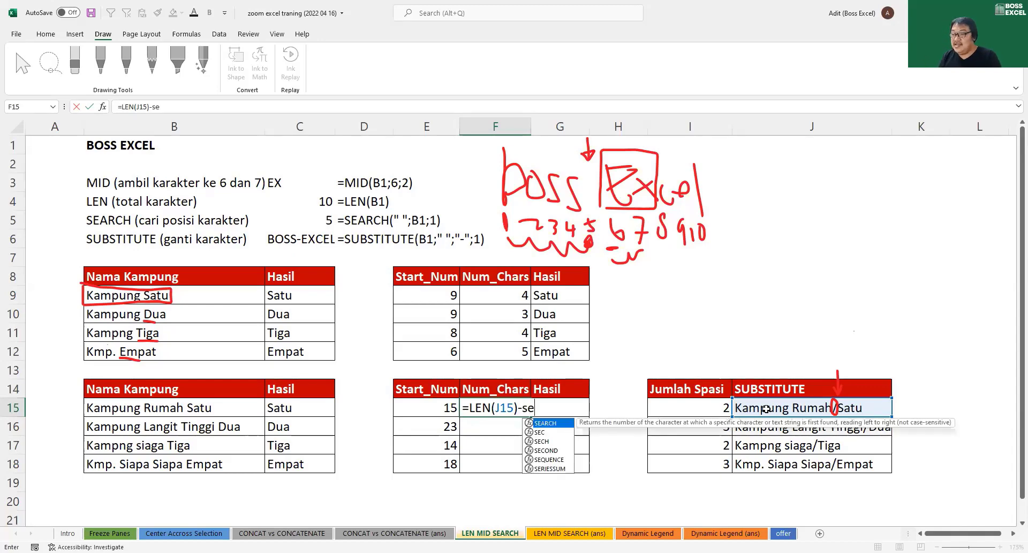
{"action": "key", "text": "Tab"}
{"action": "type", "text": "\"/\""}
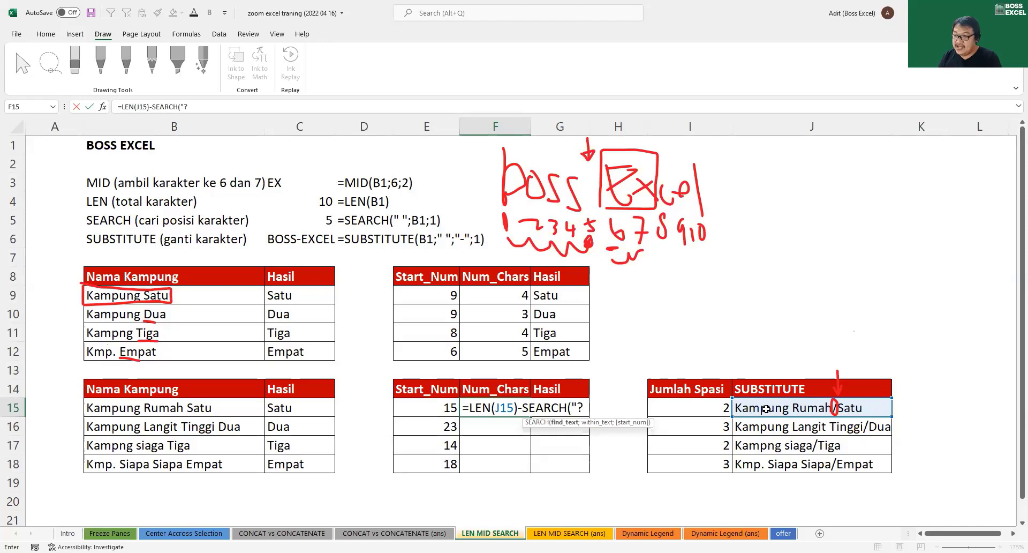
{"action": "type", "text": ";"}
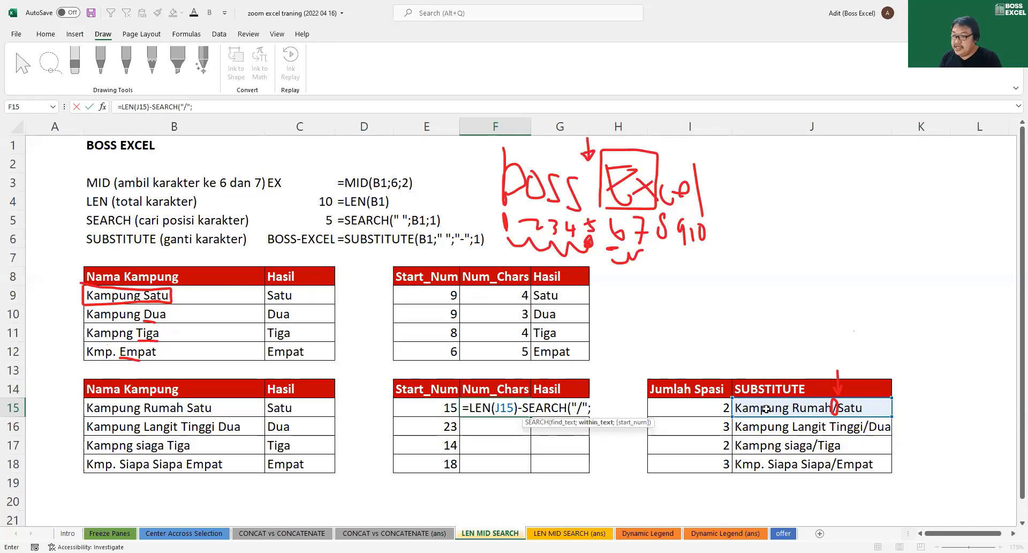
{"action": "left_click", "coordinate": [782, 407]}
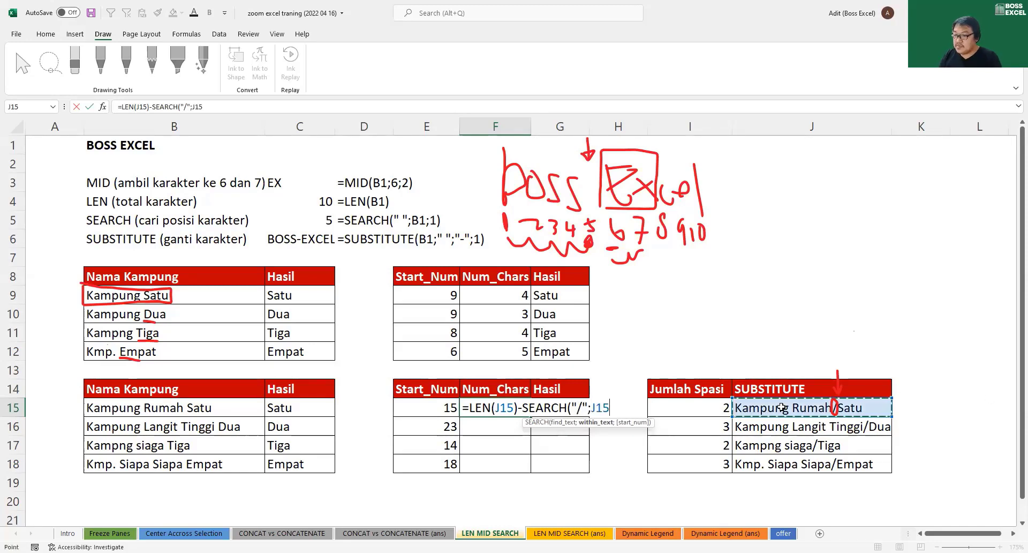
{"action": "type", "text": ";1)"}
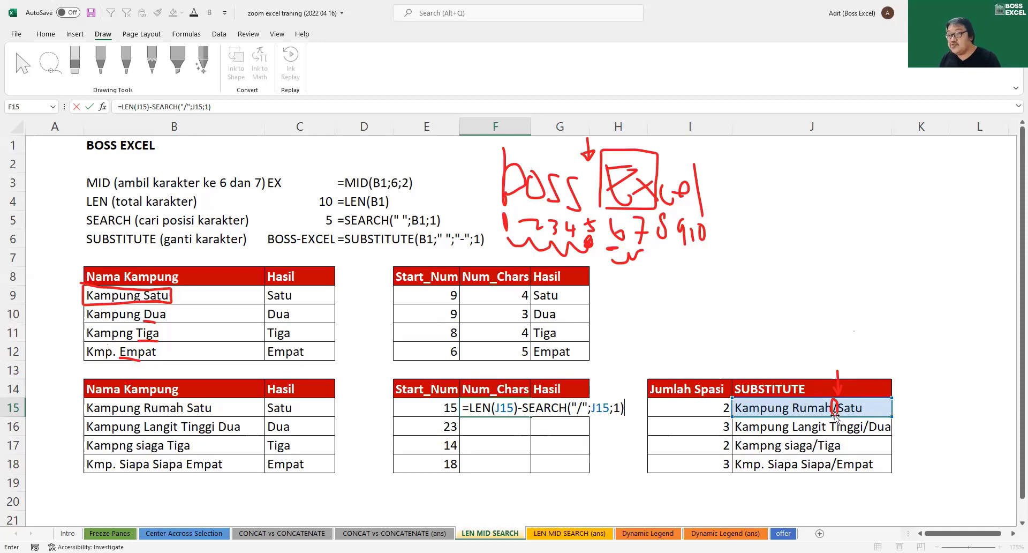
{"action": "key", "text": "Return"}
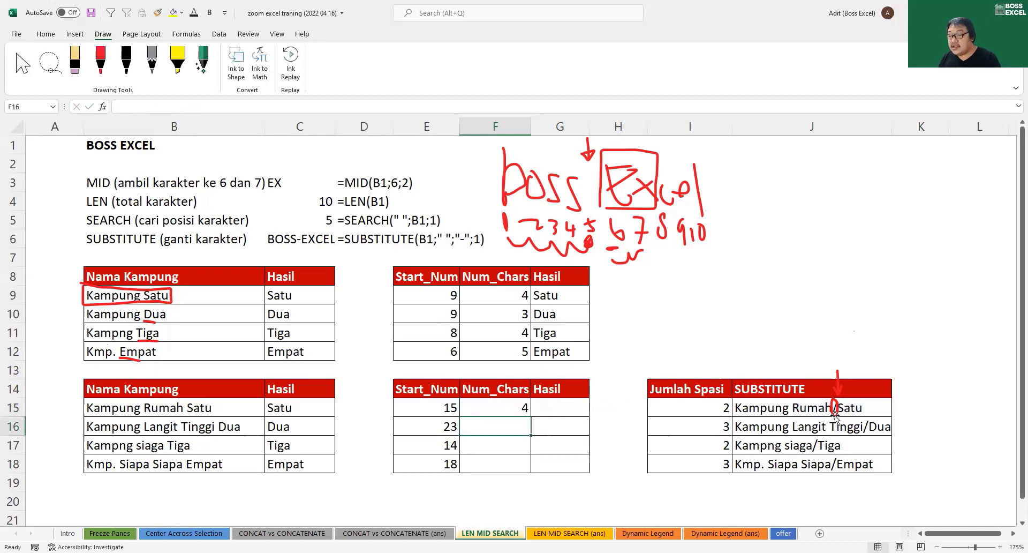
{"action": "left_click", "coordinate": [527, 407]}
{"action": "left_click_drag", "start_coordinate": [531, 420], "coordinate": [529, 469]}
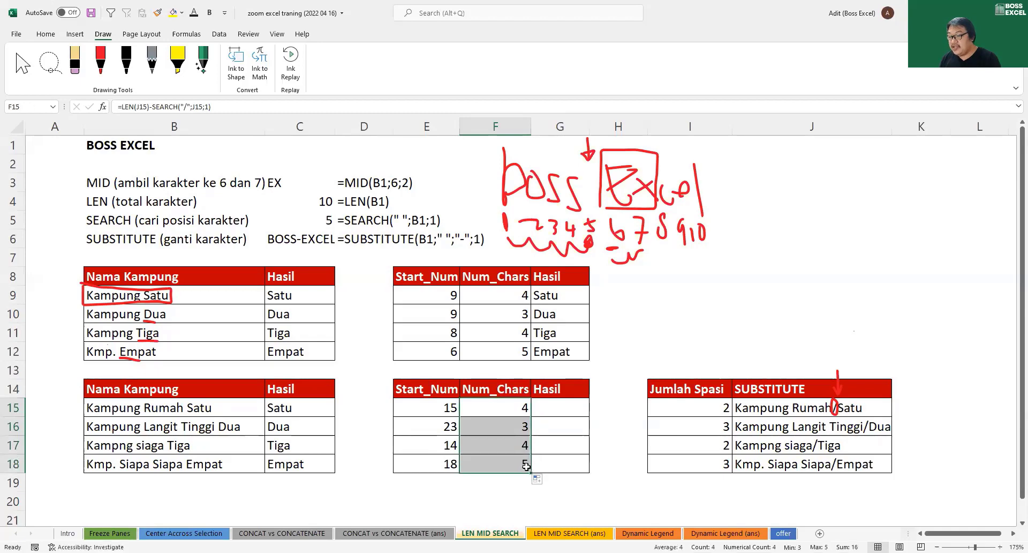
Enter =MID(B15;E15;F15) in G15 to extract the last word, and fill it down to G18
{"action": "left_click", "coordinate": [571, 407]}
{"action": "type", "text": "="}
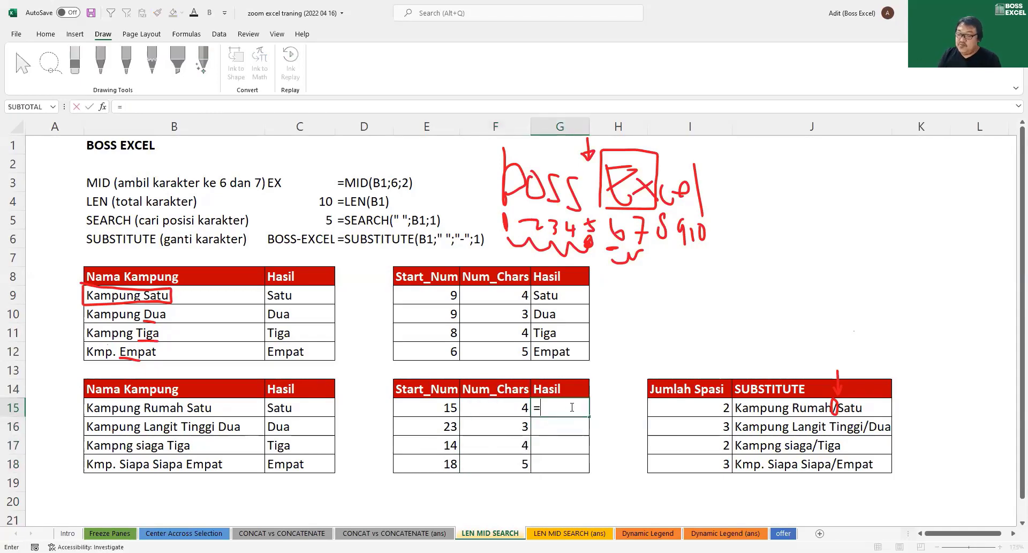
{"action": "type", "text": "MID("}
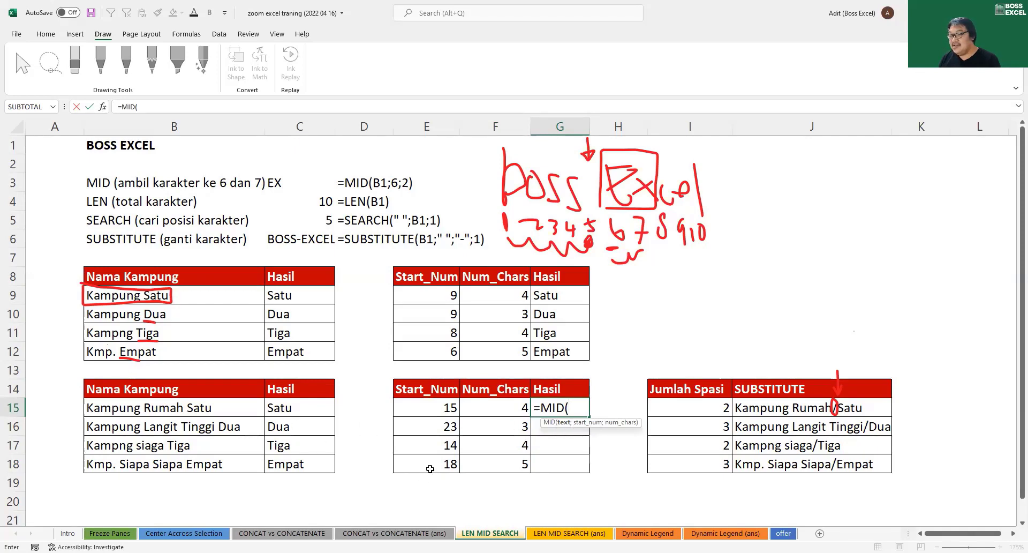
{"action": "left_click", "coordinate": [196, 406]}
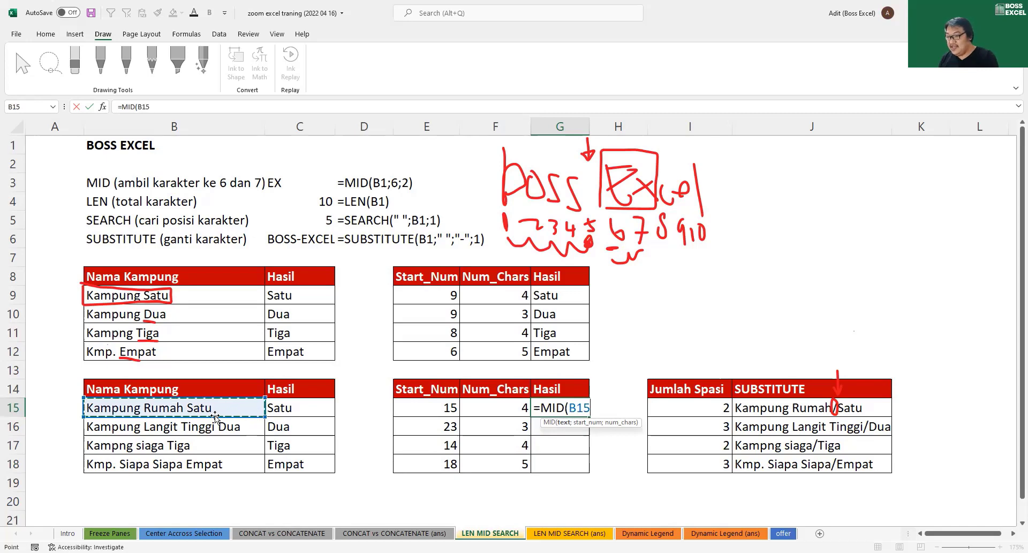
{"action": "type", "text": ";"}
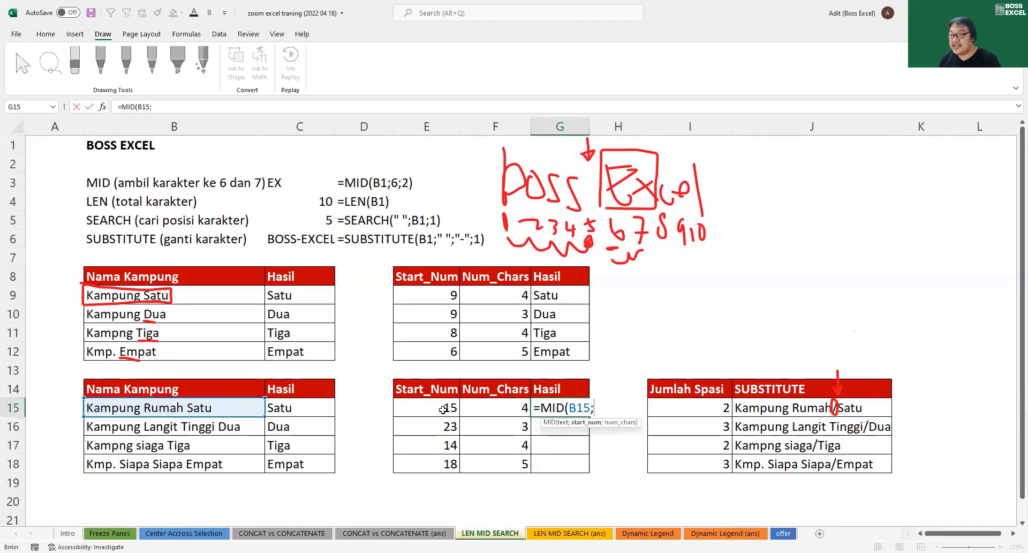
{"action": "left_click", "coordinate": [515, 405]}
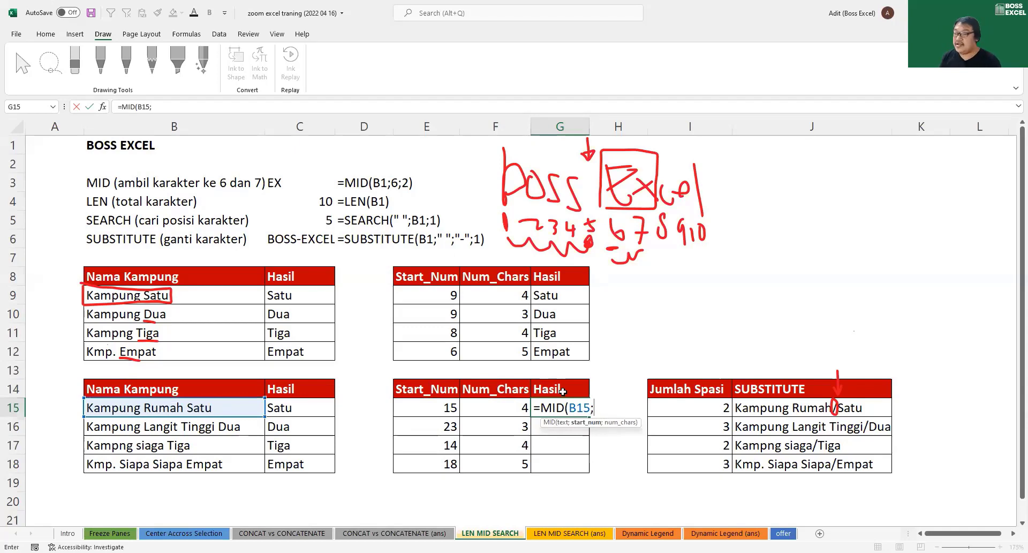
{"action": "type", "text": ")"}
{"action": "key", "text": "Return"}
{"action": "left_click", "coordinate": [579, 412]}
{"action": "double_click", "coordinate": [588, 417]}
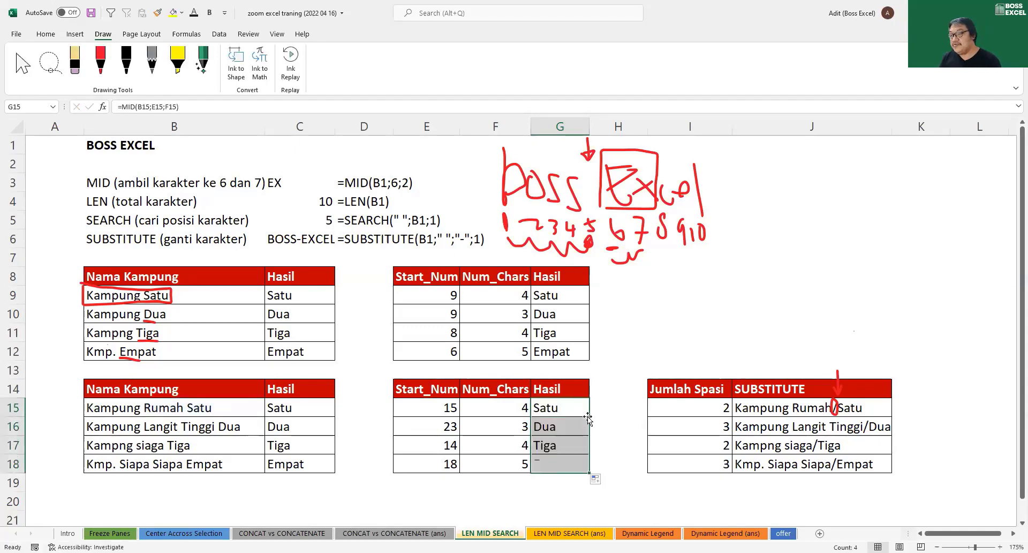
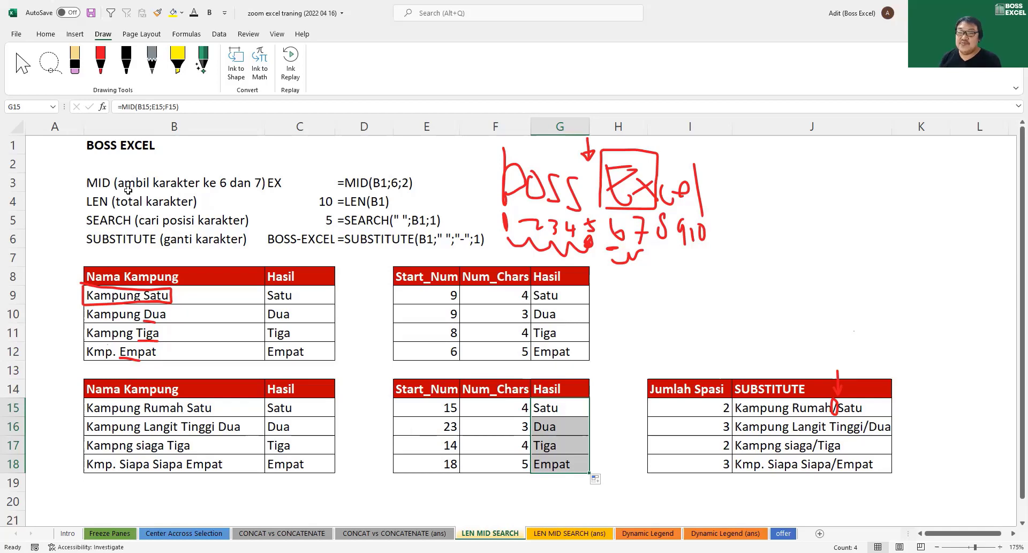
Review the function notes in B3:B6, the space-count formula in I18, and the space-count column on the LEN MID SEARCH (ans) sheet
{"action": "left_click_drag", "start_coordinate": [129, 188], "coordinate": [183, 232]}
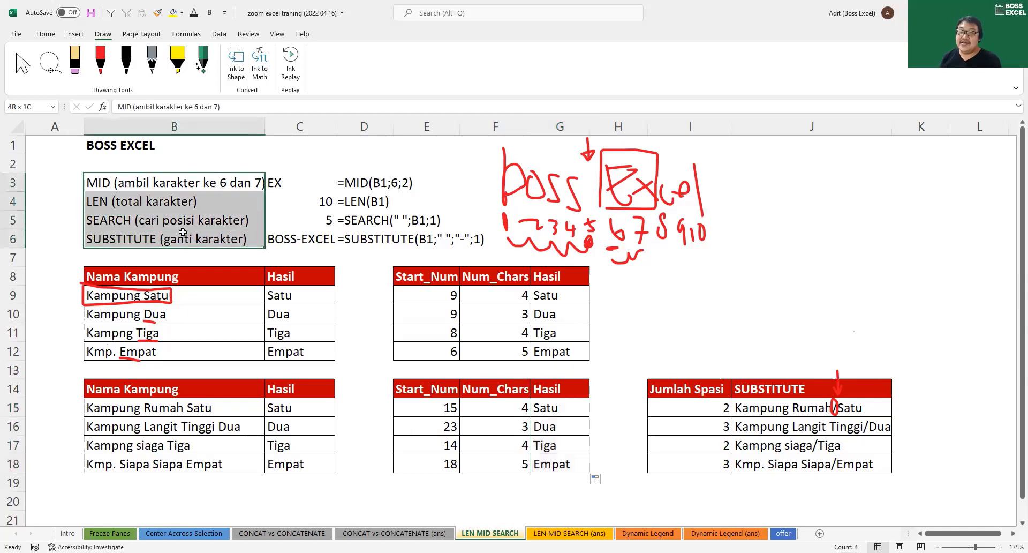
{"action": "left_click", "coordinate": [13, 239]}
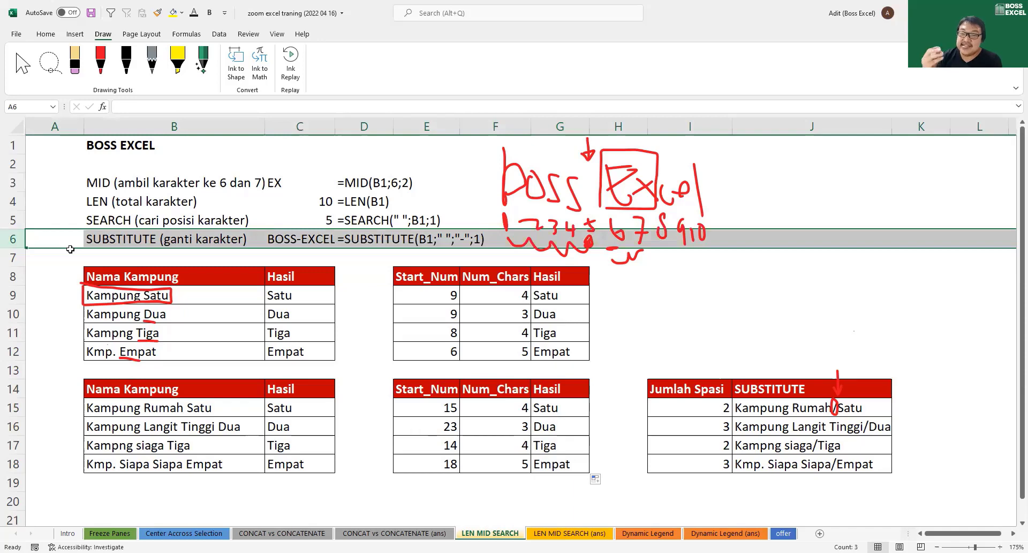
{"action": "left_click", "coordinate": [132, 238]}
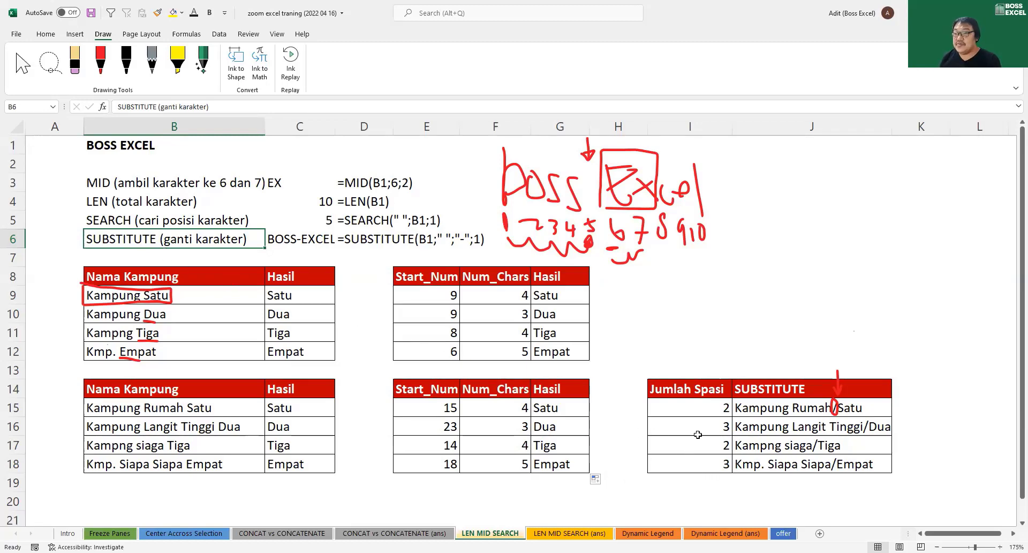
{"action": "left_click", "coordinate": [699, 463]}
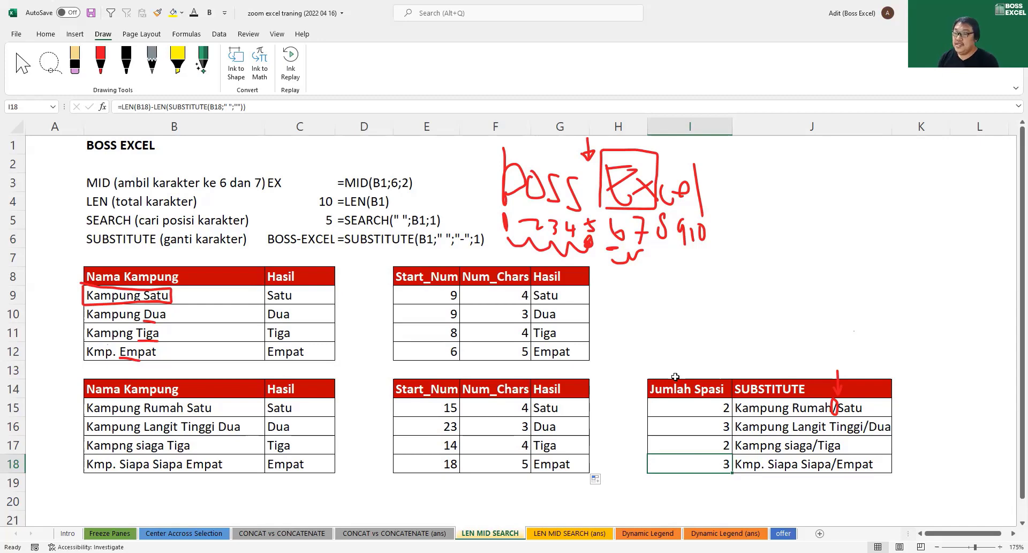
{"action": "left_click", "coordinate": [671, 334]}
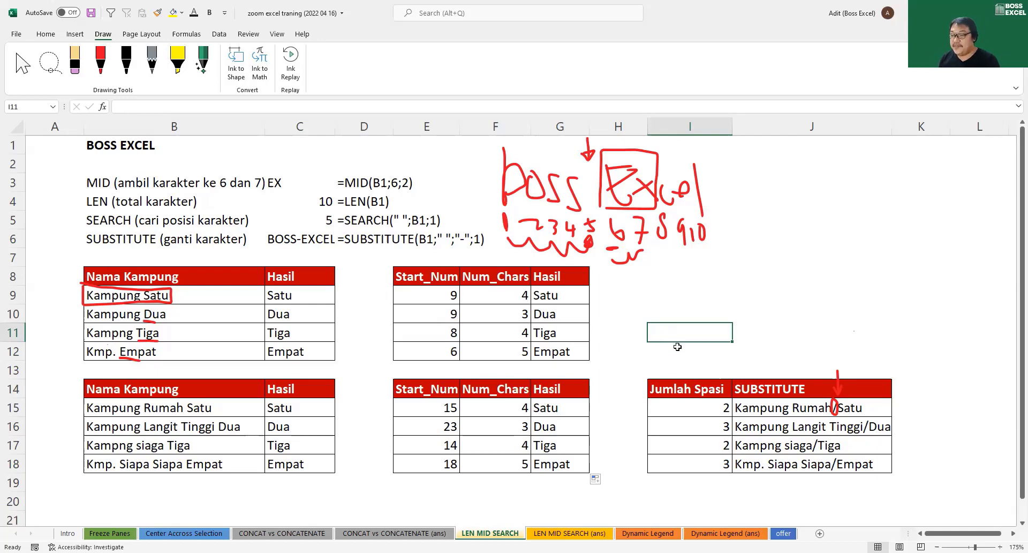
{"action": "left_click", "coordinate": [569, 533]}
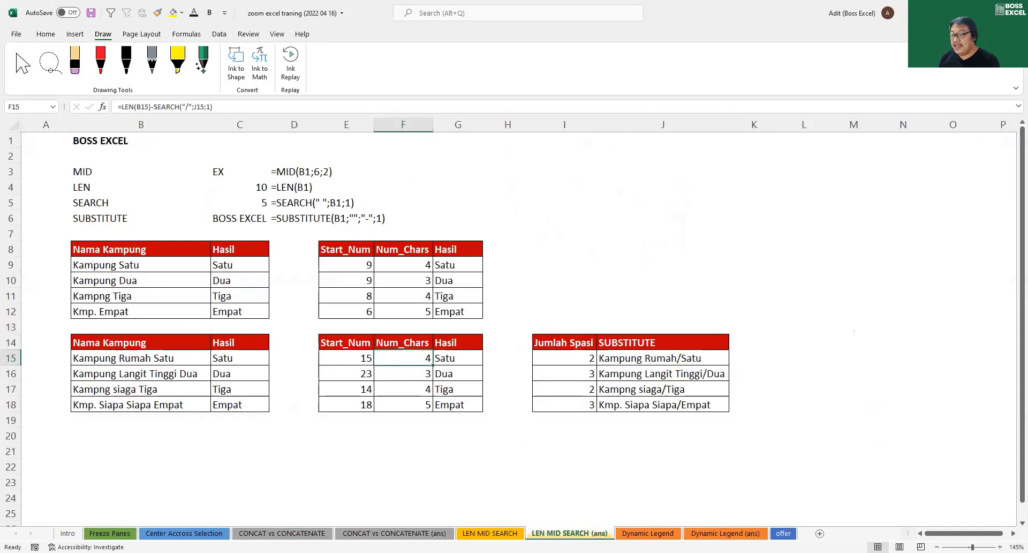
{"action": "left_click_drag", "start_coordinate": [541, 360], "coordinate": [573, 394]}
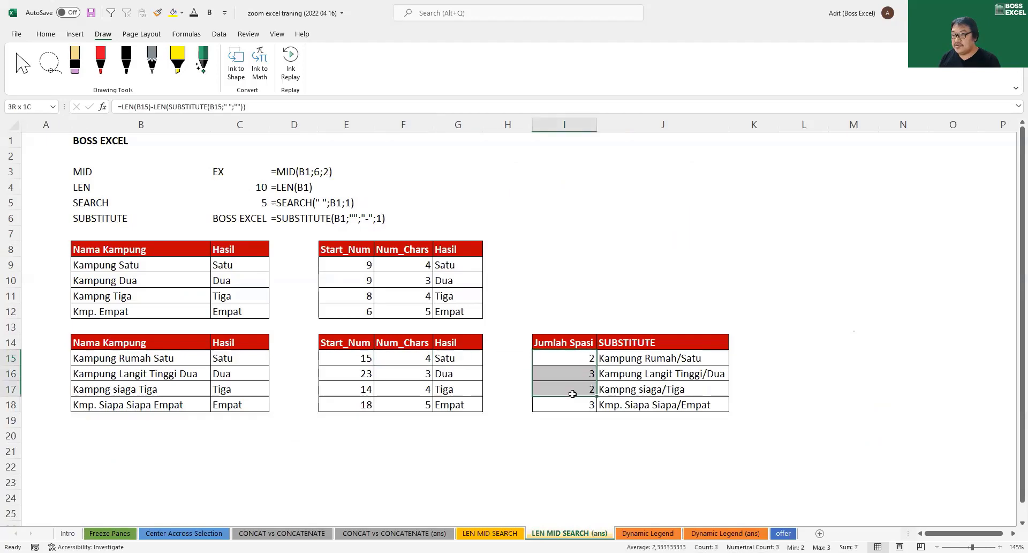
{"action": "key", "text": "ctrl+Page_Up"}
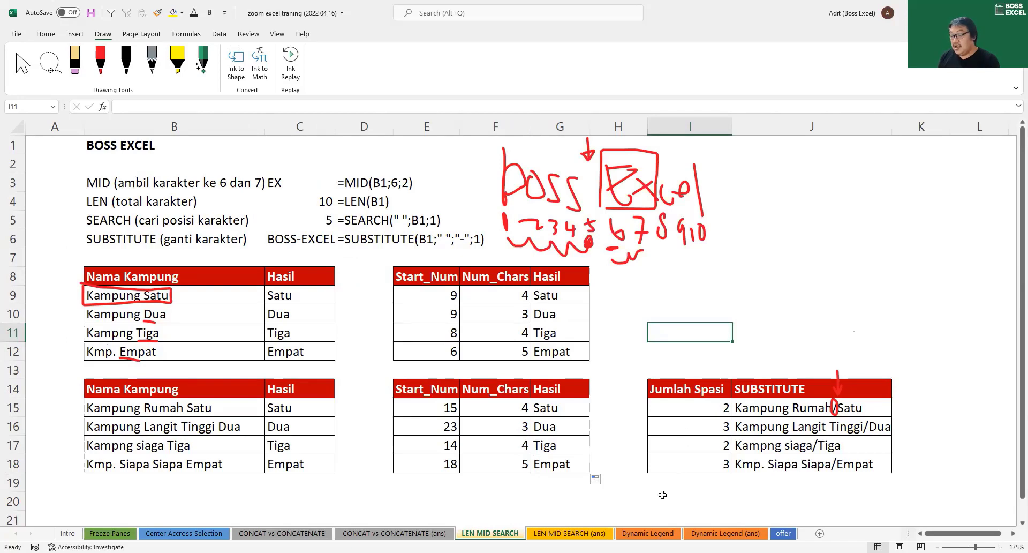
On the Dynamic Legend (ans) sheet, enter Aktual values of 1100 for 01/05/2022 and 1500 for 01/06/2022
{"action": "left_click", "coordinate": [649, 532]}
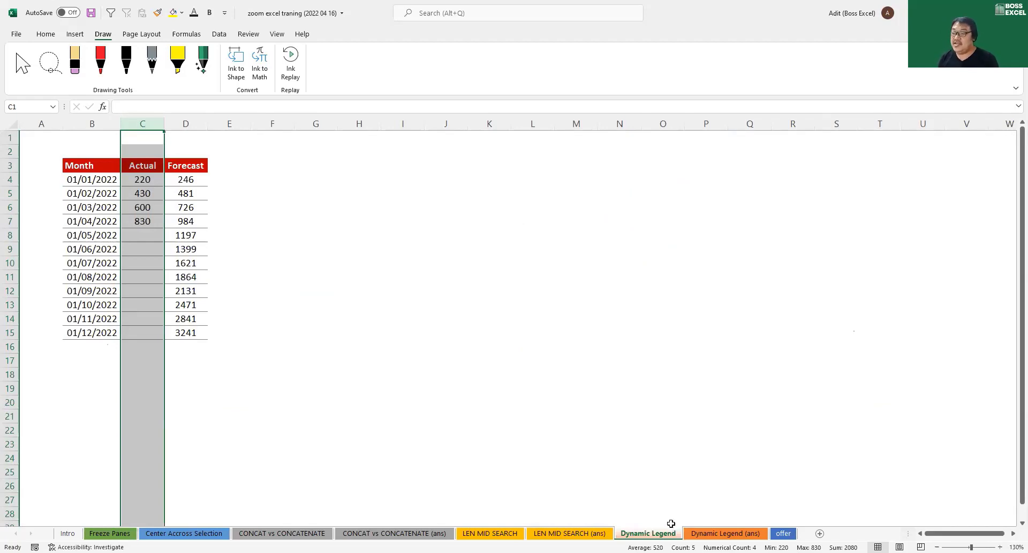
{"action": "left_click", "coordinate": [725, 533]}
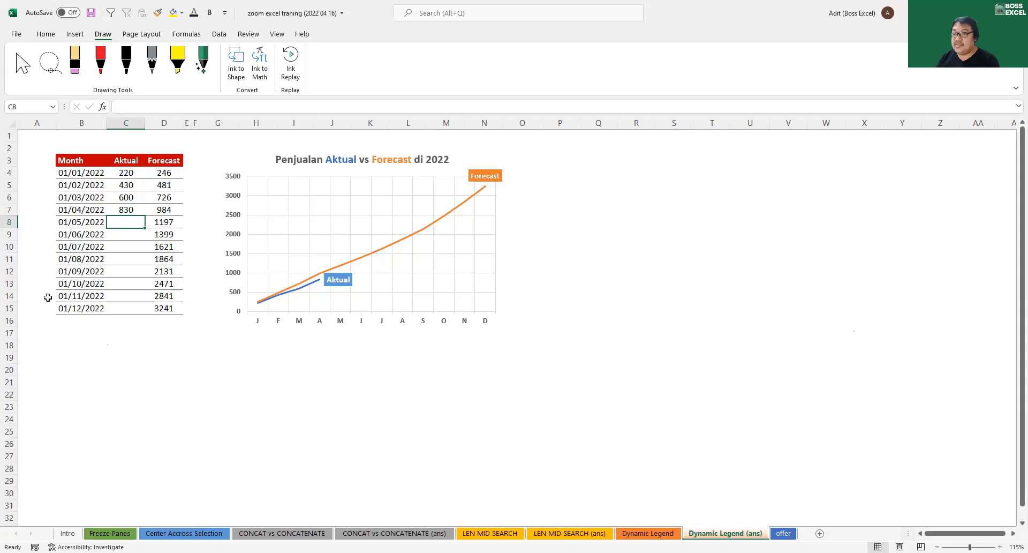
{"action": "type", "text": "1"}
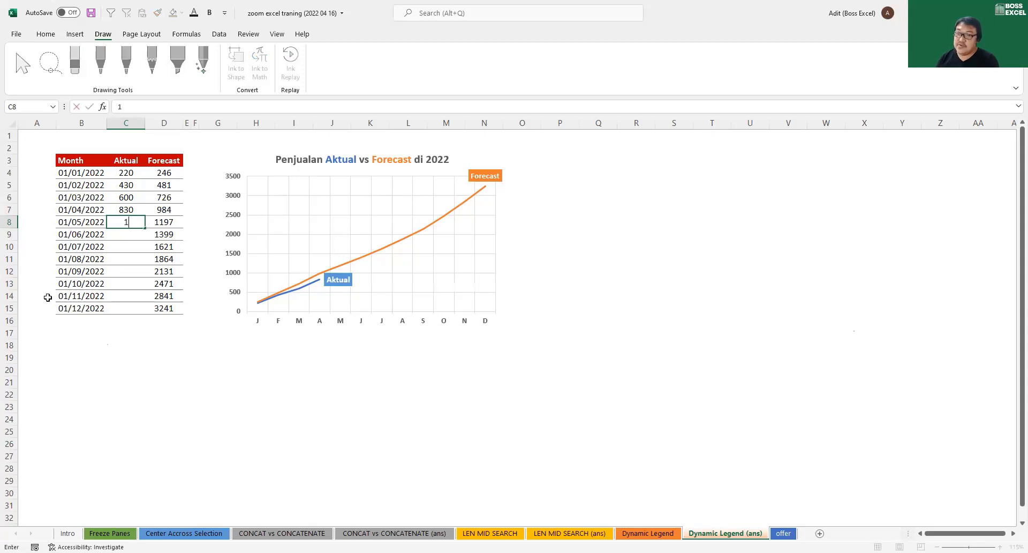
{"action": "type", "text": "100"}
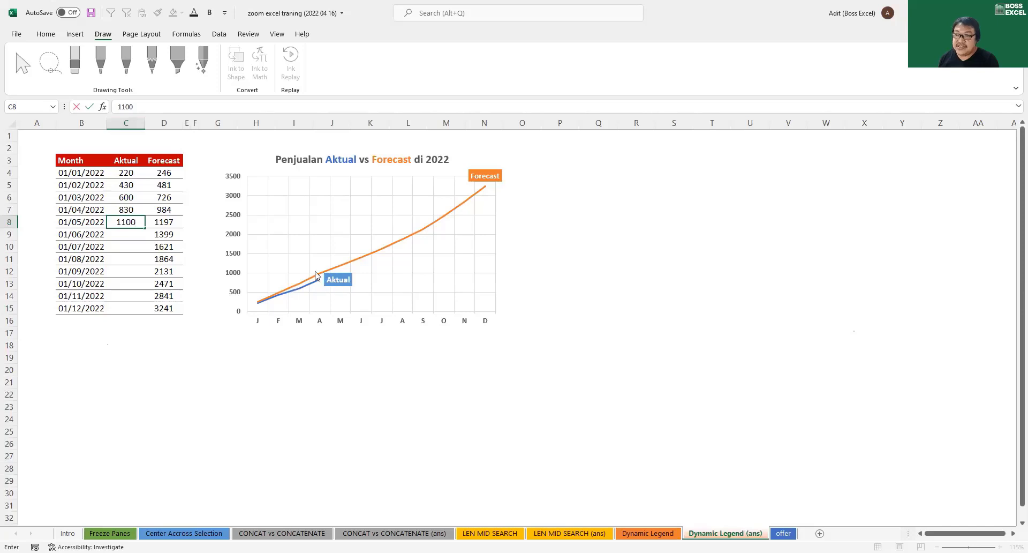
{"action": "key", "text": "Return"}
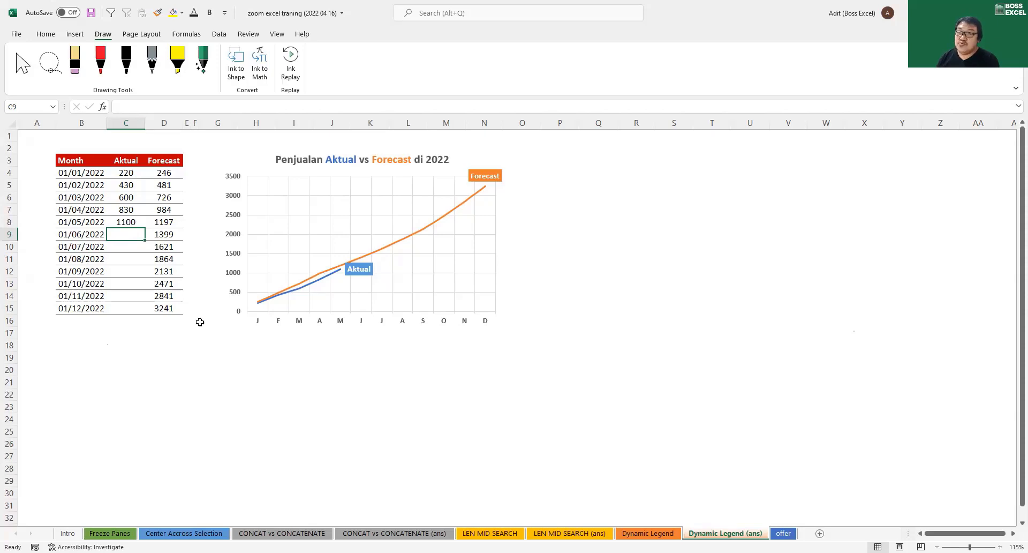
{"action": "type", "text": "14"}
{"action": "key", "text": "BackSpace"}
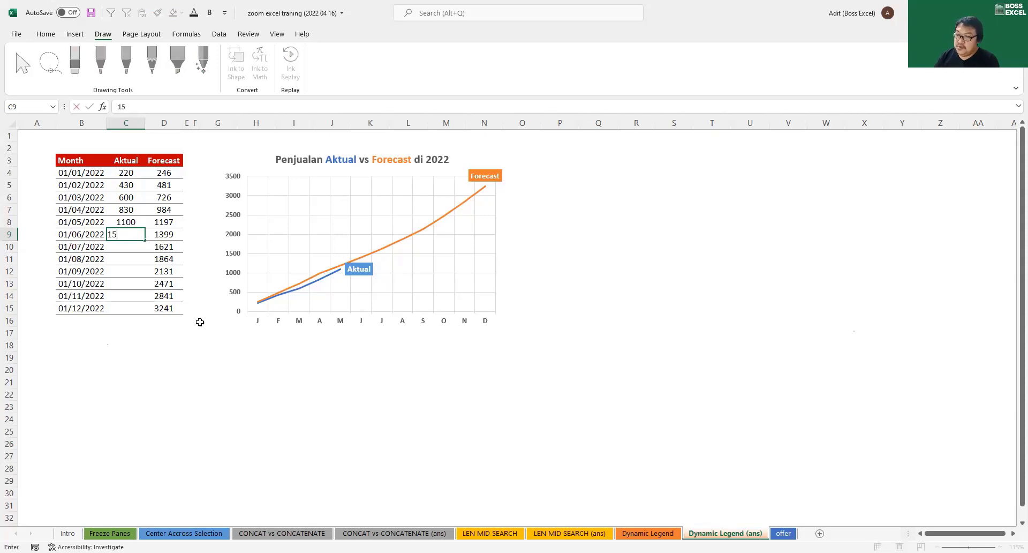
{"action": "type", "text": "500"}
{"action": "key", "text": "Return"}
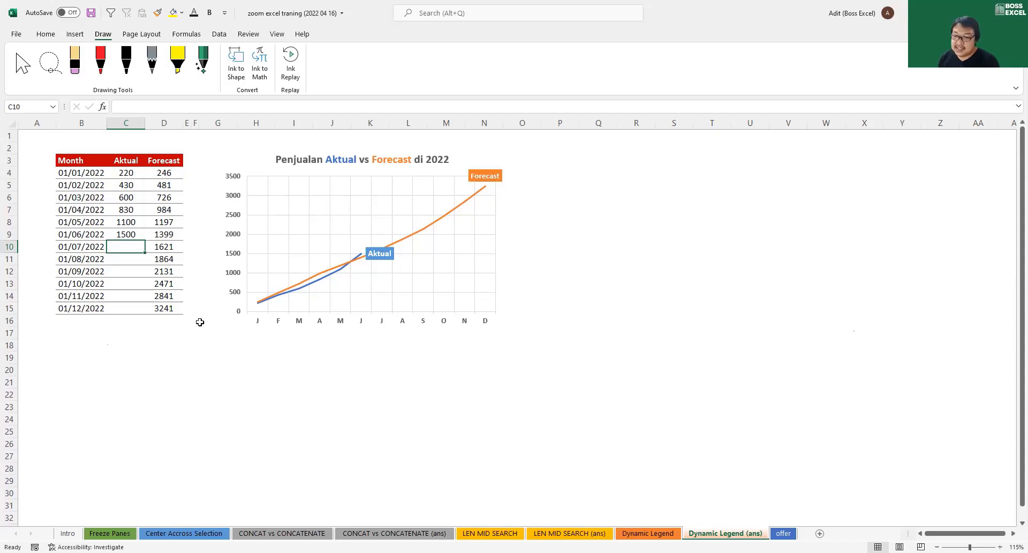
Copy the Penjualan Aktual vs Forecast chart from Dynamic Legend (ans) to the Dynamic Legend sheet, placing it around columns O to V
{"action": "left_click", "coordinate": [649, 533]}
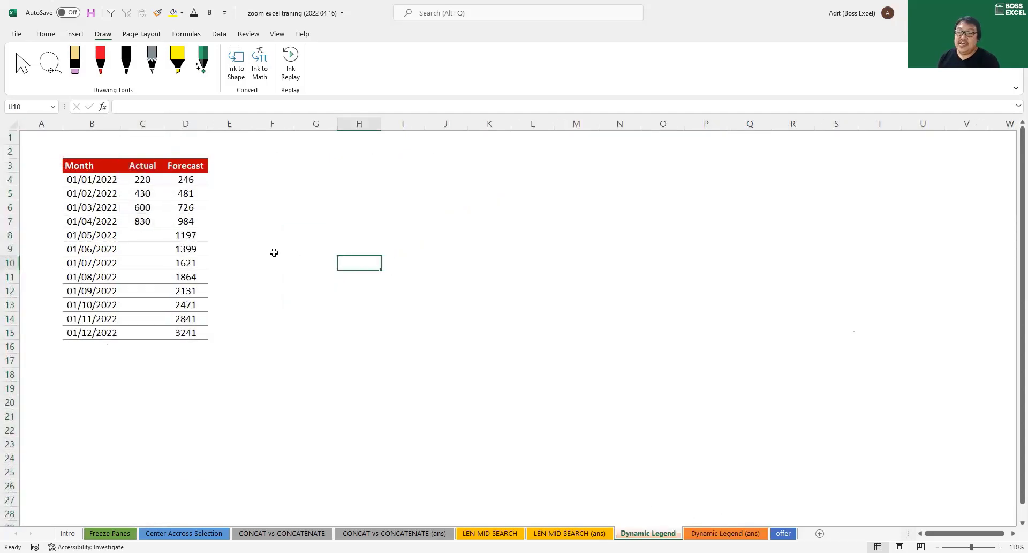
{"action": "left_click_drag", "start_coordinate": [94, 181], "coordinate": [103, 334]}
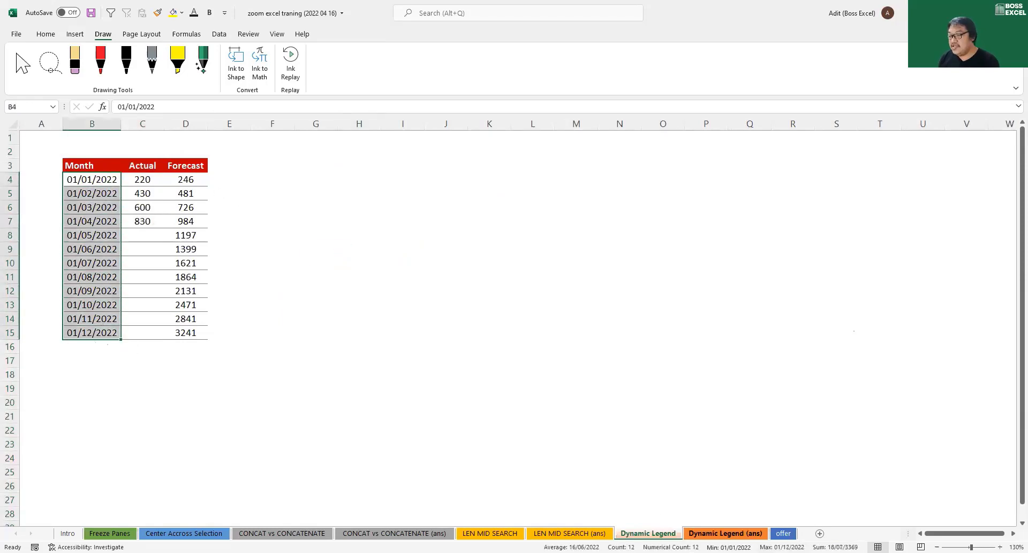
{"action": "left_click", "coordinate": [725, 533]}
{"action": "left_click", "coordinate": [461, 166]}
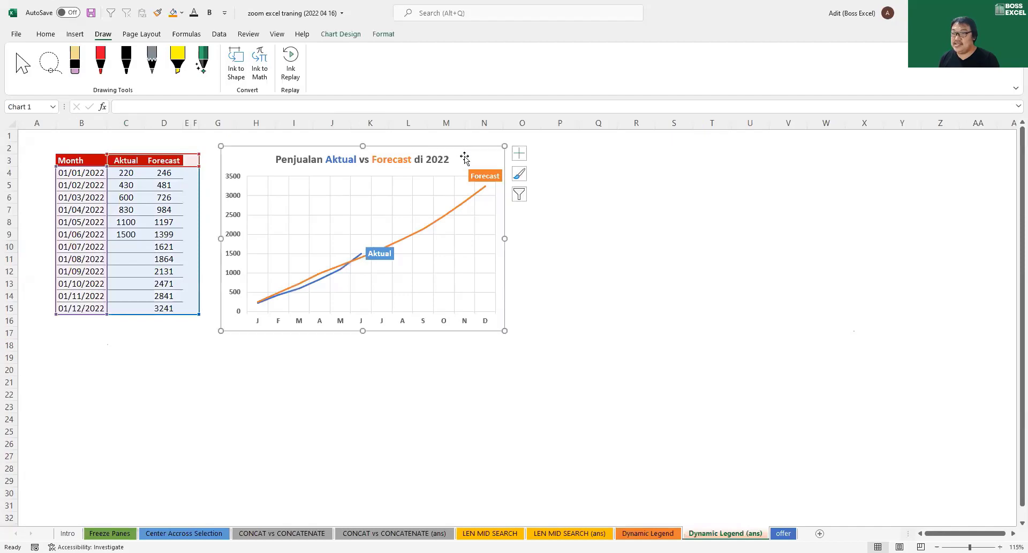
{"action": "left_click", "coordinate": [648, 533]}
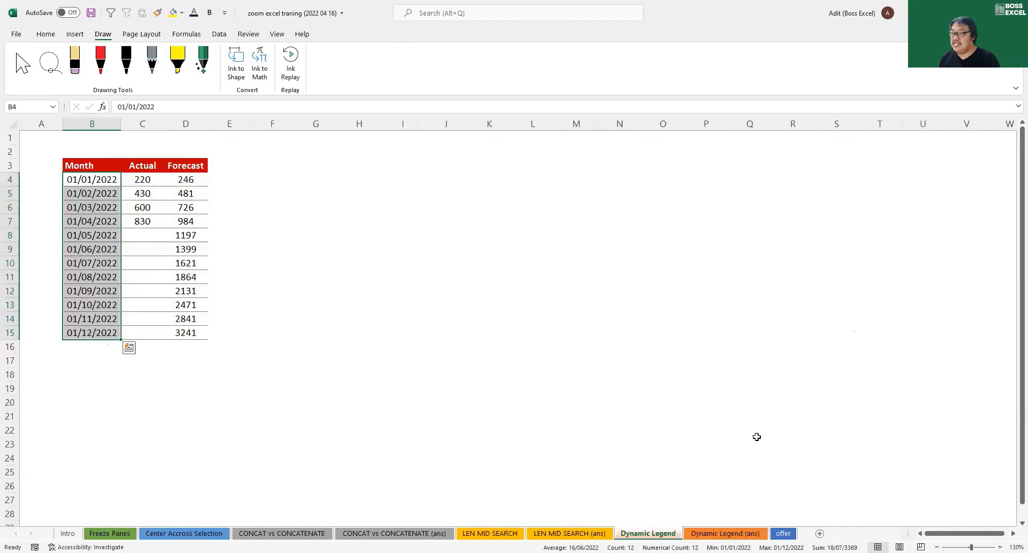
{"action": "key", "text": "alt+Tab"}
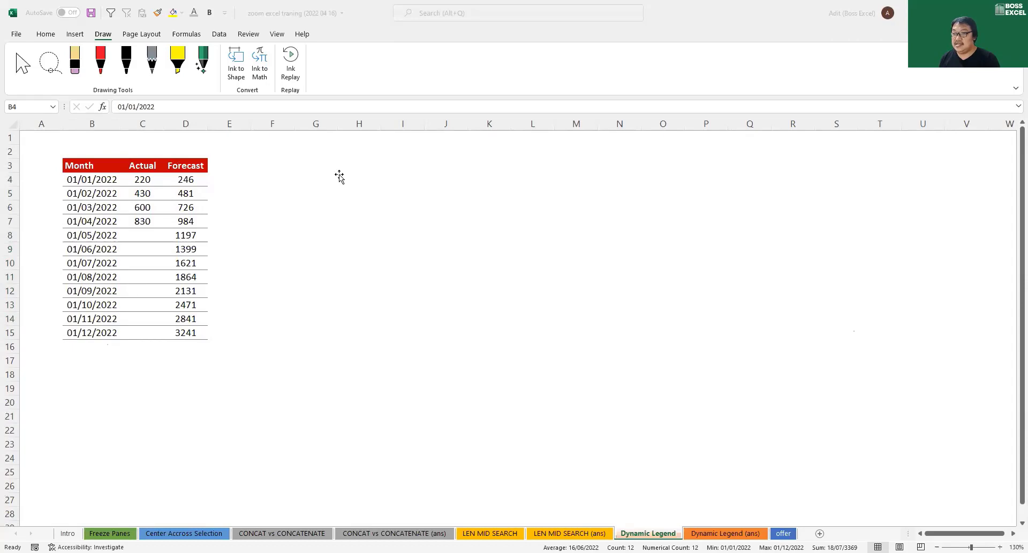
{"action": "key", "text": "ctrl+v"}
{"action": "left_click_drag", "start_coordinate": [366, 180], "coordinate": [899, 157]}
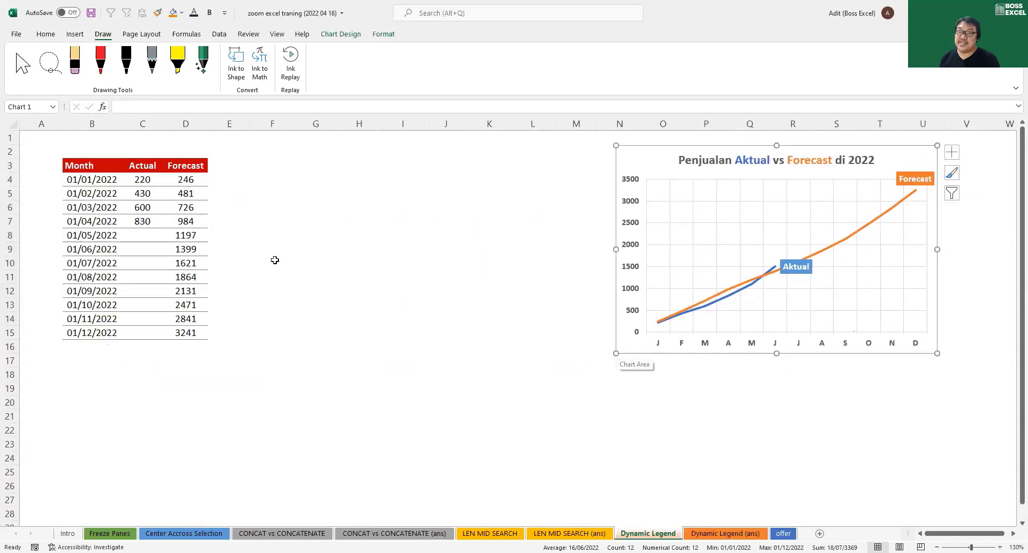
{"action": "left_click_drag", "start_coordinate": [684, 168], "coordinate": [730, 166]}
Insert a default clustered column chart from B3:D15 and place it between the data table and the copied chart
{"action": "left_click_drag", "start_coordinate": [74, 165], "coordinate": [183, 339]}
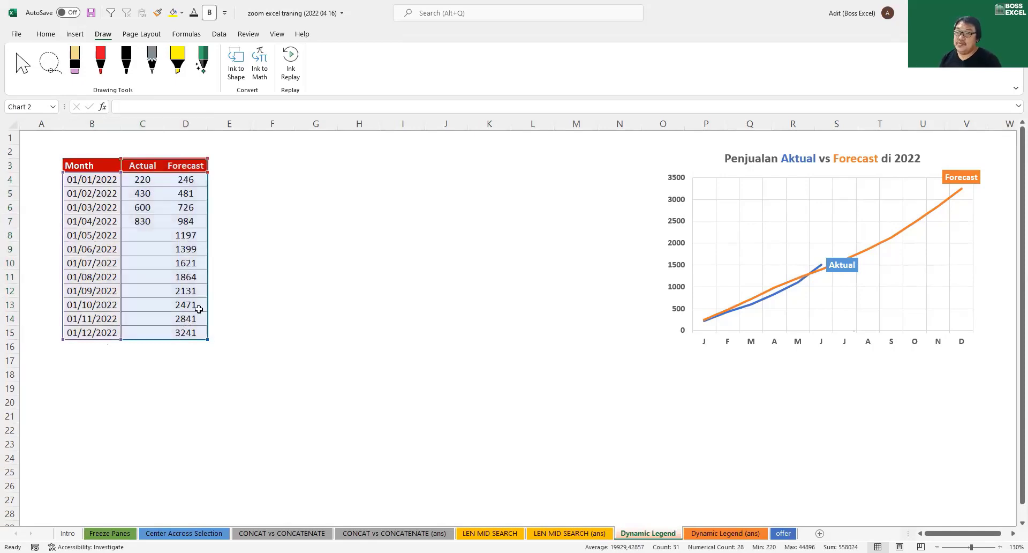
{"action": "key", "text": "alt+F1"}
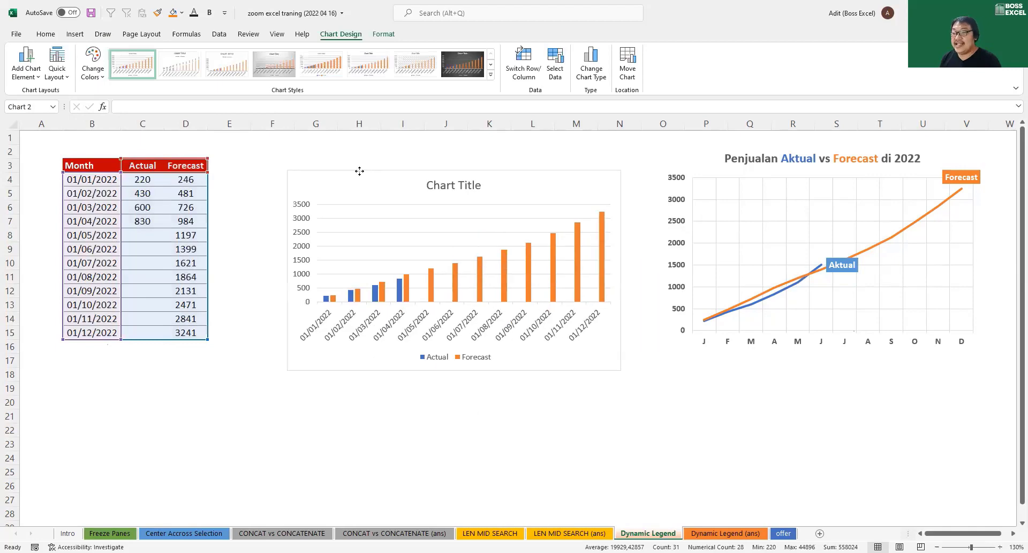
{"action": "left_click_drag", "start_coordinate": [360, 171], "coordinate": [358, 172]}
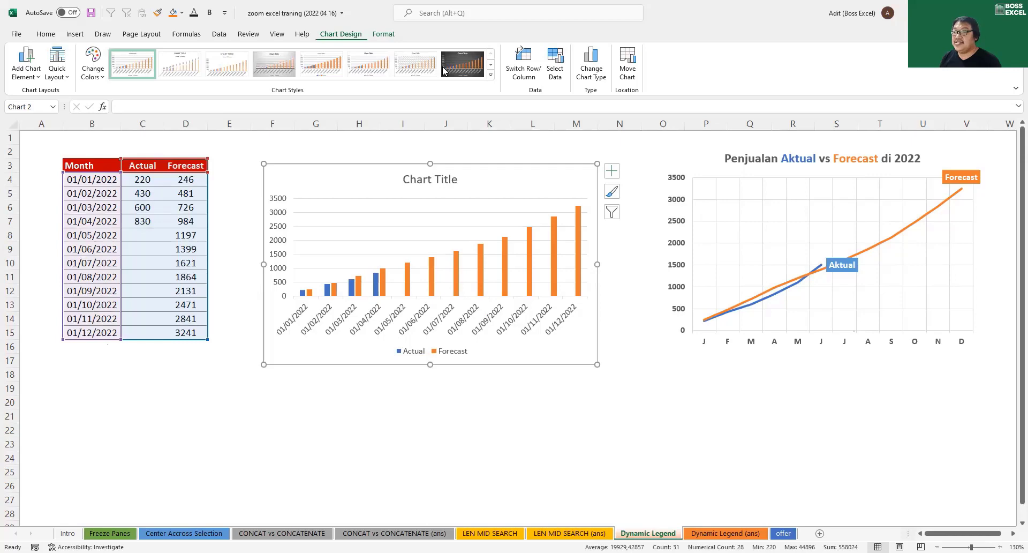
Change the new chart's type from clustered column to Line
{"action": "left_click", "coordinate": [590, 72]}
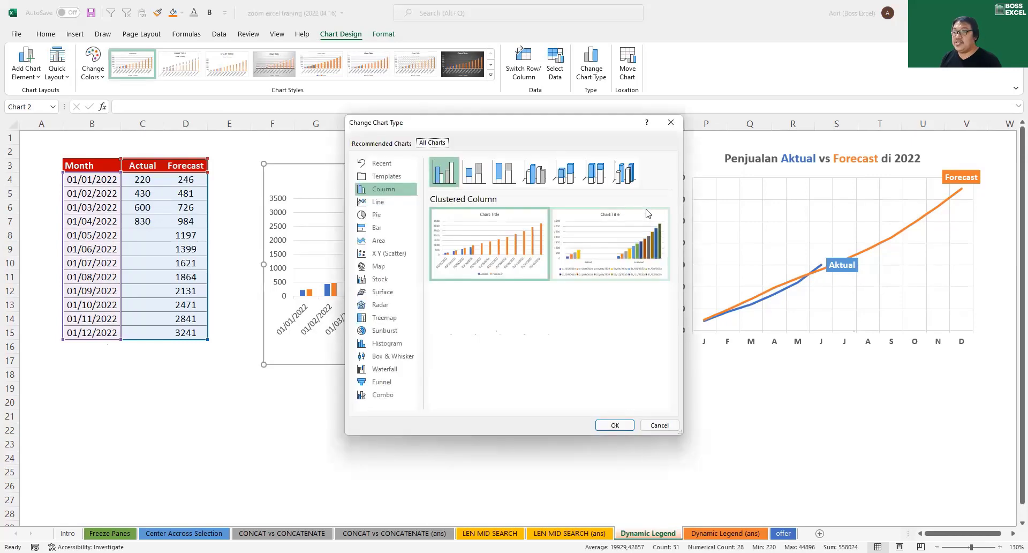
{"action": "left_click", "coordinate": [387, 202]}
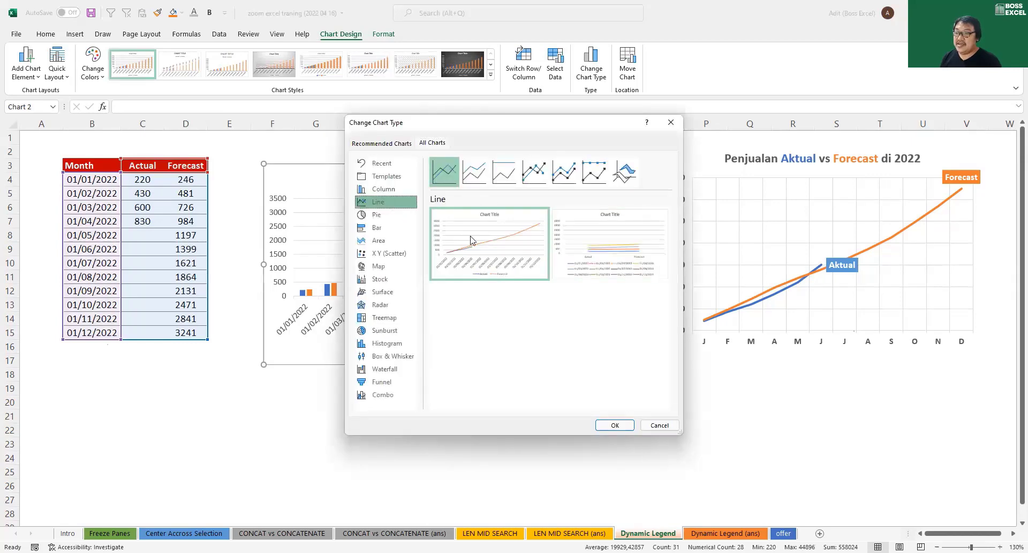
{"action": "left_click", "coordinate": [609, 426]}
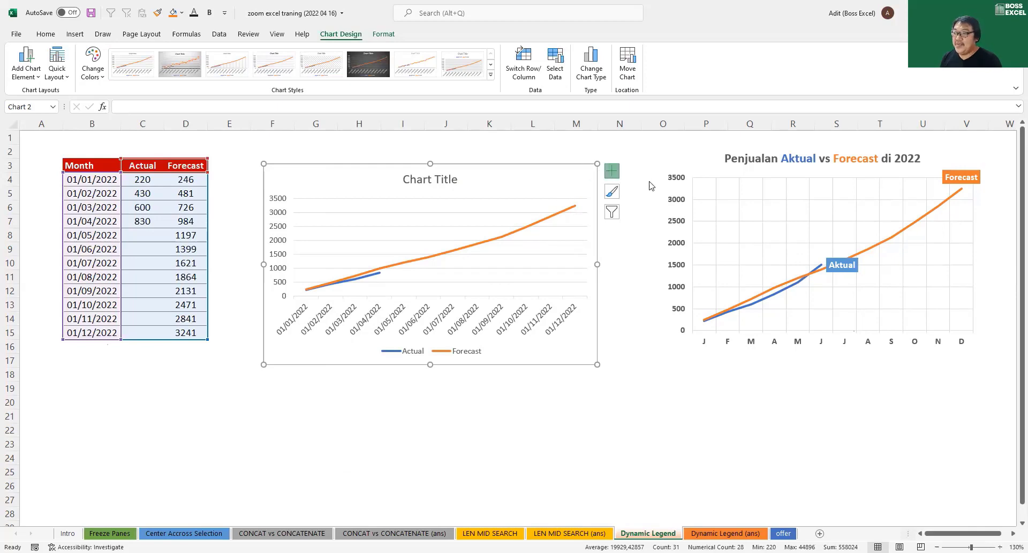
{"action": "left_click", "coordinate": [611, 171]}
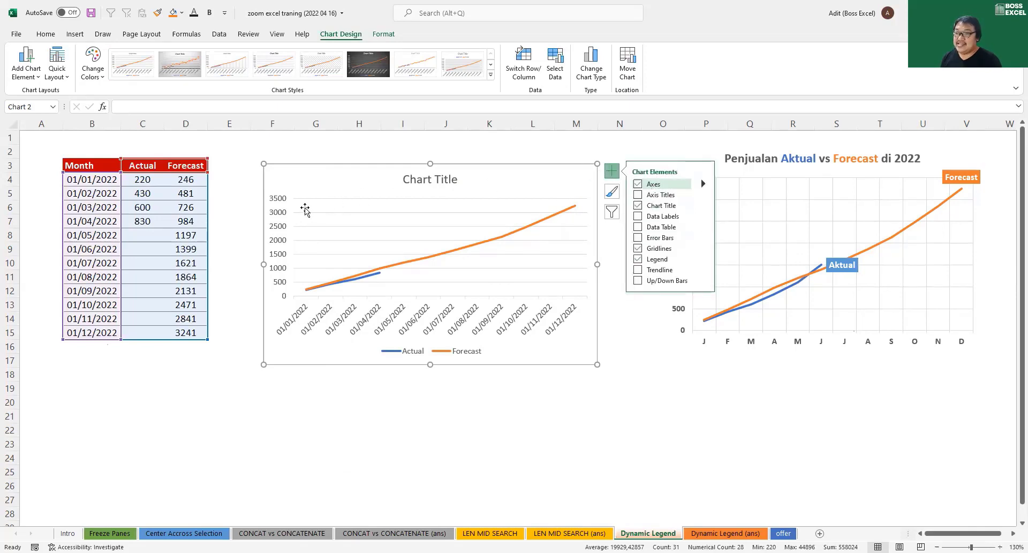
{"action": "left_click", "coordinate": [281, 236]}
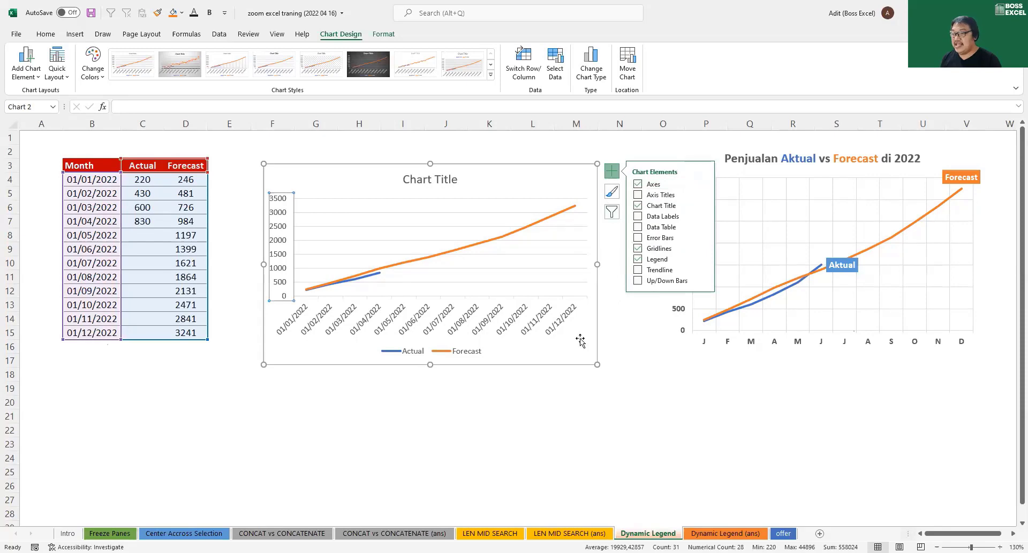
{"action": "left_click", "coordinate": [562, 338]}
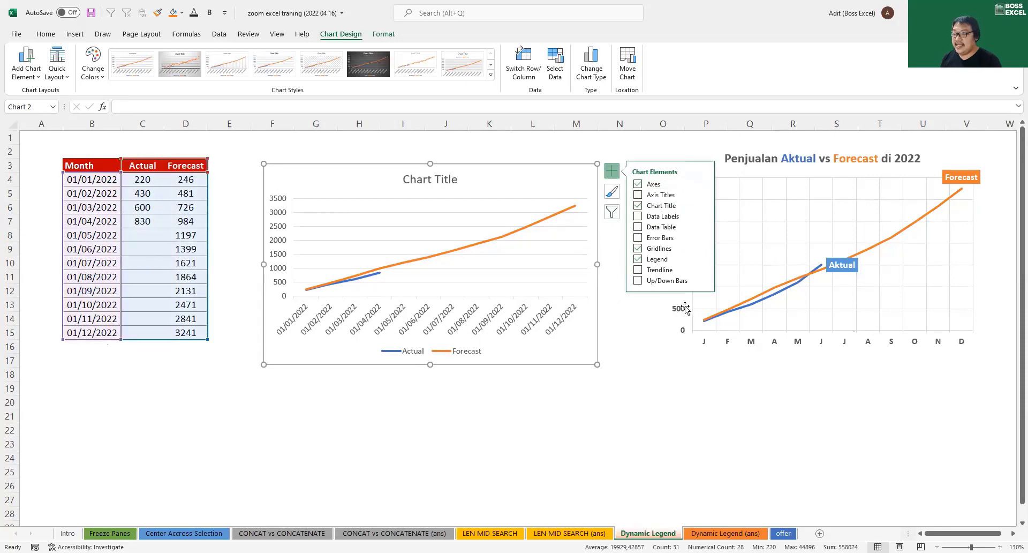
{"action": "left_click", "coordinate": [613, 174]}
Make the labels on both the vertical and horizontal axes of the new line chart bold
{"action": "left_click", "coordinate": [284, 226]}
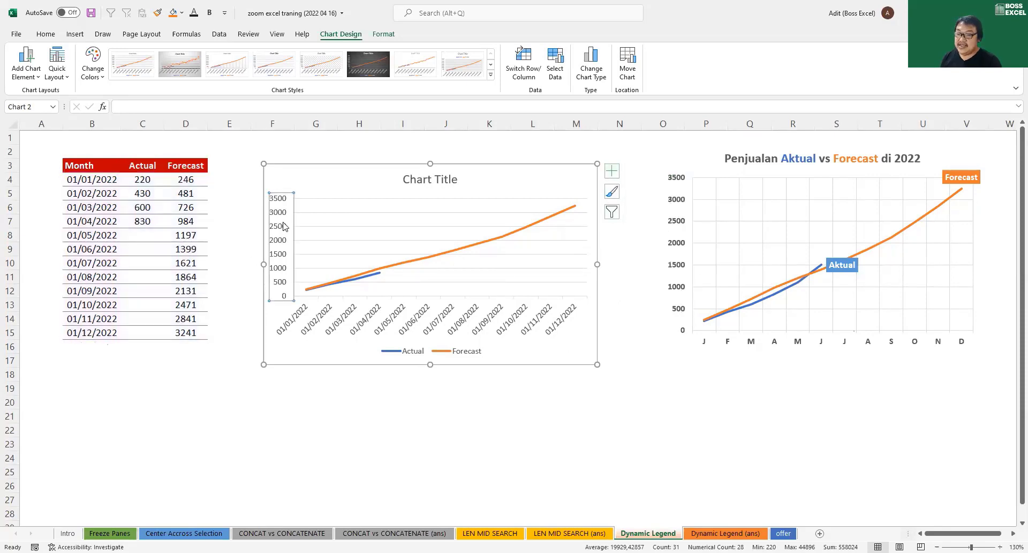
{"action": "key", "text": "ctrl+b"}
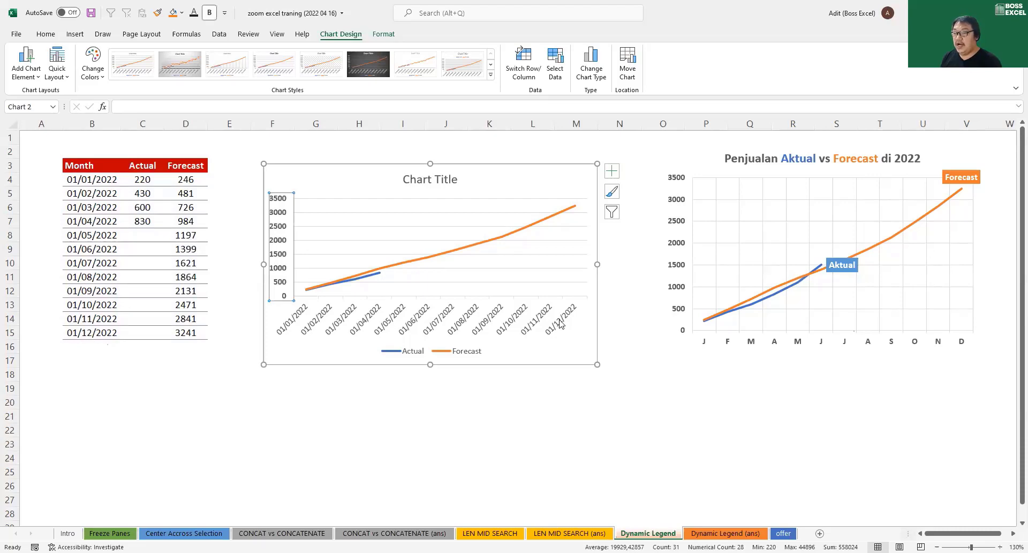
{"action": "left_click", "coordinate": [542, 321]}
{"action": "key", "text": "ctrl+b"}
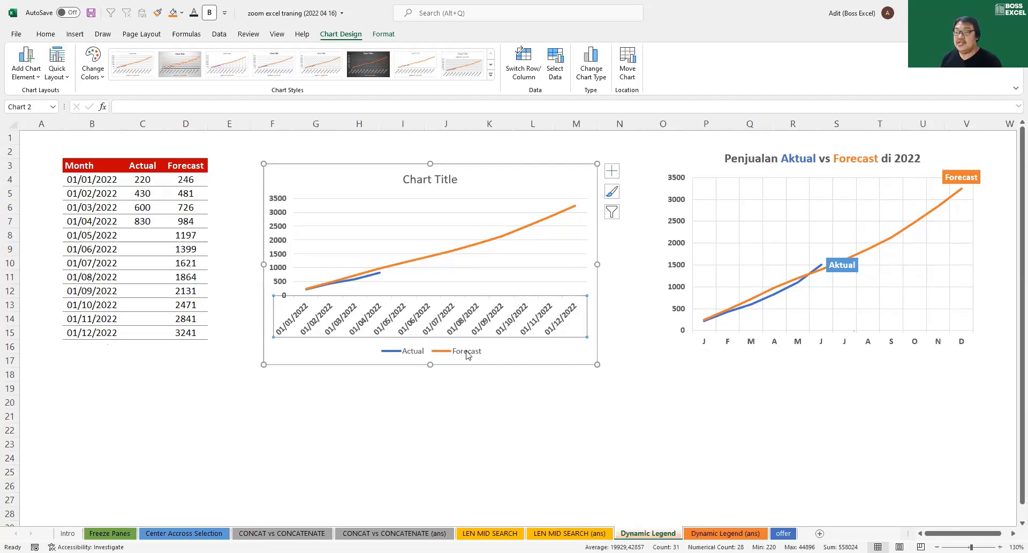
Change the number format of the new chart's horizontal date axis from the Date category to Custom with type mmmmm
{"action": "right_click", "coordinate": [411, 319]}
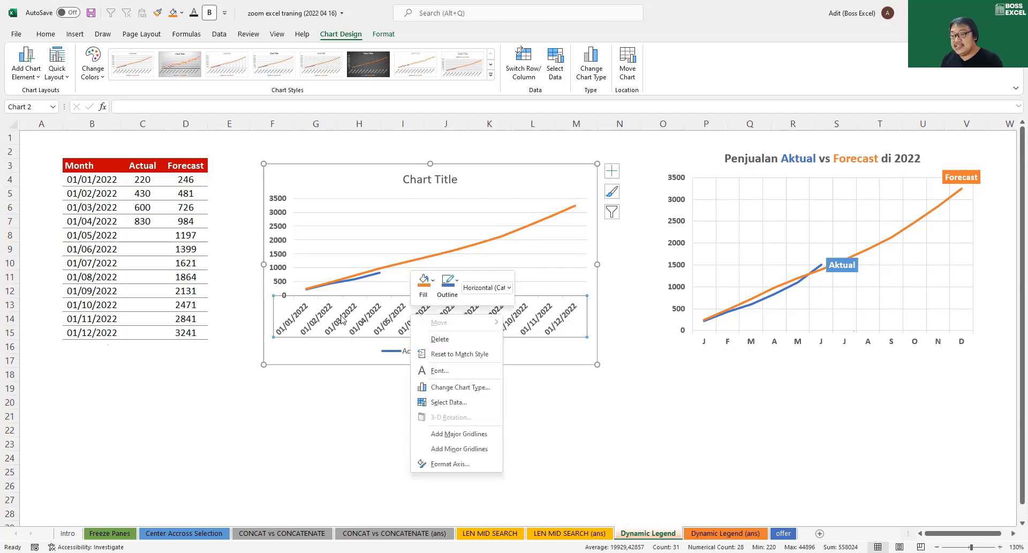
{"action": "key", "text": "Escape"}
{"action": "right_click", "coordinate": [342, 320]}
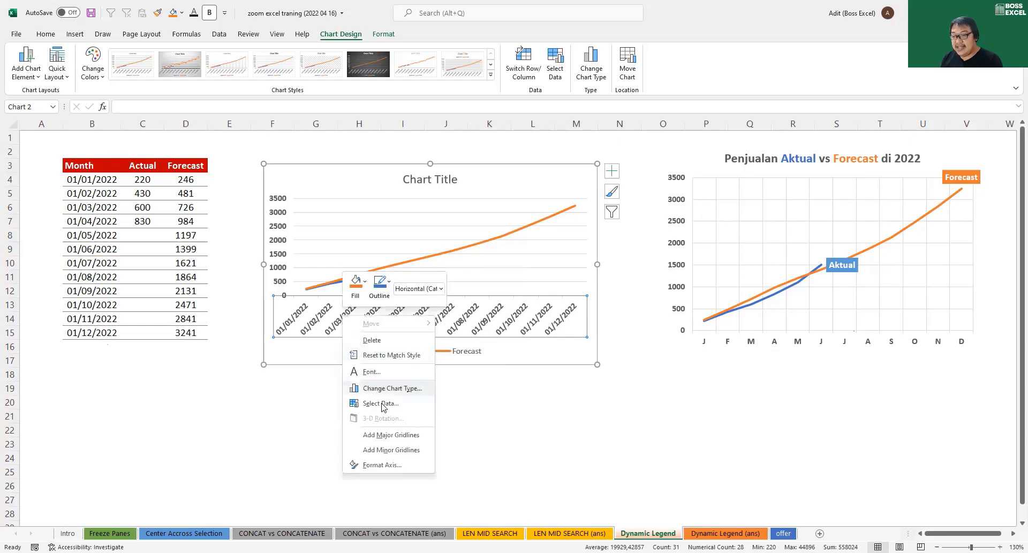
{"action": "left_click", "coordinate": [389, 465]}
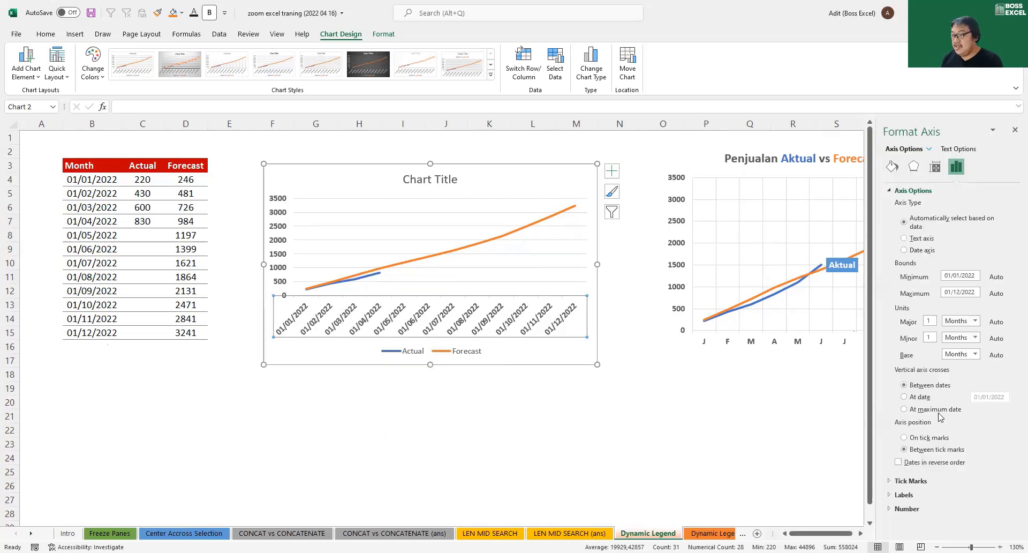
{"action": "left_click", "coordinate": [891, 191]}
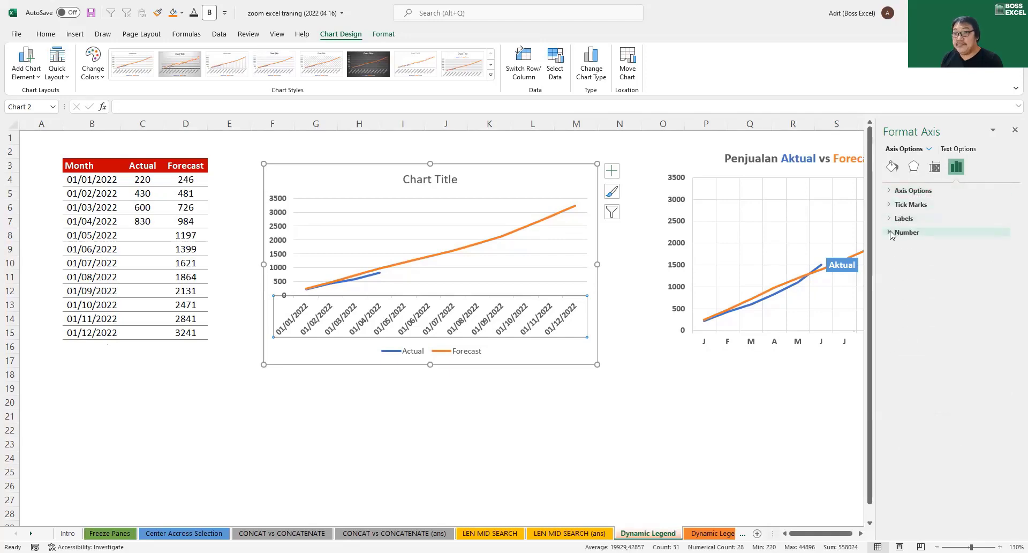
{"action": "left_click", "coordinate": [892, 233]}
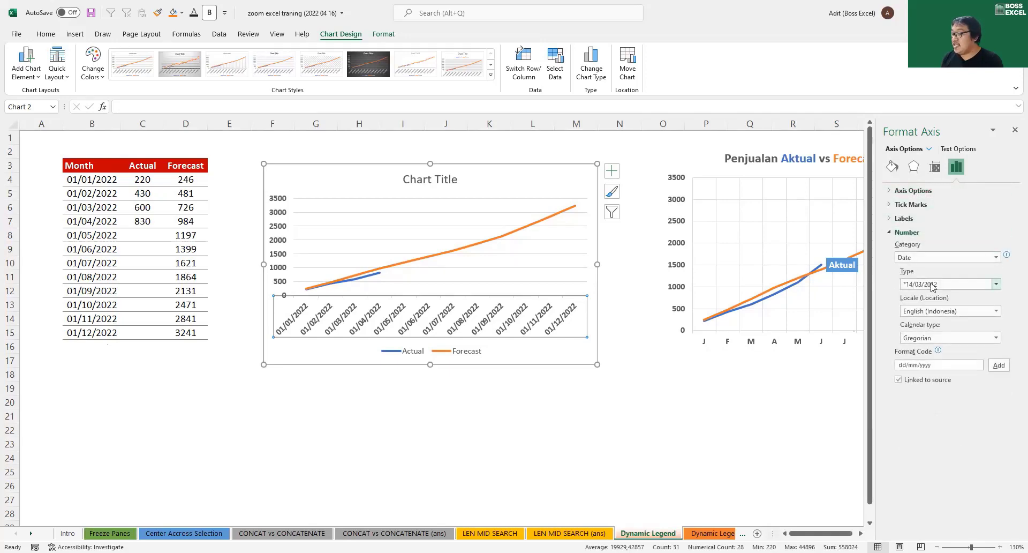
{"action": "left_click", "coordinate": [996, 257]}
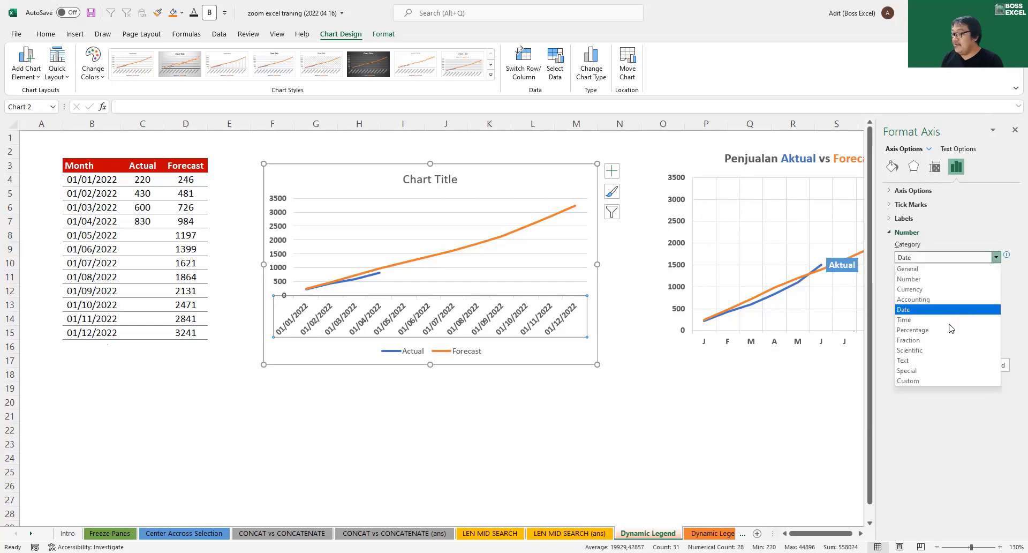
{"action": "left_click", "coordinate": [917, 379]}
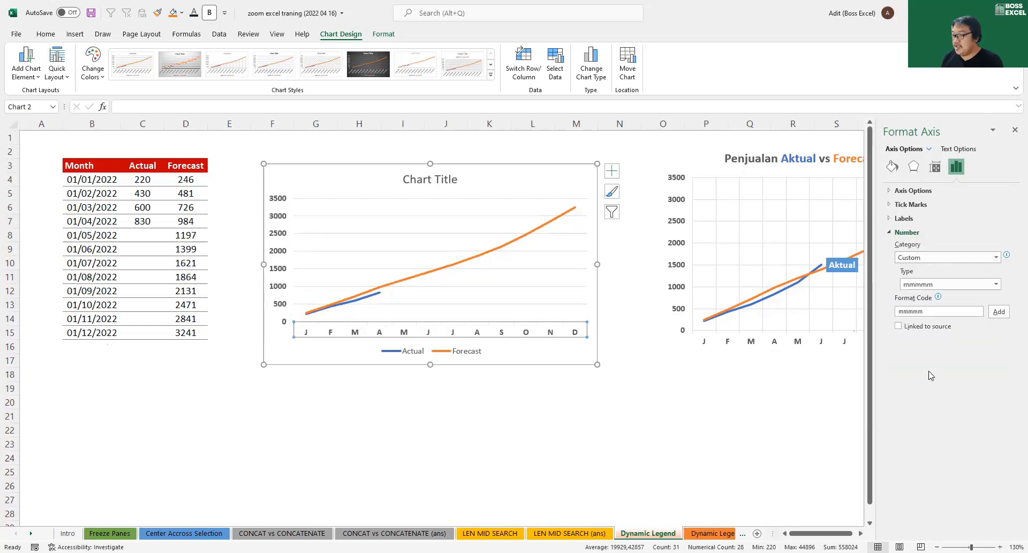
Try the custom format codes mmm and mmmm on the horizontal axis month labels
{"action": "left_click_drag", "start_coordinate": [922, 312], "coordinate": [884, 320]}
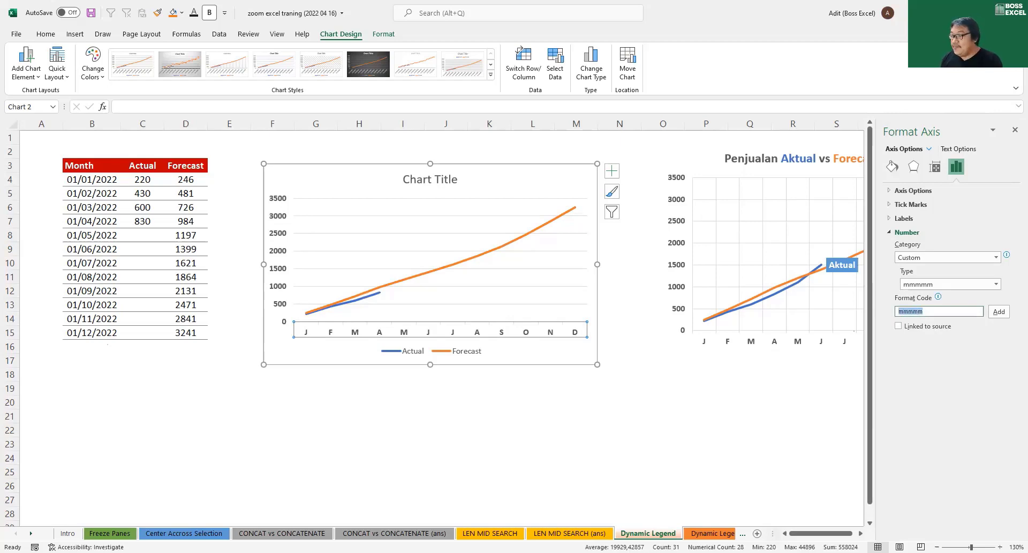
{"action": "type", "text": "mmm"}
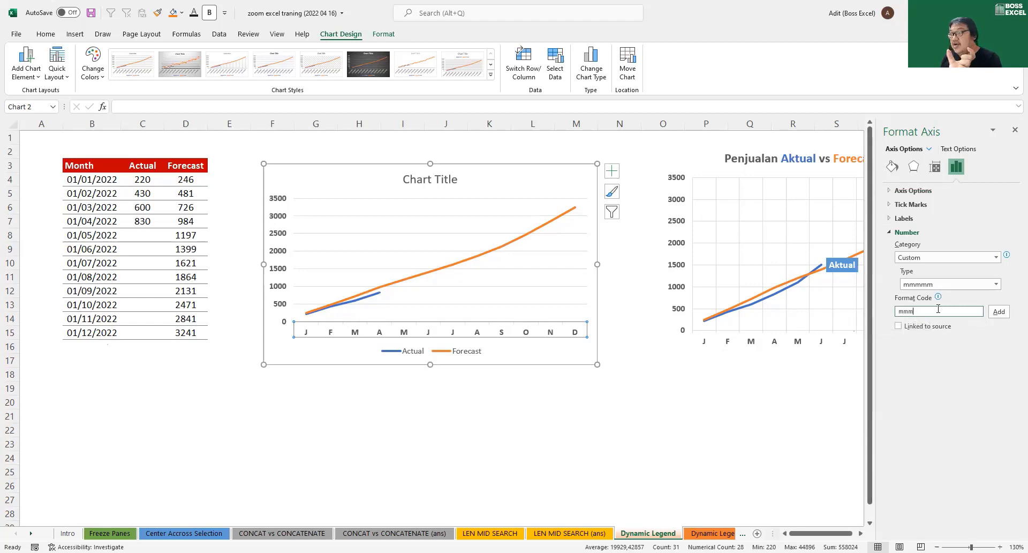
{"action": "left_click", "coordinate": [999, 313]}
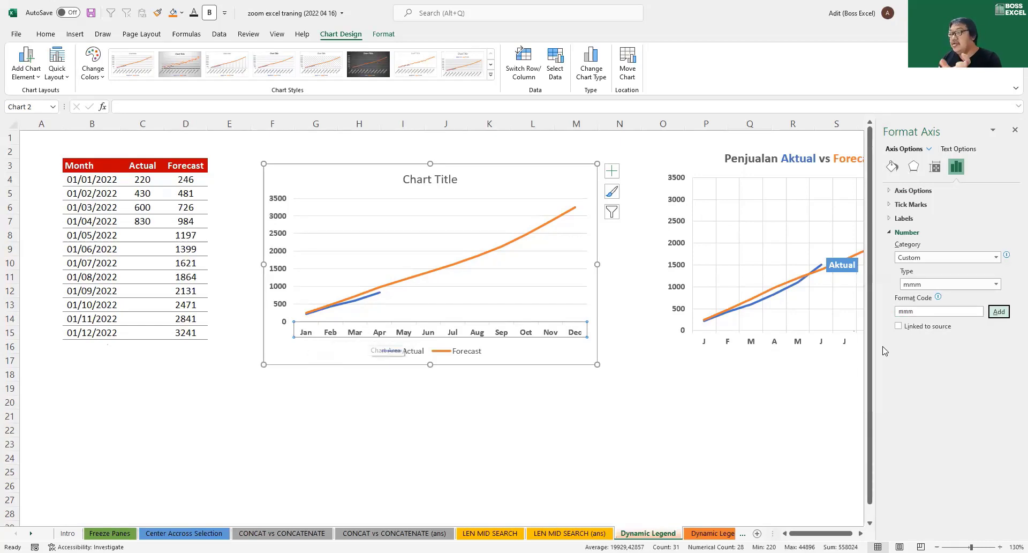
{"action": "left_click", "coordinate": [922, 312]}
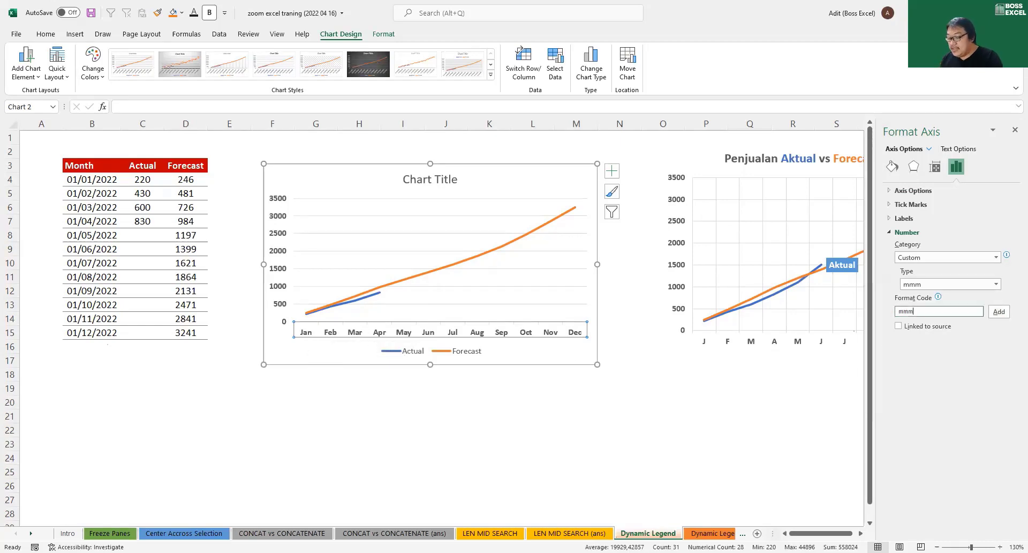
{"action": "type", "text": "m"}
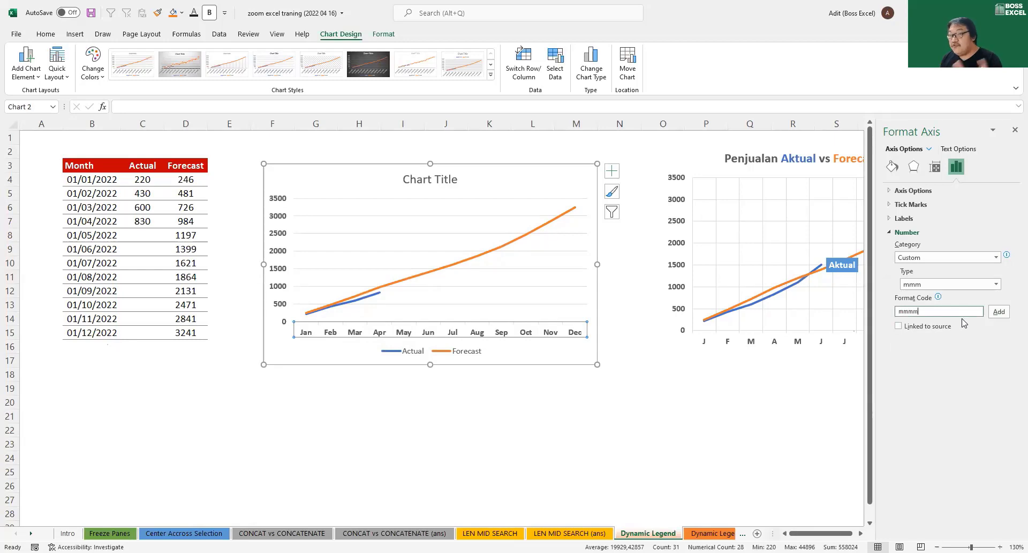
{"action": "left_click", "coordinate": [999, 312]}
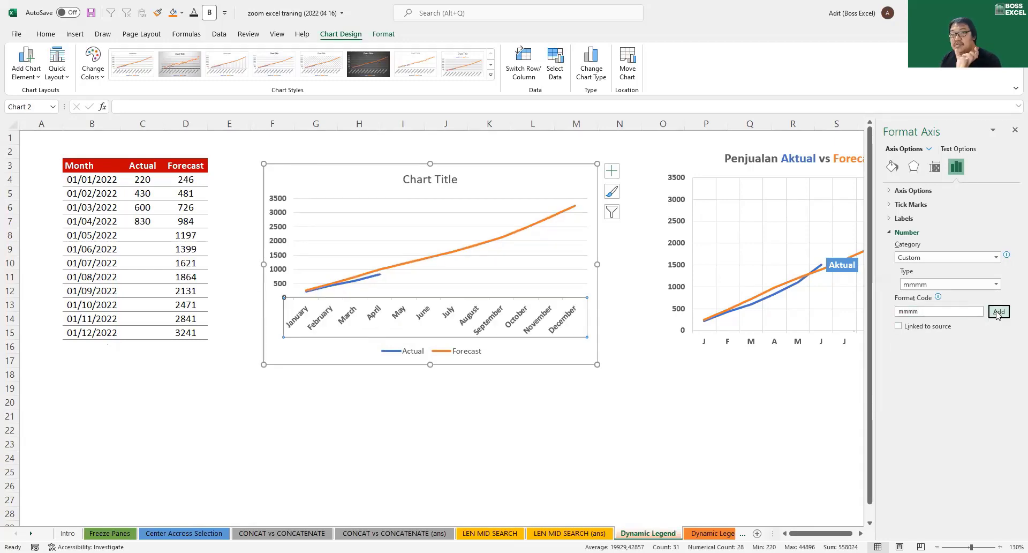
Set the horizontal axis's custom format code to mmmmm for single-letter month labels
{"action": "left_click", "coordinate": [941, 309]}
{"action": "type", "text": "m"}
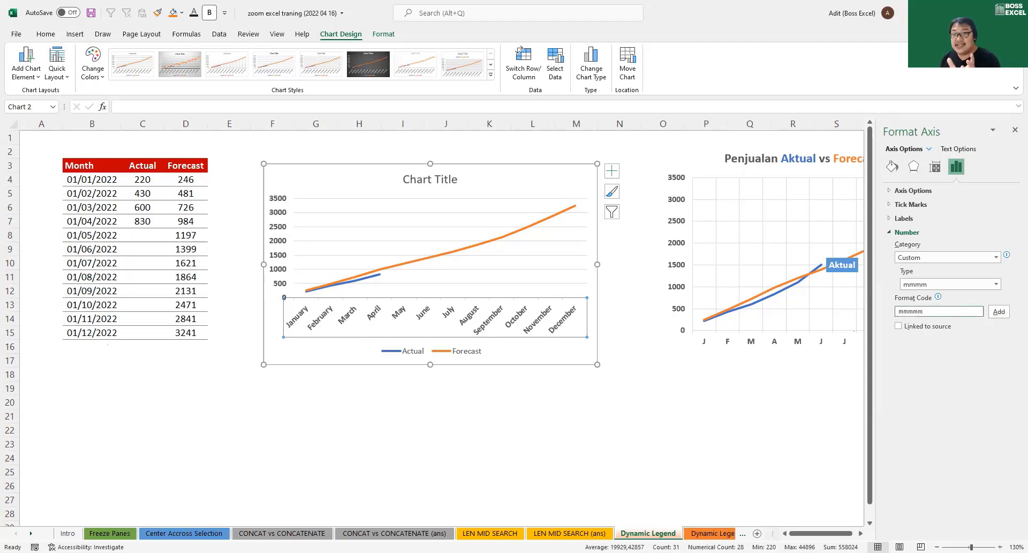
{"action": "left_click", "coordinate": [999, 315]}
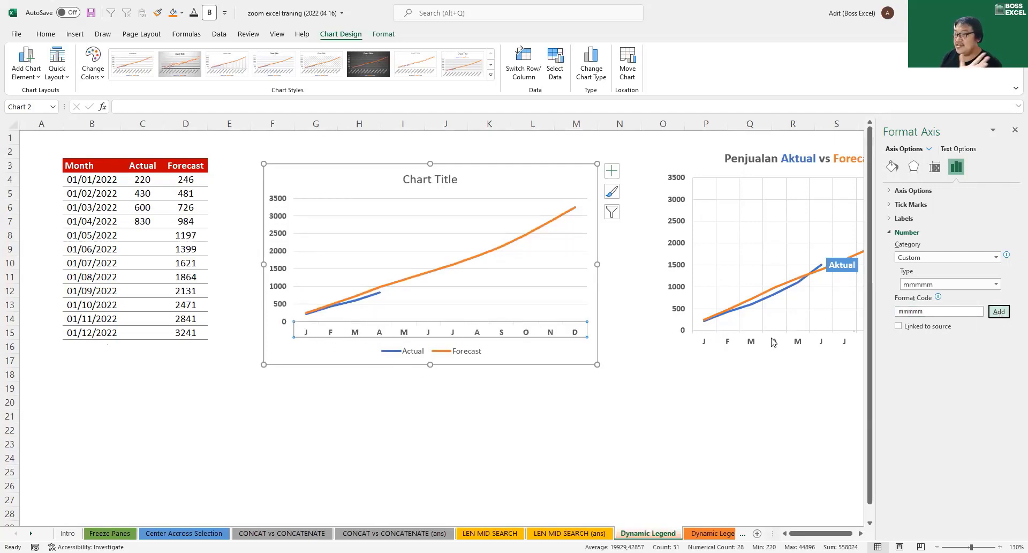
Replace the new chart's placeholder title with "Penjualan Aktual vs Forecast di 2022" copied from the reference chart
{"action": "left_click", "coordinate": [427, 181]}
{"action": "left_click", "coordinate": [739, 159]}
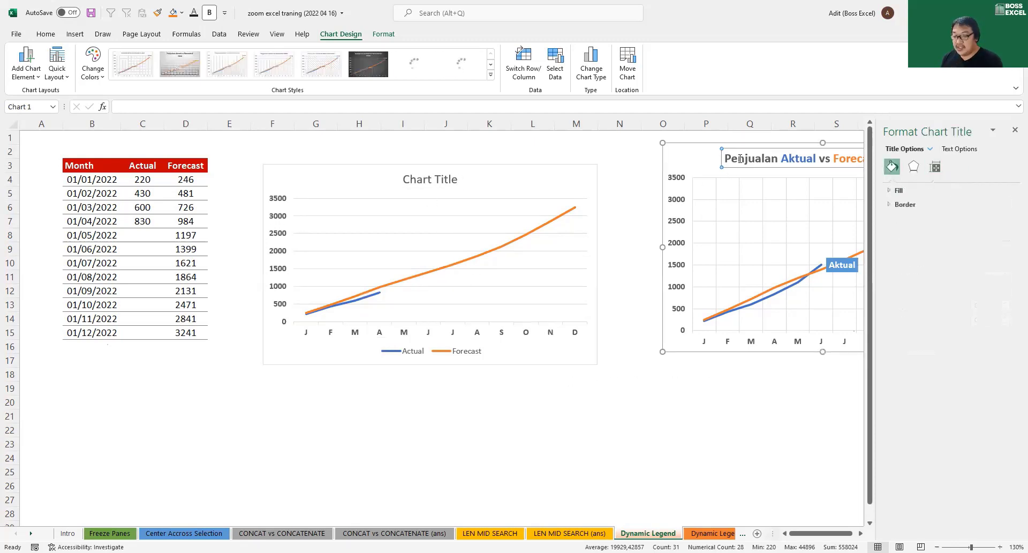
{"action": "triple_click", "coordinate": [741, 158]}
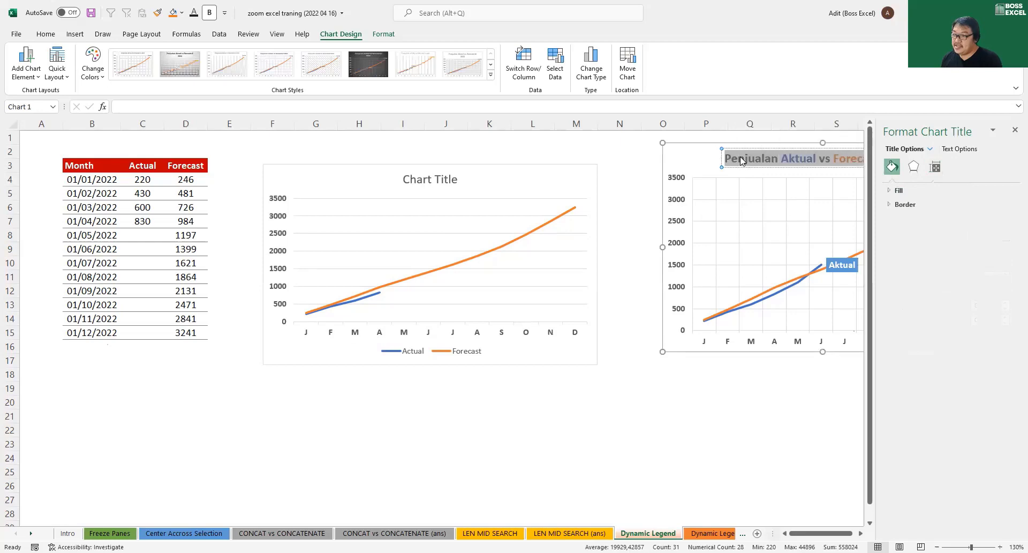
{"action": "left_click", "coordinate": [432, 179]}
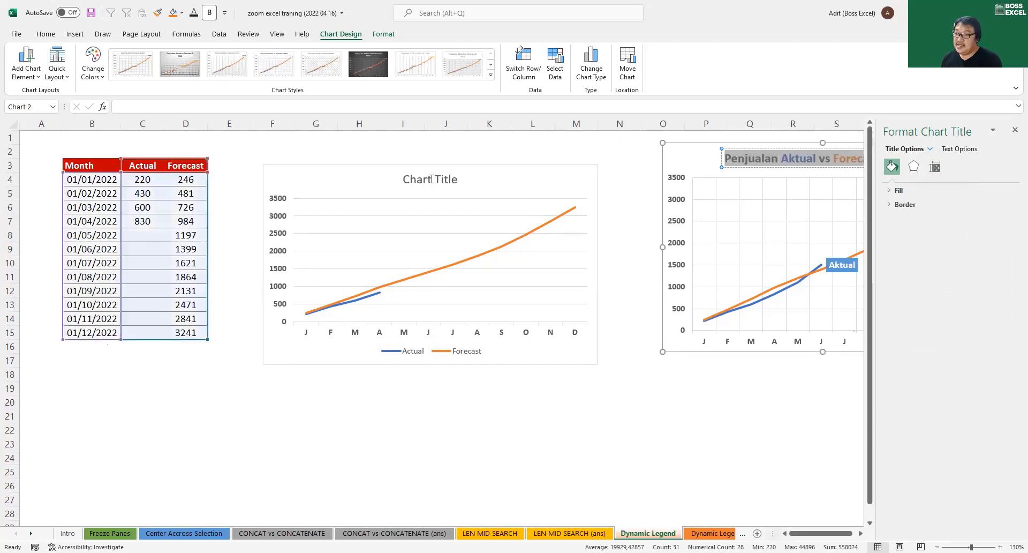
{"action": "double_click", "coordinate": [431, 179]}
{"action": "key", "text": "ctrl+a"}
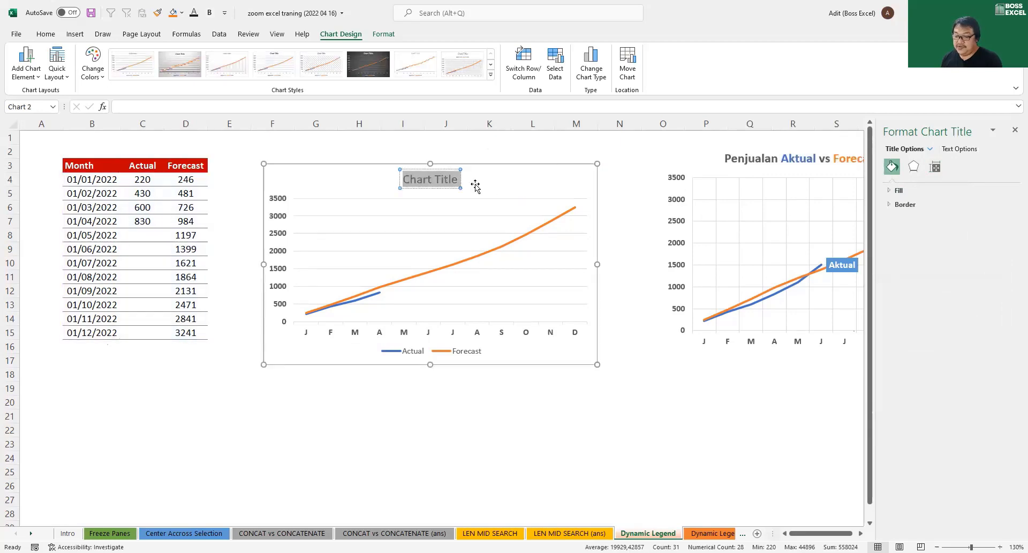
{"action": "key", "text": "ctrl+v"}
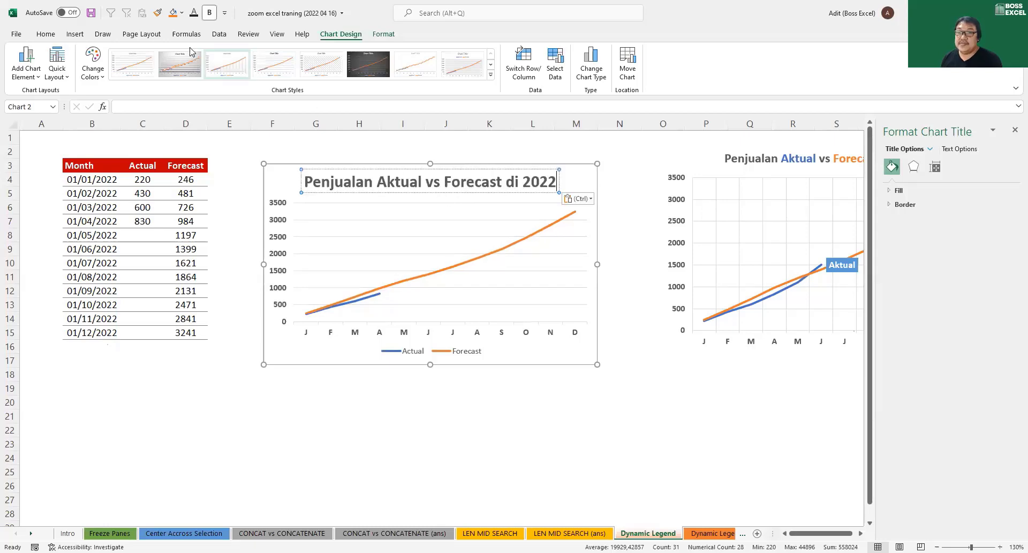
Reduce the new chart title's font size to 14 and move the title to the chart's upper-left corner
{"action": "left_click", "coordinate": [46, 34]}
{"action": "left_click", "coordinate": [242, 56]}
{"action": "left_click", "coordinate": [243, 56]}
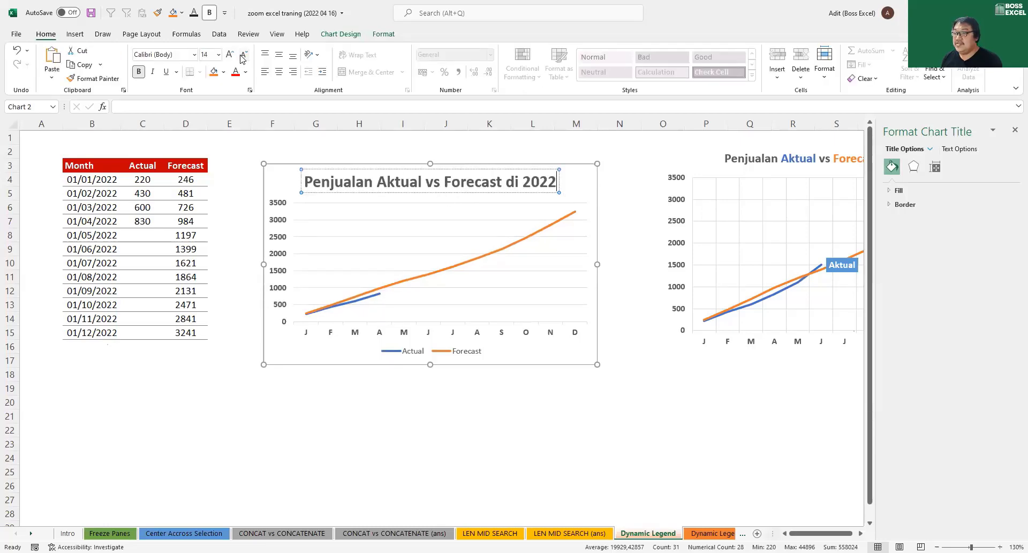
{"action": "triple_click", "coordinate": [367, 184]}
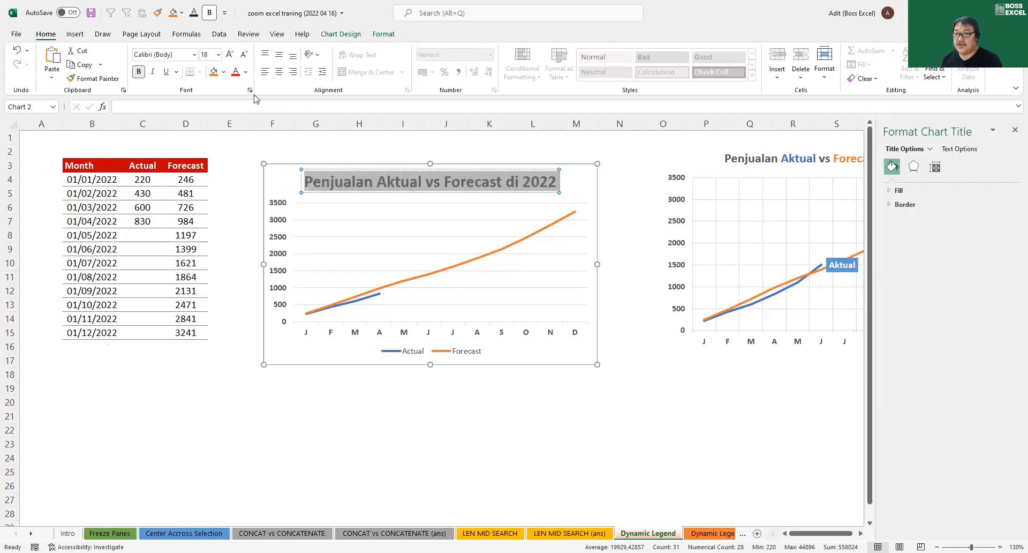
{"action": "left_click", "coordinate": [243, 56]}
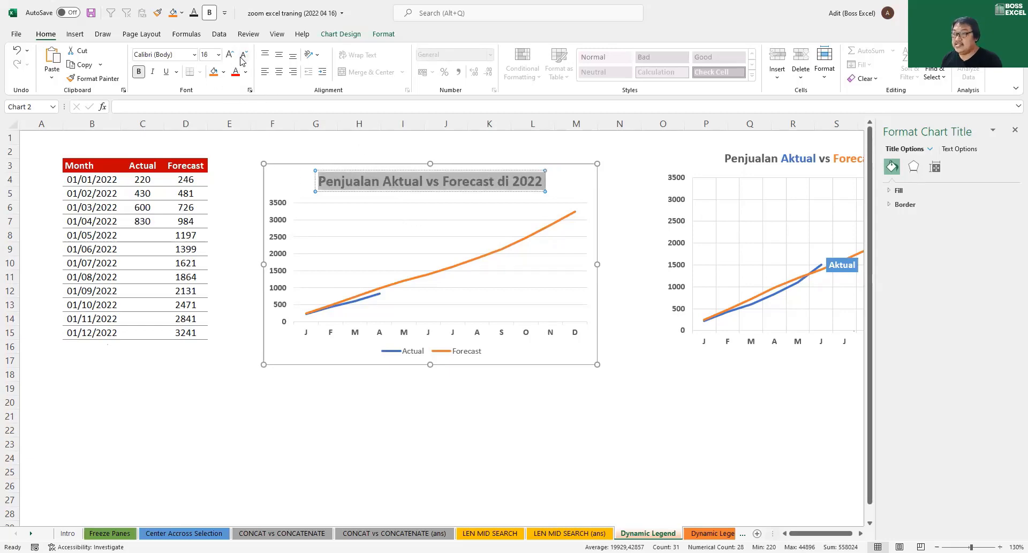
{"action": "left_click", "coordinate": [243, 56]}
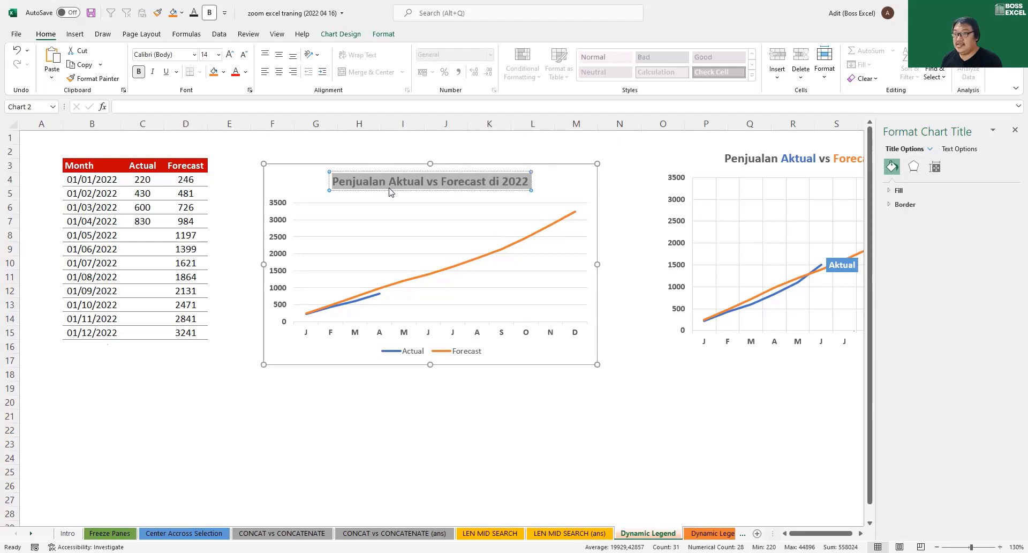
{"action": "left_click_drag", "start_coordinate": [391, 190], "coordinate": [331, 188]}
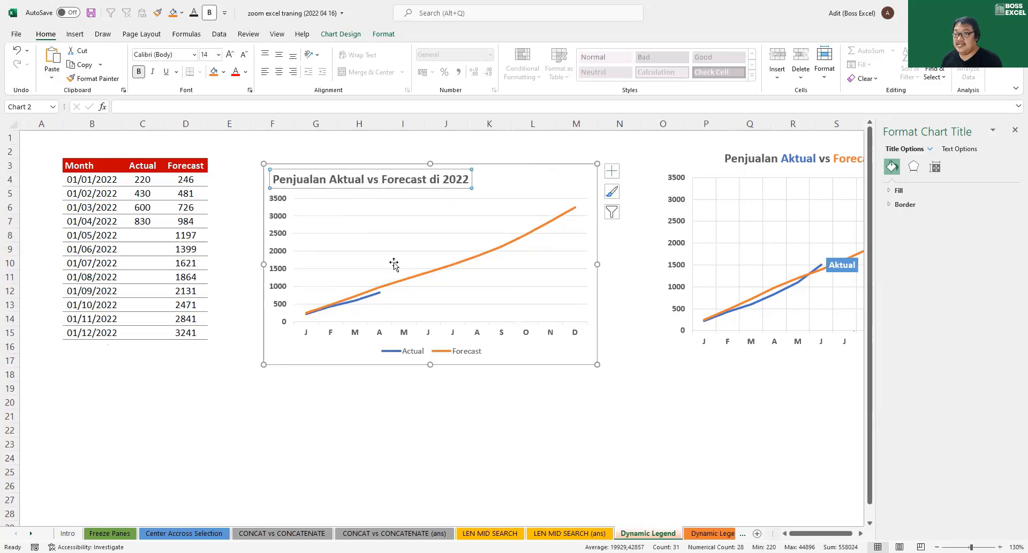
Color the word Aktual blue and the word Forecast orange in the new chart's title, matching their lines
{"action": "left_click", "coordinate": [344, 181]}
{"action": "double_click", "coordinate": [343, 180]}
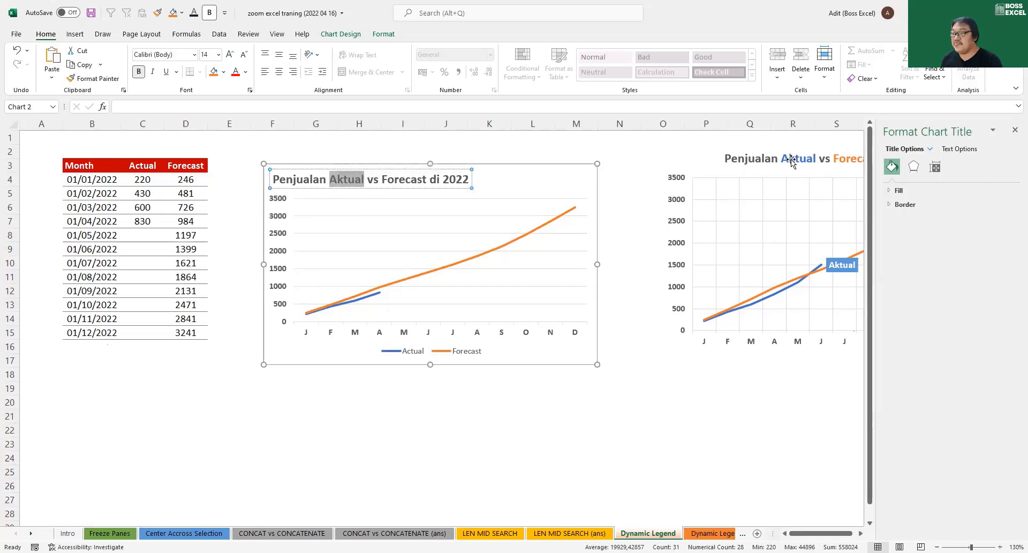
{"action": "left_click", "coordinate": [246, 72]}
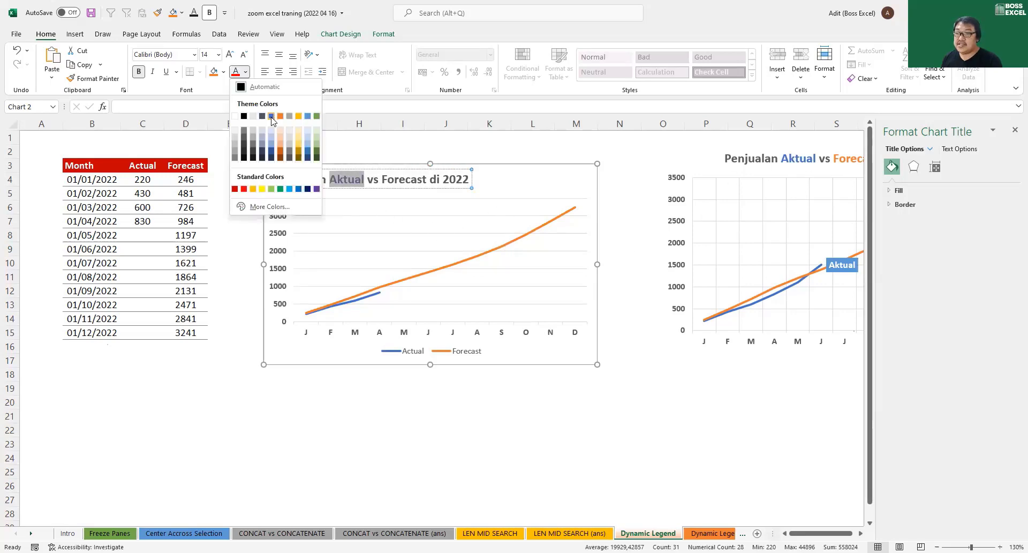
{"action": "left_click", "coordinate": [271, 116]}
{"action": "double_click", "coordinate": [404, 179]}
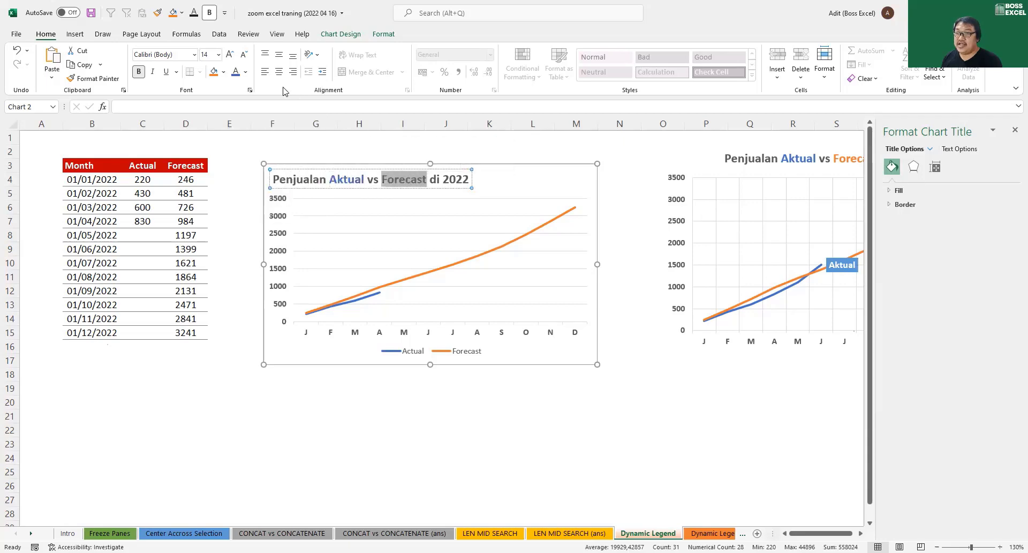
{"action": "left_click", "coordinate": [246, 72]}
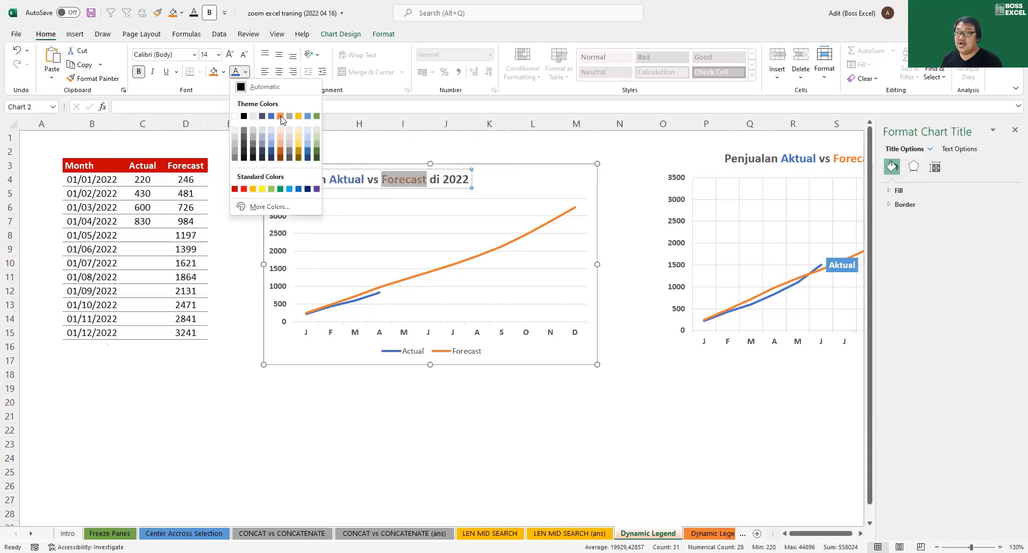
{"action": "left_click", "coordinate": [281, 116]}
{"action": "left_click", "coordinate": [530, 429]}
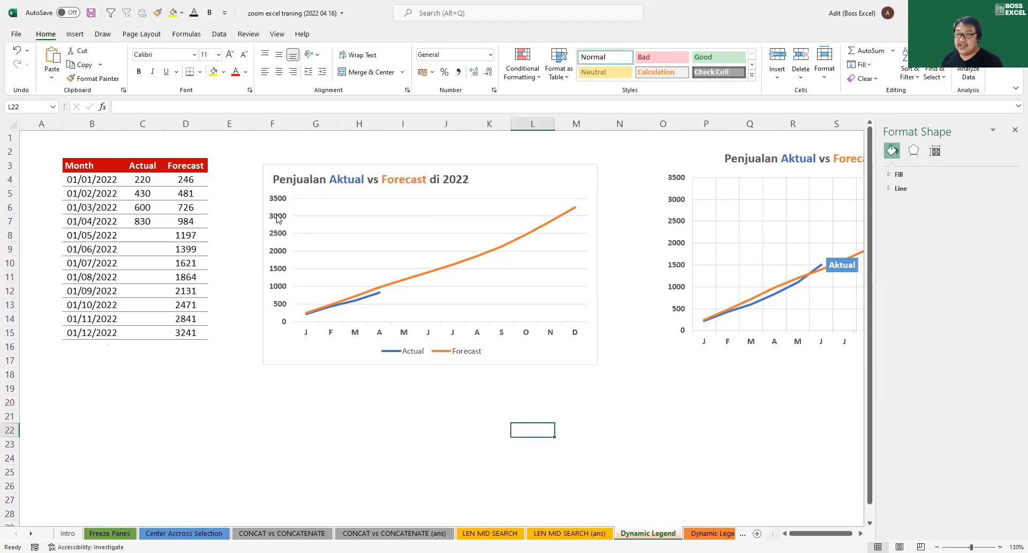
Add major gridlines to the new chart's horizontal month axis
{"action": "right_click", "coordinate": [528, 335]}
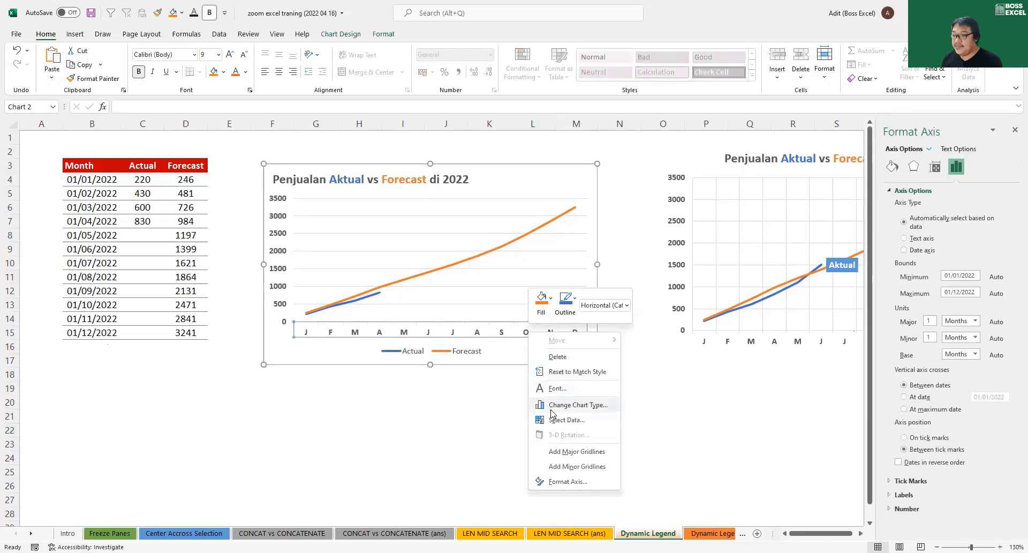
{"action": "left_click", "coordinate": [561, 453]}
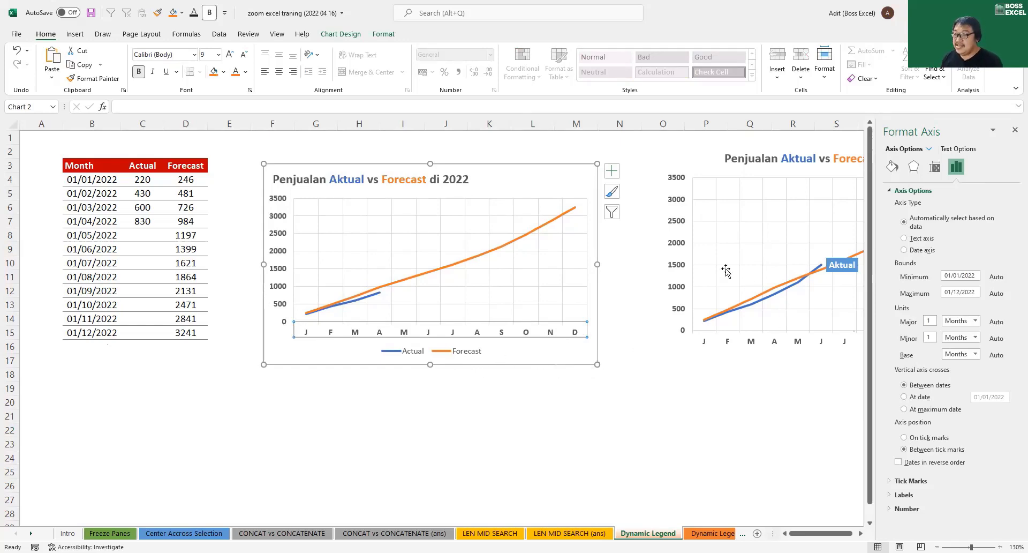
{"action": "left_click", "coordinate": [684, 244]}
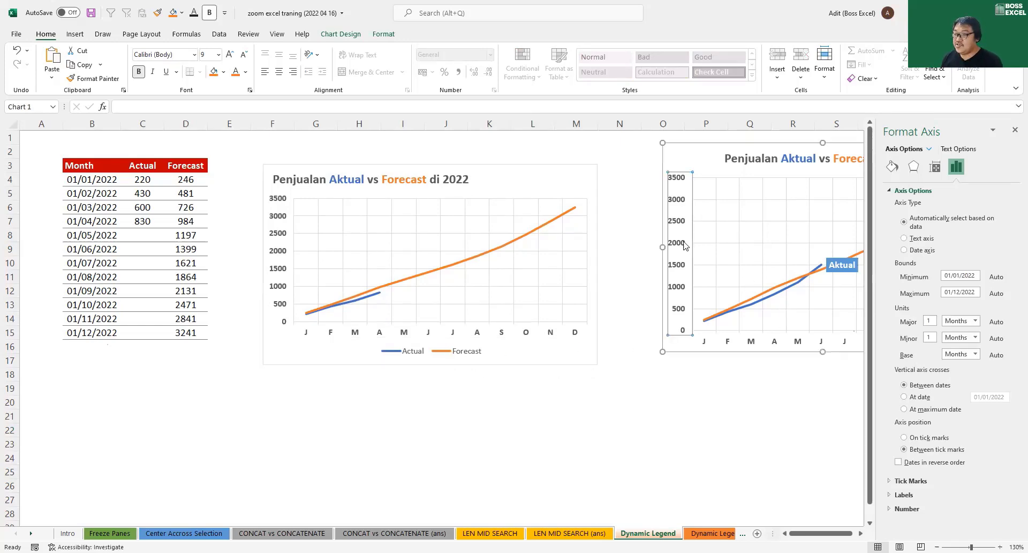
Delete the new chart's legend and move the chart right so that column F is clear
{"action": "left_click", "coordinate": [473, 355]}
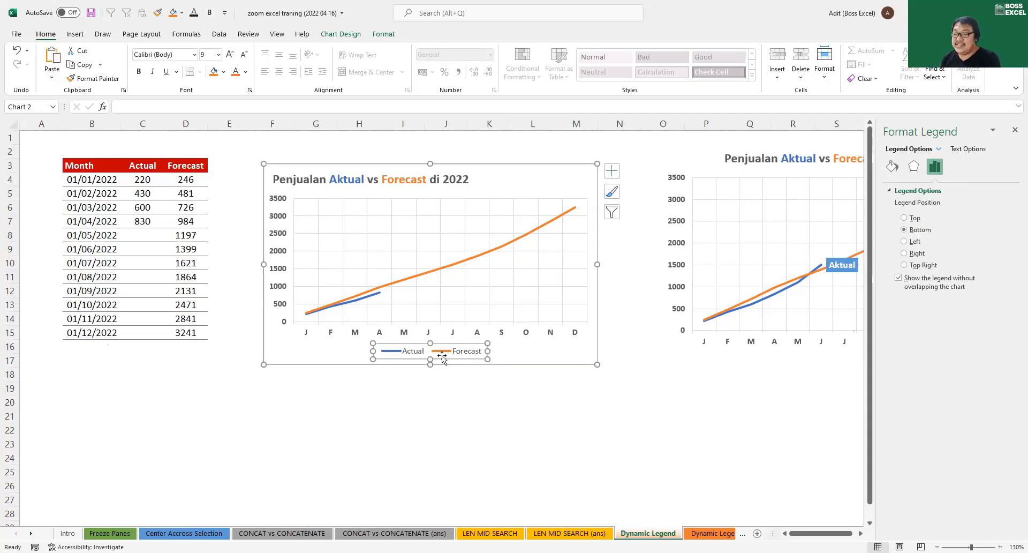
{"action": "key", "text": "Delete"}
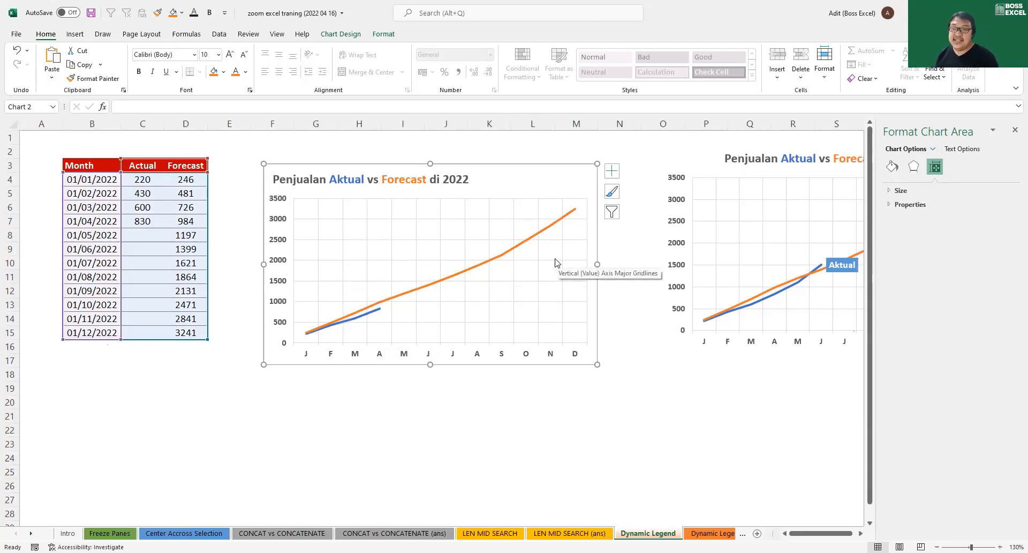
{"action": "left_click_drag", "start_coordinate": [535, 182], "coordinate": [597, 166]}
{"action": "left_click", "coordinate": [271, 303]}
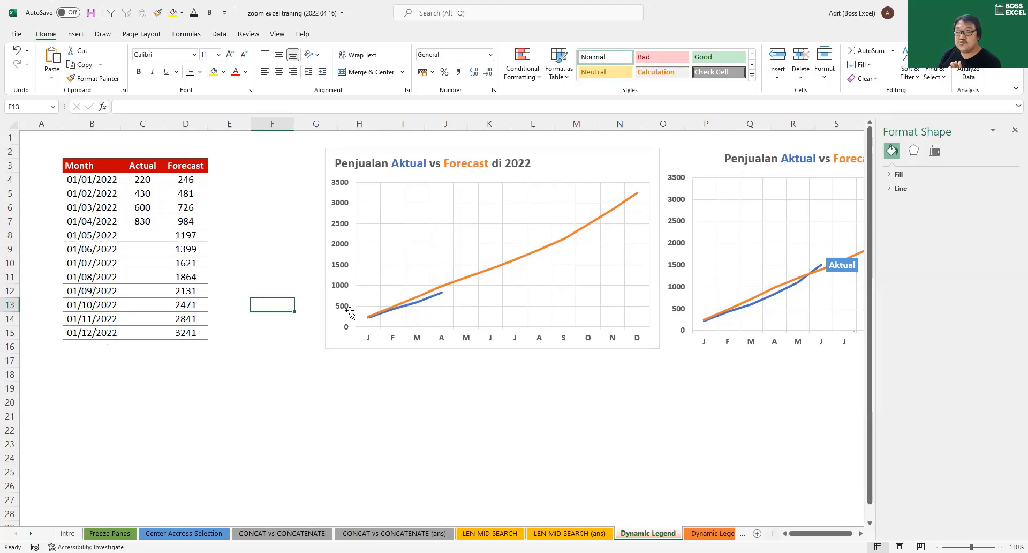
Add a helper column beside Forecast with the header "Aktual" in cell E3
{"action": "double_click", "coordinate": [443, 294]}
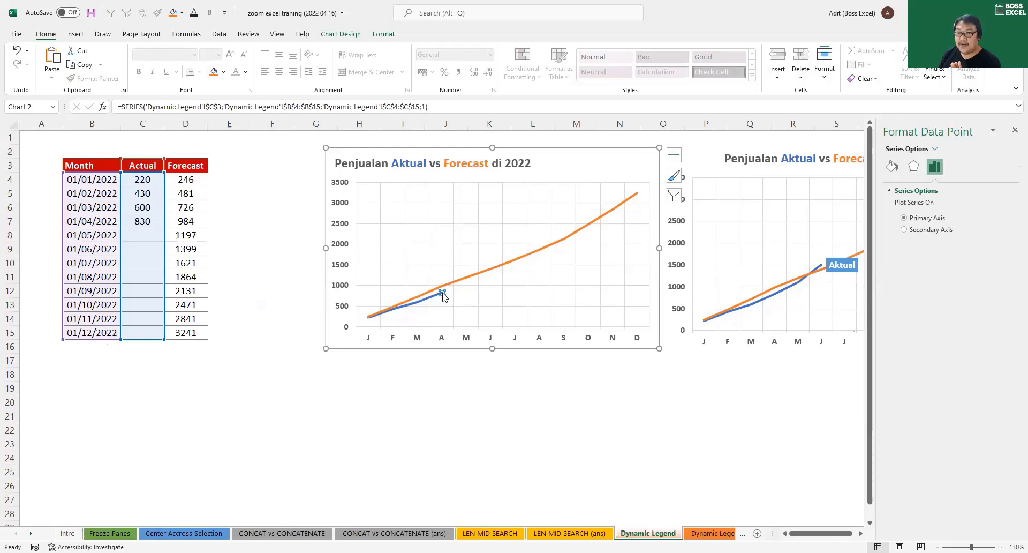
{"action": "left_click", "coordinate": [227, 207]}
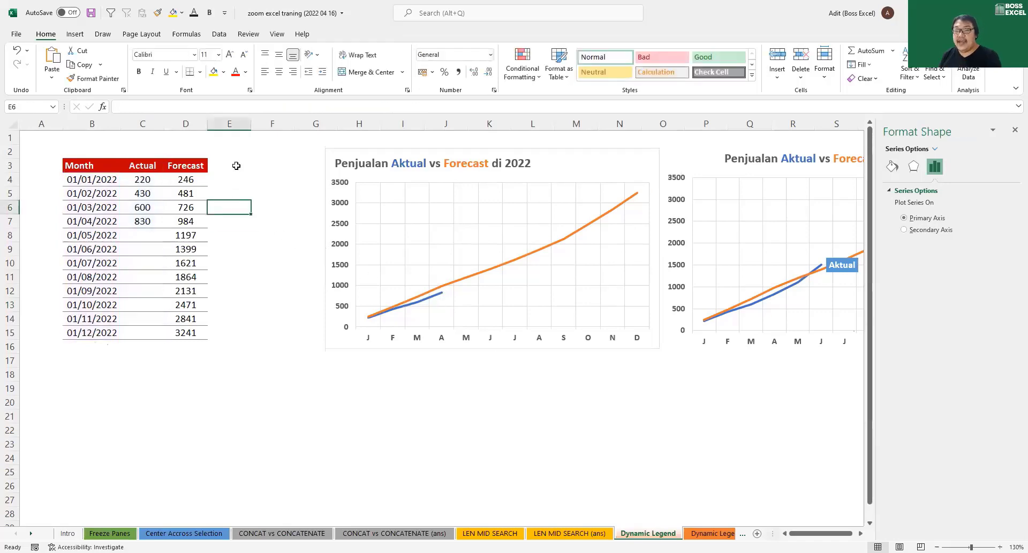
{"action": "left_click", "coordinate": [230, 166]}
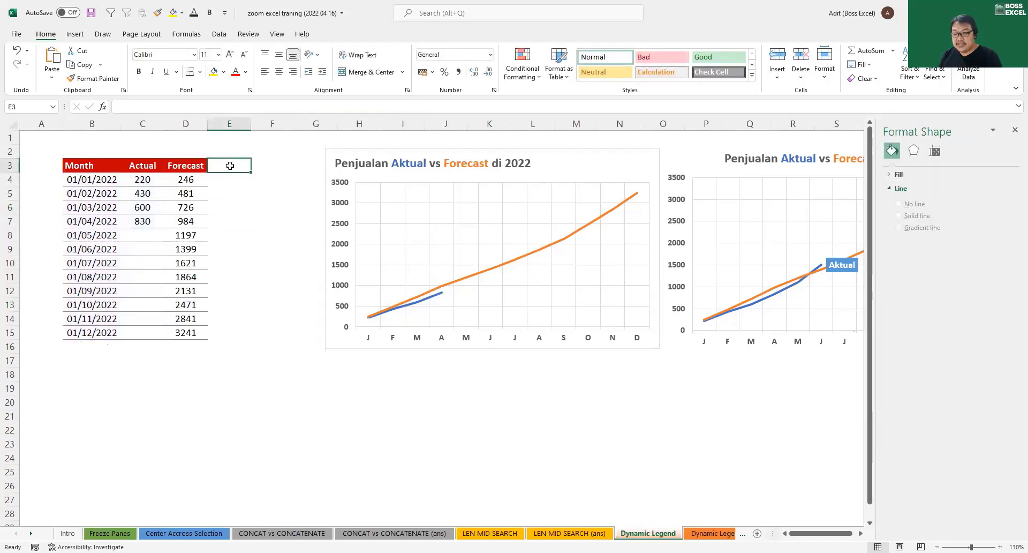
{"action": "type", "text": "Aktual"}
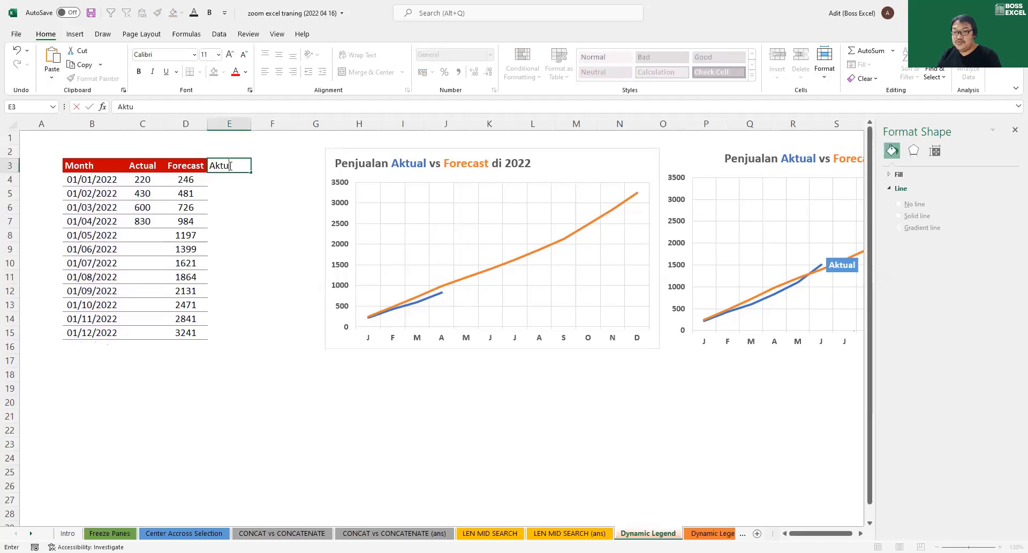
{"action": "key", "text": "Return"}
Correct the spelling of the header in cell C3 to "Aktual"
{"action": "left_click", "coordinate": [140, 166]}
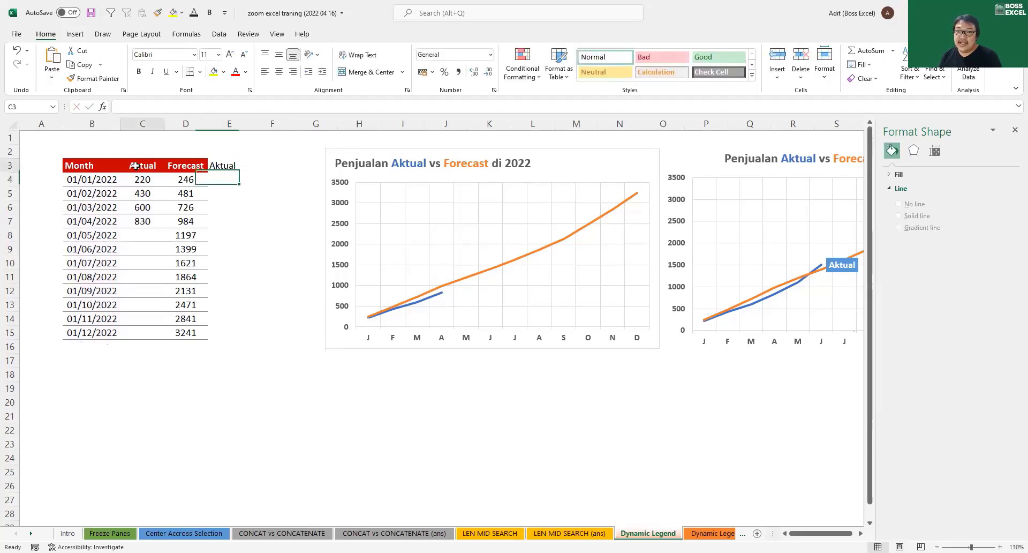
{"action": "double_click", "coordinate": [142, 163]}
{"action": "key", "text": "BackSpace"}
{"action": "type", "text": "k"}
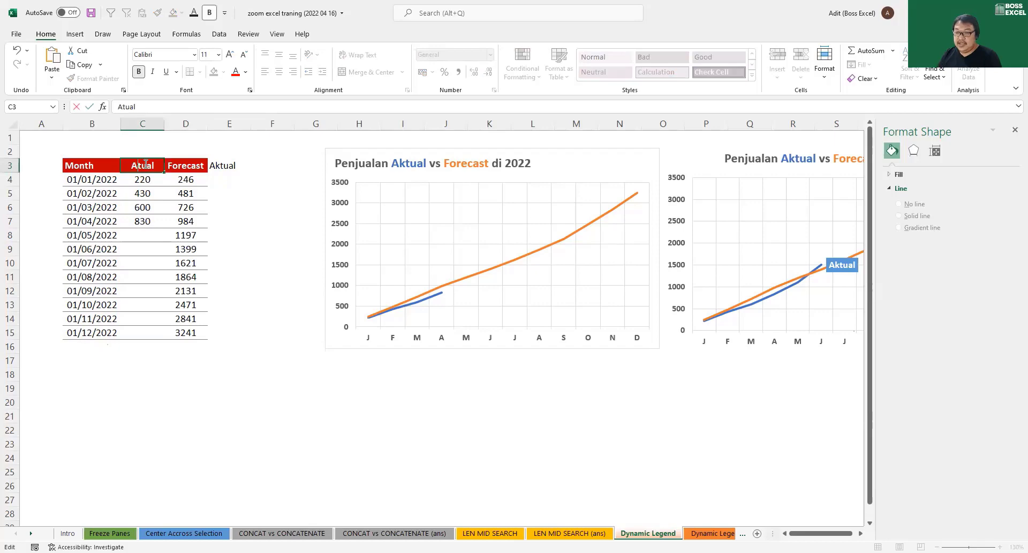
{"action": "key", "text": "Return"}
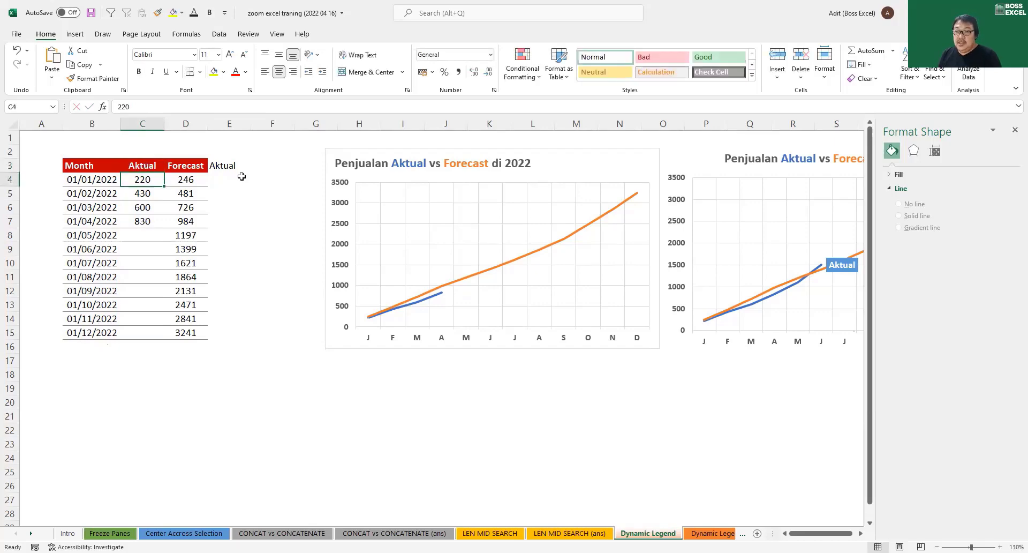
Enter the formula =C7 in cell E7 to reference the last actual value in the helper column
{"action": "left_click", "coordinate": [222, 223]}
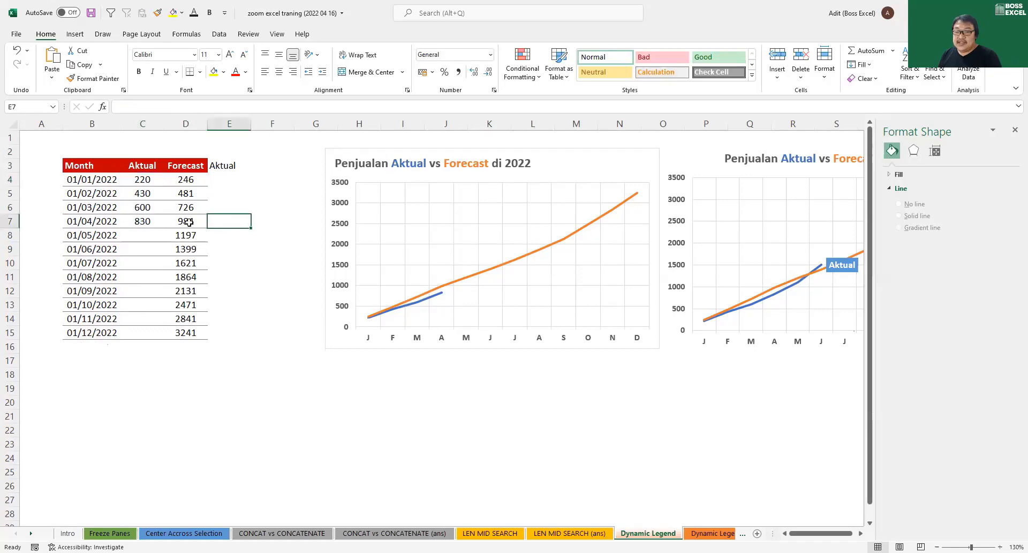
{"action": "type", "text": "="}
{"action": "key", "text": "Left"}
{"action": "key", "text": "Left"}
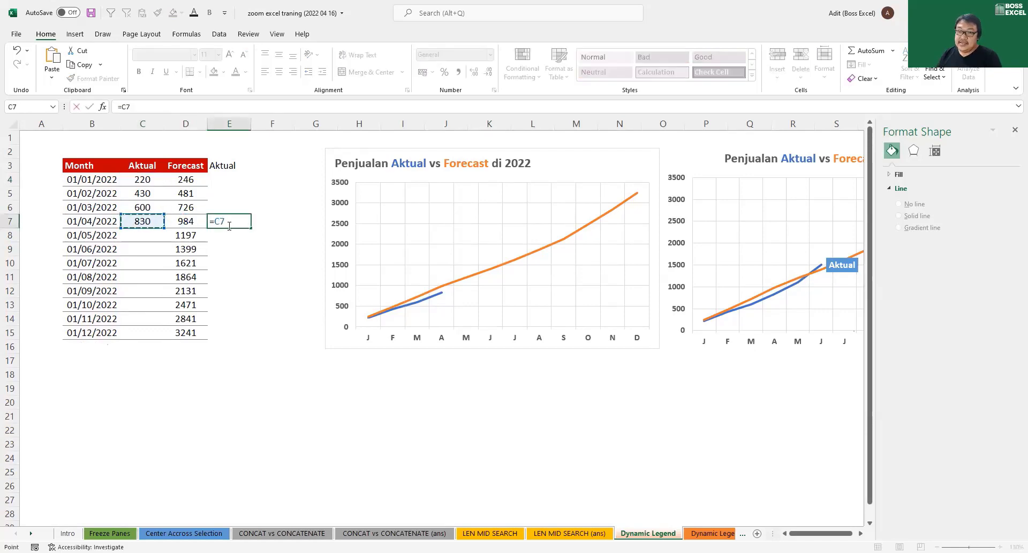
{"action": "key", "text": "Return"}
Fill the remaining helper cells E4:E6 and E8:E15 with the formula =NA()
{"action": "left_click_drag", "start_coordinate": [234, 182], "coordinate": [237, 330]}
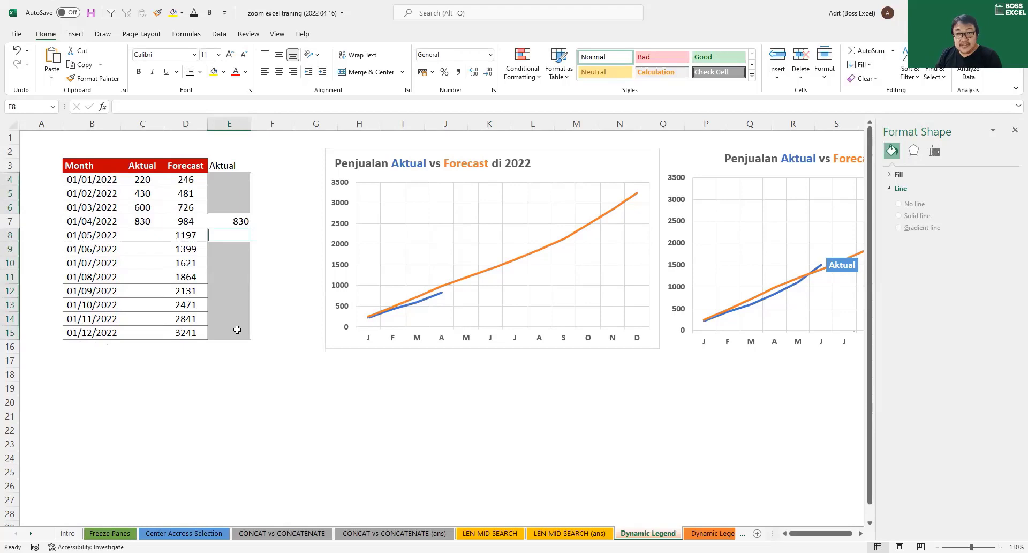
{"action": "type", "text": "="}
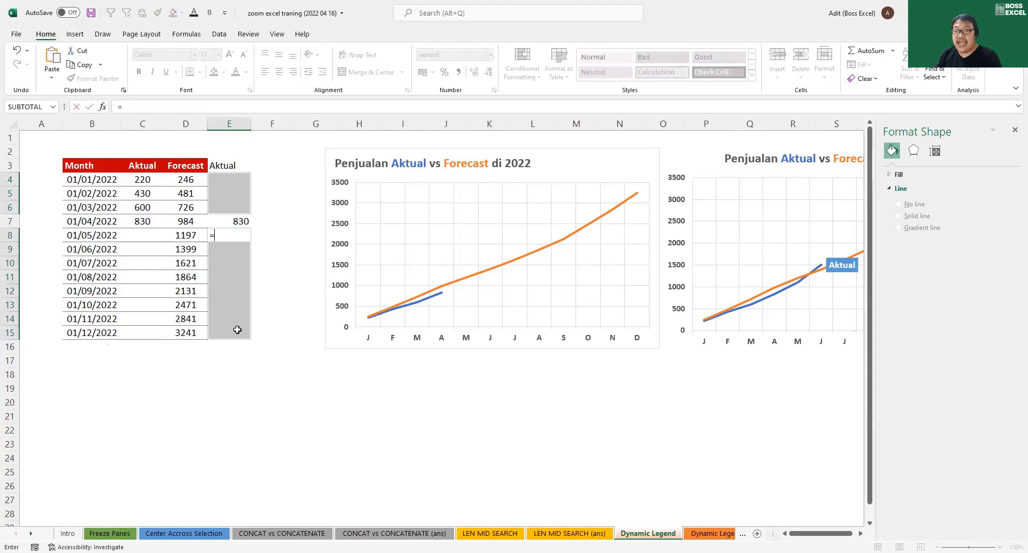
{"action": "type", "text": "na()"}
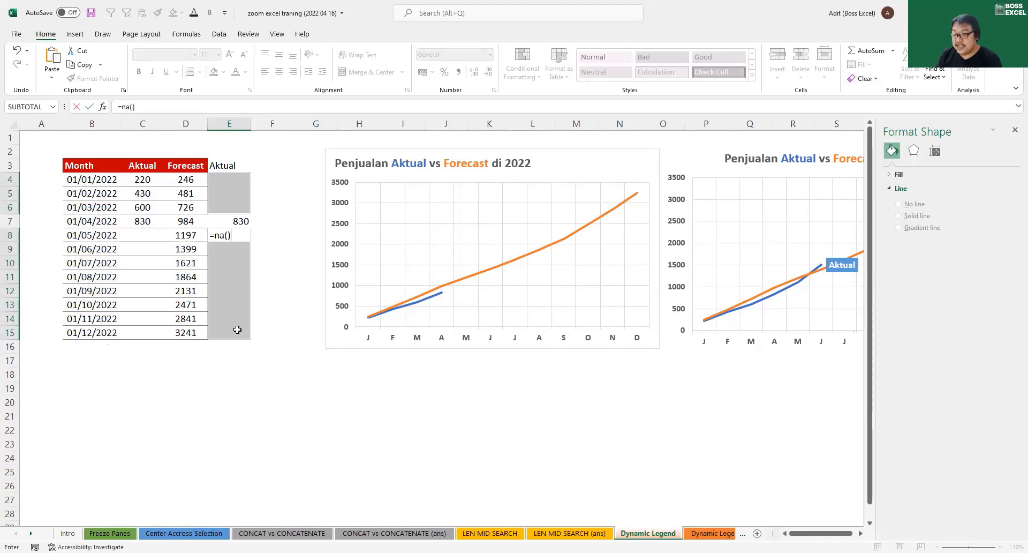
{"action": "key", "text": "ctrl+Return"}
{"action": "left_click", "coordinate": [296, 289]}
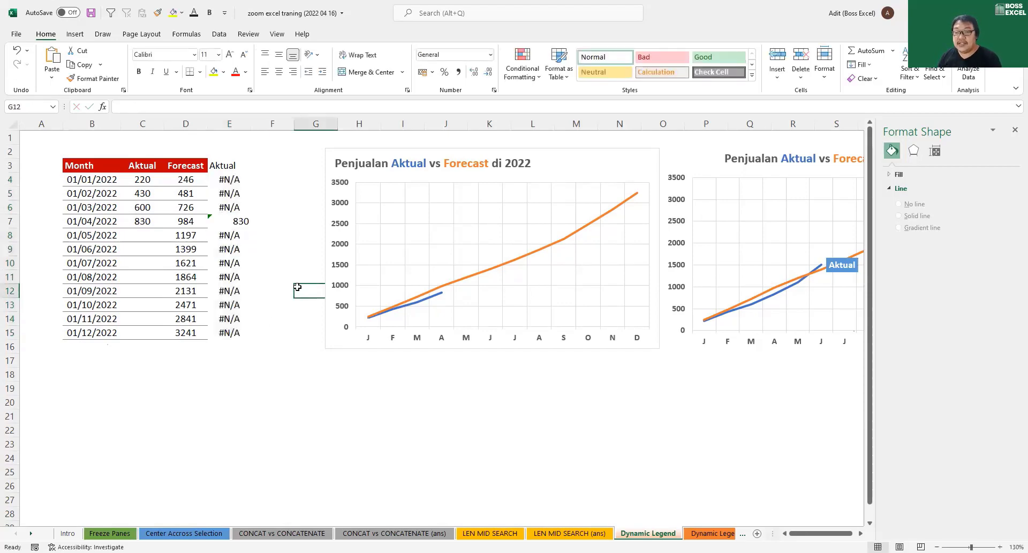
Try replacing the forecast values in D8:D11 with =NA() to test the line's gap, and undo the change
{"action": "left_click_drag", "start_coordinate": [177, 234], "coordinate": [188, 276]}
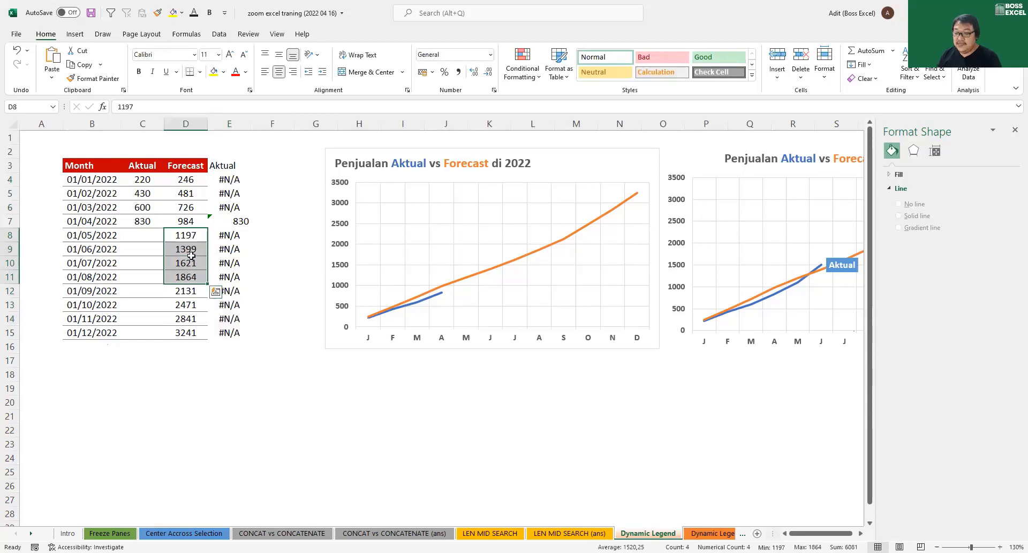
{"action": "type", "text": "="}
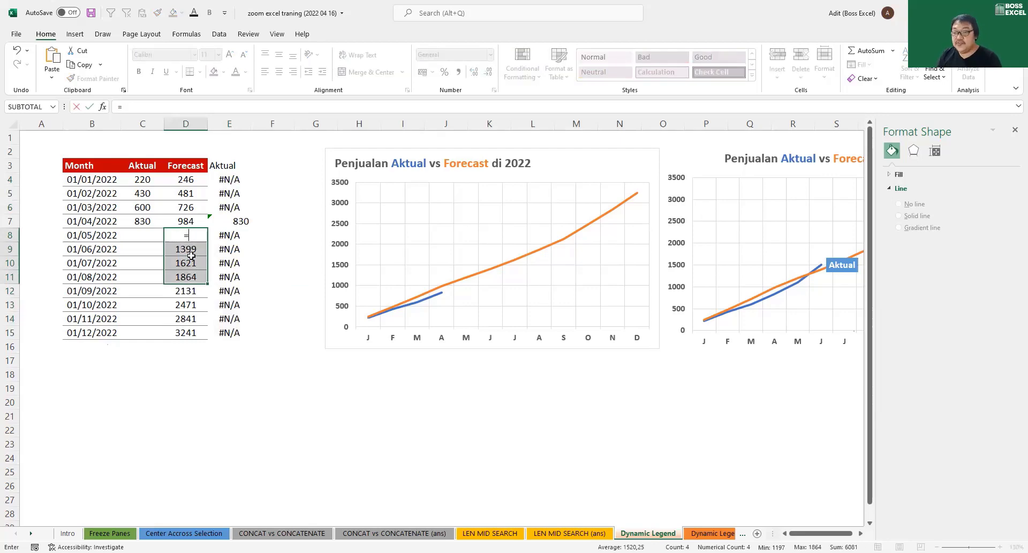
{"action": "type", "text": "na()"}
{"action": "key", "text": "ctrl+Return"}
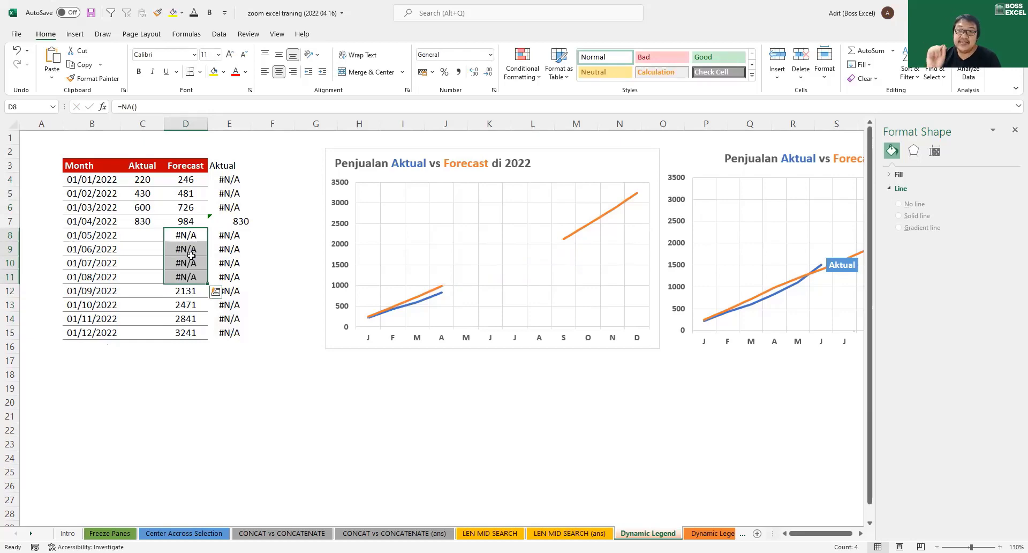
{"action": "key", "text": "ctrl+z"}
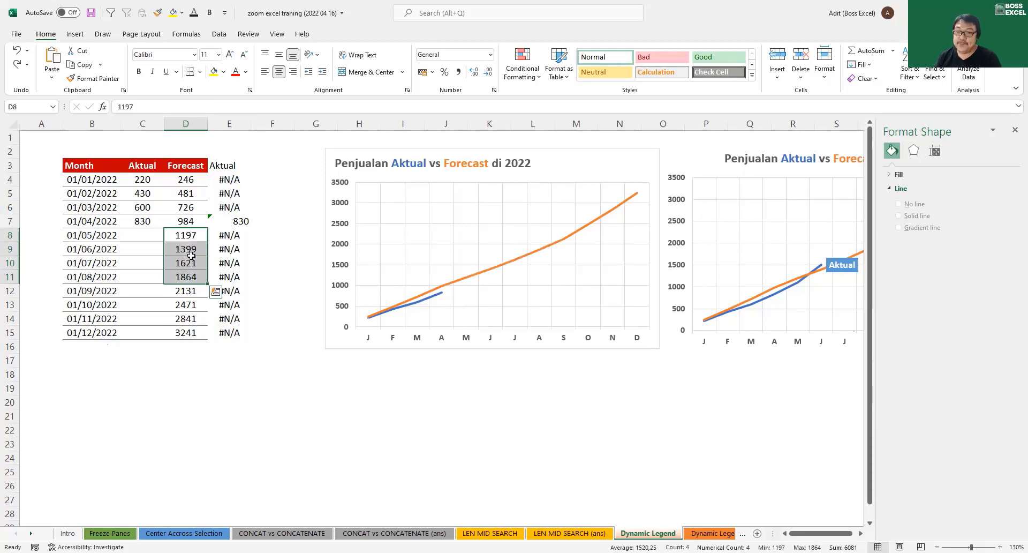
{"action": "left_click", "coordinate": [271, 221]}
Add a third series named Aktual to the new chart's data source, using values from E4:E15
{"action": "left_click_drag", "start_coordinate": [237, 179], "coordinate": [229, 334]}
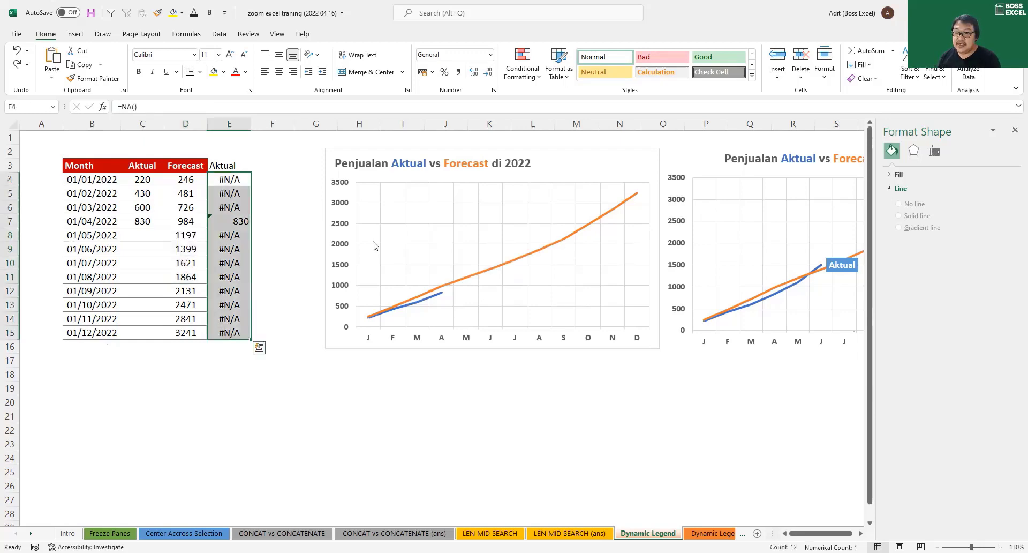
{"action": "right_click", "coordinate": [407, 213]}
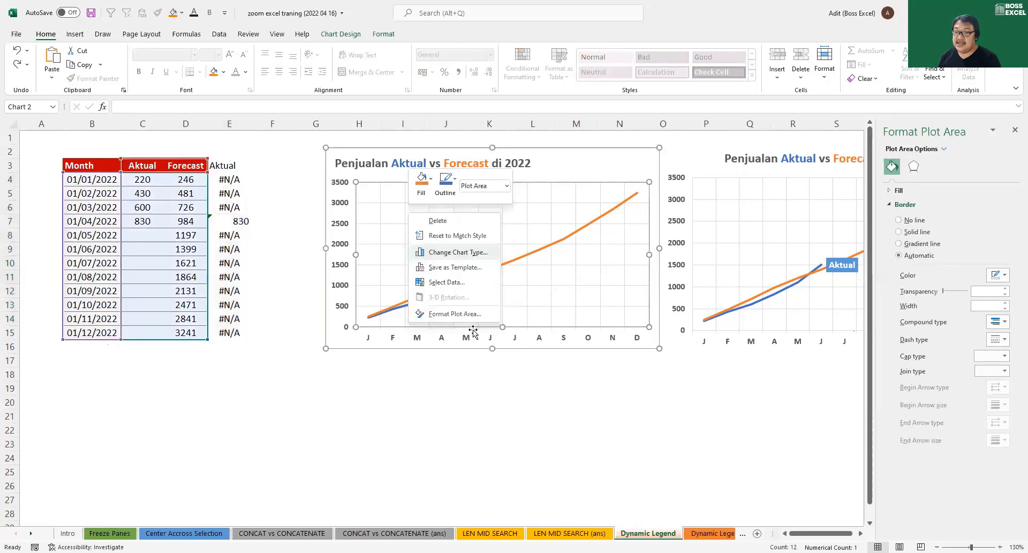
{"action": "left_click", "coordinate": [447, 281]}
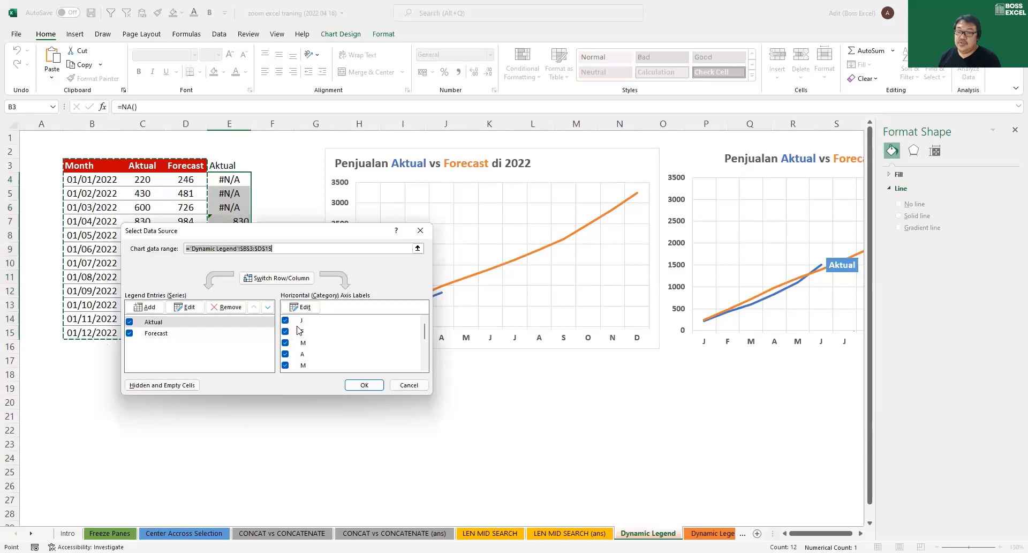
{"action": "left_click", "coordinate": [184, 306]}
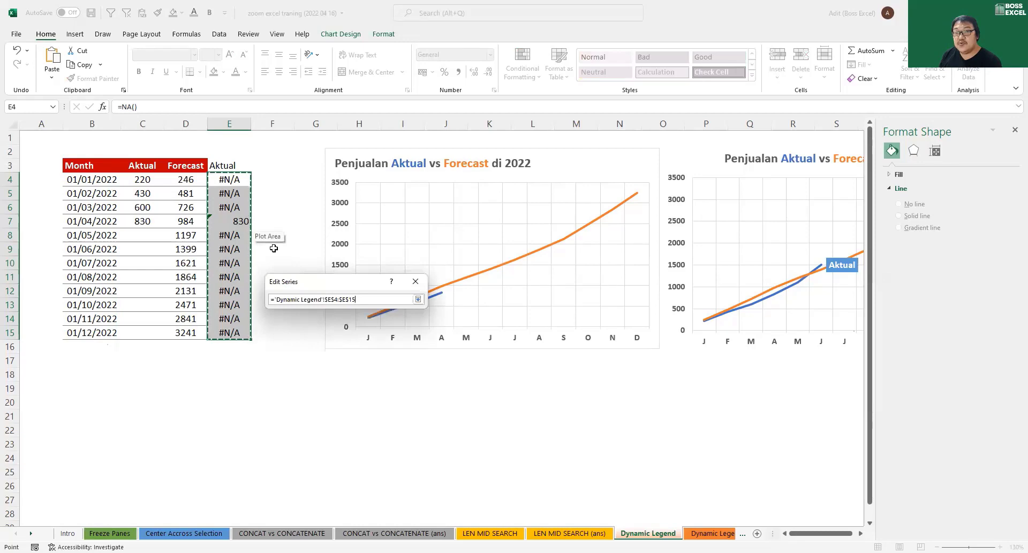
{"action": "left_click", "coordinate": [358, 349]}
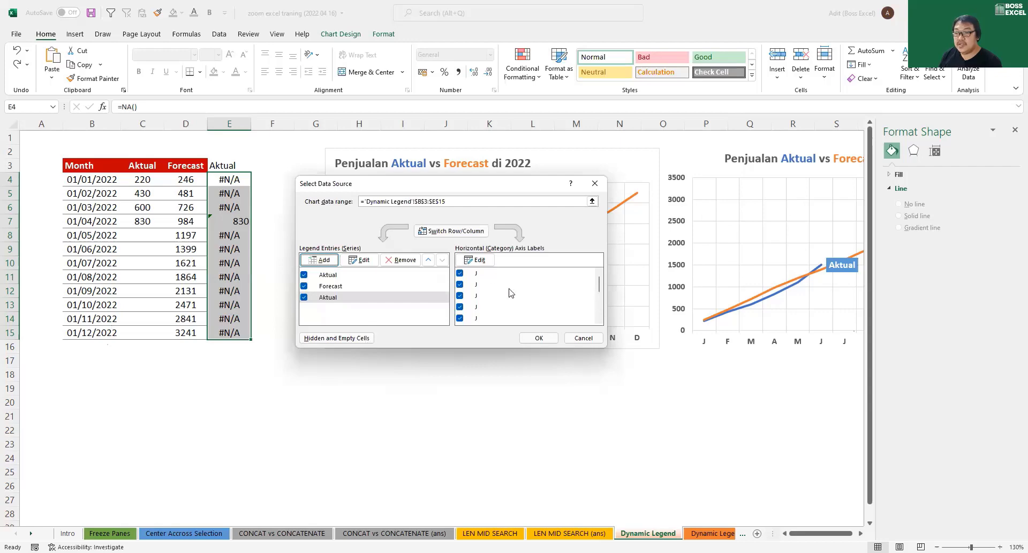
{"action": "left_click", "coordinate": [534, 340]}
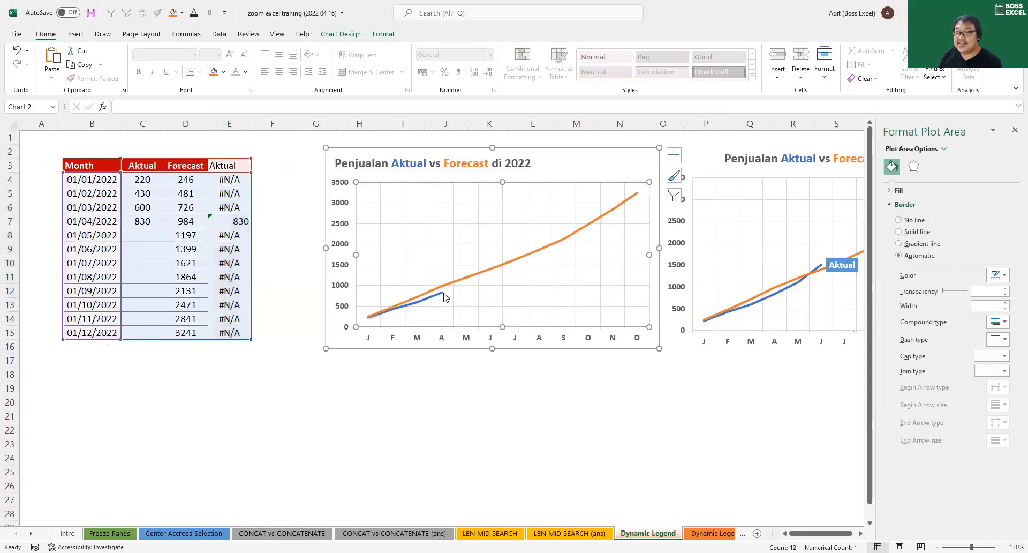
{"action": "left_click", "coordinate": [442, 297]}
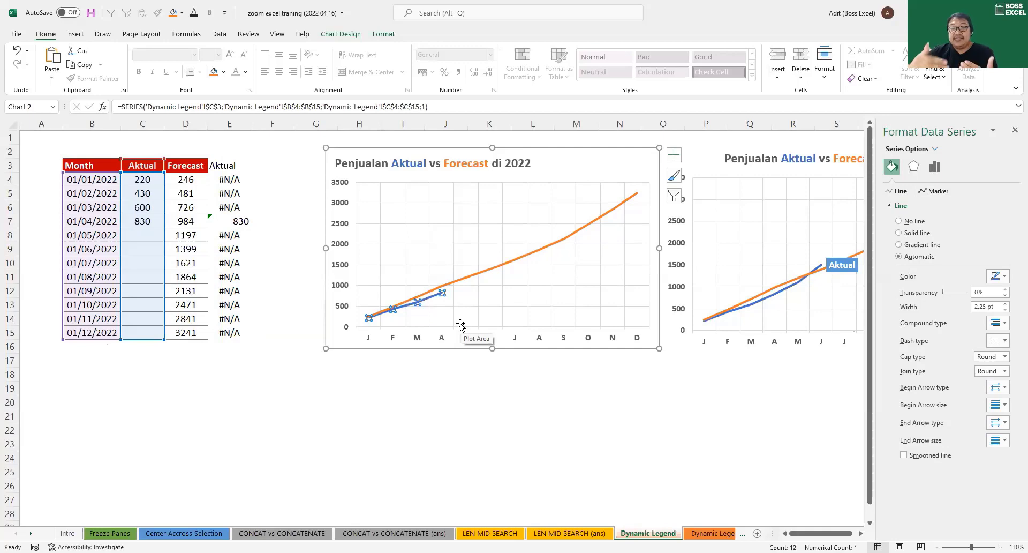
Add a data label to the third chart series, Aktual, which is based on E4:E15
{"action": "left_click", "coordinate": [429, 293]}
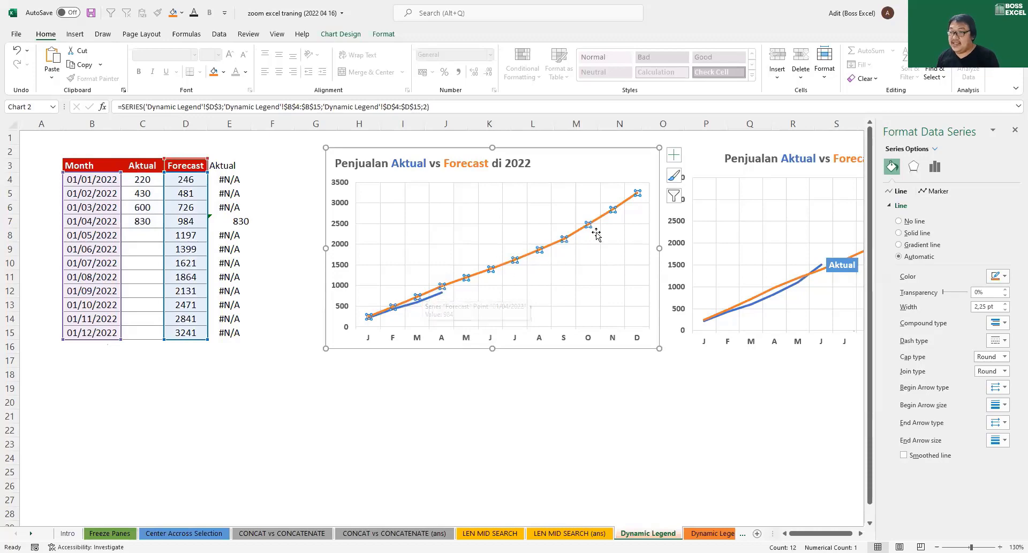
{"action": "key", "text": "Up"}
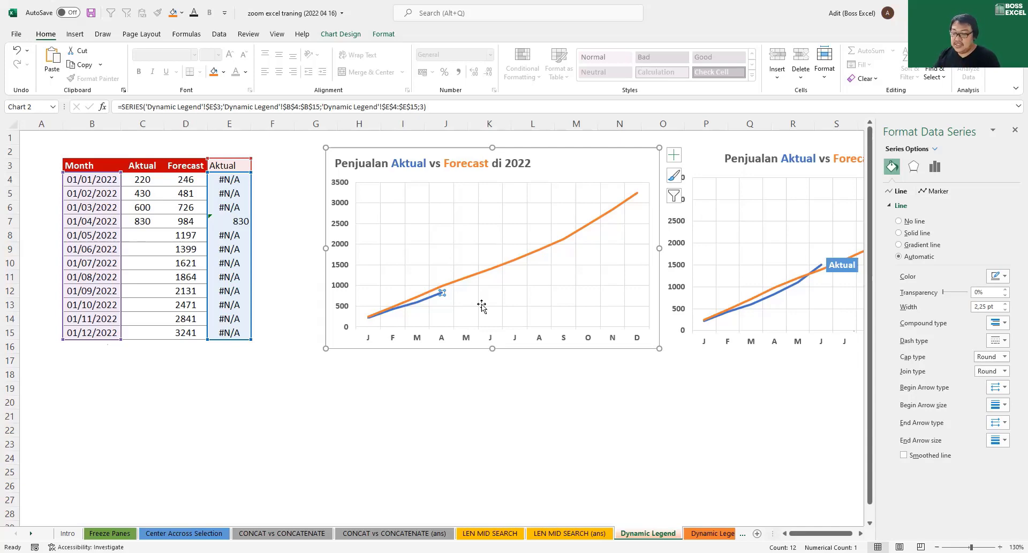
{"action": "key", "text": "shift+F10"}
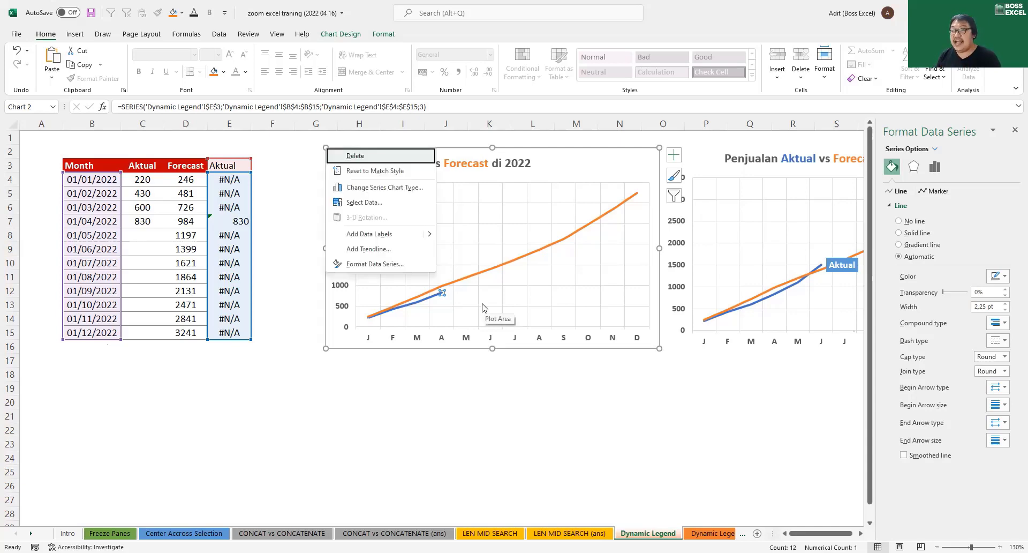
{"action": "left_click", "coordinate": [383, 236]}
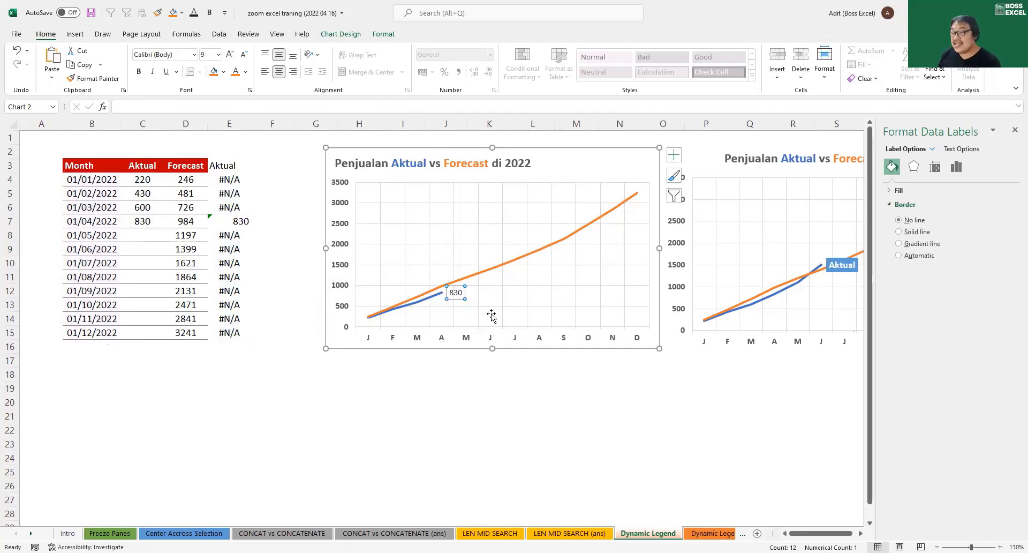
Set the Aktual data label to show the series name instead of the value
{"action": "right_click", "coordinate": [455, 293]}
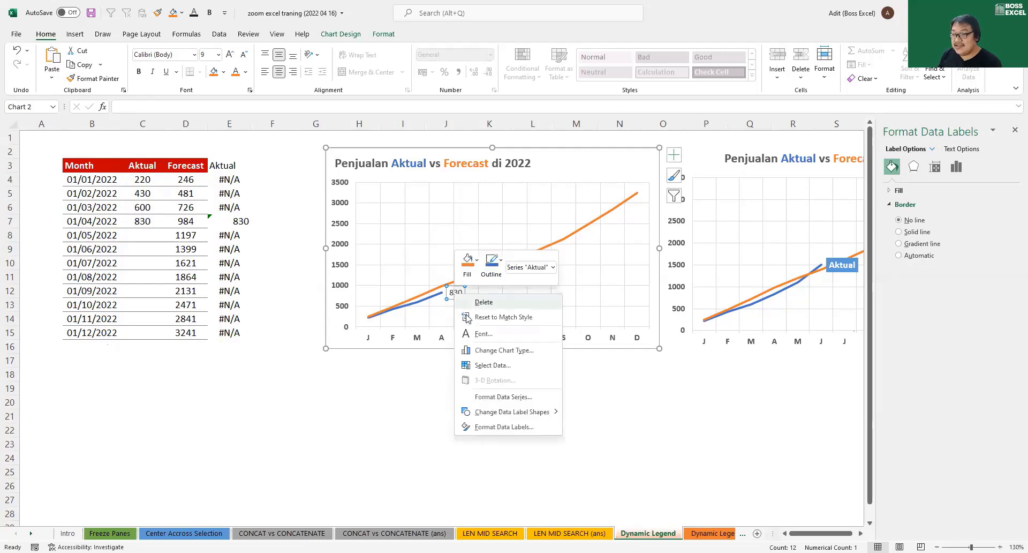
{"action": "left_click", "coordinate": [492, 427]}
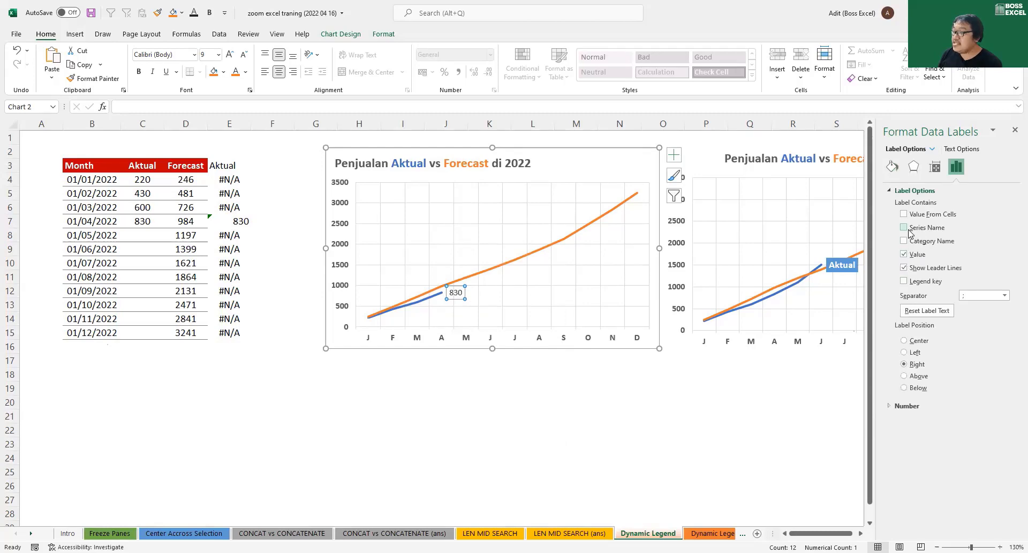
{"action": "left_click", "coordinate": [905, 228]}
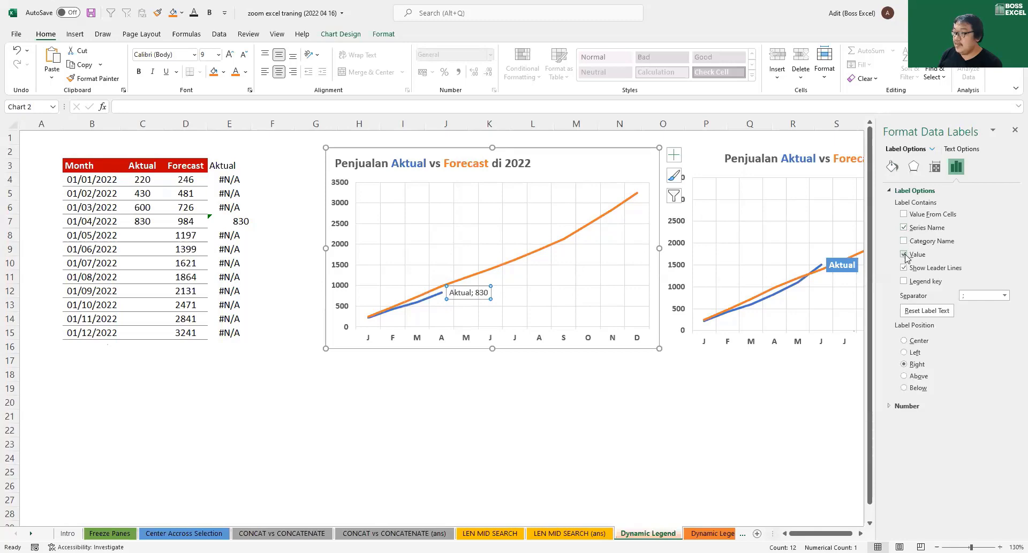
{"action": "left_click", "coordinate": [904, 254]}
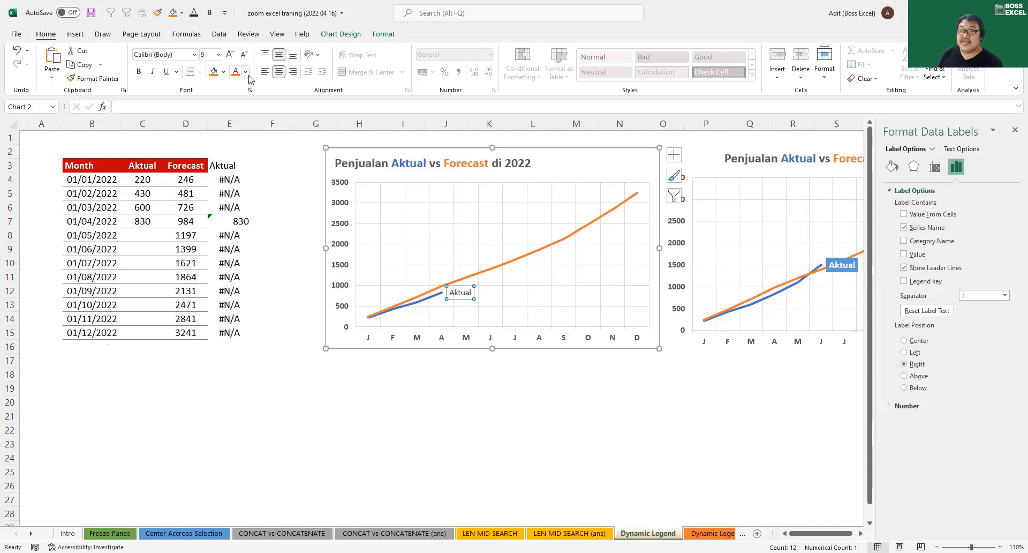
Format the Aktual data label with a blue fill and bold white text
{"action": "left_click", "coordinate": [225, 75]}
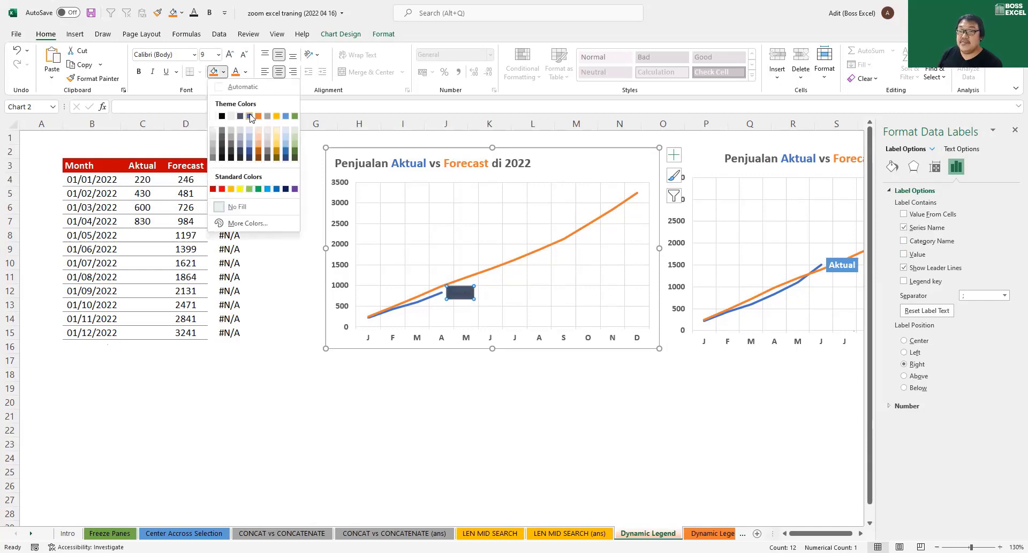
{"action": "left_click", "coordinate": [253, 82]}
{"action": "left_click", "coordinate": [246, 77]}
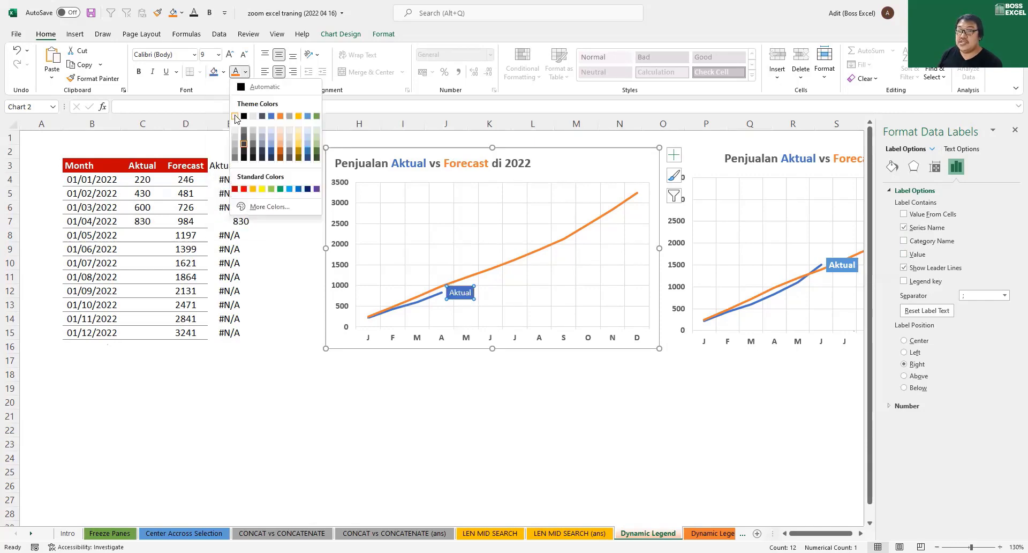
{"action": "left_click", "coordinate": [239, 118]}
{"action": "key", "text": "ctrl+b"}
{"action": "left_click", "coordinate": [446, 416]}
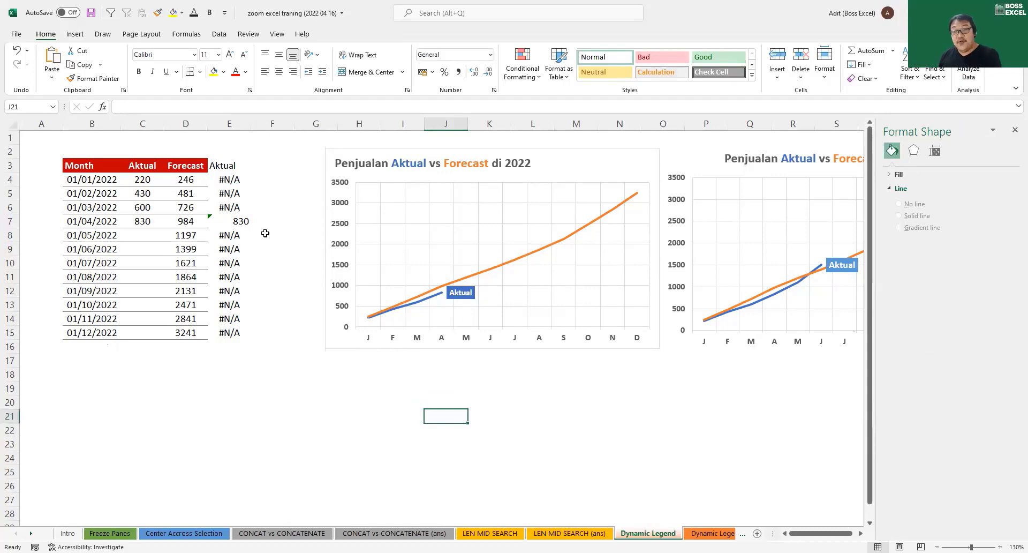
Try entering 1000 as the actual value in C8 to test the label's position, and undo the entry
{"action": "left_click", "coordinate": [225, 220]}
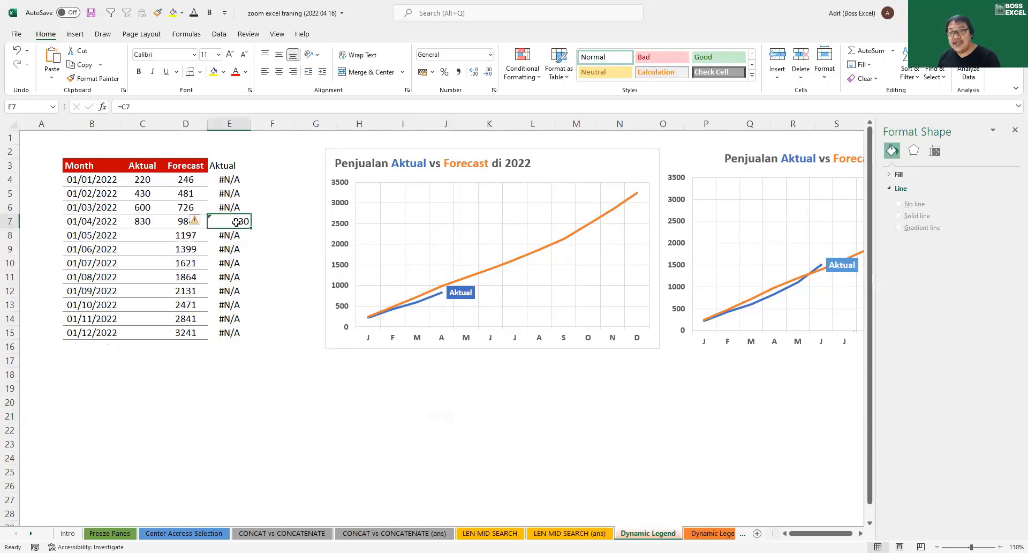
{"action": "left_click", "coordinate": [161, 235]}
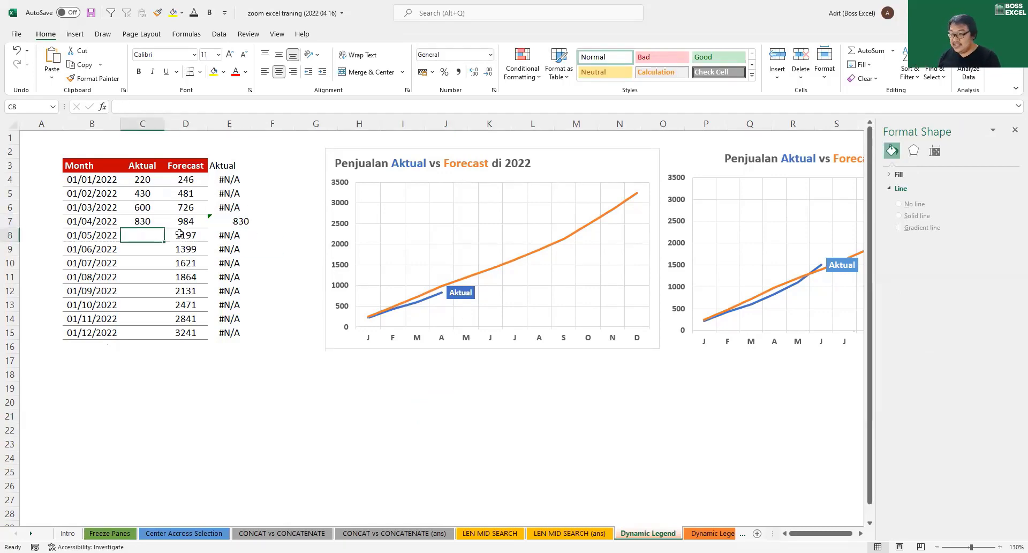
{"action": "type", "text": "1000"}
{"action": "key", "text": "Return"}
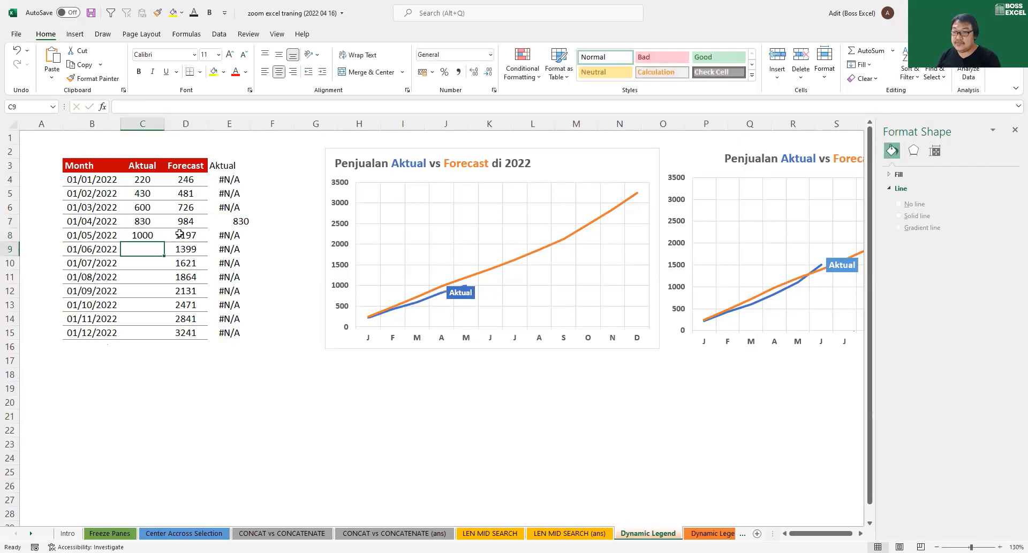
{"action": "left_click", "coordinate": [242, 222]}
{"action": "key", "text": "ctrl+z"}
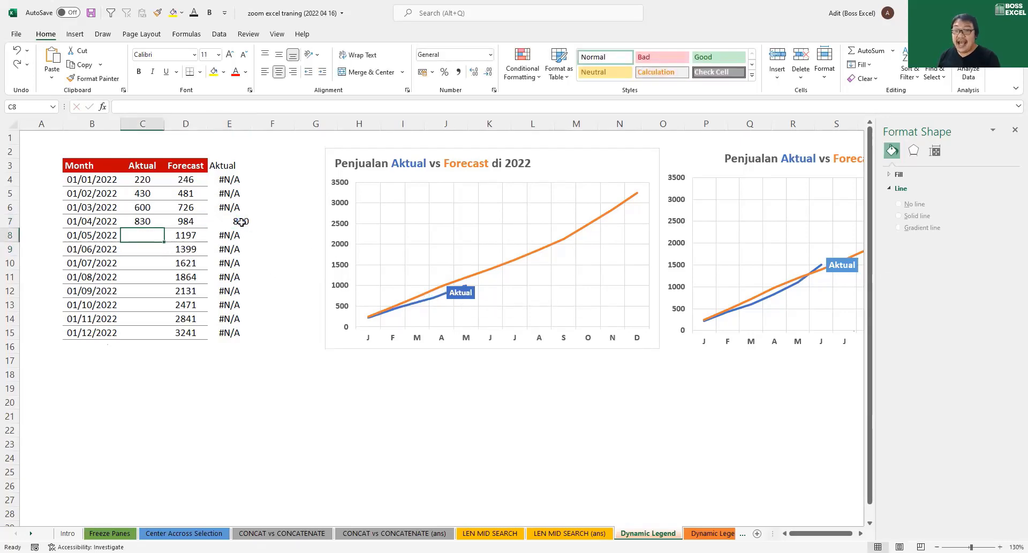
{"action": "left_click_drag", "start_coordinate": [242, 175], "coordinate": [236, 329]}
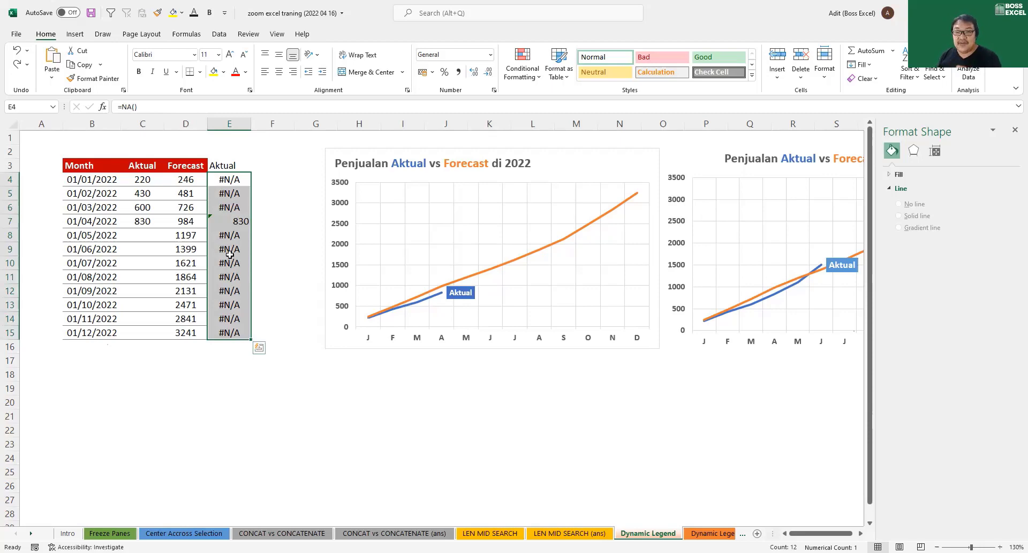
{"action": "left_click", "coordinate": [230, 220]}
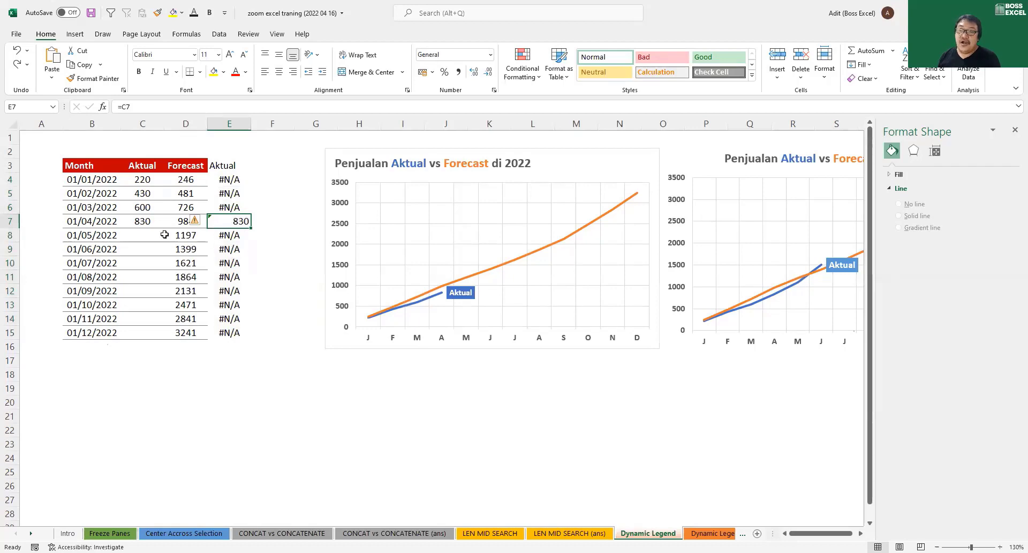
{"action": "left_click", "coordinate": [144, 222]}
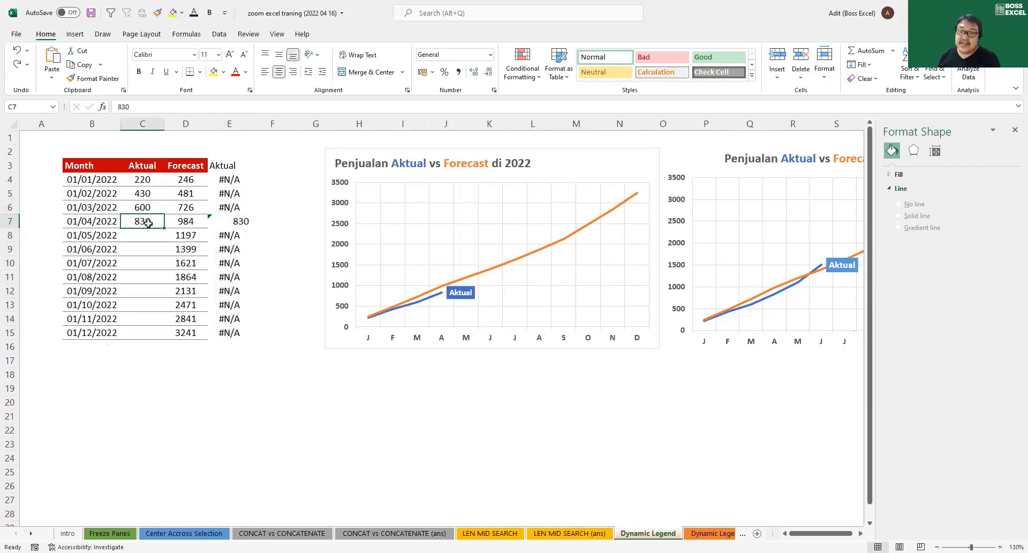
{"action": "left_click", "coordinate": [144, 236]}
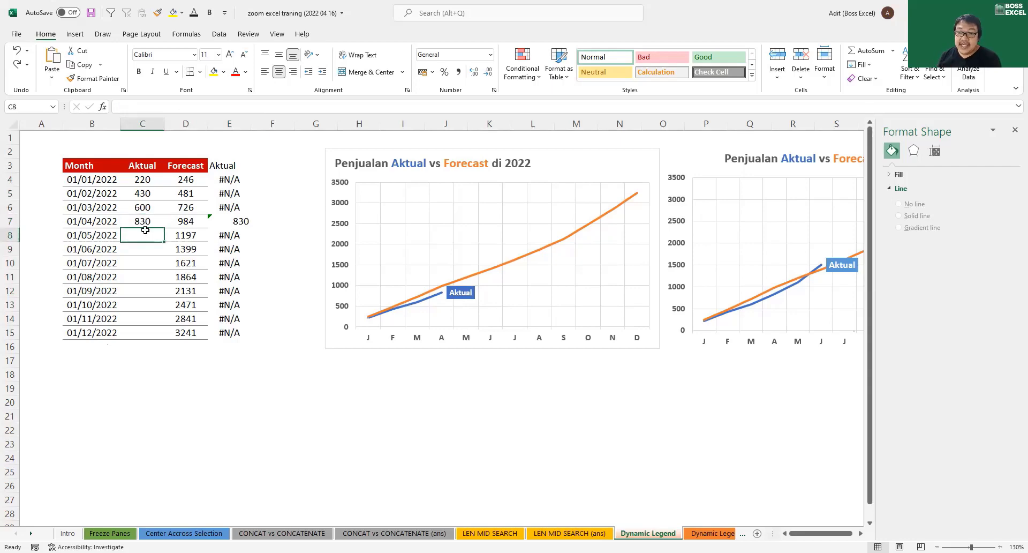
{"action": "left_click", "coordinate": [143, 222]}
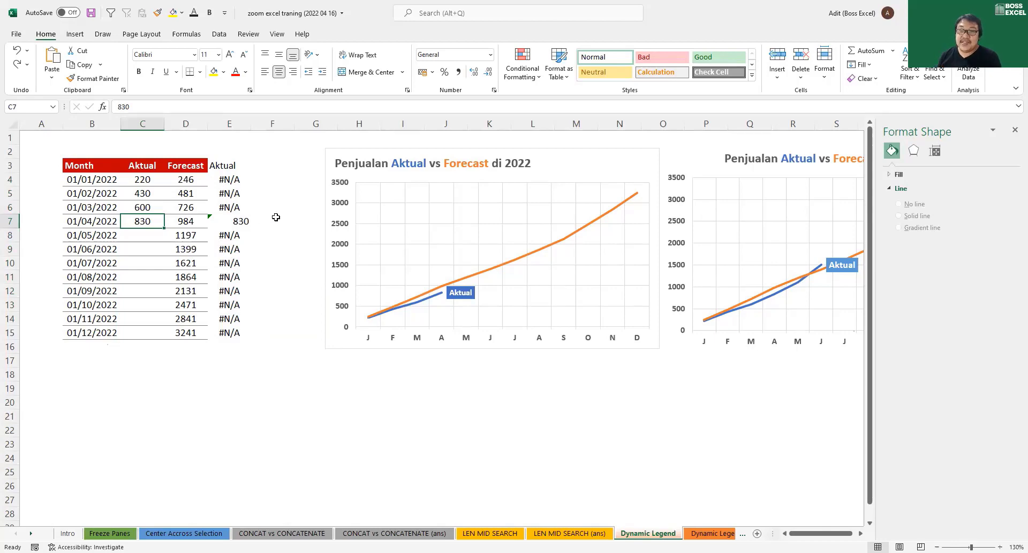
Begin replacing the formula in E7 with an IF formula that tests C7<>""
{"action": "left_click", "coordinate": [236, 228]}
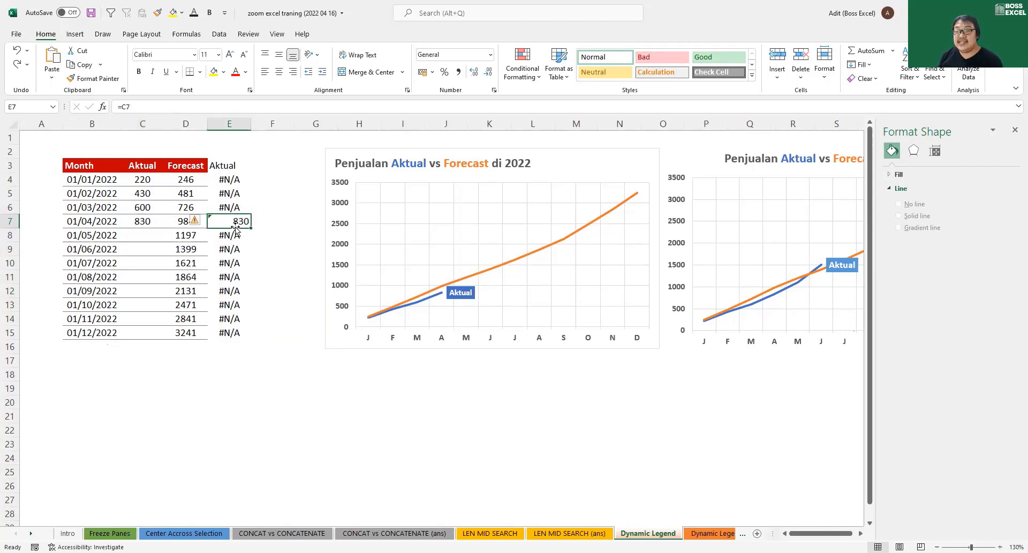
{"action": "type", "text": "="}
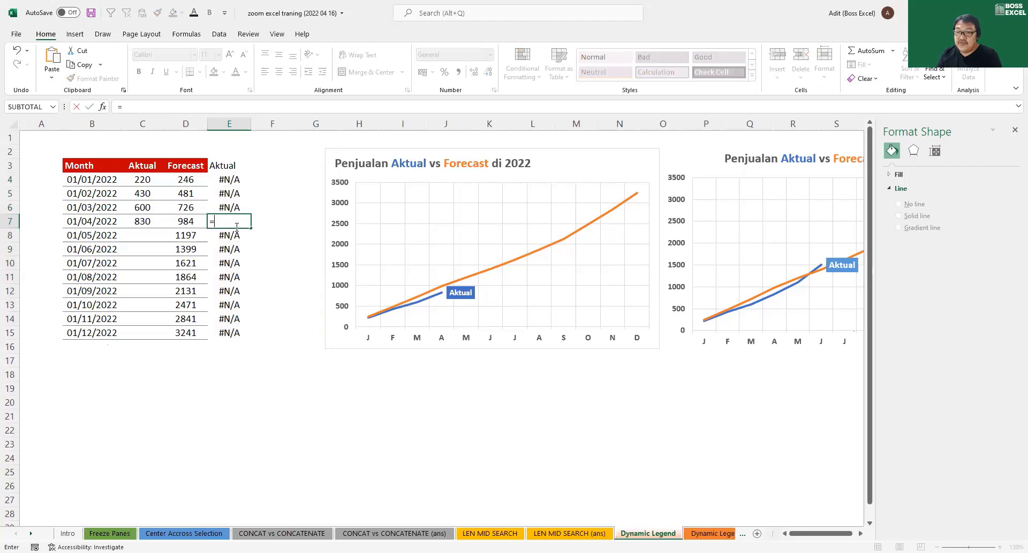
{"action": "type", "text": "IF("}
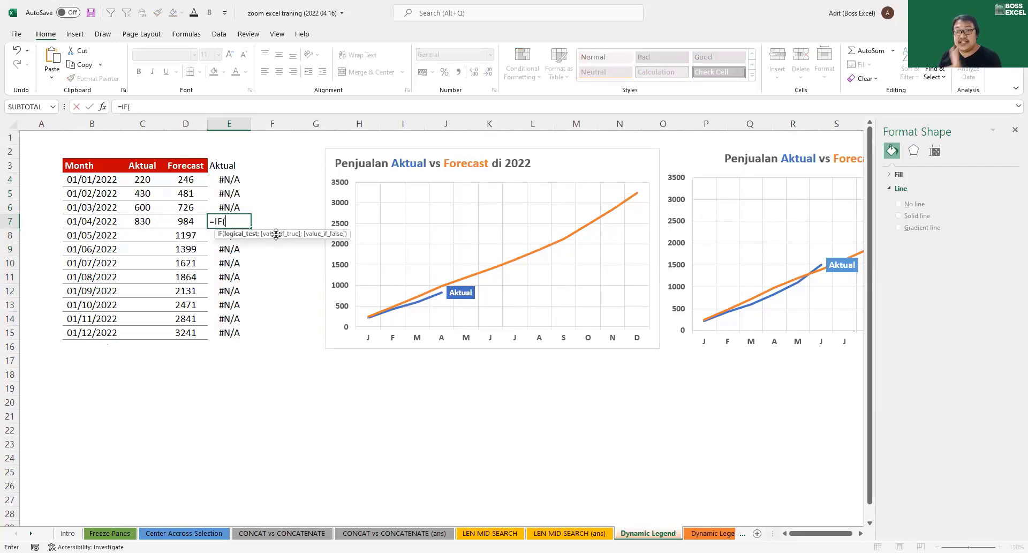
{"action": "left_click", "coordinate": [146, 222]}
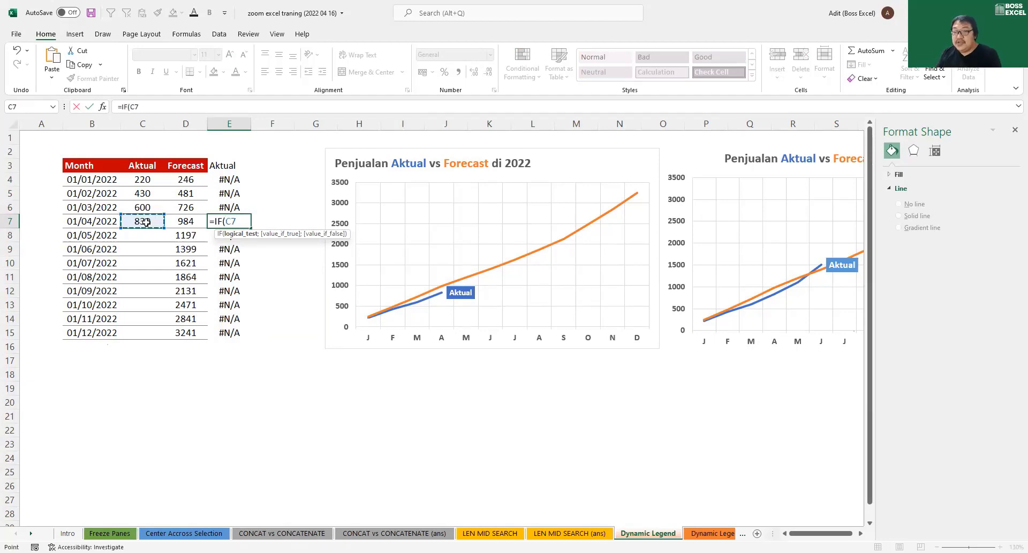
{"action": "type", "text": "<>"}
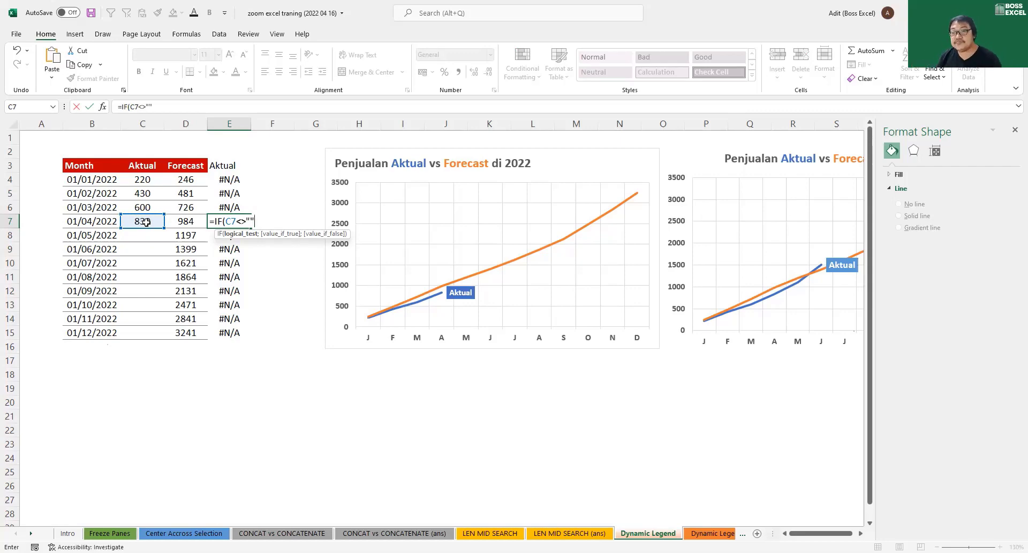
{"action": "type", "text": "\"\";"}
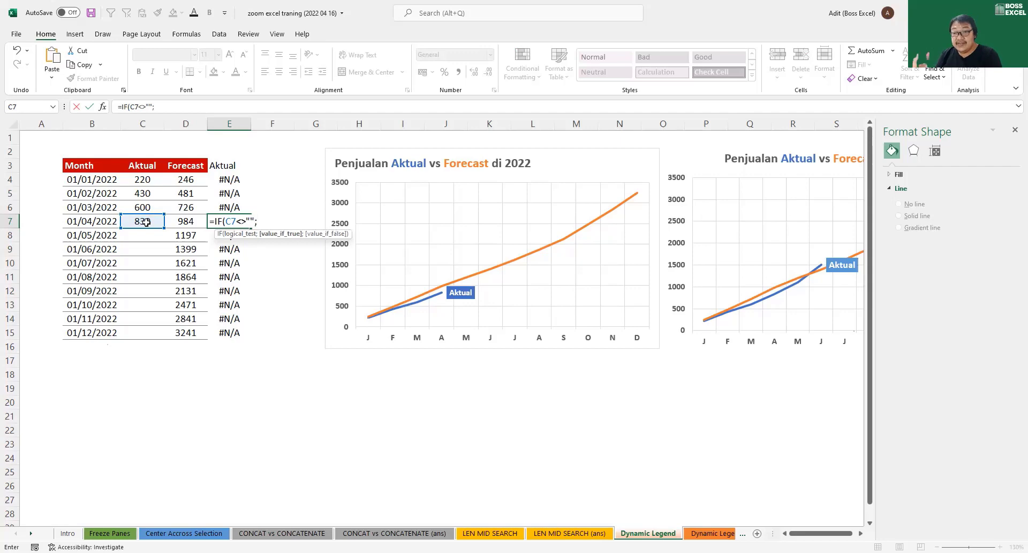
Wrap the IF test in E7 in an AND function and add the second condition C8=""
{"action": "left_click", "coordinate": [225, 221]}
{"action": "type", "text": "AND("}
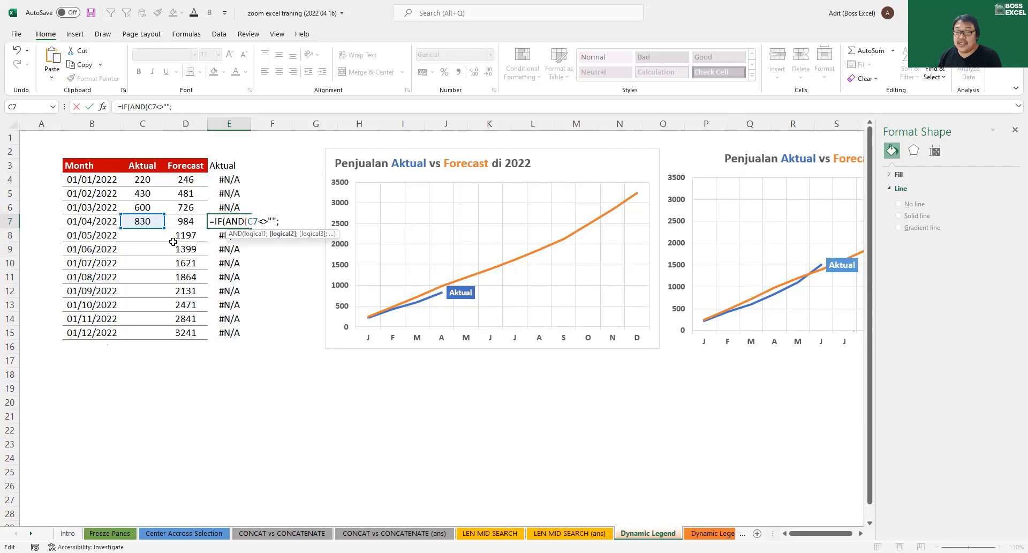
{"action": "left_click", "coordinate": [154, 236]}
{"action": "type", "text": "="}
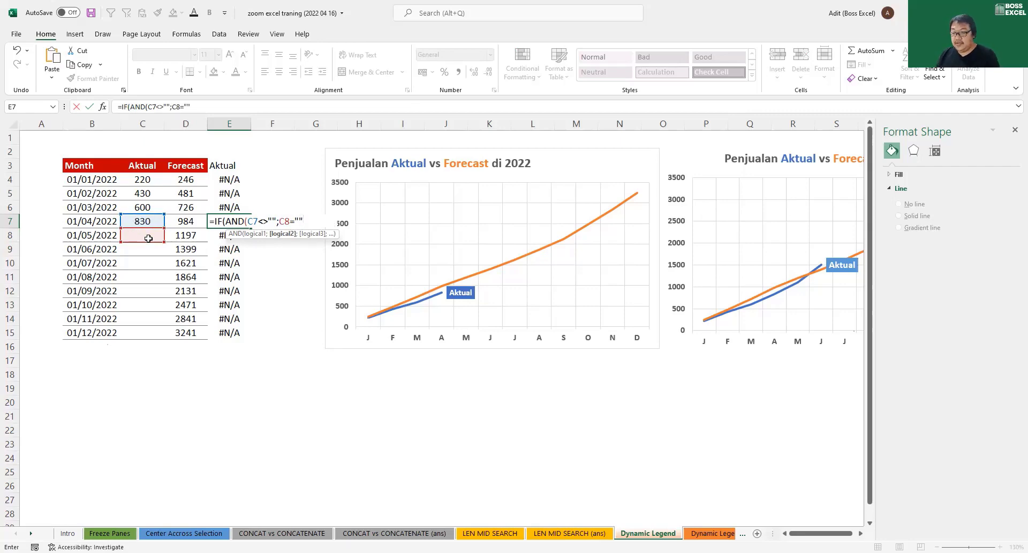
{"action": "type", "text": ";"}
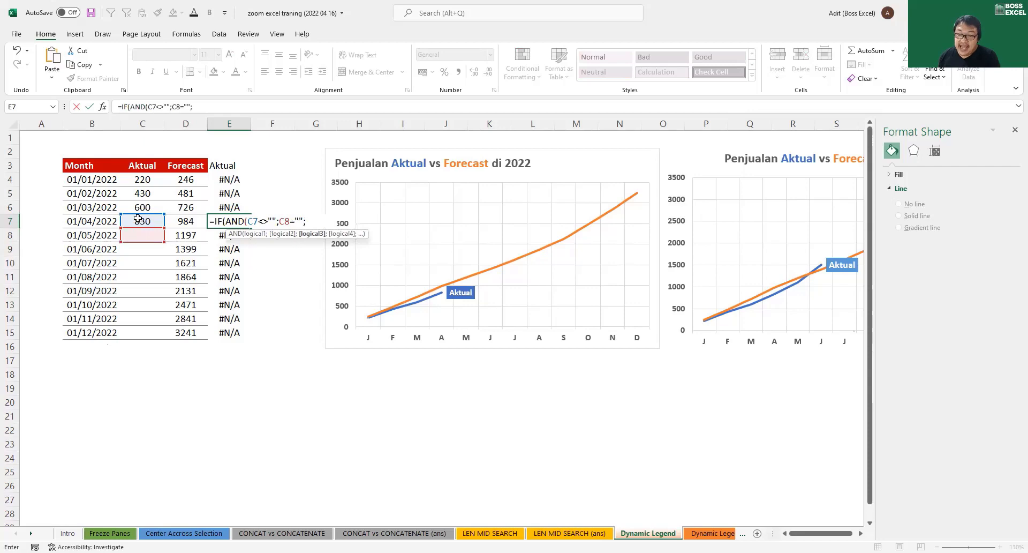
Add C7 as the true result and NA() as the false result to the formula in E7, with closing parentheses
{"action": "left_click", "coordinate": [139, 219]}
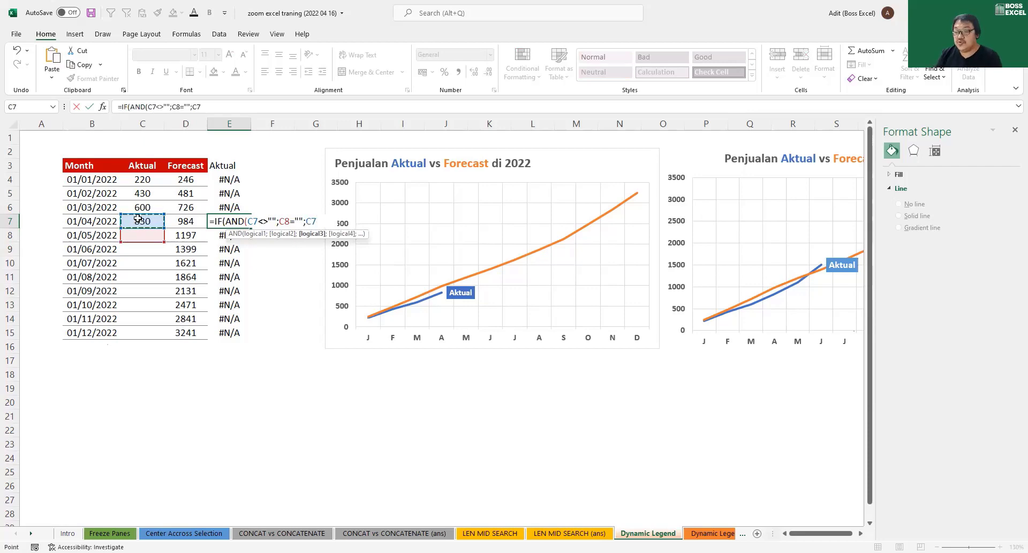
{"action": "type", "text": ";"}
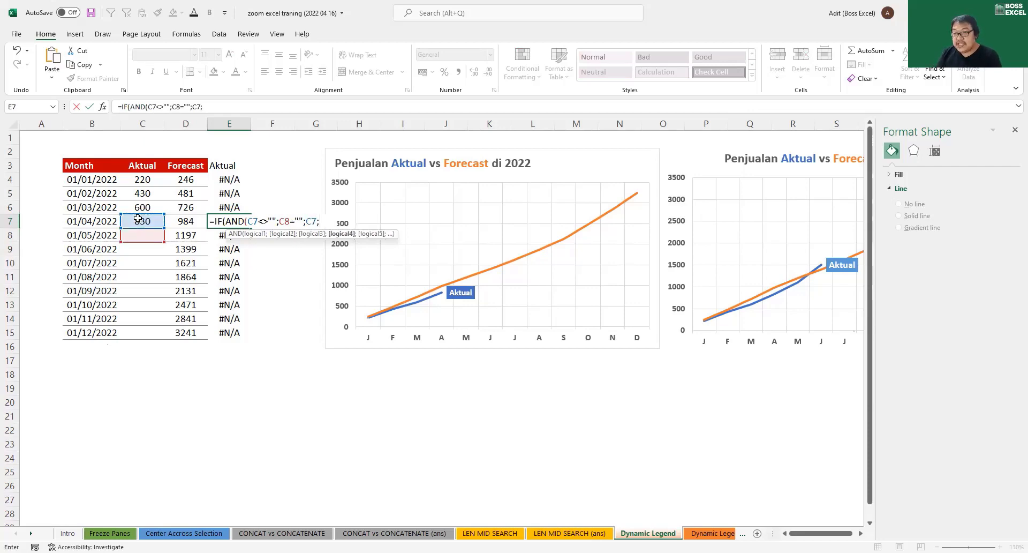
{"action": "type", "text": "na()"}
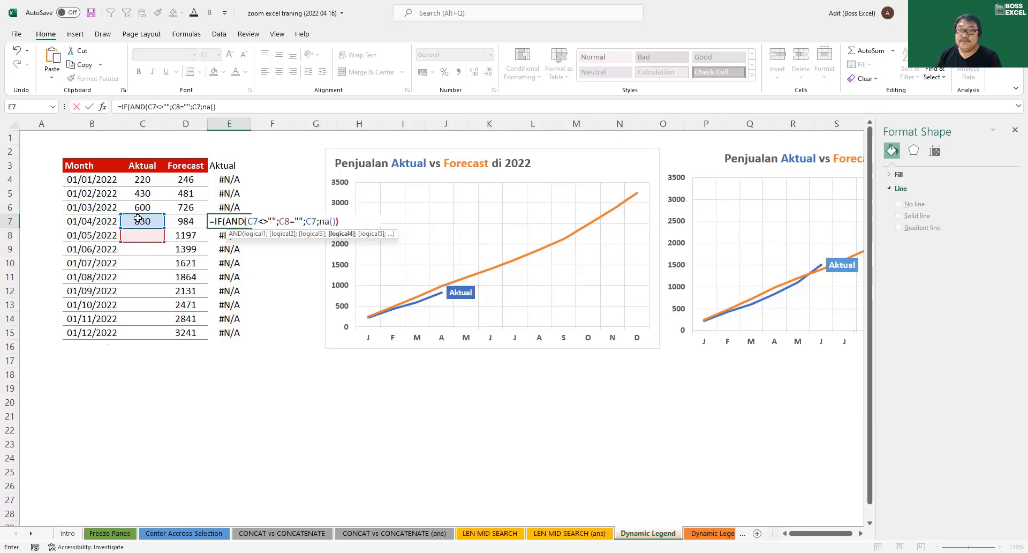
{"action": "type", "text": ")"}
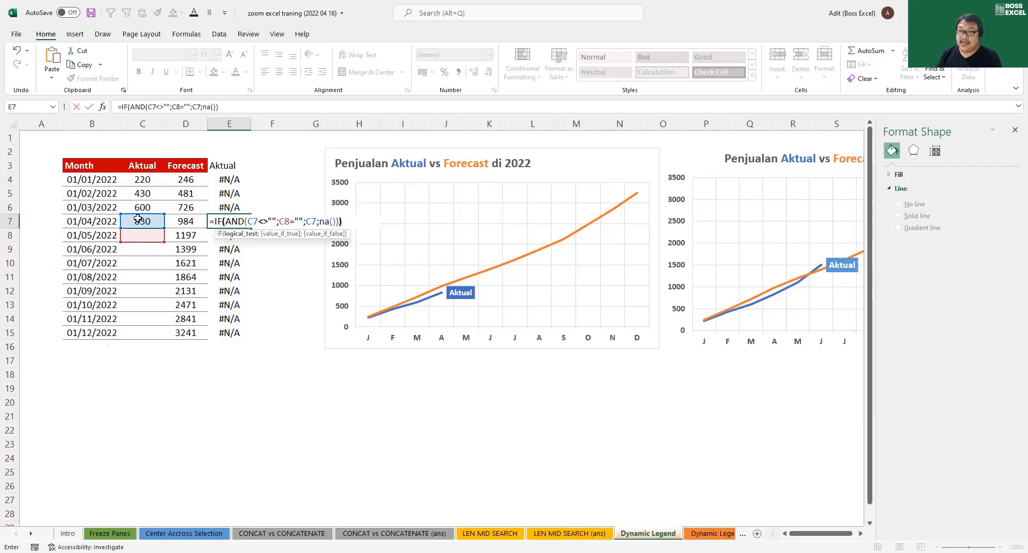
{"action": "type", "text": ")"}
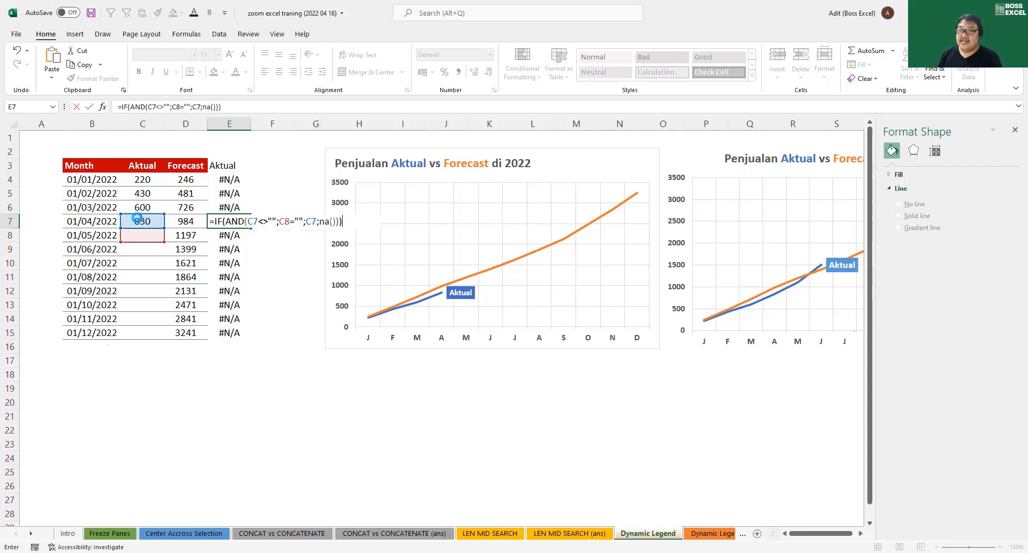
{"action": "left_click", "coordinate": [137, 217]}
{"action": "key", "text": "Return"}
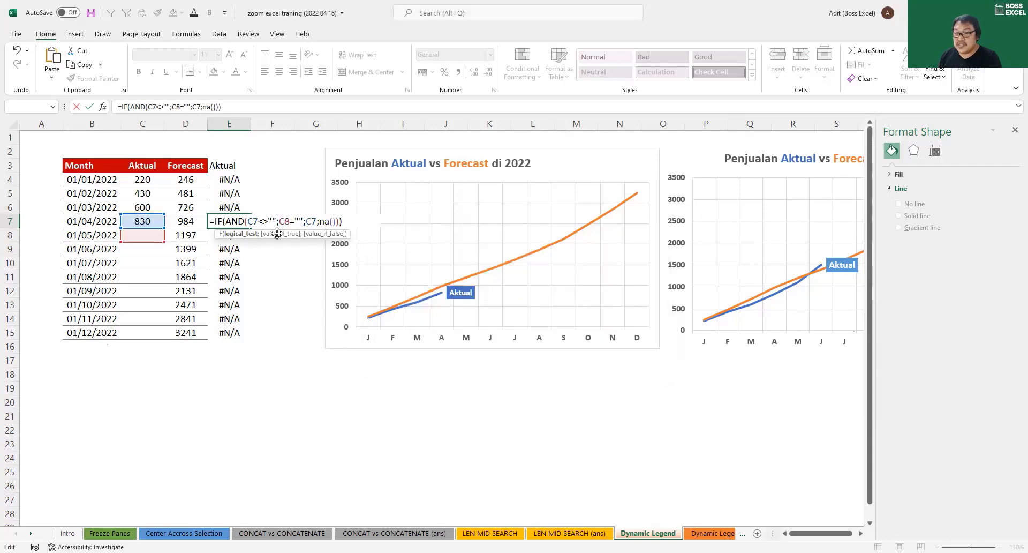
Close the AND function after C8="" in E7 and commit the formula =IF(AND(C7<>"";C8="");C7;NA())
{"action": "left_click", "coordinate": [303, 220]}
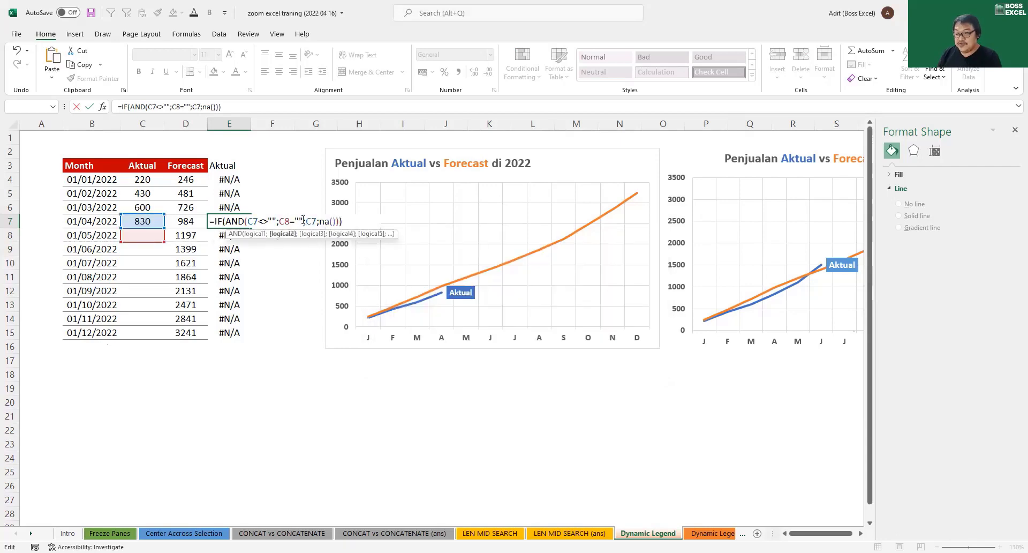
{"action": "type", "text": ")"}
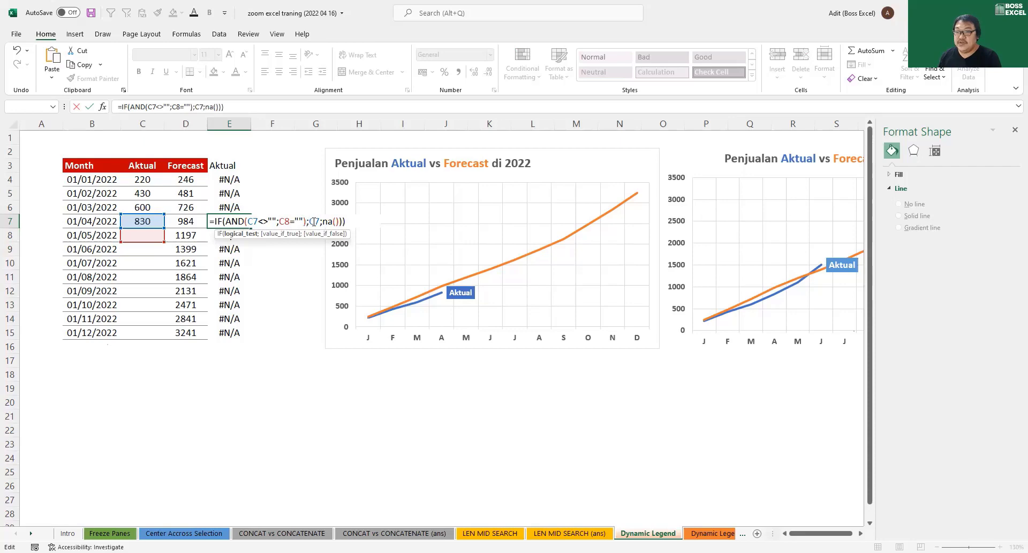
{"action": "left_click", "coordinate": [311, 221]}
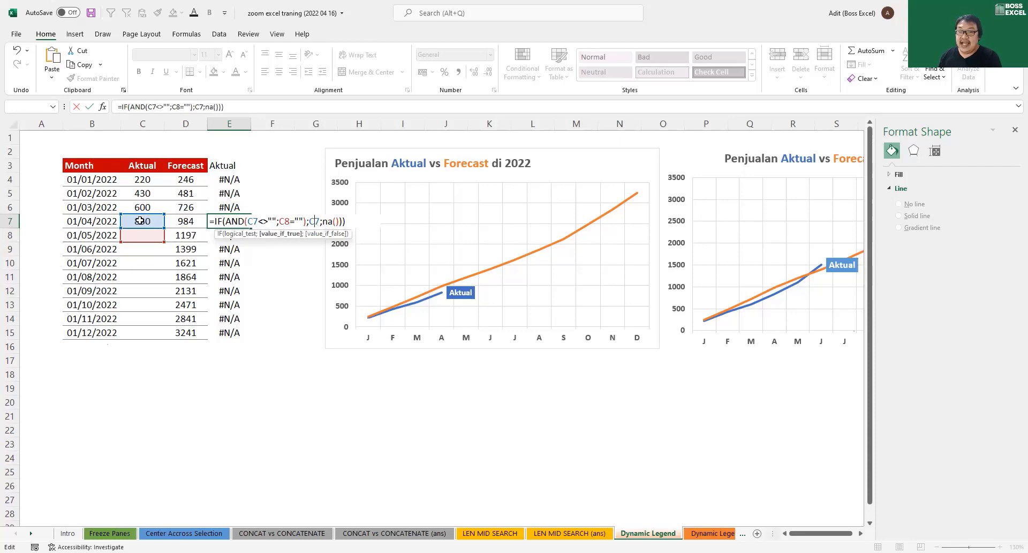
{"action": "left_click", "coordinate": [328, 220]}
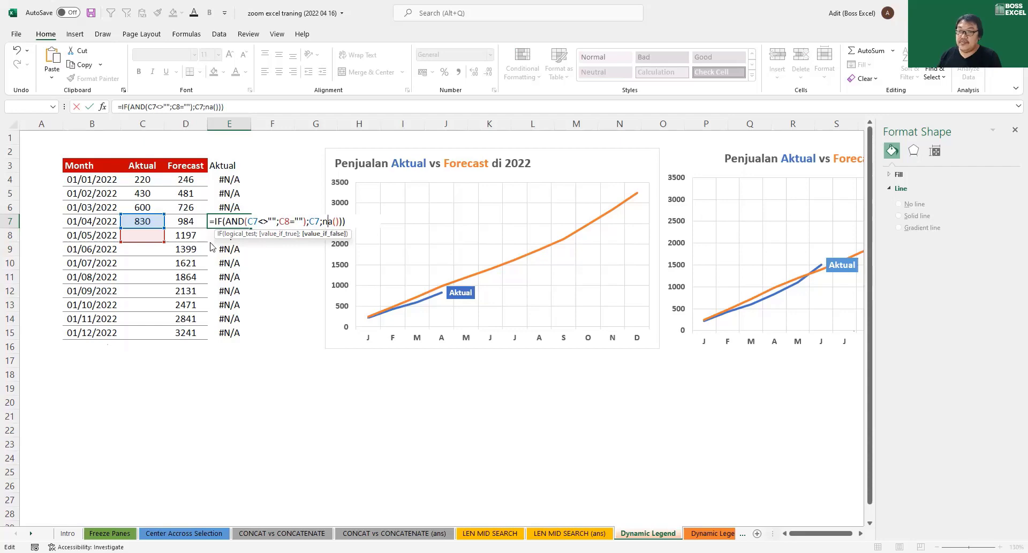
{"action": "key", "text": "Return"}
{"action": "key", "text": "Return"}
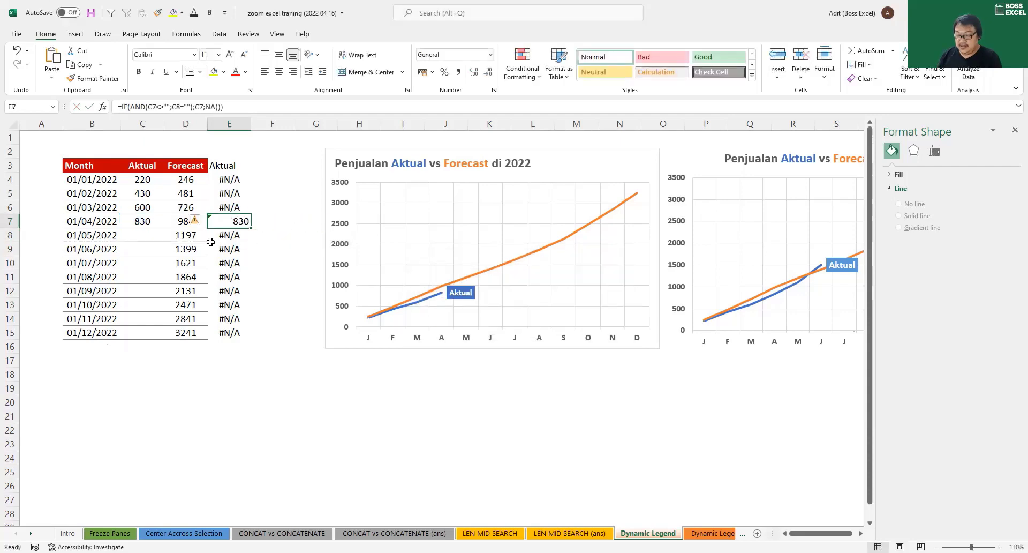
Copy the E7 formula to the whole helper range E4:E15
{"action": "key", "text": "ctrl+c"}
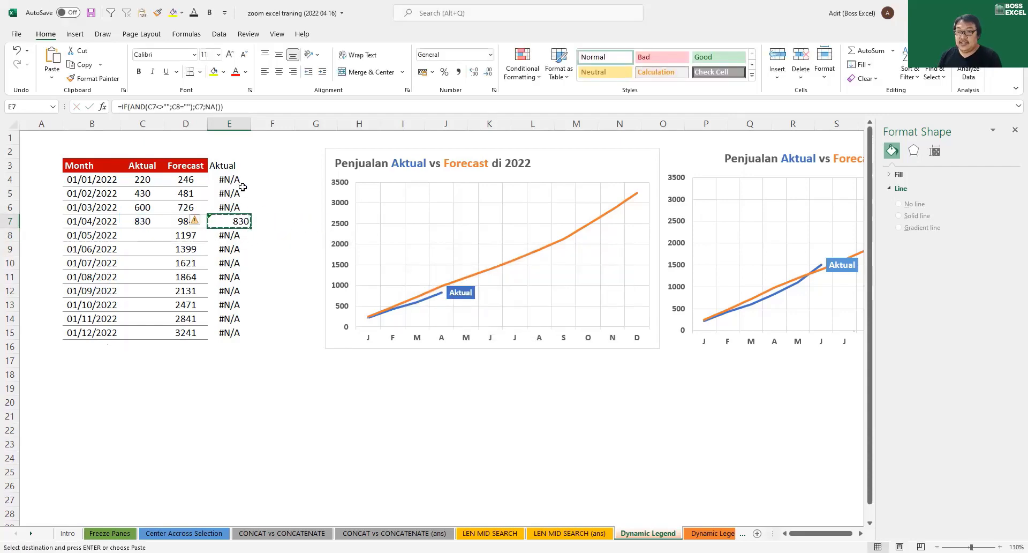
{"action": "left_click_drag", "start_coordinate": [234, 178], "coordinate": [242, 329]}
{"action": "key", "text": "ctrl+v"}
{"action": "key", "text": "Escape"}
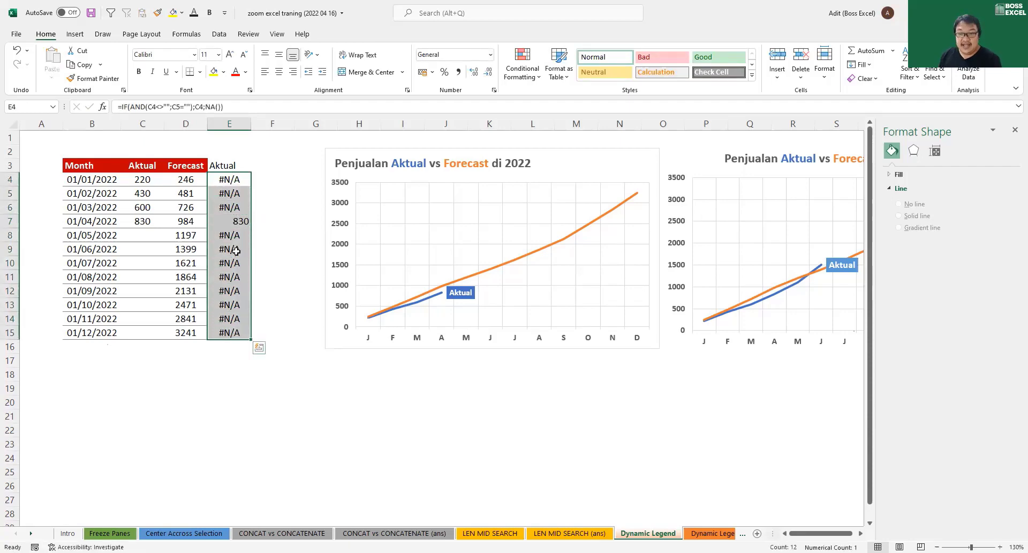
{"action": "left_click", "coordinate": [236, 222]}
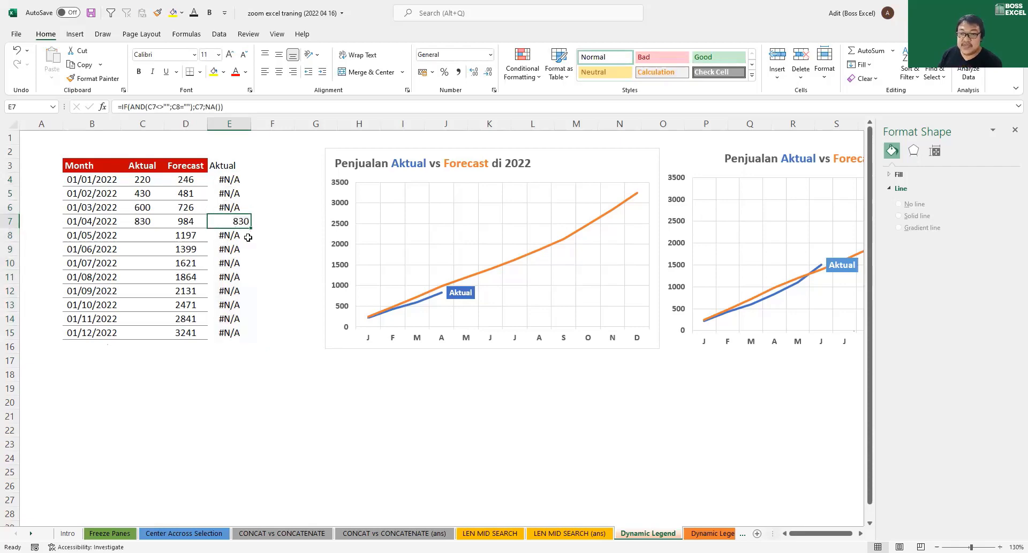
Enter the Aktual values 1200 in C8, 1500 in C9 and 1800 in C10 to test the moving label
{"action": "left_click", "coordinate": [143, 237]}
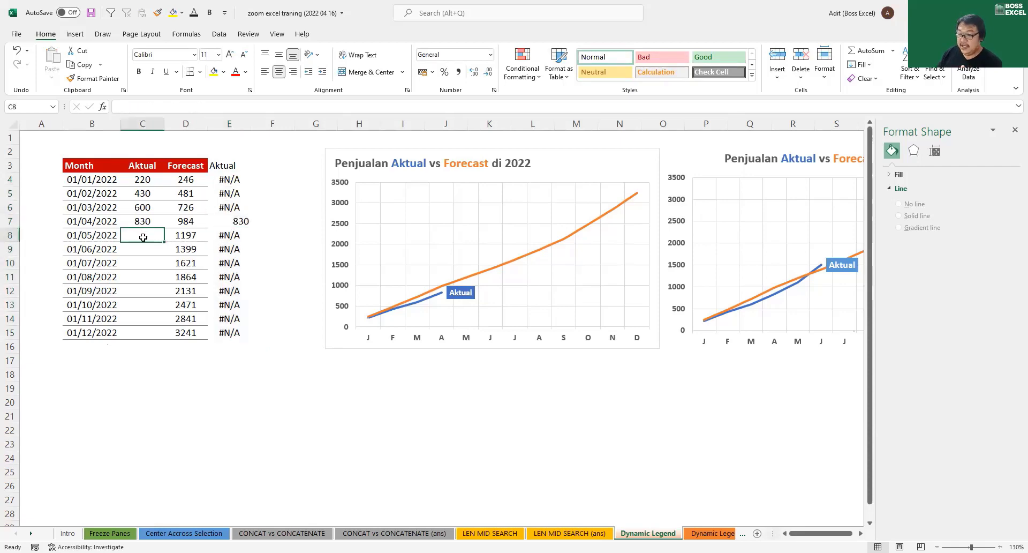
{"action": "type", "text": "1200"}
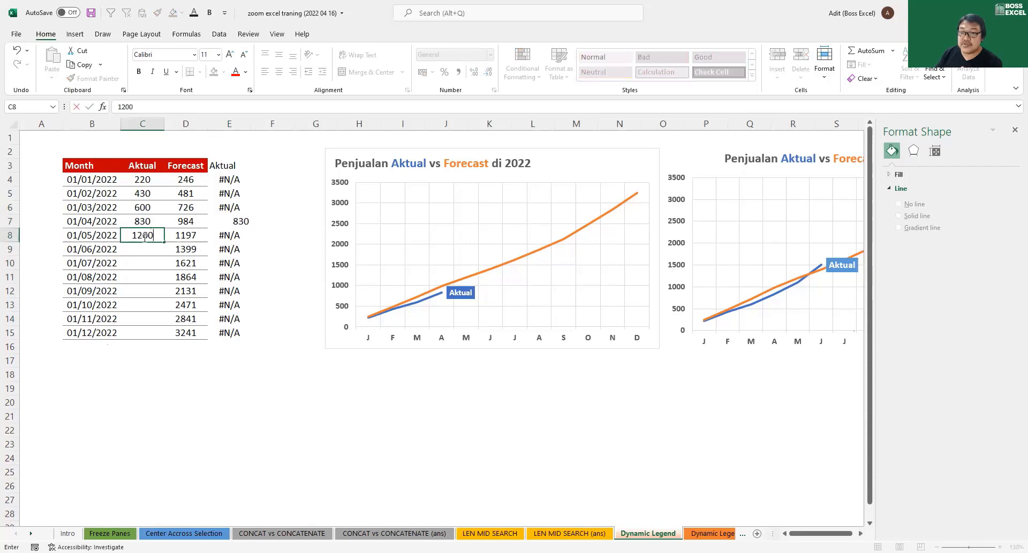
{"action": "key", "text": "Return"}
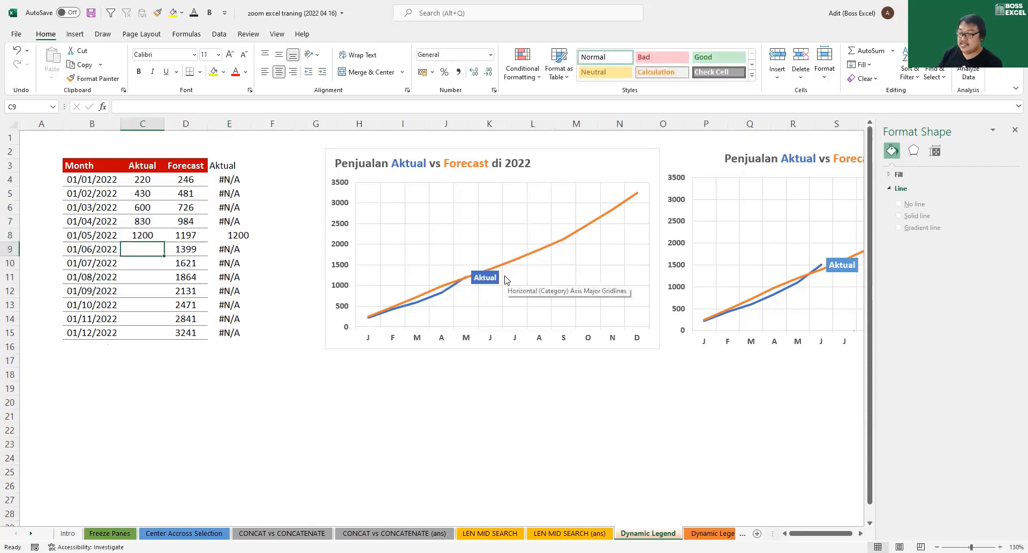
{"action": "type", "text": "1500"}
{"action": "key", "text": "Return"}
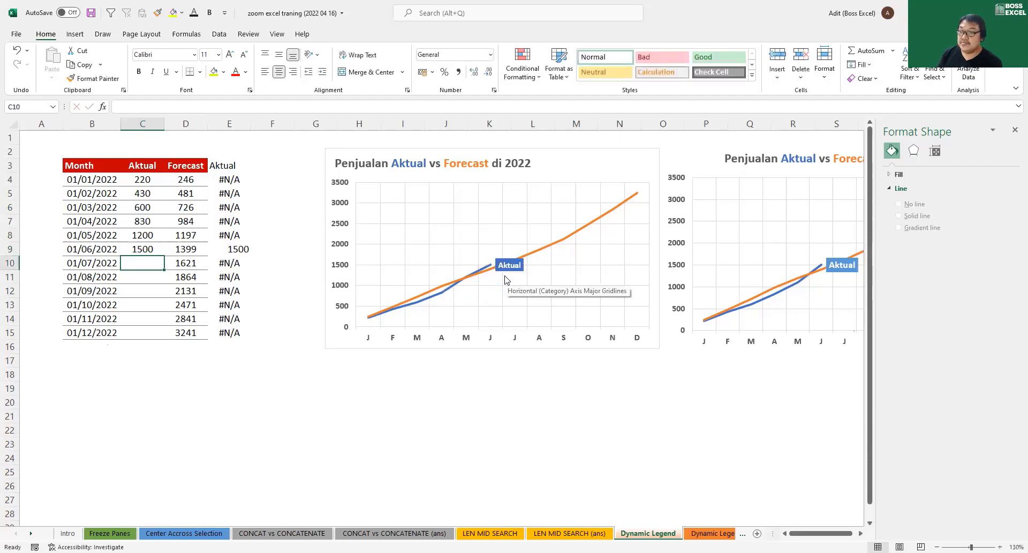
{"action": "left_click", "coordinate": [236, 253]}
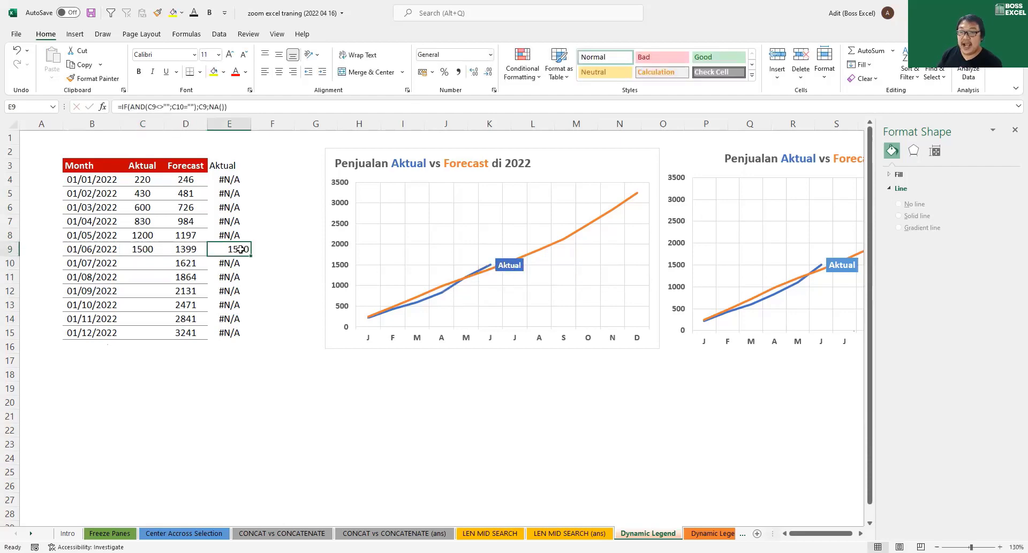
{"action": "left_click", "coordinate": [149, 263]}
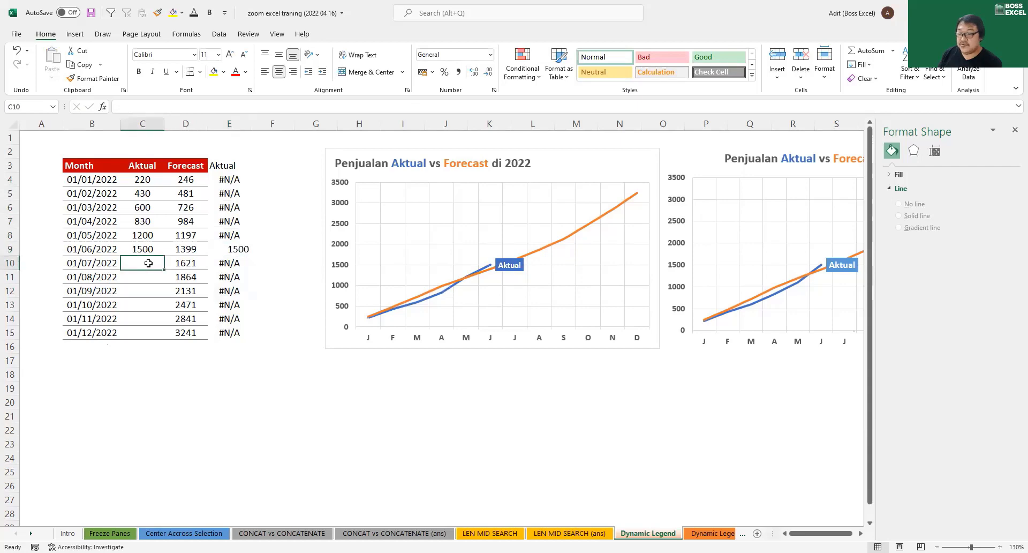
{"action": "type", "text": "1800"}
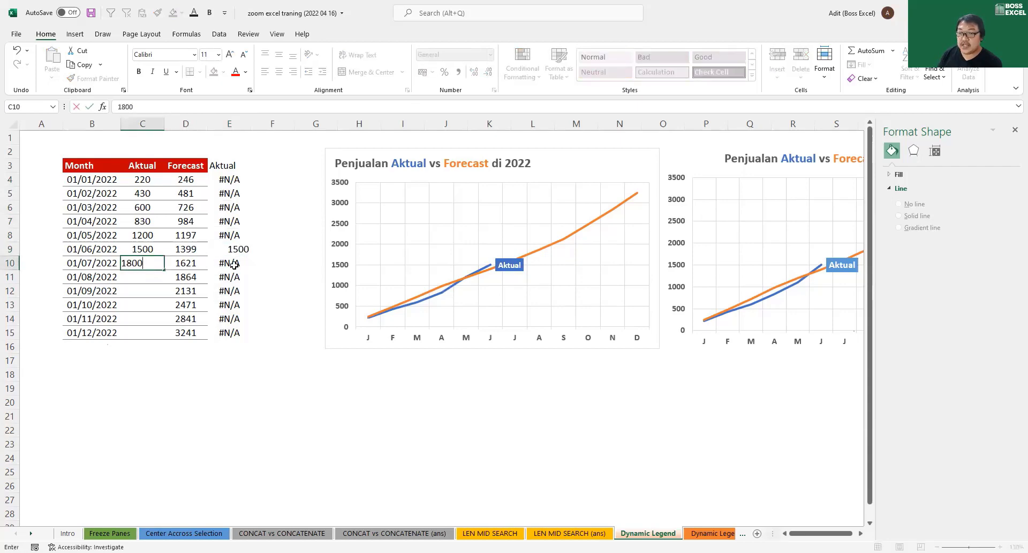
{"action": "key", "text": "Return"}
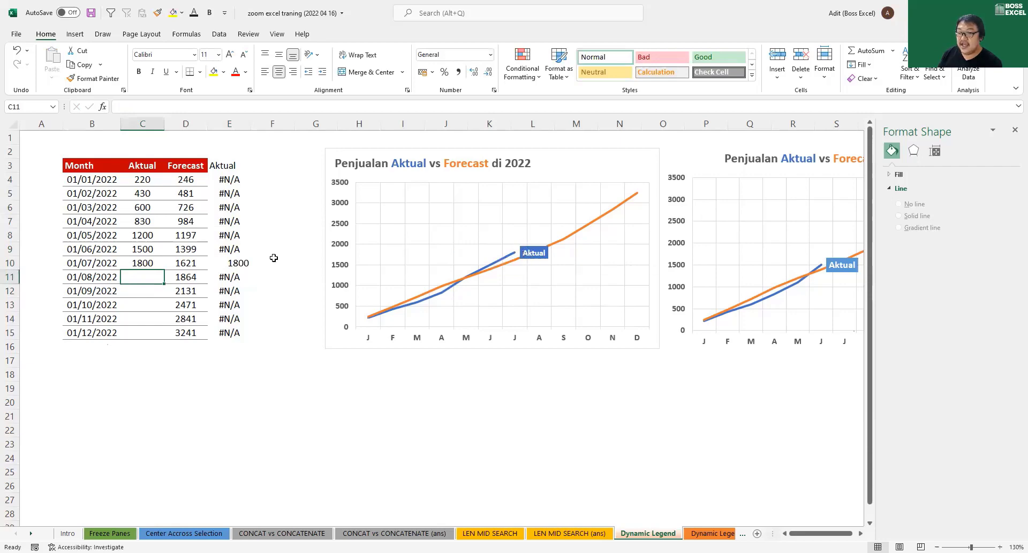
{"action": "left_click", "coordinate": [238, 263]}
{"action": "left_click_drag", "start_coordinate": [235, 311], "coordinate": [236, 312]}
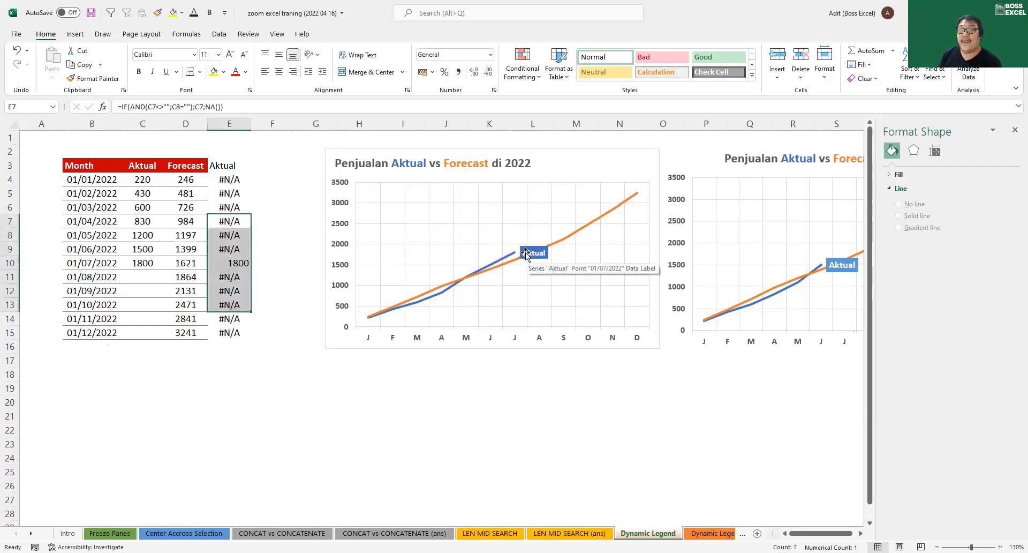
Add the header "Forecast" in F3 for a second helper column
{"action": "left_click", "coordinate": [271, 165]}
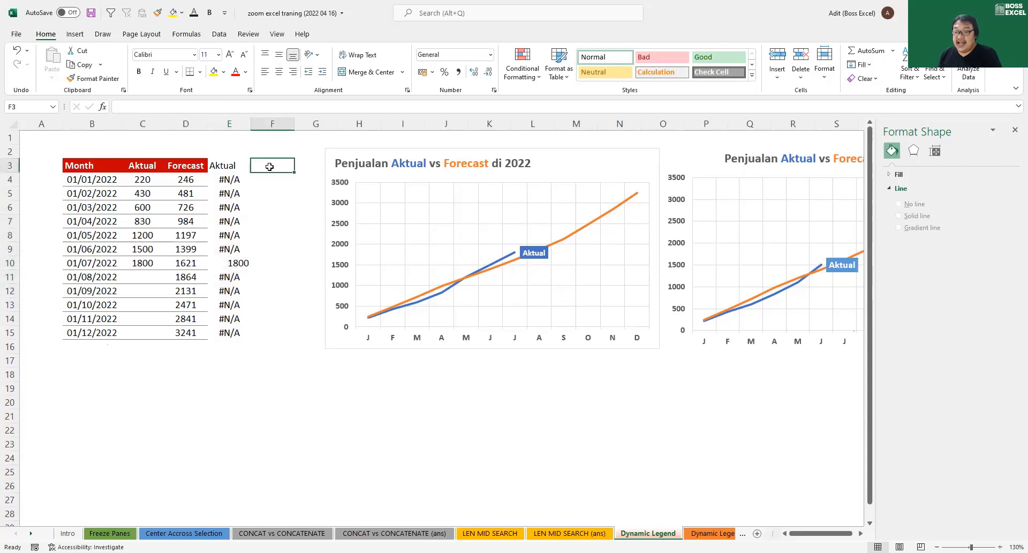
{"action": "type", "text": "Forecase"}
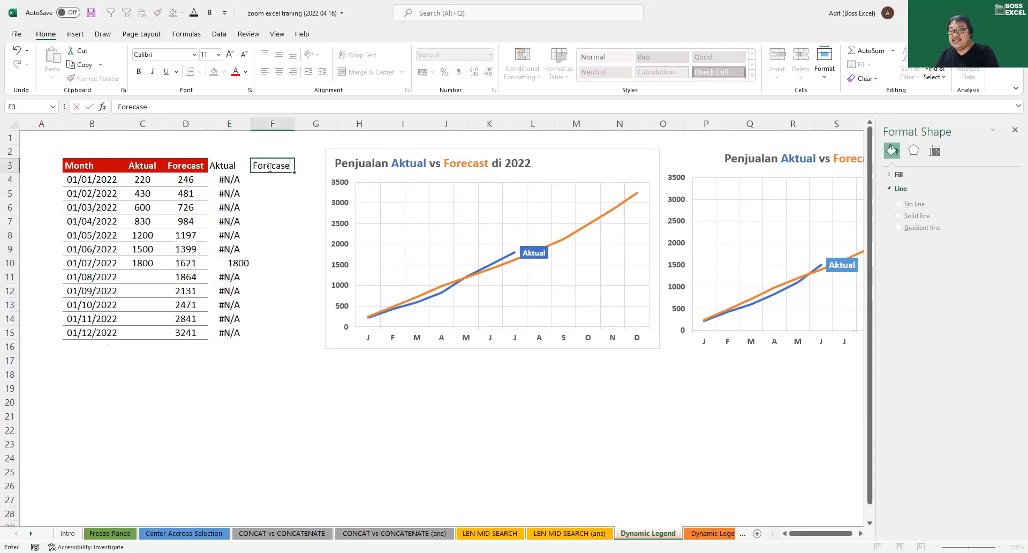
{"action": "key", "text": "Return"}
{"action": "left_click", "coordinate": [271, 166]}
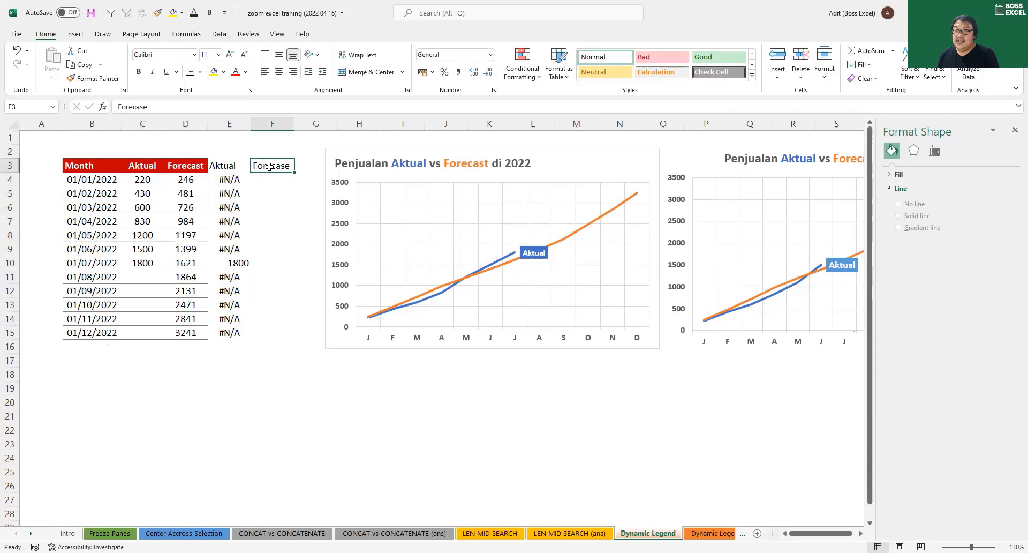
{"action": "left_click", "coordinate": [208, 106]}
{"action": "key", "text": "BackSpace"}
{"action": "type", "text": "t"}
{"action": "key", "text": "Return"}
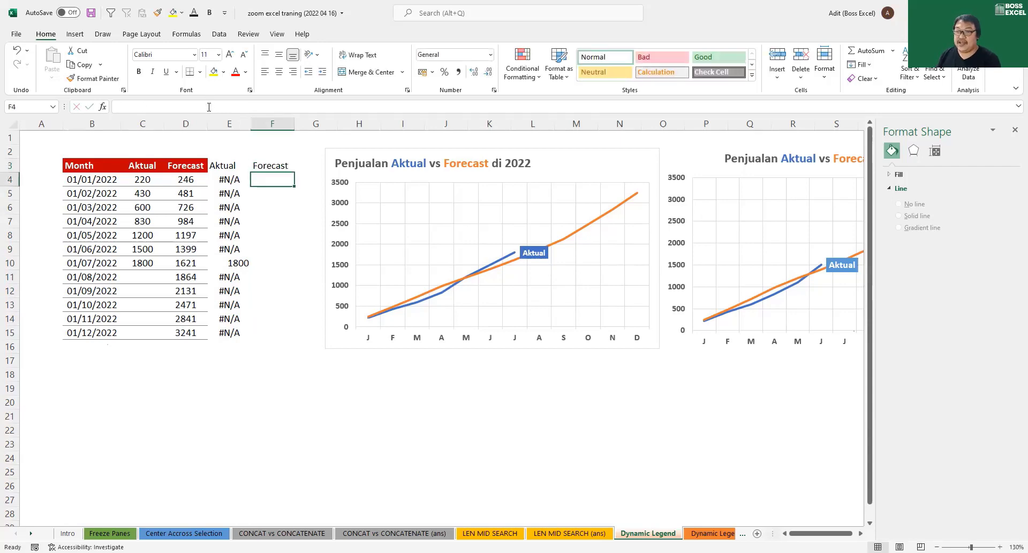
Link F15 to the December forecast value with the formula =D15
{"action": "left_click", "coordinate": [270, 338]}
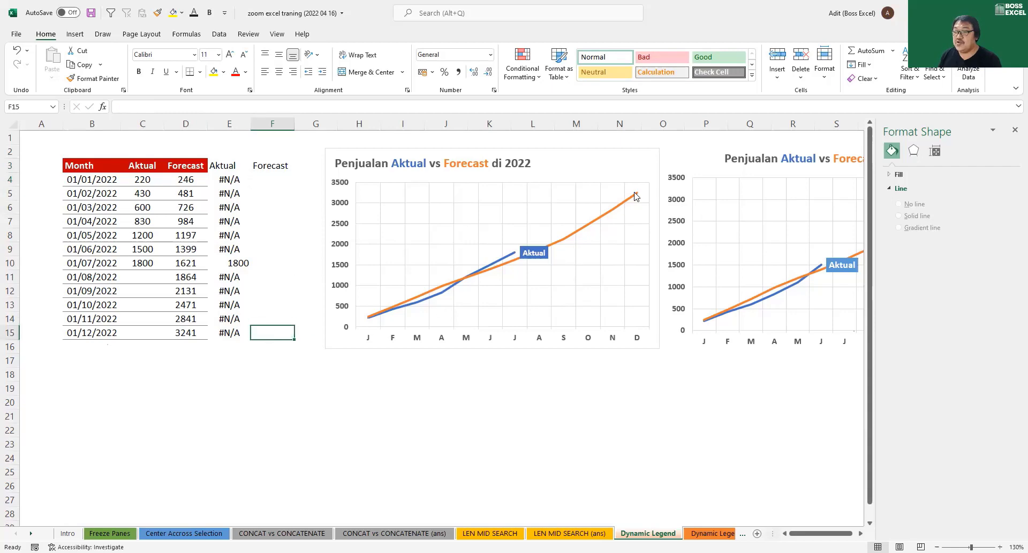
{"action": "mouse_move", "coordinate": [638, 196]}
{"action": "type", "text": "="}
{"action": "key", "text": "Left"}
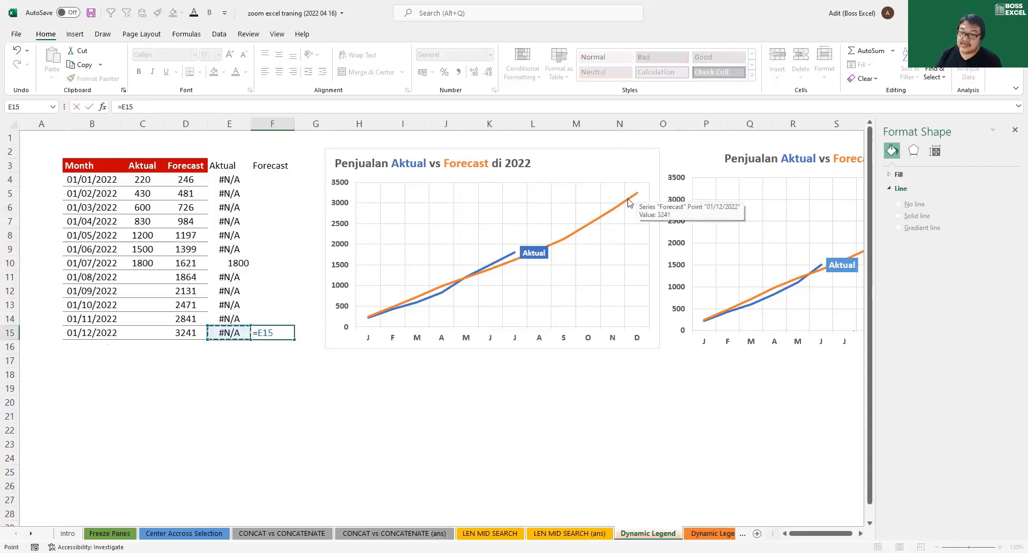
{"action": "key", "text": "Left"}
{"action": "key", "text": "Return"}
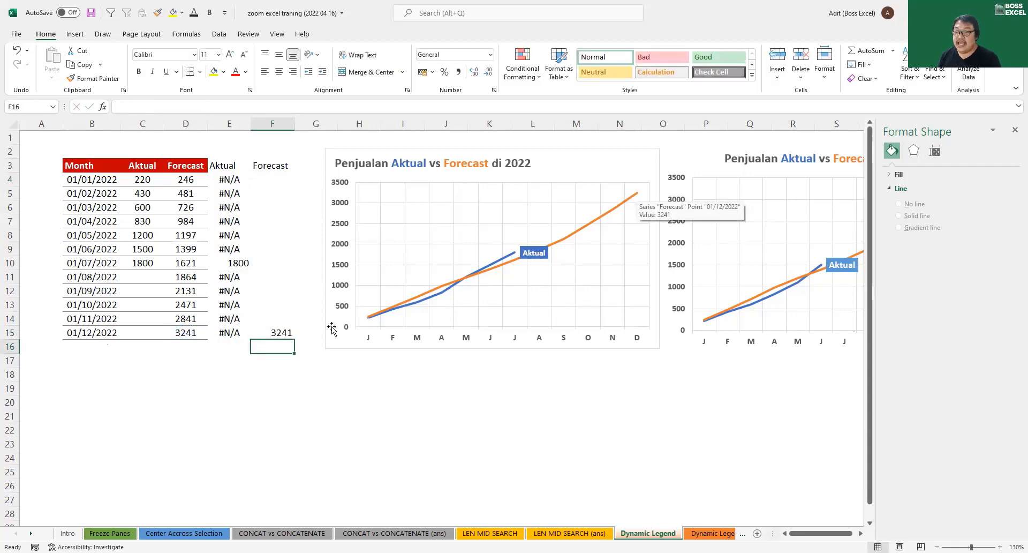
Fill the remaining Forecast helper cells F4:F14 with the formula =NA()
{"action": "left_click_drag", "start_coordinate": [273, 320], "coordinate": [275, 182]}
{"action": "type", "text": "="}
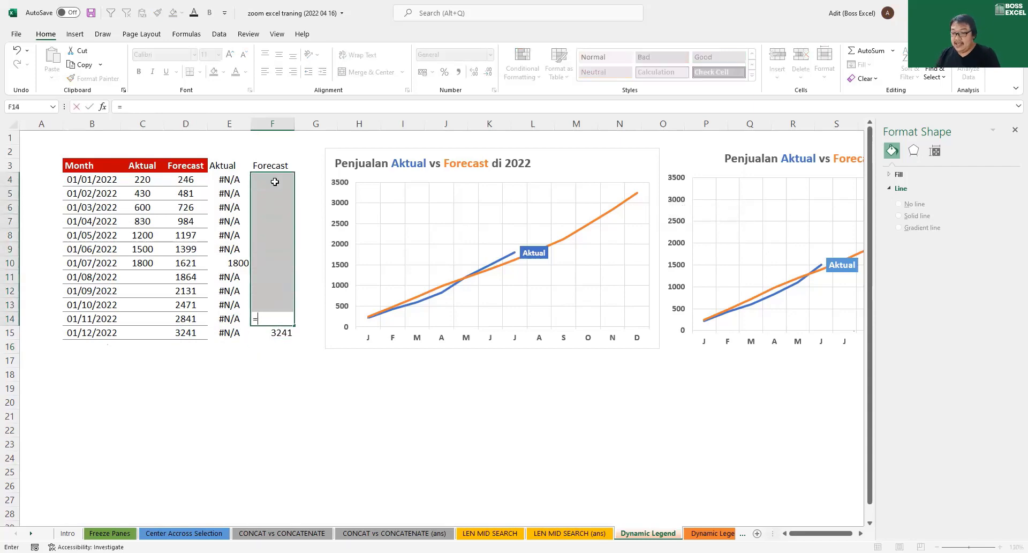
{"action": "type", "text": "na"}
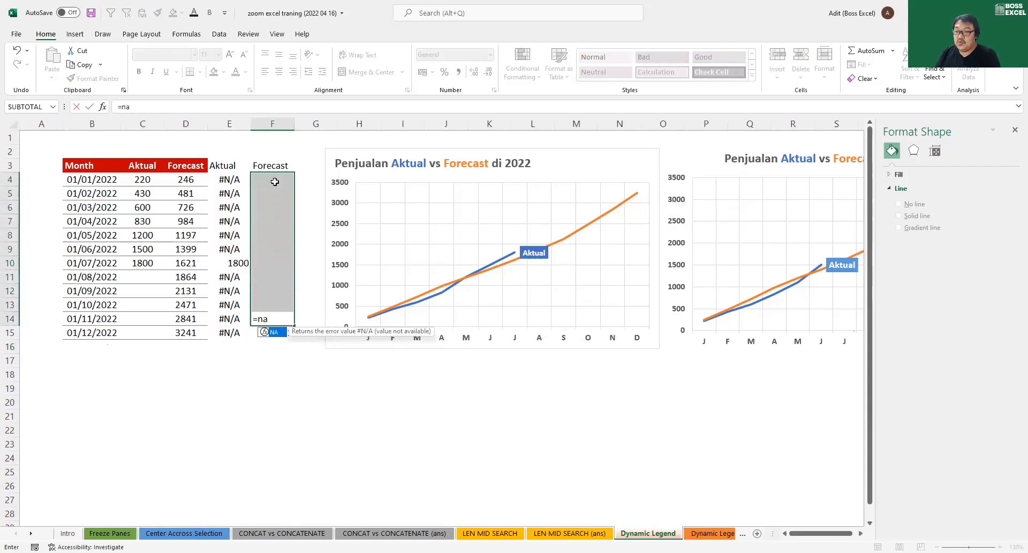
{"action": "type", "text": "()"}
{"action": "key", "text": "ctrl+Return"}
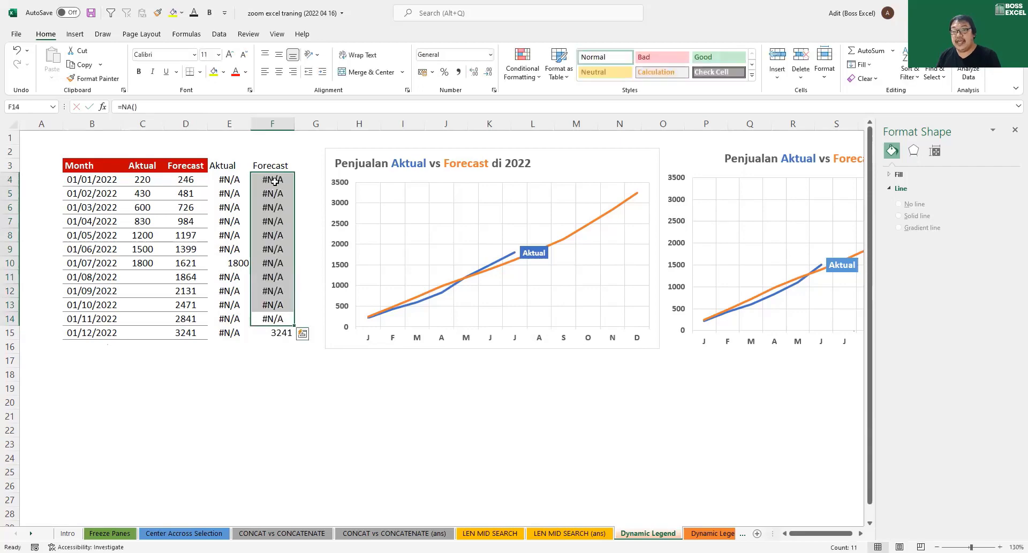
Add a series to the chart being built, using F3 as its name and the helper cells F4:F15 as its values
{"action": "right_click", "coordinate": [376, 212]}
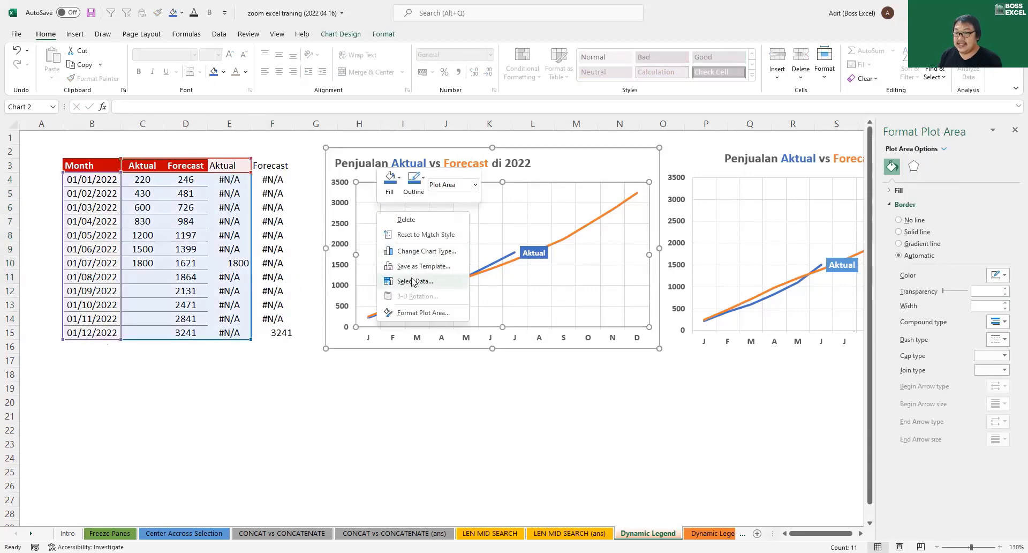
{"action": "left_click", "coordinate": [413, 282]}
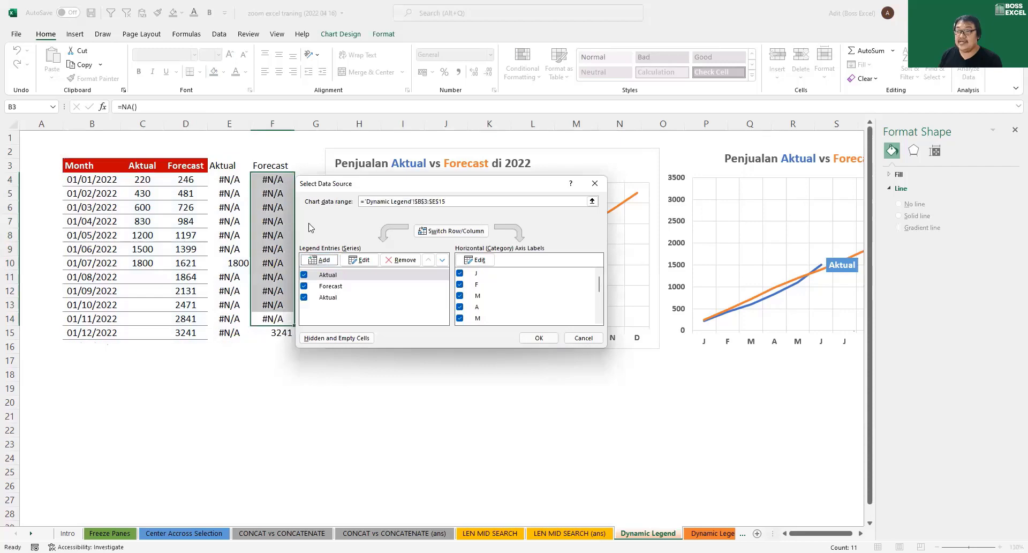
{"action": "left_click", "coordinate": [319, 259]}
{"action": "left_click", "coordinate": [270, 165]}
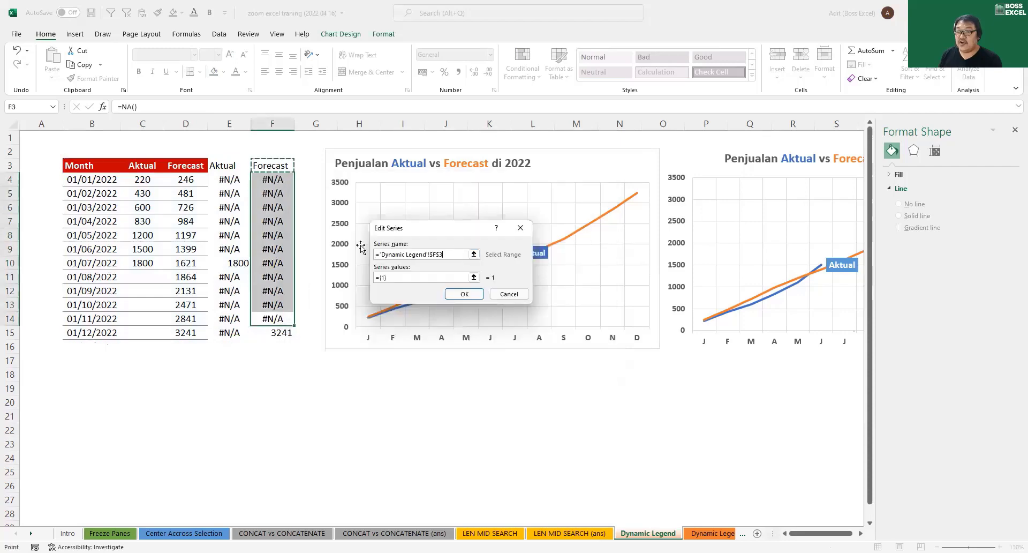
{"action": "left_click", "coordinate": [474, 278]}
{"action": "left_click", "coordinate": [280, 182]}
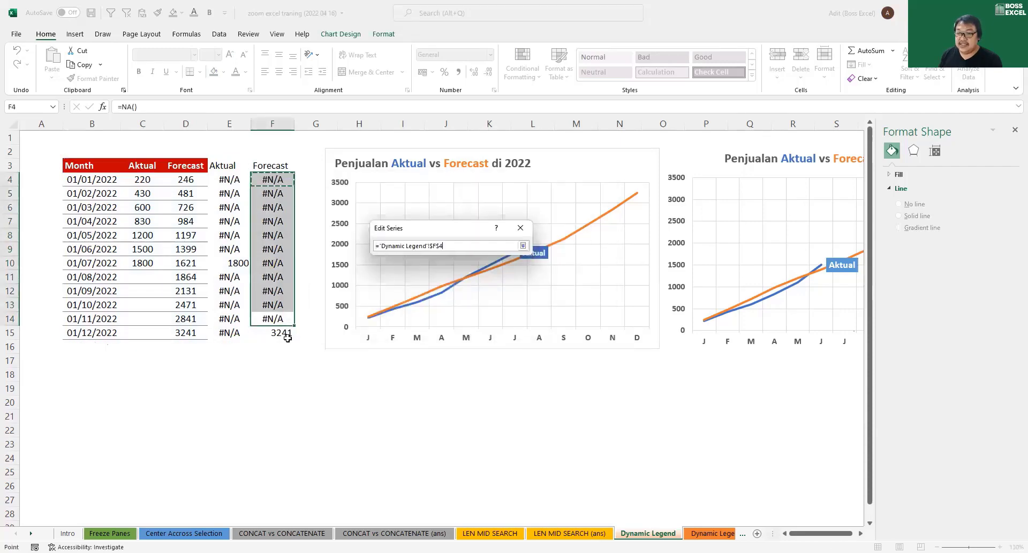
{"action": "left_click_drag", "start_coordinate": [288, 338], "coordinate": [288, 336]}
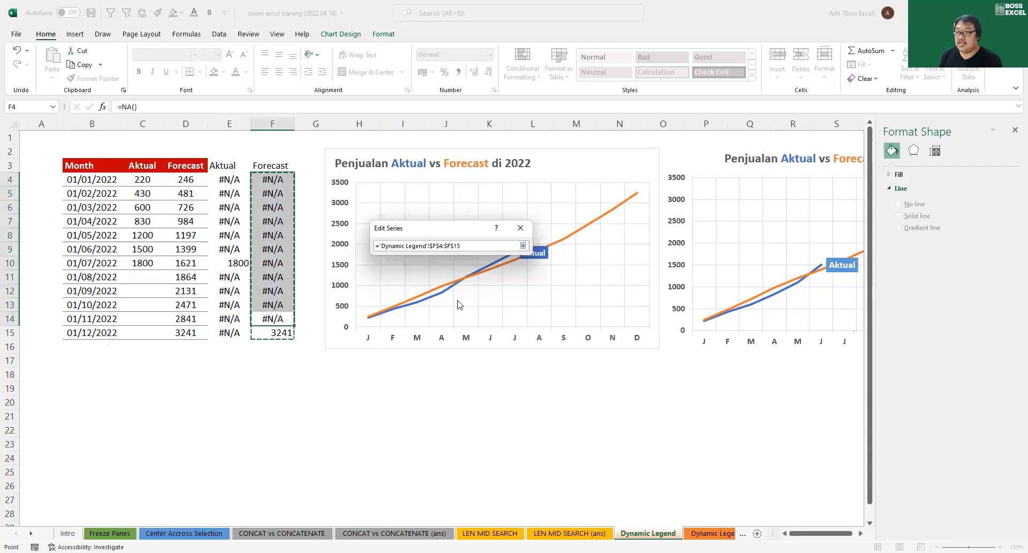
{"action": "key", "text": "Return"}
{"action": "left_click", "coordinate": [460, 294]}
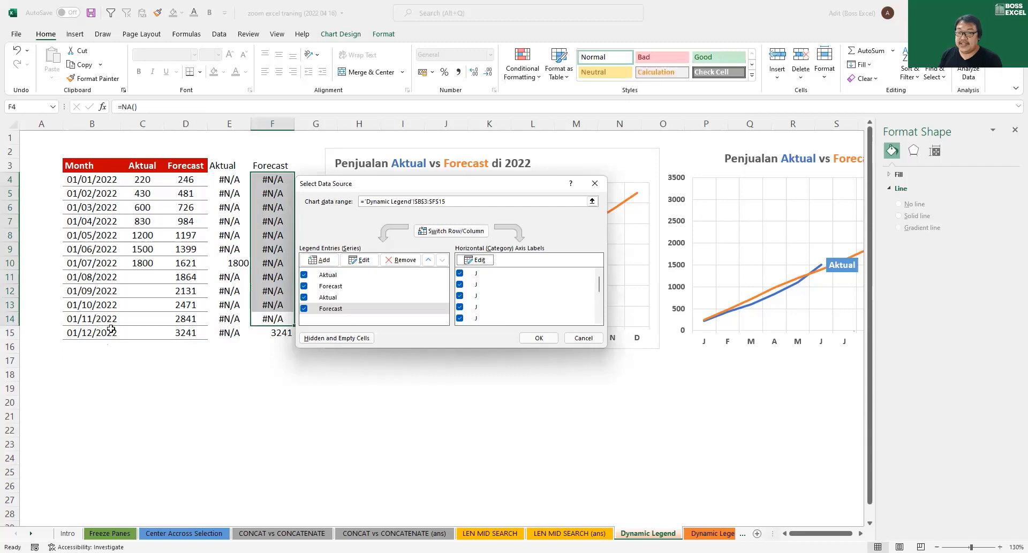
Set the new series' horizontal axis labels to the months in B4:B15 and apply the data source changes
{"action": "left_click_drag", "start_coordinate": [111, 329], "coordinate": [111, 331]}
{"action": "left_click", "coordinate": [473, 282]}
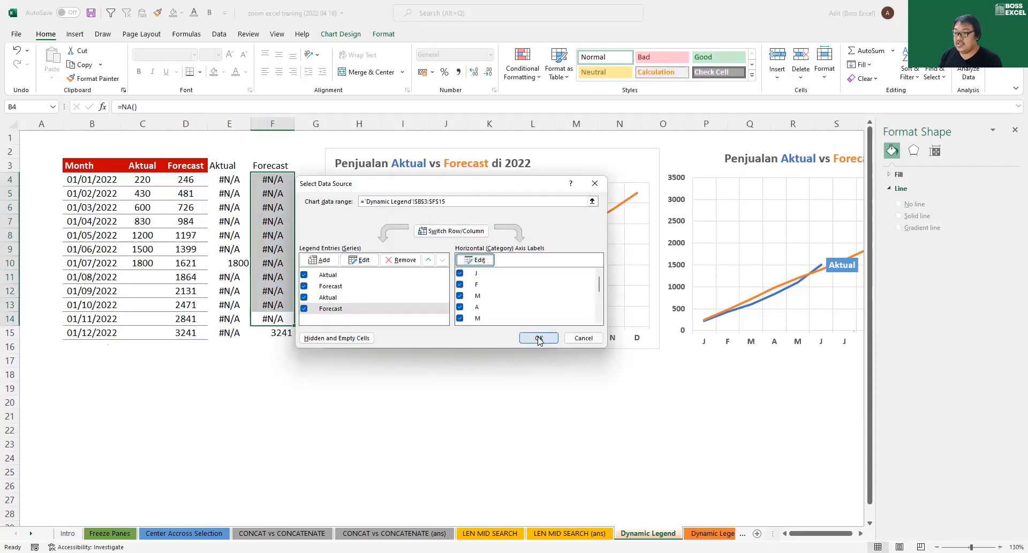
{"action": "left_click", "coordinate": [539, 339]}
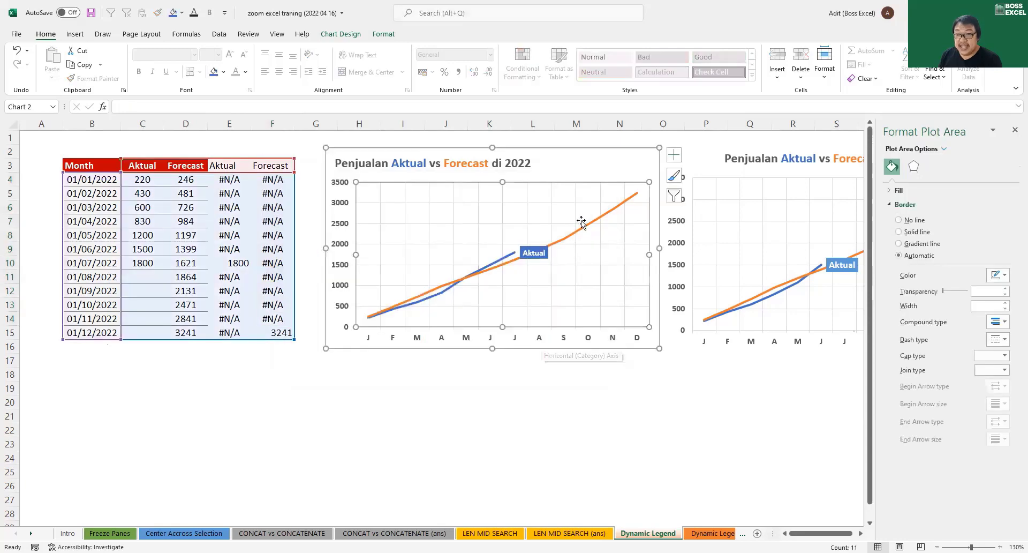
Select the Forecast helper series at the December point and add a data label to it
{"action": "left_click", "coordinate": [585, 231]}
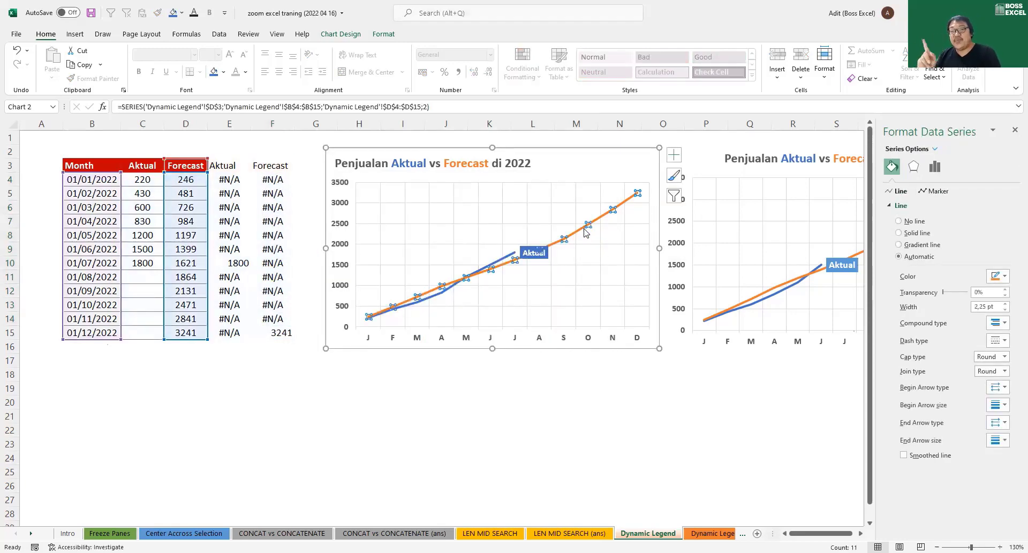
{"action": "key", "text": "Up"}
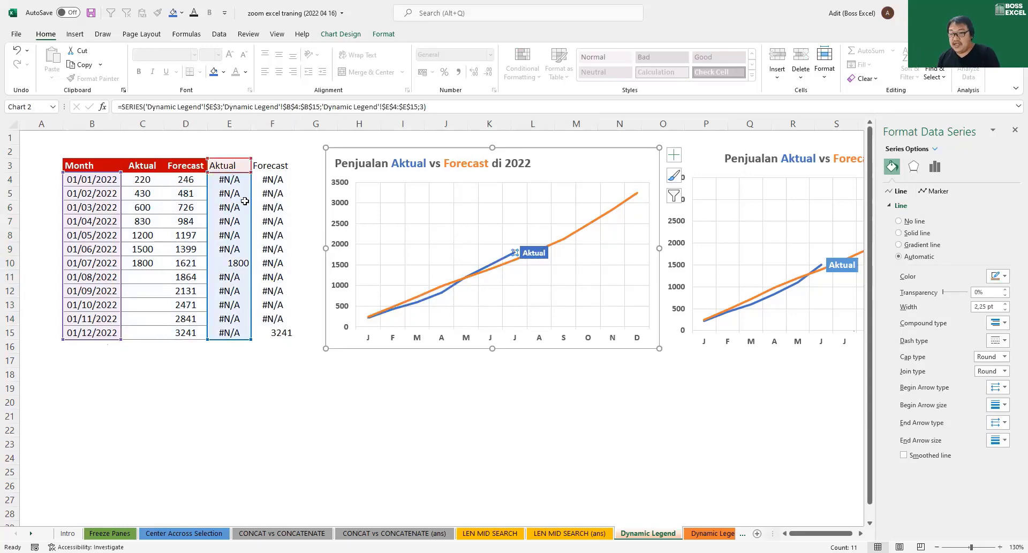
{"action": "key", "text": "Up"}
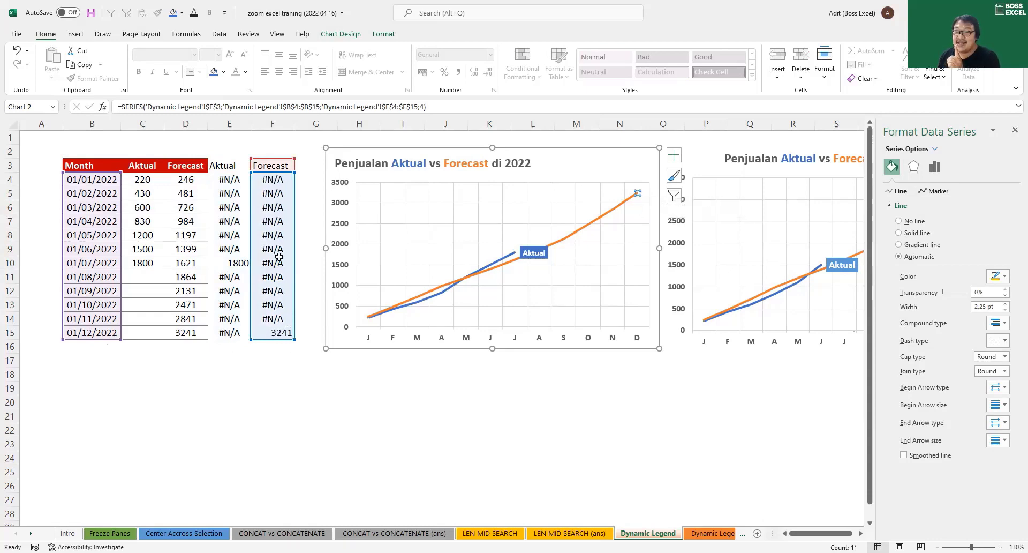
{"action": "mouse_move", "coordinate": [639, 196]}
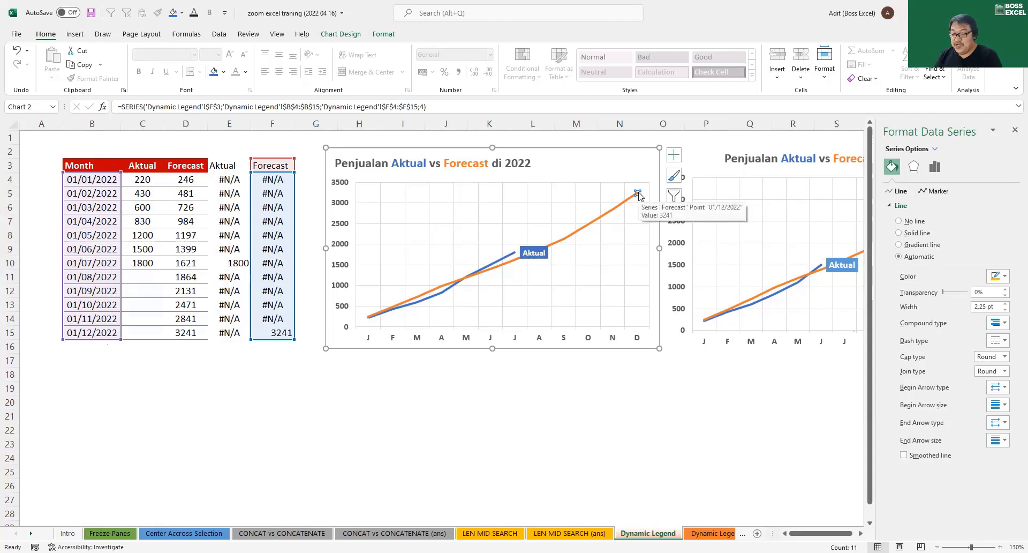
{"action": "key", "text": "shift+F10"}
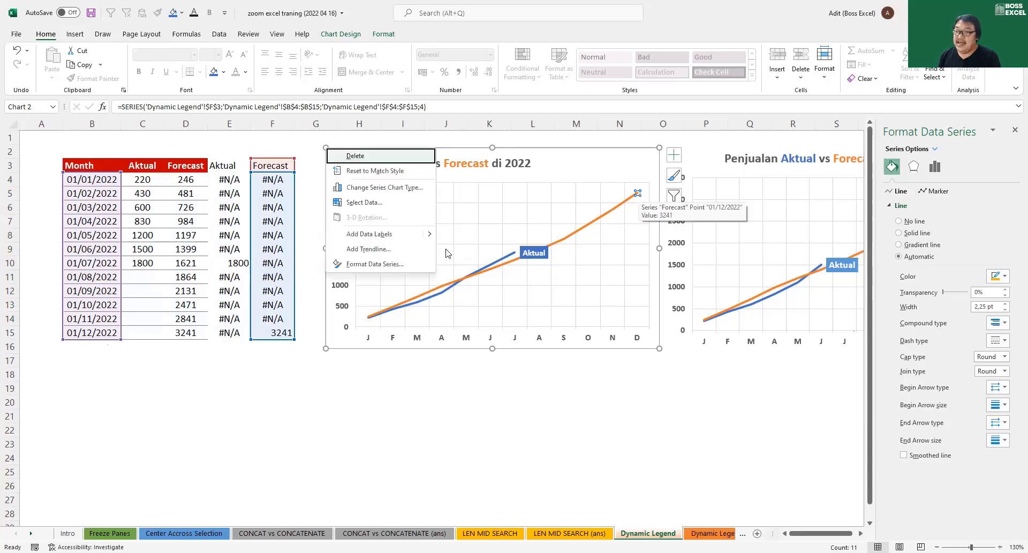
{"action": "left_click", "coordinate": [377, 237]}
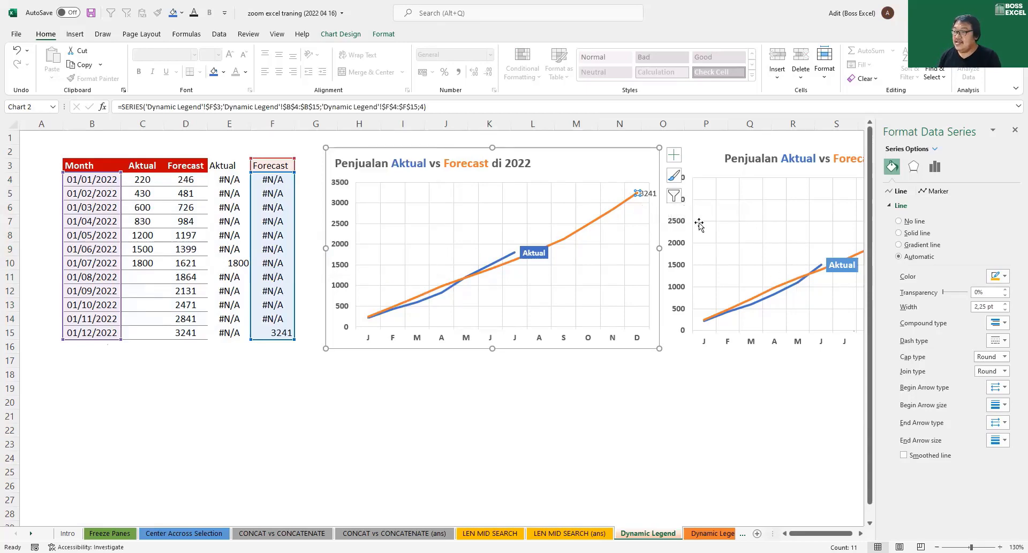
Place the Forecast helper series' data label above its December point
{"action": "left_click", "coordinate": [656, 194]}
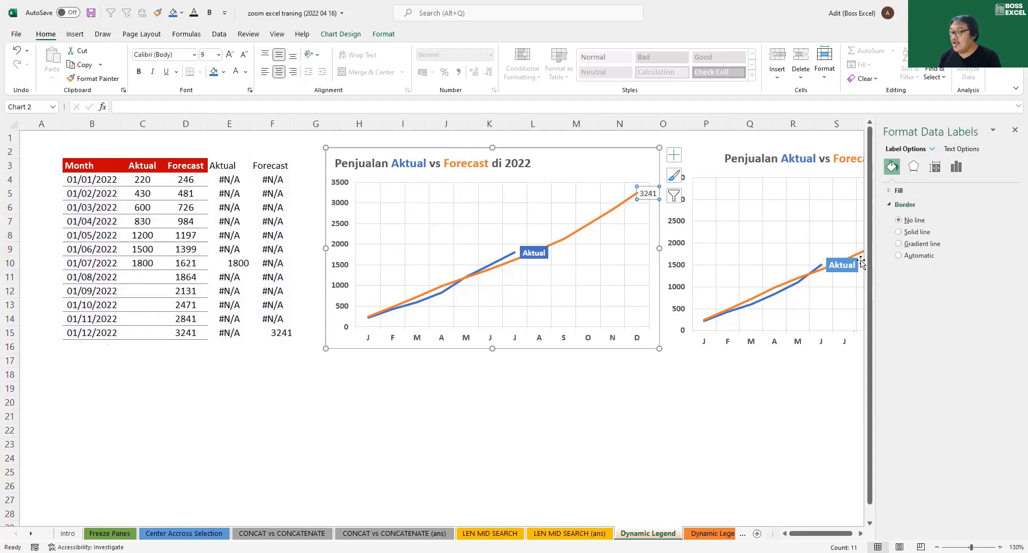
{"action": "right_click", "coordinate": [650, 193]}
{"action": "left_click", "coordinate": [691, 325]}
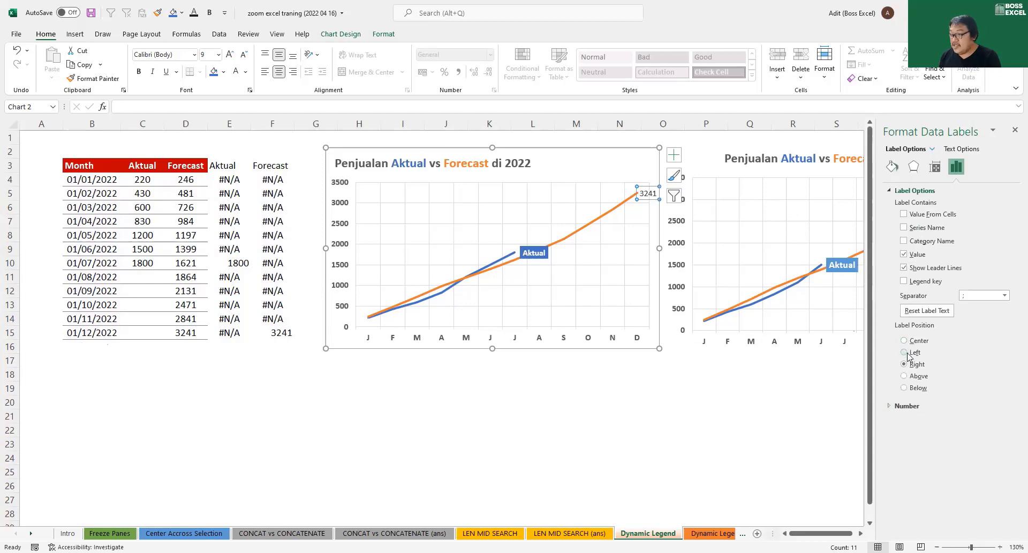
{"action": "left_click", "coordinate": [904, 376]}
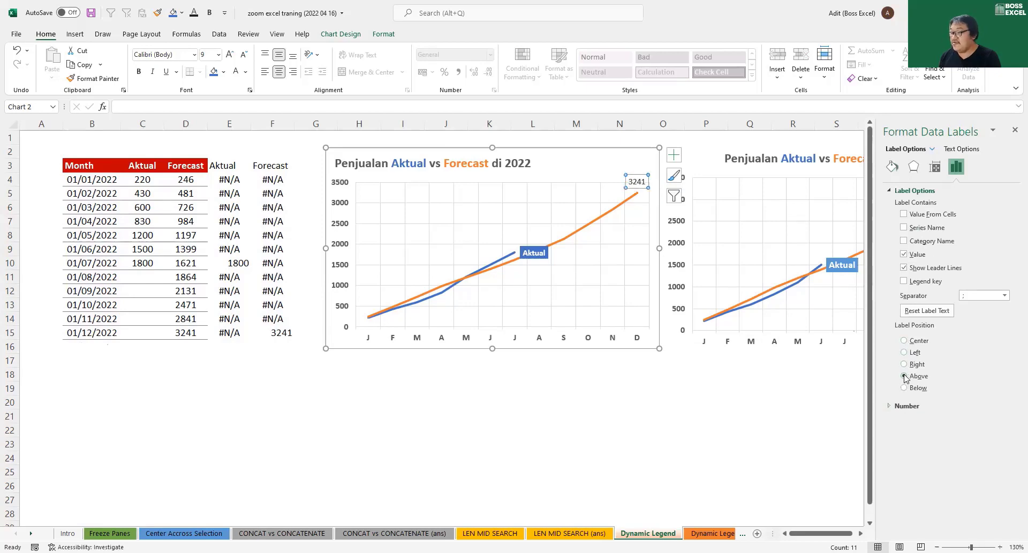
{"action": "key", "text": "Escape"}
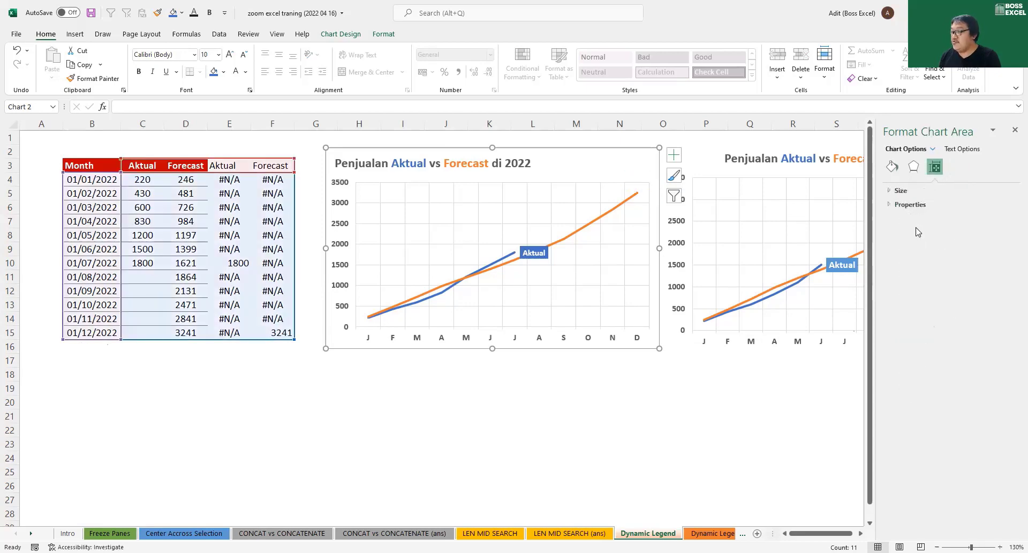
{"action": "key", "text": "ctrl+z"}
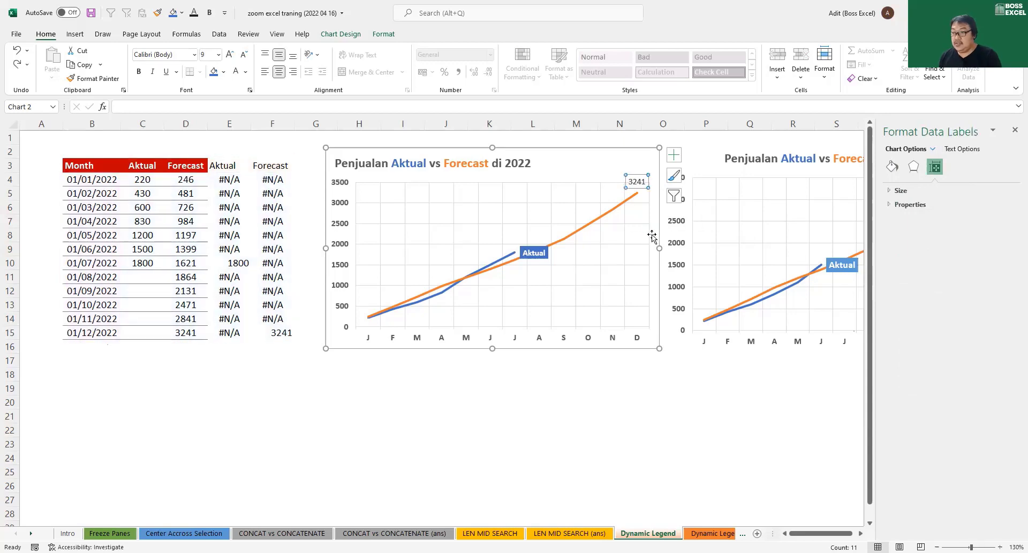
{"action": "right_click", "coordinate": [641, 181]}
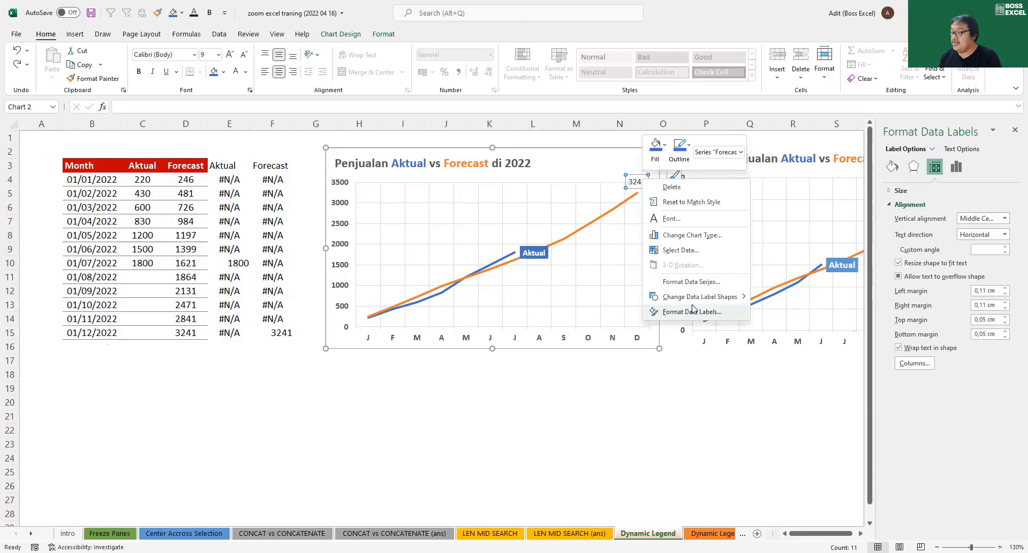
{"action": "left_click", "coordinate": [692, 310]}
{"action": "key", "text": "Escape"}
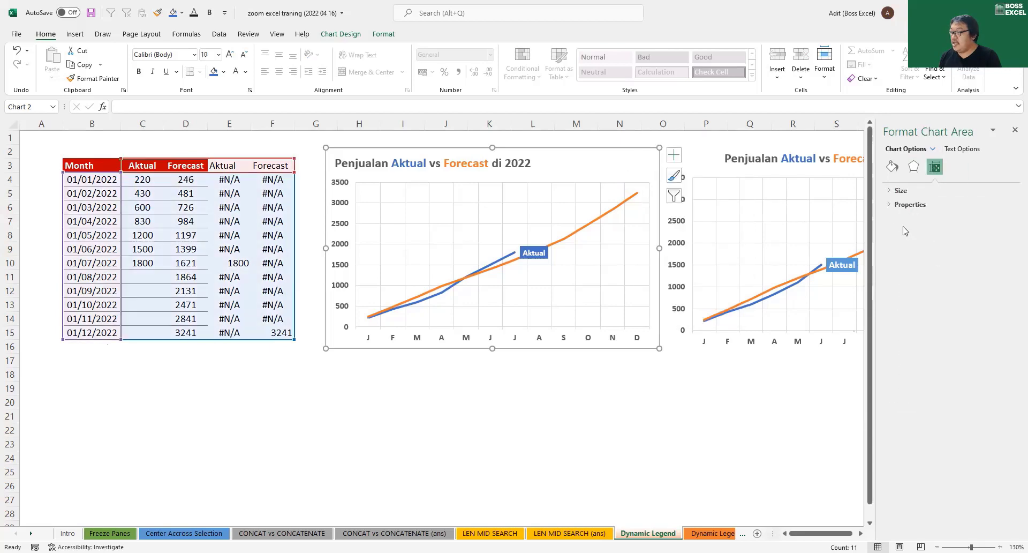
{"action": "key", "text": "ctrl+z"}
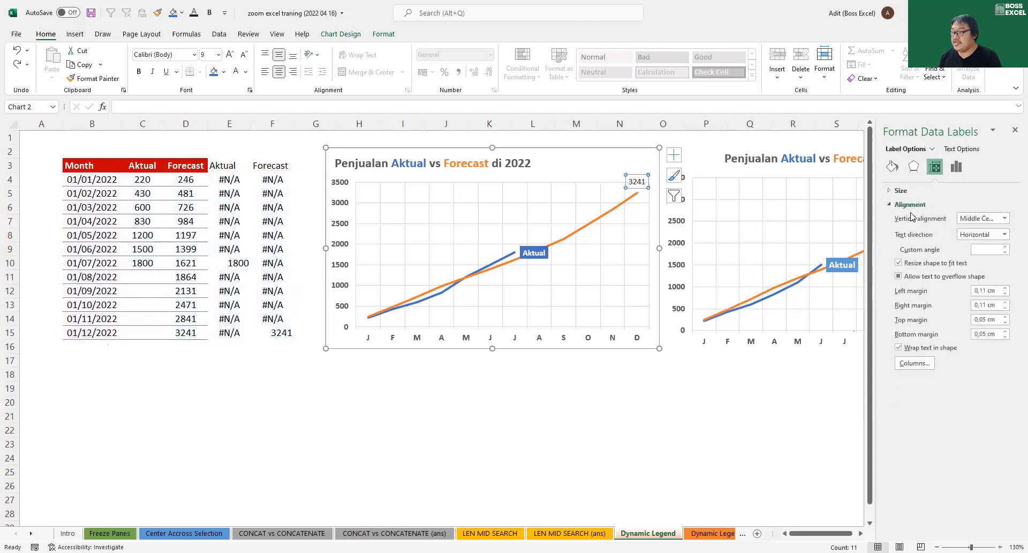
Make the December data label show the series name instead of the value
{"action": "right_click", "coordinate": [638, 179]}
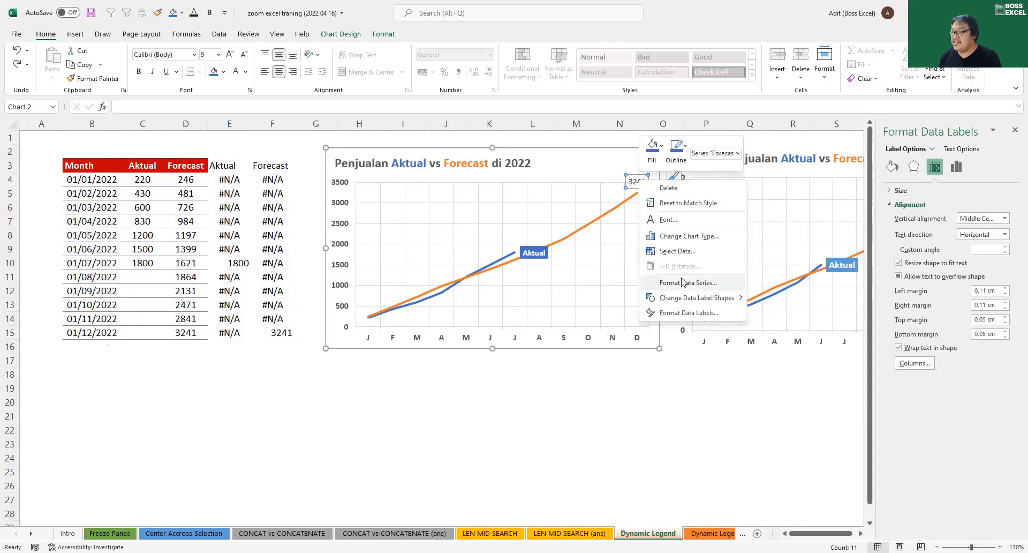
{"action": "left_click", "coordinate": [694, 313]}
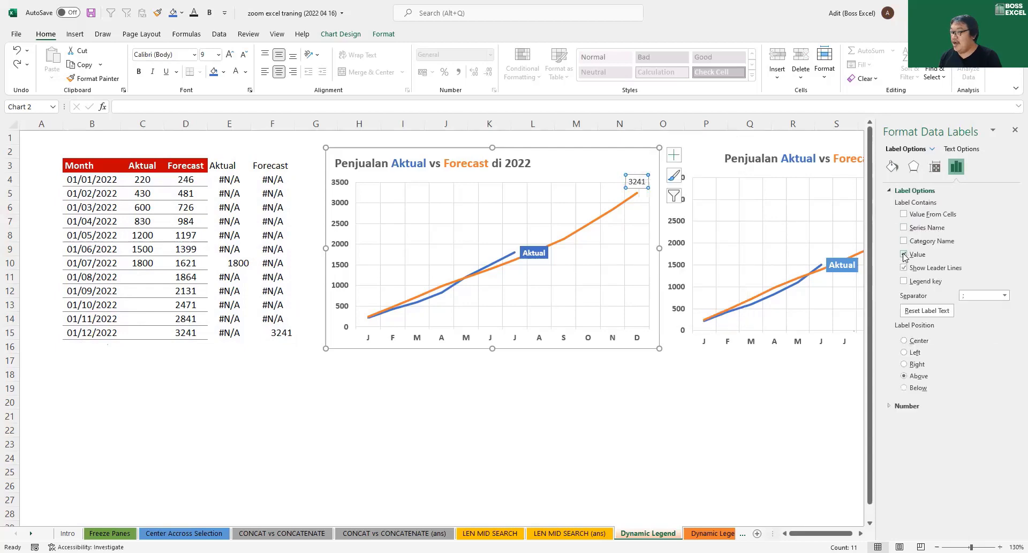
{"action": "left_click", "coordinate": [904, 228]}
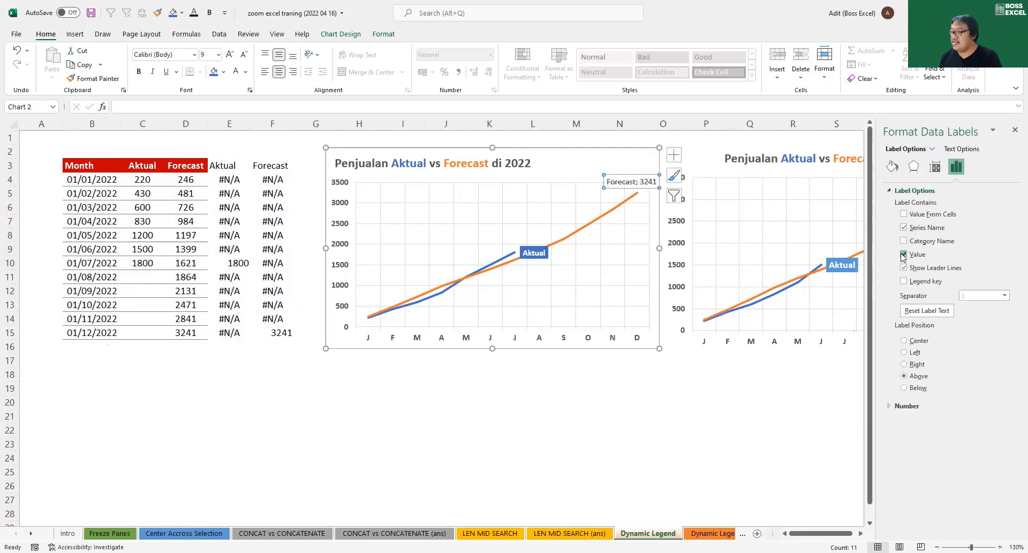
{"action": "left_click", "coordinate": [904, 254]}
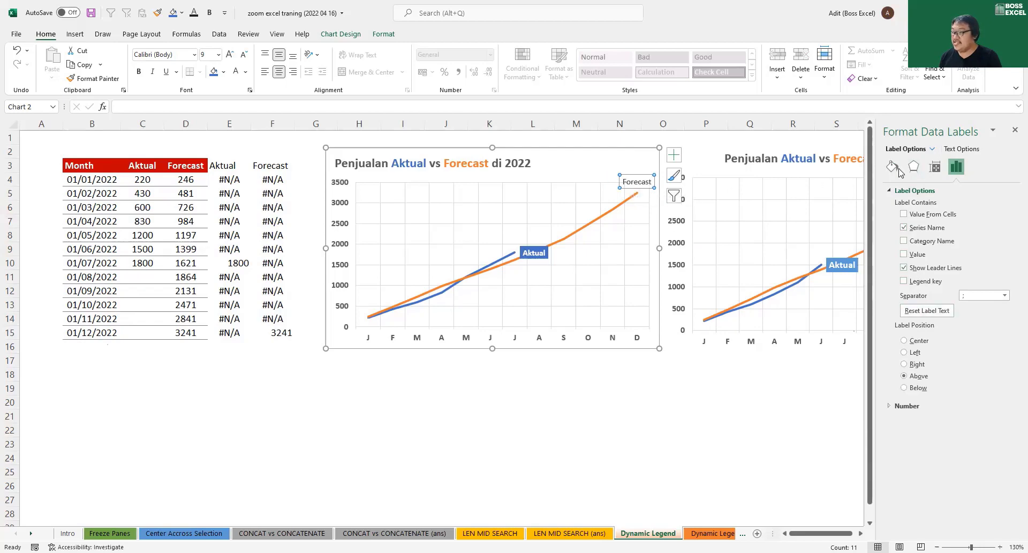
Format the Forecast label with an orange fill and bold white text, and close the formatting pane
{"action": "left_click", "coordinate": [211, 73]}
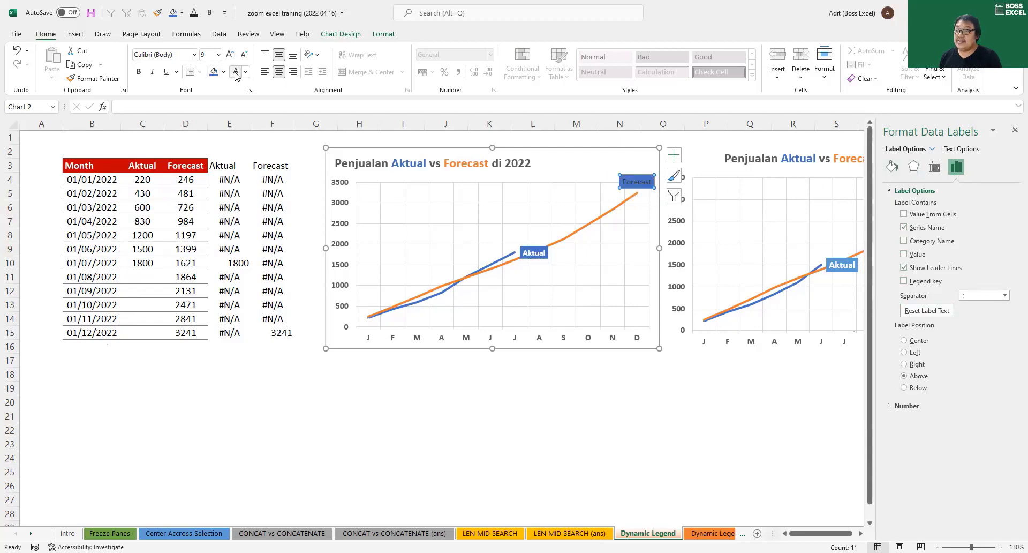
{"action": "key", "text": "ctrl+b"}
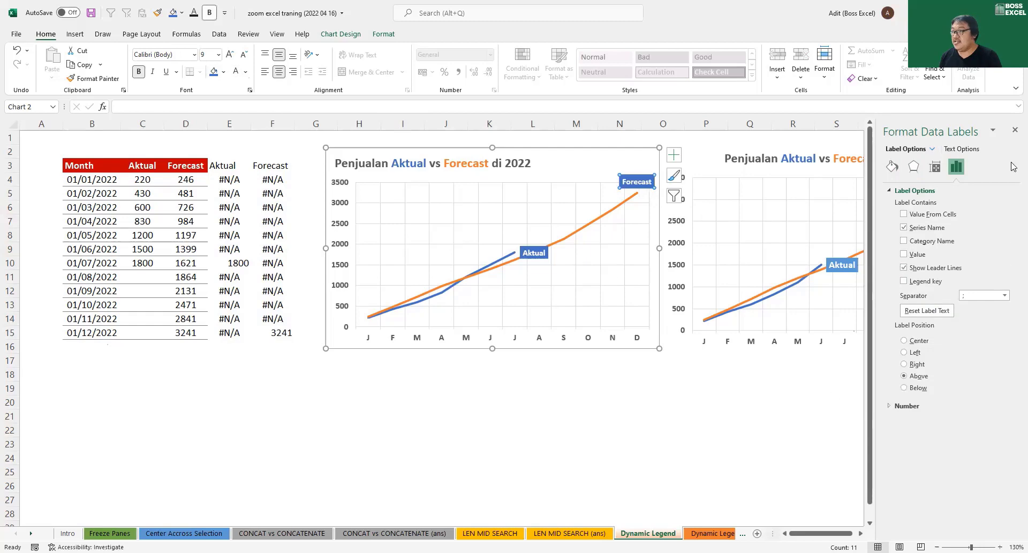
{"action": "left_click", "coordinate": [1014, 129]}
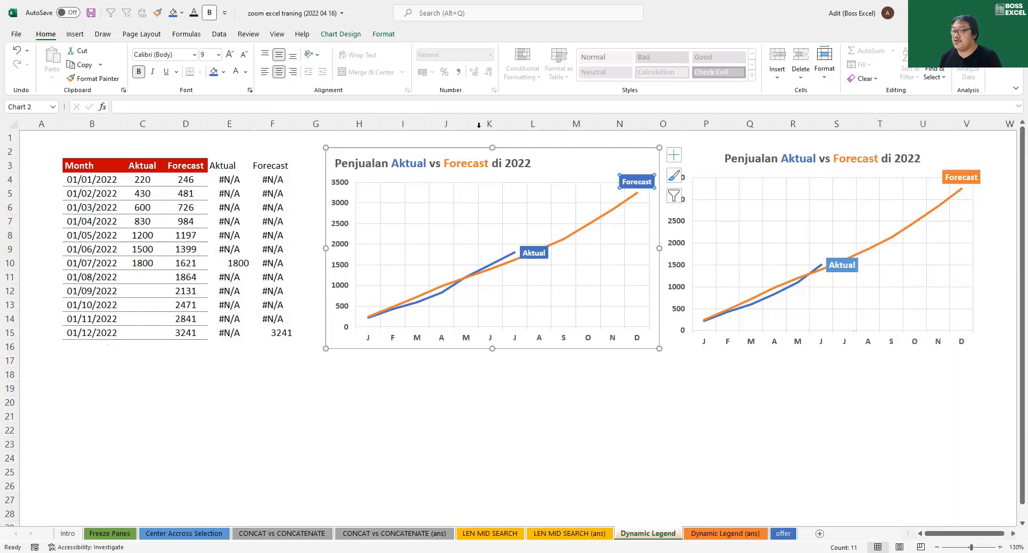
{"action": "left_click", "coordinate": [256, 118]}
{"action": "left_click", "coordinate": [620, 387]}
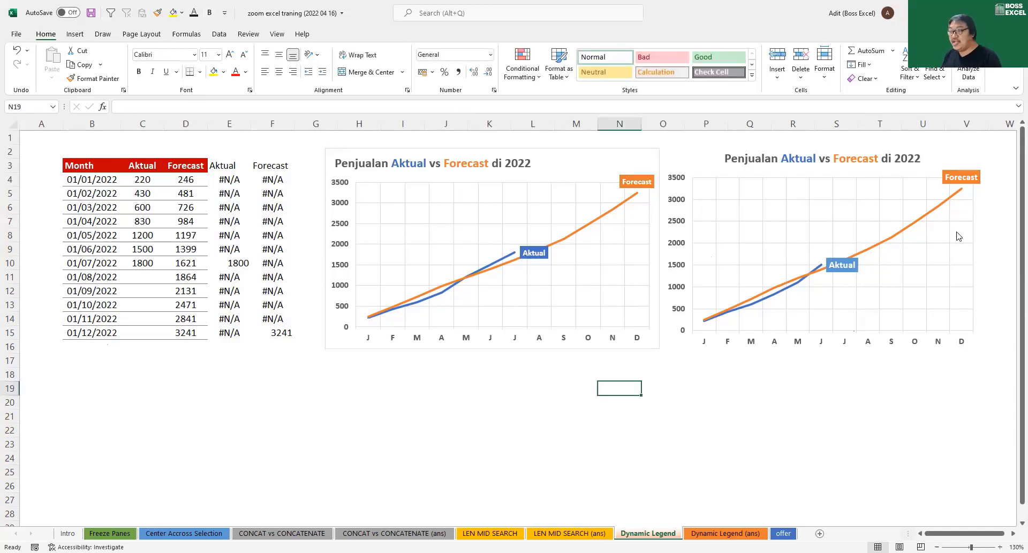
Enter the August Aktual value 2100 in C11 to test the moving label
{"action": "left_click", "coordinate": [147, 276]}
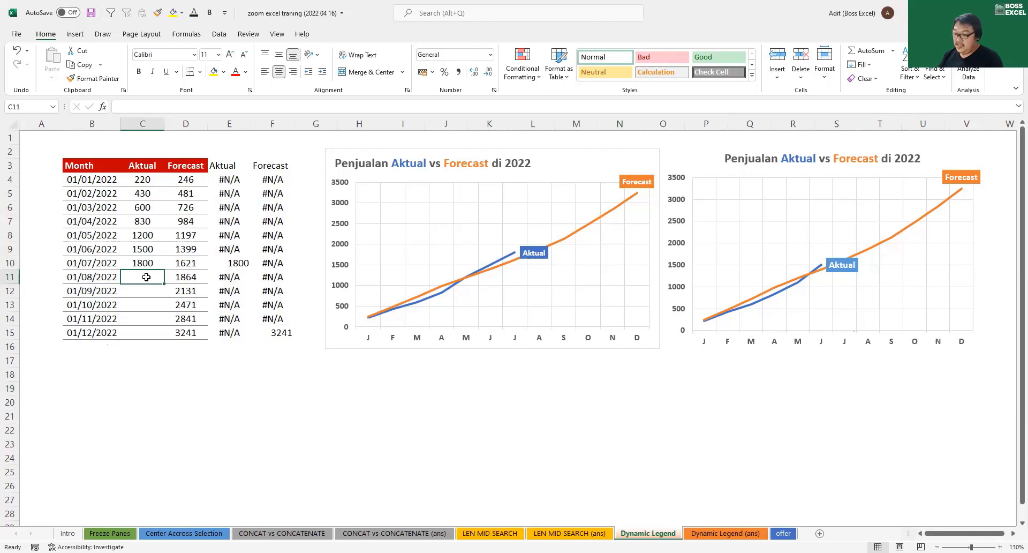
{"action": "type", "text": "2100"}
{"action": "key", "text": "Return"}
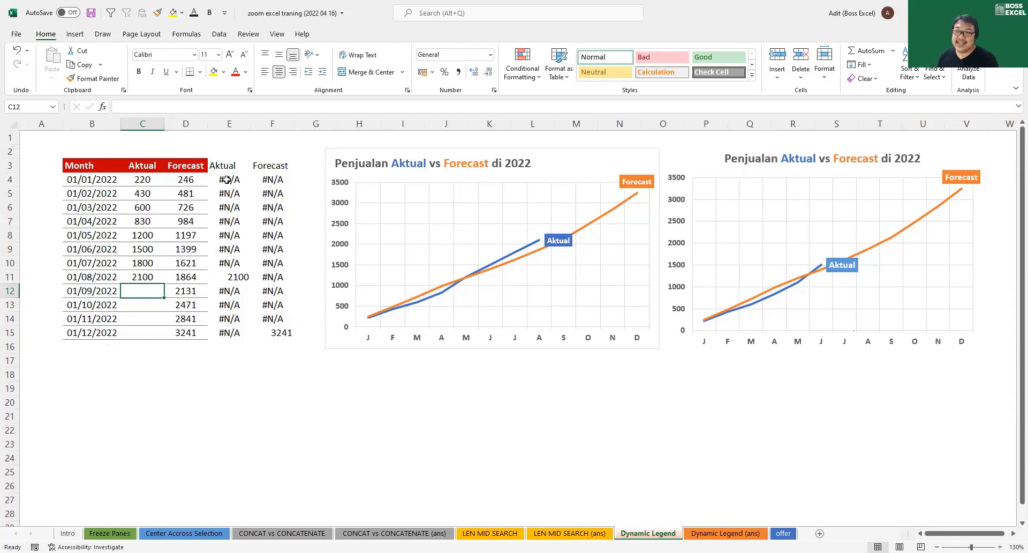
Hide the Aktual and Forecast helper columns E and F
{"action": "left_click_drag", "start_coordinate": [230, 123], "coordinate": [263, 121]}
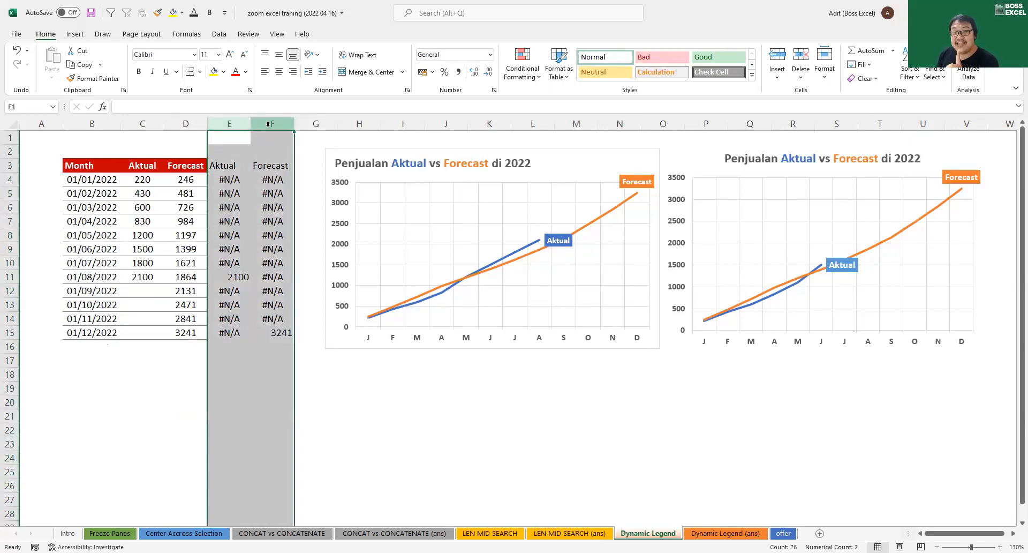
{"action": "right_click", "coordinate": [266, 123]}
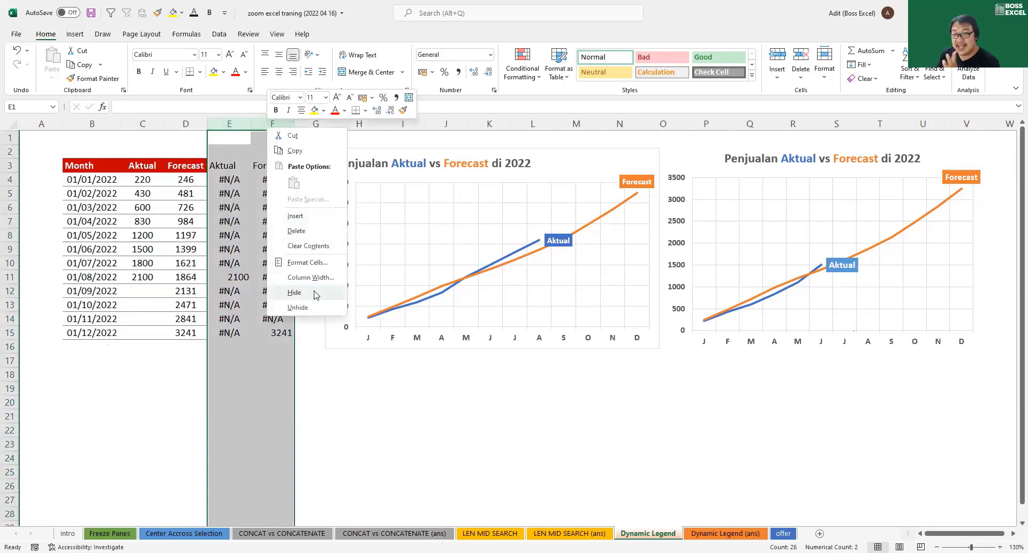
{"action": "left_click", "coordinate": [315, 295]}
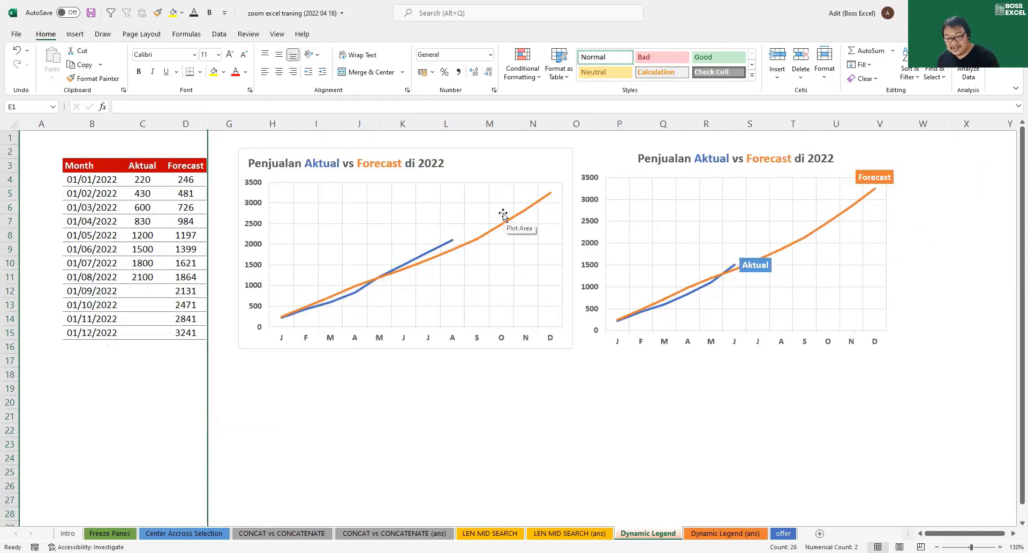
Undo the hiding of helper columns E and F and set their text colour to white
{"action": "key", "text": "ctrl+z"}
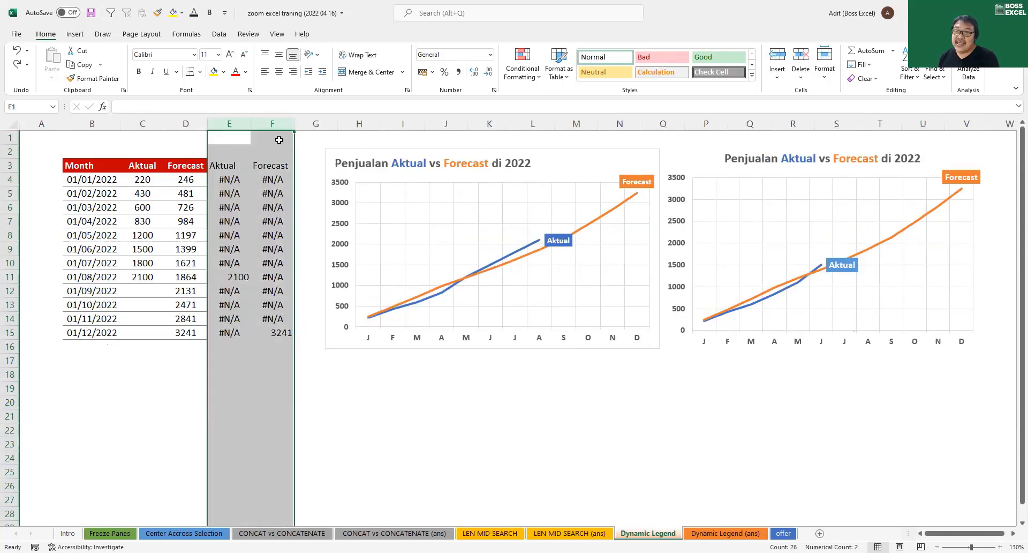
{"action": "left_click", "coordinate": [245, 72]}
{"action": "left_click", "coordinate": [236, 116]}
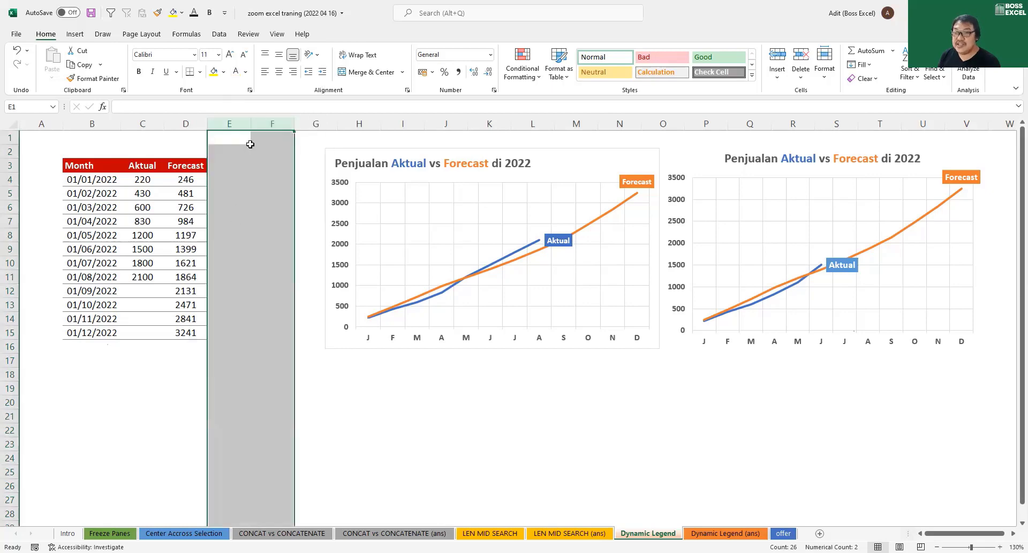
Shrink helper columns E and F to a very narrow width beside the Forecast column
{"action": "left_click_drag", "start_coordinate": [250, 124], "coordinate": [213, 124]}
{"action": "left_click", "coordinate": [224, 162]}
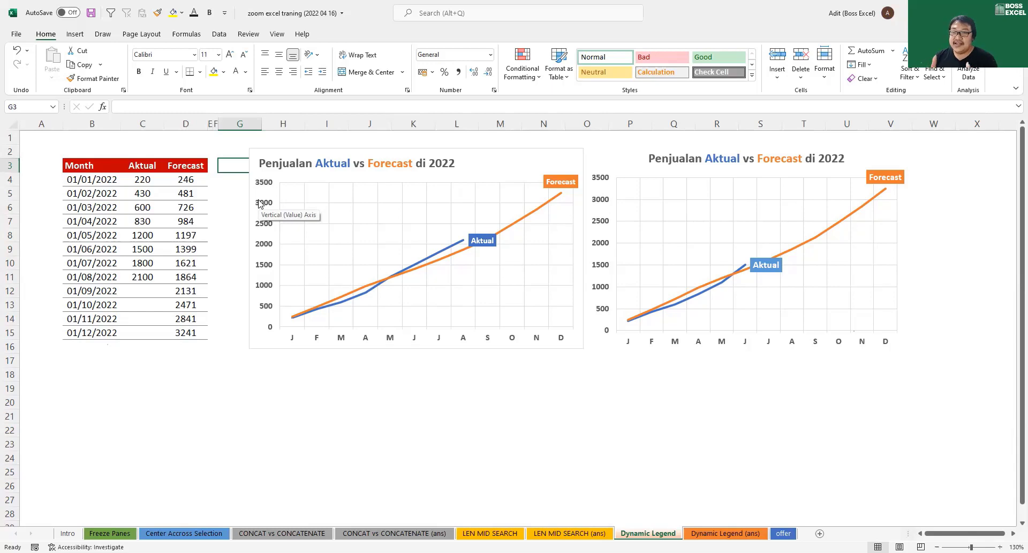
Enter the September Aktual value 2300 in C12 and select the narrowed helper range E3:F15
{"action": "left_click", "coordinate": [134, 290]}
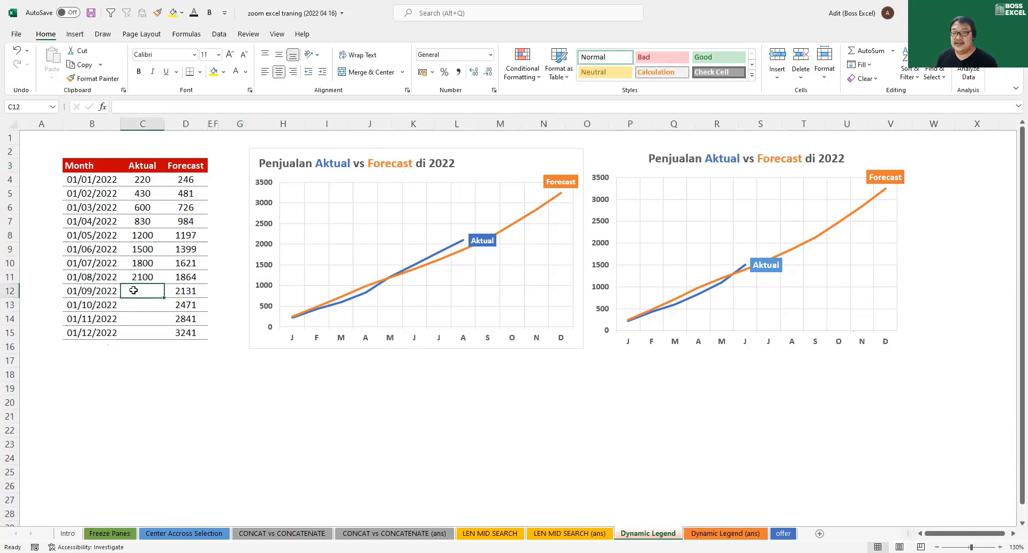
{"action": "type", "text": "2300"}
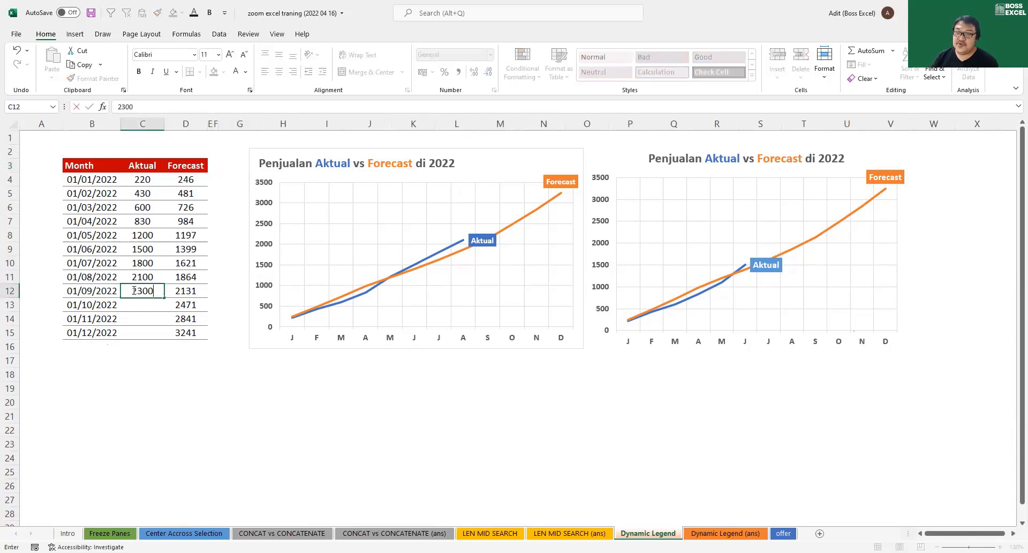
{"action": "key", "text": "Return"}
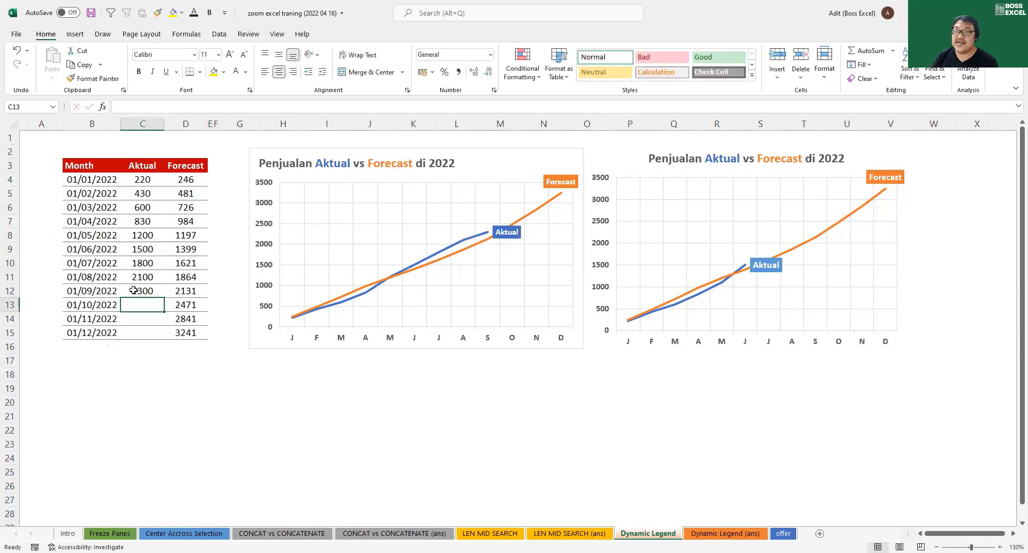
{"action": "left_click_drag", "start_coordinate": [209, 164], "coordinate": [214, 339]}
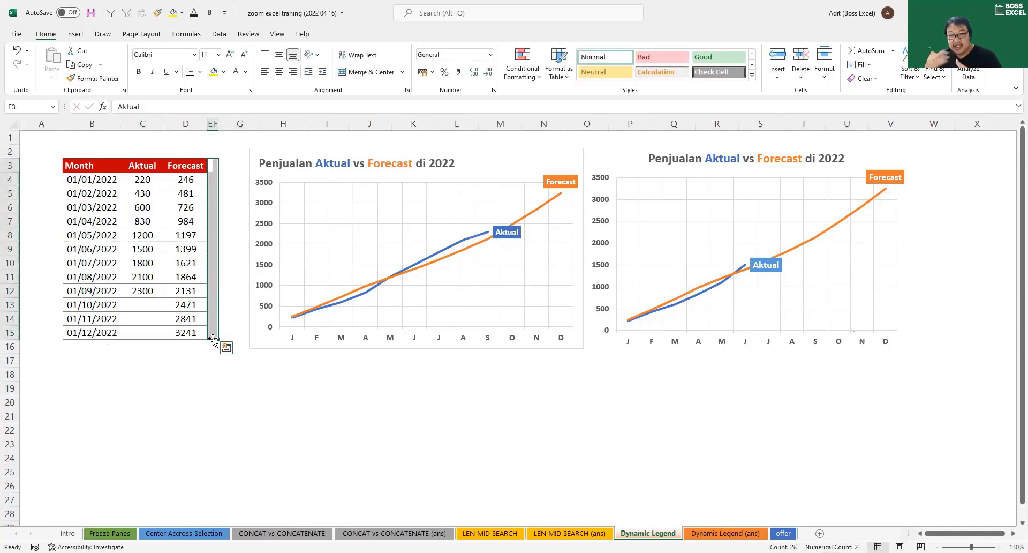